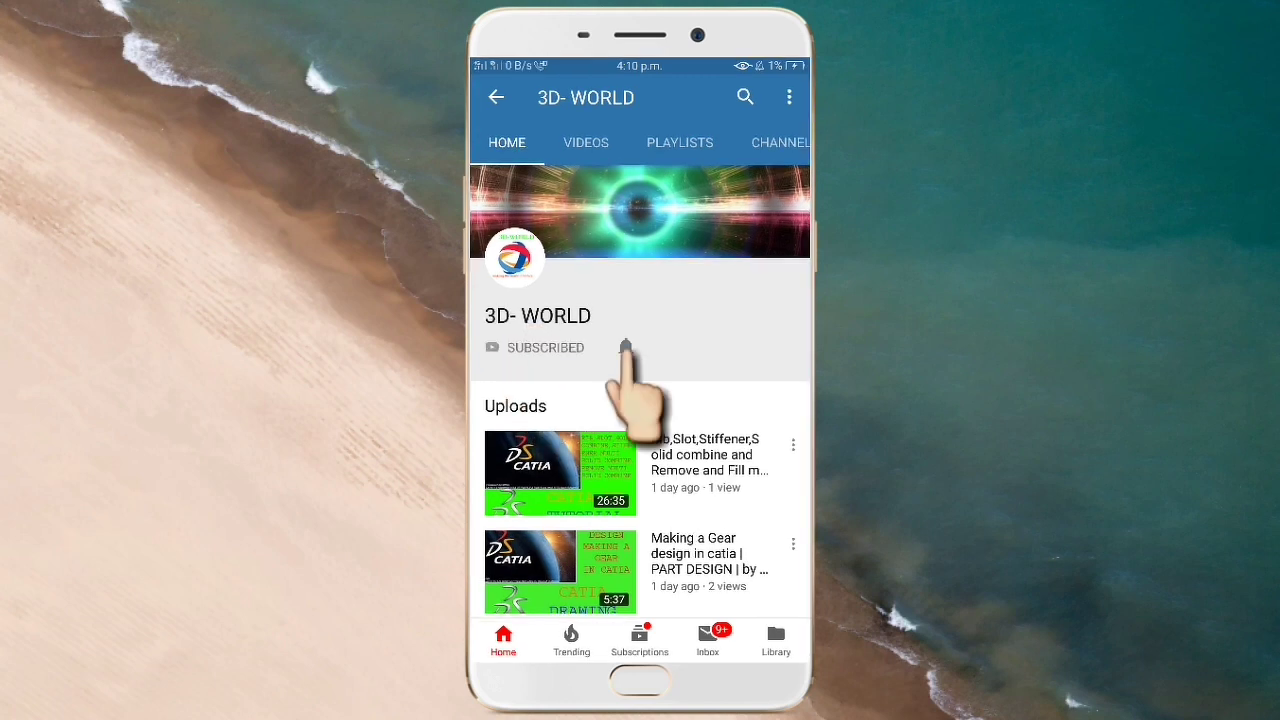
left_click(625, 346)
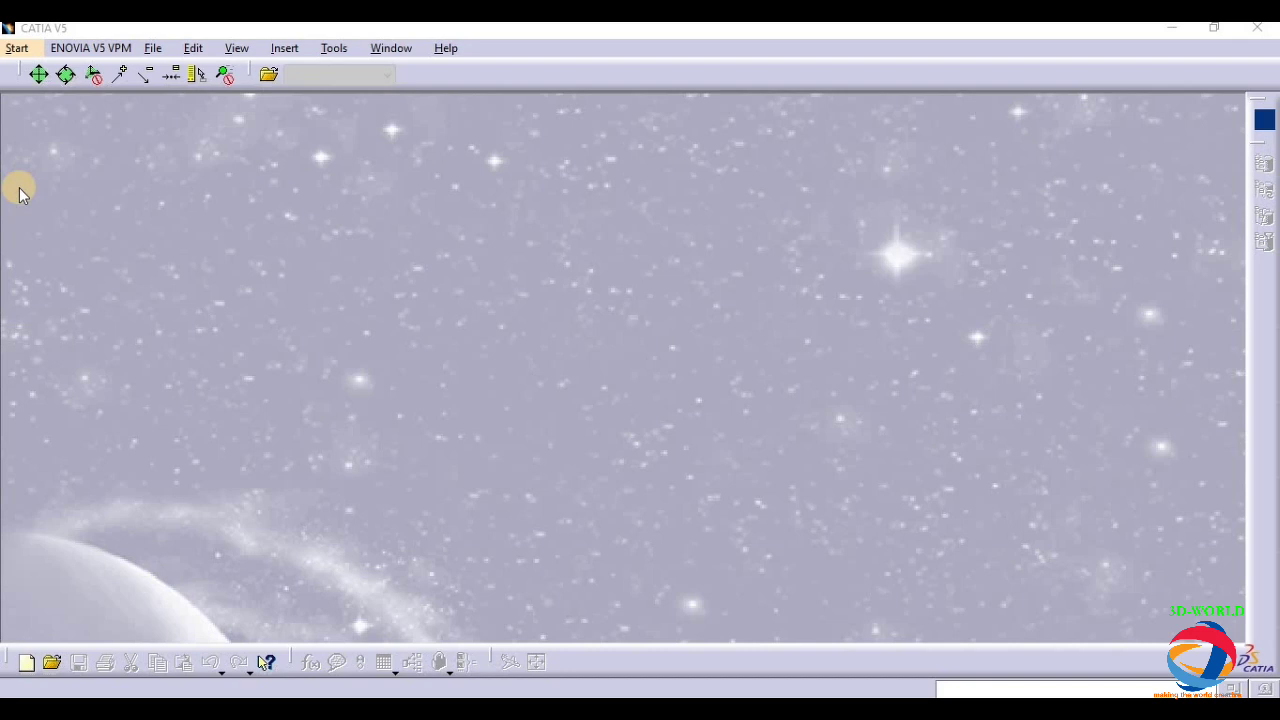
- Create a new part named Part1 in the Part Design workbench with hybrid design enabled
left_click(20, 48)
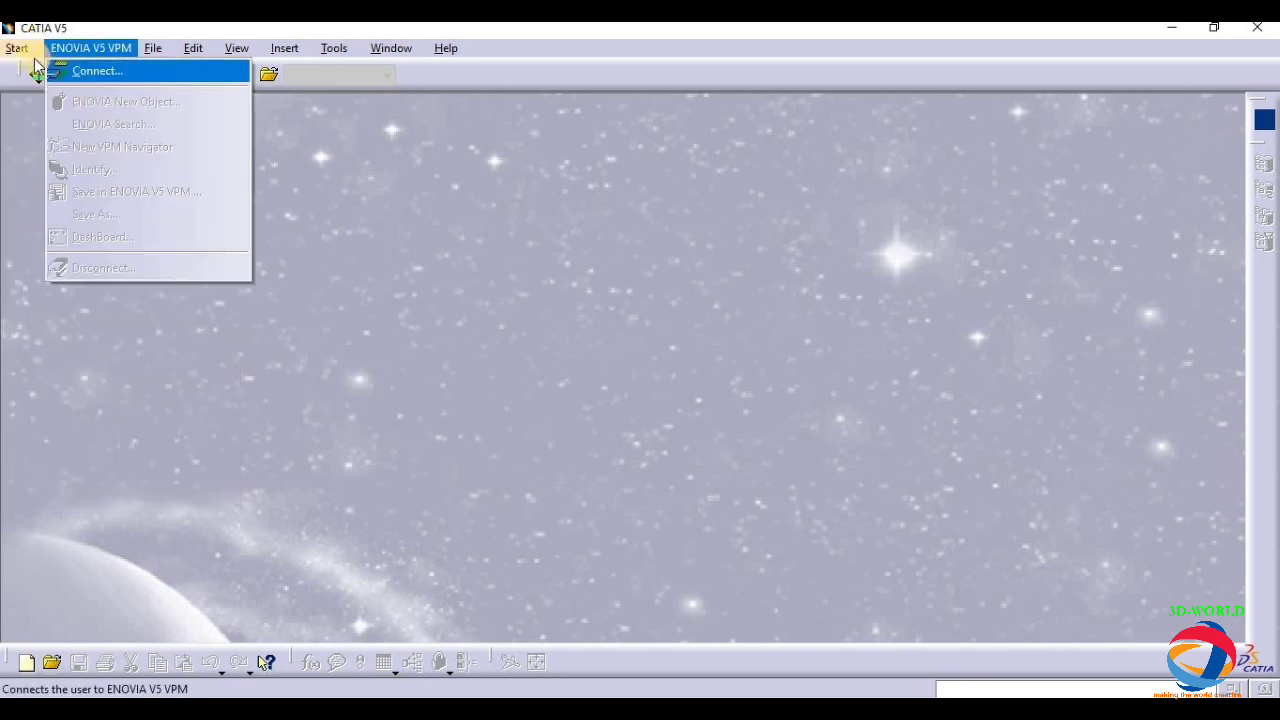
mouse_move(58, 95)
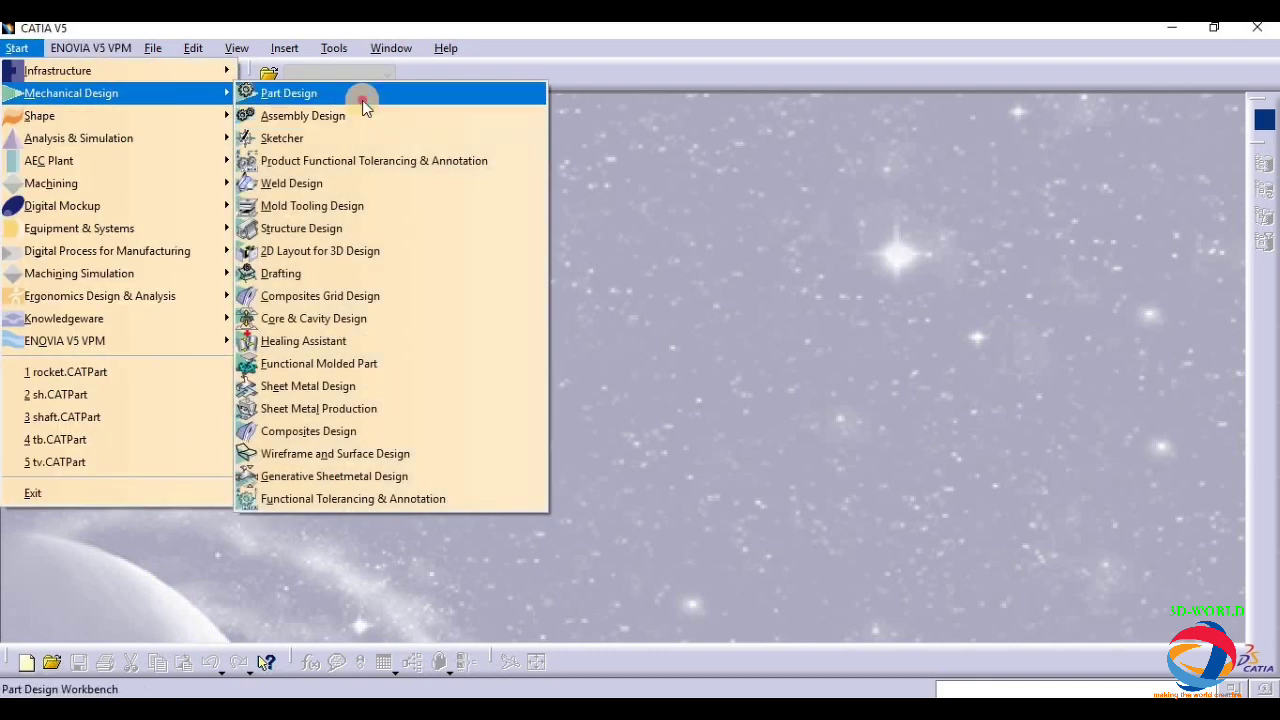
left_click(362, 97)
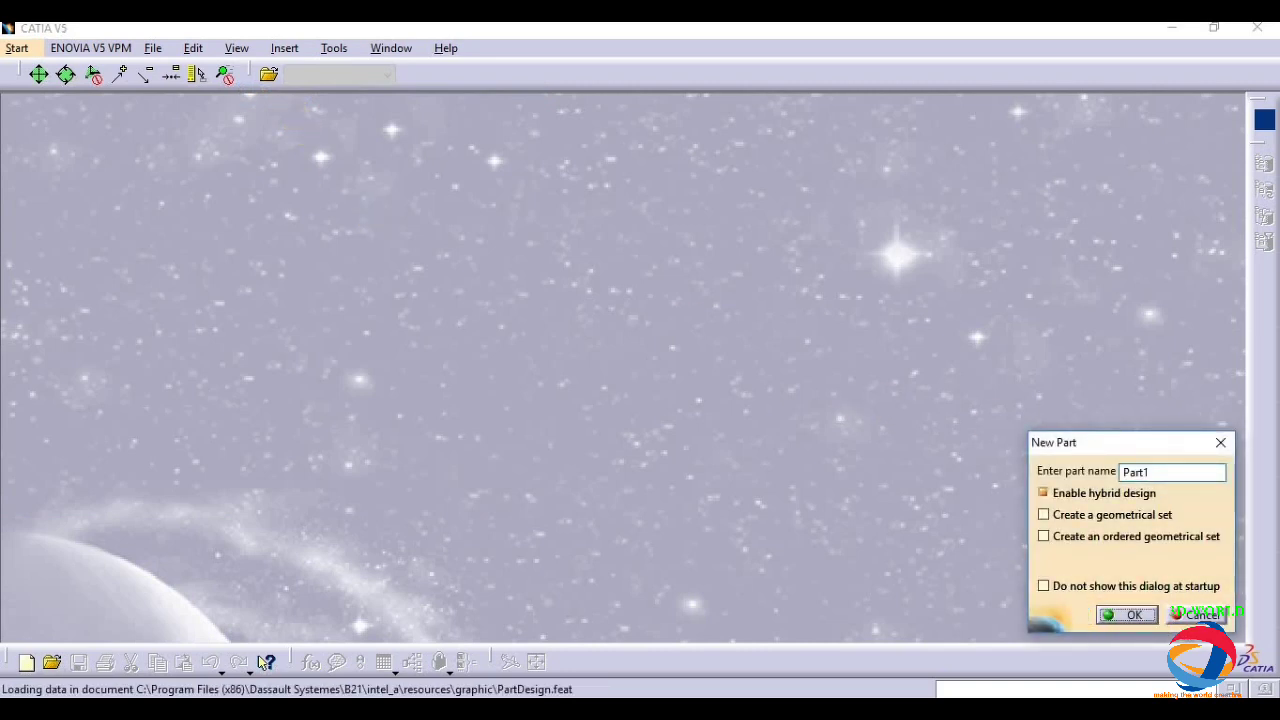
left_click(1127, 614)
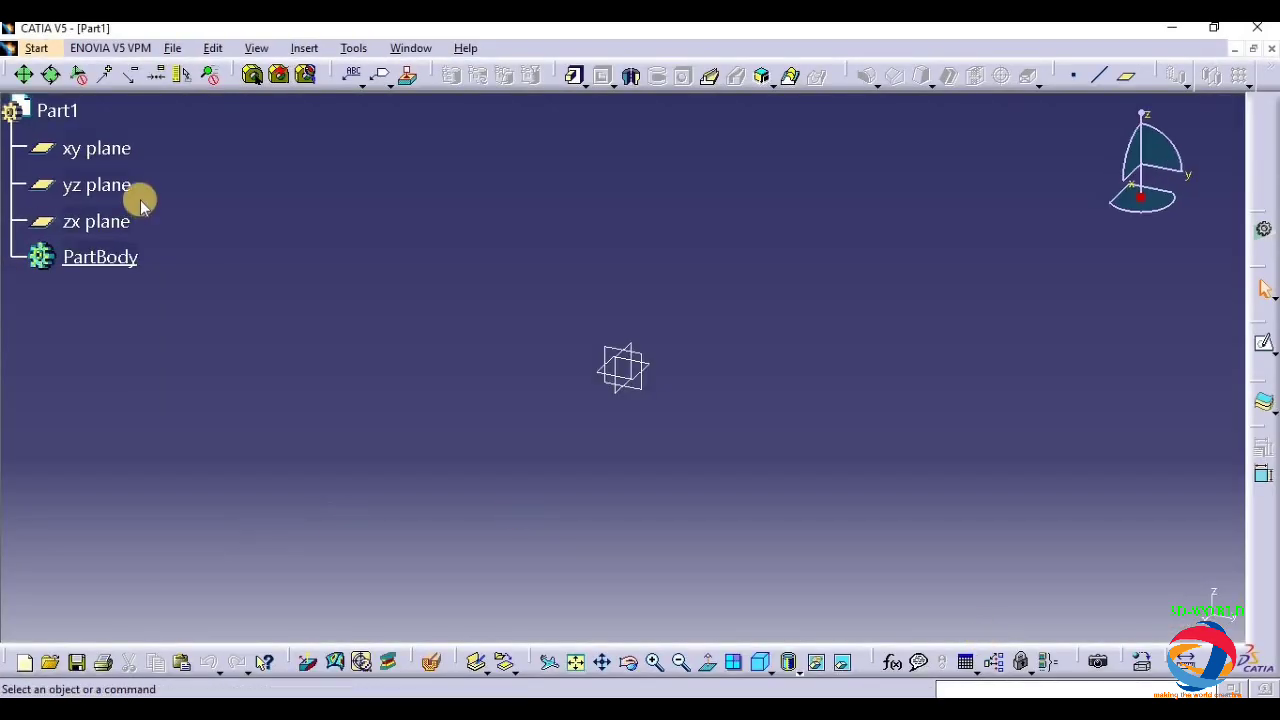
- Sketch a horizontal ellipse on the xy plane, centred at the origin, with a major radius of about 62.5 mm
left_click(80, 148)
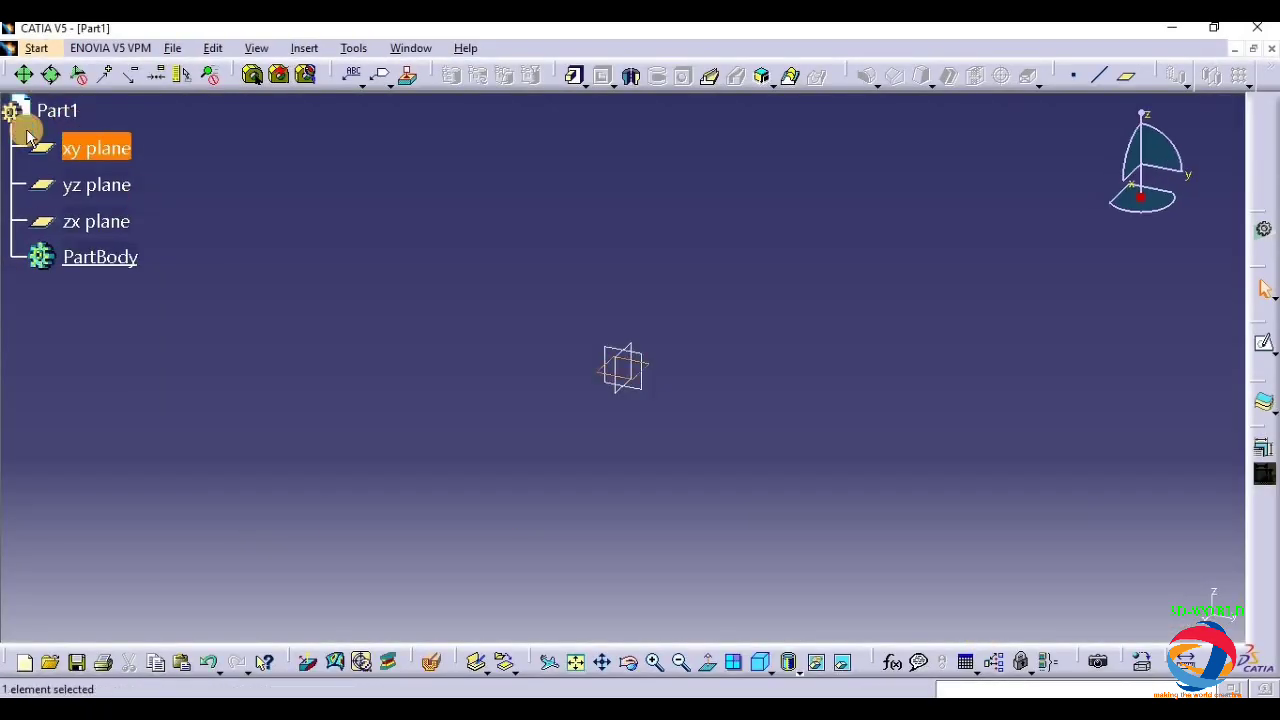
left_click(1266, 344)
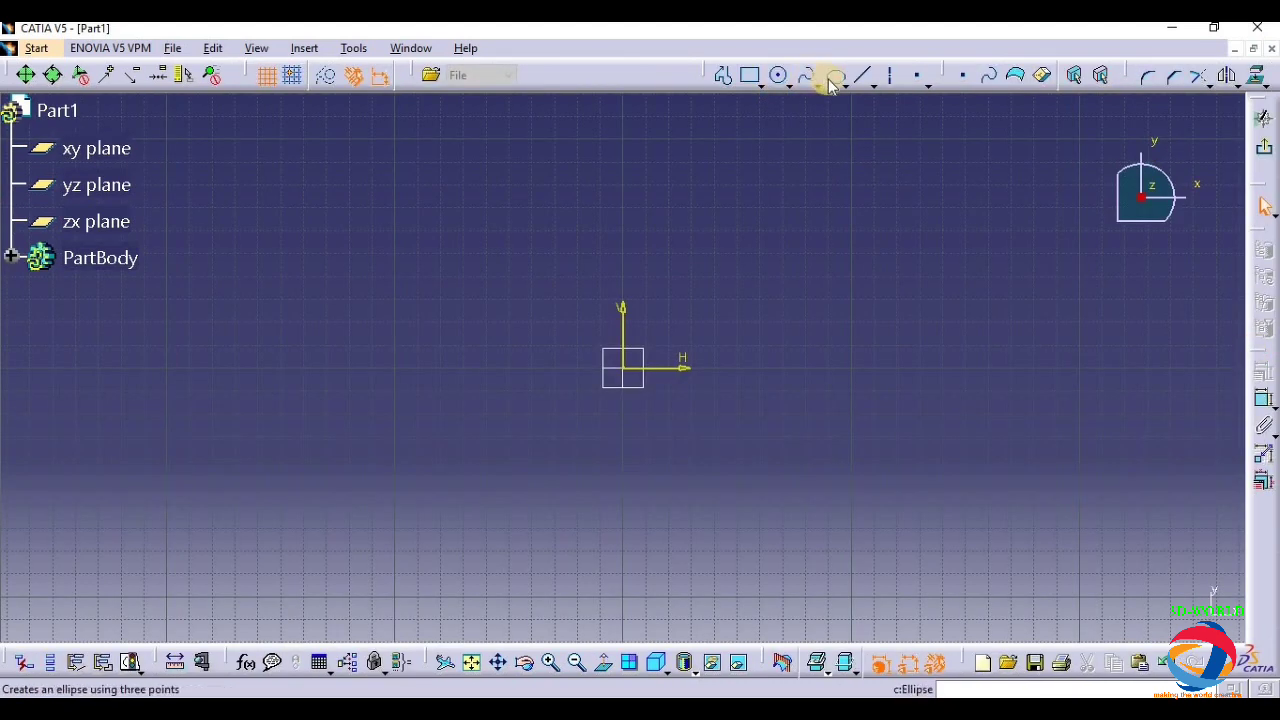
left_click(834, 76)
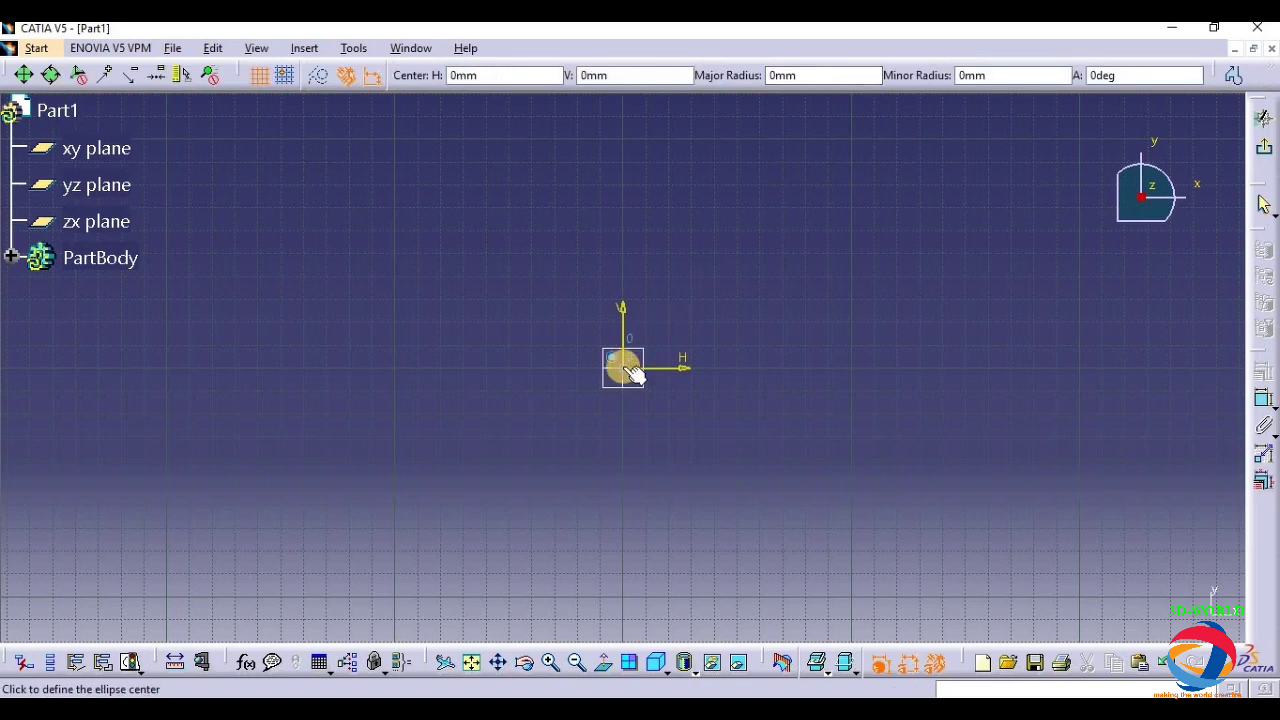
left_click(624, 368)
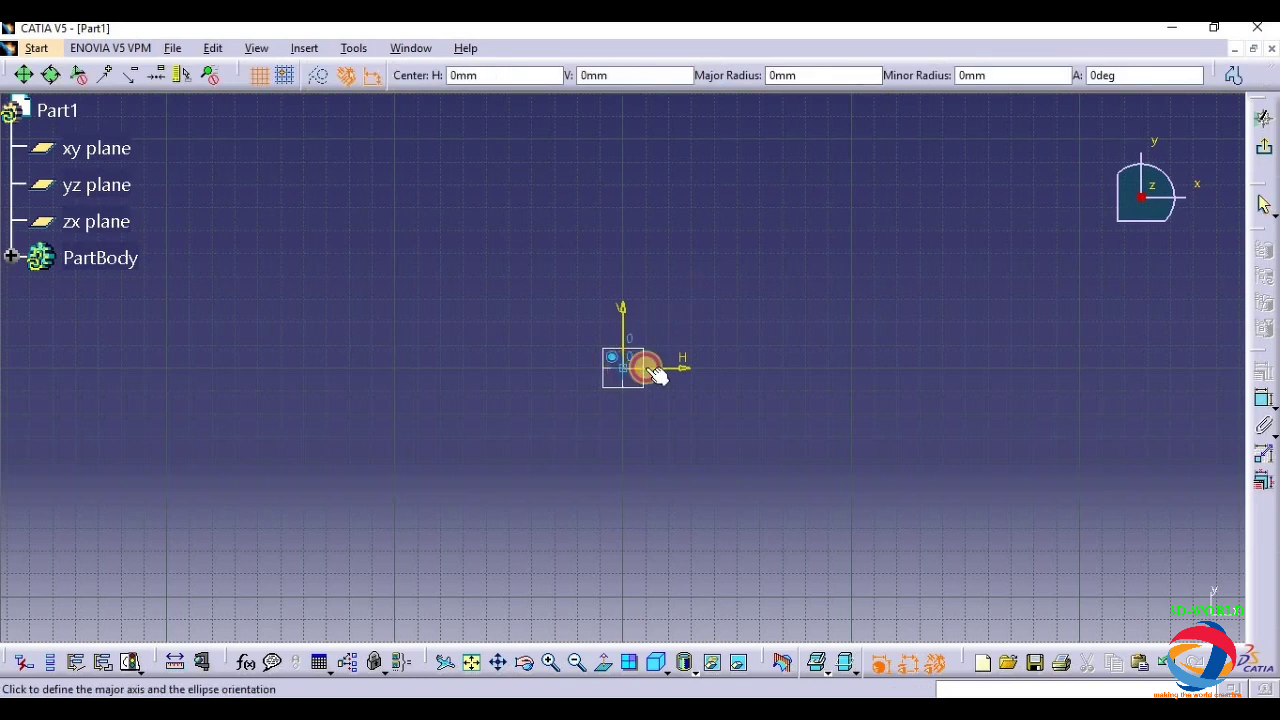
left_click(766, 367)
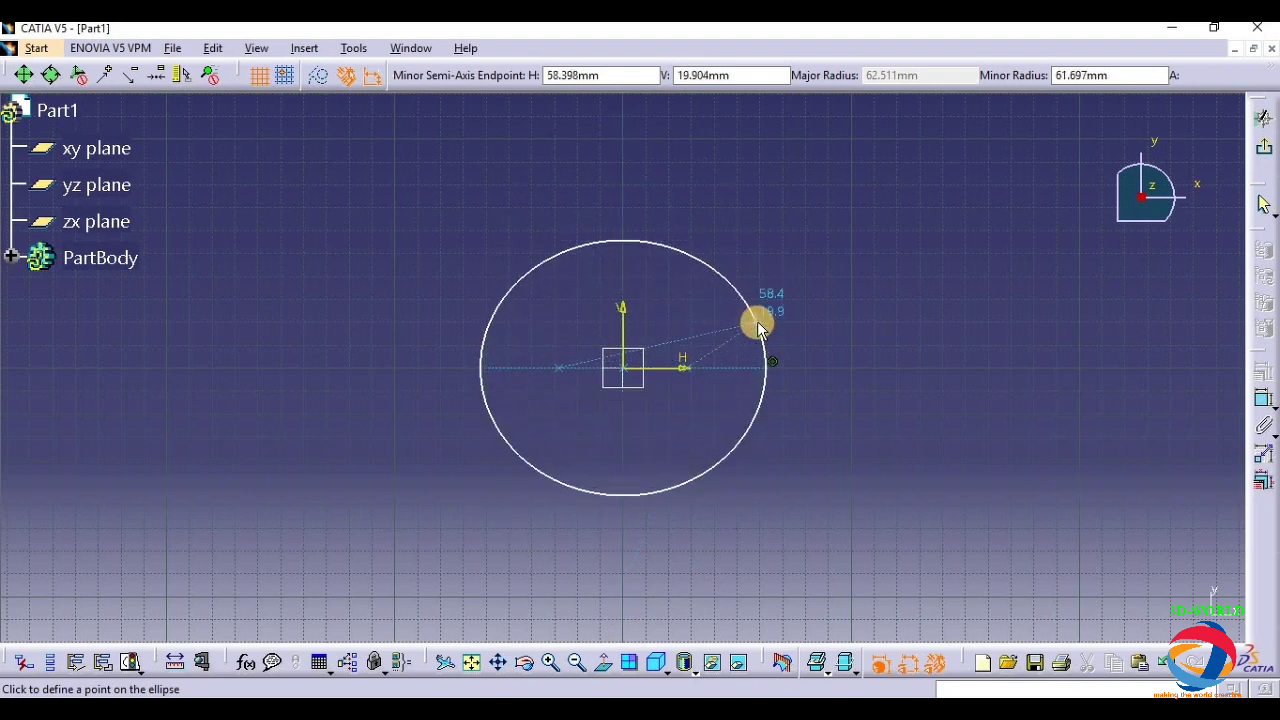
left_click(757, 331)
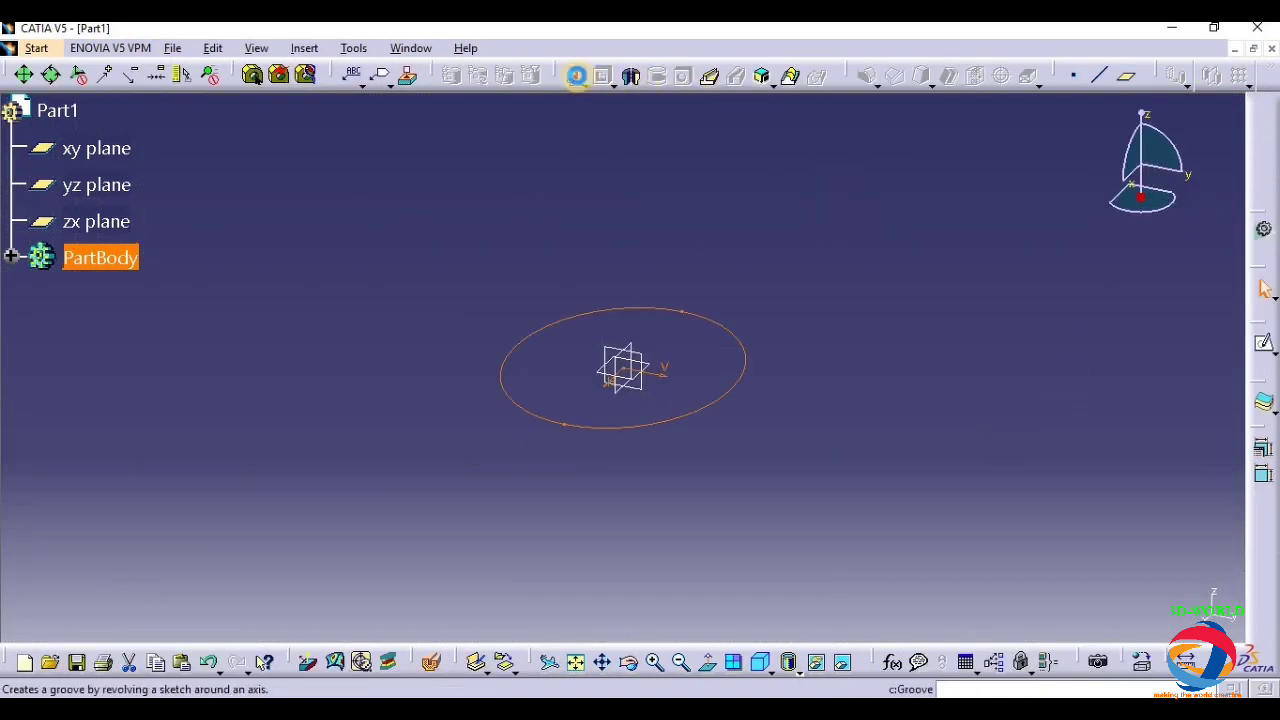
- Pad the ellipse sketch to a length of 10 mm
left_click(577, 77)
type("1")
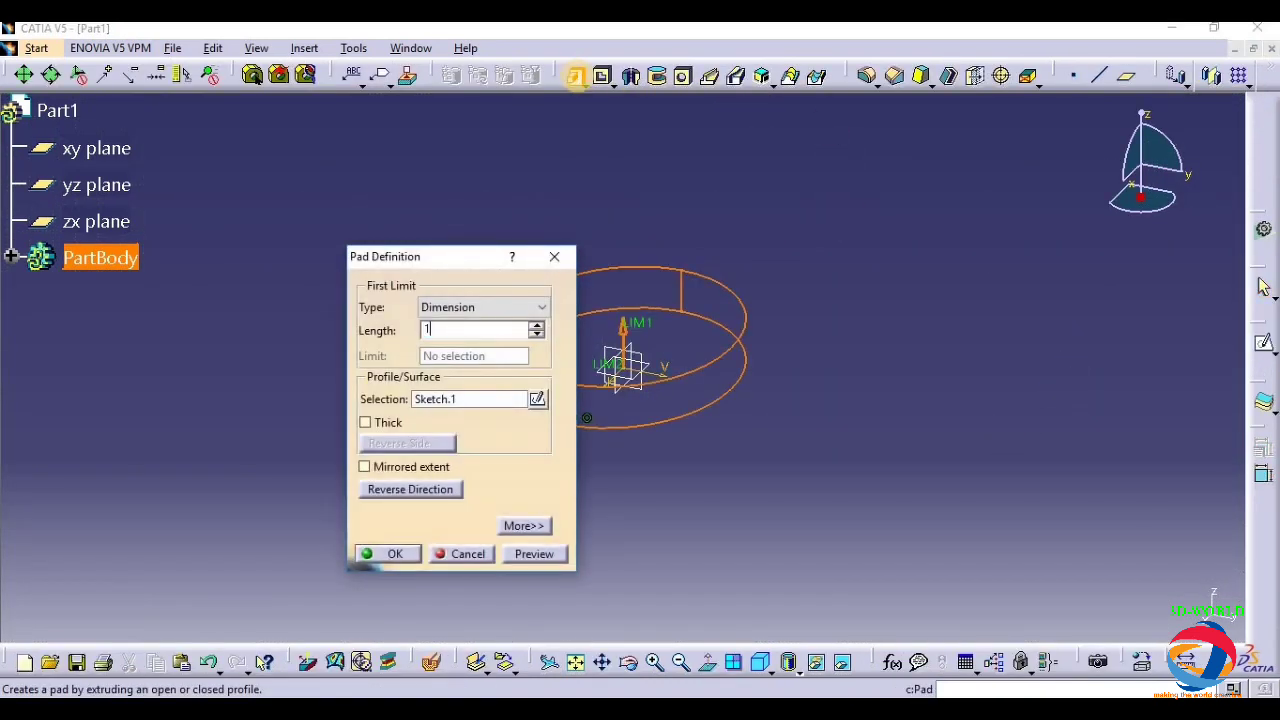
type("0")
key("Return")
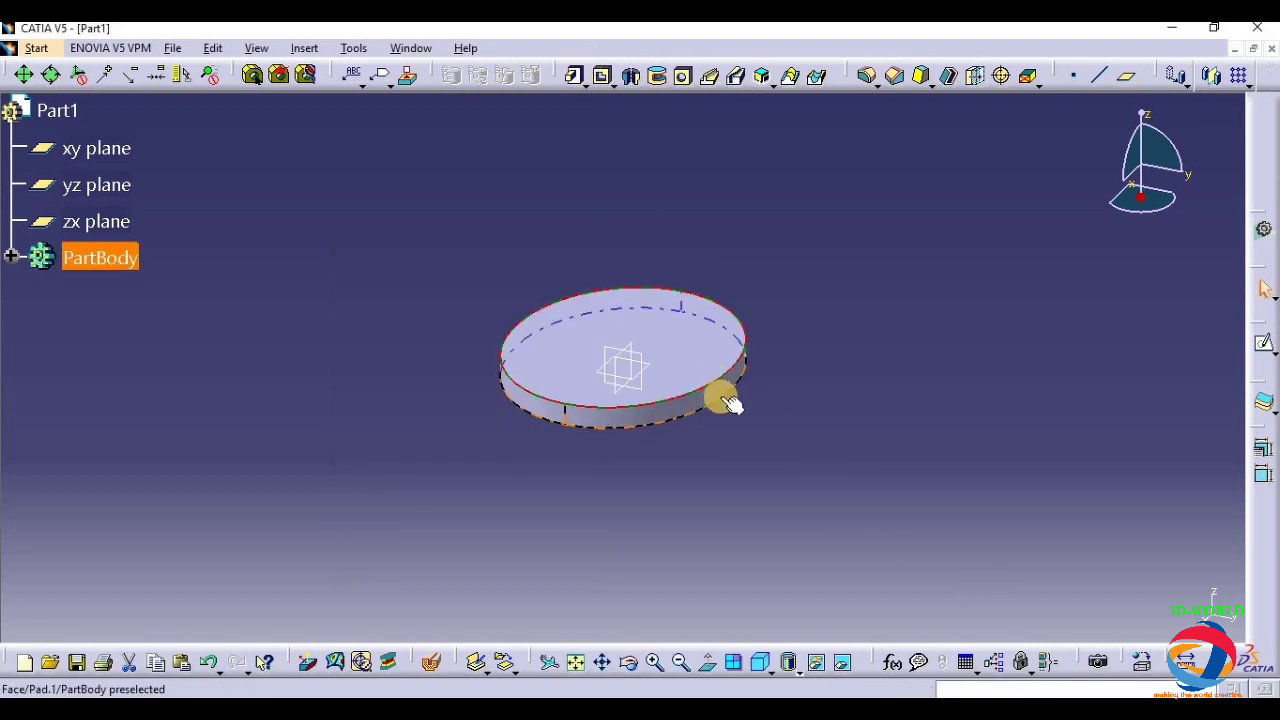
- Apply a 5 mm edge fillet to the side face of the elliptical disc, rounding its upper and lower edges
left_click(720, 398)
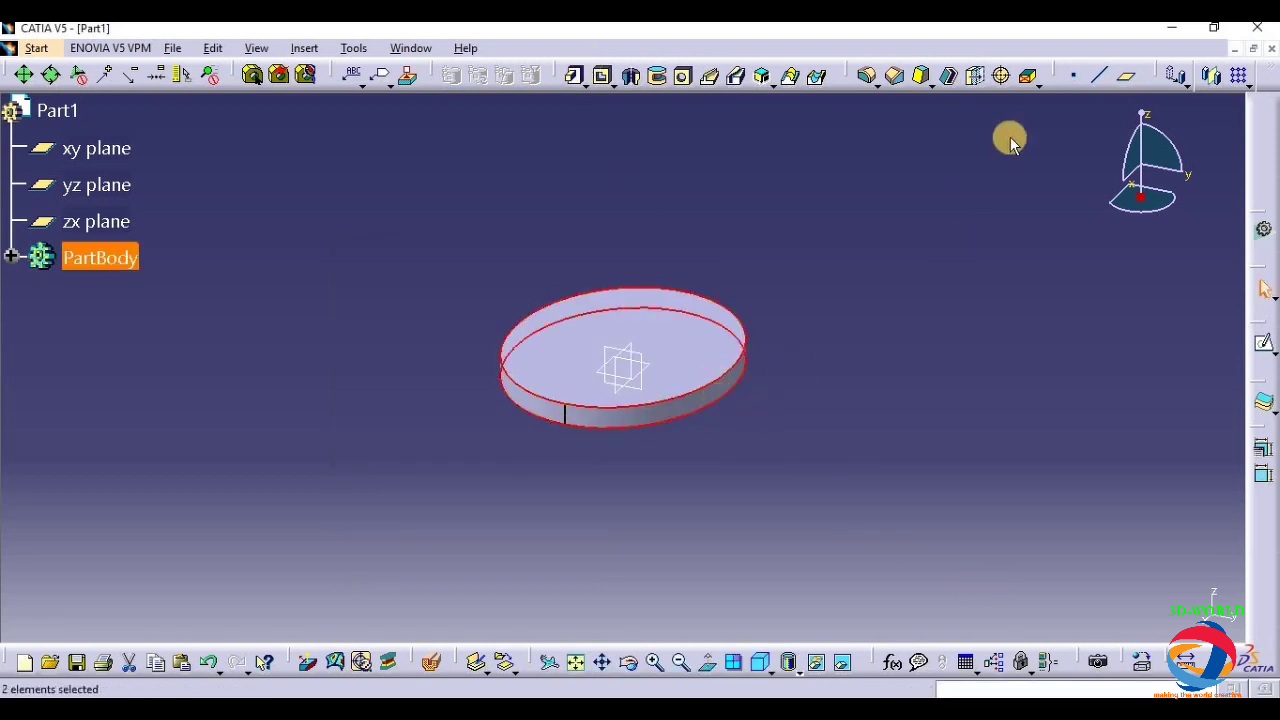
left_click(868, 76)
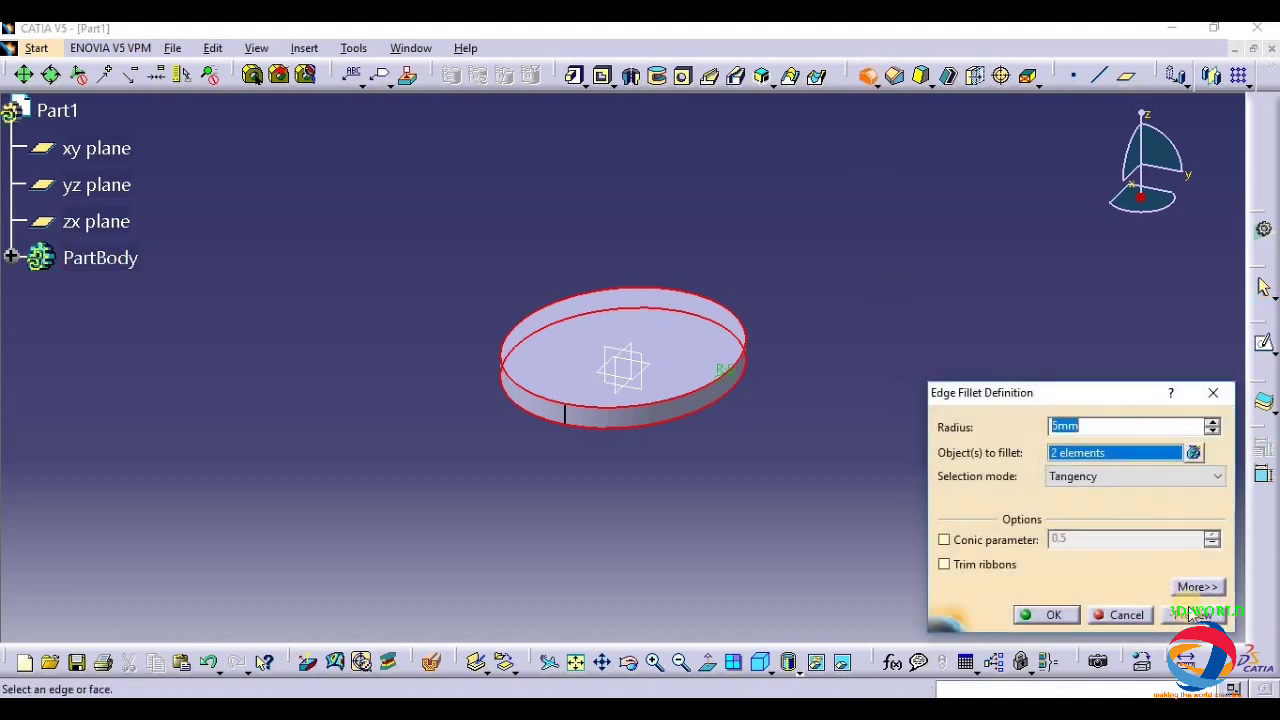
left_click(1187, 612)
left_click(1047, 615)
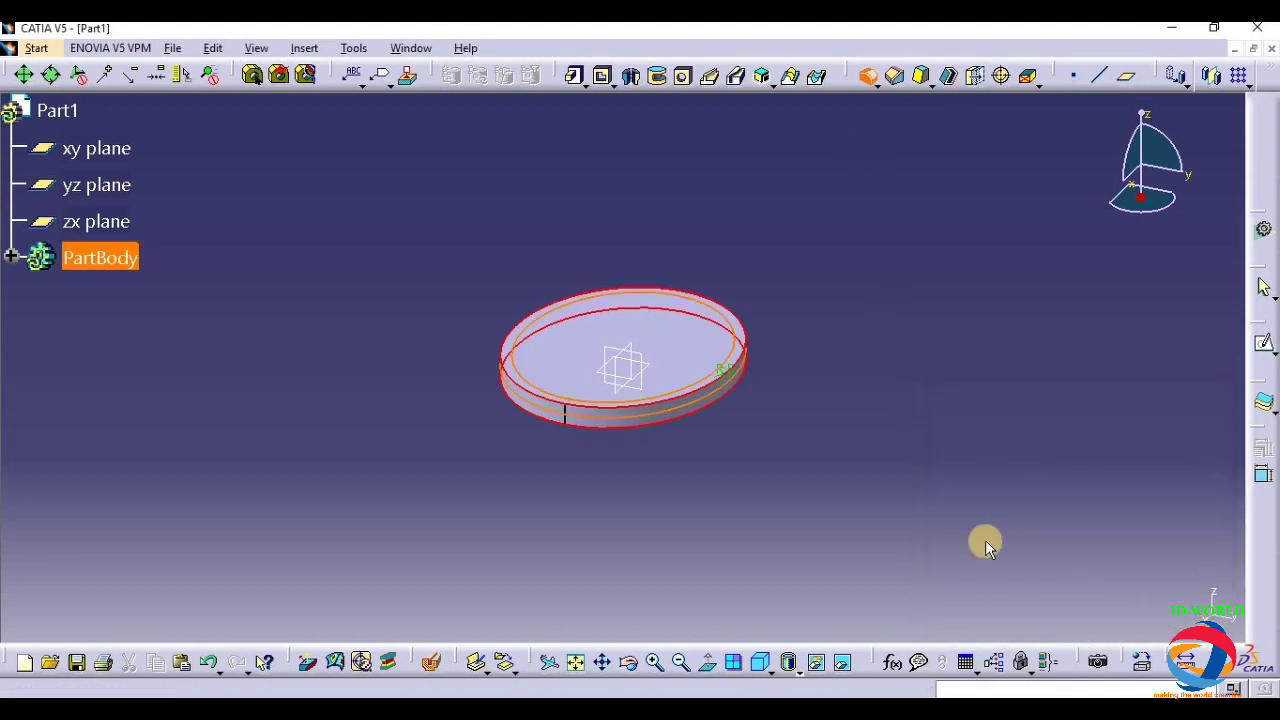
- Sketch a small ellipse on the disc's top face, centred on the vertical axis about 36 mm above the origin, with radii of about 18 and 12 mm
left_click(633, 660)
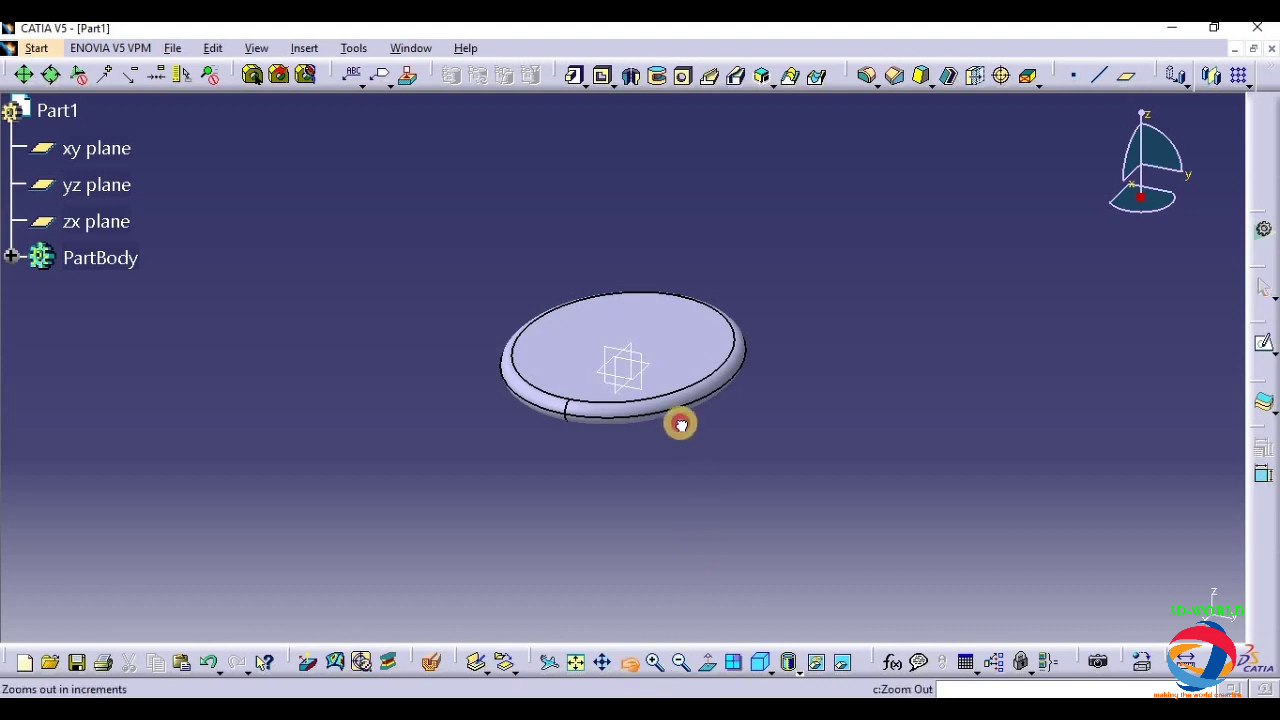
left_click_drag(680, 423, 564, 464)
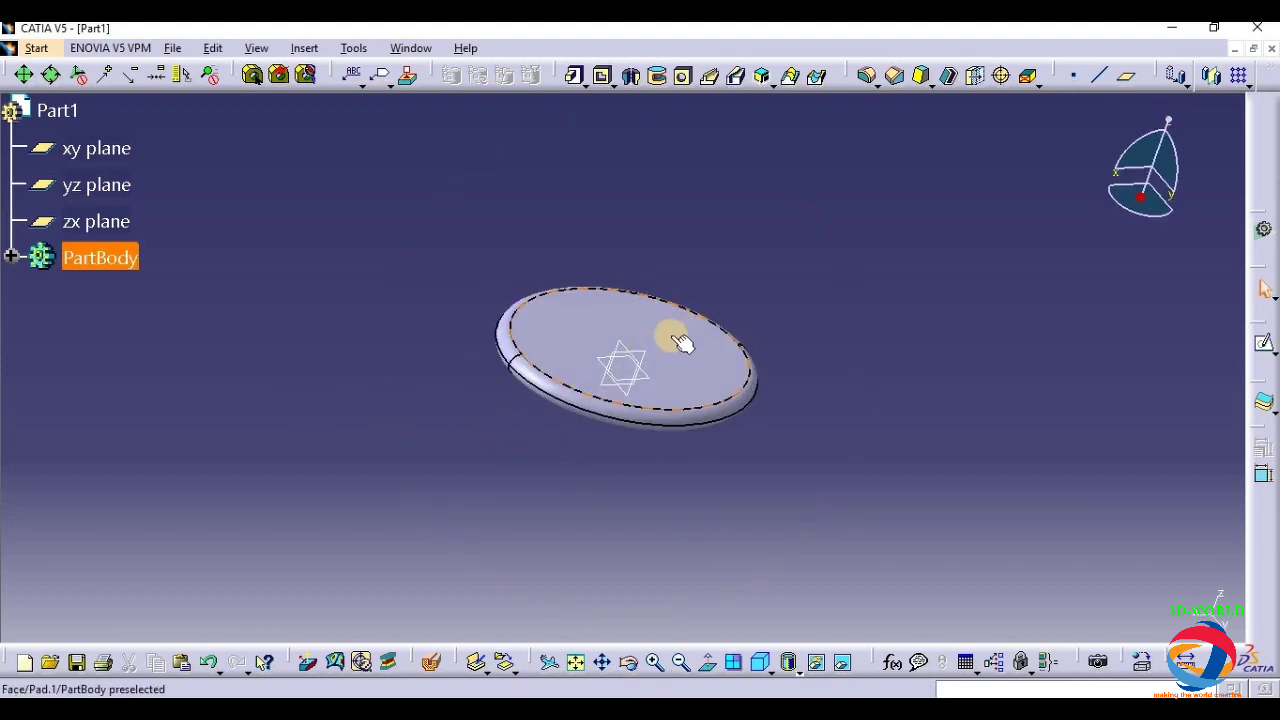
left_click(676, 350)
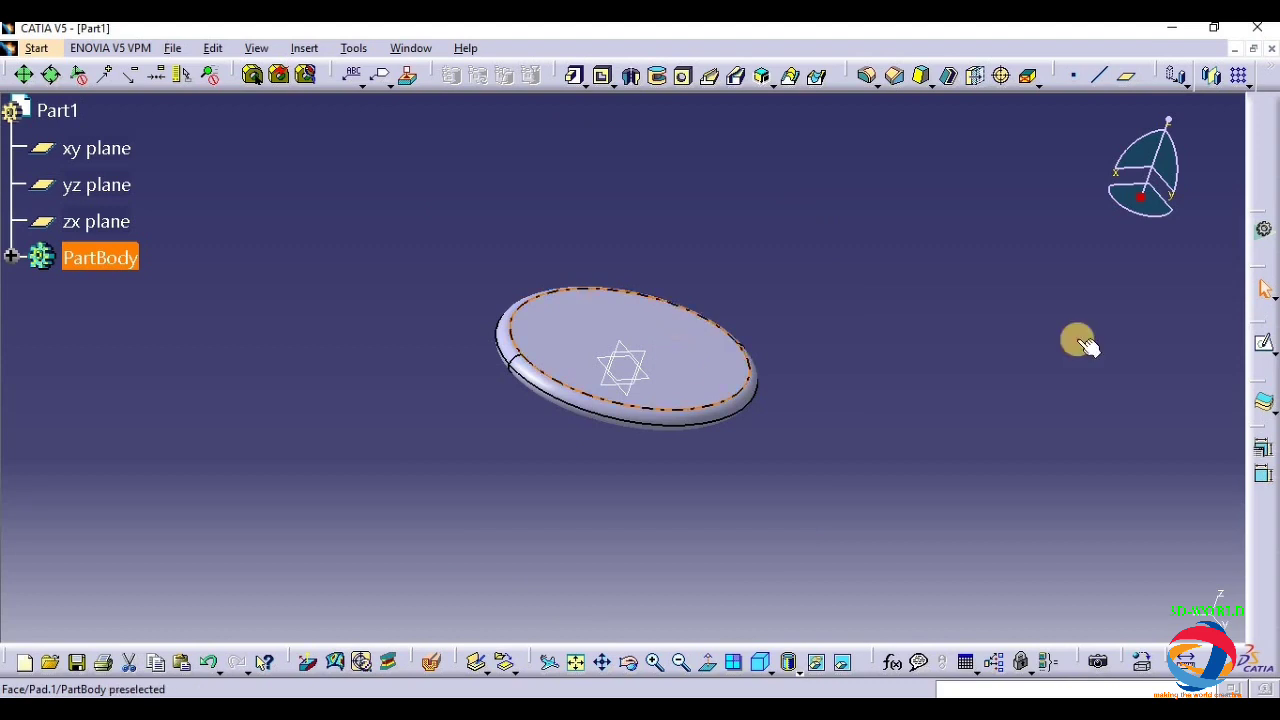
left_click(1264, 343)
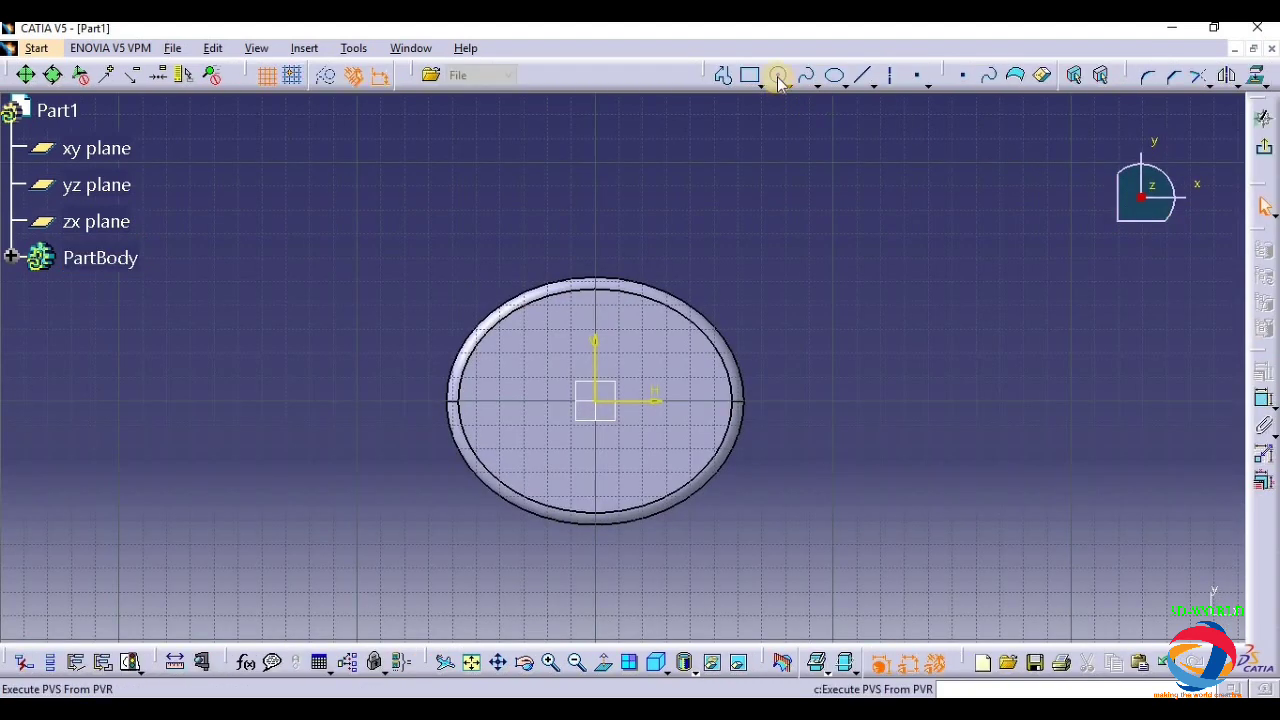
left_click(785, 75)
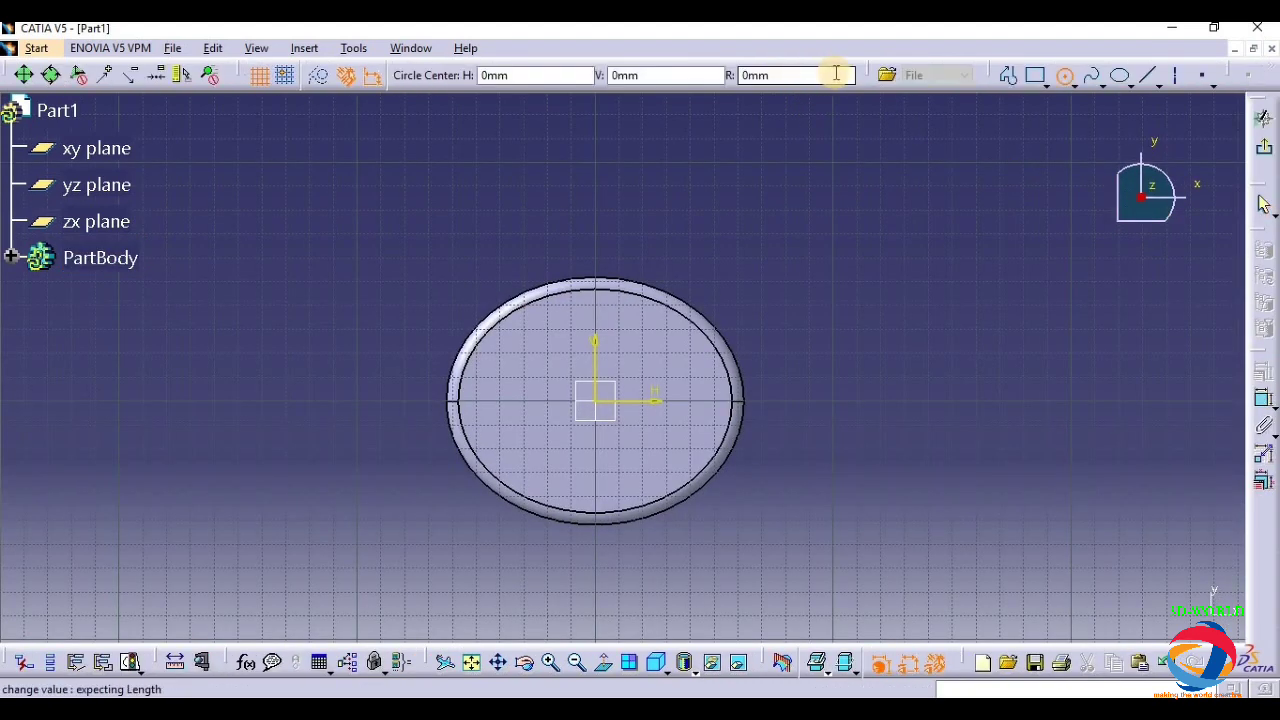
left_click(1119, 75)
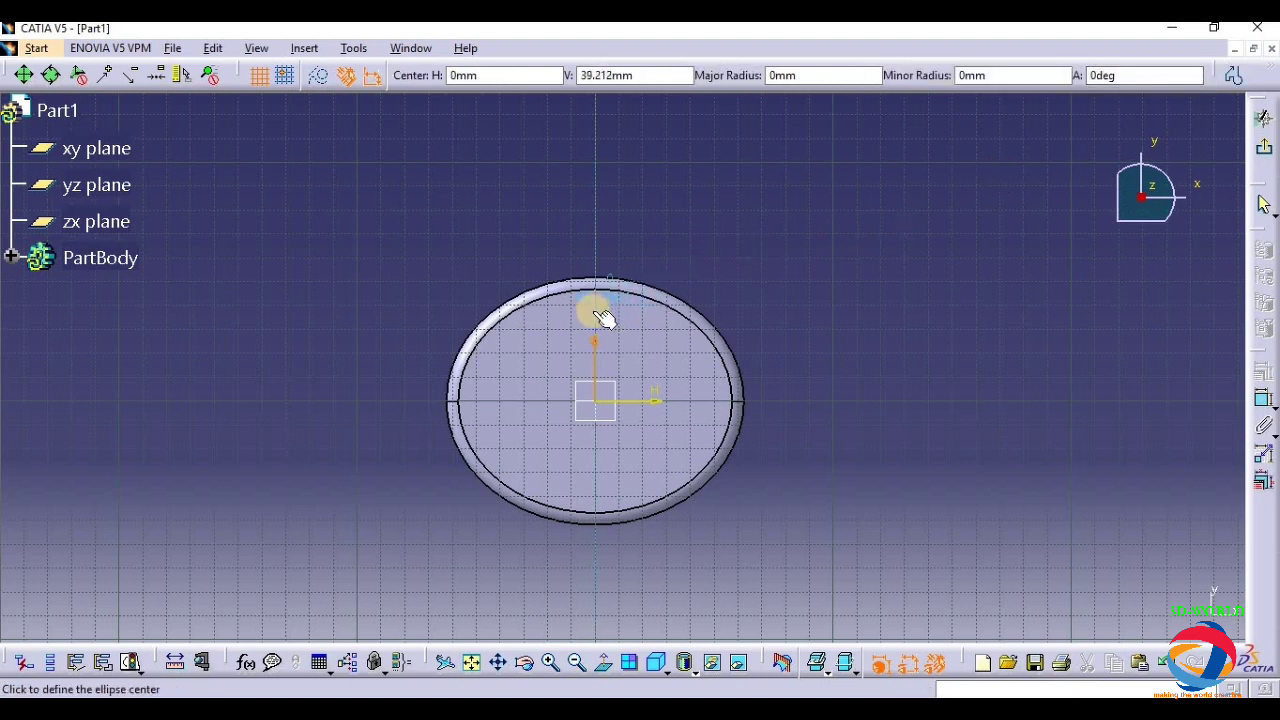
left_click(595, 318)
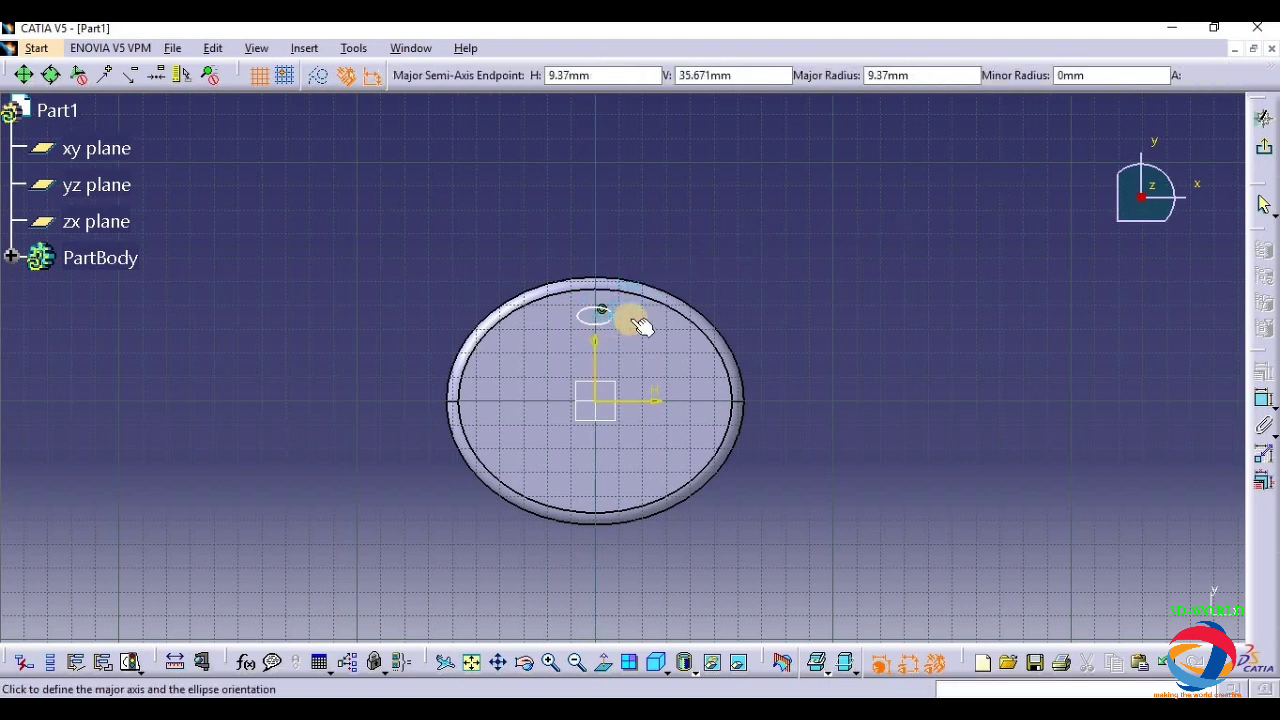
left_click(647, 325)
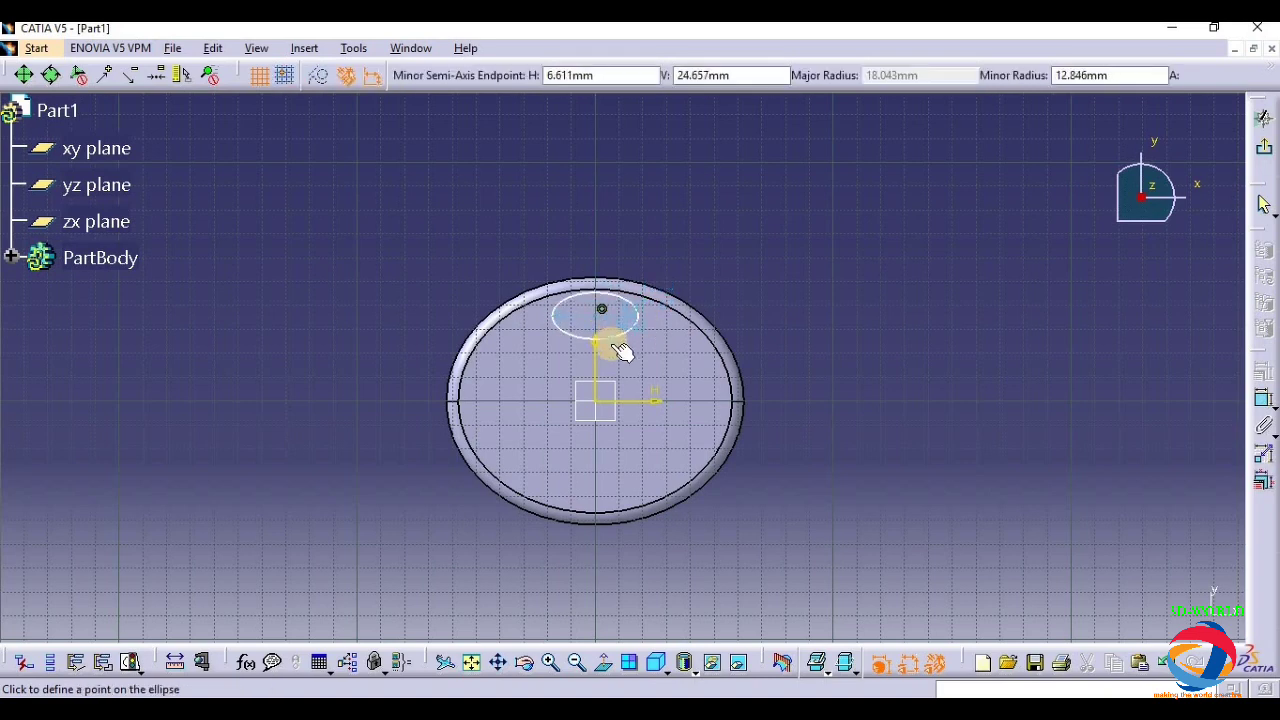
left_click(610, 343)
left_click(597, 335)
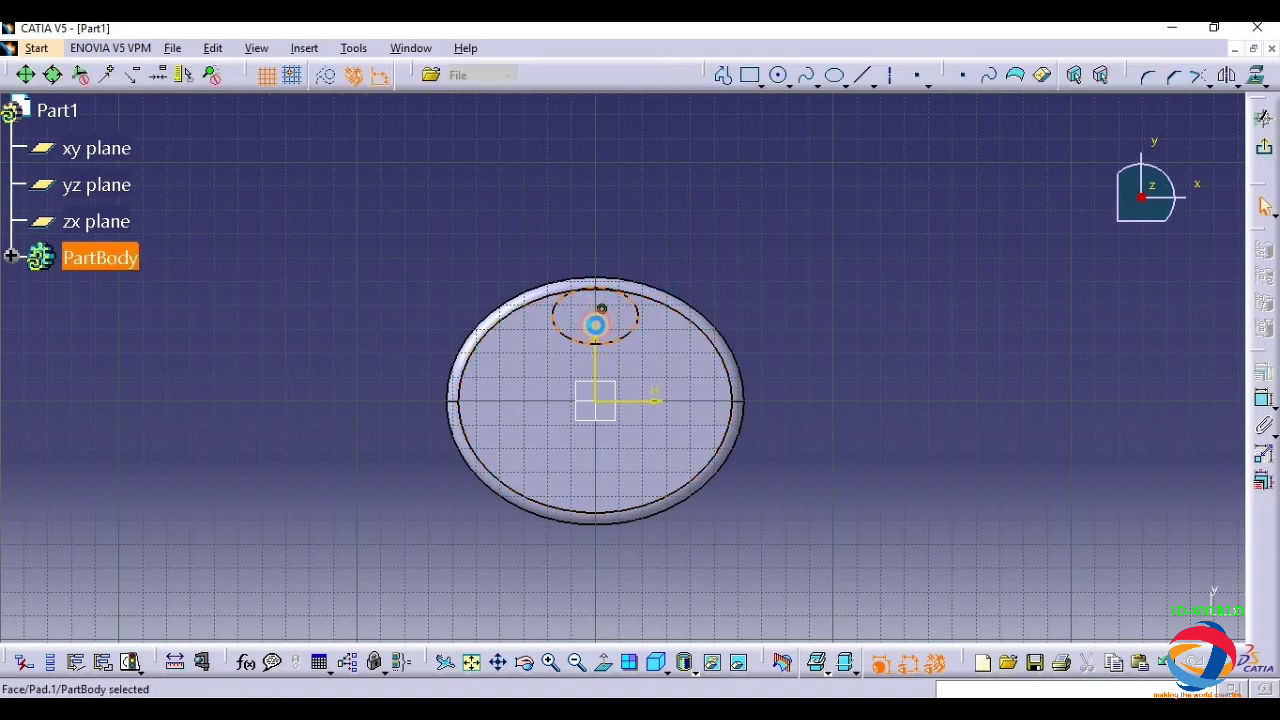
left_click(604, 321)
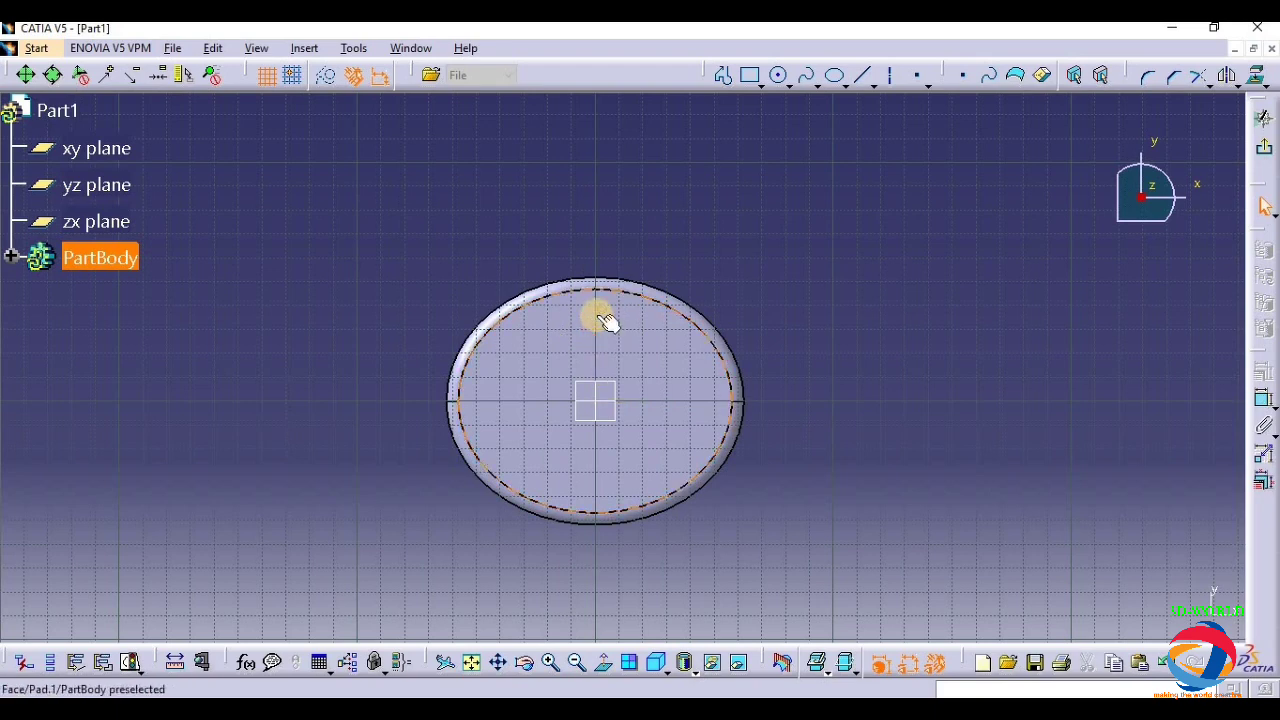
key("ctrl+y")
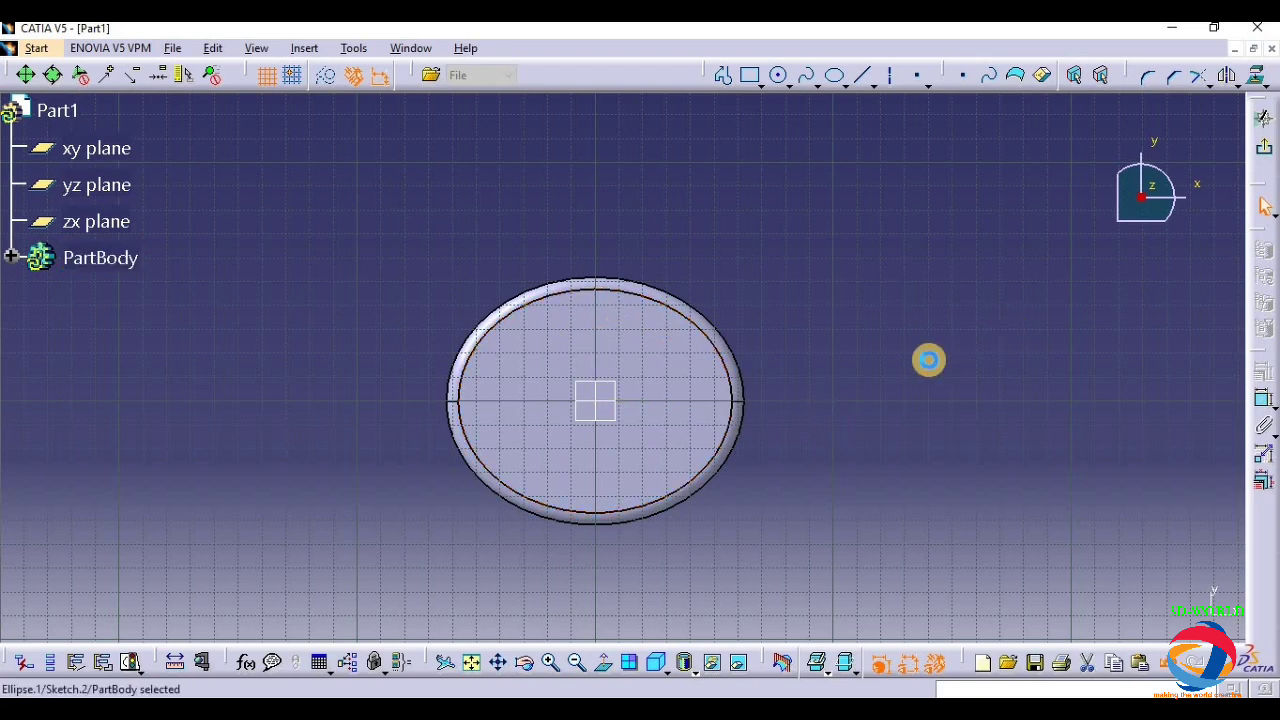
left_click(601, 330)
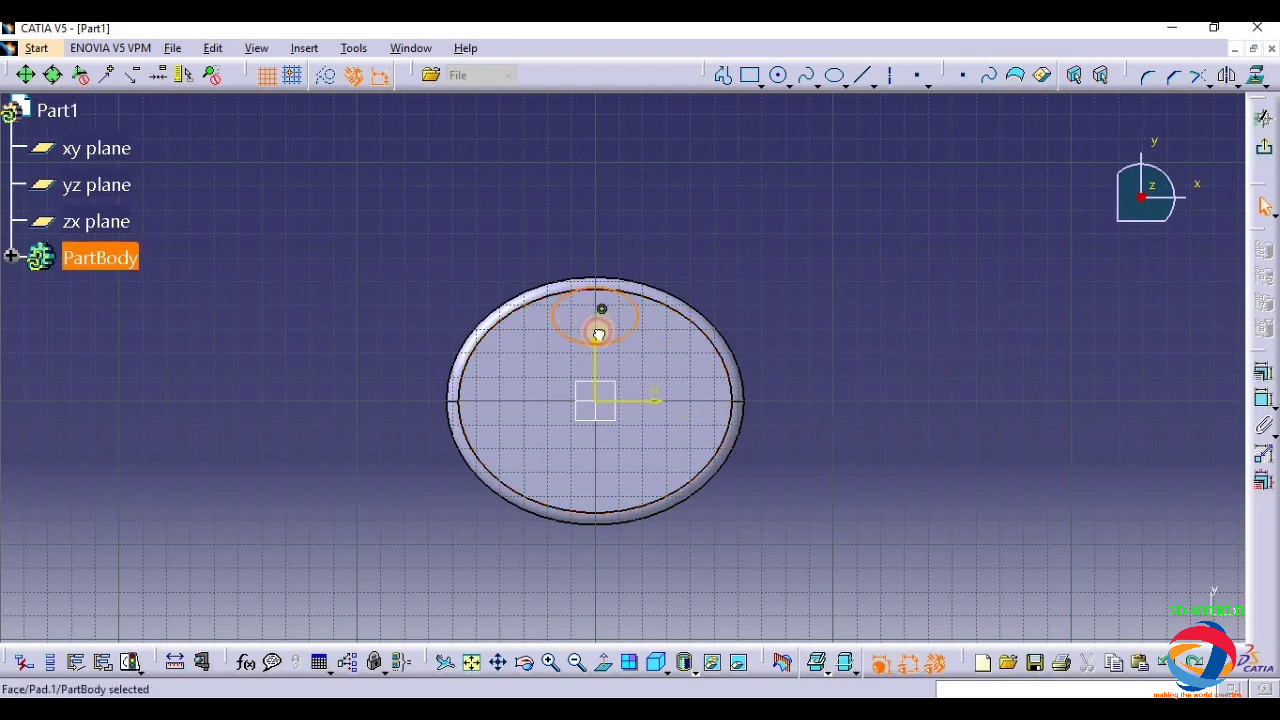
- Move the small ellipse down to about 30 mm above the origin and set its major radius to 25 mm
left_click(597, 324)
left_click(606, 328)
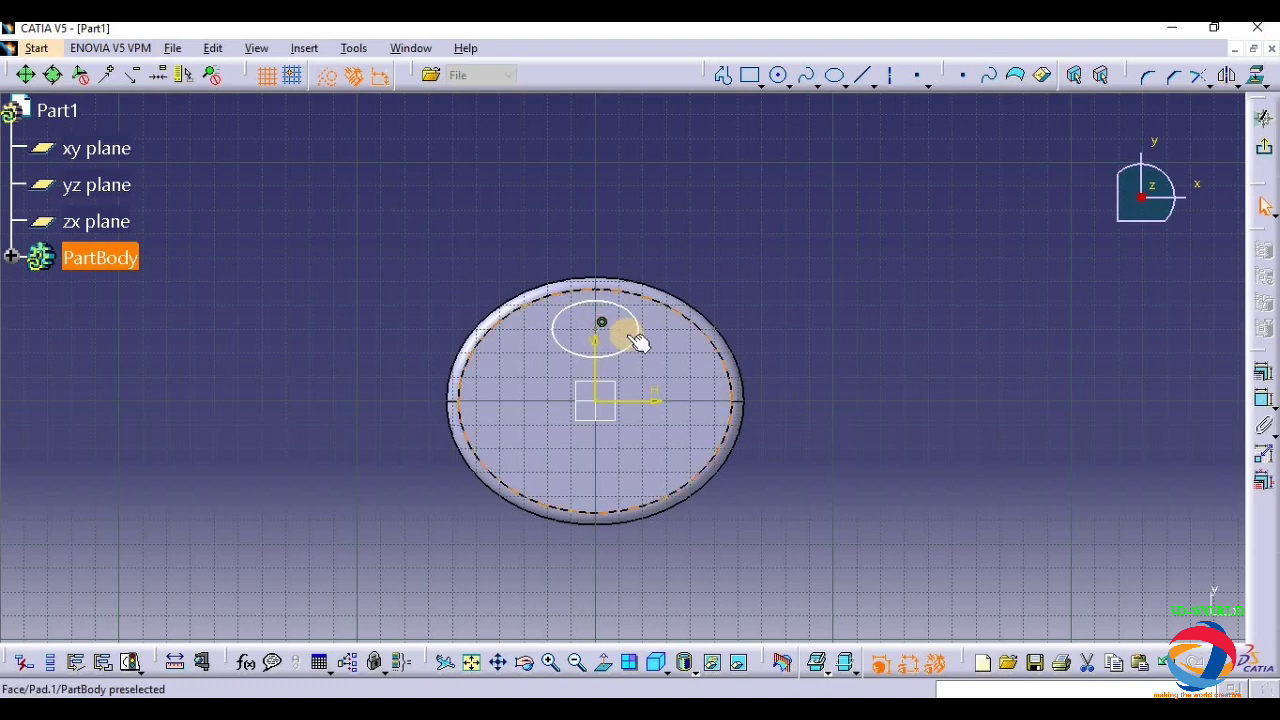
double_click(627, 344)
double_click(1150, 506)
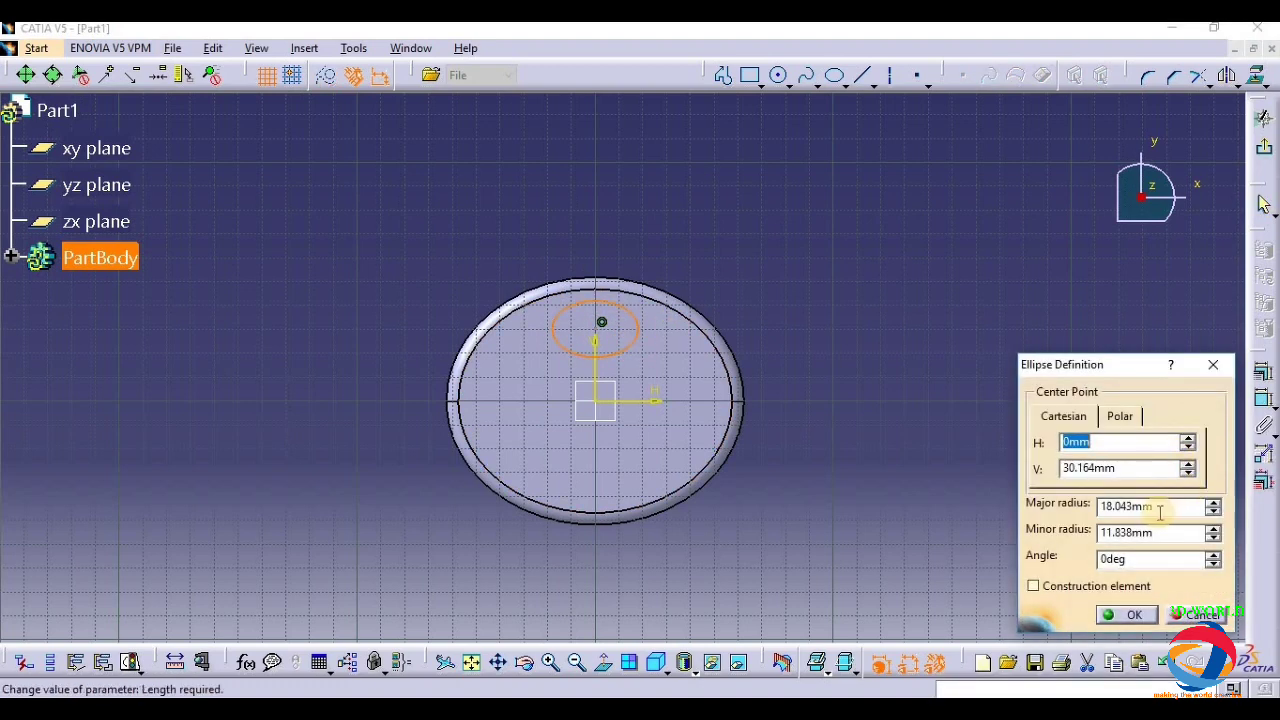
type("25mm")
key("Return")
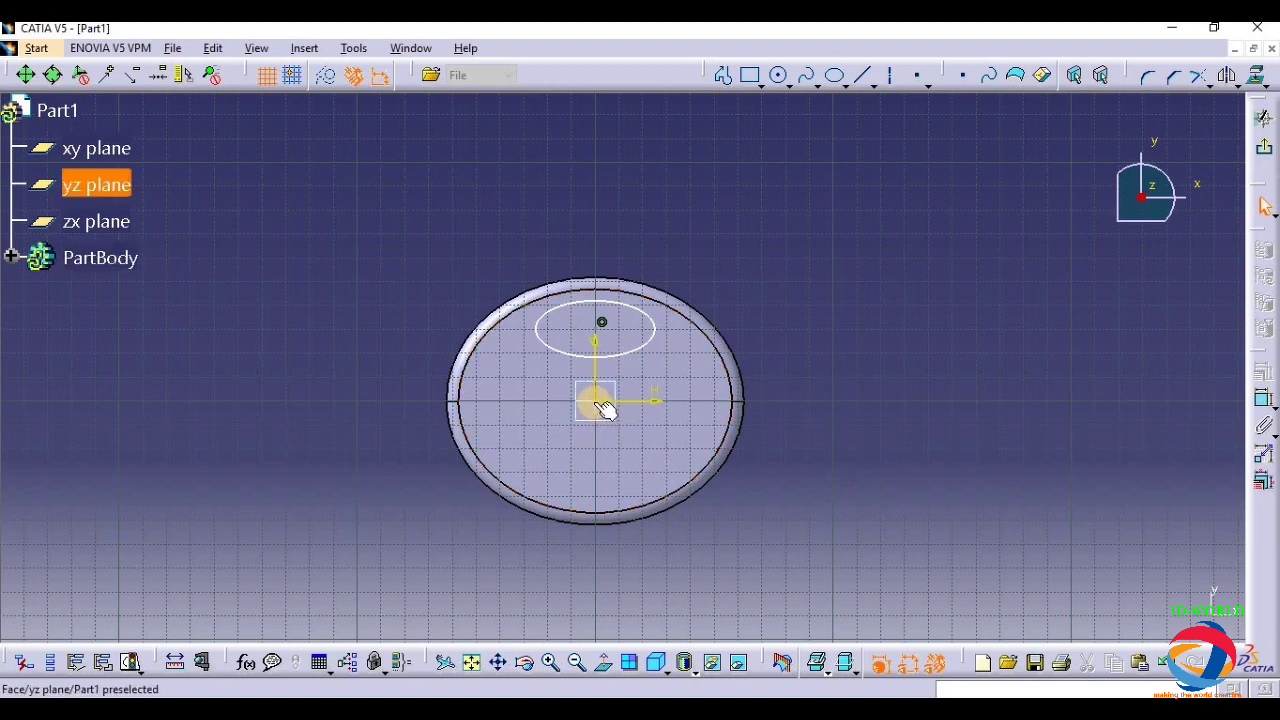
- Exit the sketch of the small ellipse on the disc's top face
left_click(634, 398)
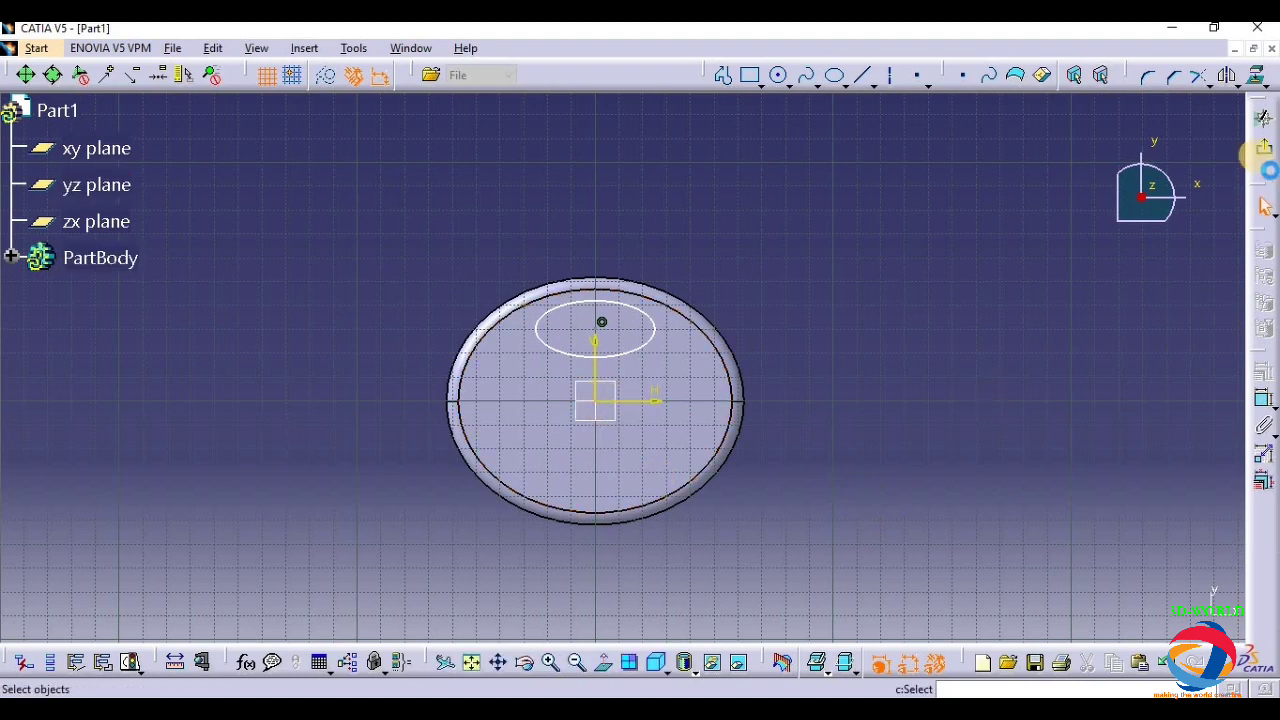
left_click(1263, 155)
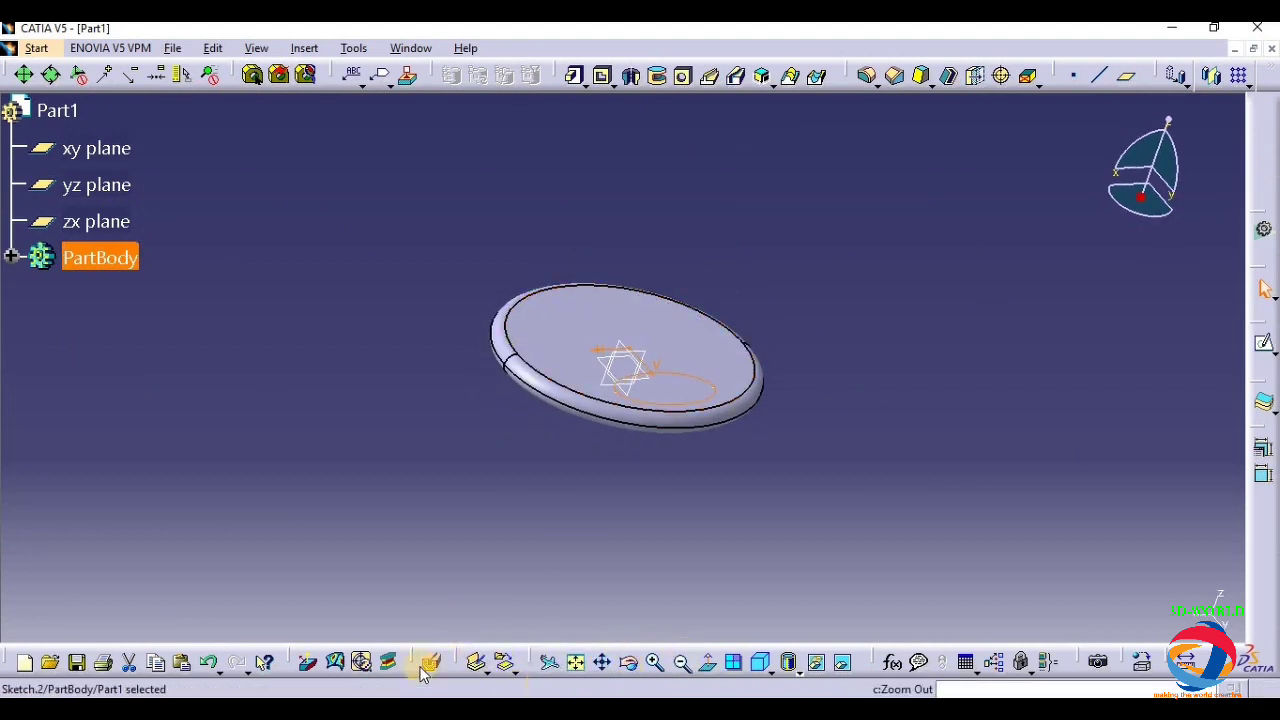
left_click(628, 665)
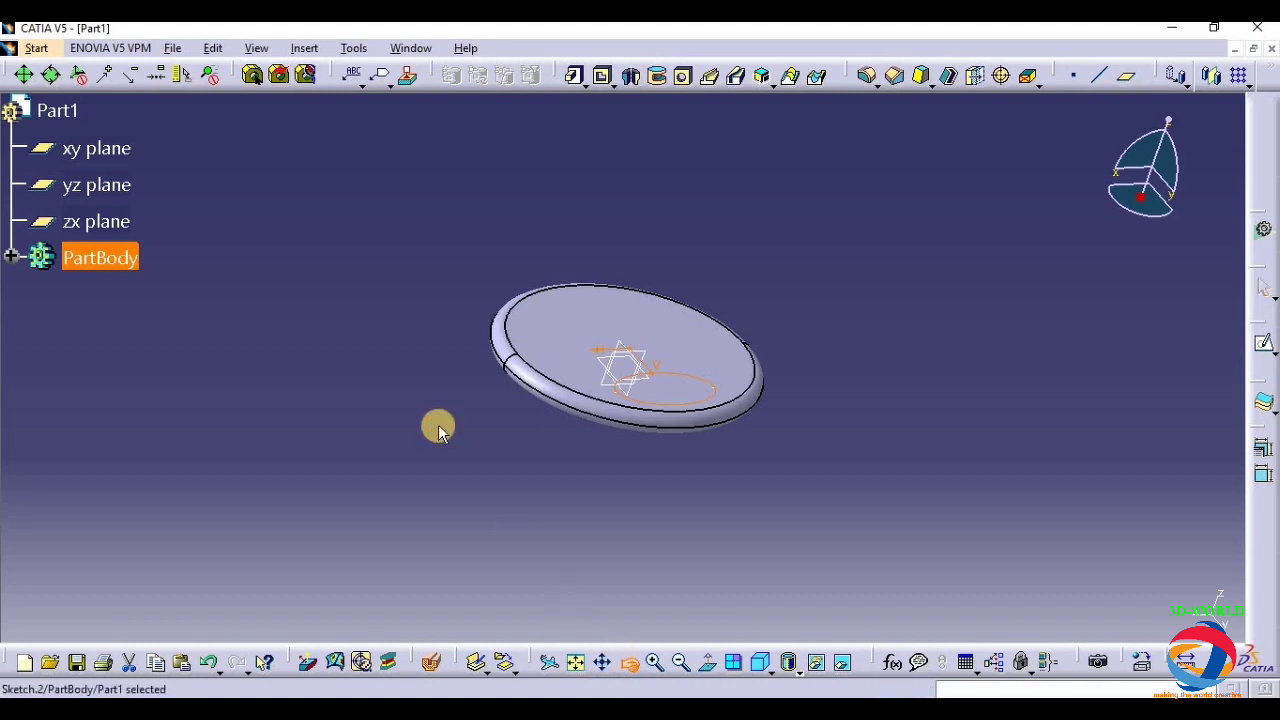
left_click_drag(437, 426, 600, 414)
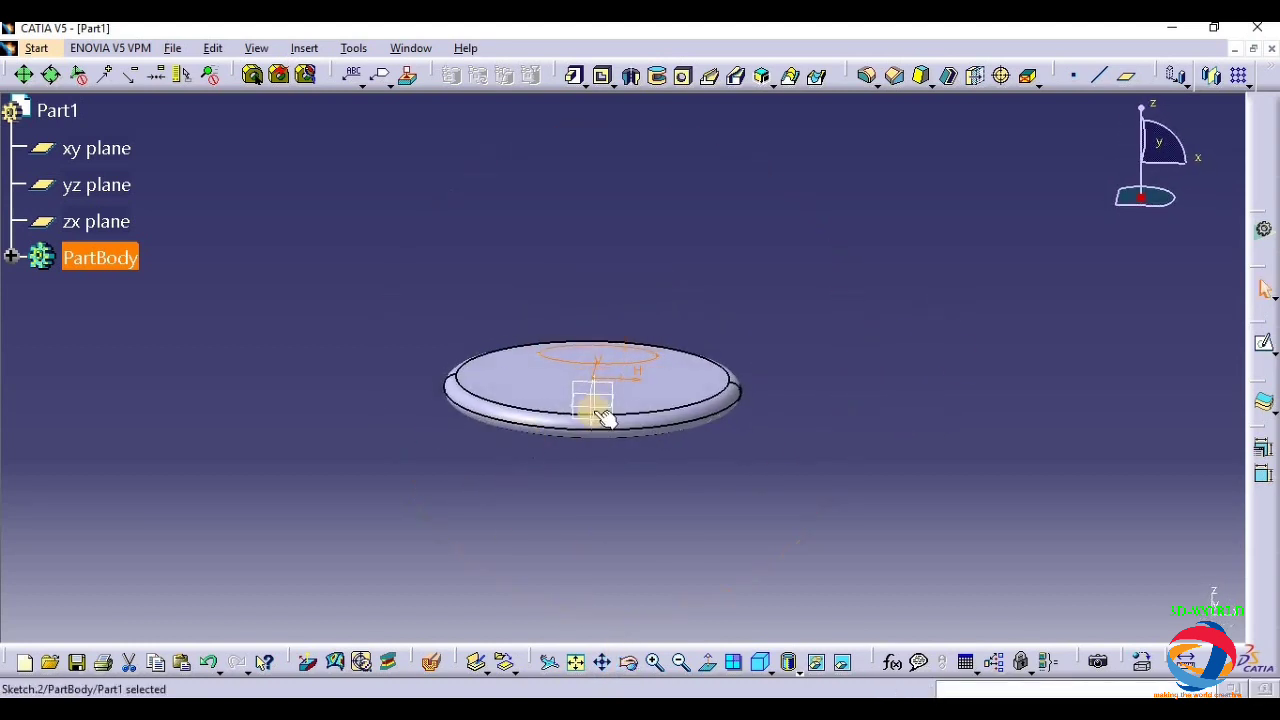
- Create a reference plane offset 50 mm above the xy plane
left_click(600, 396)
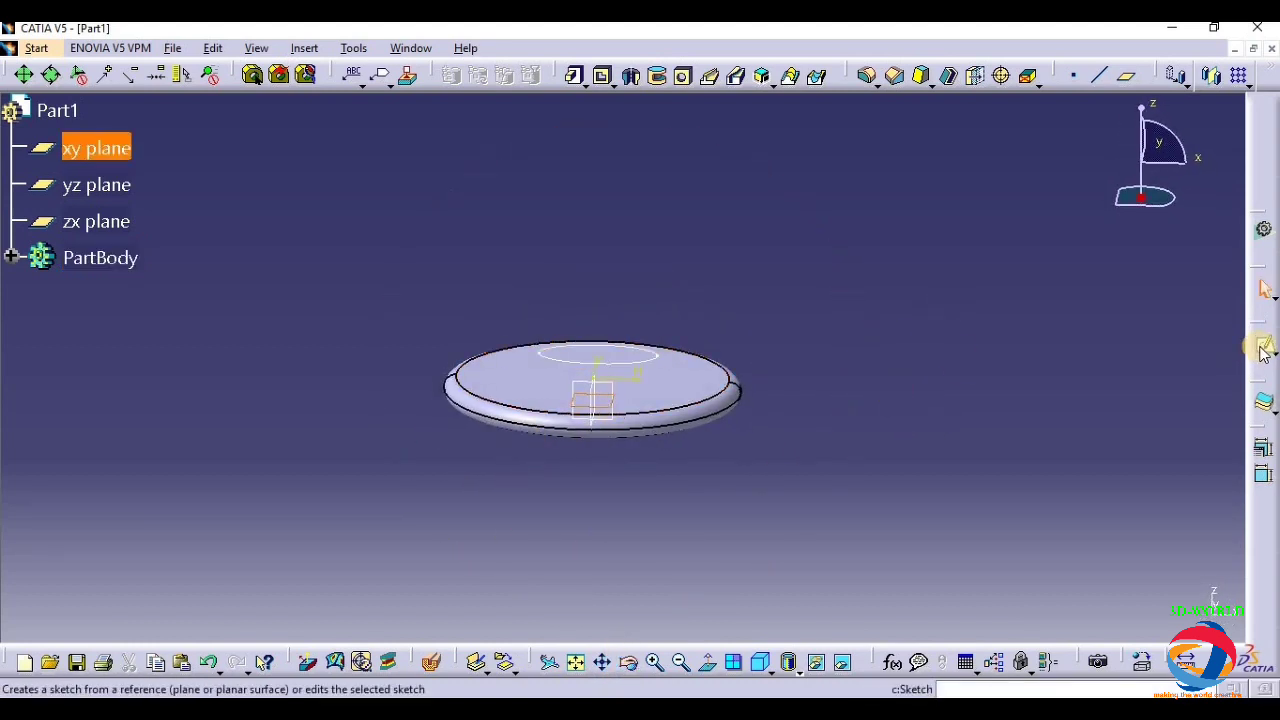
left_click(1126, 74)
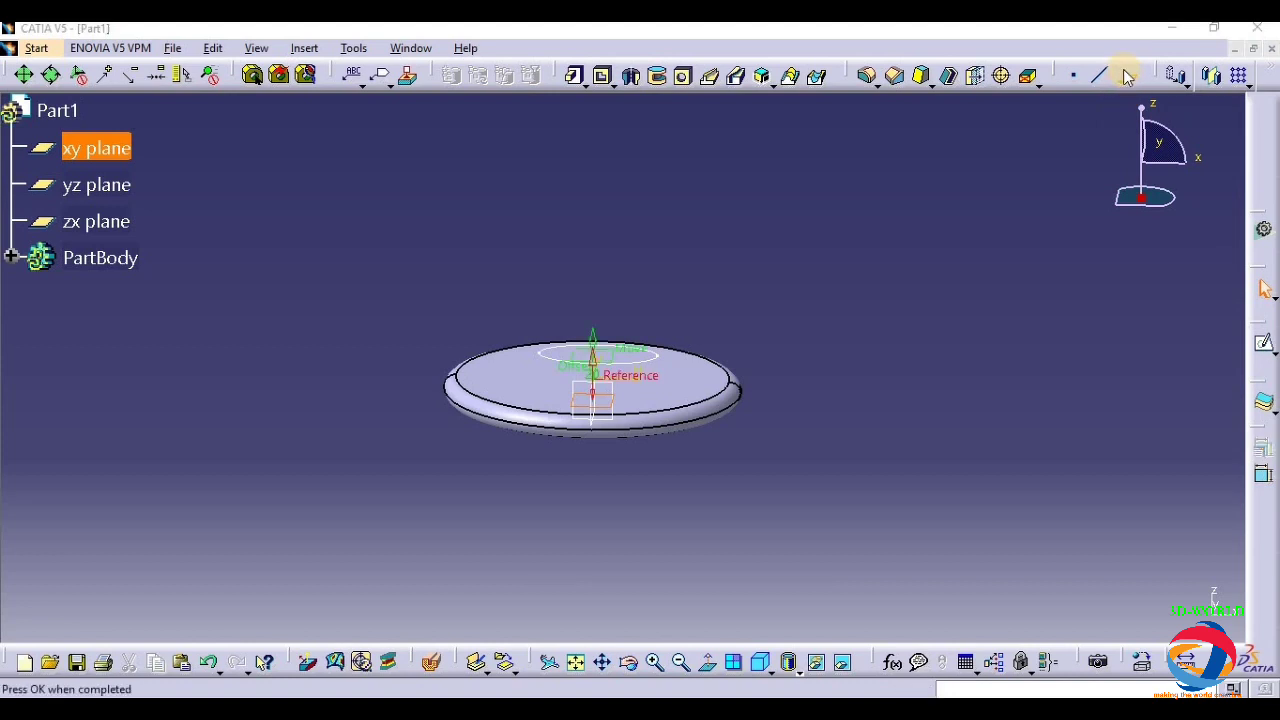
type("5")
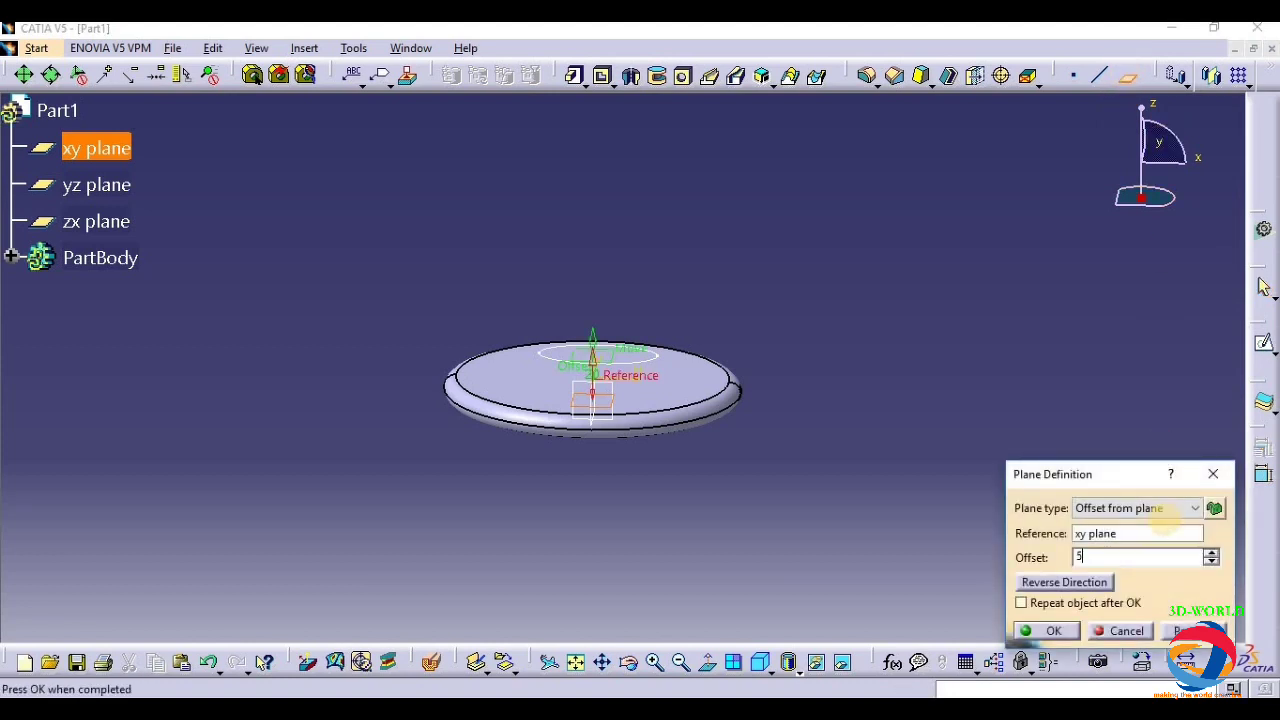
type("0")
key("Return")
key("Return")
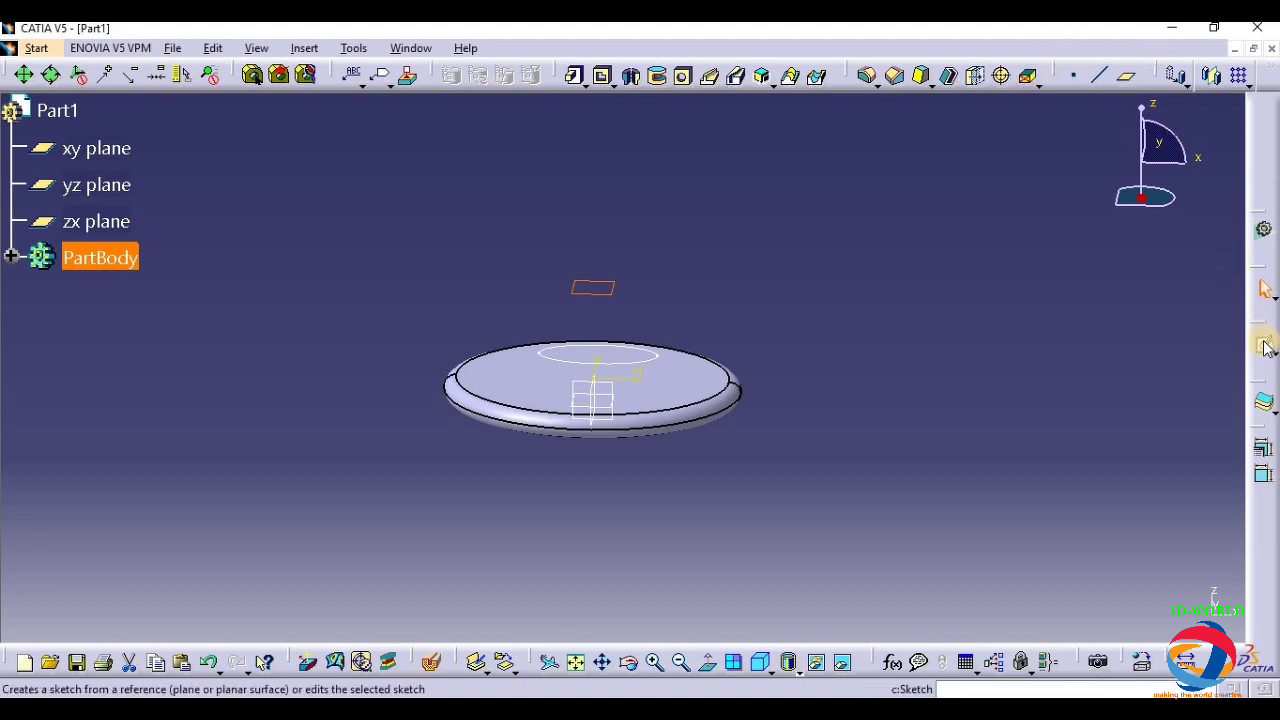
- Sketch an ellipse on the offset plane, centred on the origin with a horizontal major radius of about 18 mm, and exit the sketch
left_click(1262, 343)
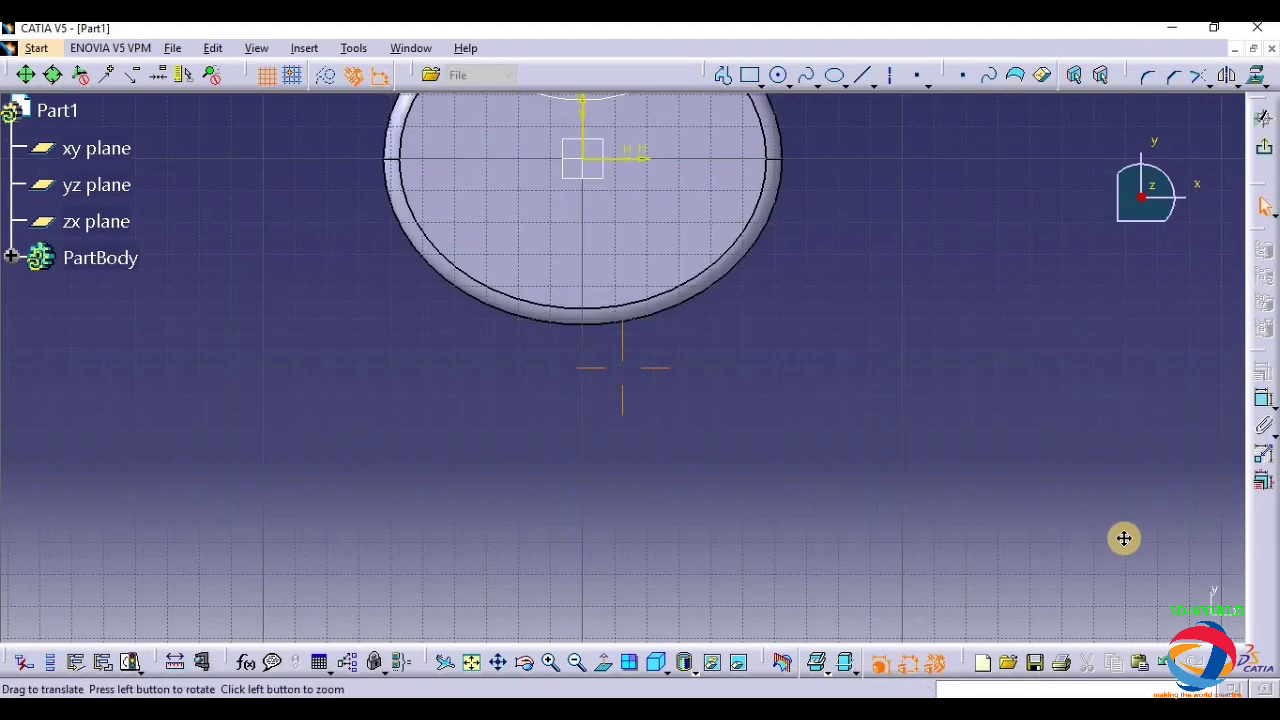
left_click(845, 84)
left_click(857, 100)
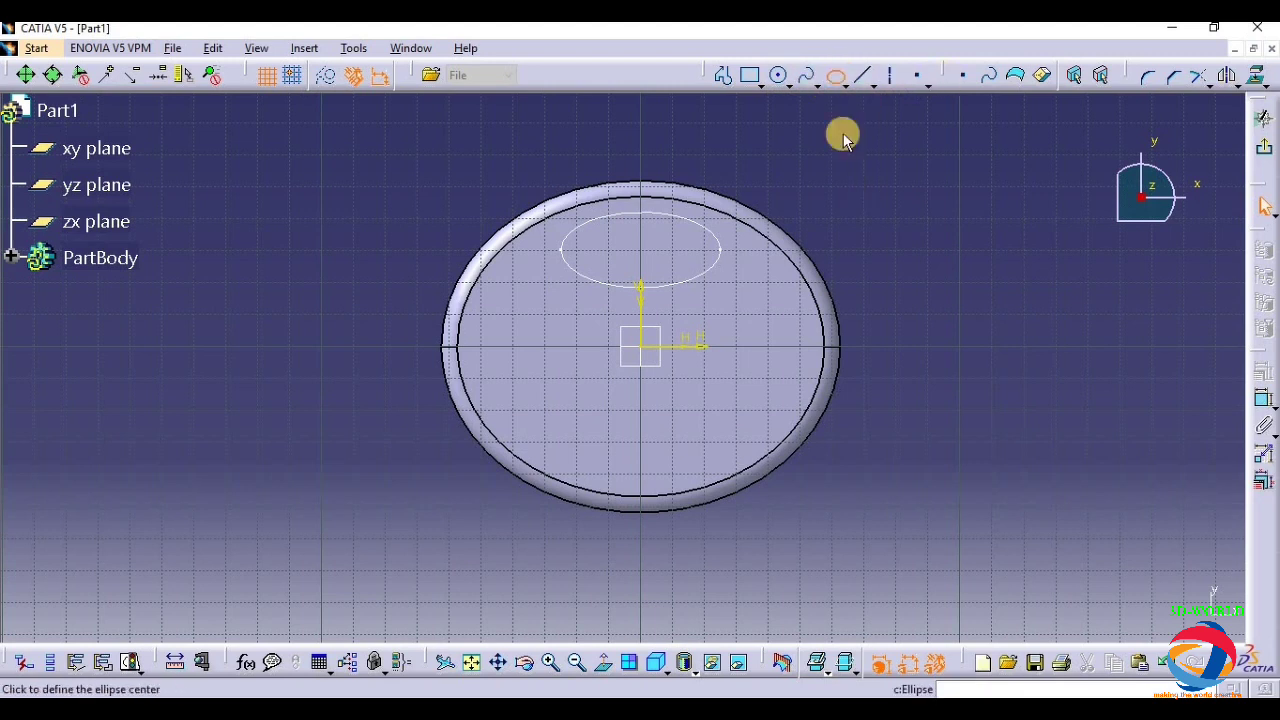
left_click(644, 350)
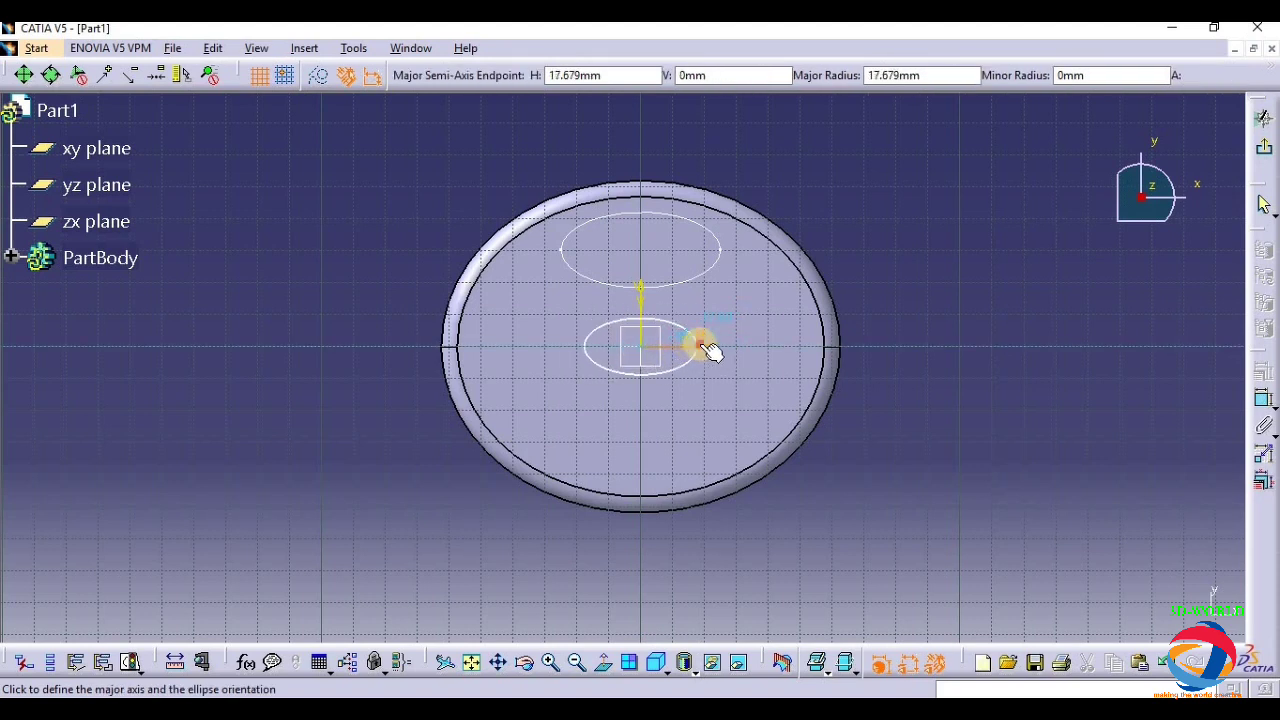
left_click(704, 348)
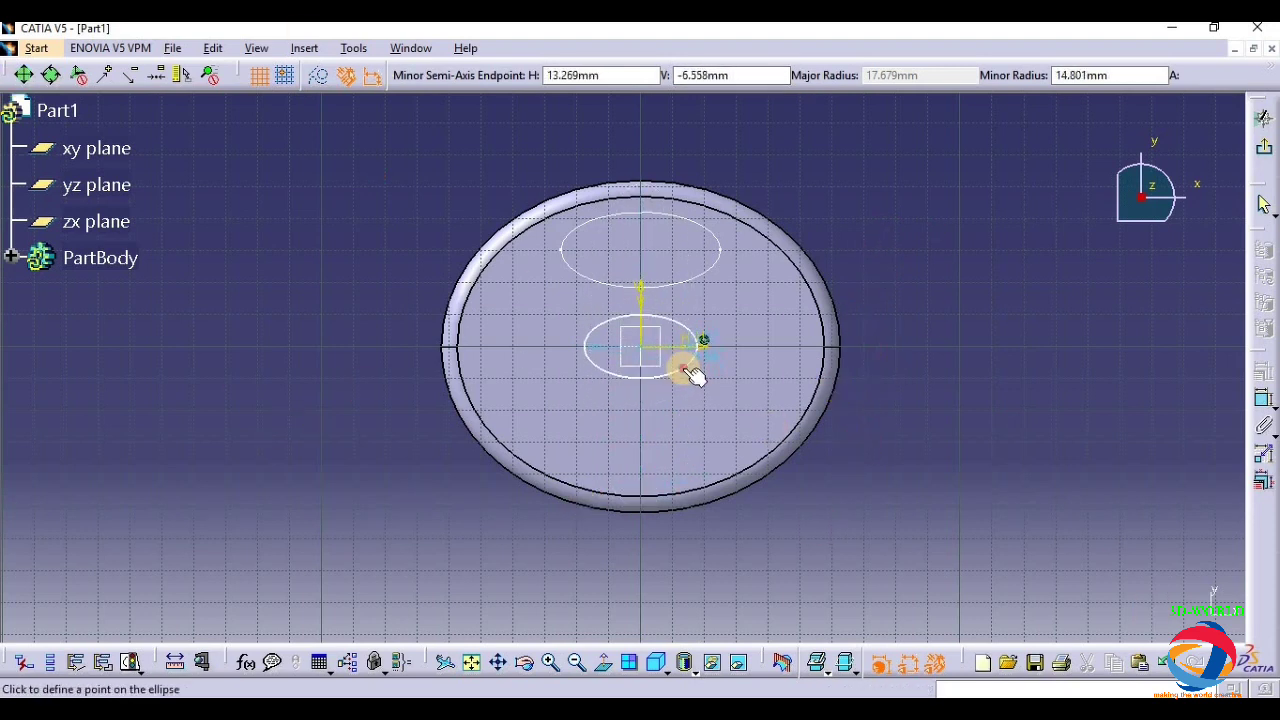
left_click(694, 375)
left_click(985, 499)
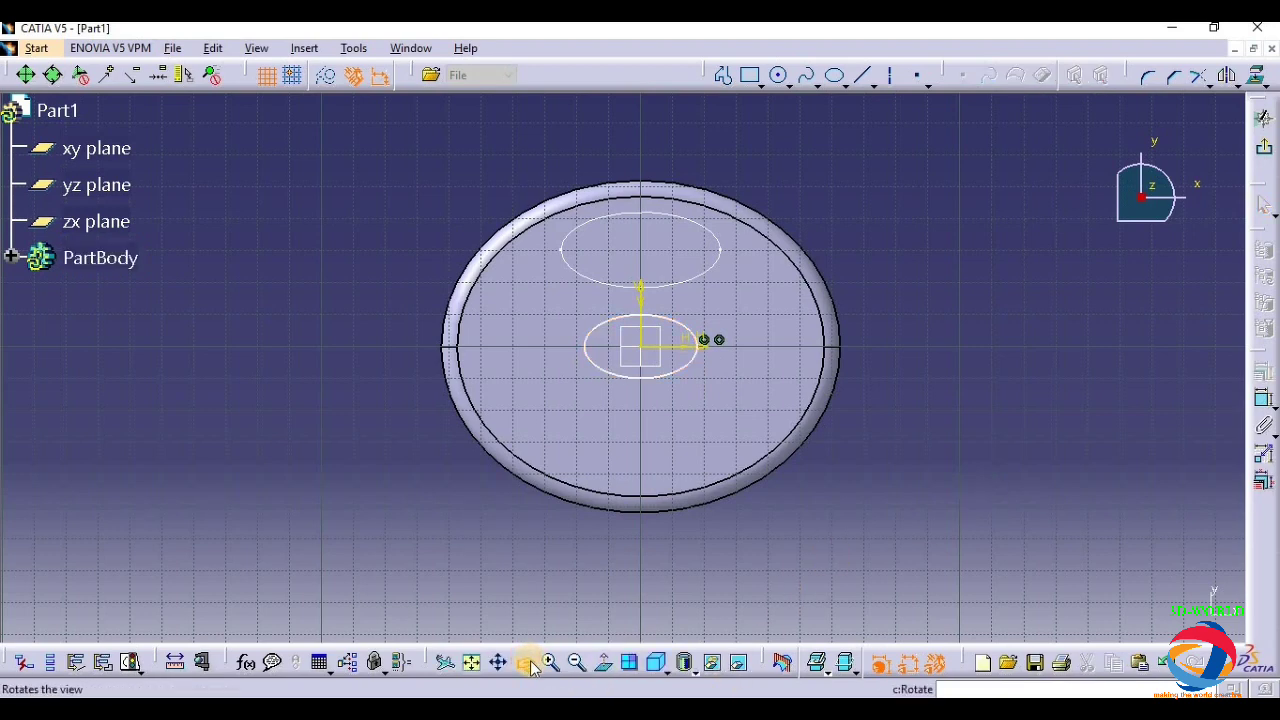
left_click(1263, 117)
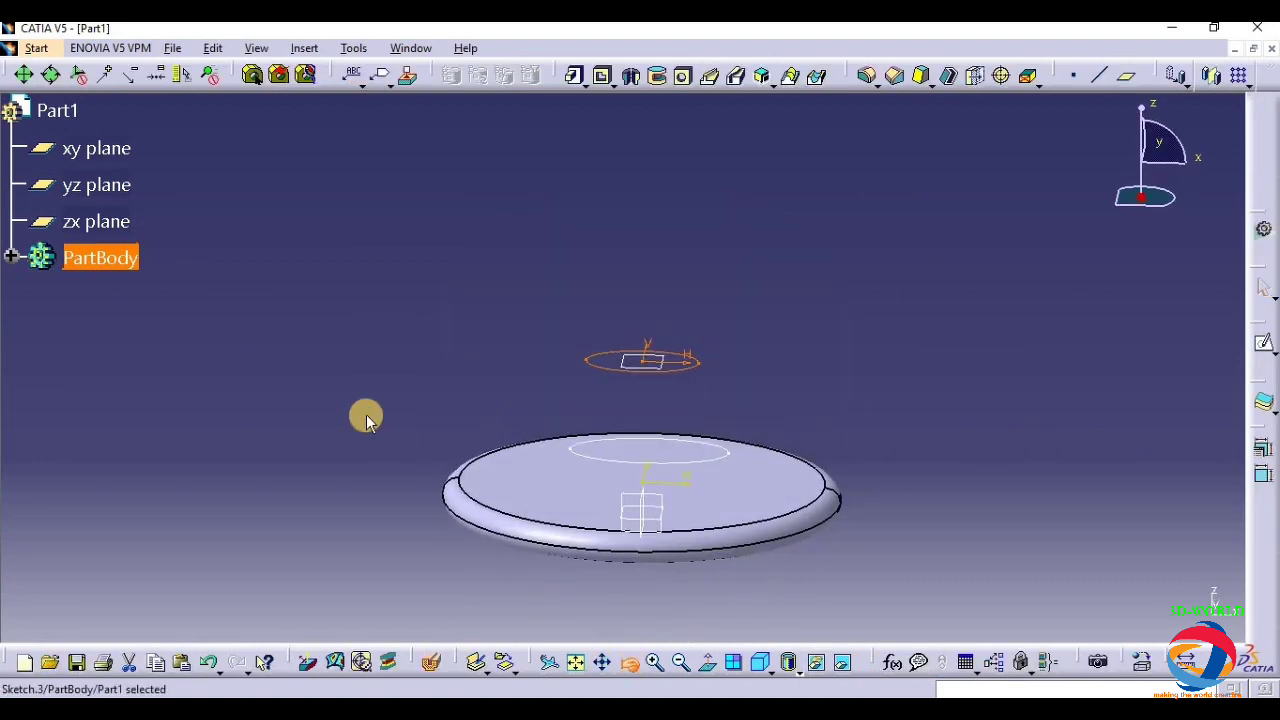
- Create a multi-sections solid between the small ellipse on the disc and the ellipse on the offset plane
middle_click_drag(366, 418, 780, 434)
left_click(790, 436)
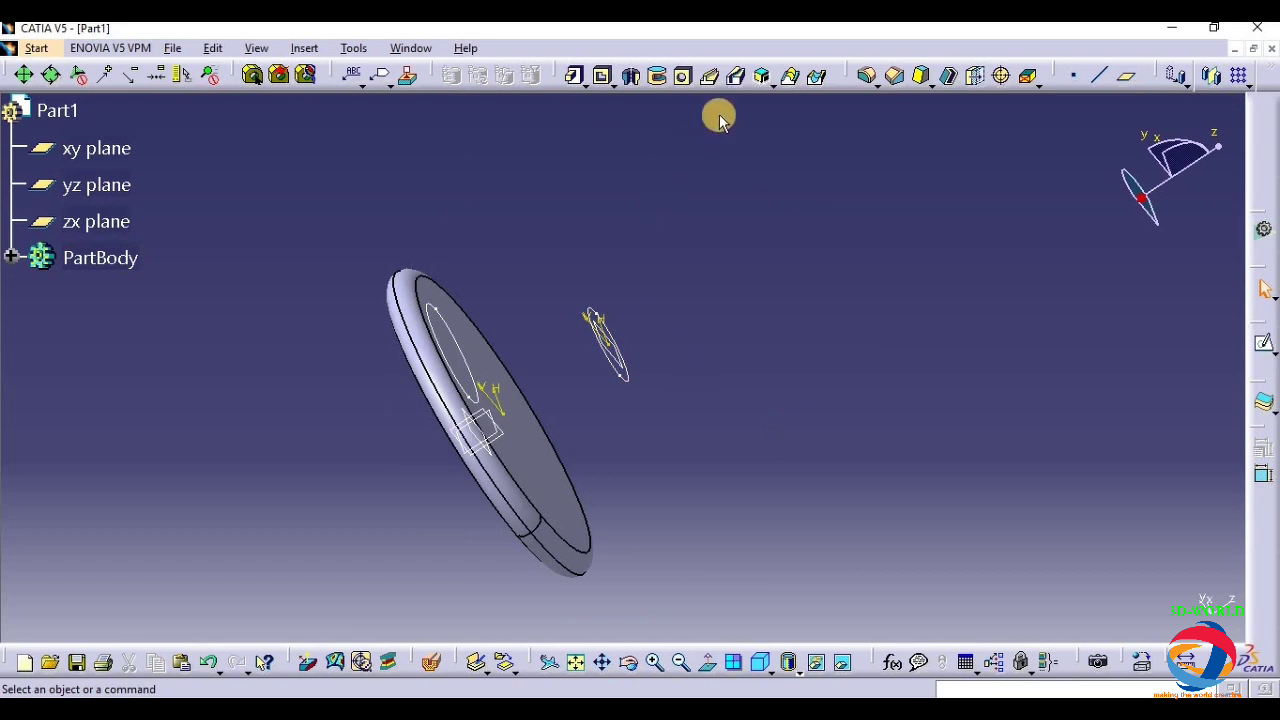
left_click(791, 78)
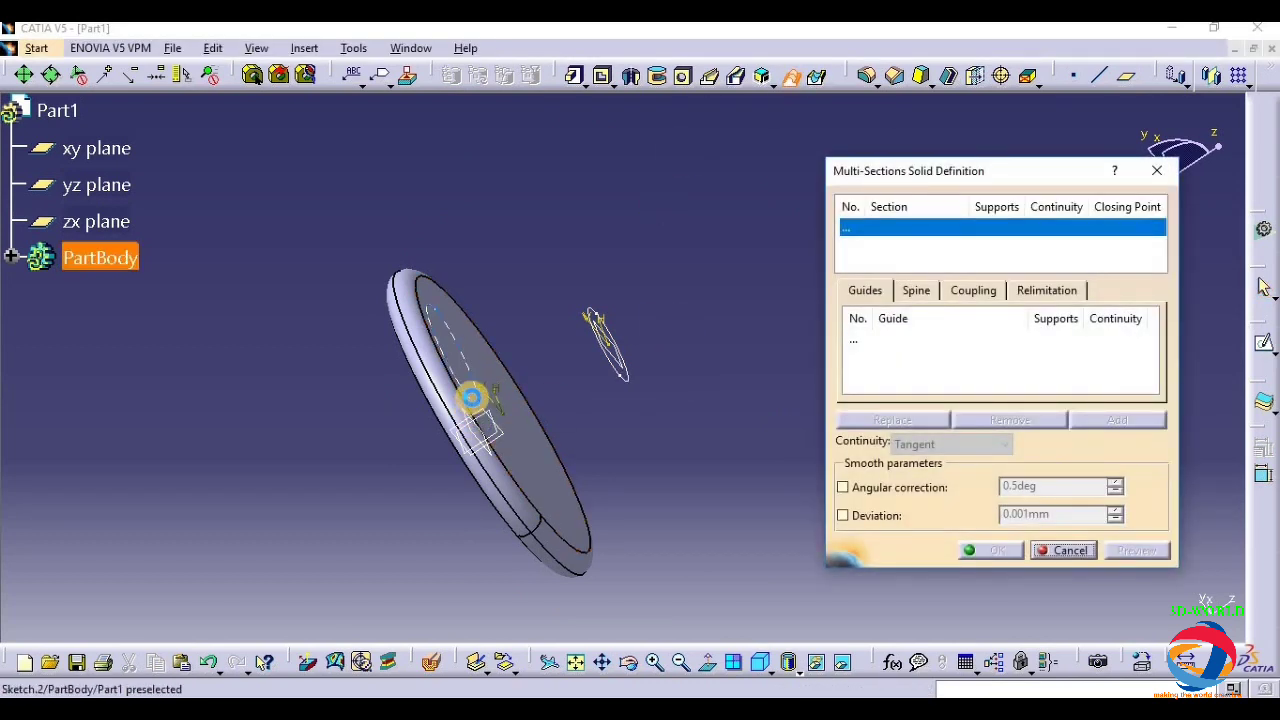
left_click(472, 397)
left_click(633, 377)
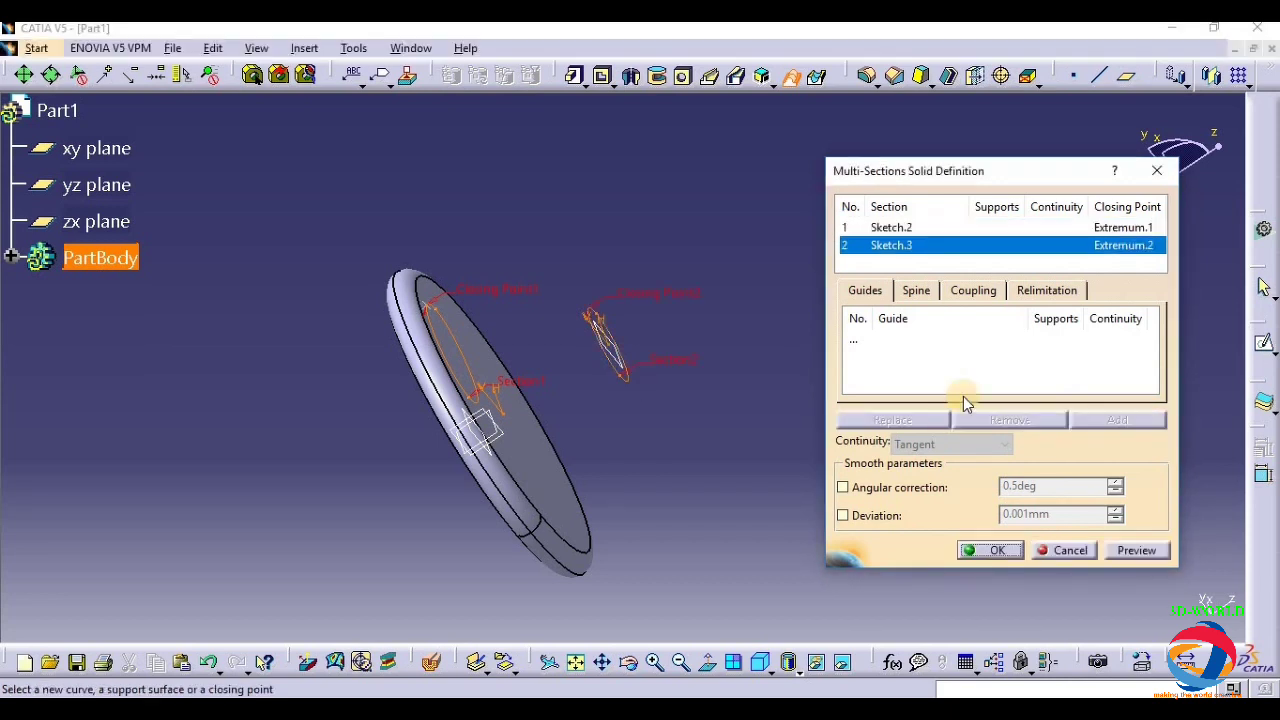
left_click(1137, 550)
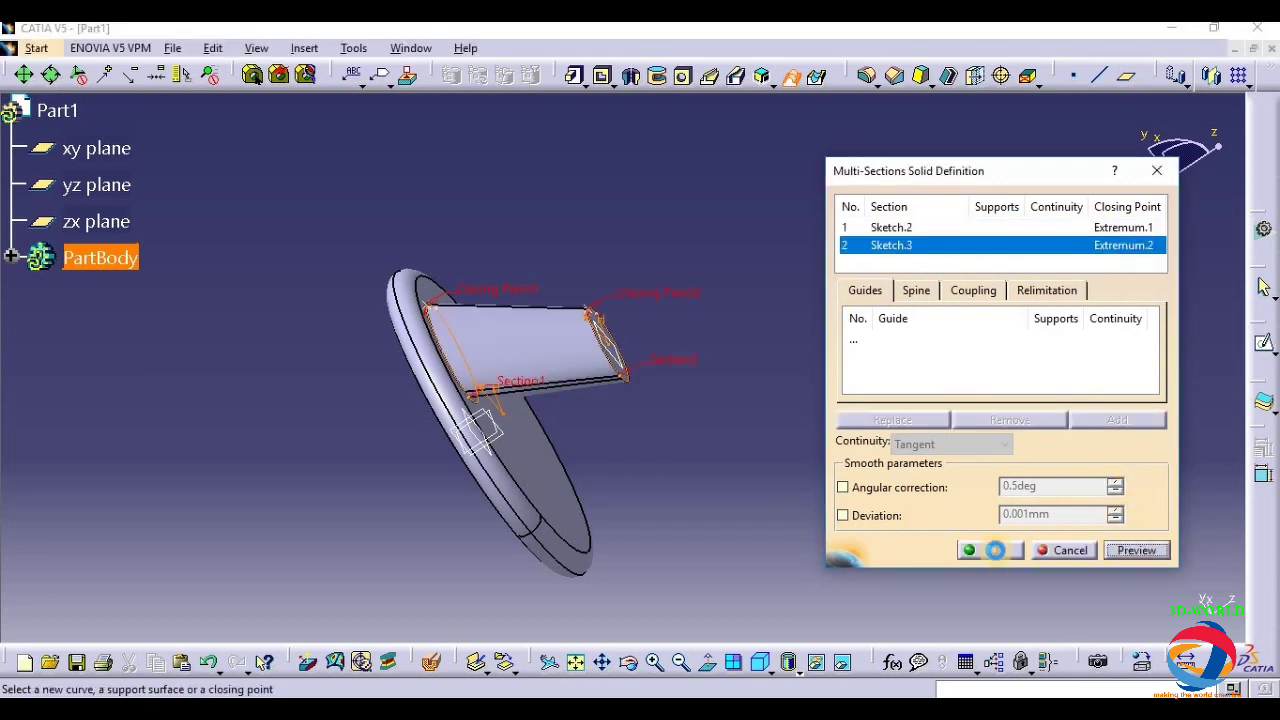
left_click(995, 550)
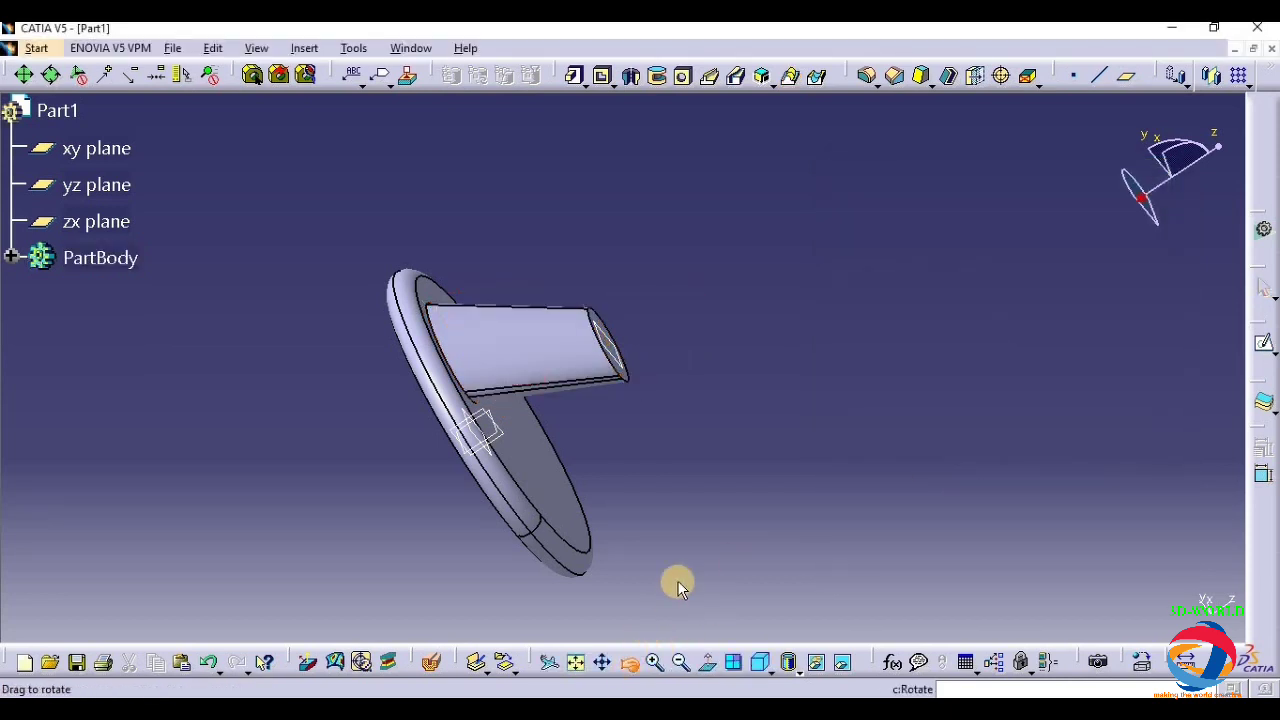
- Sketch a rectangle about 153 mm wide and 83 mm high on the zx plane, with its lower edge just above the disc
middle_click_drag(677, 587, 490, 492)
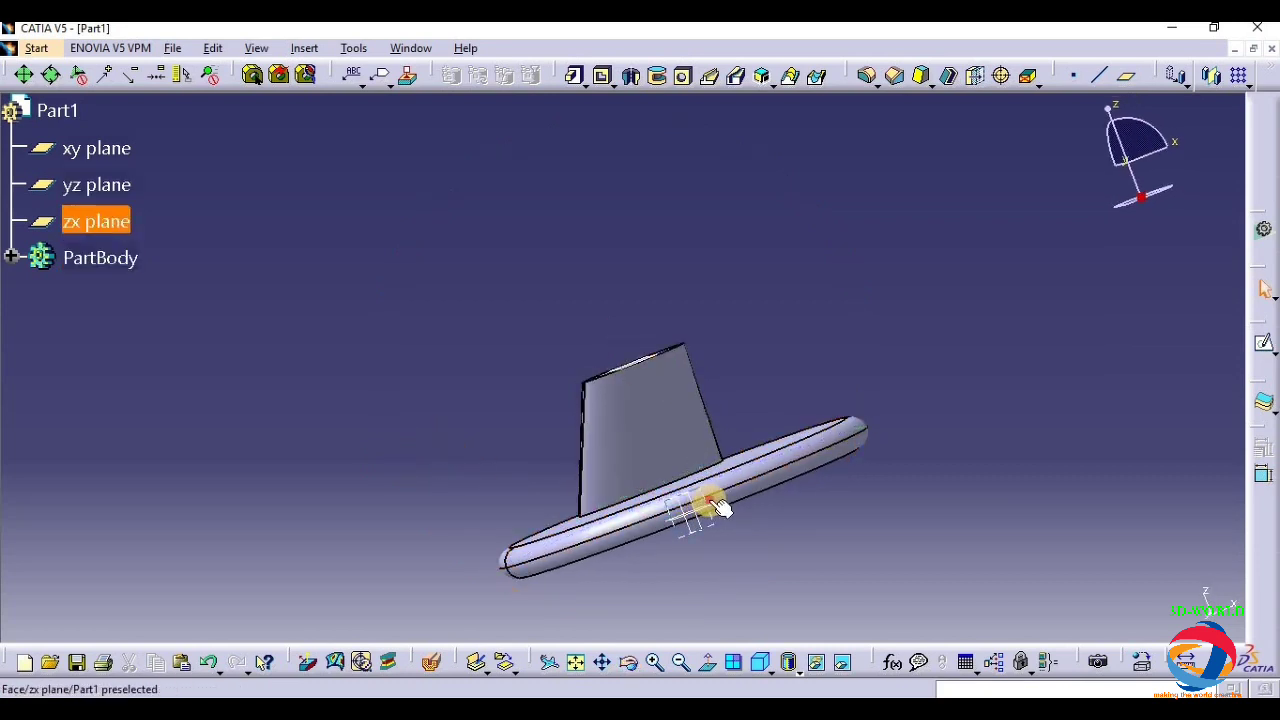
left_click(1264, 352)
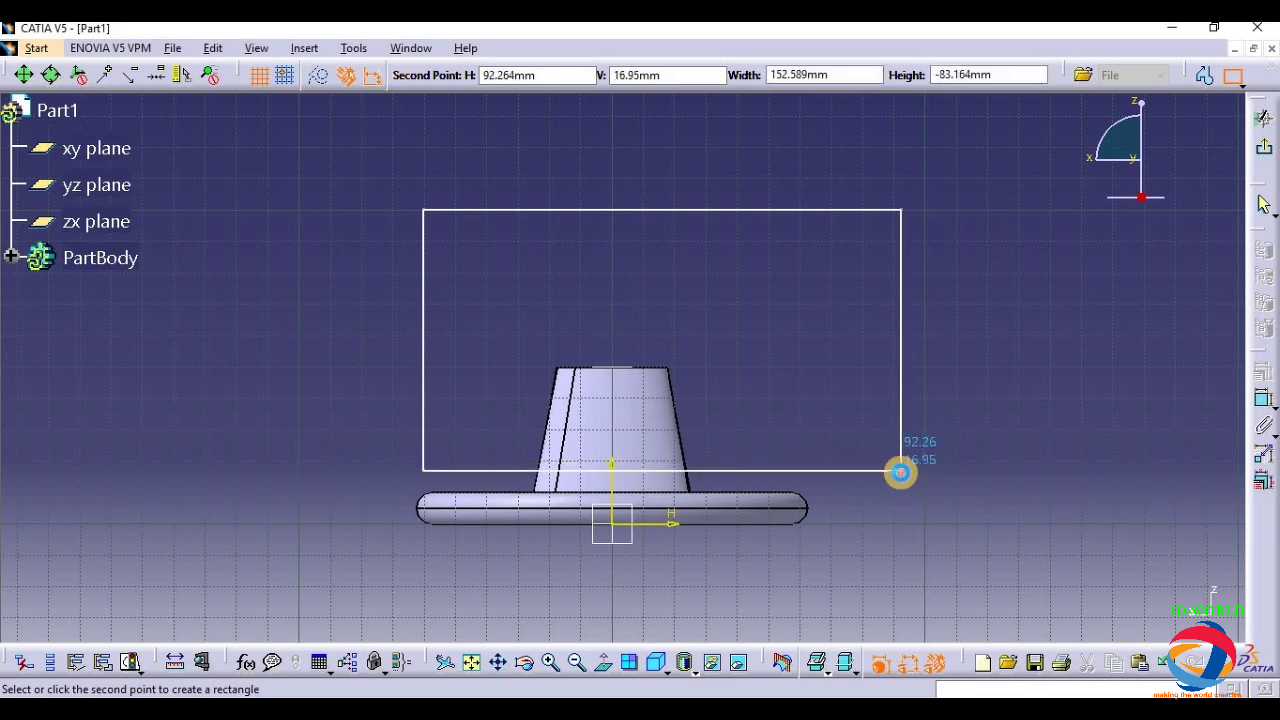
left_click(901, 470)
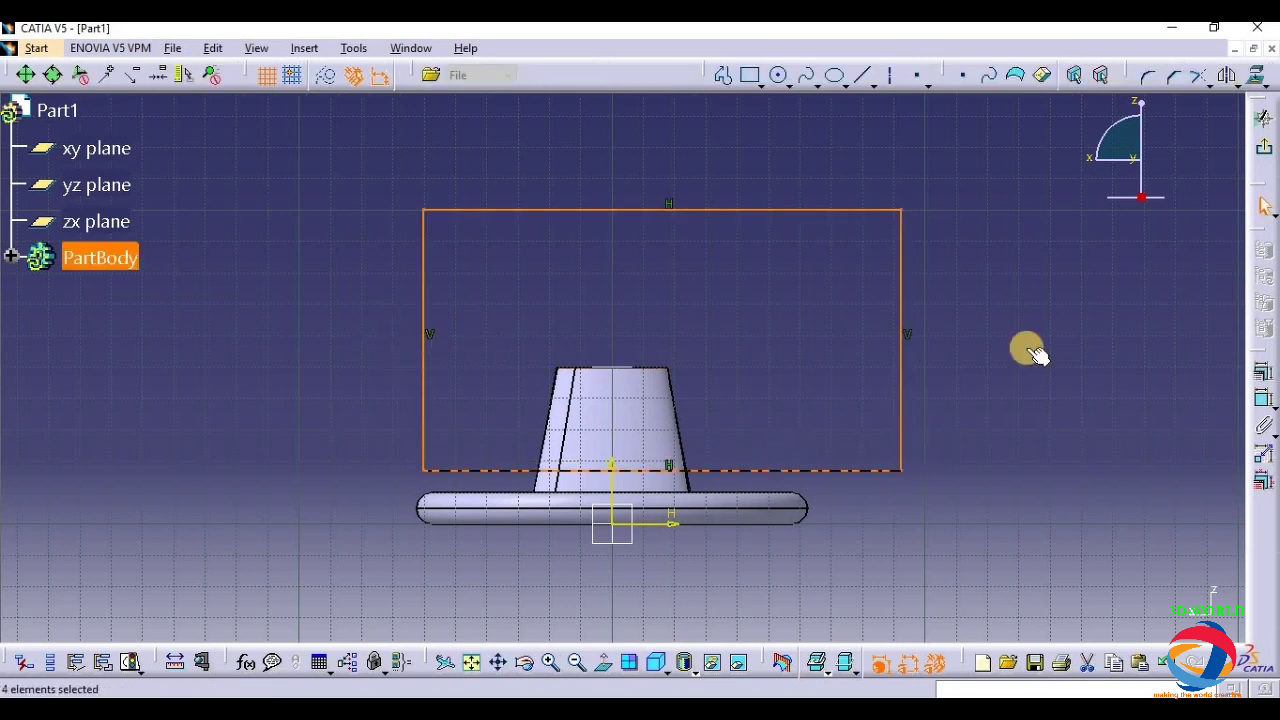
left_click(1145, 362)
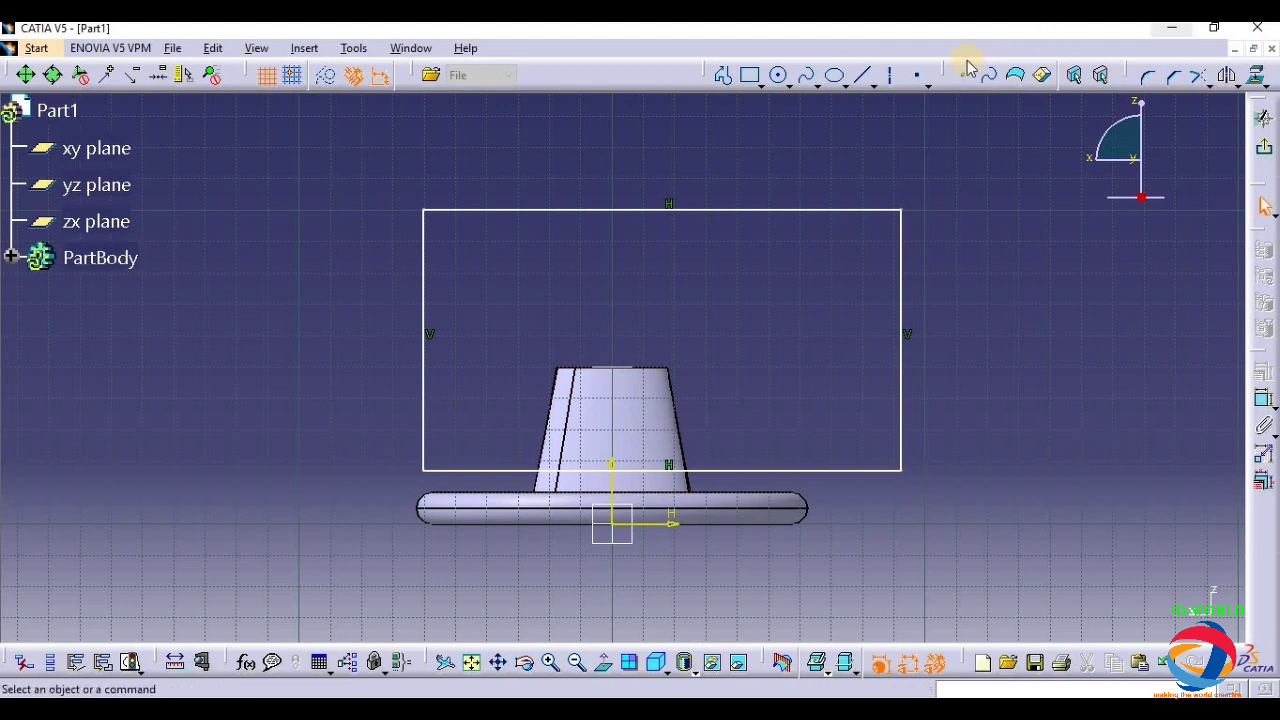
- Draw a vertical axis about 137 mm long from the origin up through the rectangle
left_click(889, 78)
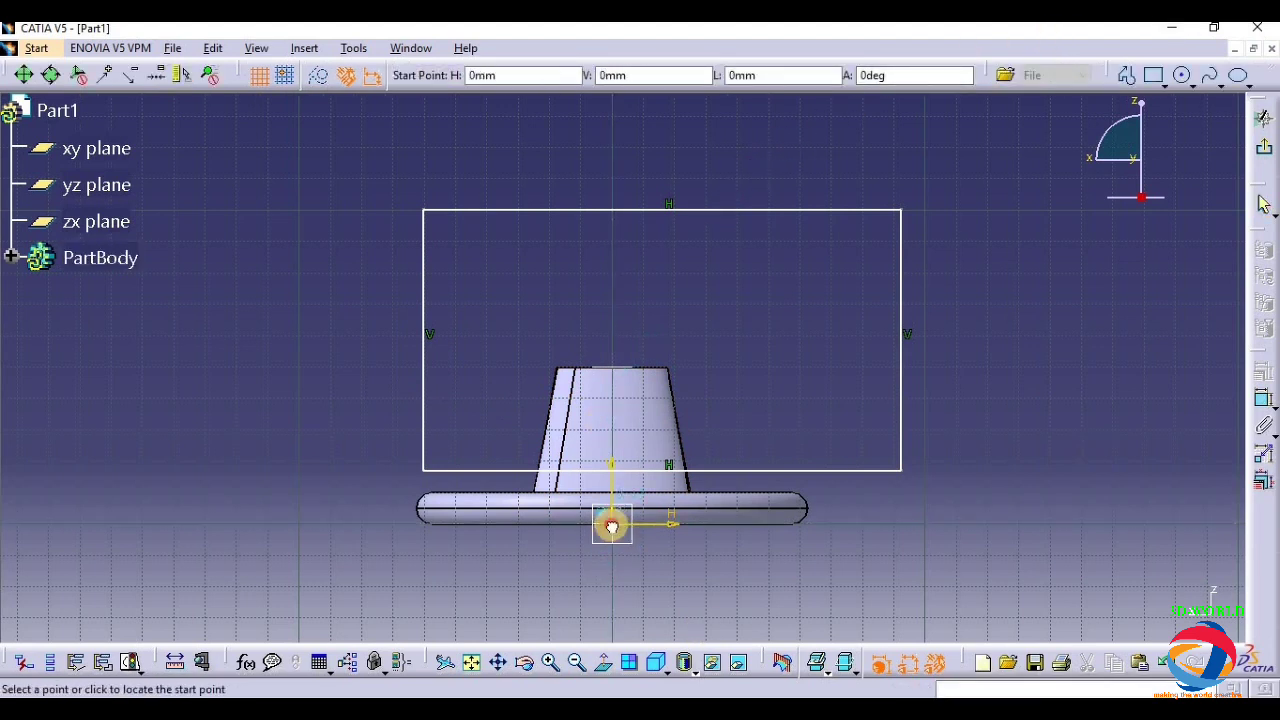
left_click(611, 526)
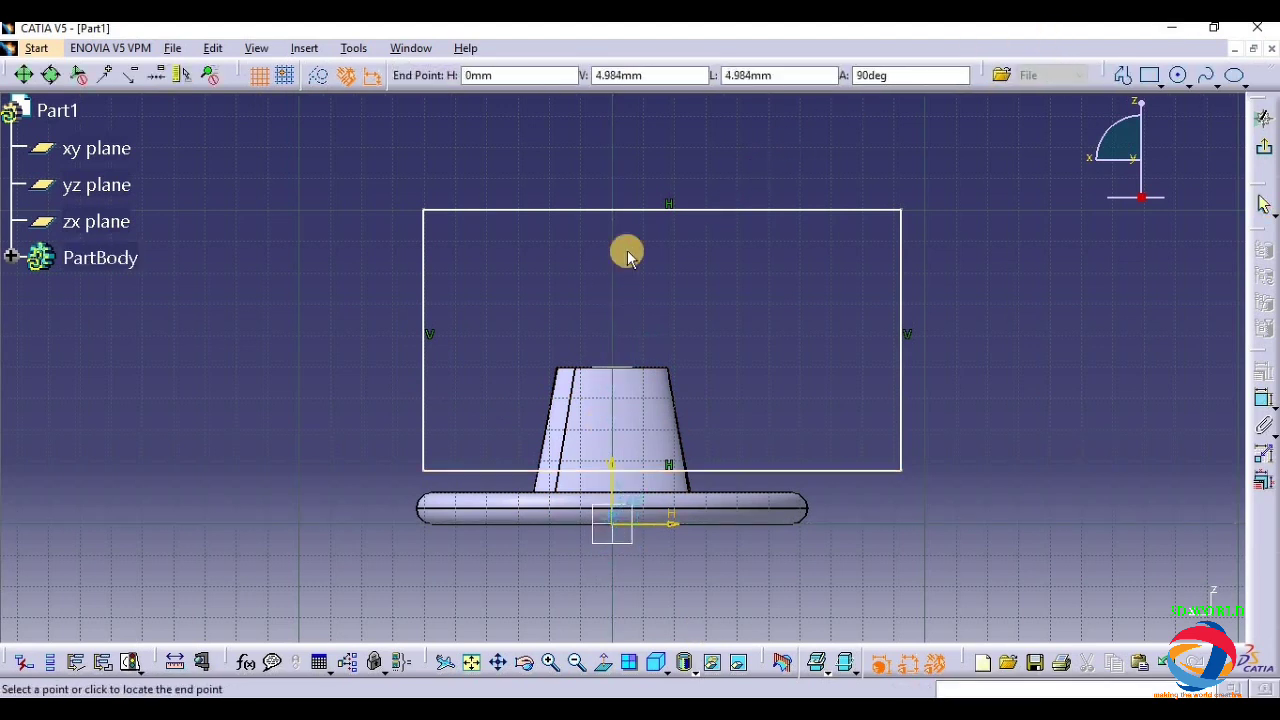
left_click(617, 99)
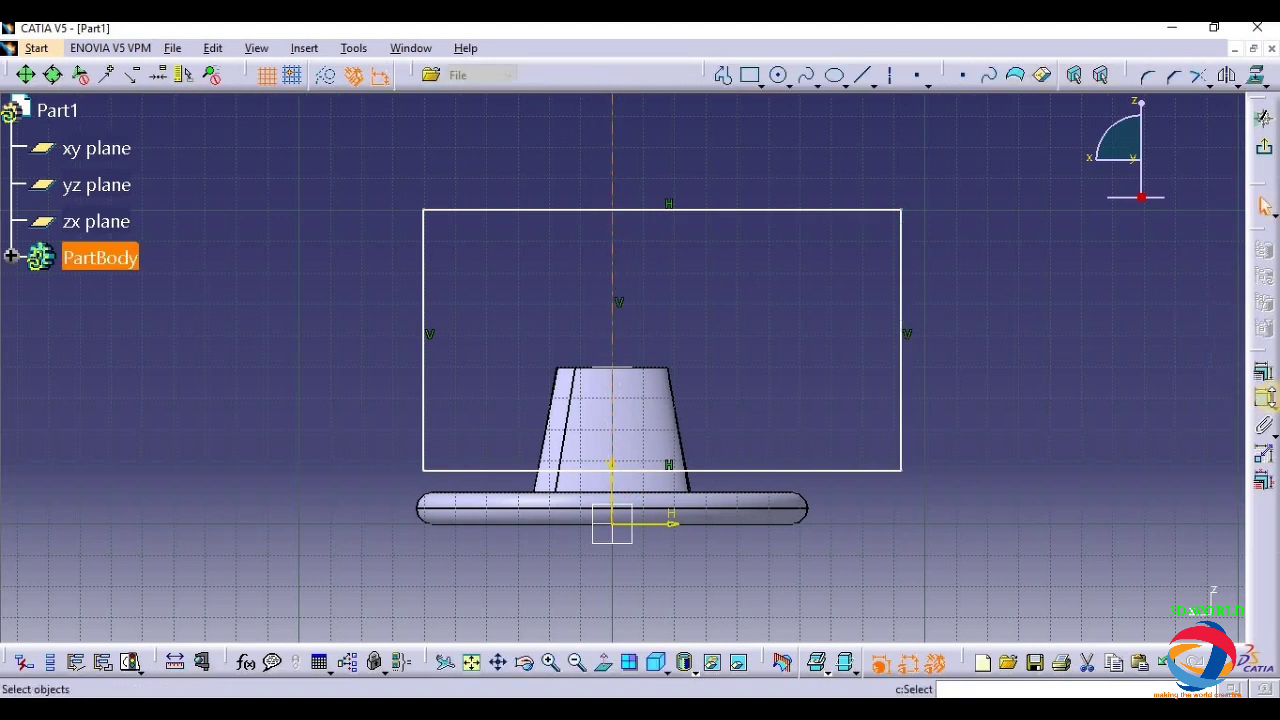
left_click(1265, 398)
left_click(1237, 412)
left_click(557, 409)
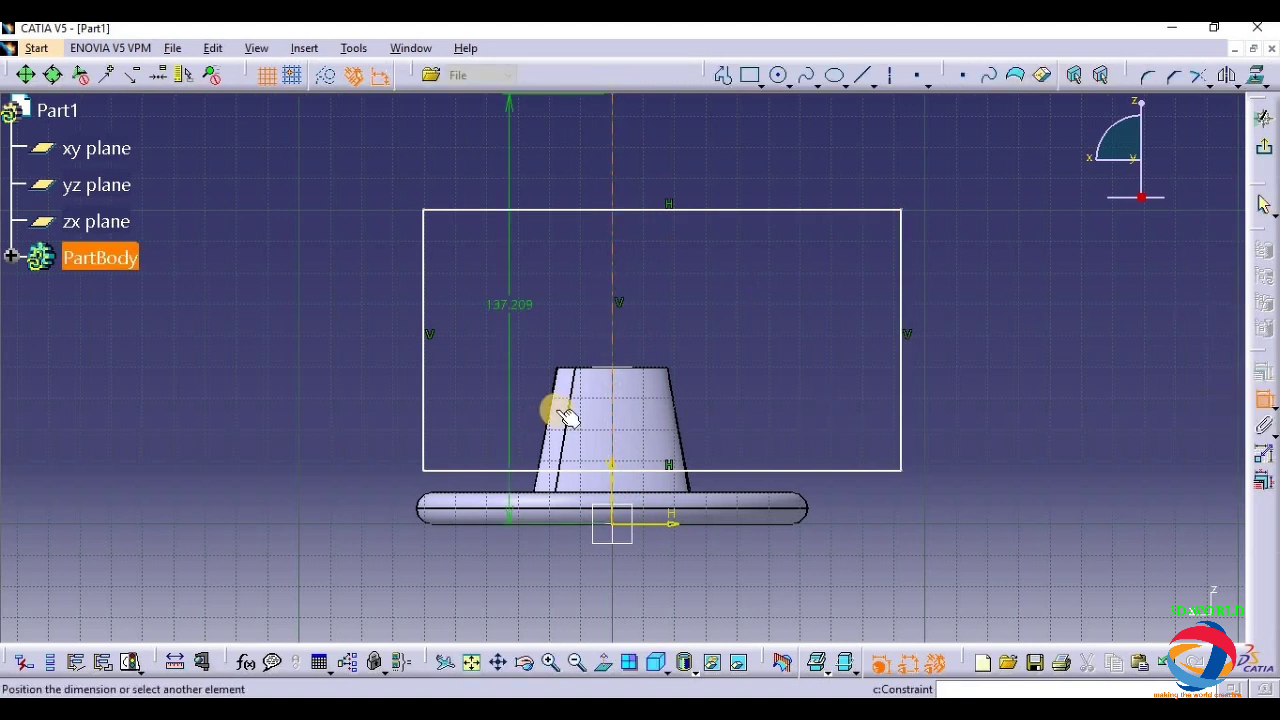
left_click(609, 340)
left_click(558, 352)
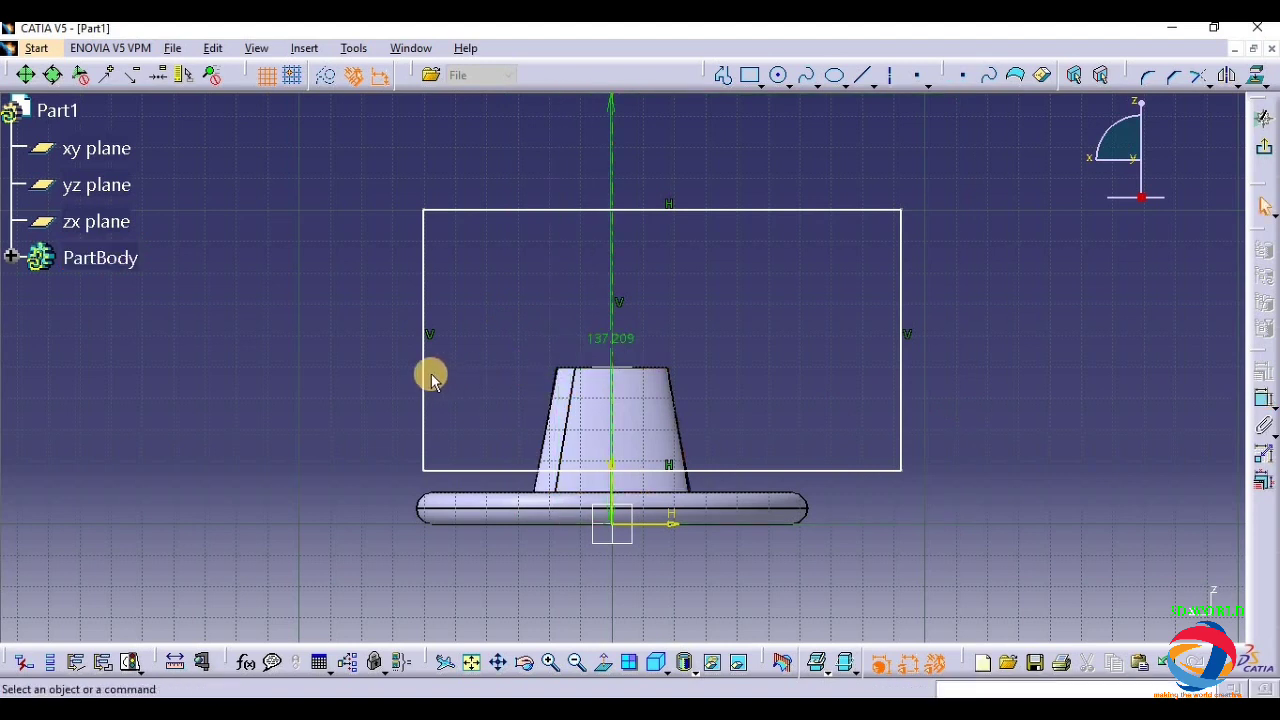
left_click(980, 546)
left_click(956, 525)
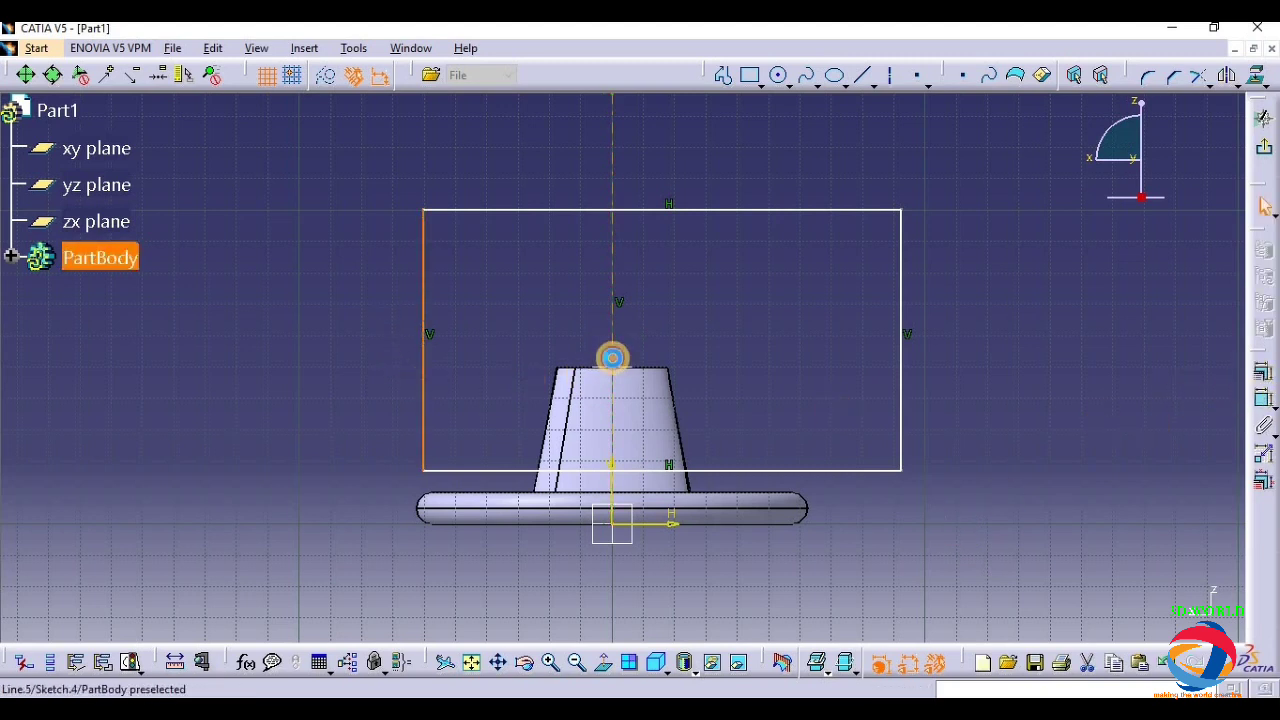
- Constrain the rectangle's left side to a distance of 75 mm from the vertical axis
left_click(1264, 399)
left_click(614, 286)
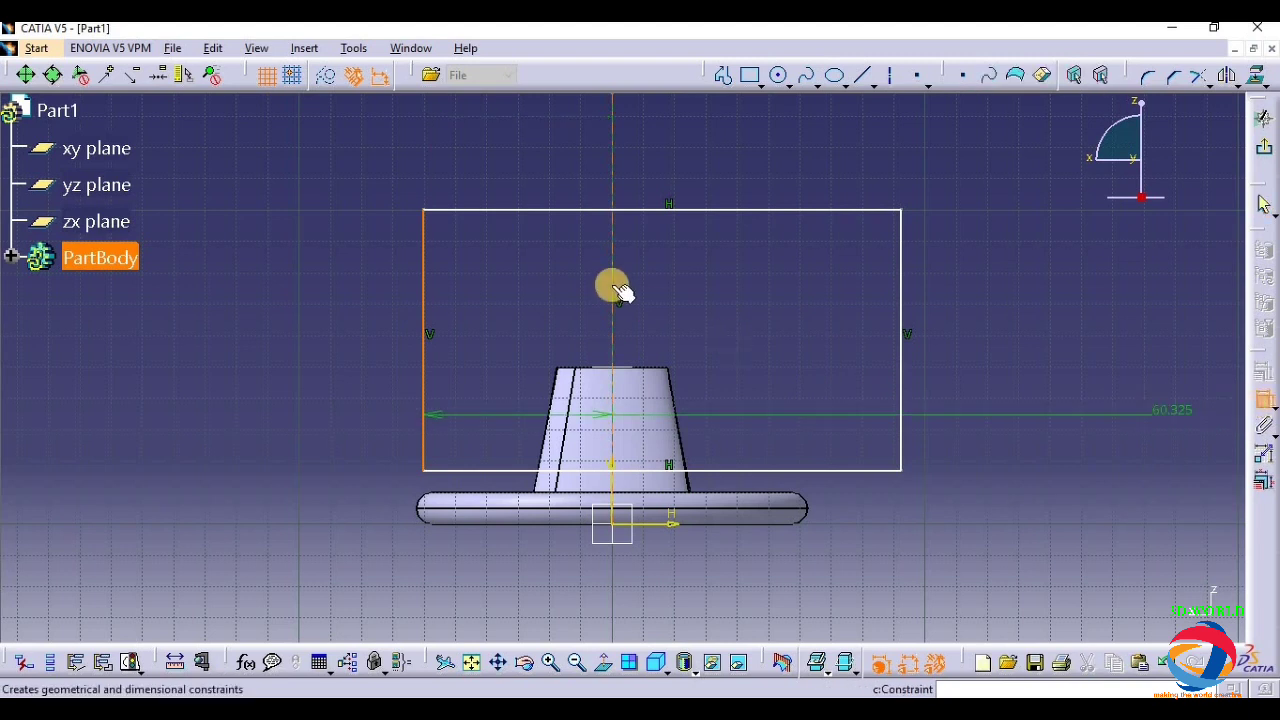
left_click(497, 339)
double_click(488, 336)
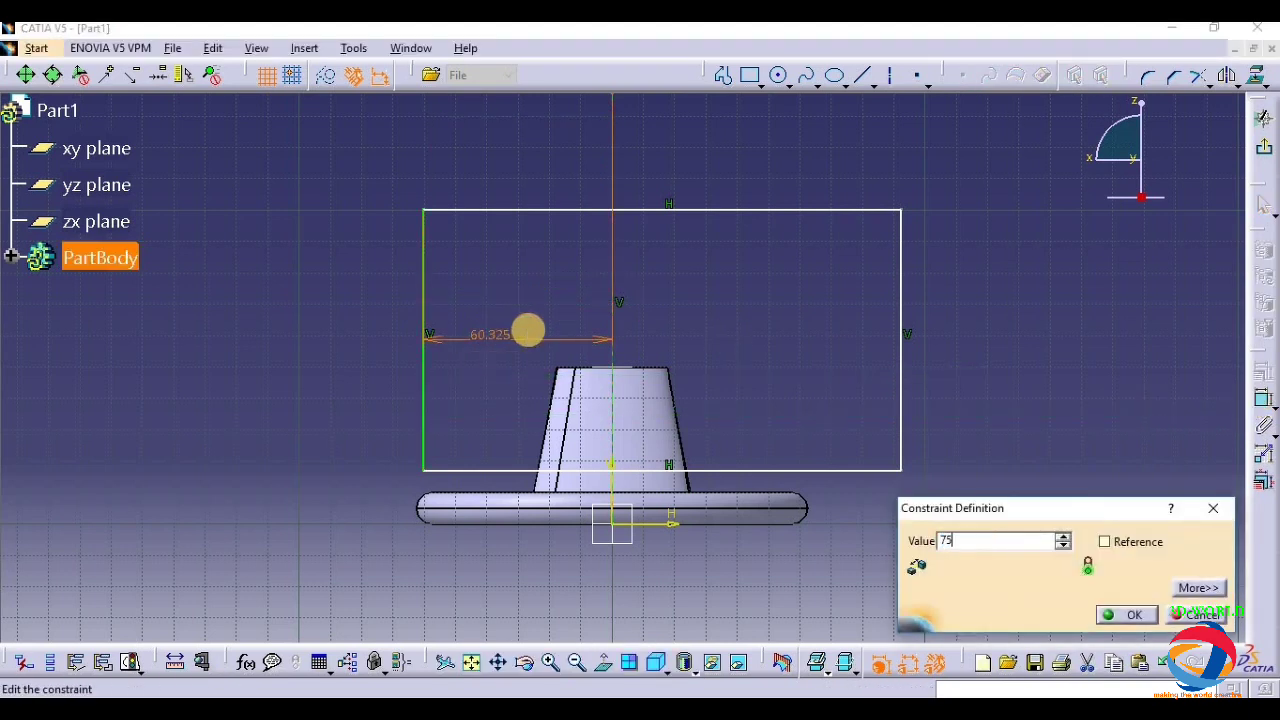
type("75")
key("Return")
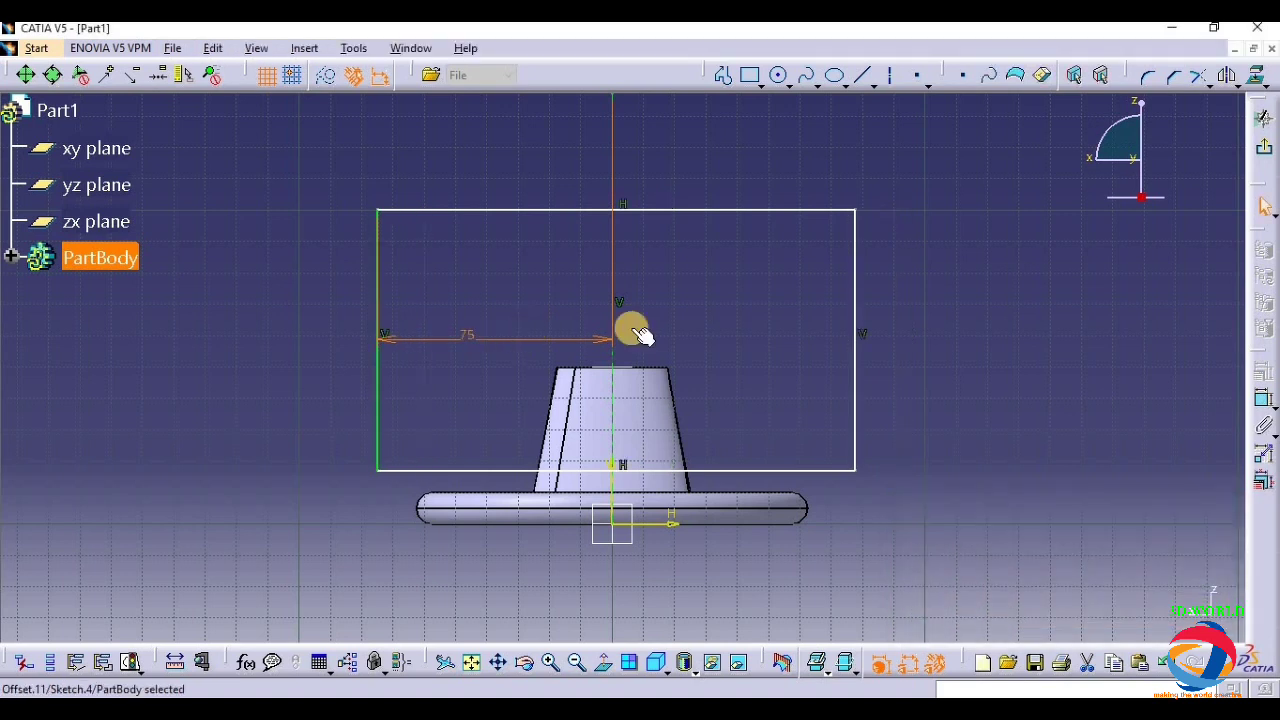
- Constrain the rectangle's right side to 75 mm from the vertical axis and exit the sketch
left_click(1264, 426)
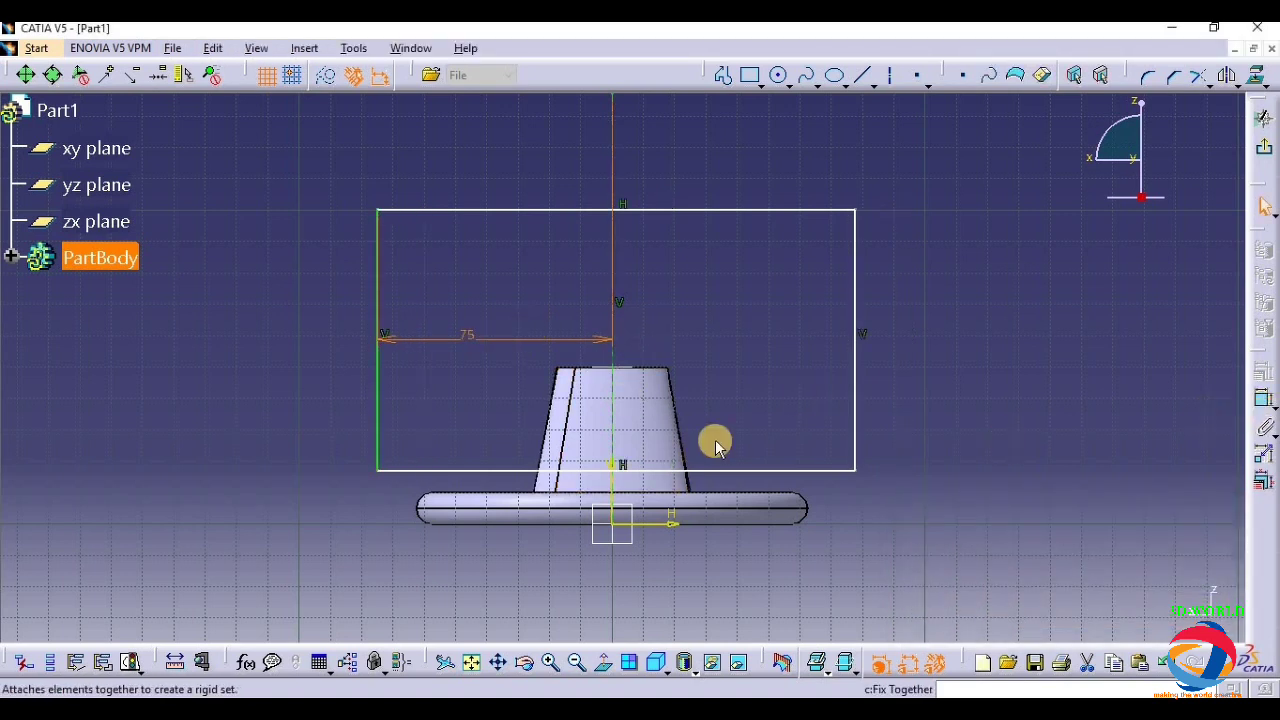
left_click(852, 423)
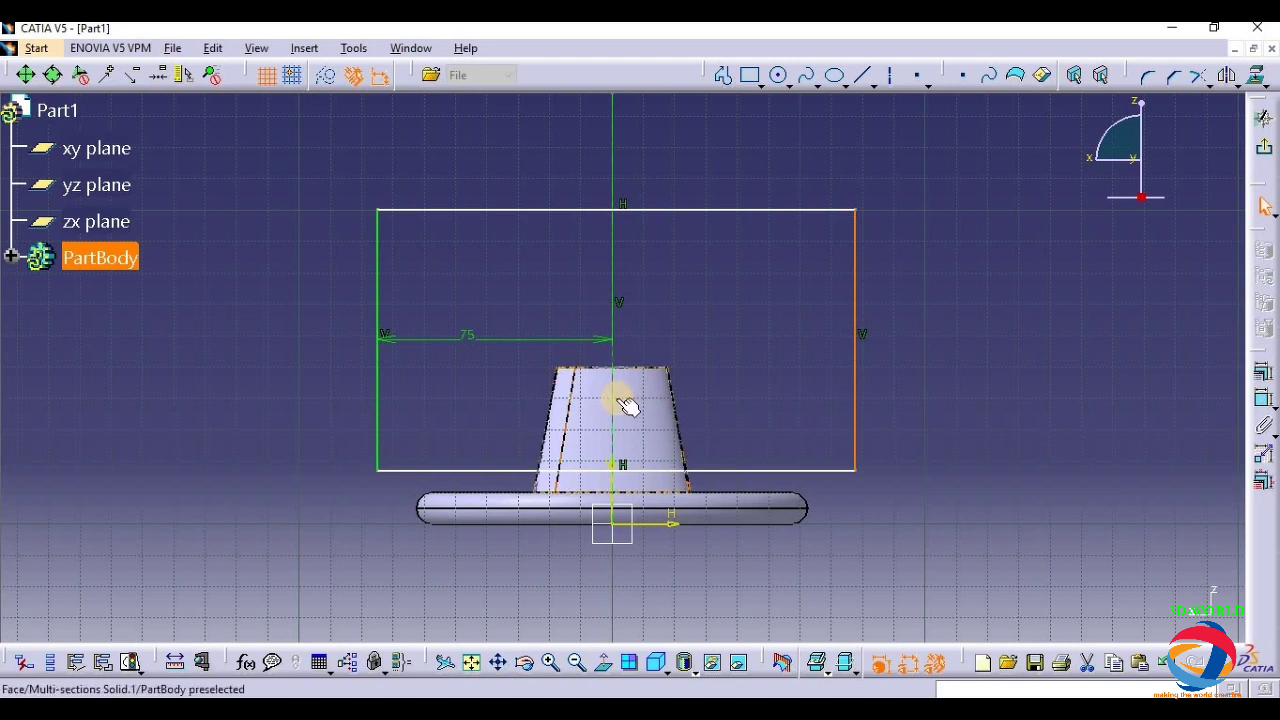
left_click(622, 405, "ctrl")
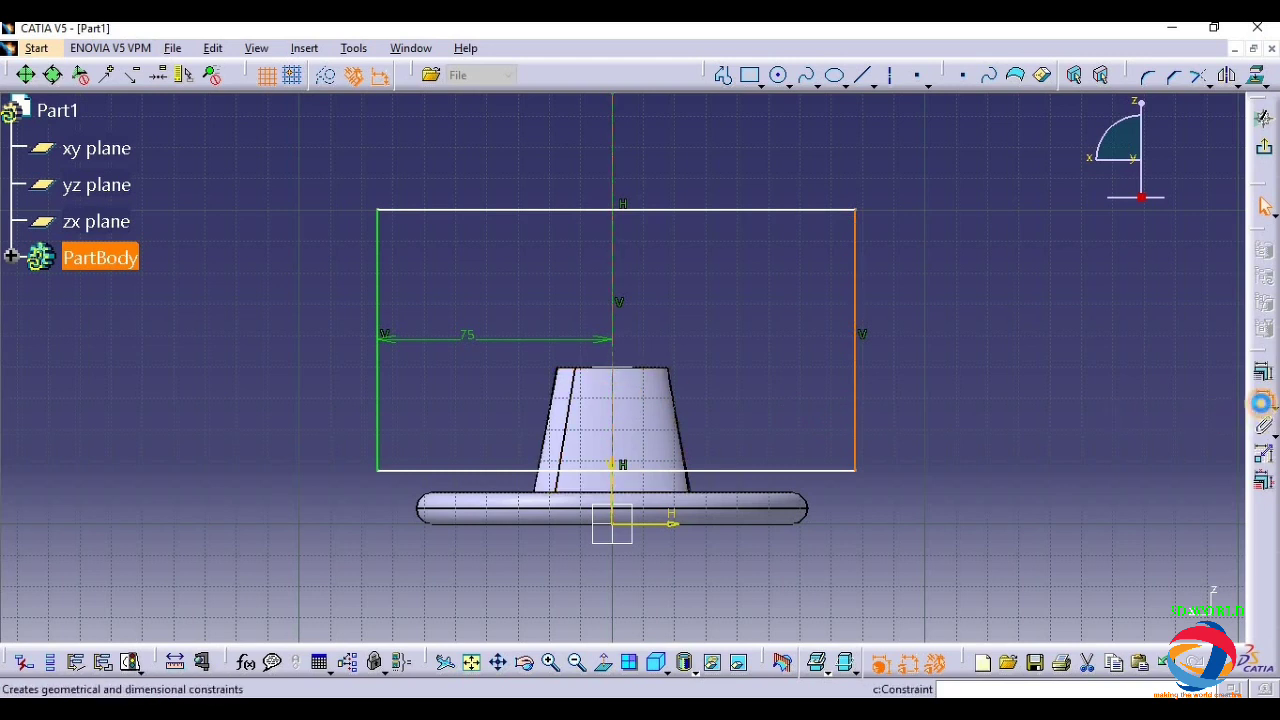
left_click(1264, 400)
left_click(731, 331)
double_click(729, 330)
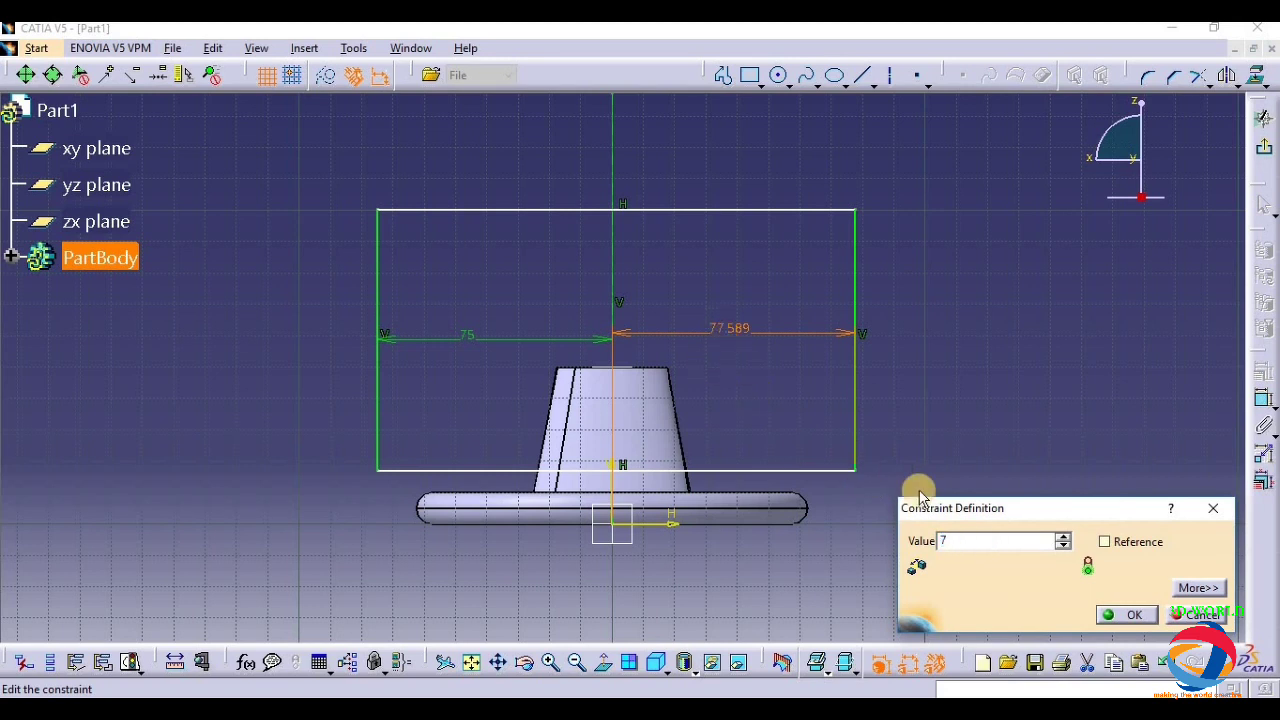
type("75")
key("Return")
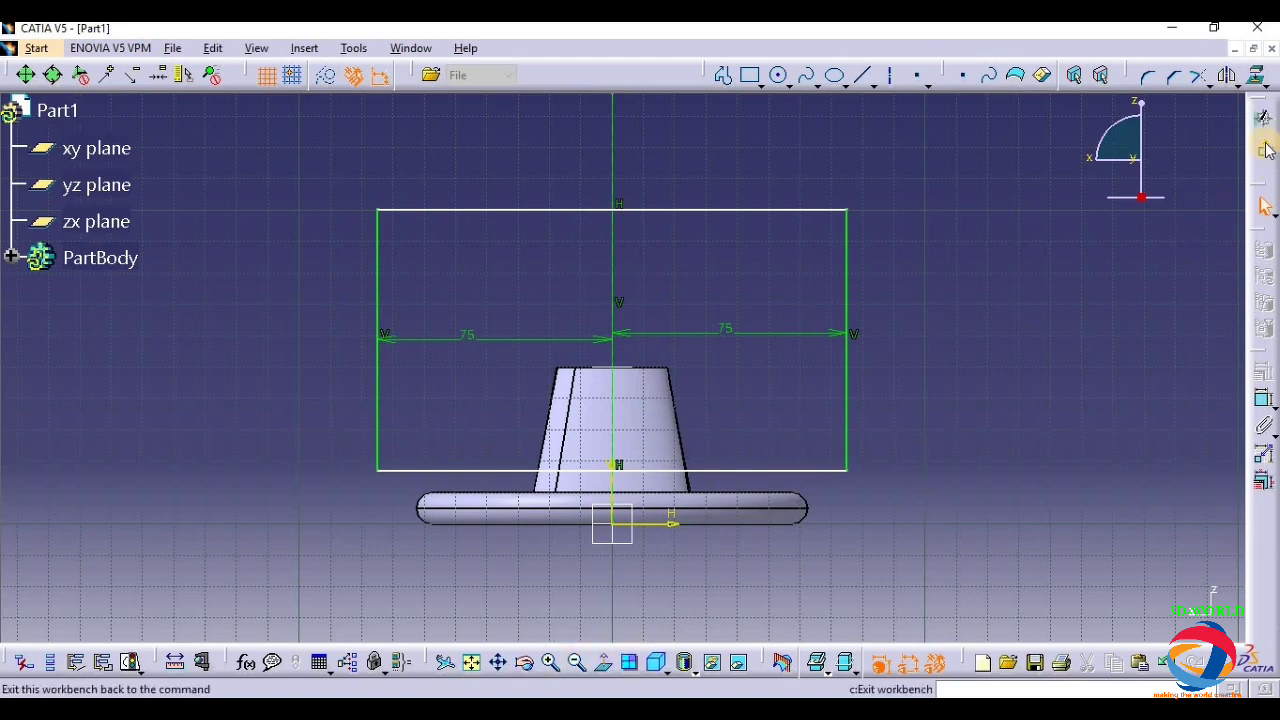
left_click(1265, 149)
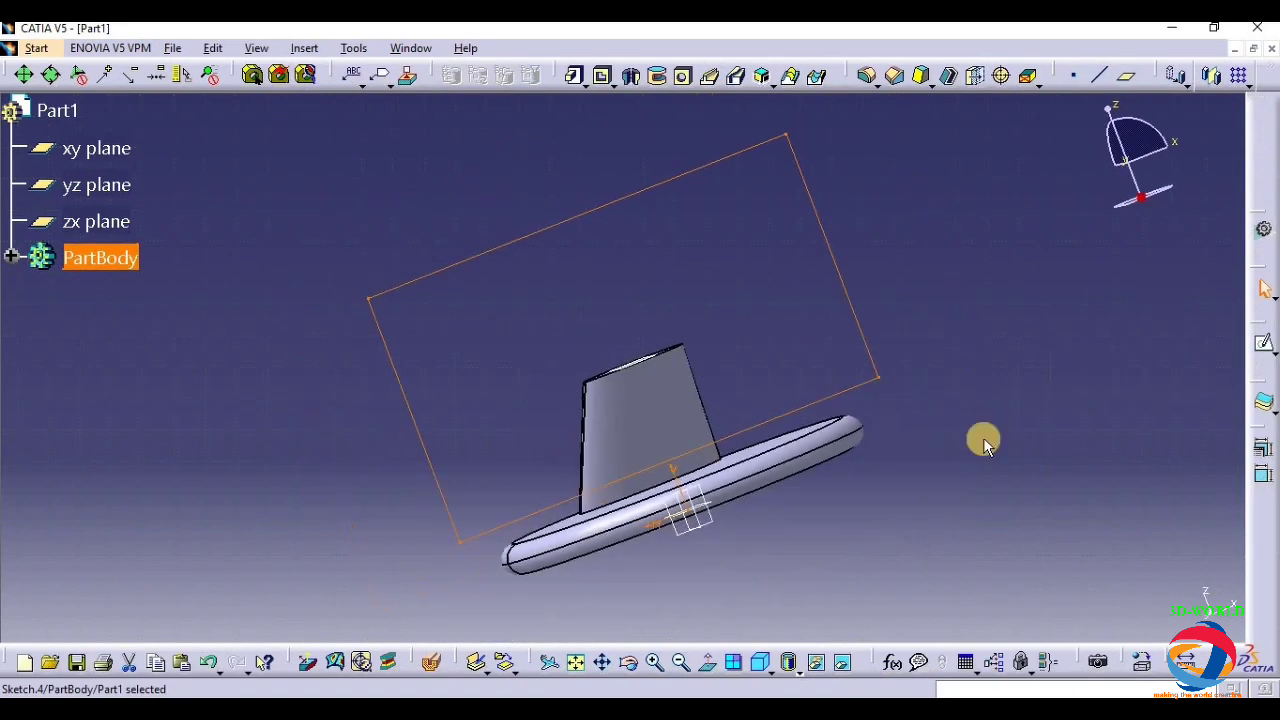
mouse_move(440, 350)
left_mouse_down()
mouse_move(674, 360)
mouse_move(700, 391)
mouse_move(574, 320)
mouse_move(555, 366)
left_mouse_up()
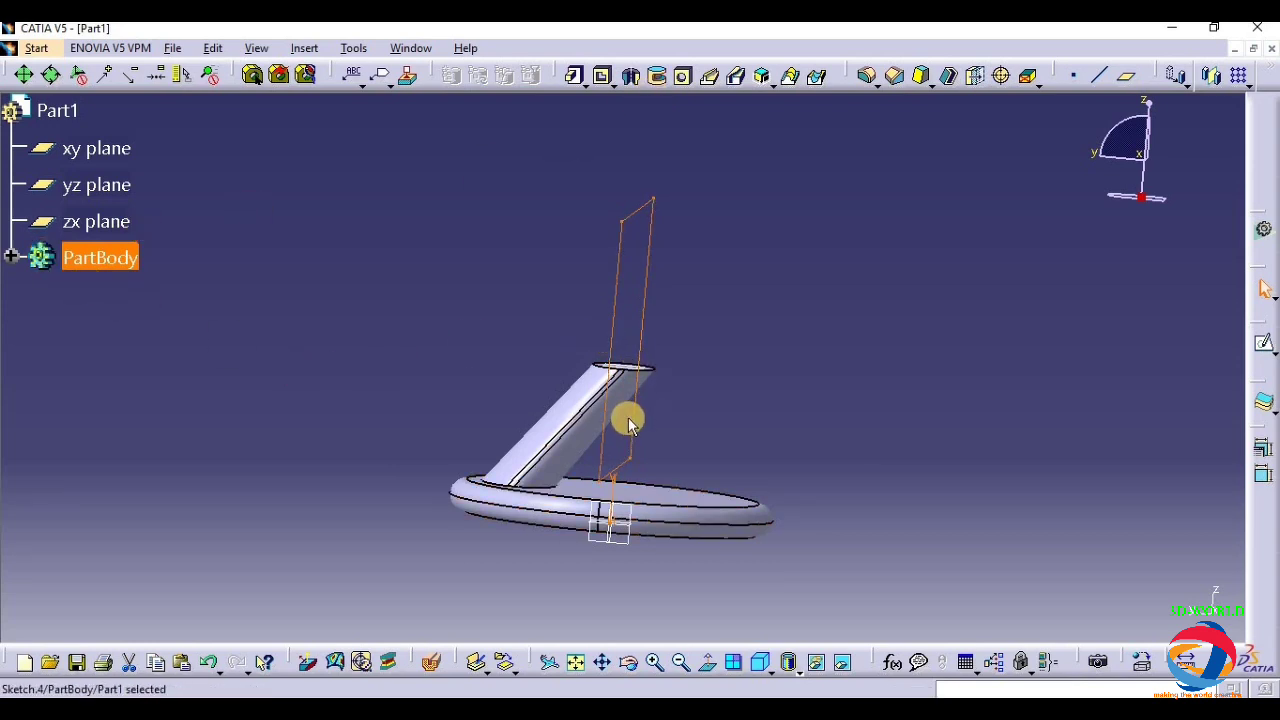
- Expand the part body in the specification tree and delete the rectangle sketch on the zx plane (Sketch.4)
left_click(20, 250)
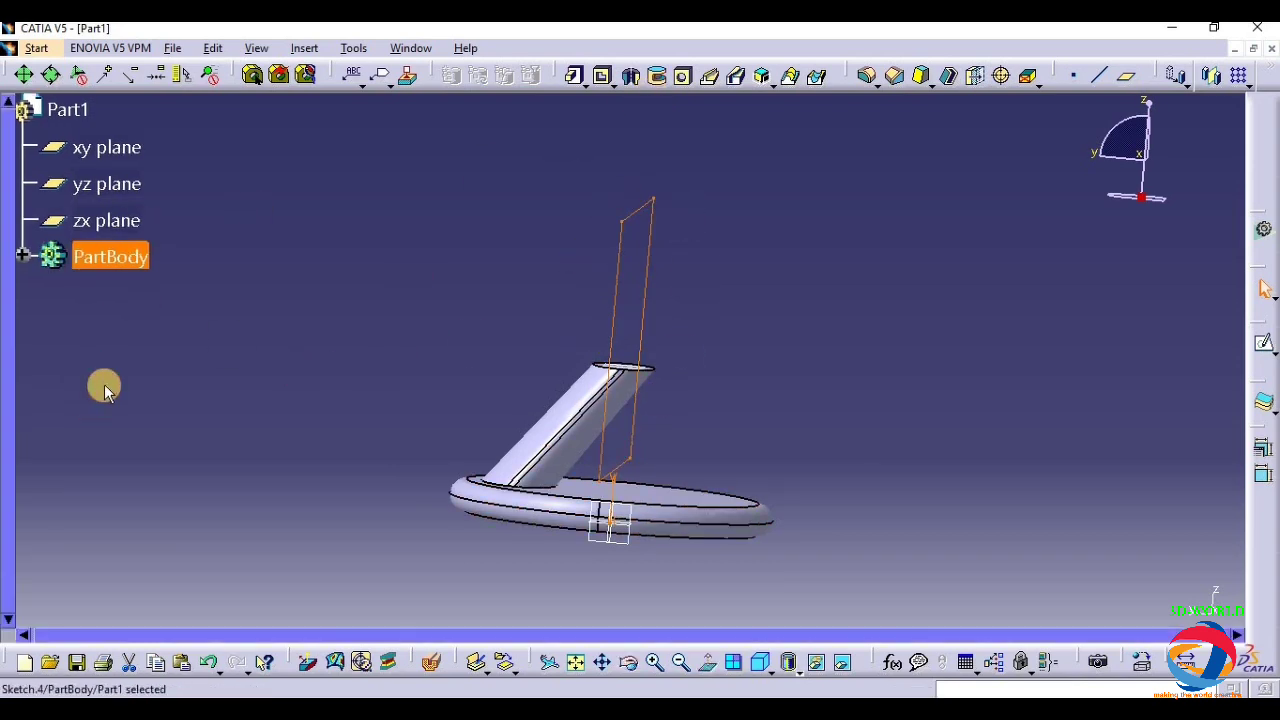
left_click(20, 258)
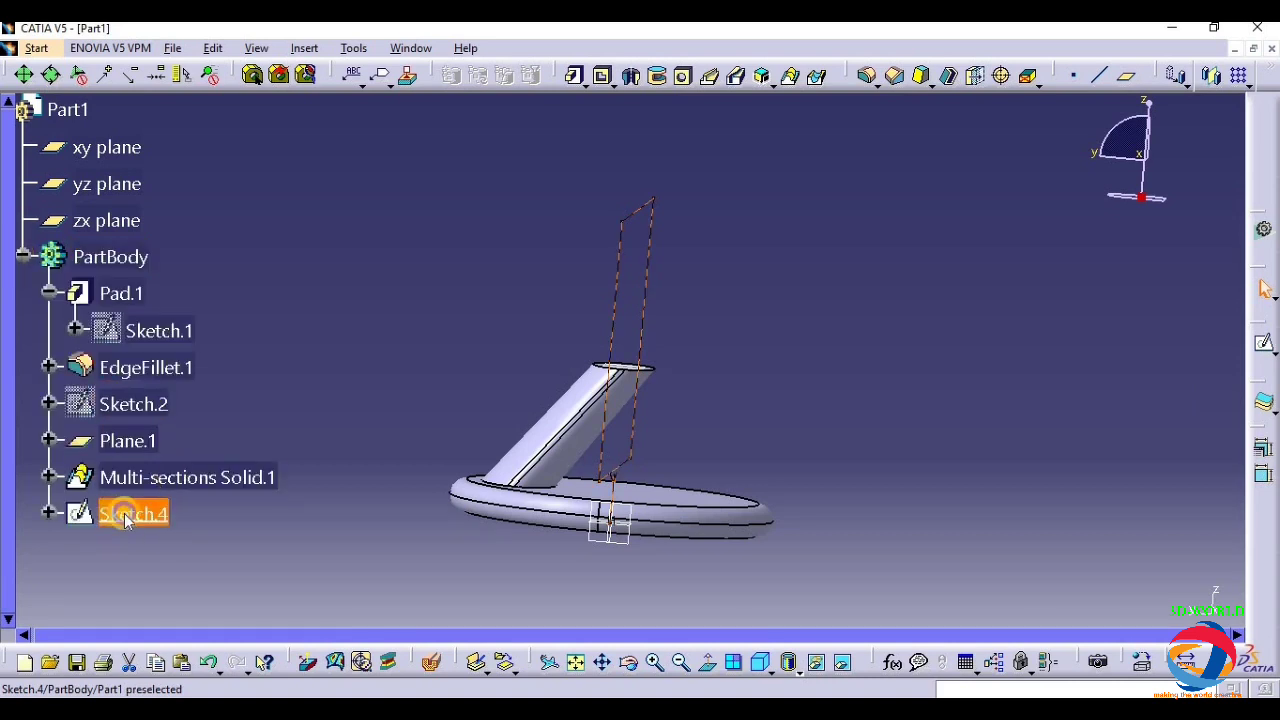
right_click(125, 514)
left_click(160, 390)
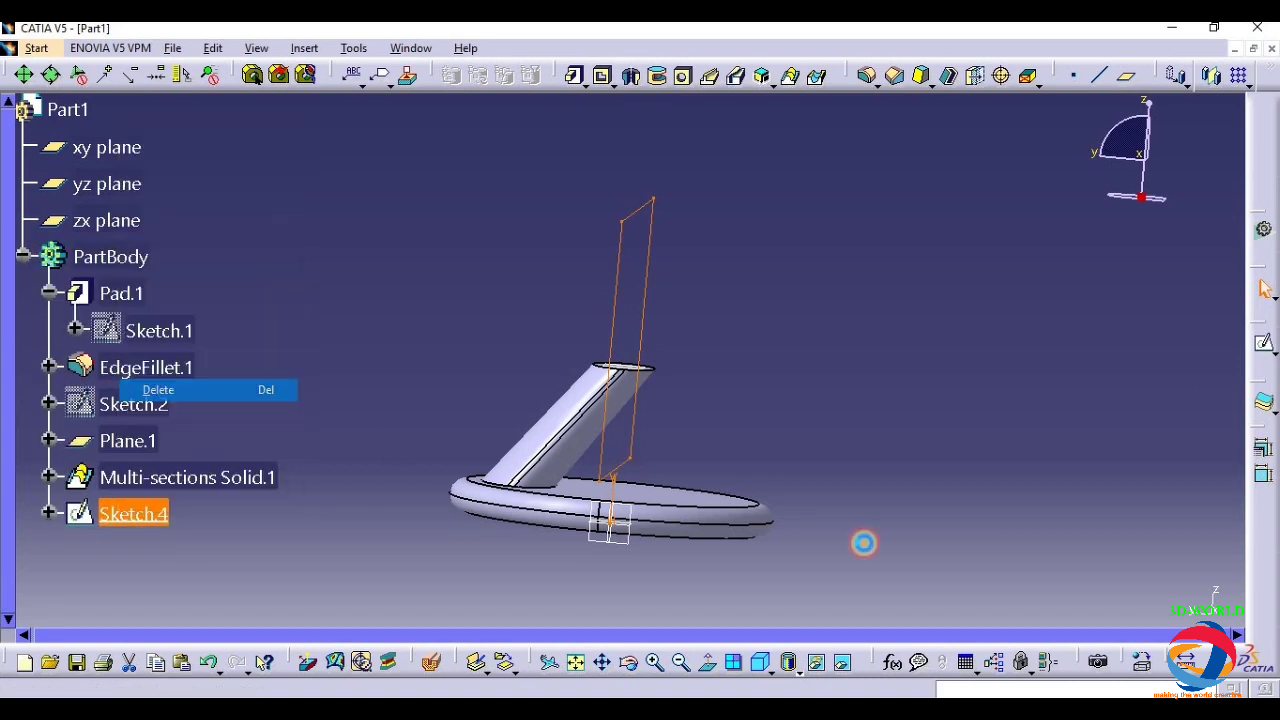
- Create a reference plane offset 10 mm from the zx plane in the reversed direction
left_click(629, 657)
left_click_drag(729, 480, 600, 514)
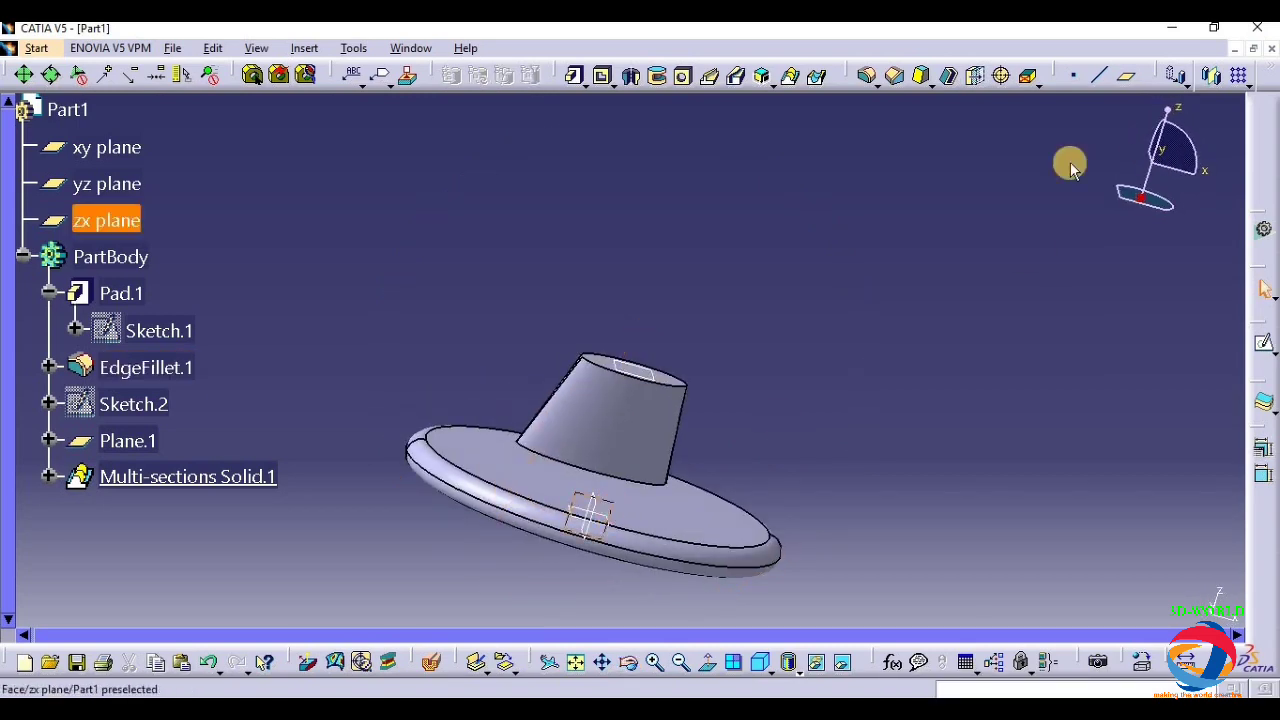
left_click(1124, 76)
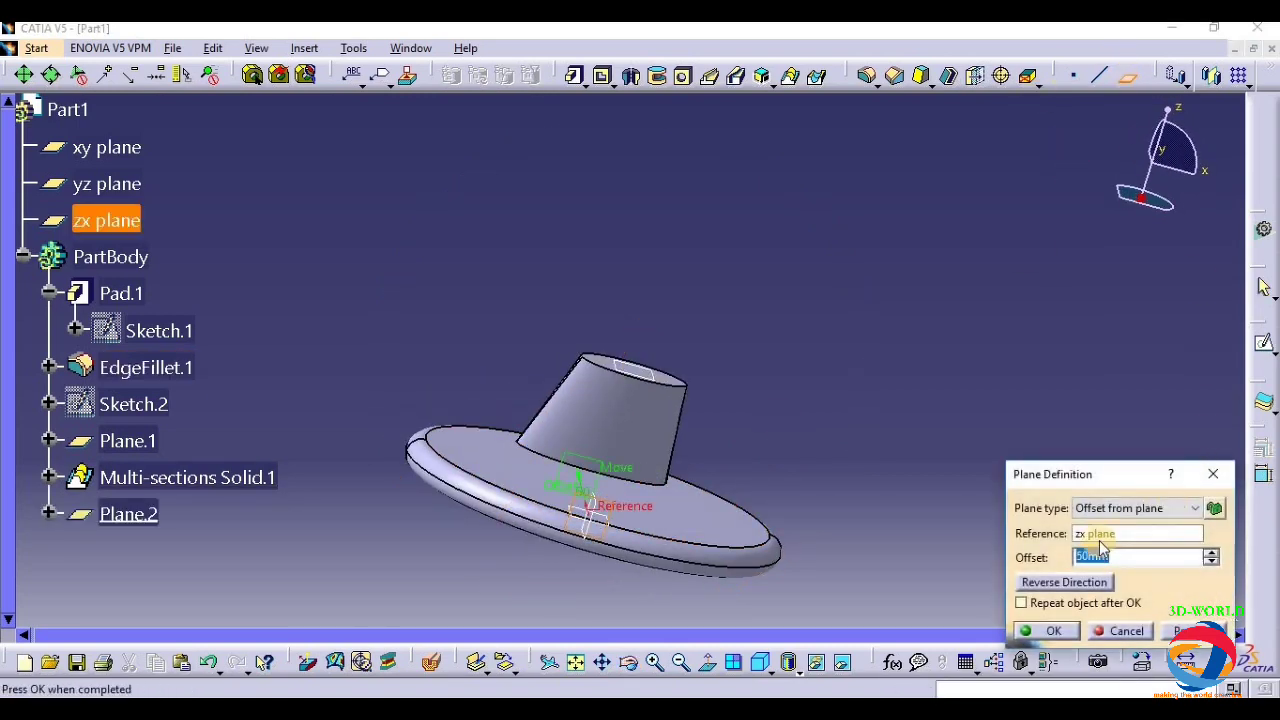
left_click(1072, 585)
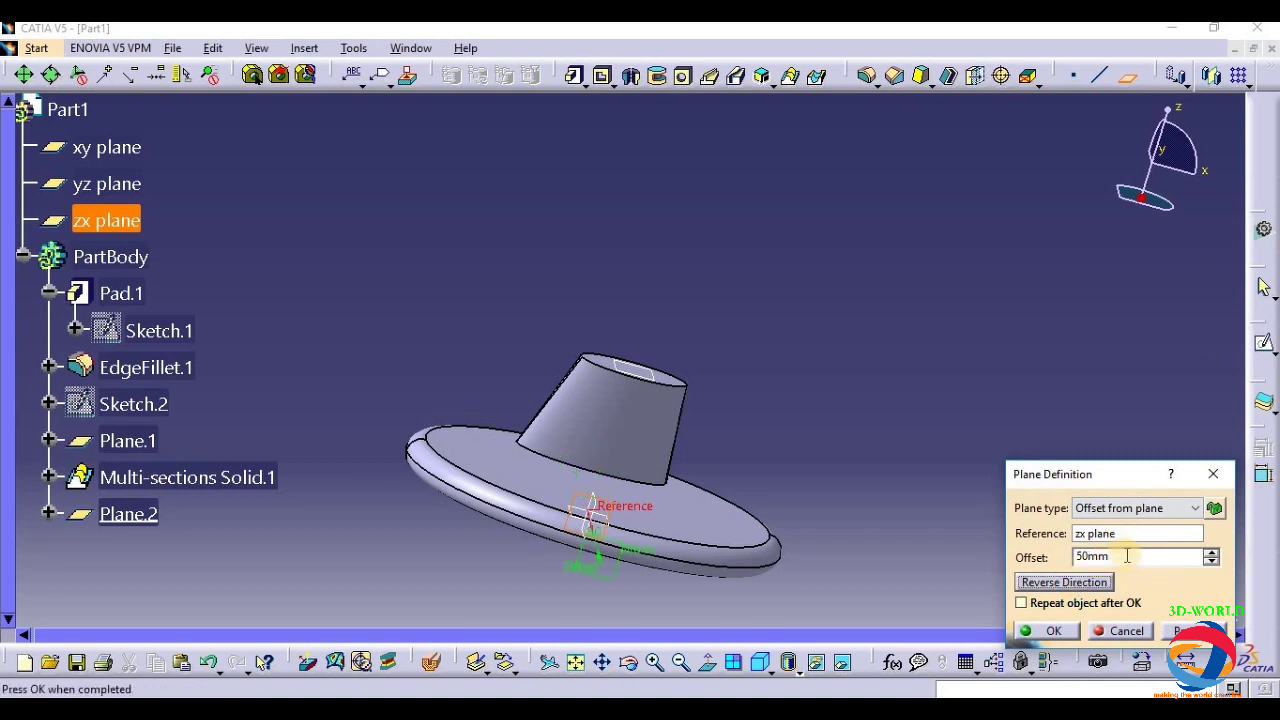
left_click(1053, 568)
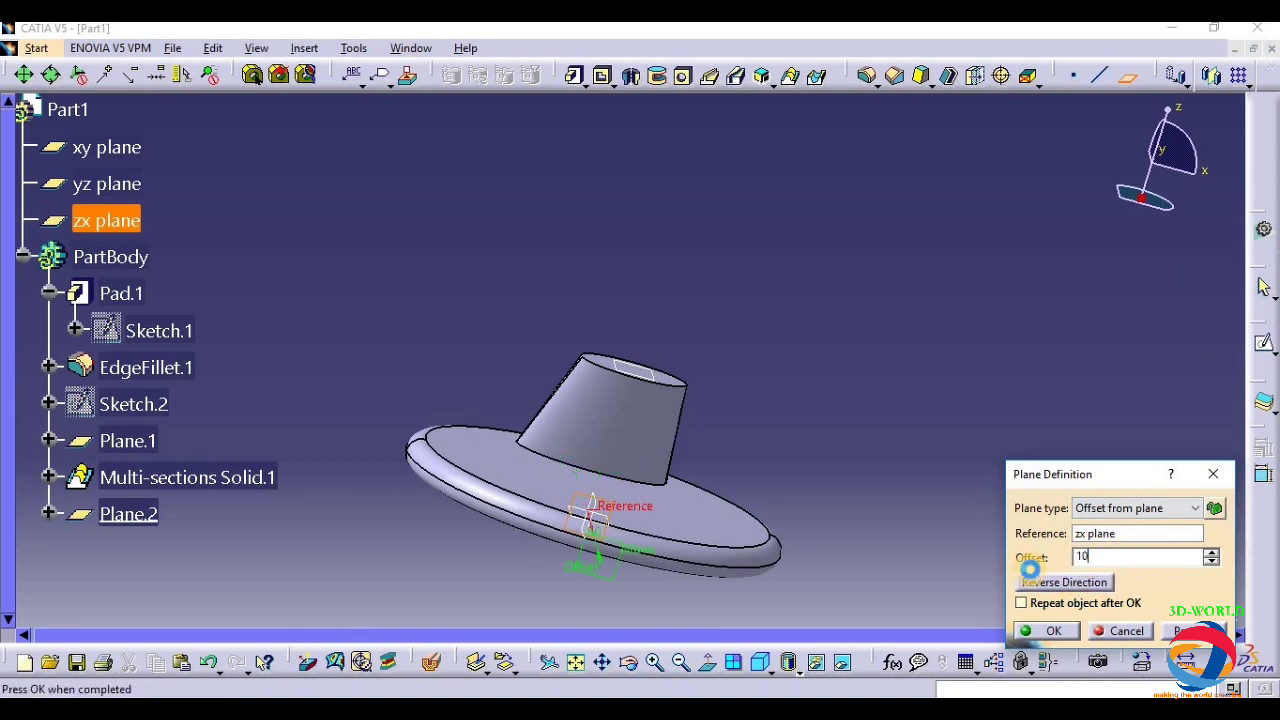
key("Return")
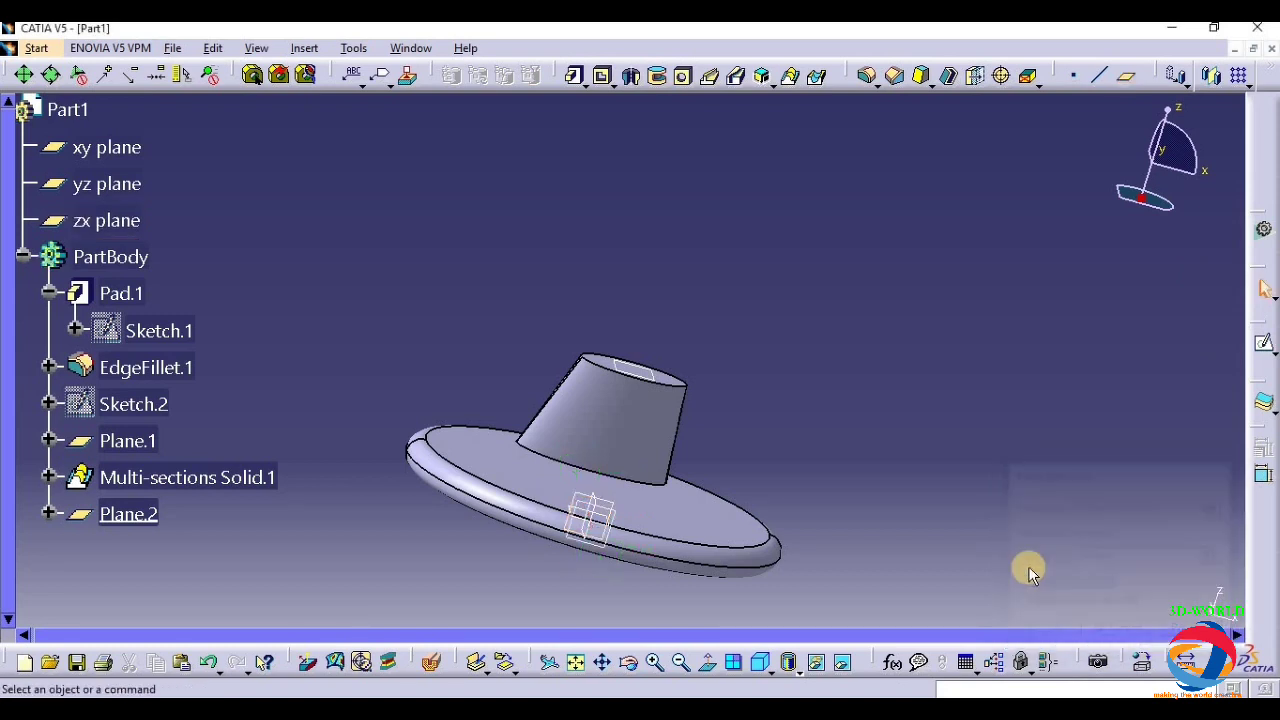
- Sketch a rectangle about 137 mm wide and 77 mm high on the new offset plane, with its lower edge just above the base
left_click(148, 511)
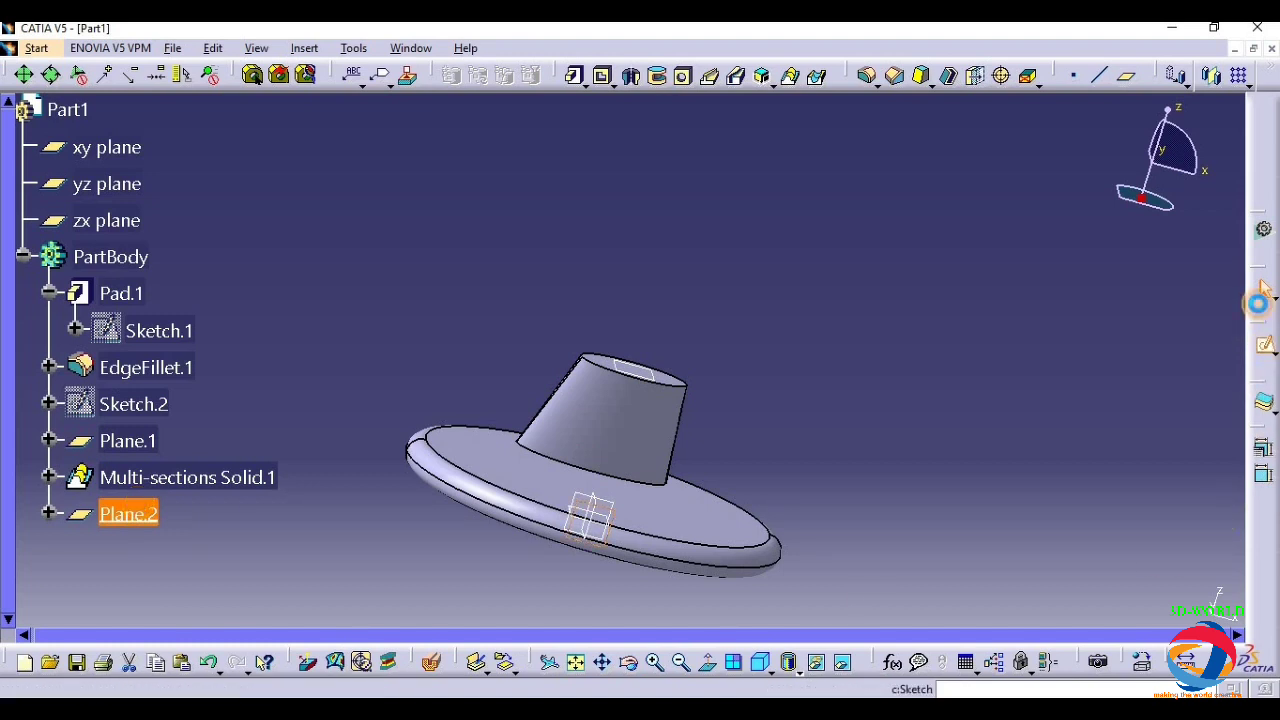
left_click(1259, 302)
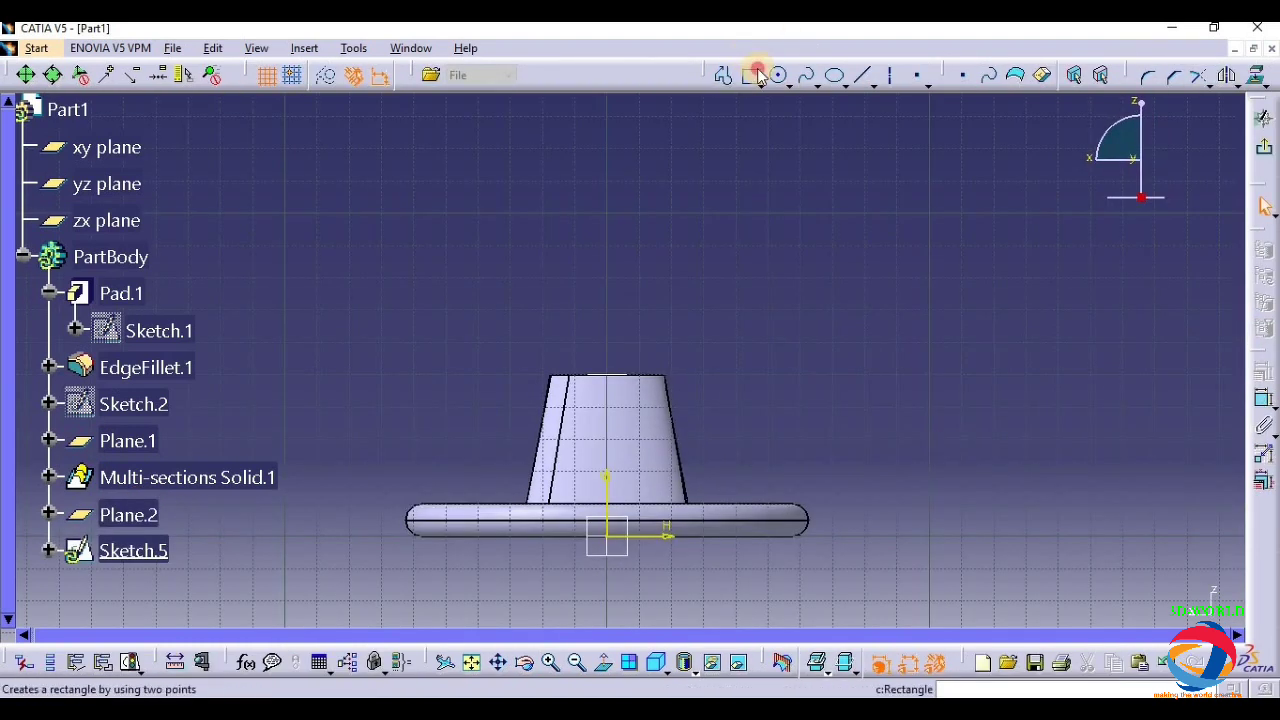
left_click(759, 76)
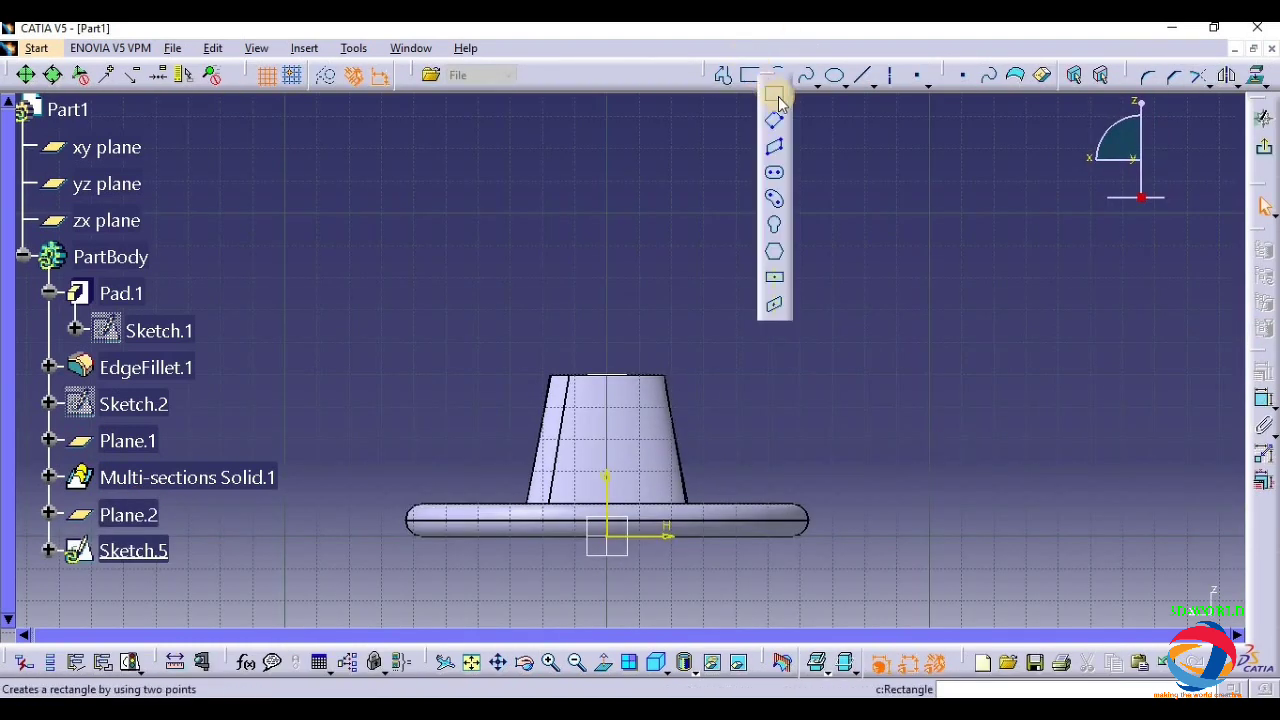
left_click(384, 231)
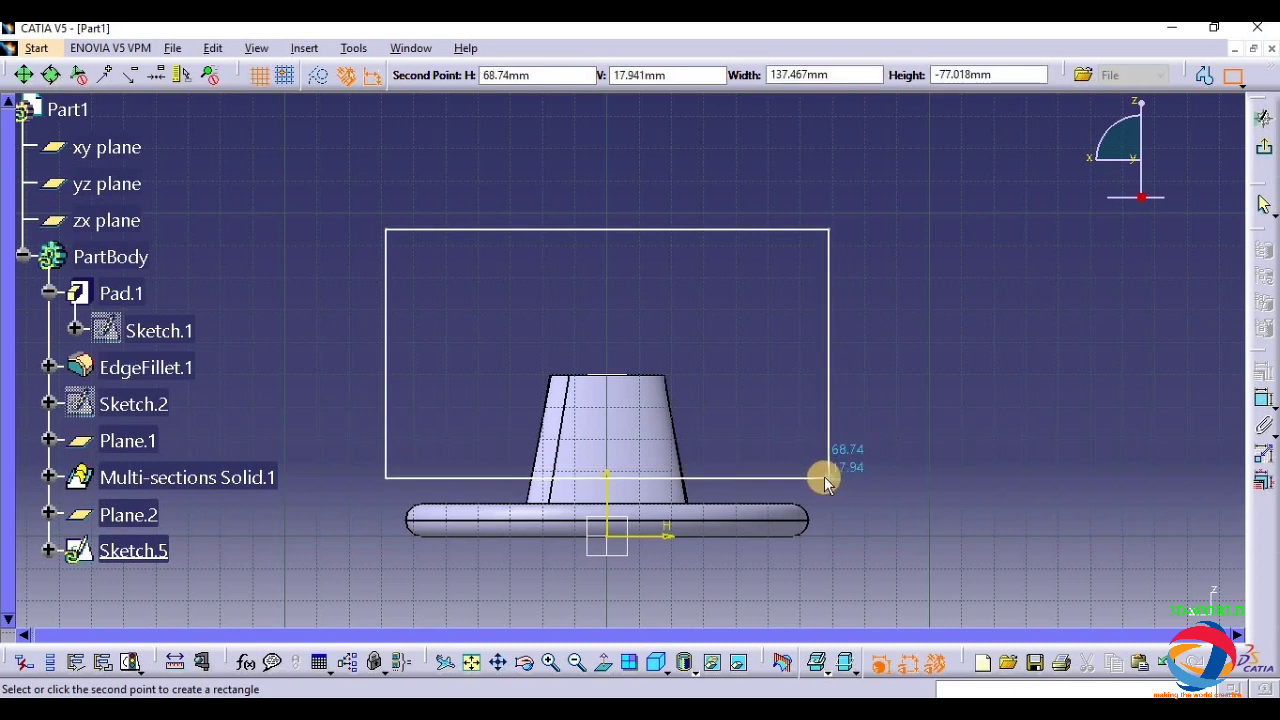
left_click(824, 477)
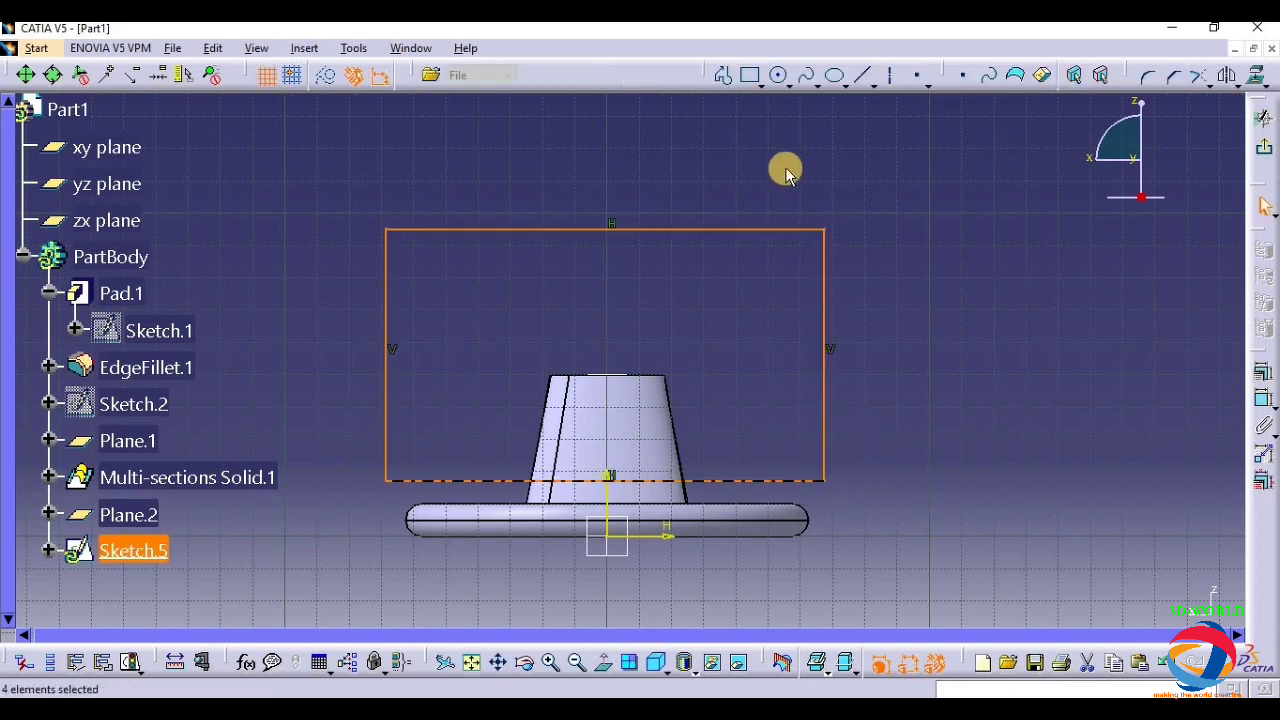
- Draw a vertical axis from the sketch origin up through the rectangle, ending above its upper edge
left_click(888, 87)
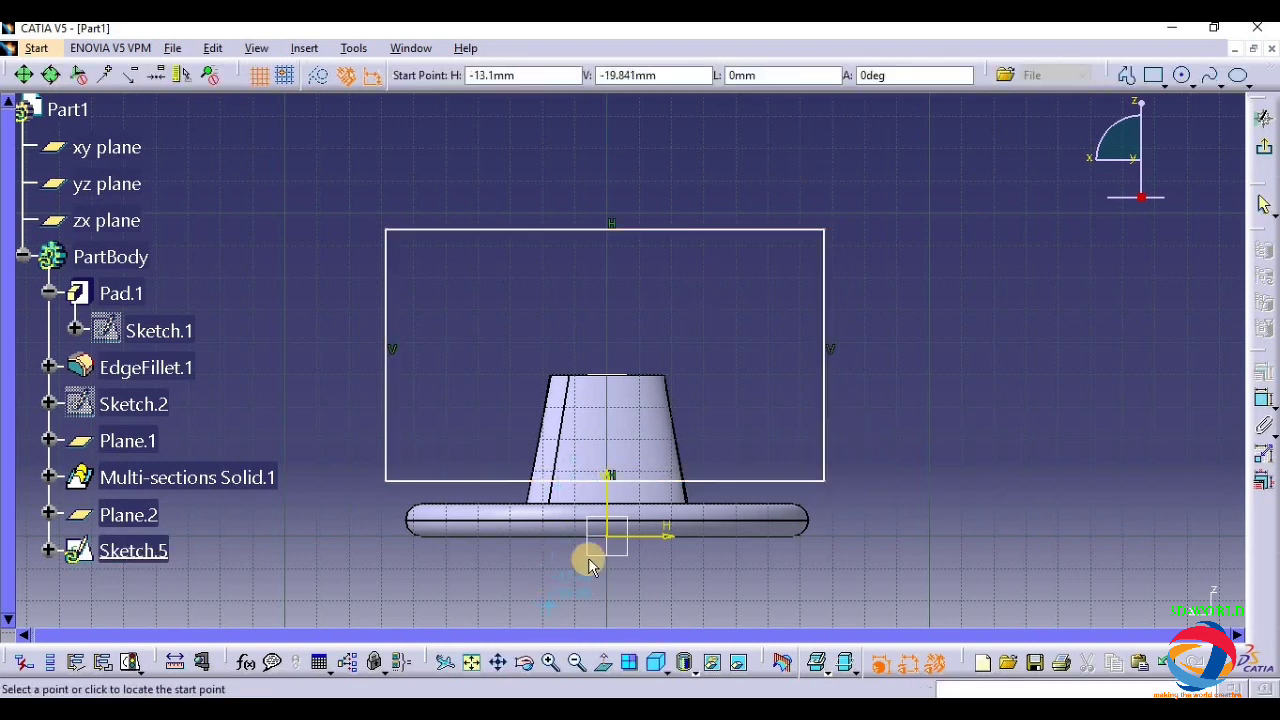
left_click(607, 537)
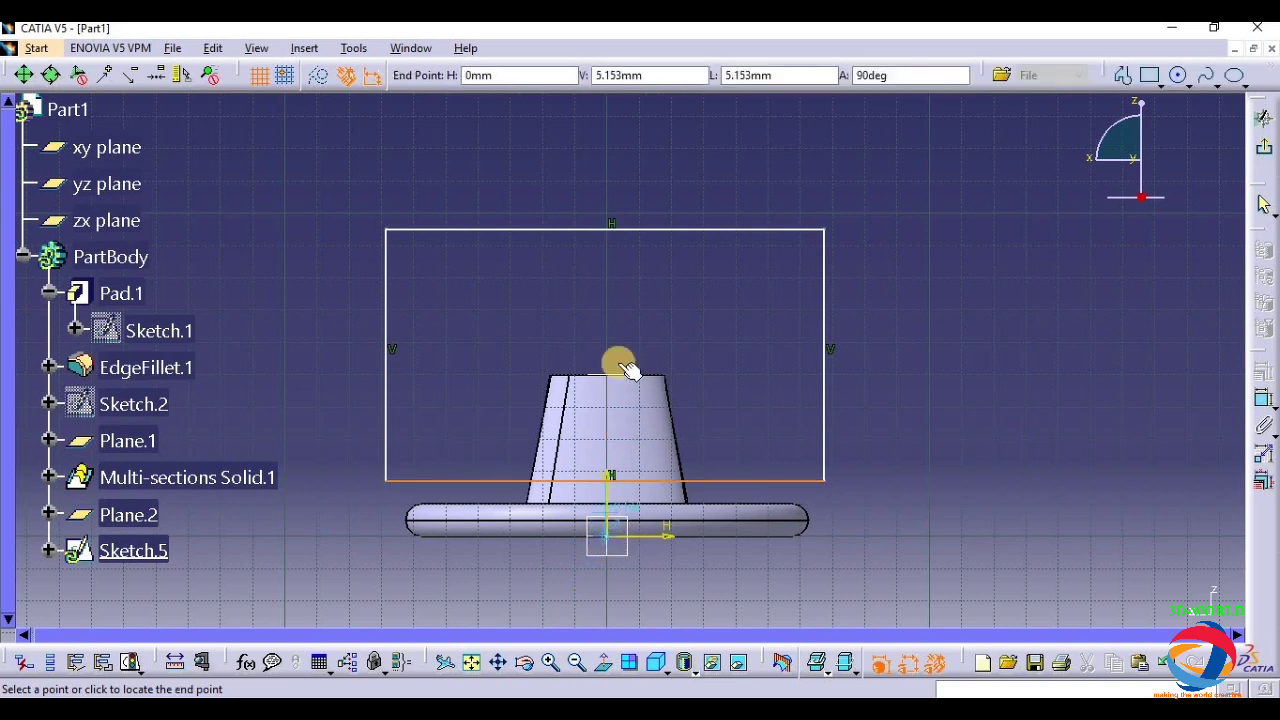
left_click(609, 133)
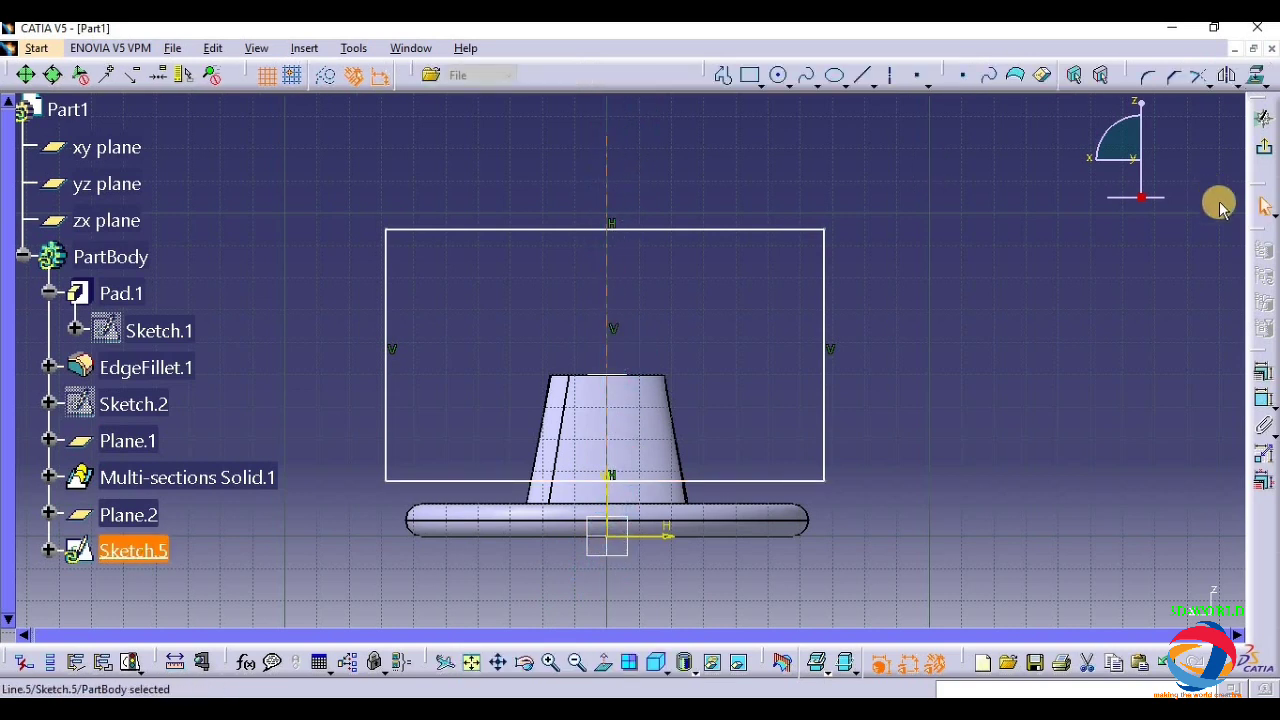
- Constrain the rectangle's left side to a distance of 75 mm from the vertical axis
left_click(1262, 399)
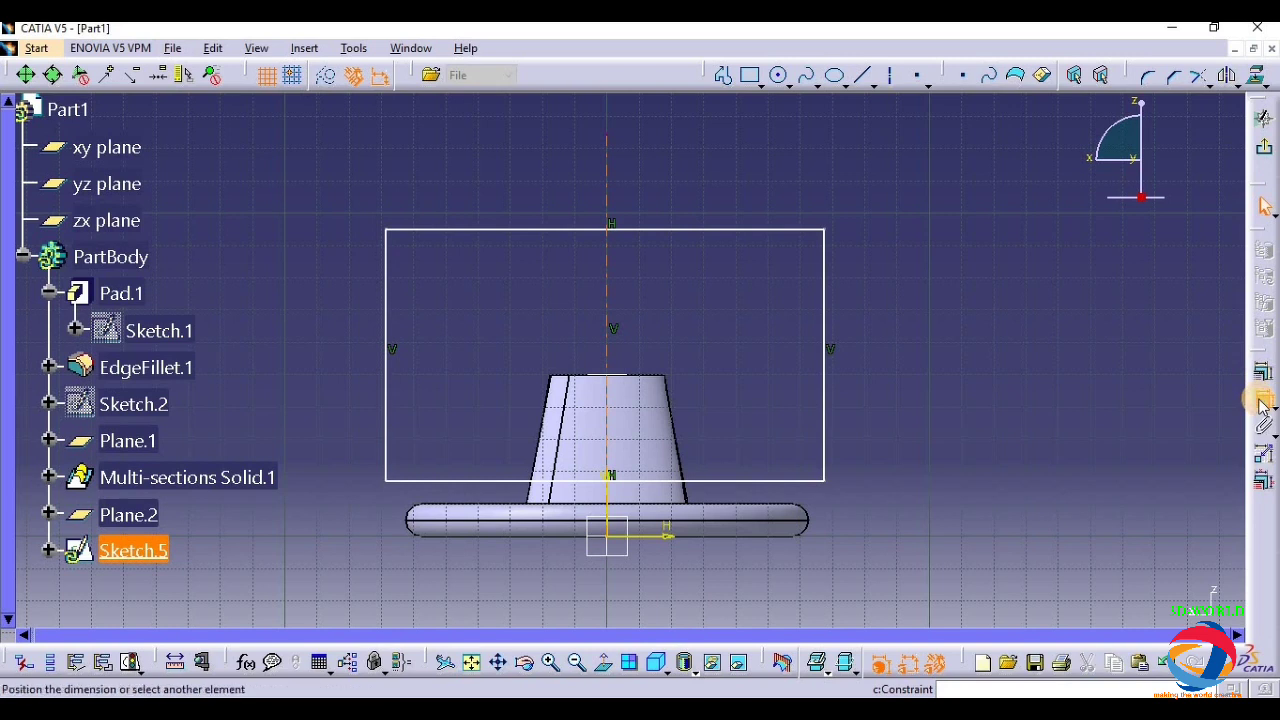
left_click(1262, 399)
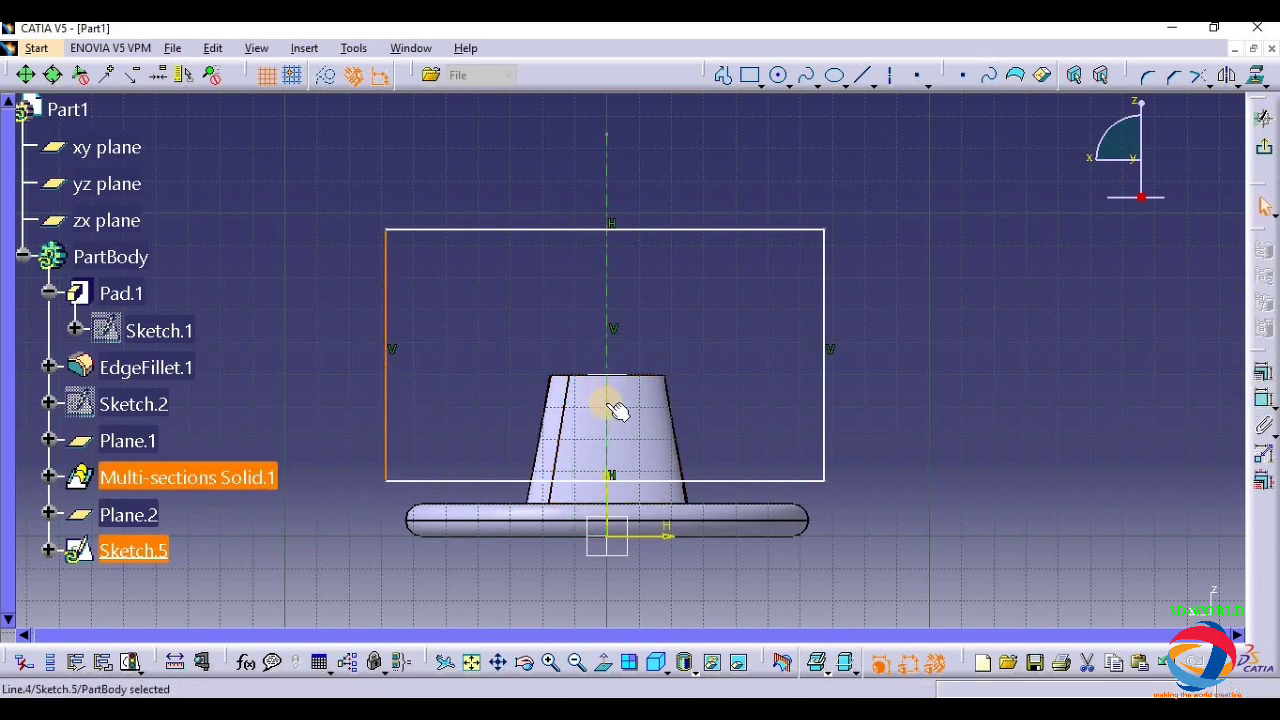
left_click(1262, 399)
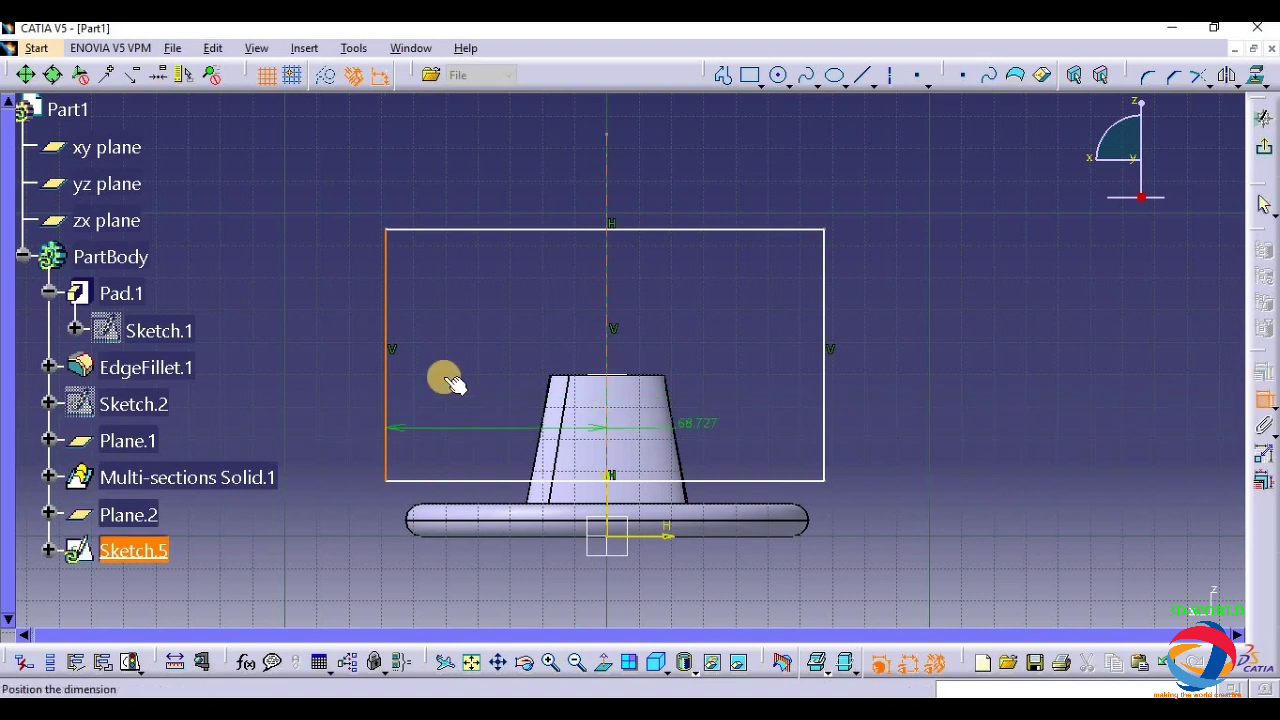
left_click(458, 378)
double_click(450, 380)
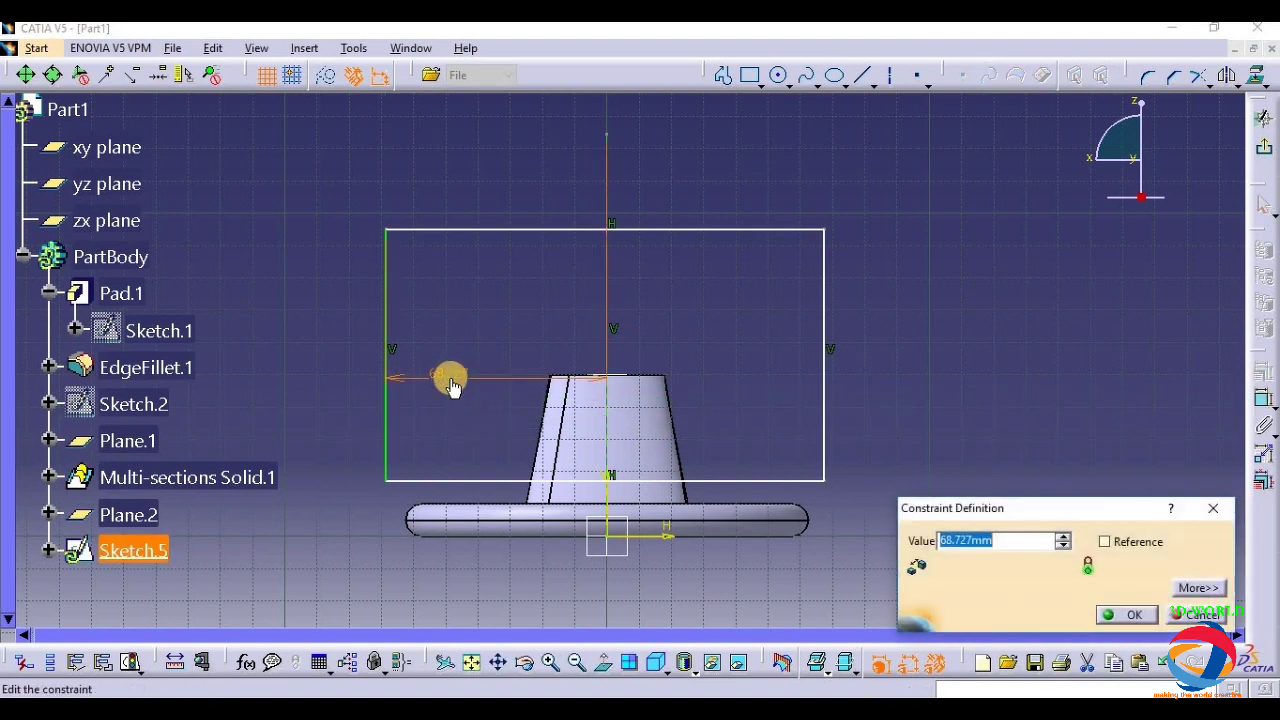
type("75")
key("Return")
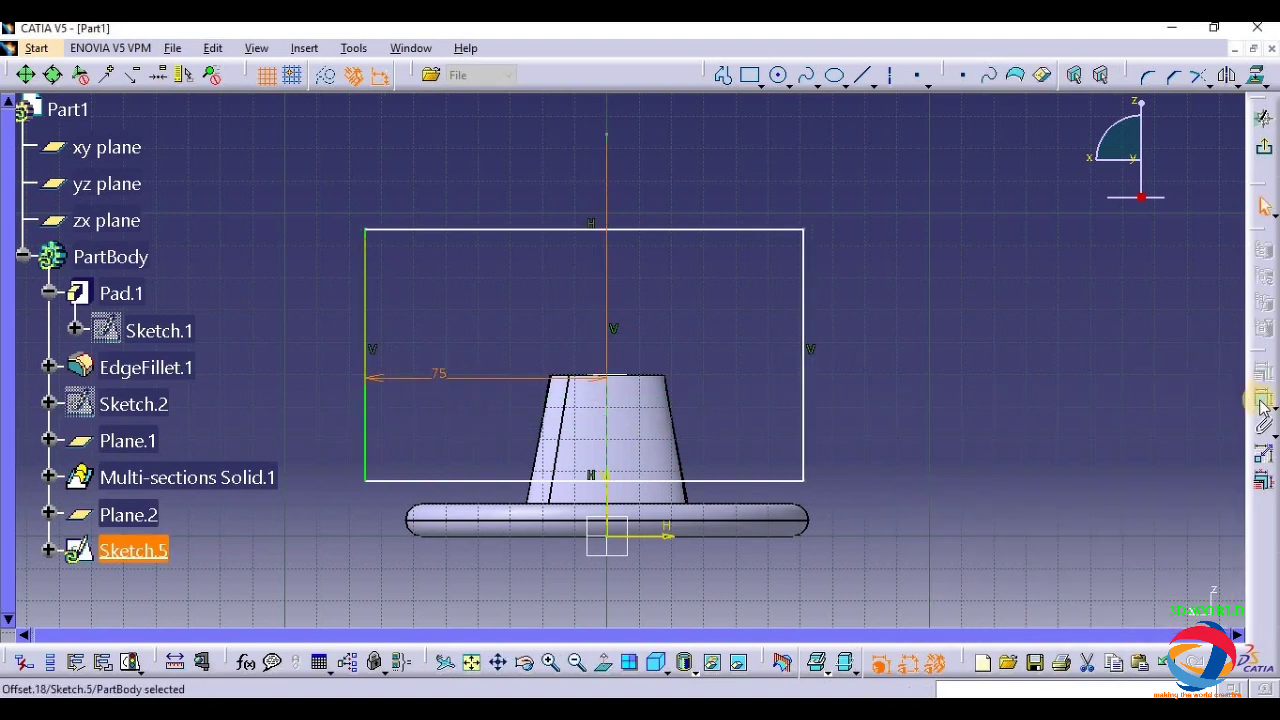
- Constrain the rectangle's right side to 75 mm from the vertical axis and exit the sketch
left_click(1262, 401)
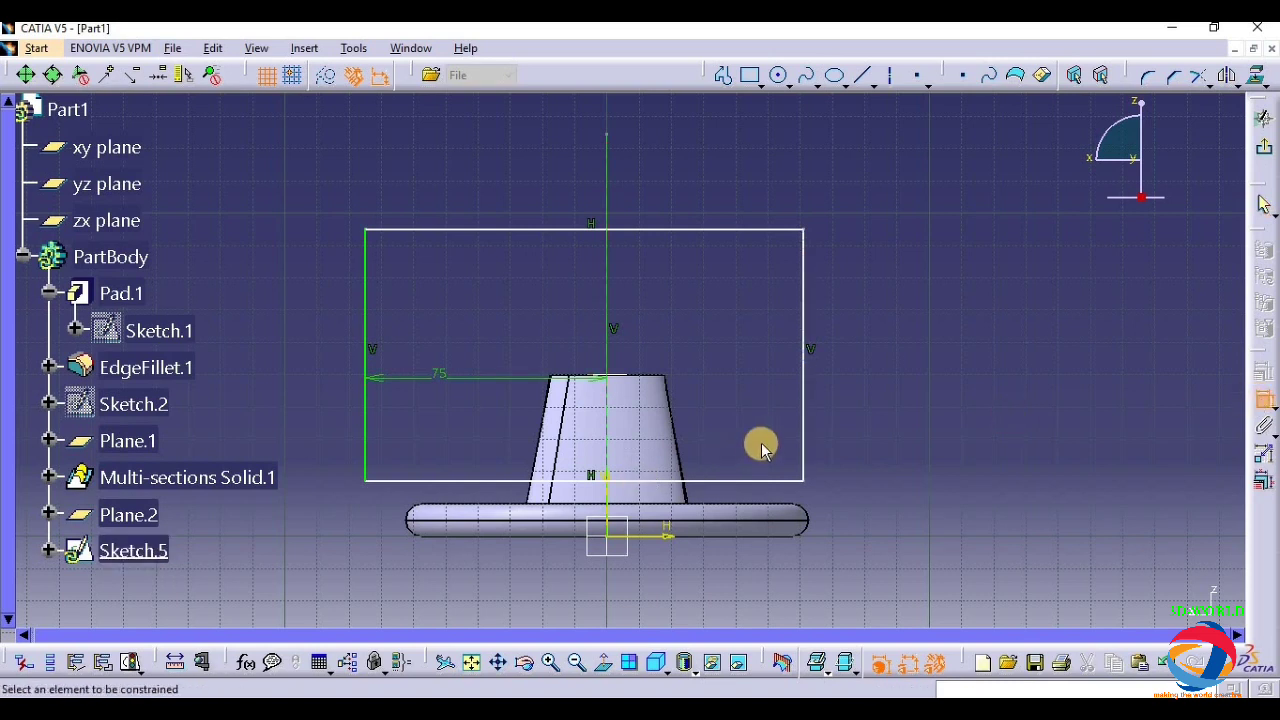
left_click(1256, 412)
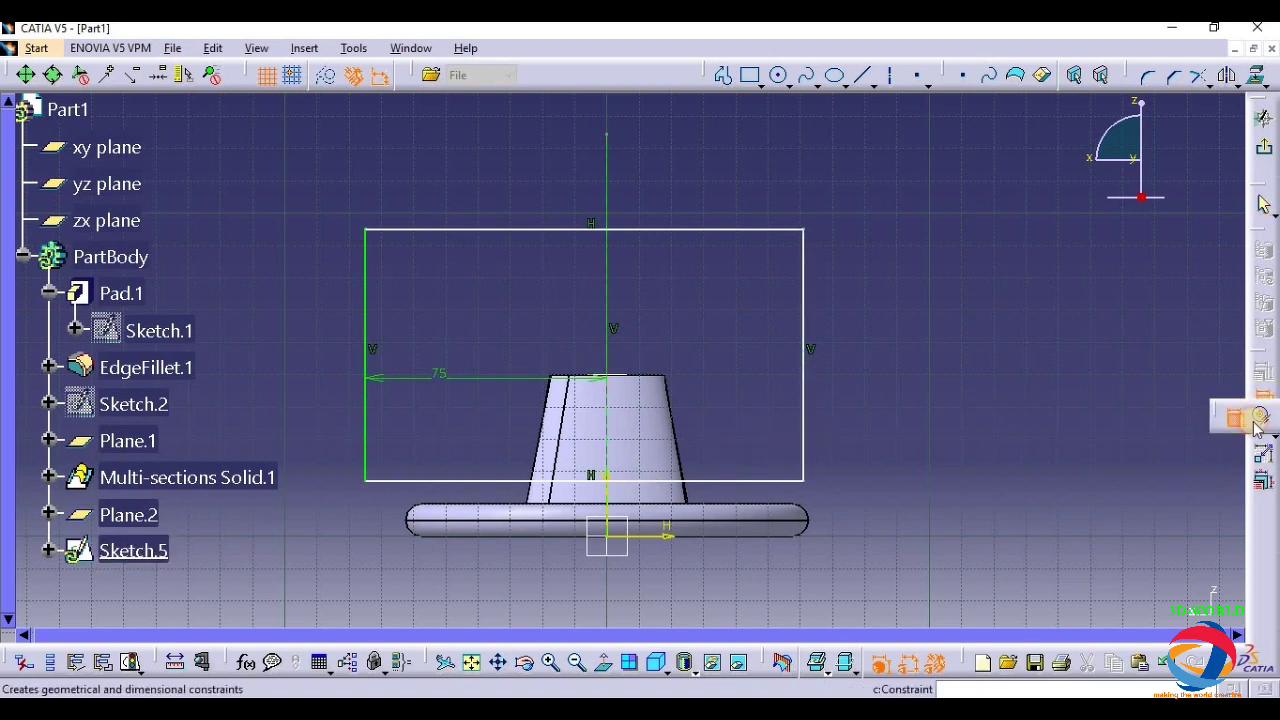
left_click(1258, 422)
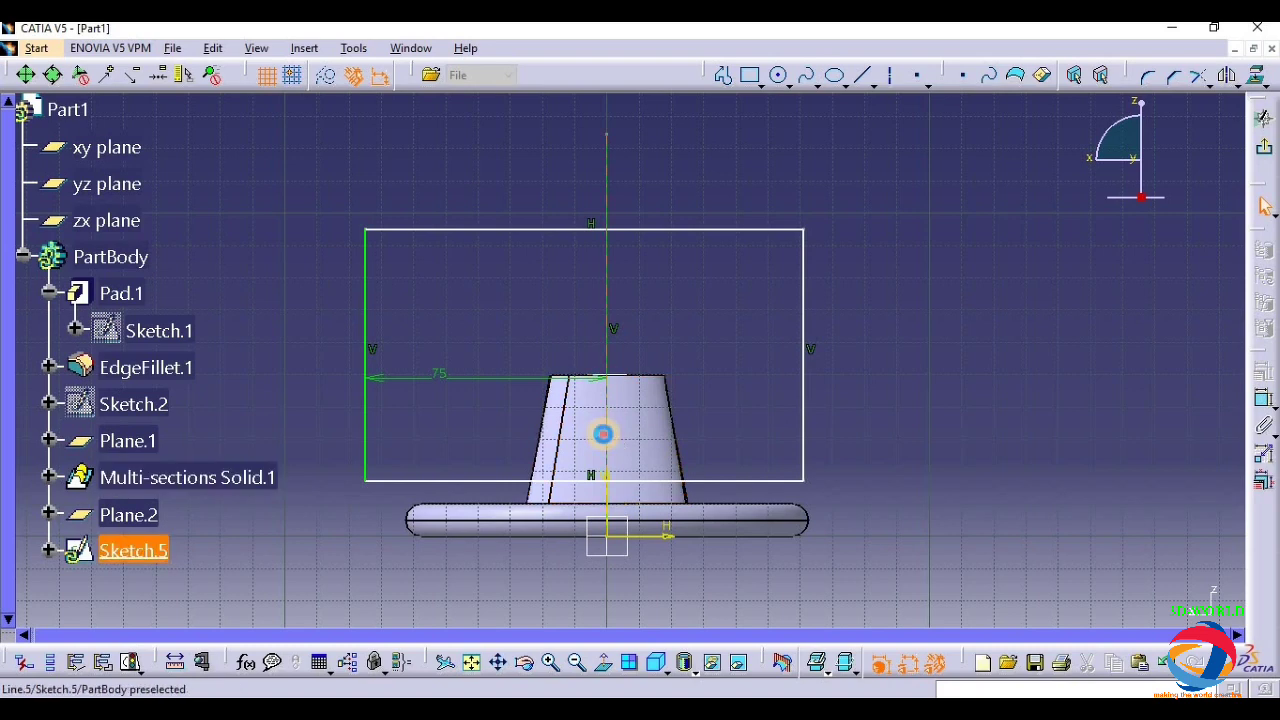
left_click(606, 434)
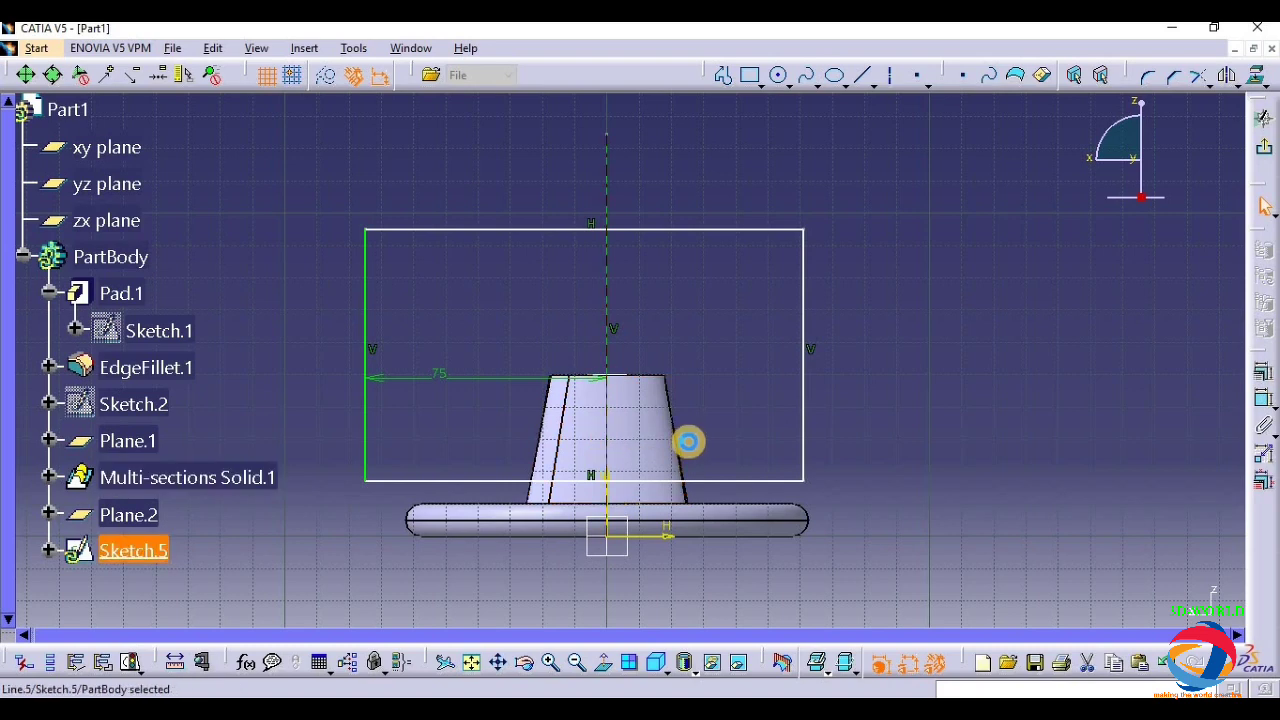
left_click(805, 437, "ctrl")
left_click(1263, 400)
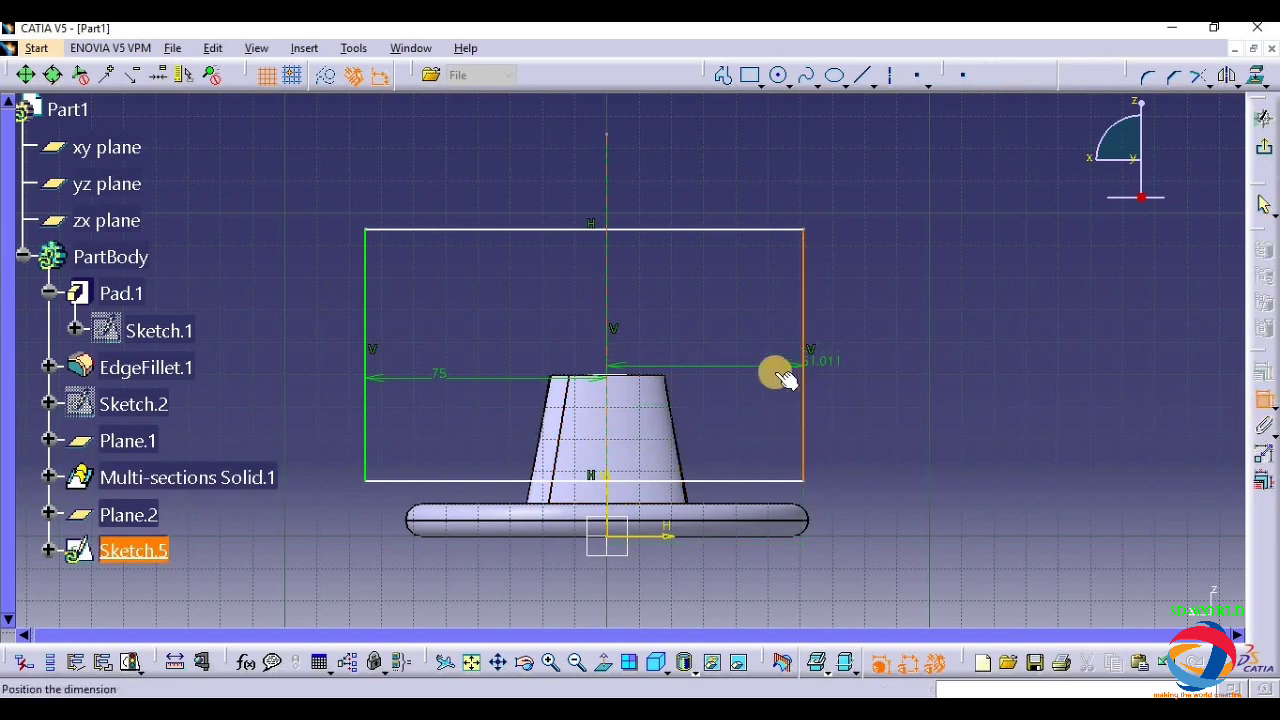
left_click(785, 378)
double_click(772, 374)
type("7")
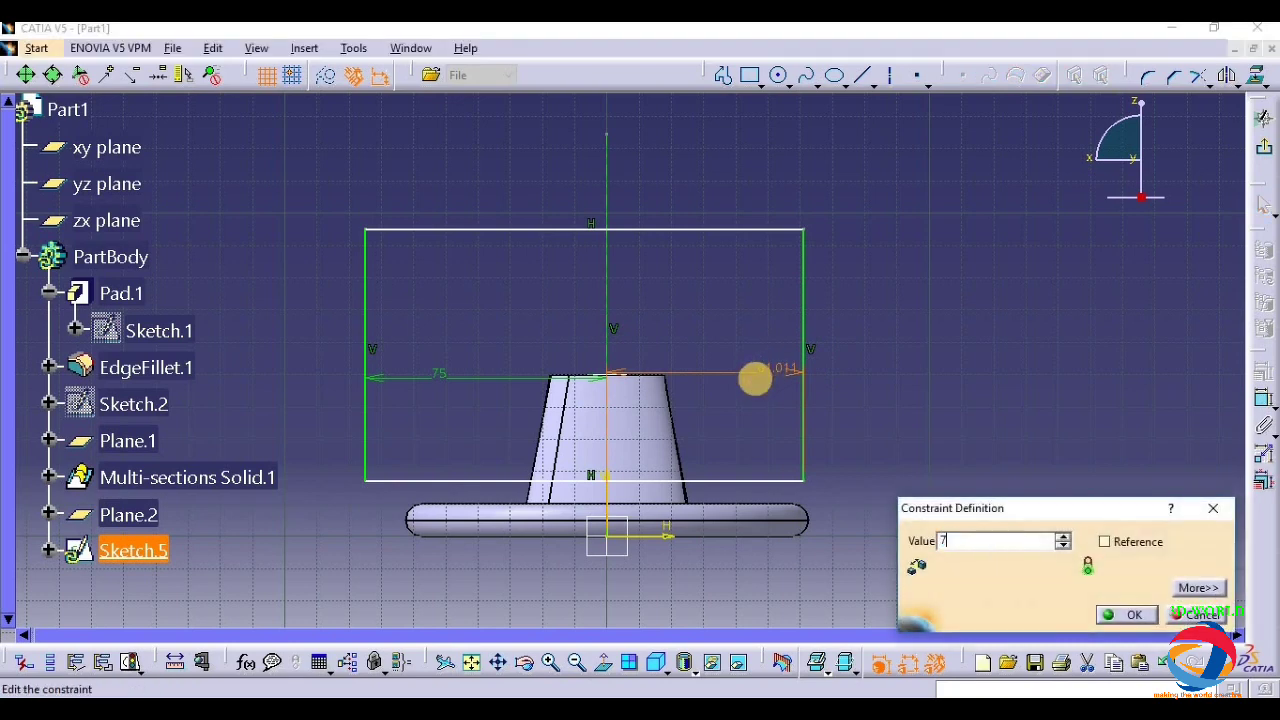
type("5")
key("Return")
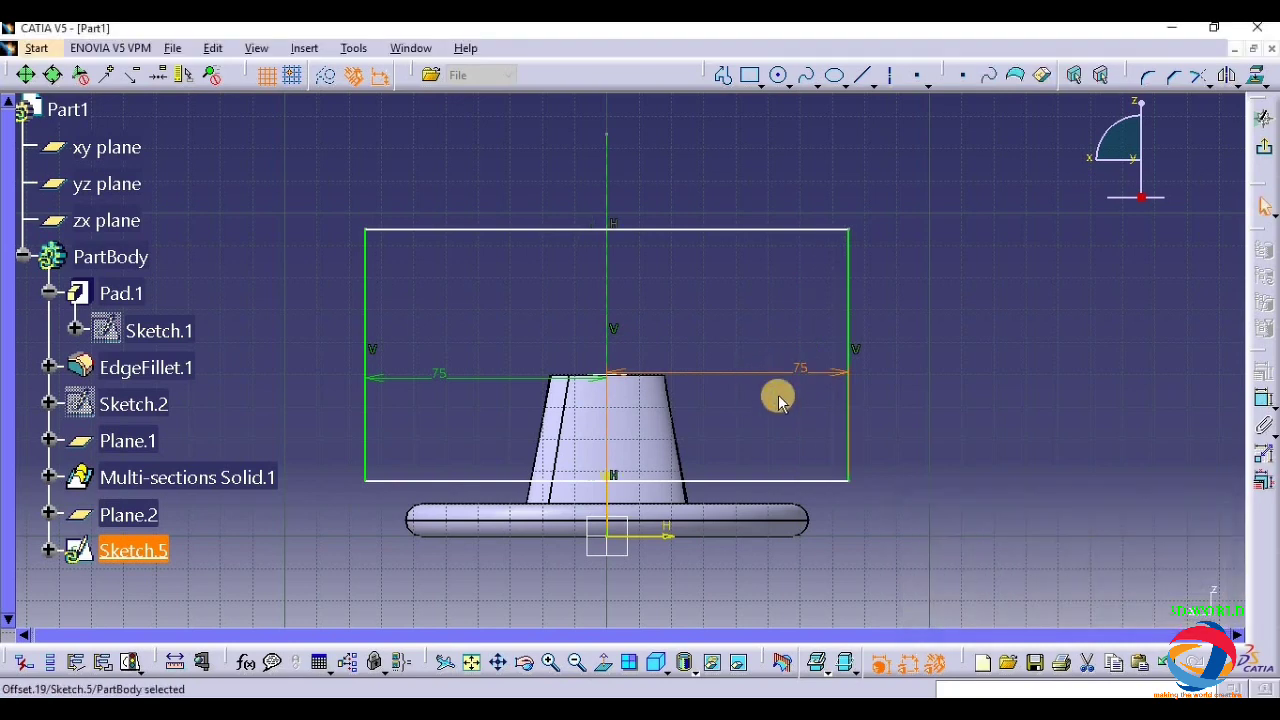
left_click(1262, 117)
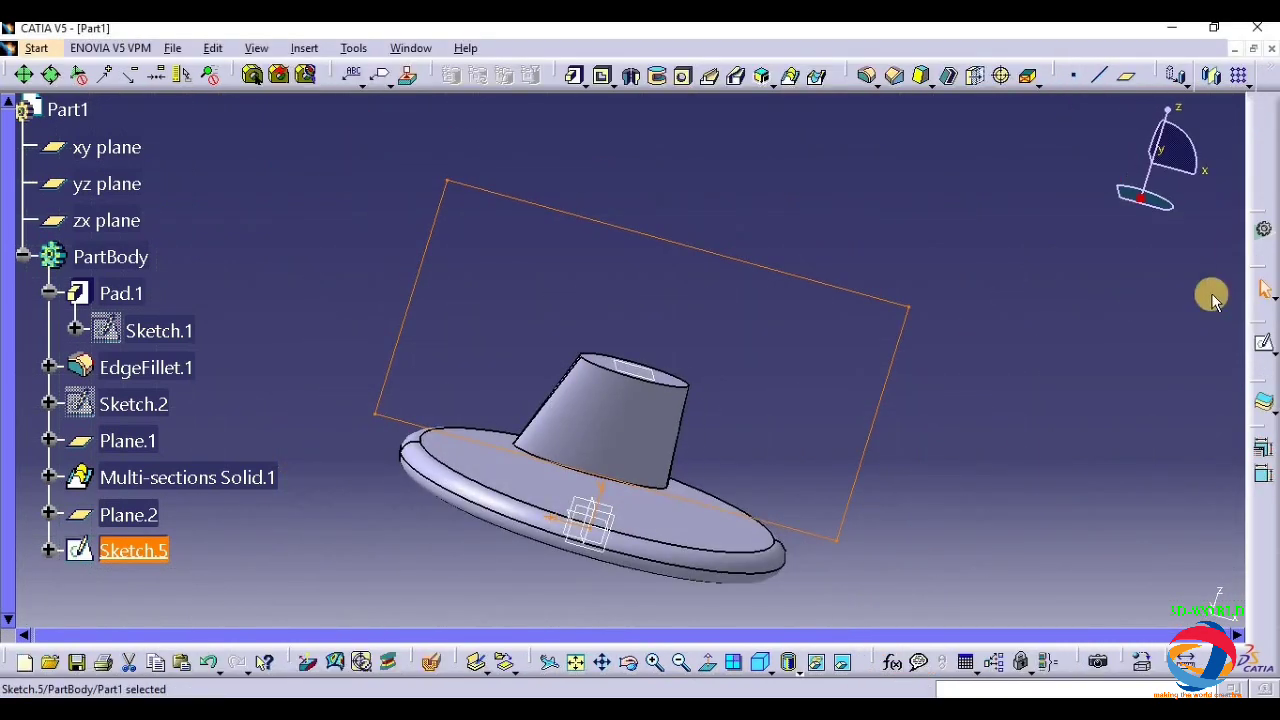
- Pad the rectangle sketch to a length of 10 mm, previewing the solid before accepting it
left_click(628, 662)
mouse_move(977, 480)
left_mouse_down()
mouse_move(746, 383)
mouse_move(463, 372)
mouse_move(526, 317)
mouse_move(503, 289)
mouse_move(531, 360)
mouse_move(514, 331)
mouse_move(500, 334)
mouse_move(538, 344)
left_mouse_up()
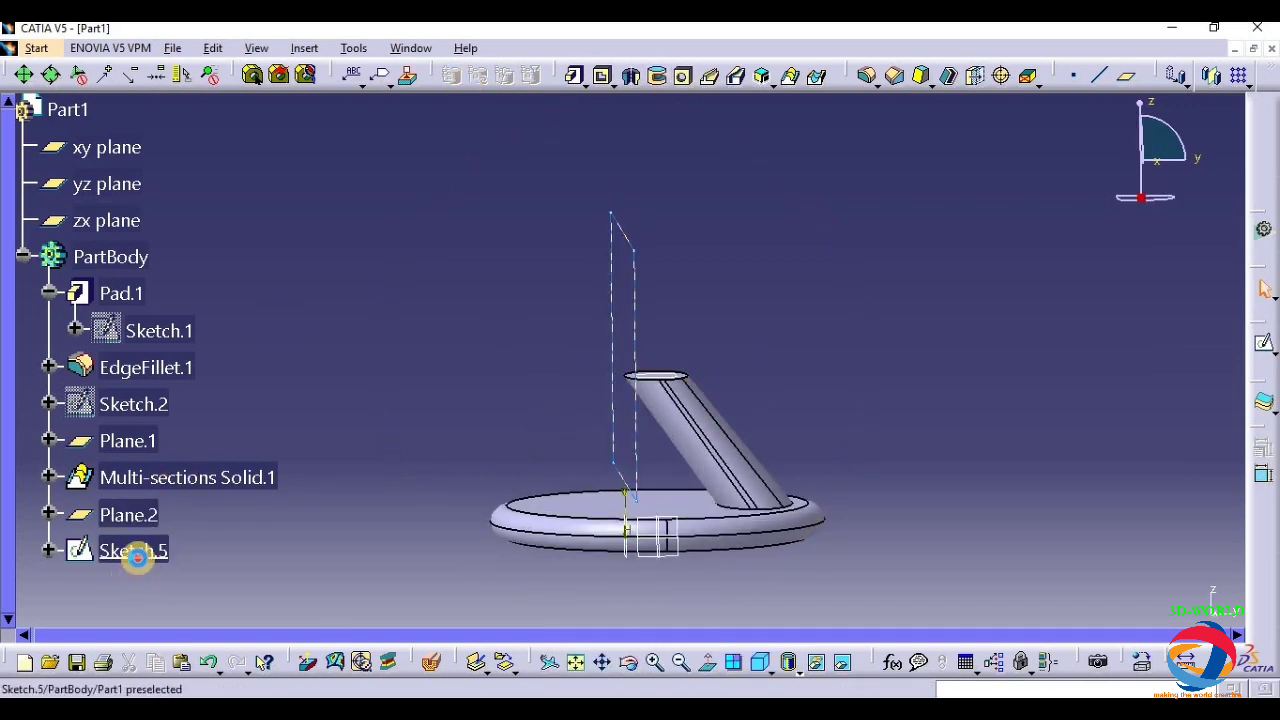
left_click(133, 551)
left_click(576, 76)
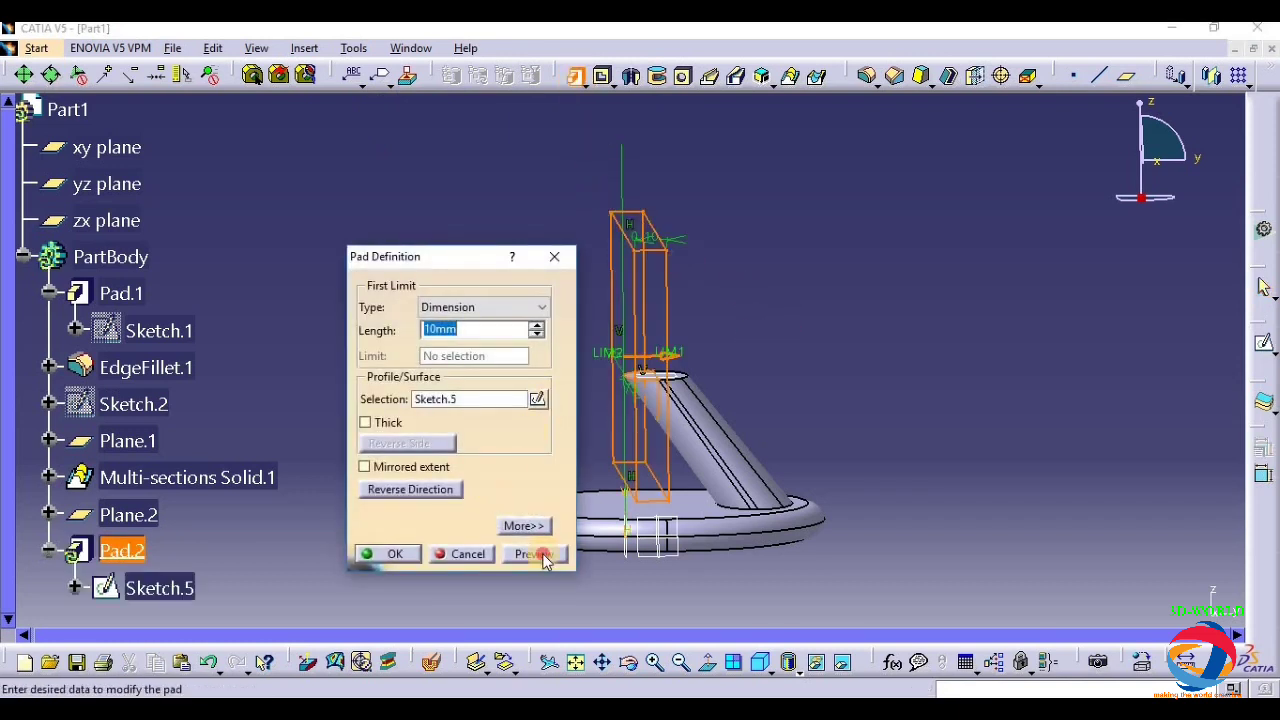
left_click(540, 555)
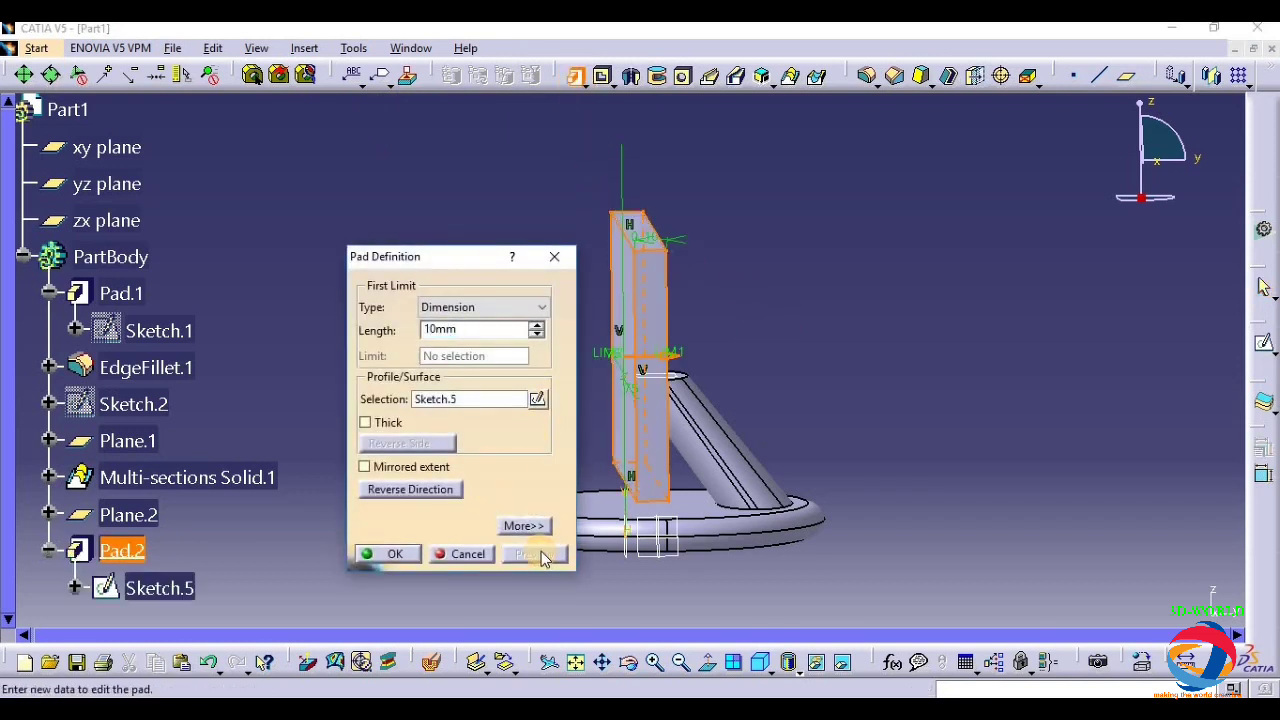
left_click(393, 554)
- Set the offset of Plane.2, the slab's sketch plane, from the zx plane to 25 mm
left_click(628, 665)
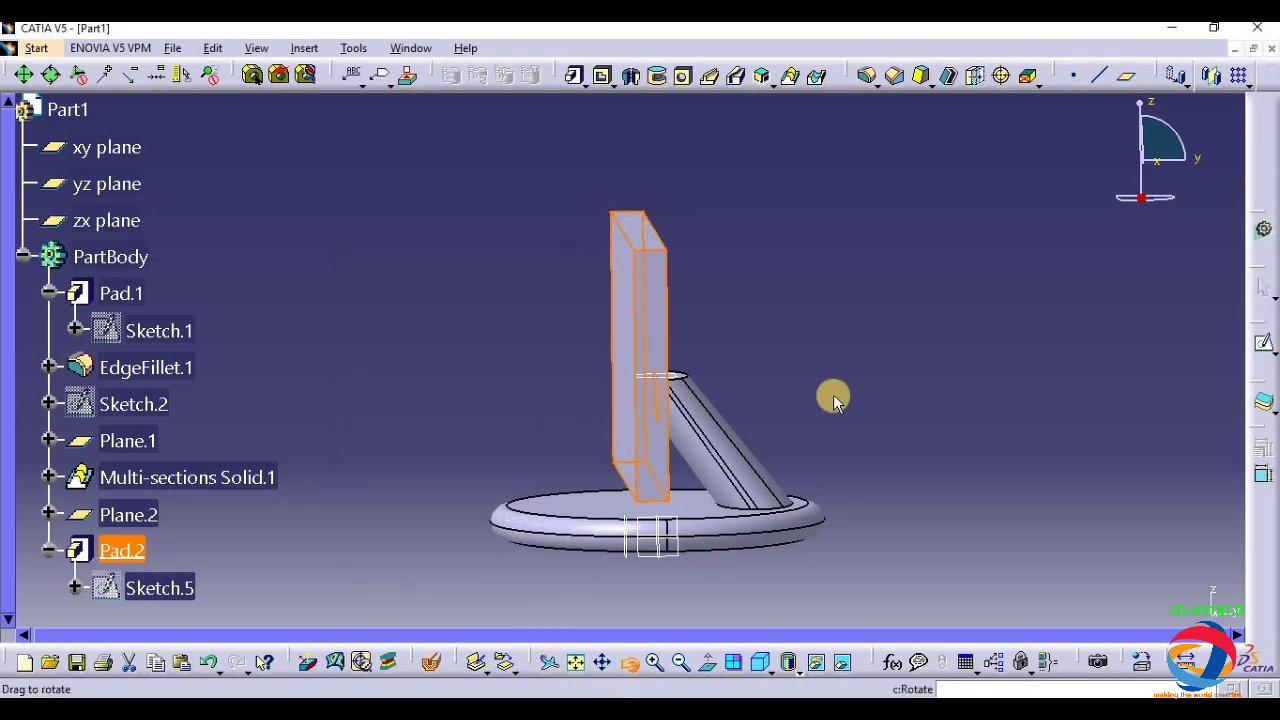
left_click_drag(821, 354, 733, 415)
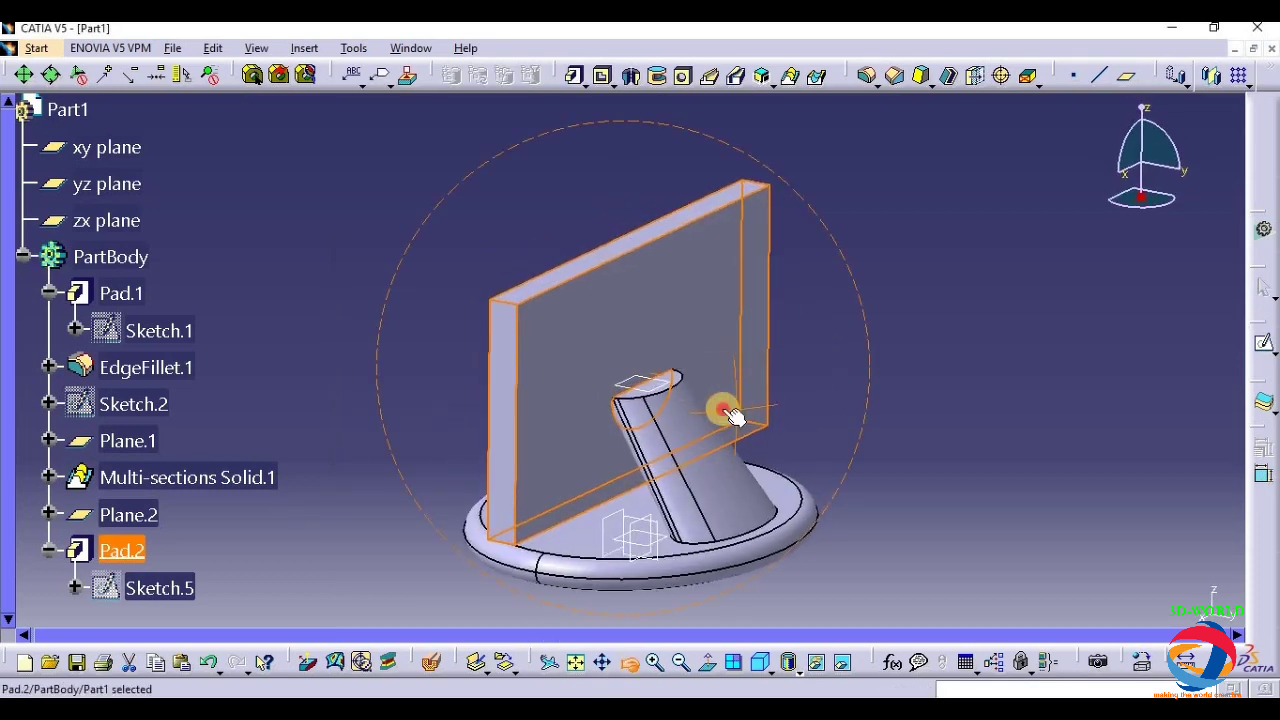
left_click(150, 518)
double_click(143, 515)
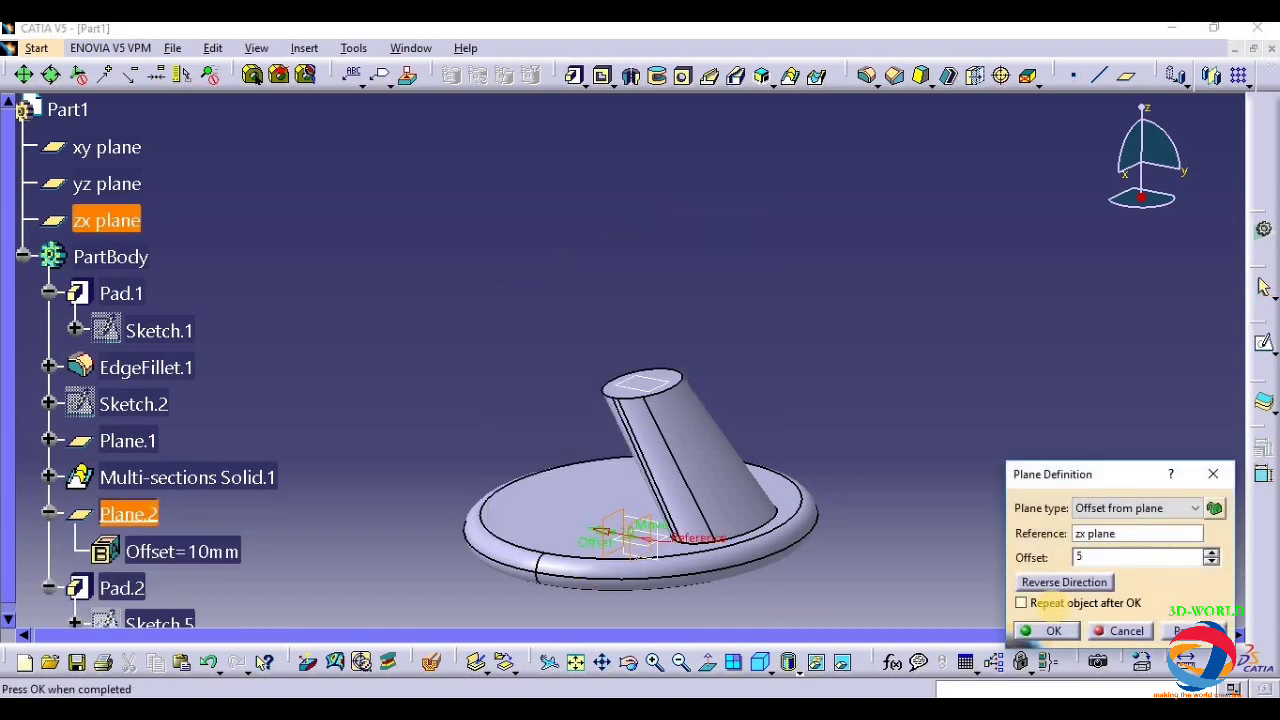
left_click(1048, 630)
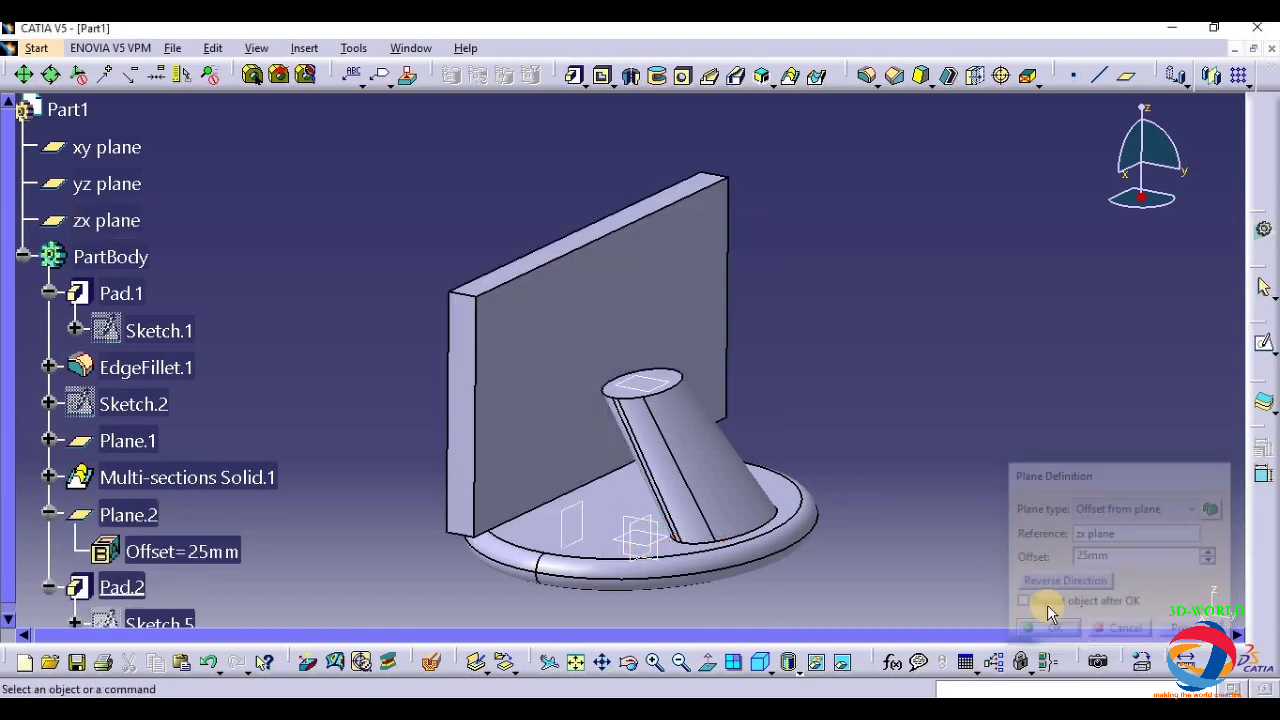
left_click_drag(522, 500, 628, 452)
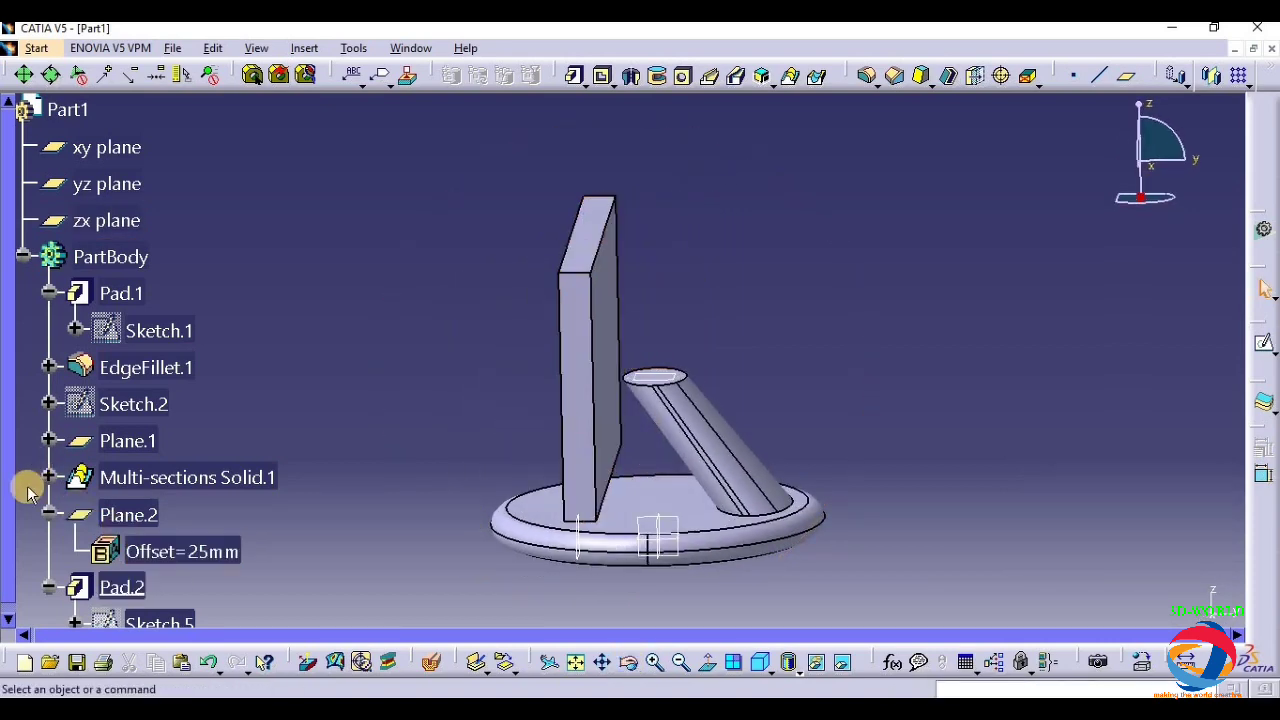
- Try a 30 mm offset for Plane.2 and set it back to 25 mm
double_click(120, 517)
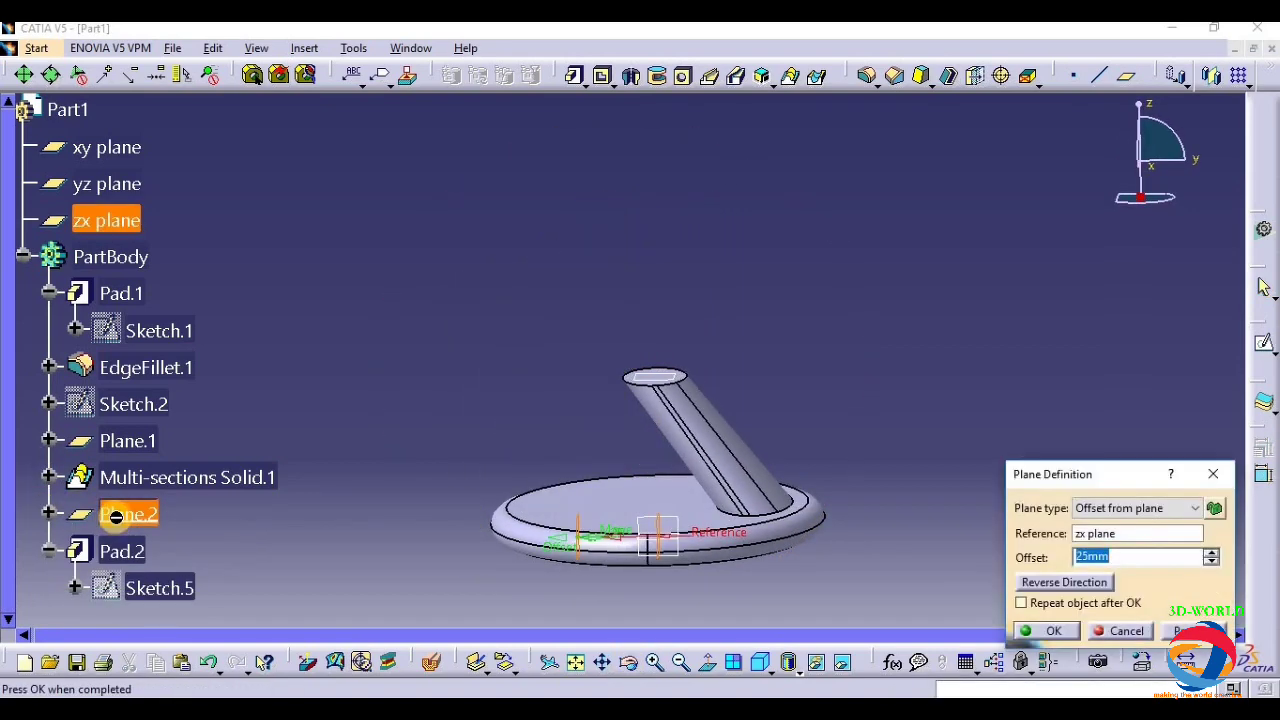
key("Return")
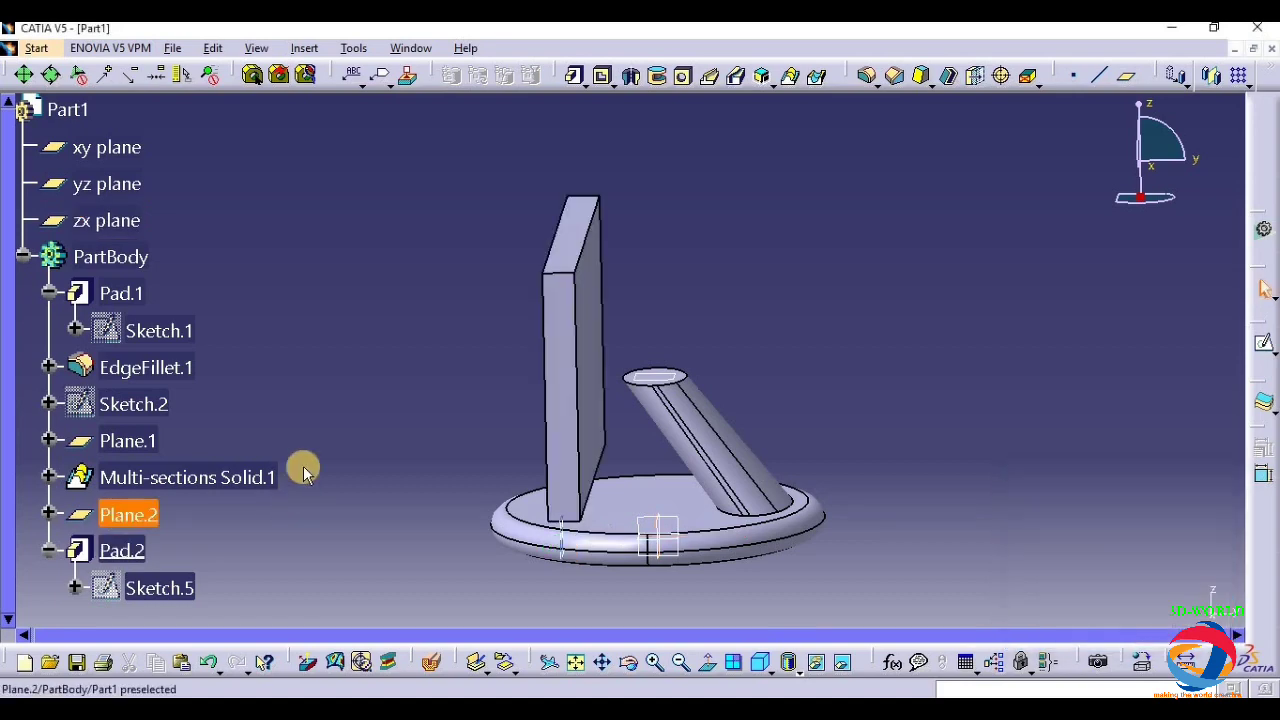
left_click(601, 662)
mouse_move(550, 568)
middle_mouse_down()
mouse_move(594, 443)
mouse_move(517, 534)
mouse_move(555, 535)
middle_mouse_up()
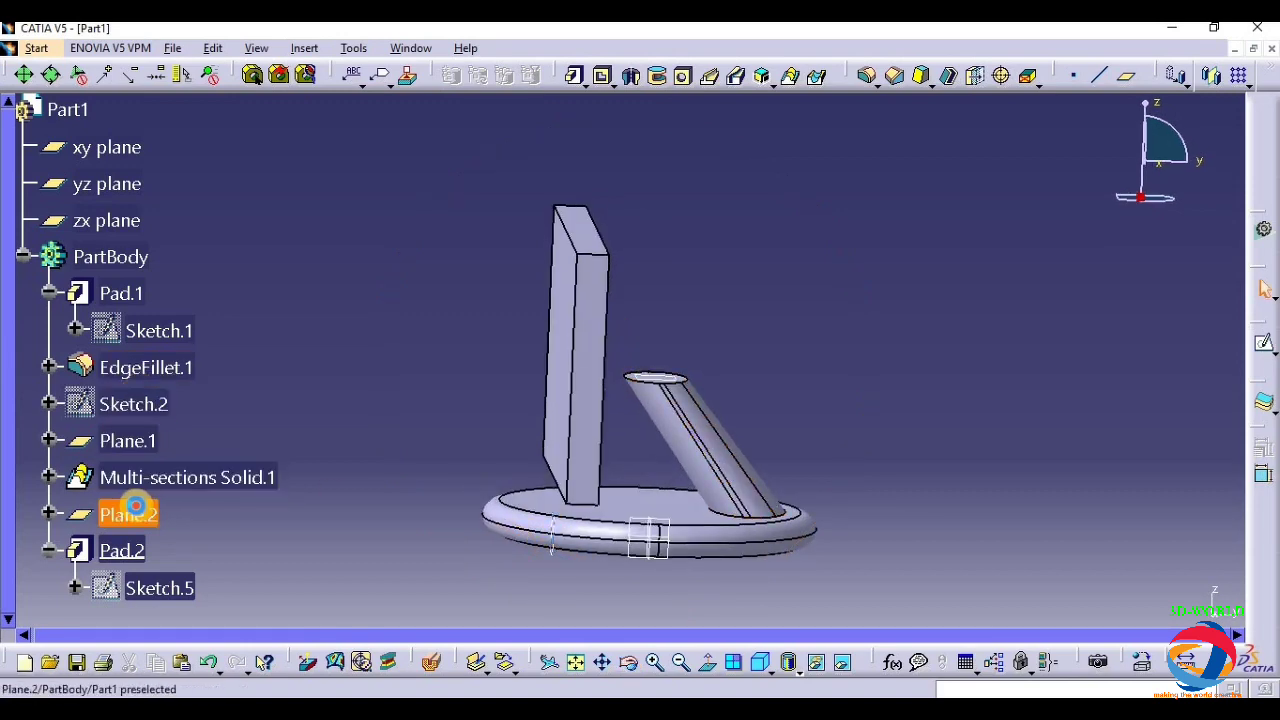
double_click(128, 514)
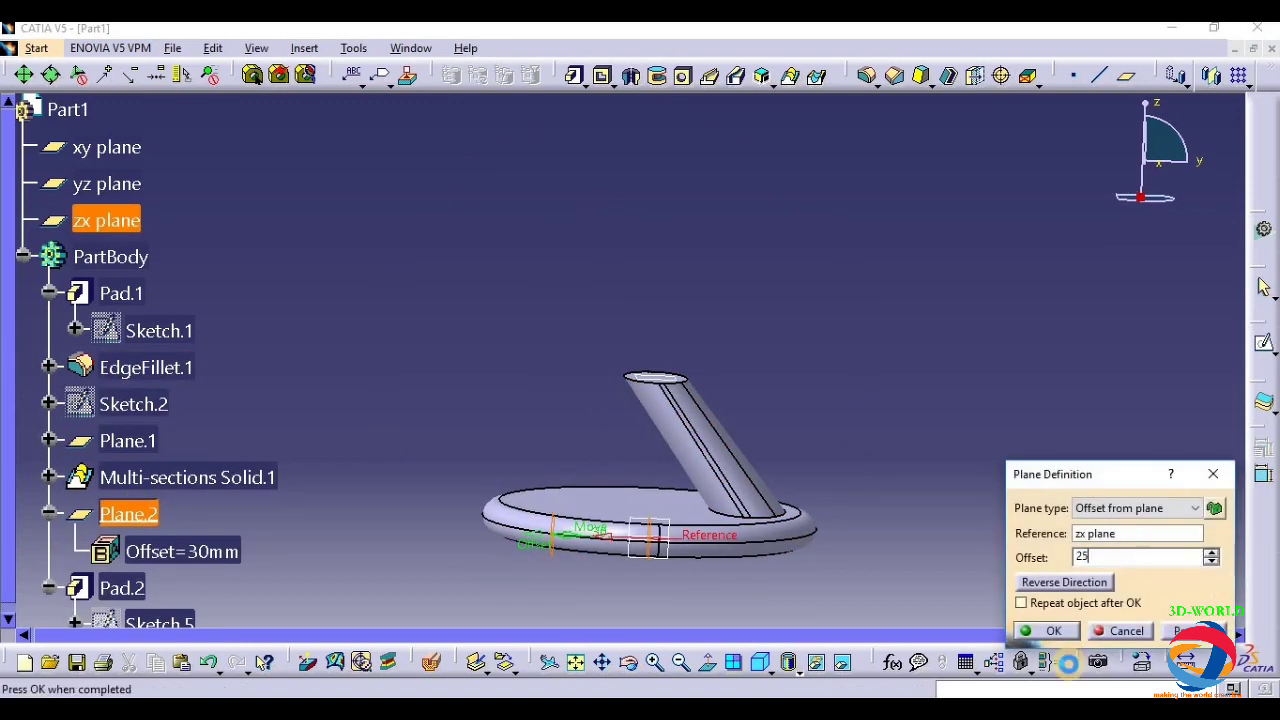
type("25")
left_click(1046, 630)
- Set the slab's pad length to 8 mm, previewing the change before accepting it
left_click(105, 587)
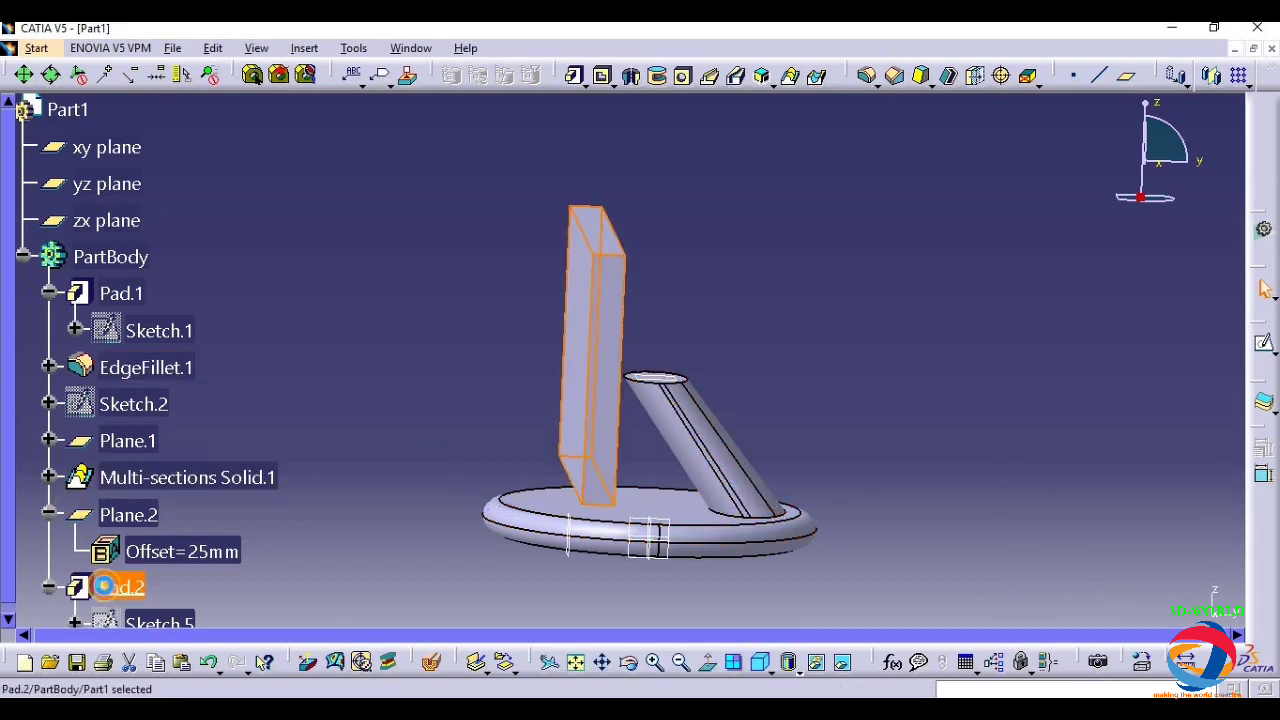
double_click(118, 585)
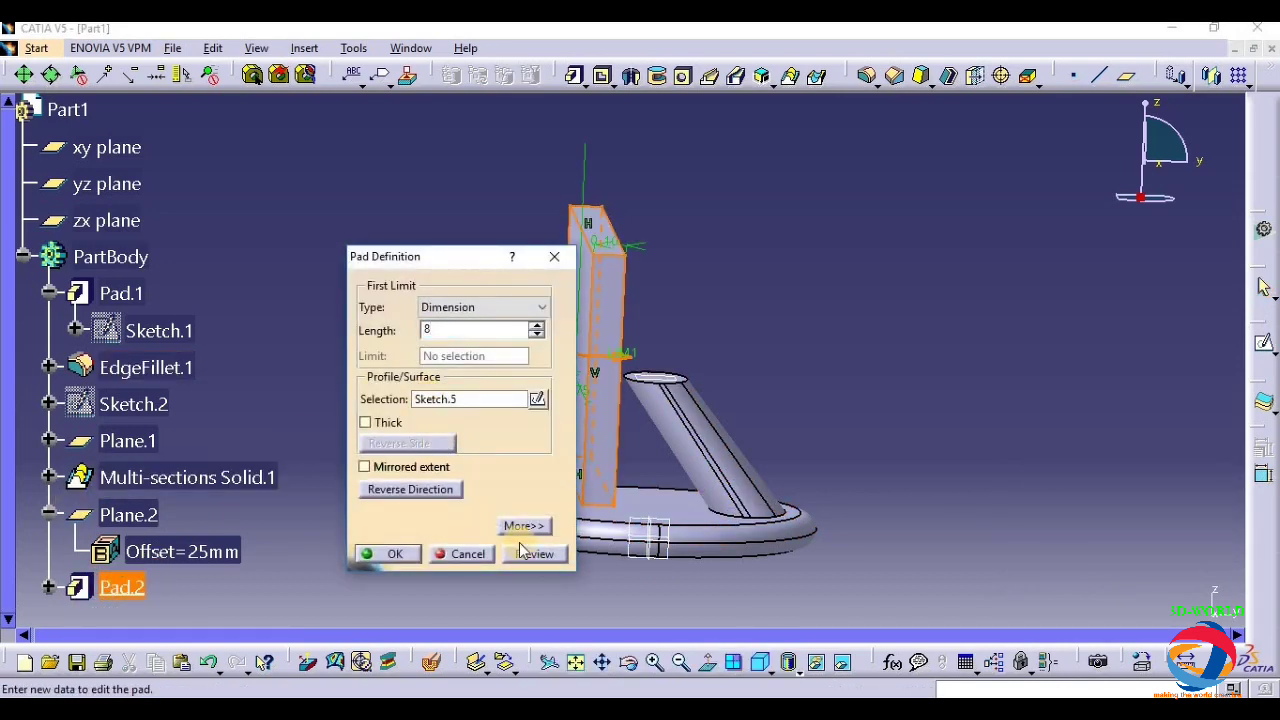
left_click(533, 554)
left_click(407, 558)
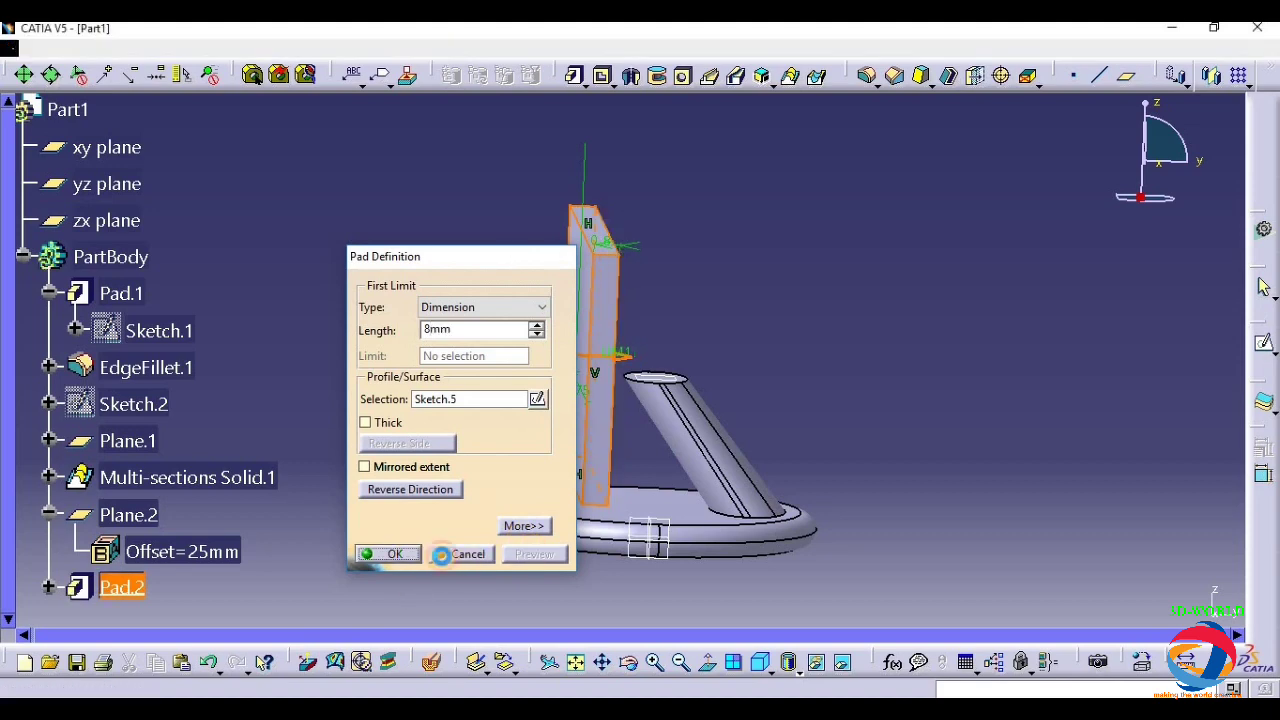
- Open a sketch on the slab's large front face, the one facing away from the neck
left_click(629, 667)
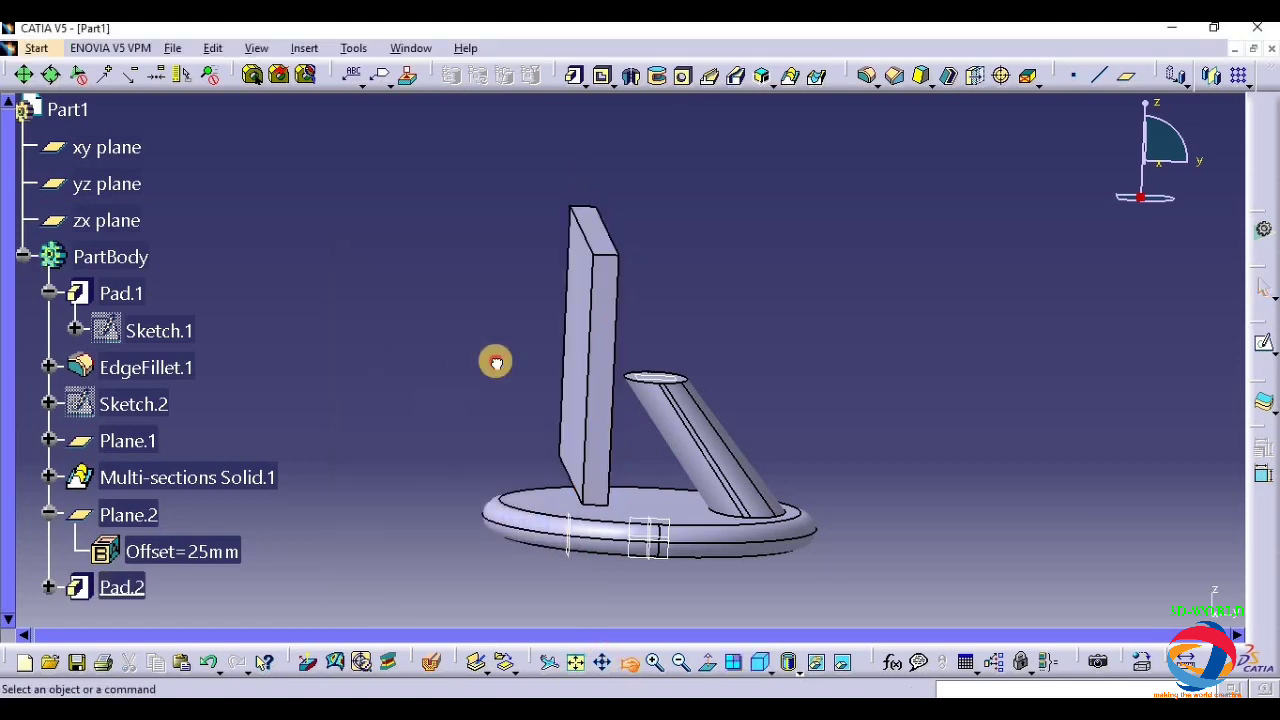
left_click_drag(494, 363, 1075, 366)
mouse_move(1030, 362)
middle_mouse_down()
mouse_move(920, 434)
mouse_move(651, 363)
mouse_move(766, 351)
mouse_move(757, 346)
middle_mouse_up()
left_click(757, 346)
left_click(1262, 342)
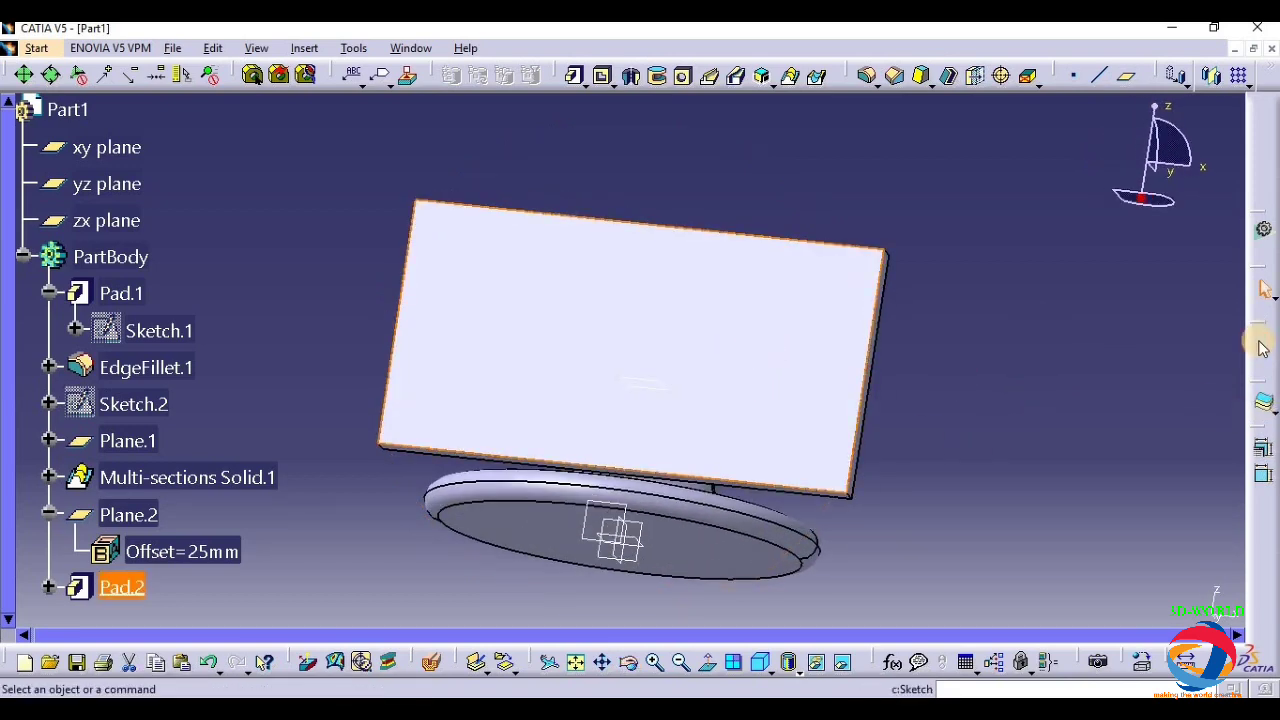
- Draw a closed rectangular profile about 141 mm by 69 mm just inside the face's edges and exit the sketch
left_click(717, 82)
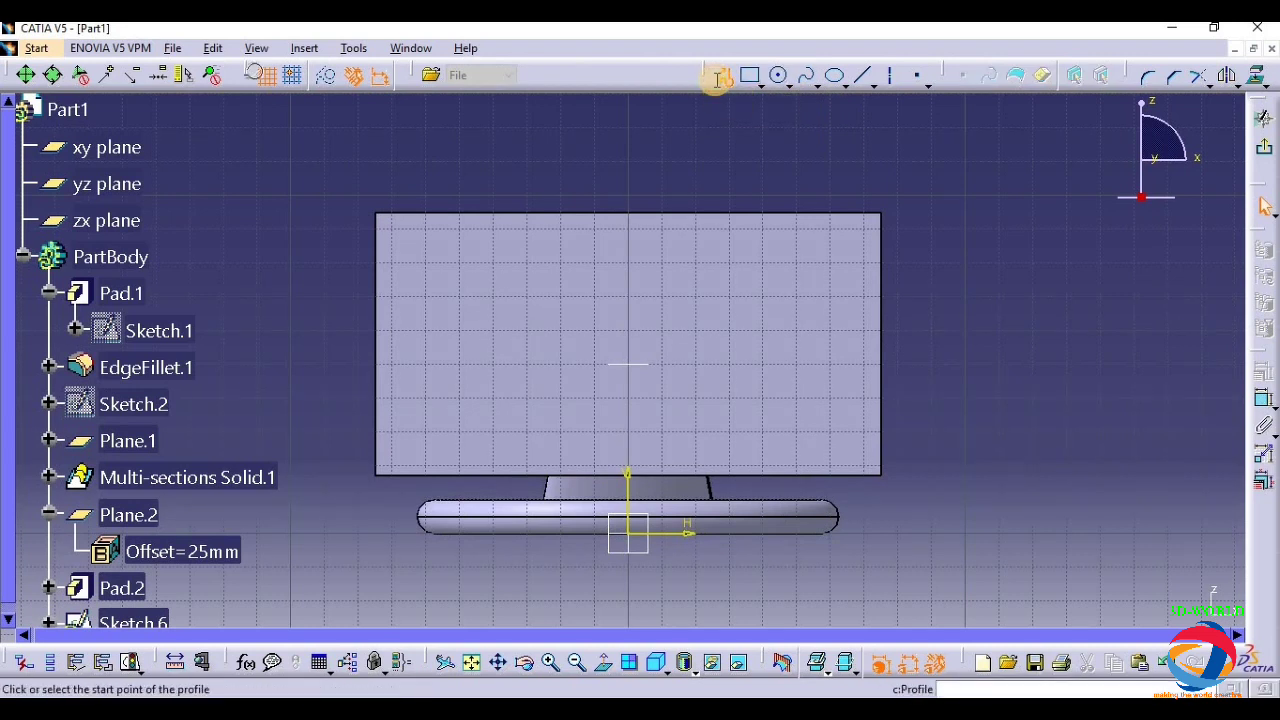
left_click(393, 228)
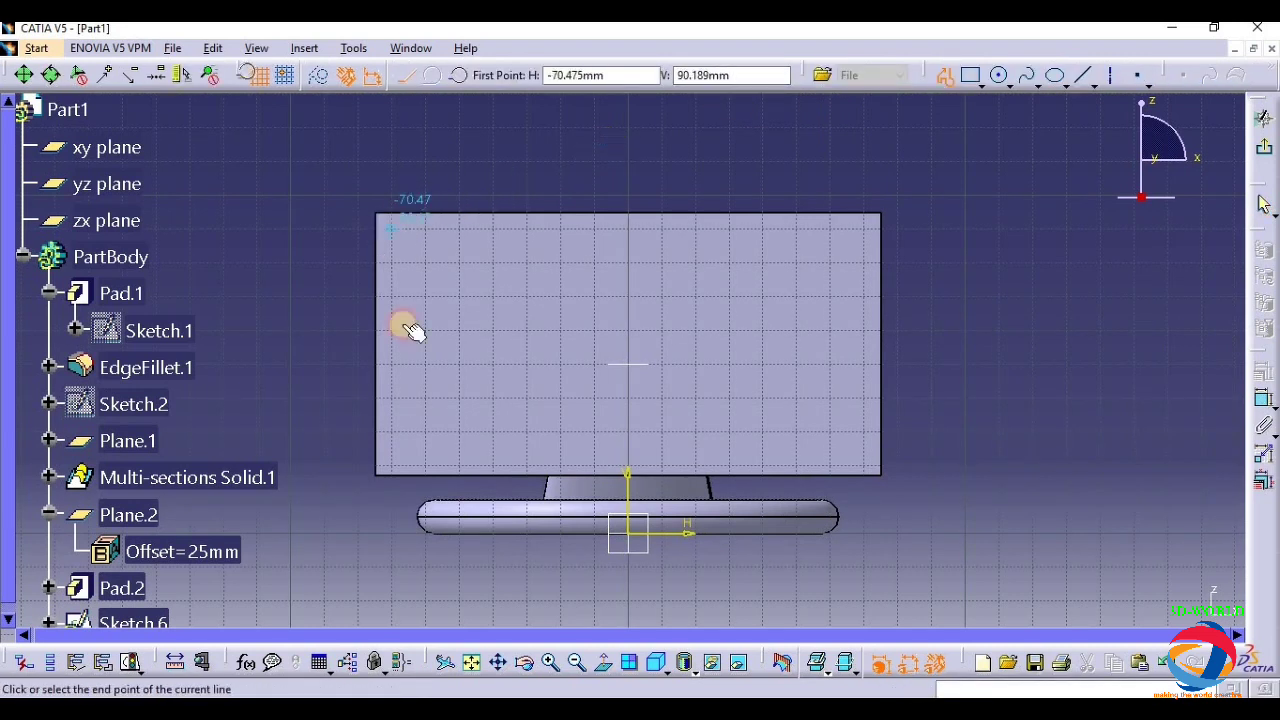
left_click(398, 466)
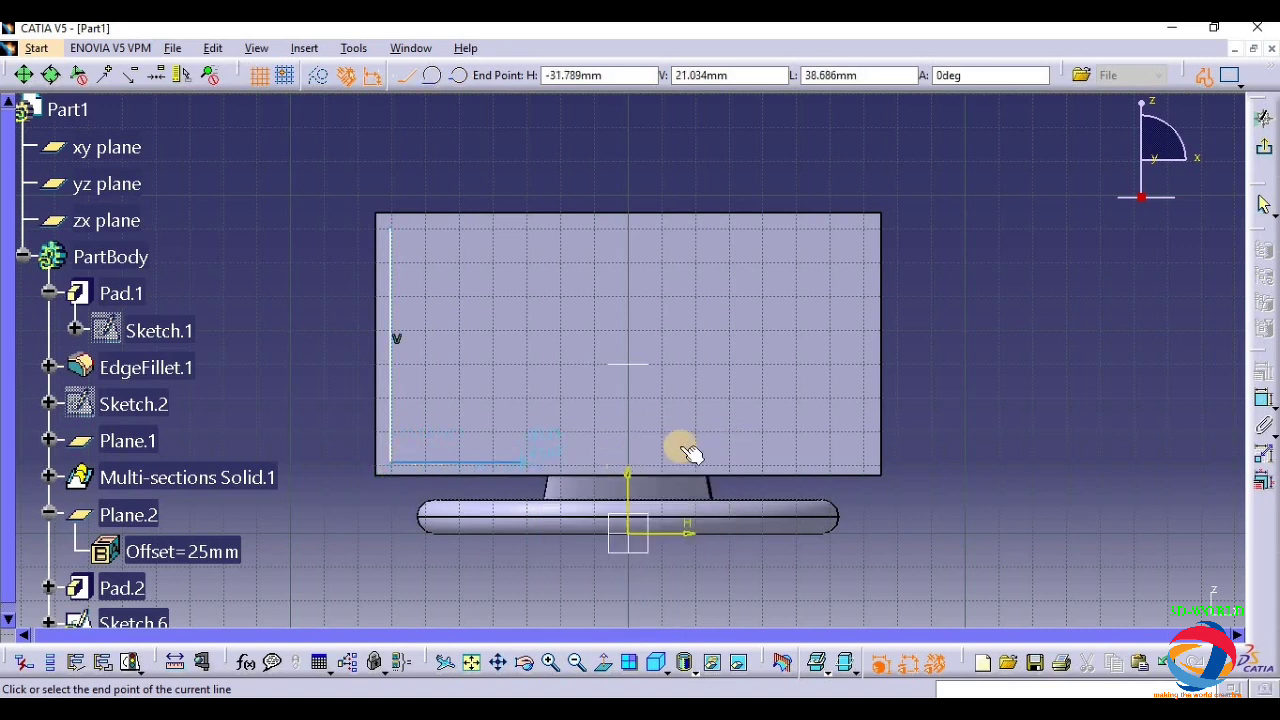
left_click(869, 464)
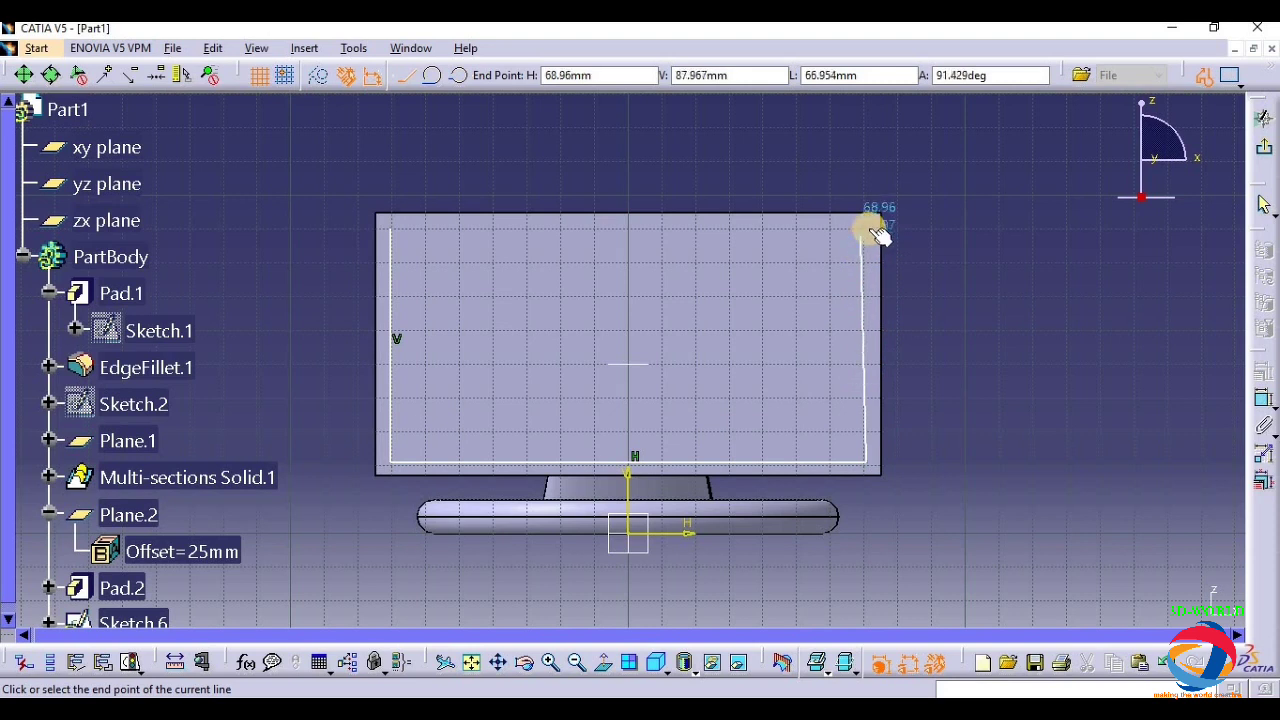
left_click(778, 238)
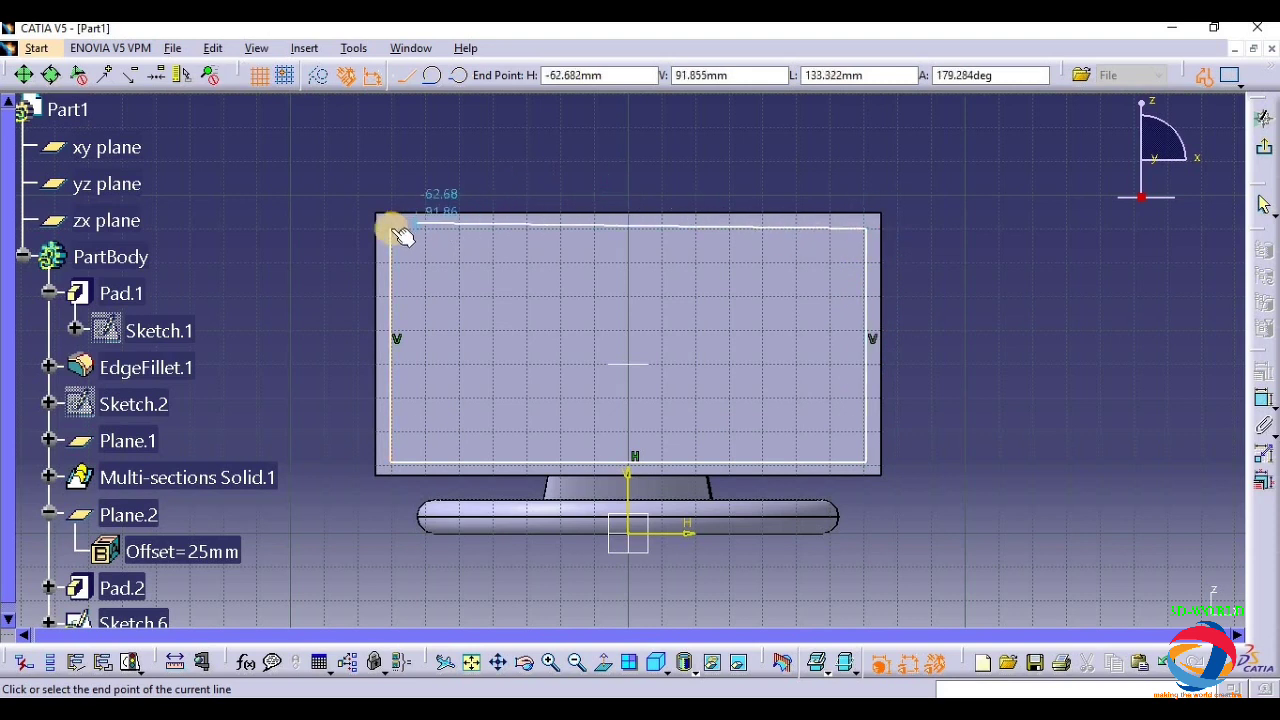
left_click(391, 228)
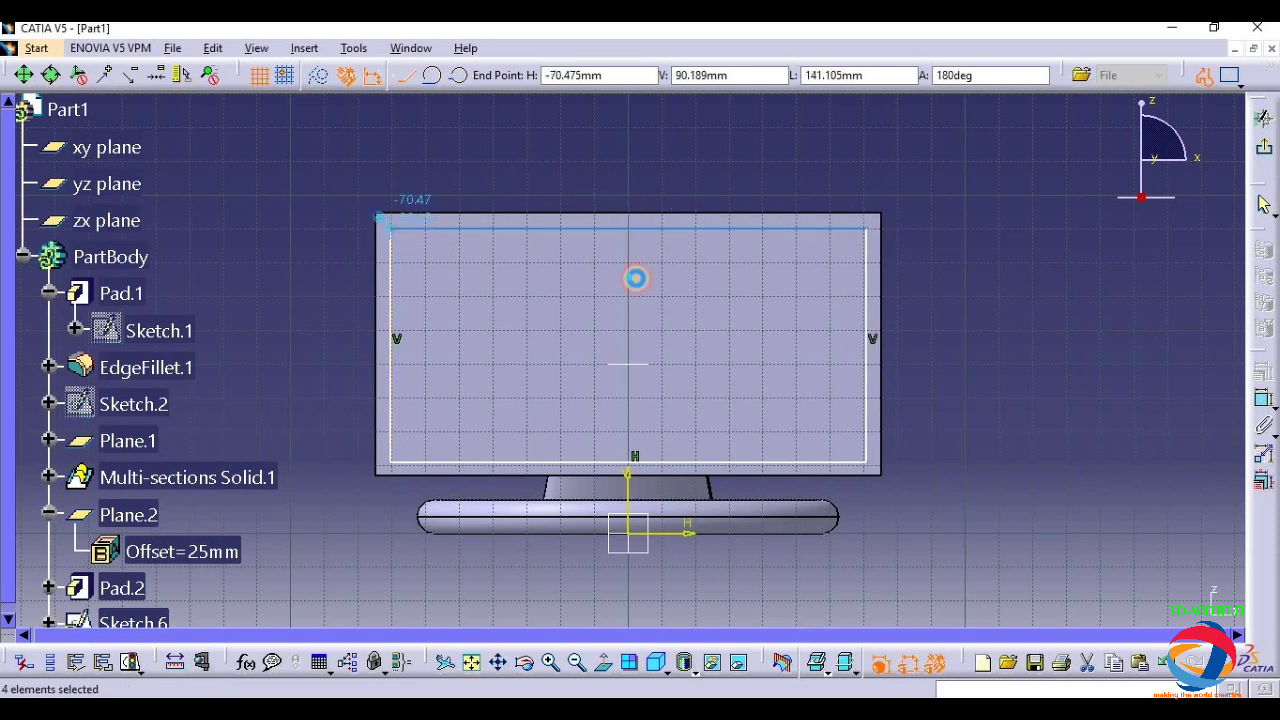
left_click(1263, 117)
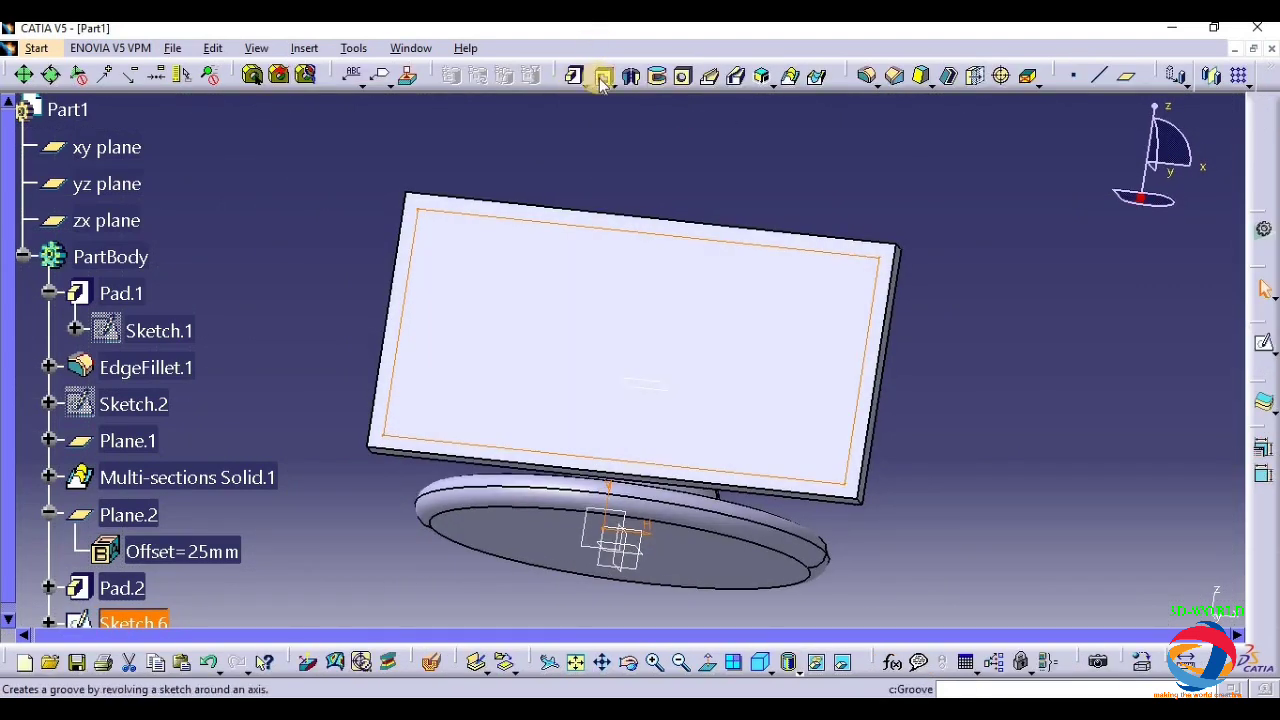
- Cut the inset rectangle into the slab's front face as a pocket, previewing it before accepting
left_click(602, 76)
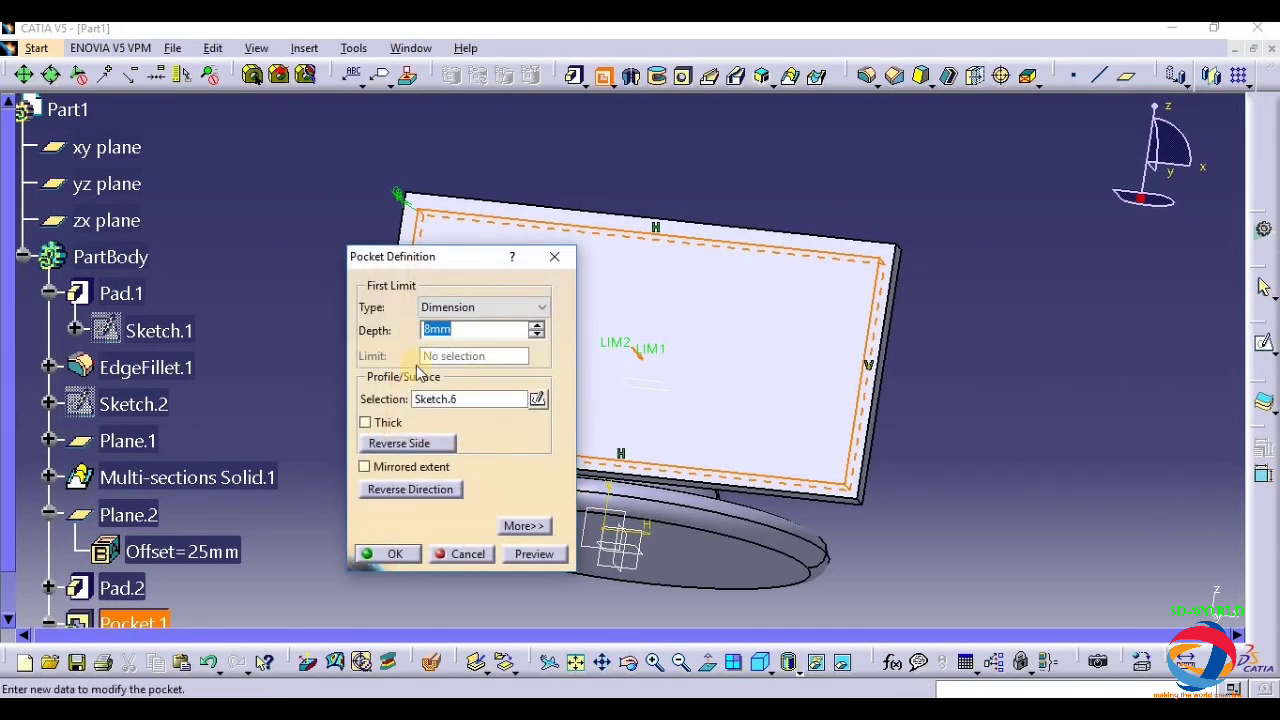
left_click(545, 555)
left_click(390, 555)
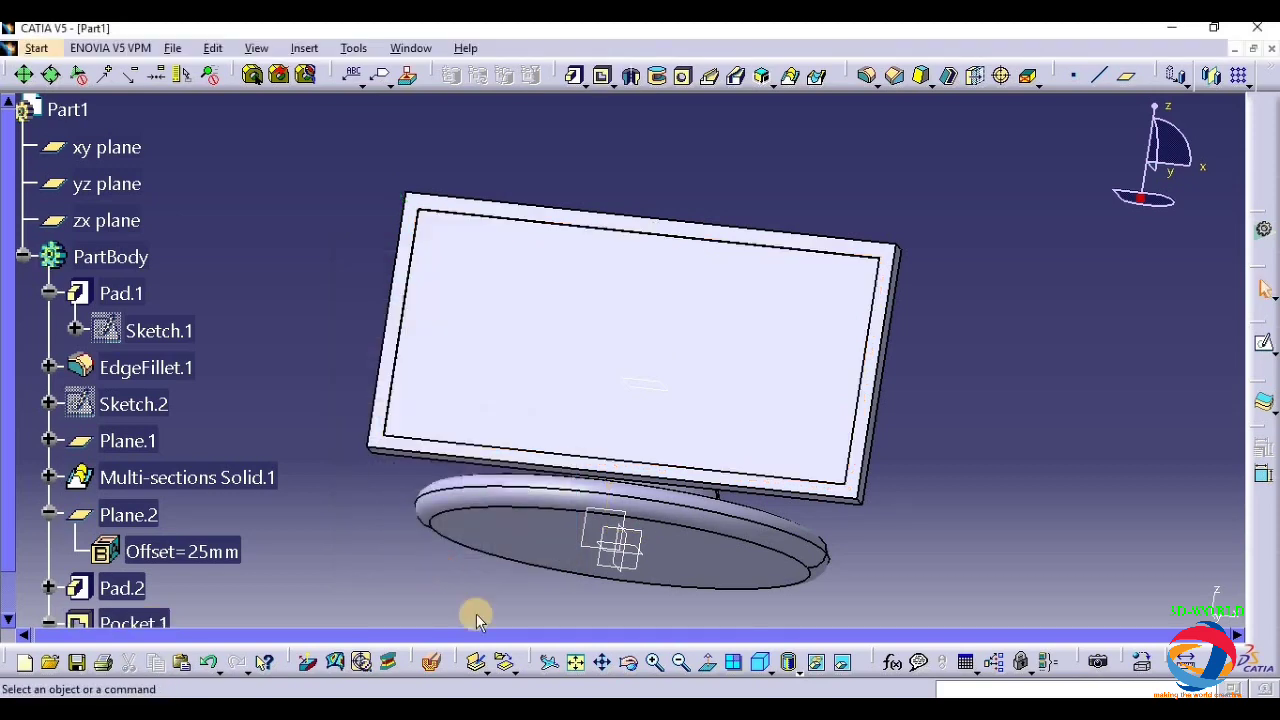
- Reduce the slab's pad length to 6 mm, previewing the thinner solid before accepting it
middle_click_drag(483, 397, 603, 526)
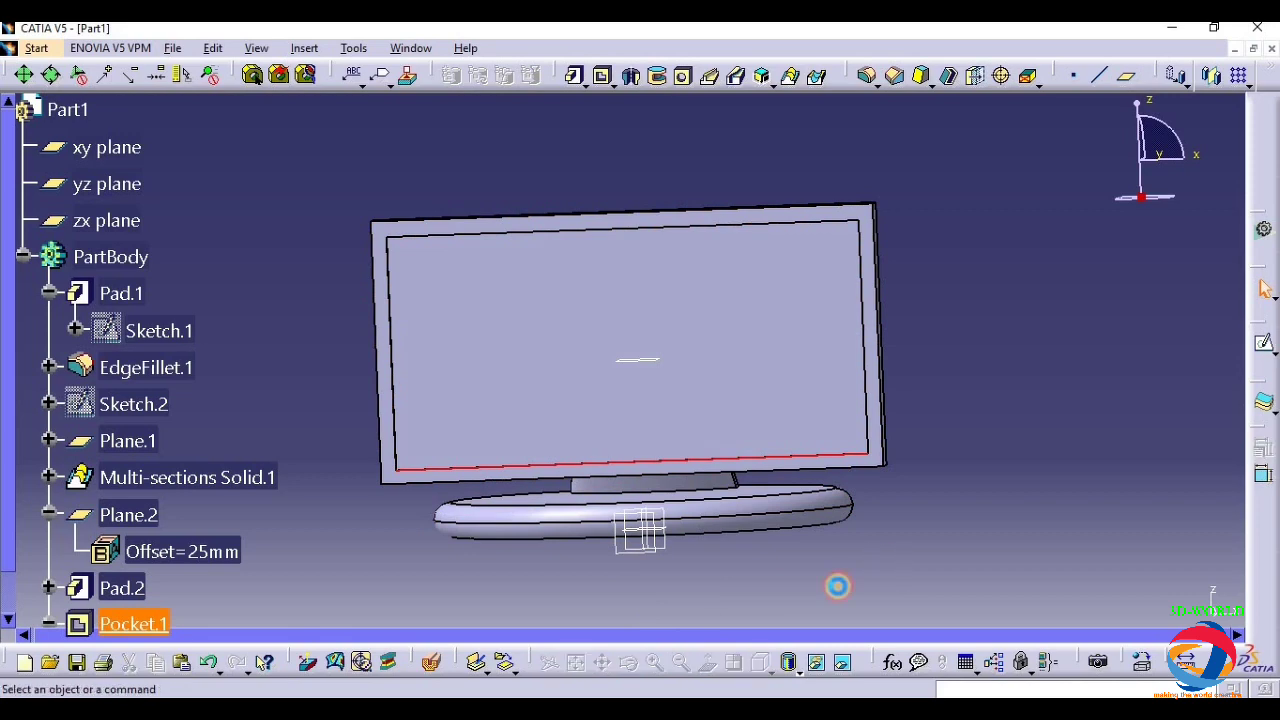
middle_click_drag(537, 391, 715, 412)
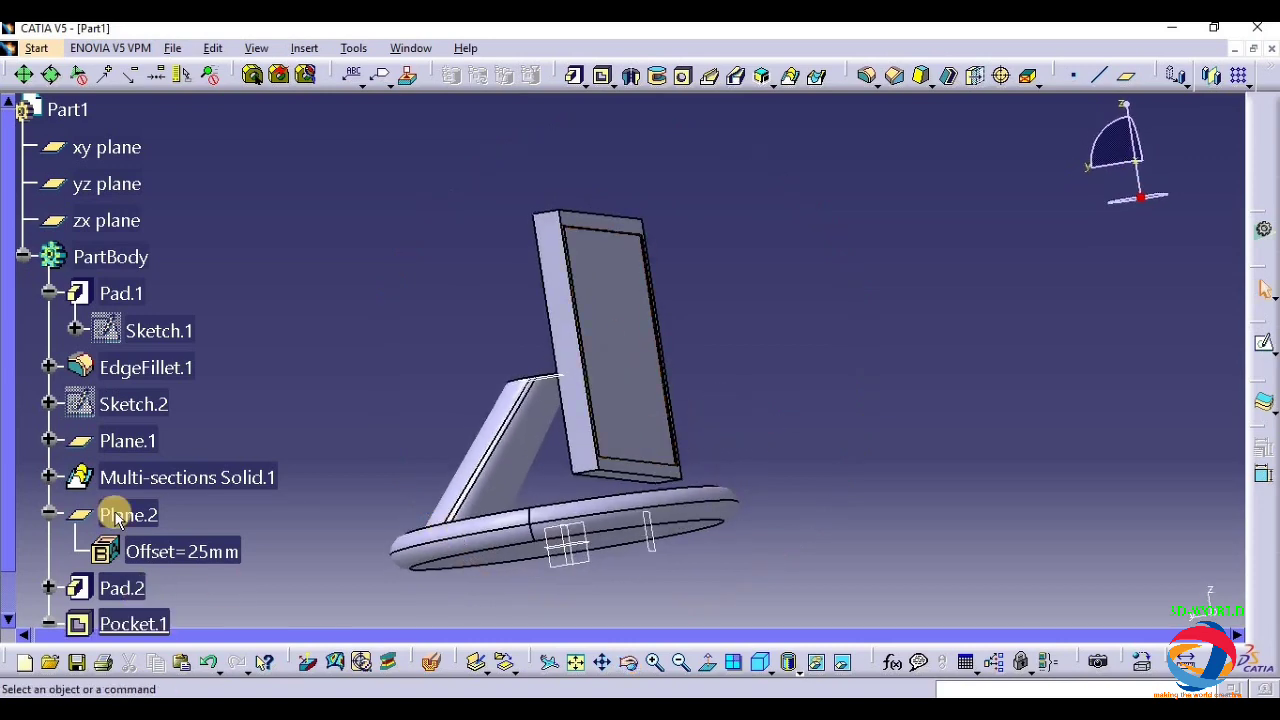
double_click(128, 588)
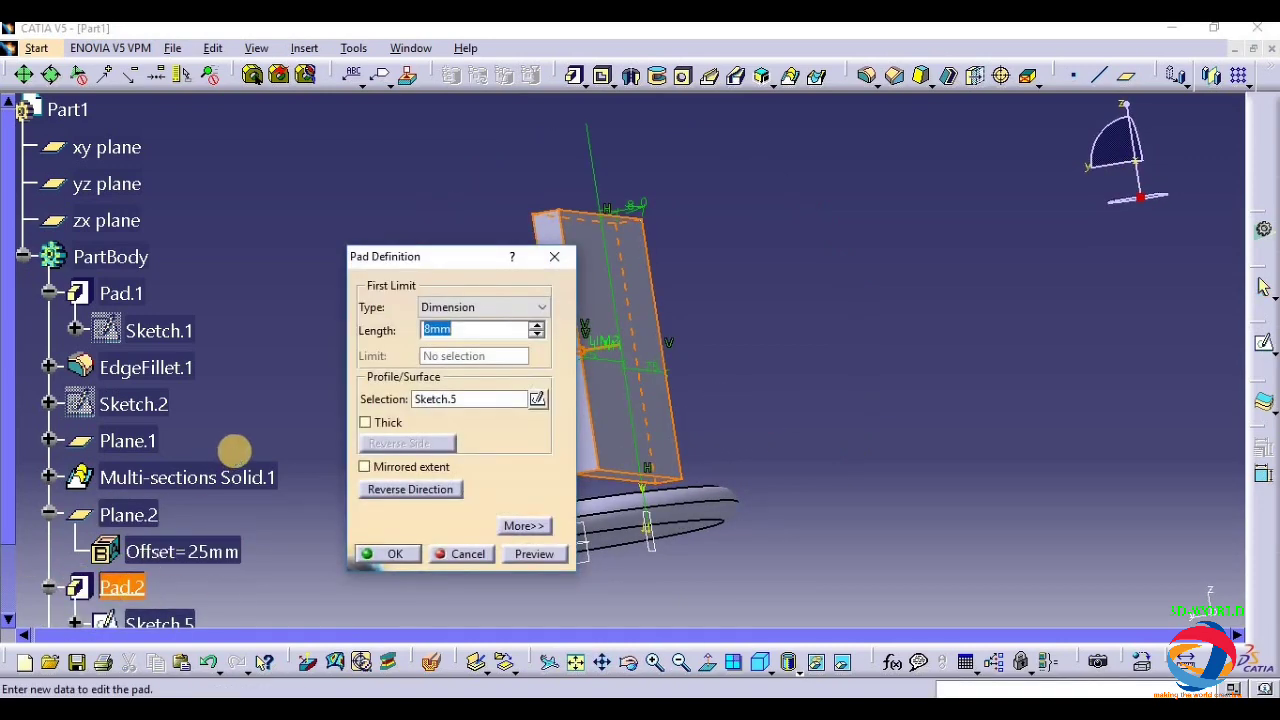
type("6")
left_click(535, 553)
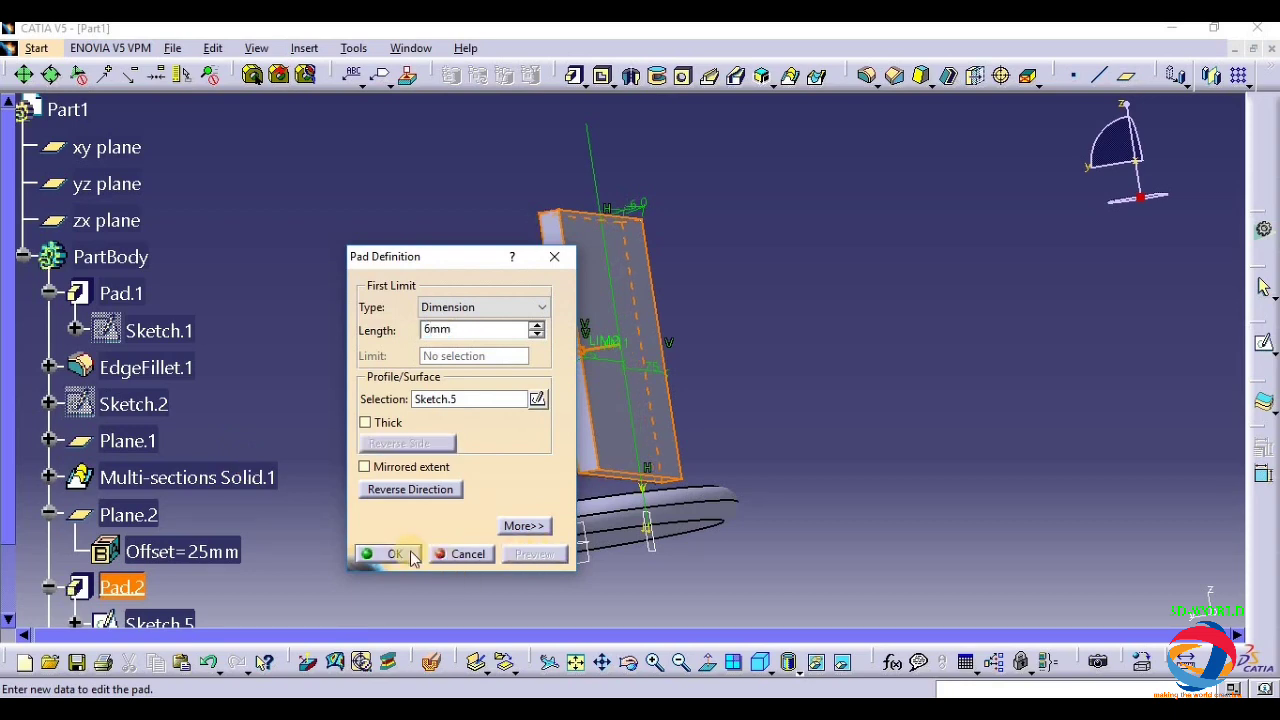
left_click(392, 553)
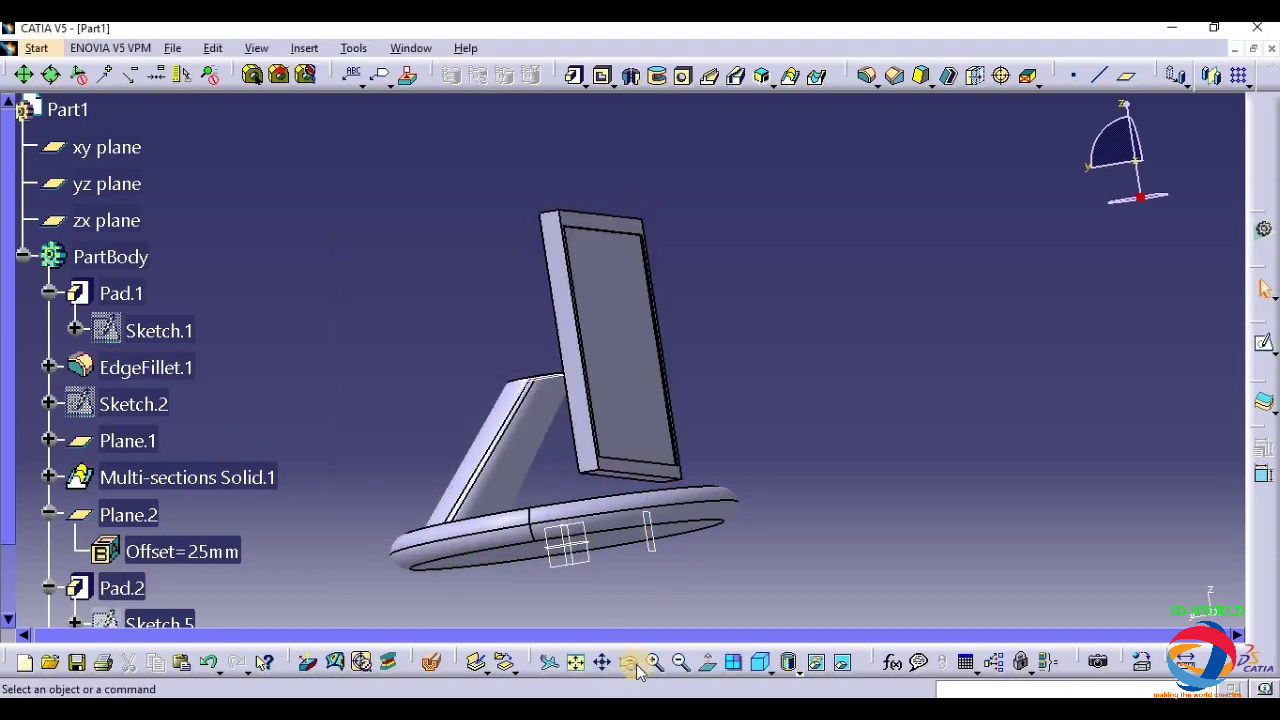
- Open a sketch on the slab's narrow vertical side face
left_click_drag(640, 360, 608, 400)
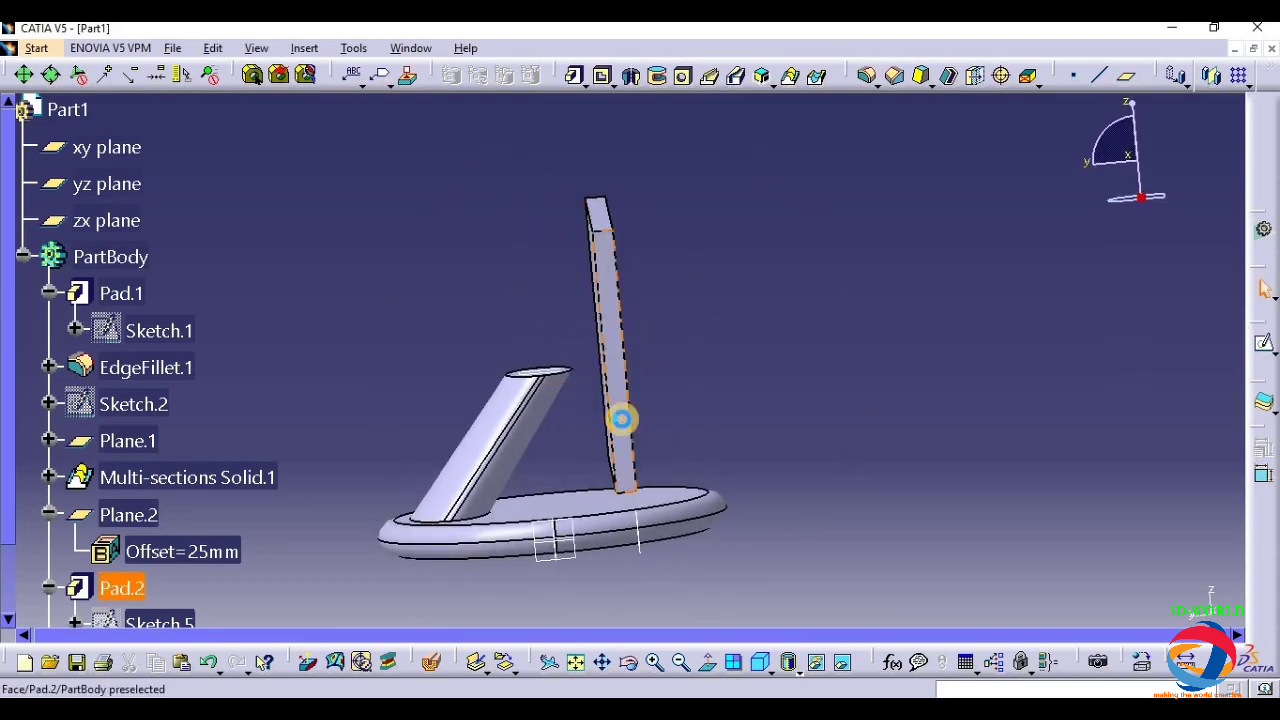
left_click(621, 419)
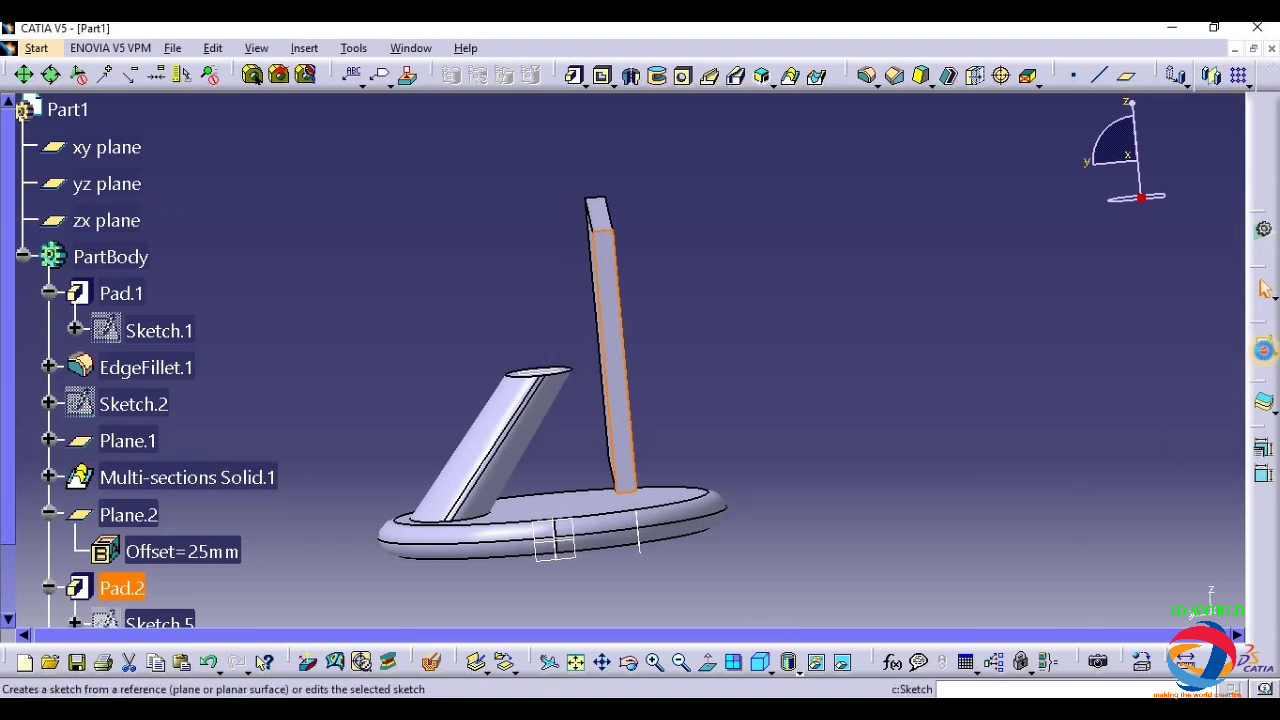
left_click(1264, 349)
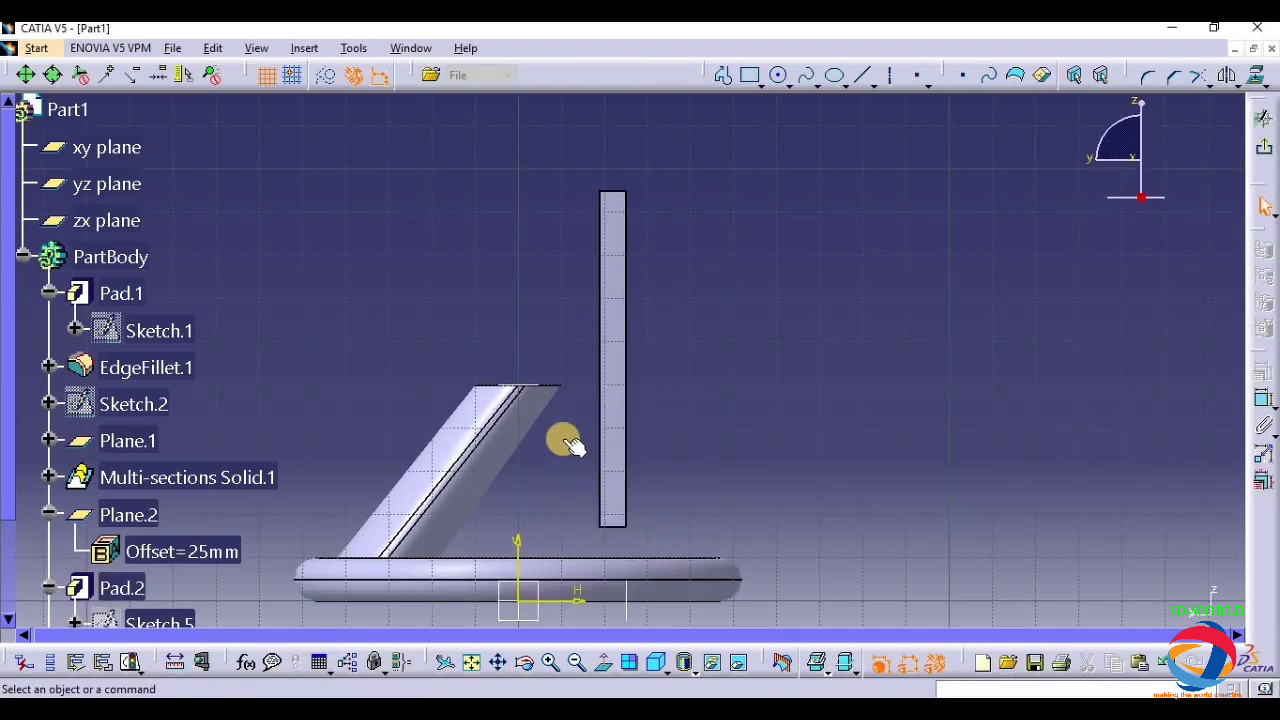
mouse_move(838, 360)
middle_mouse_down()
mouse_move(849, 403)
mouse_move(811, 430)
mouse_move(846, 351)
mouse_move(854, 397)
mouse_move(859, 375)
middle_mouse_up()
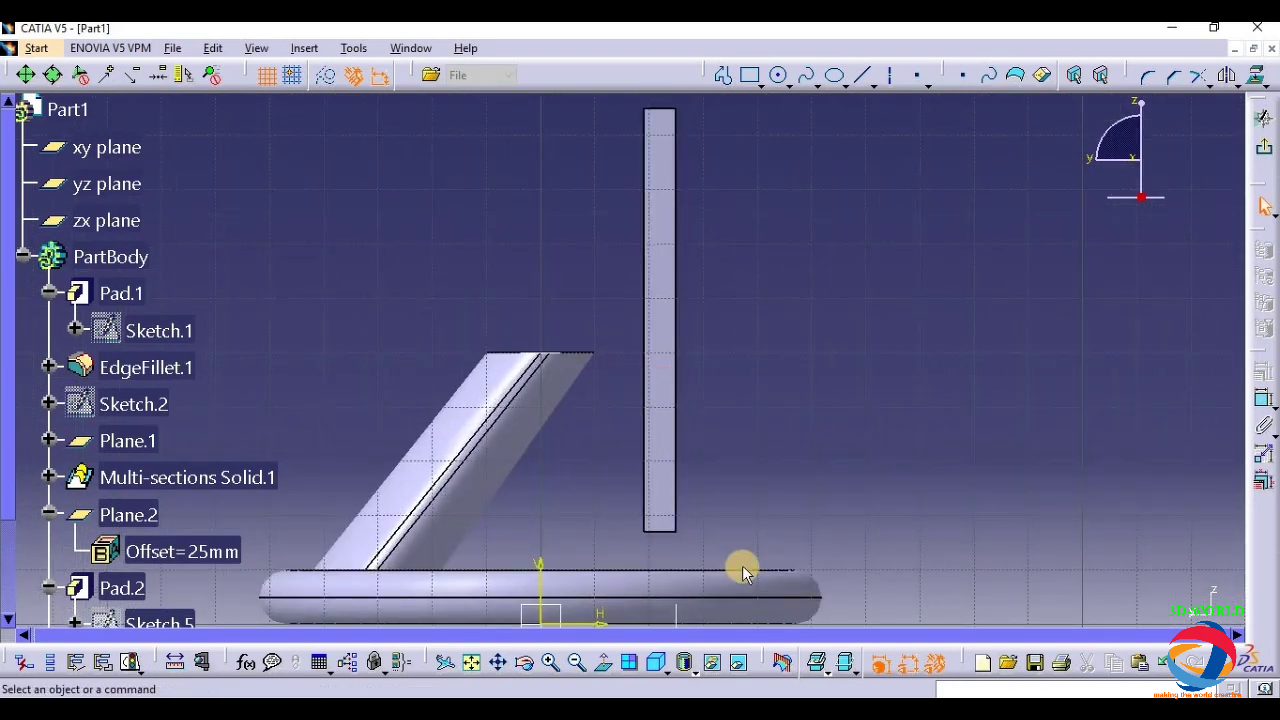
middle_click_drag(780, 370, 783, 400)
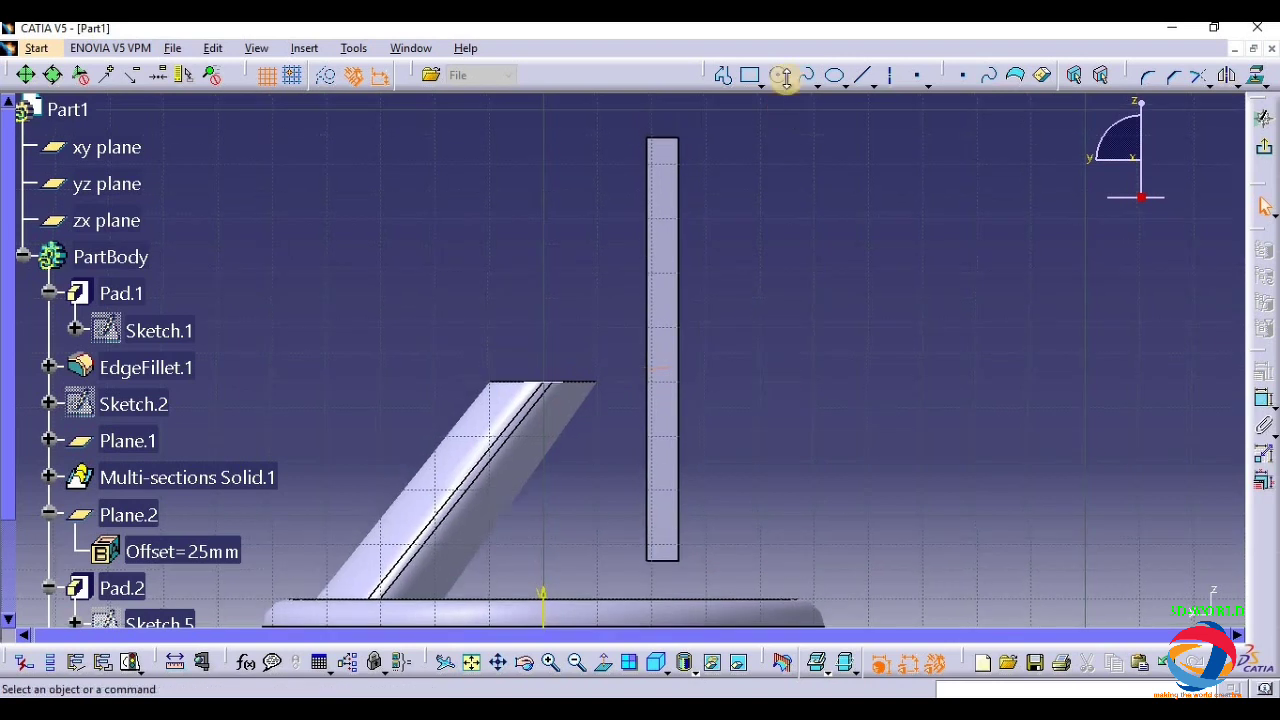
left_click(722, 75)
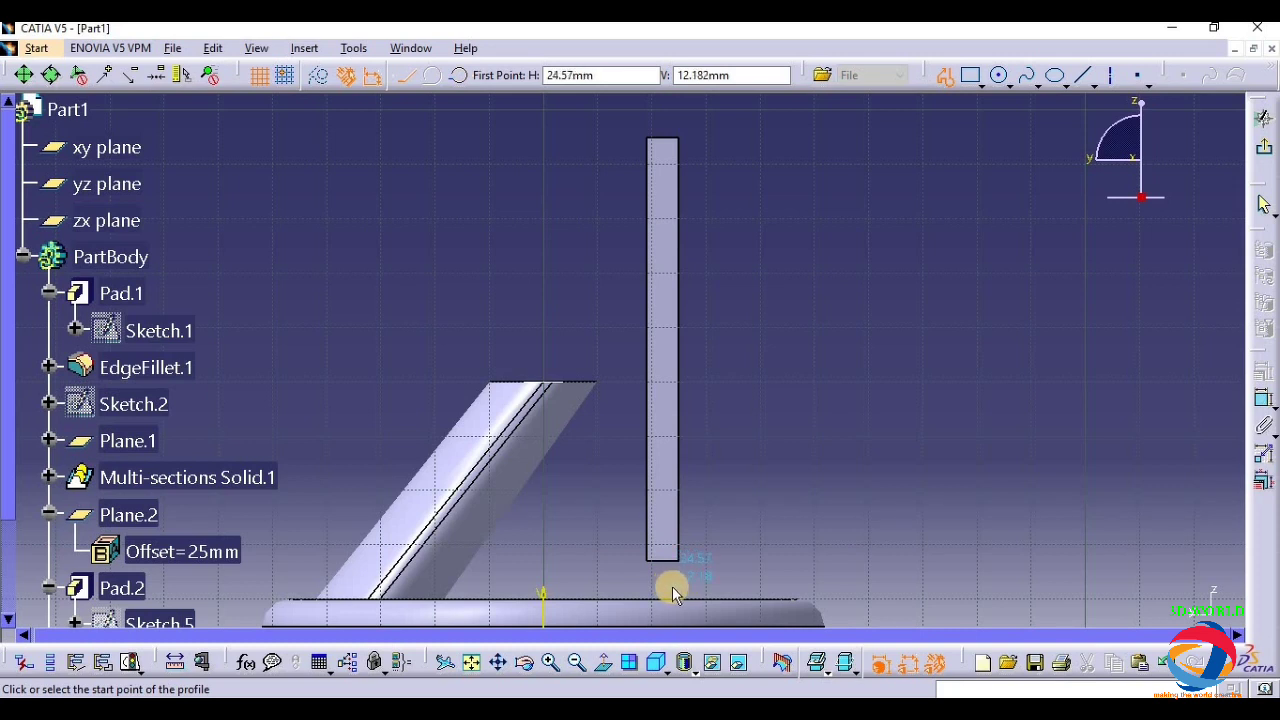
left_click(670, 585)
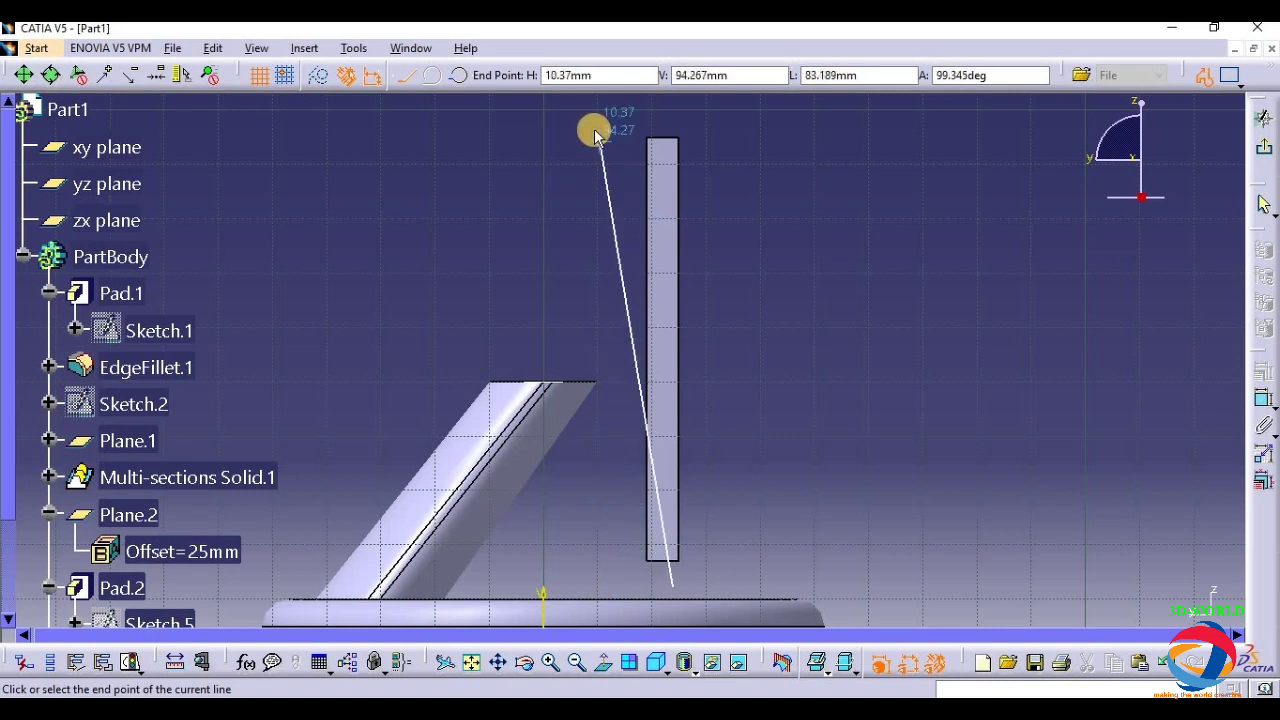
left_click(589, 584)
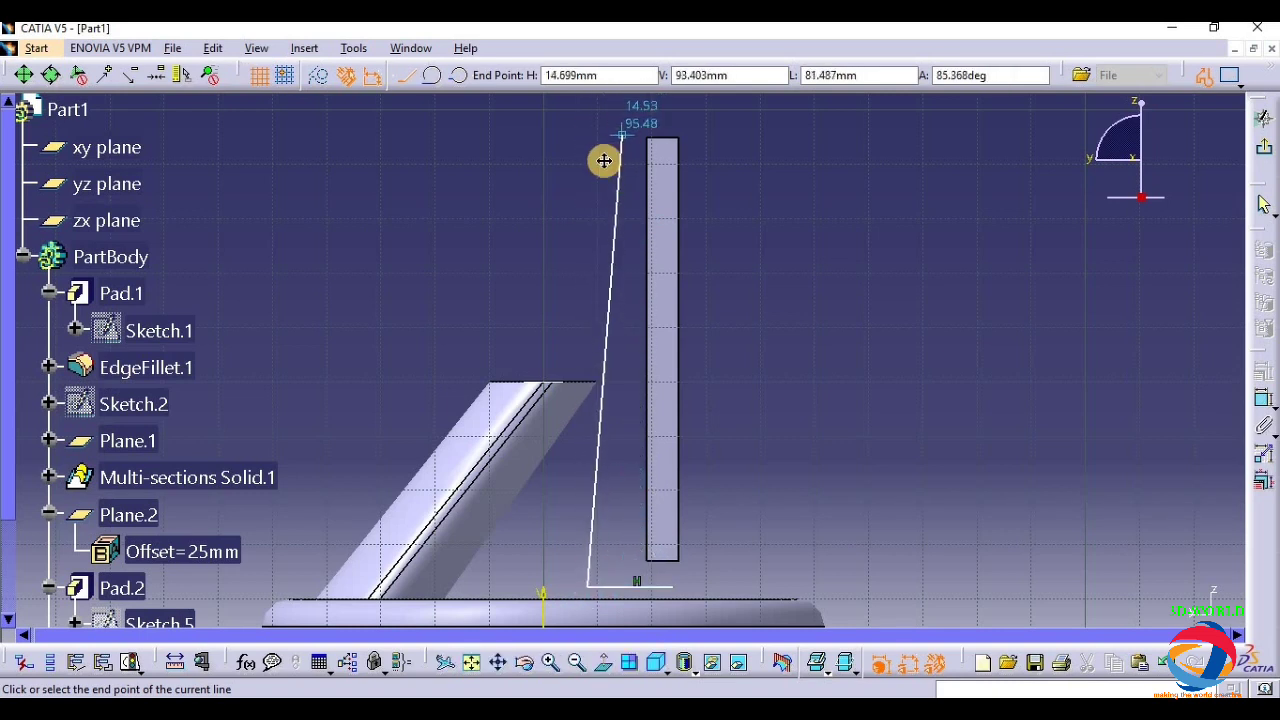
middle_click_drag(603, 157, 529, 280)
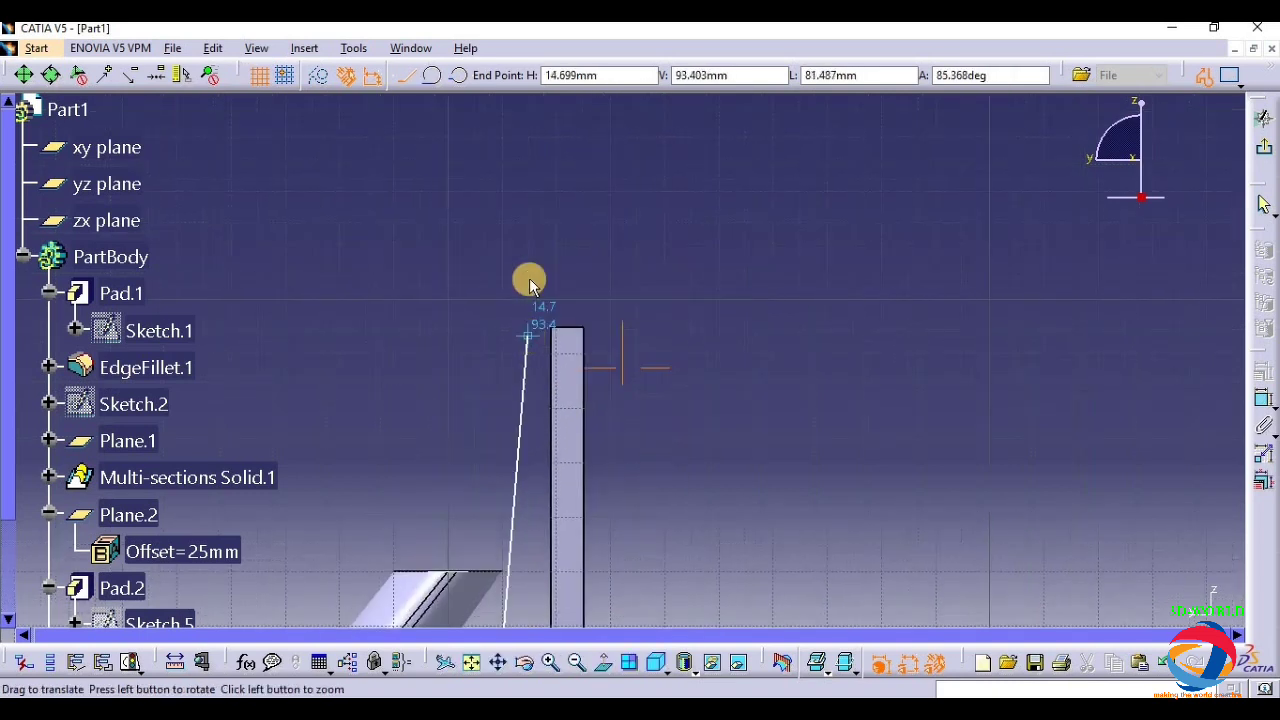
left_click(537, 210)
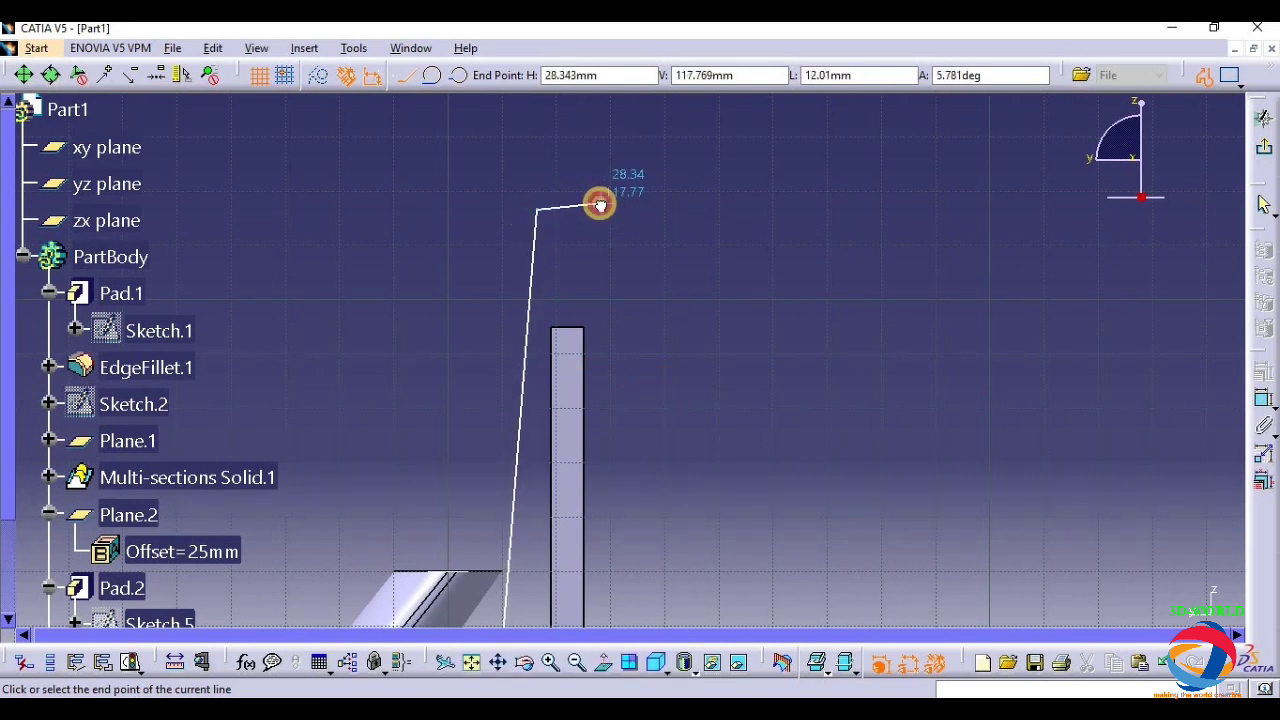
left_click(600, 205)
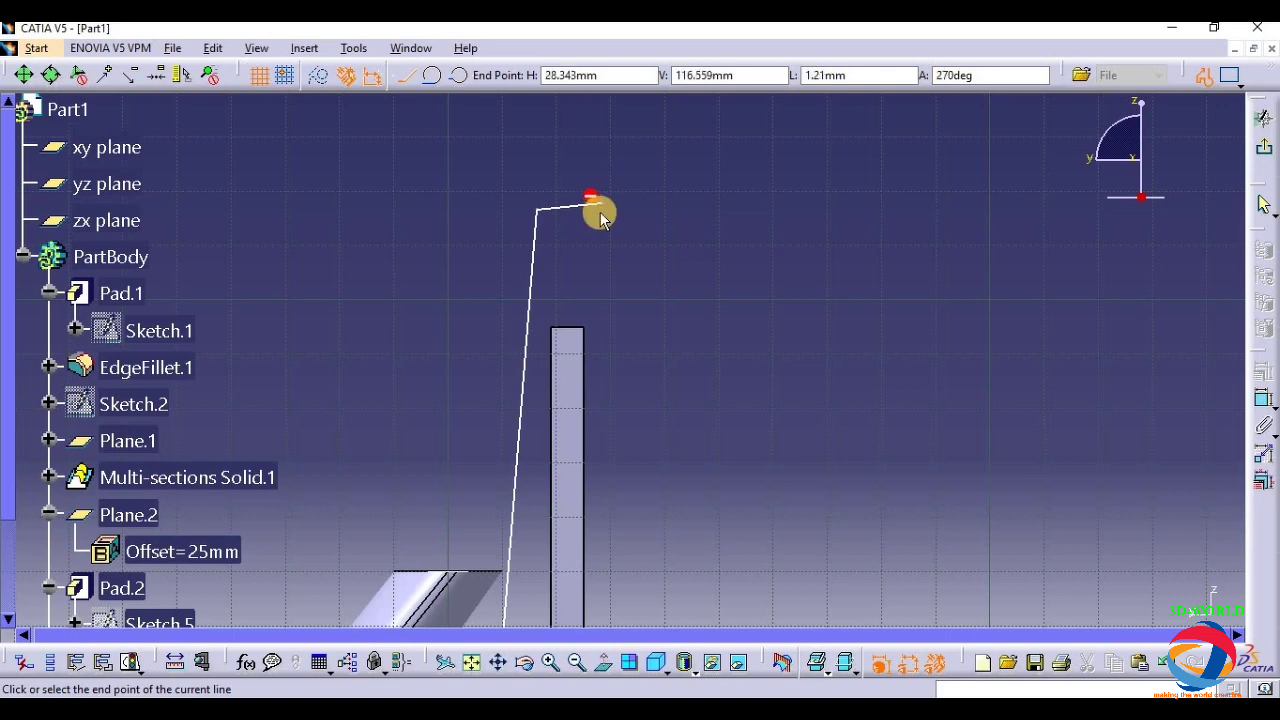
left_click(525, 663)
left_click_drag(634, 414, 655, 470)
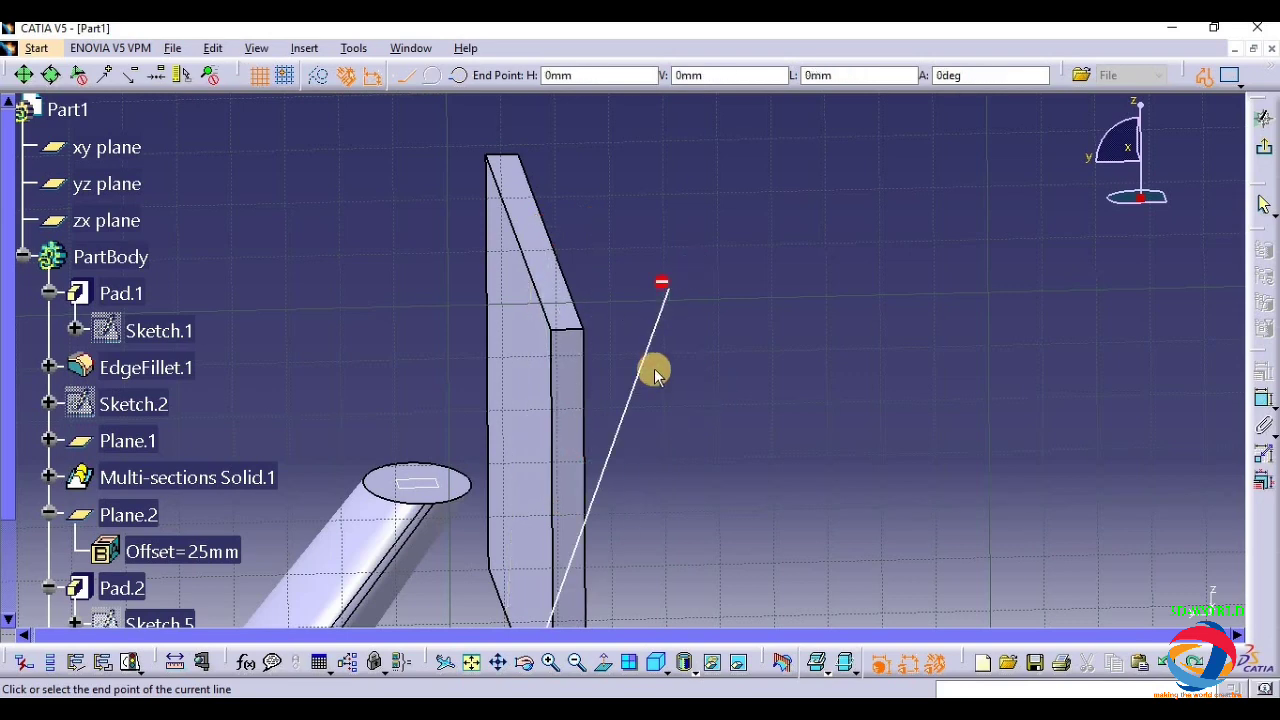
double_click(676, 395)
middle_click_drag(634, 194, 643, 337)
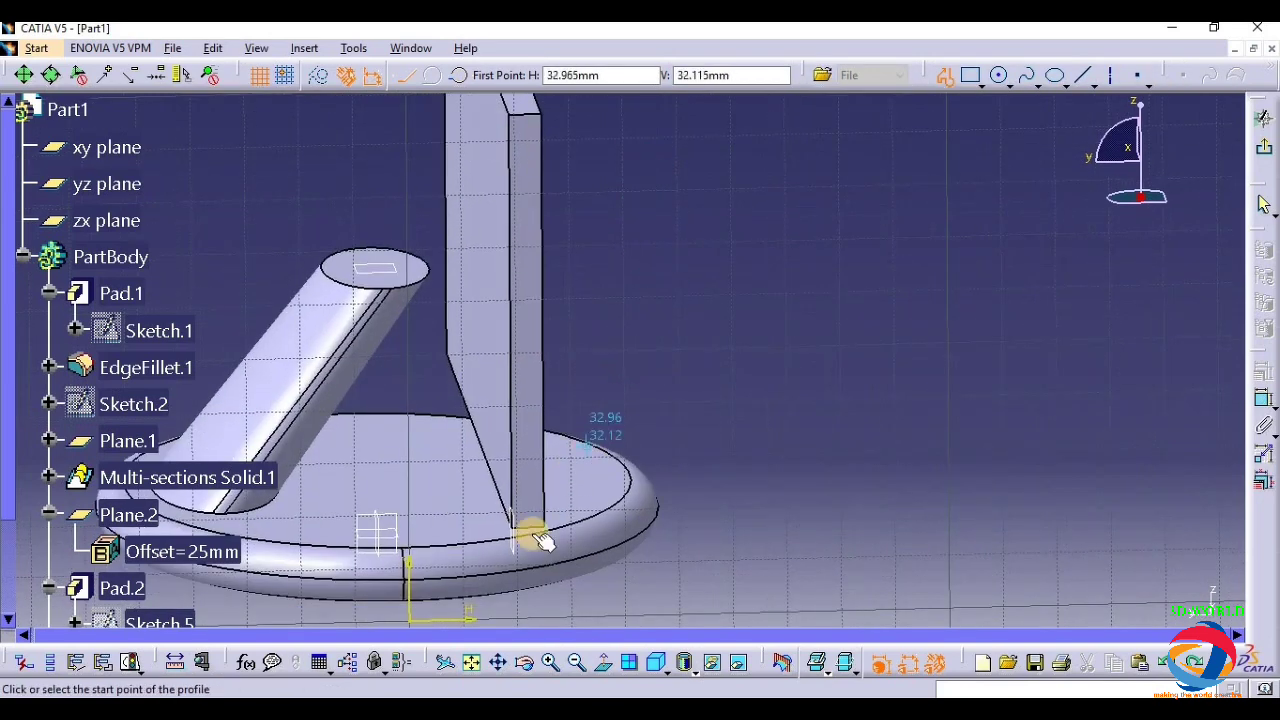
- Draw an open line profile from below the slab, up behind it, across above, slanting to its front upper corner and down into the side face
left_click(524, 662)
left_click_drag(531, 617, 512, 390)
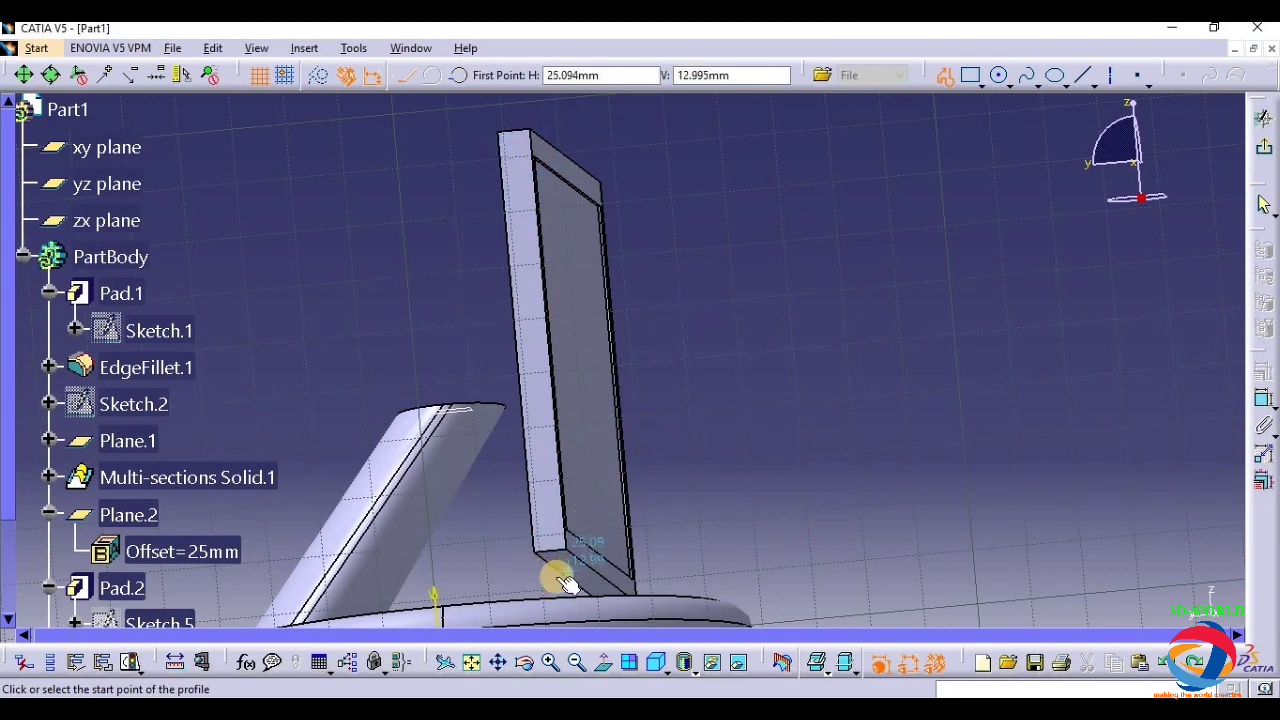
left_click(603, 662)
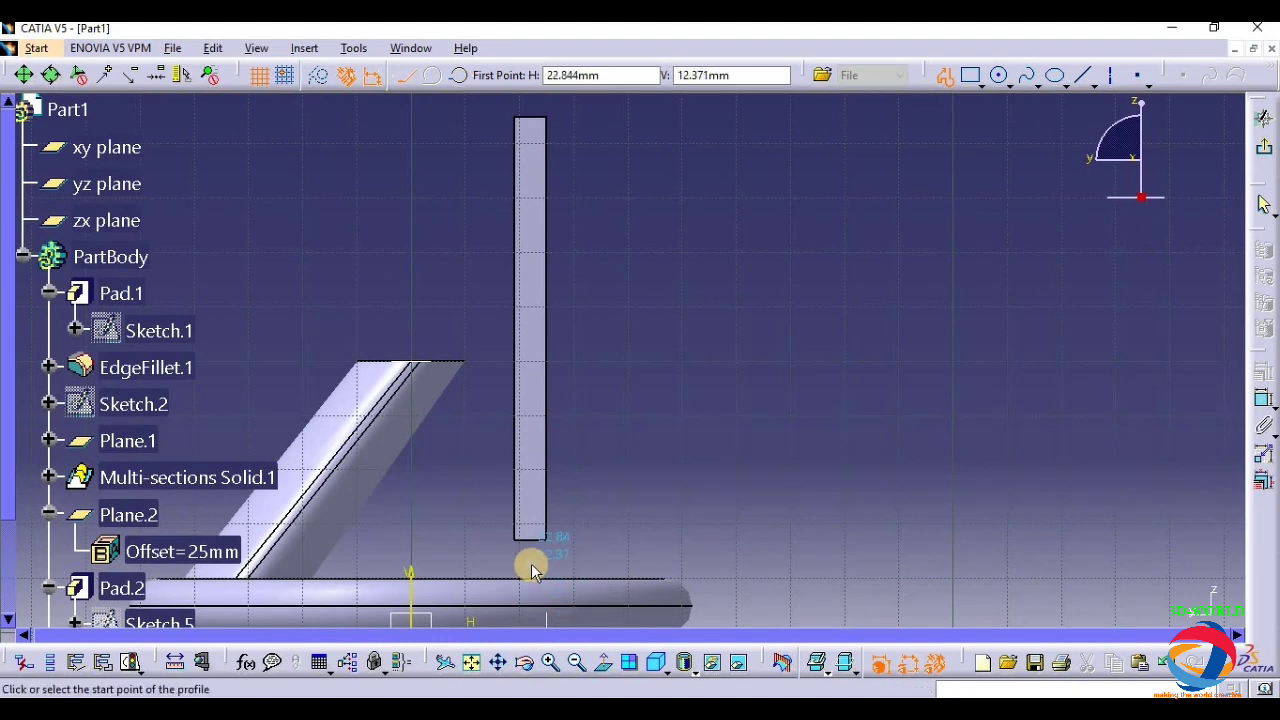
left_click(531, 563)
left_click(480, 563)
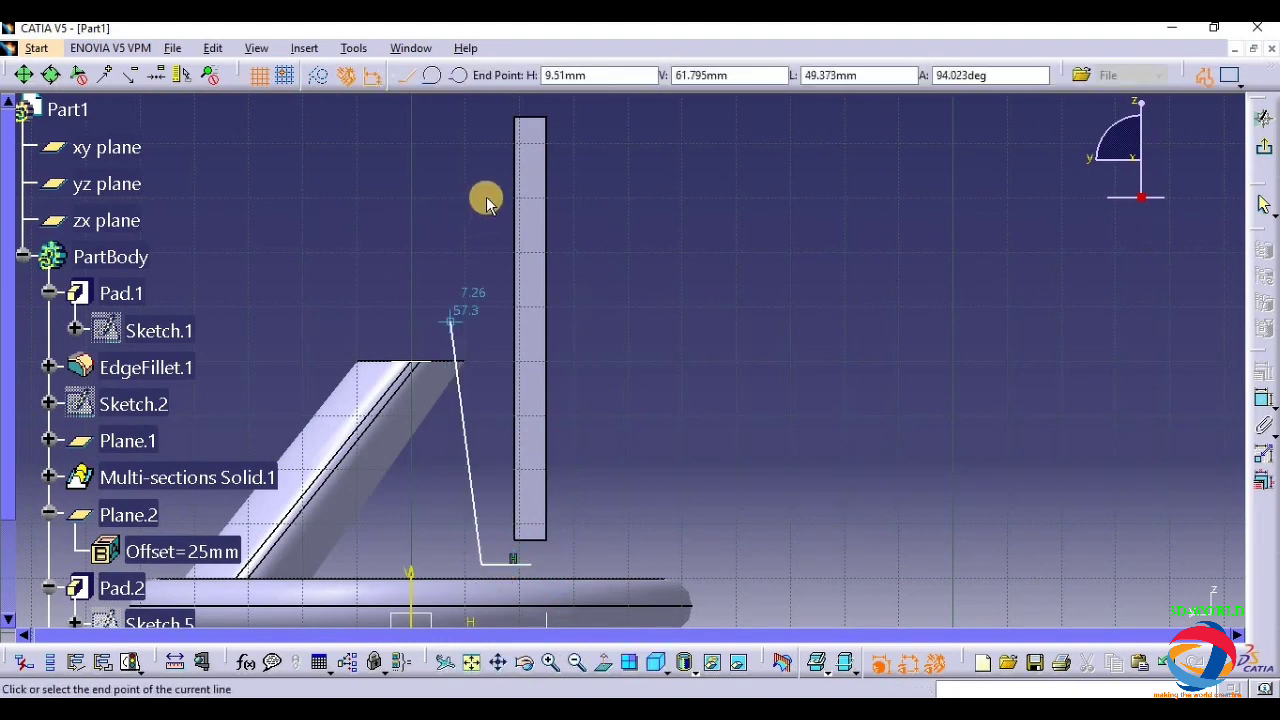
middle_click_drag(466, 306, 435, 522)
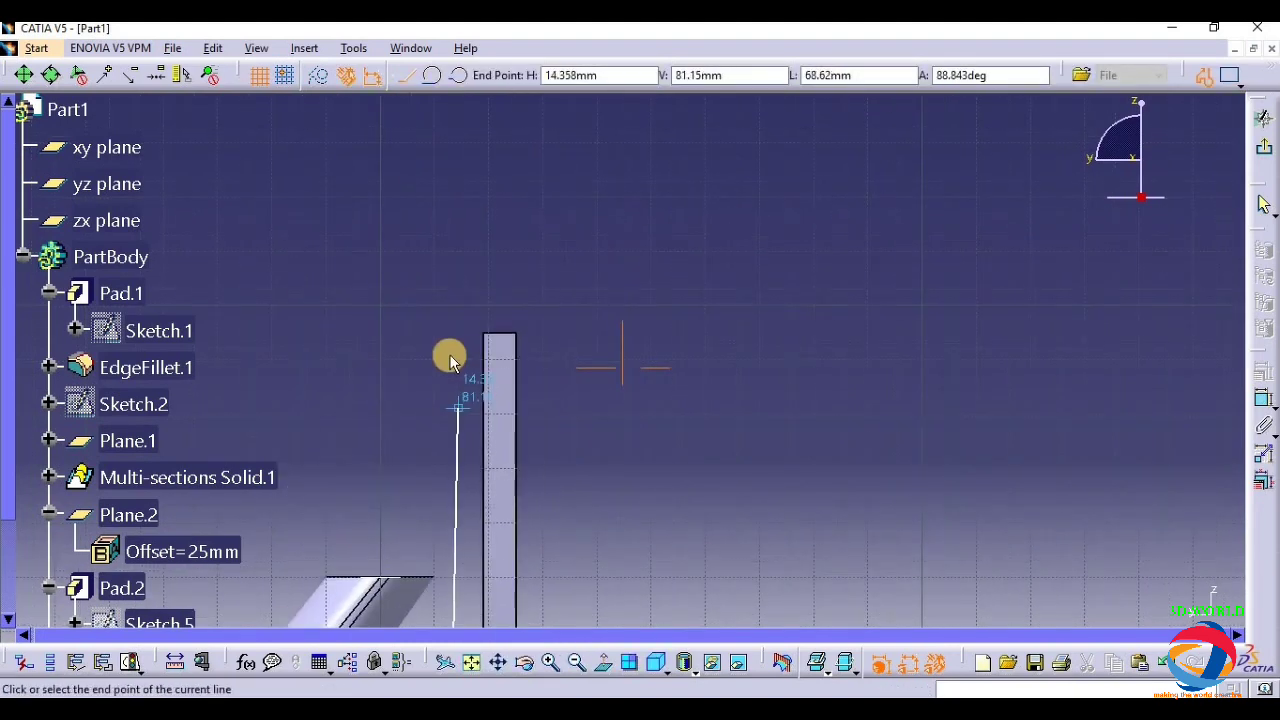
left_click(449, 156)
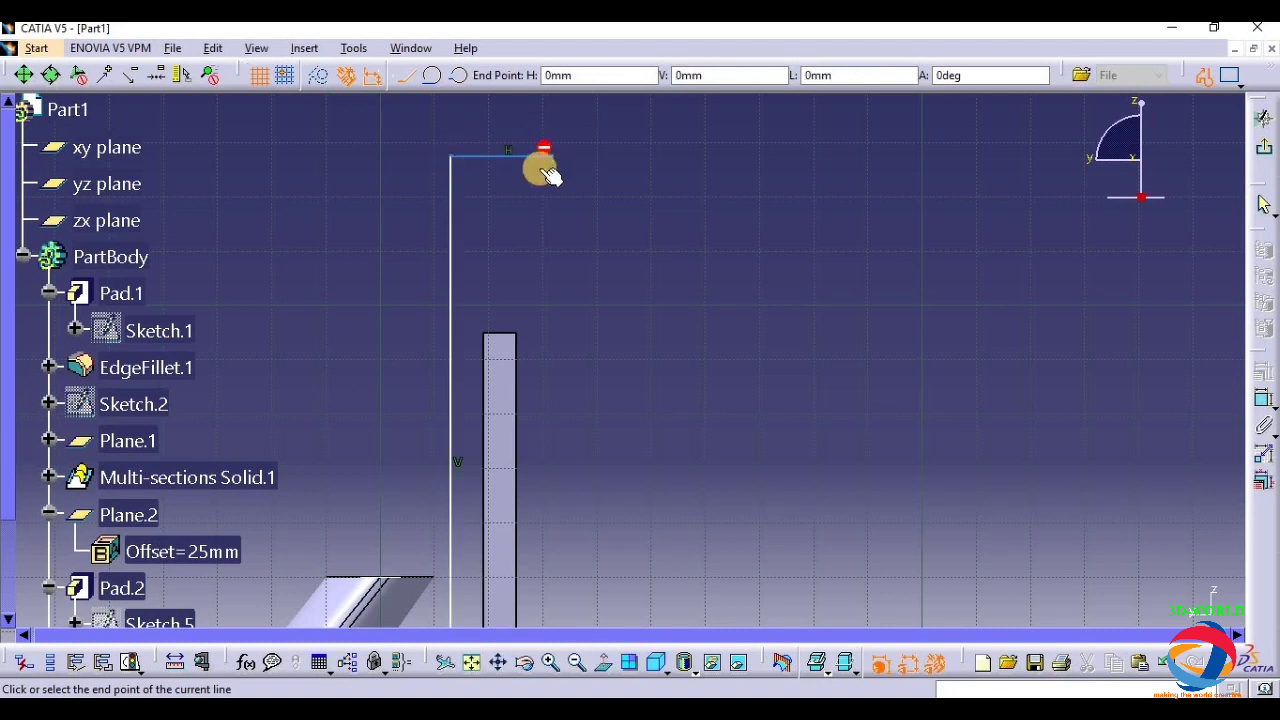
left_click(551, 156)
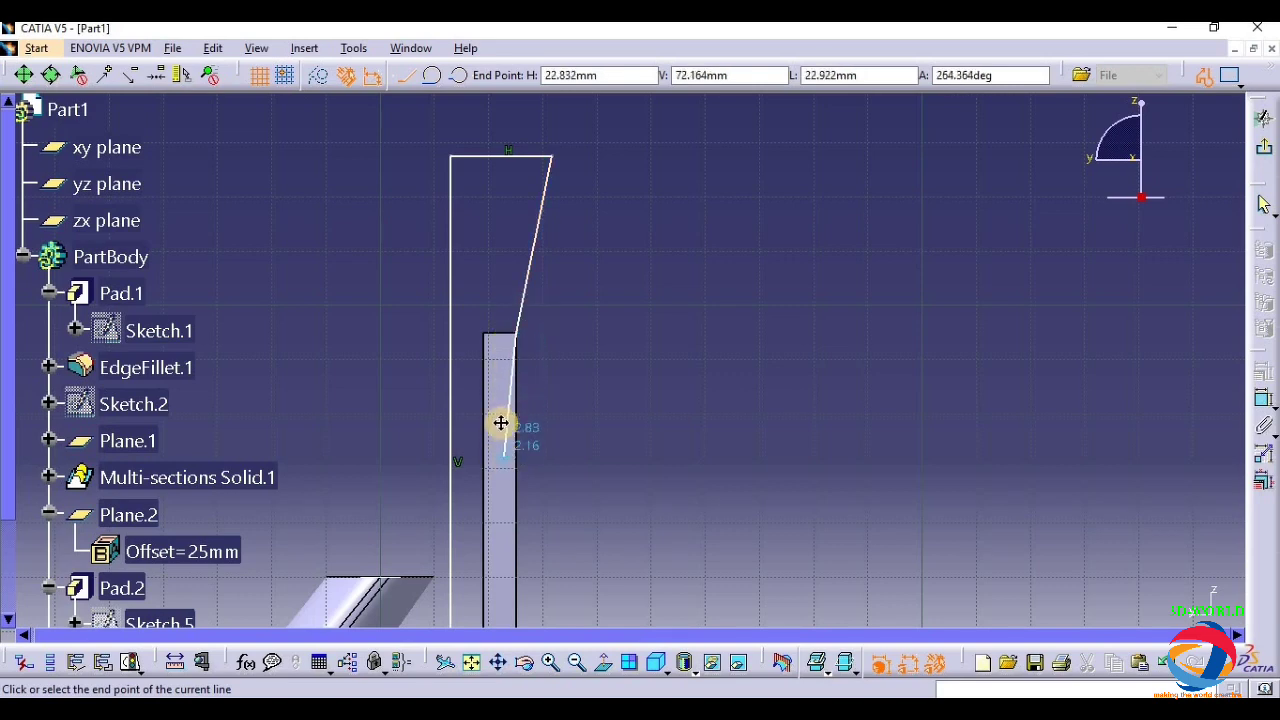
middle_click_drag(503, 423, 537, 222)
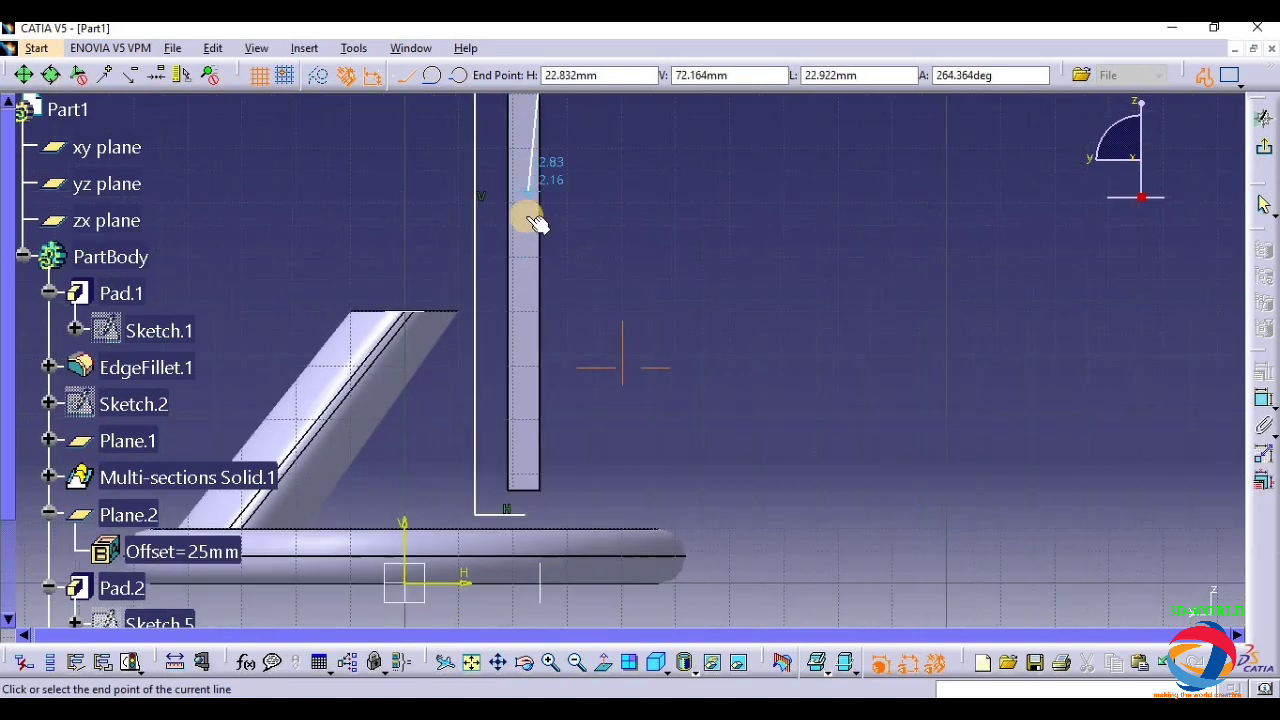
left_click(531, 279)
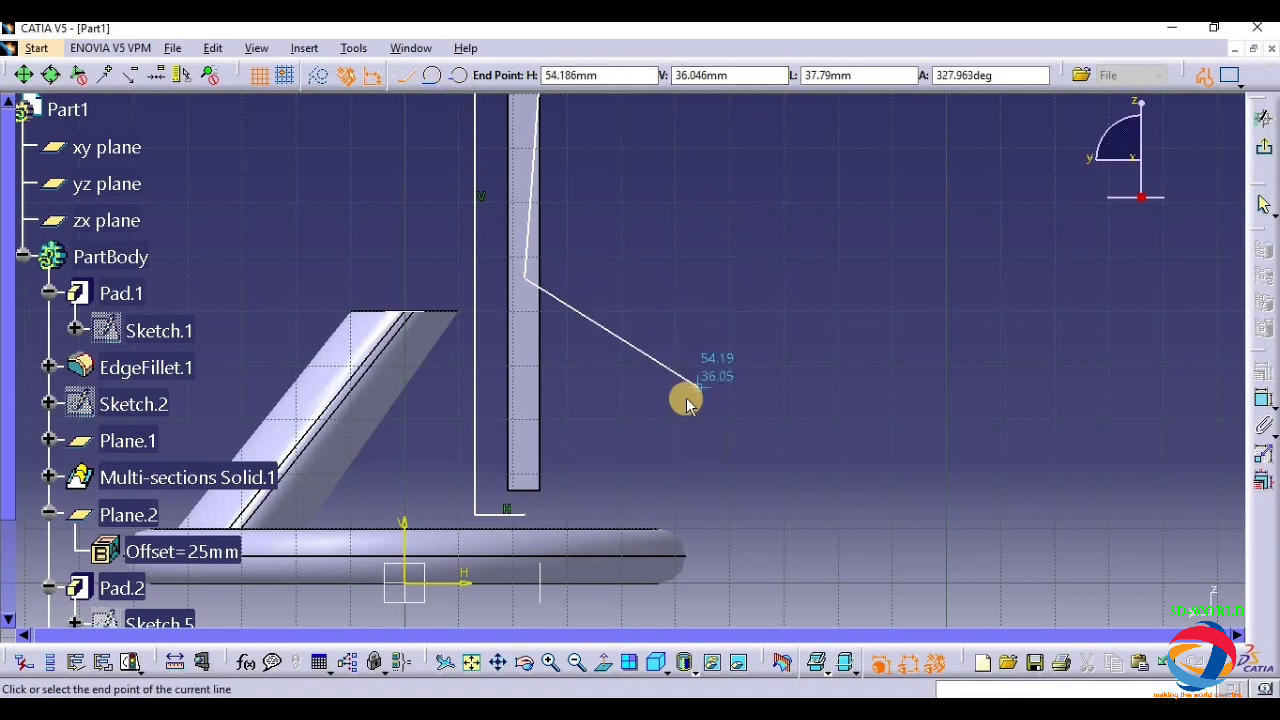
key("Escape")
- Make the profile's bend point coincident with the slab's upper front corner vertex using a Coincidence constraint
middle_click_drag(666, 289, 691, 483)
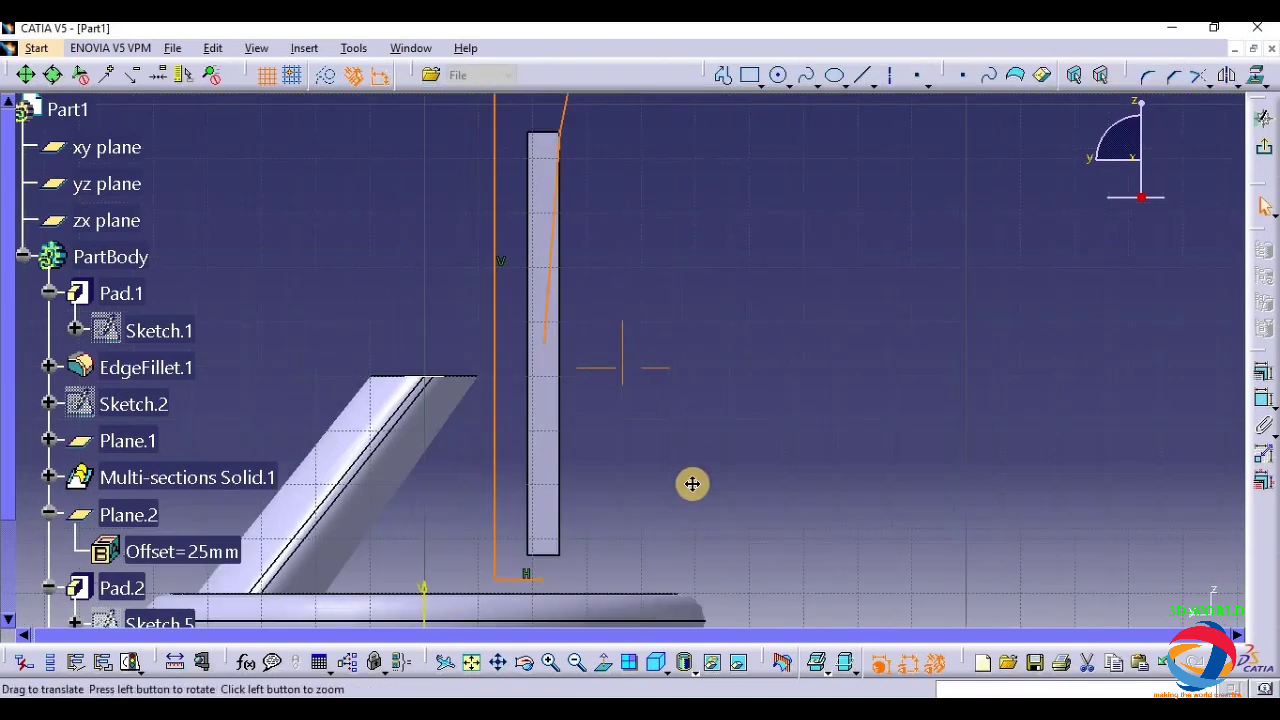
middle_click_drag(689, 134, 706, 251)
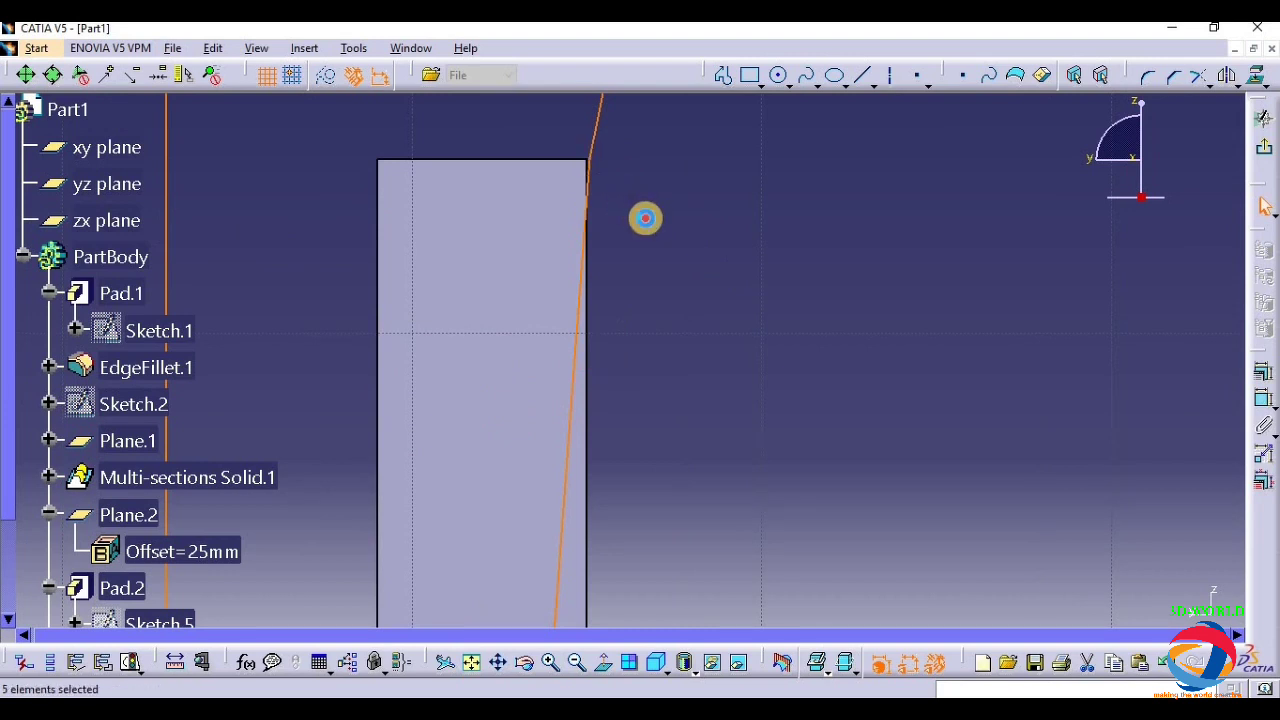
left_click(646, 217)
left_click(596, 166)
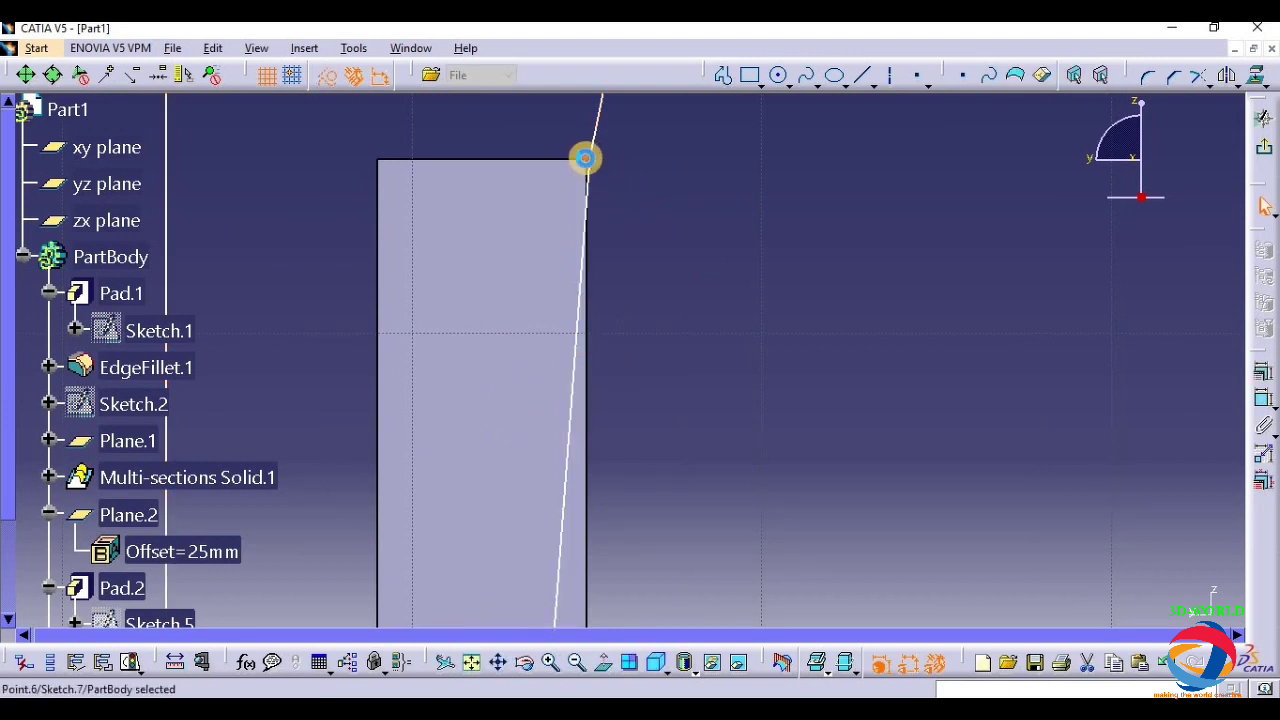
left_click(634, 236)
middle_click_drag(661, 264, 730, 499)
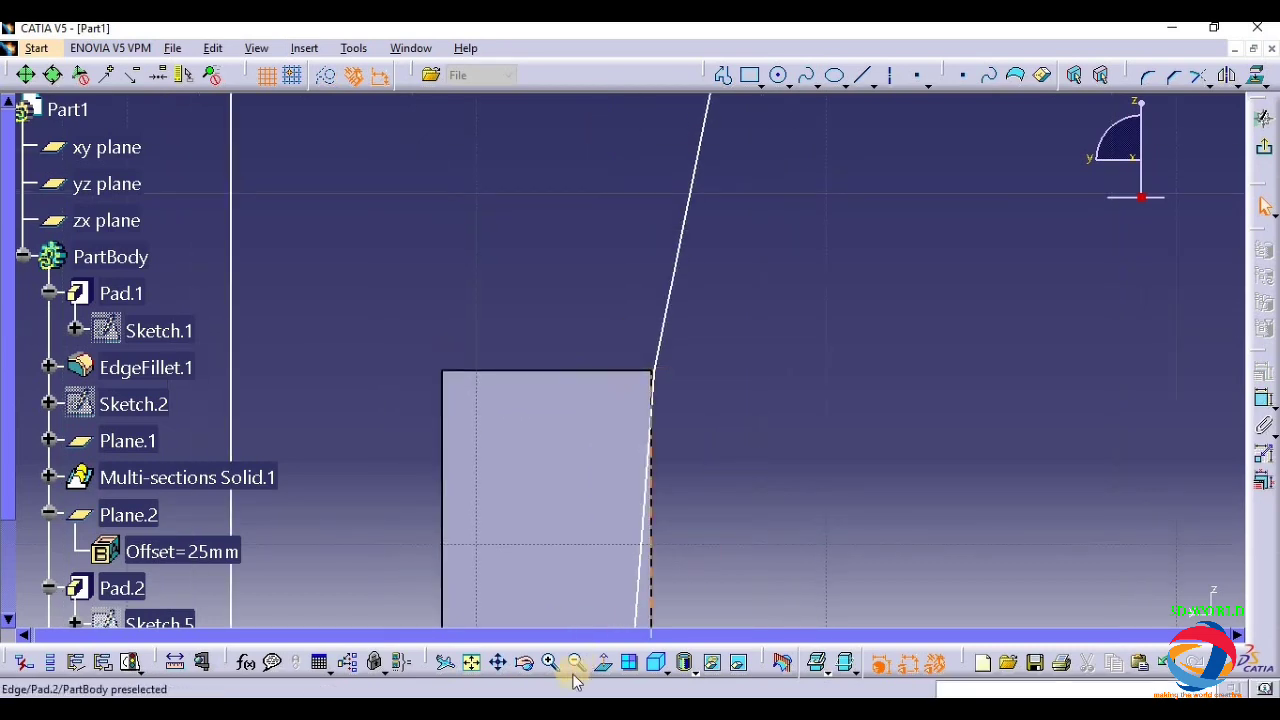
left_click(524, 662)
left_click_drag(572, 445, 663, 380)
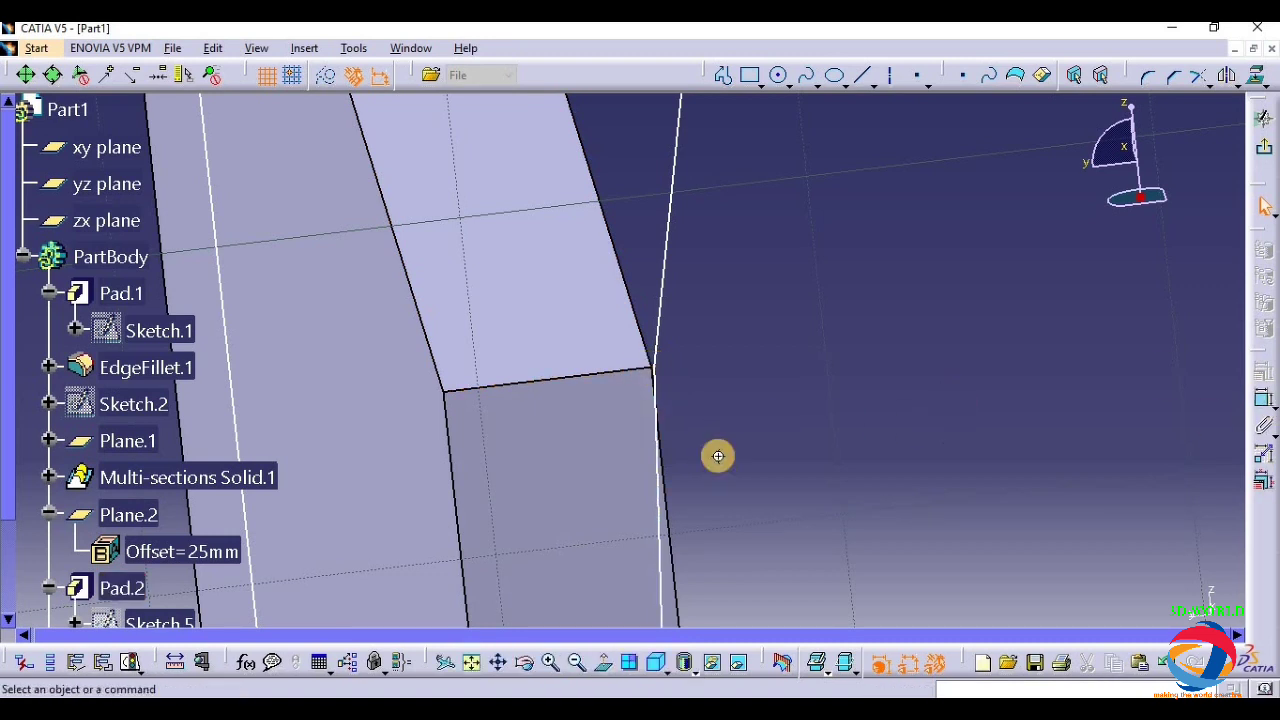
middle_click_drag(718, 456, 786, 315, "ctrl")
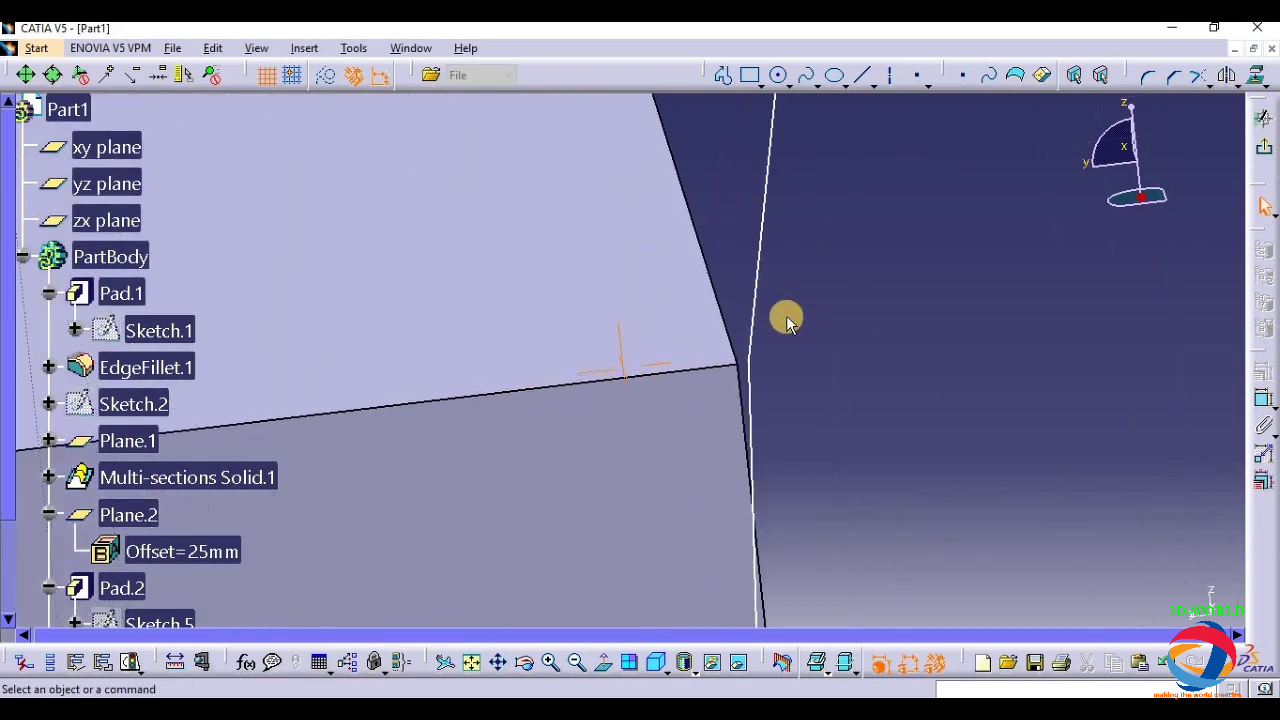
left_click(748, 370)
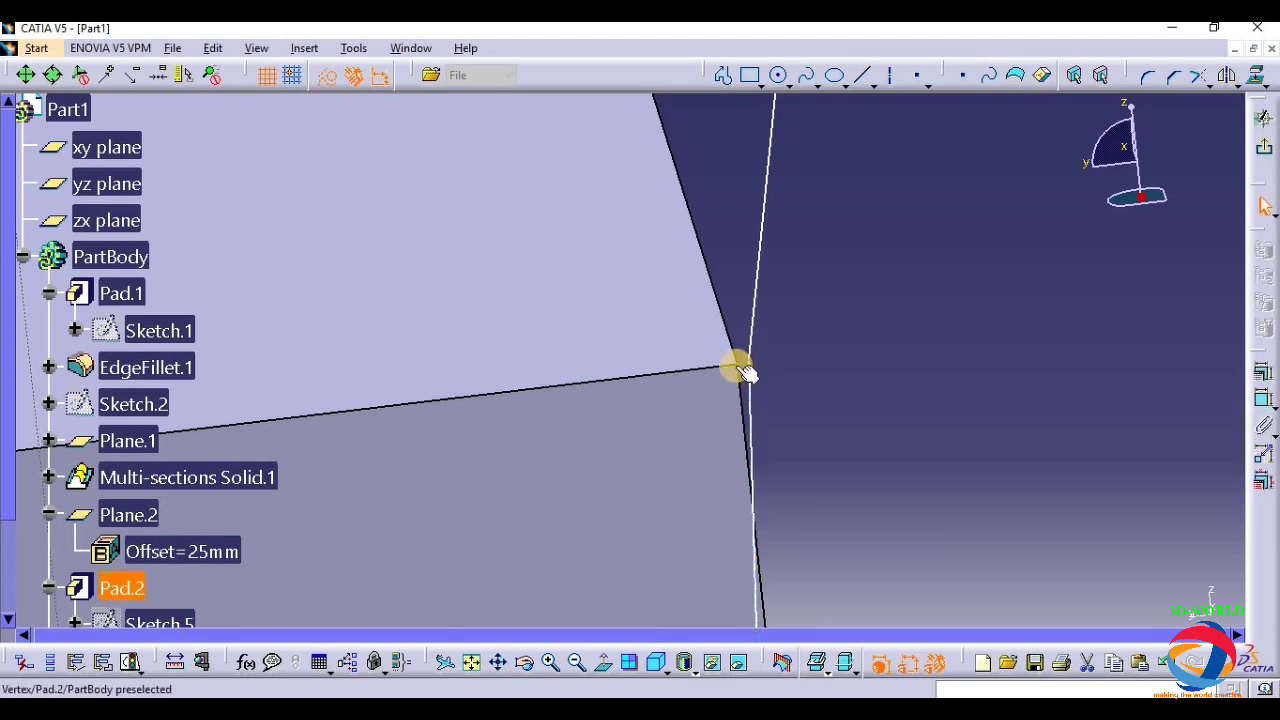
left_click(1263, 372)
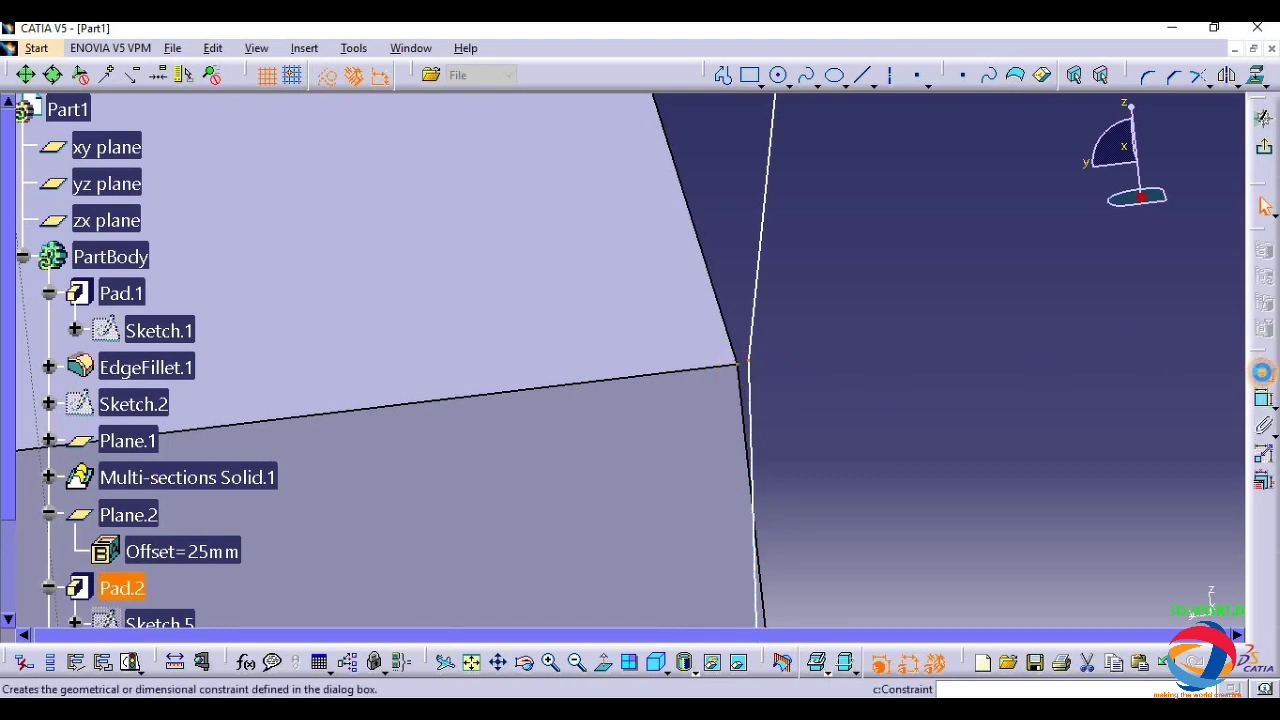
left_click(1175, 436)
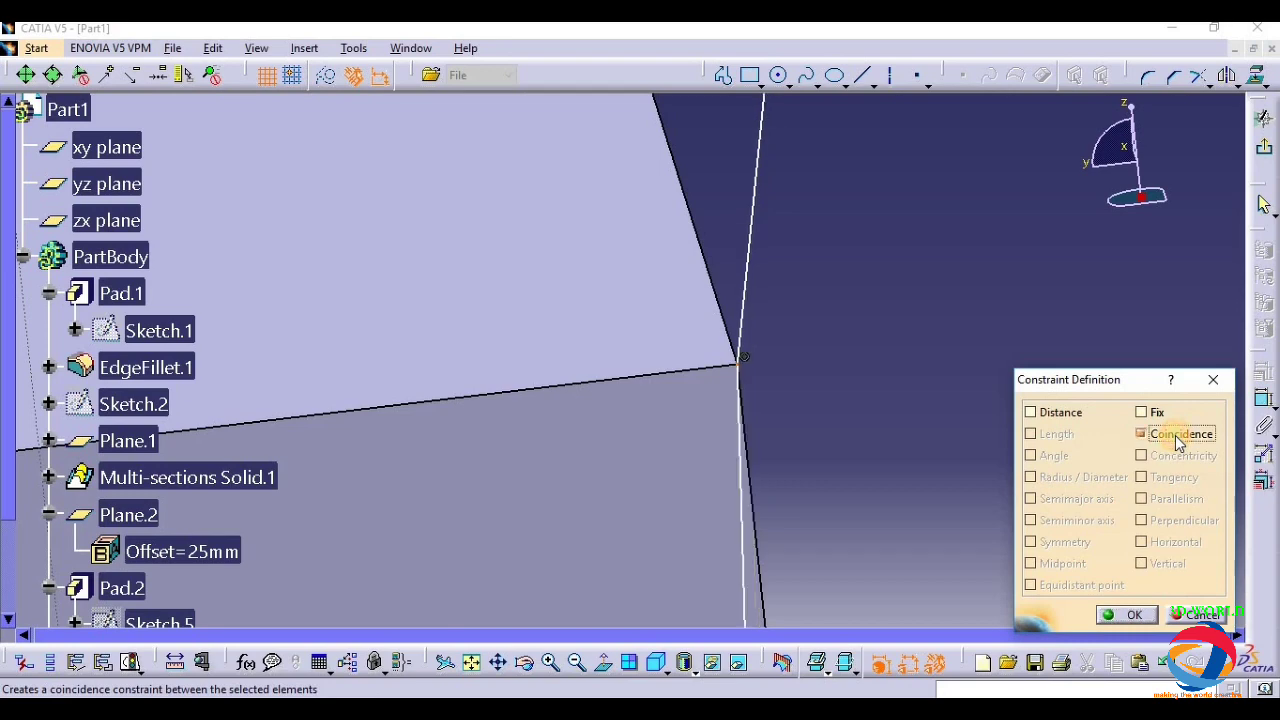
left_click(1128, 610)
- Pull the profile's upper slanted line toward the long vertical line to shorten the segment joining them above the slab
middle_click_drag(1114, 543, 780, 330)
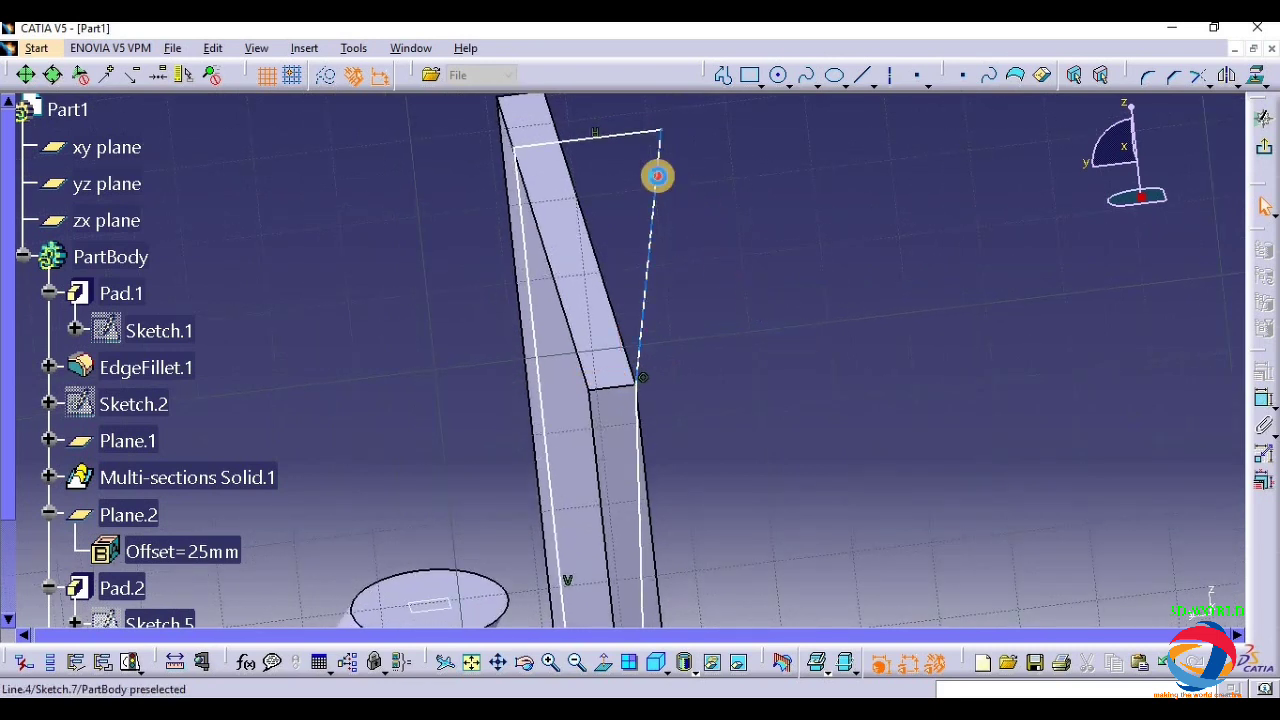
left_click_drag(654, 177, 537, 205)
left_click(535, 206)
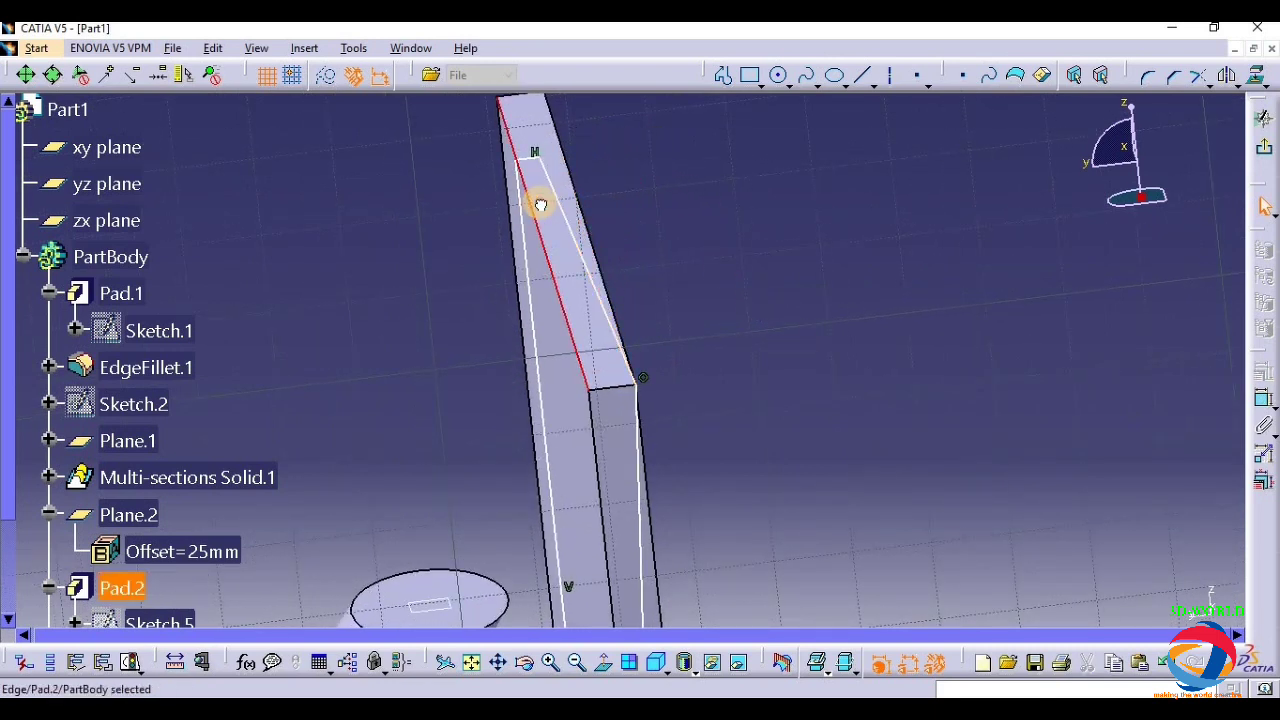
left_click(565, 202)
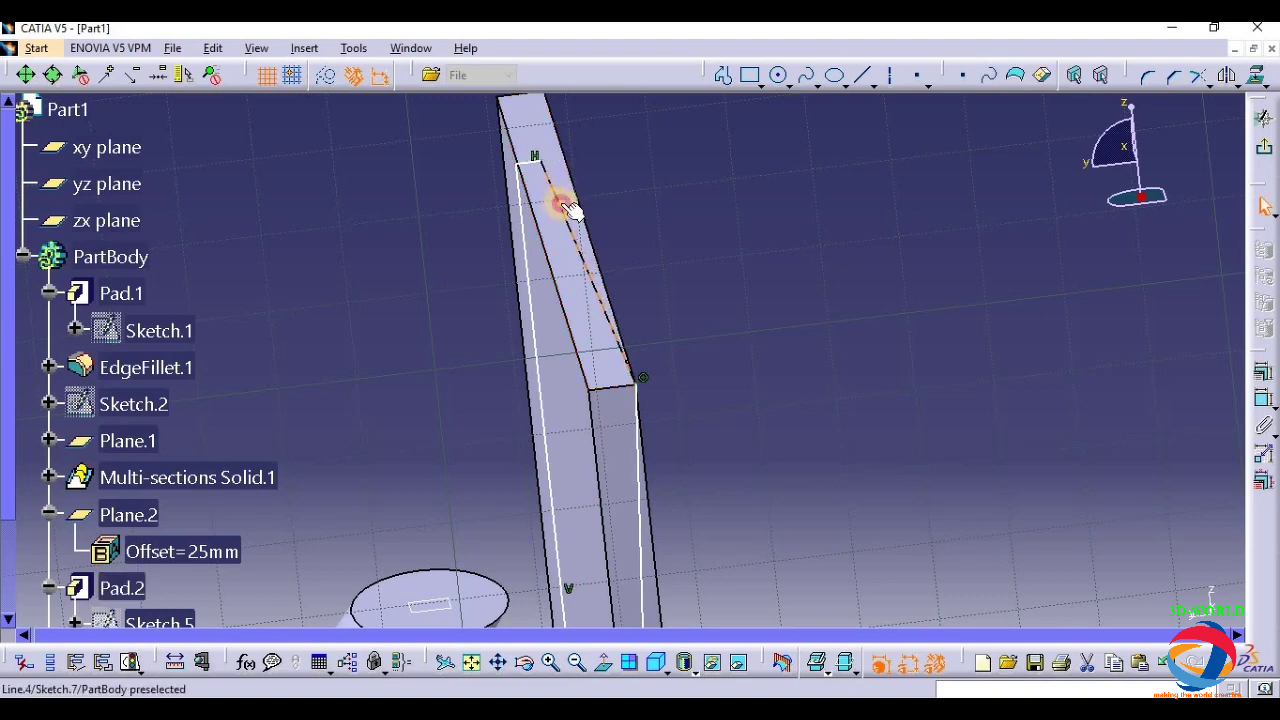
left_click(566, 207)
- Raise the profile's short top line slightly while keeping the slanted line attached to the slab's corner
mouse_move(776, 347)
middle_mouse_down()
mouse_move(763, 269)
mouse_move(826, 388)
mouse_move(731, 457)
middle_mouse_up()
left_click(497, 662)
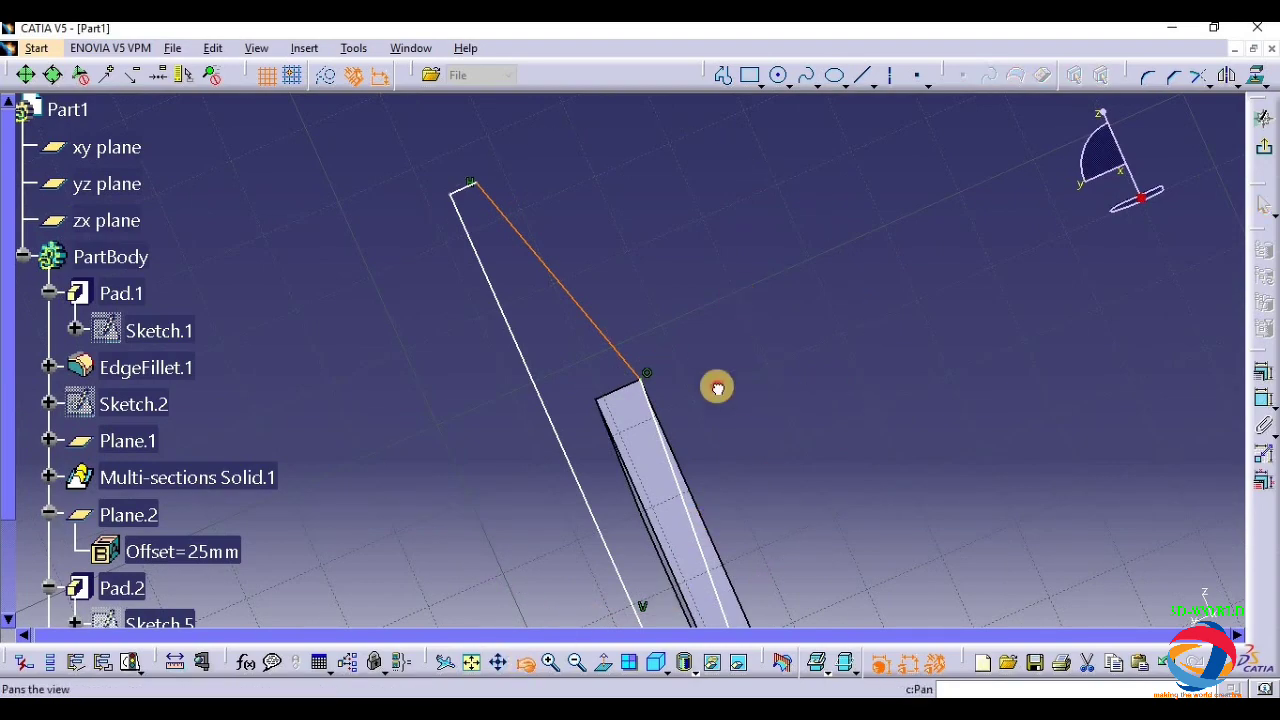
middle_click_drag(717, 388, 720, 440)
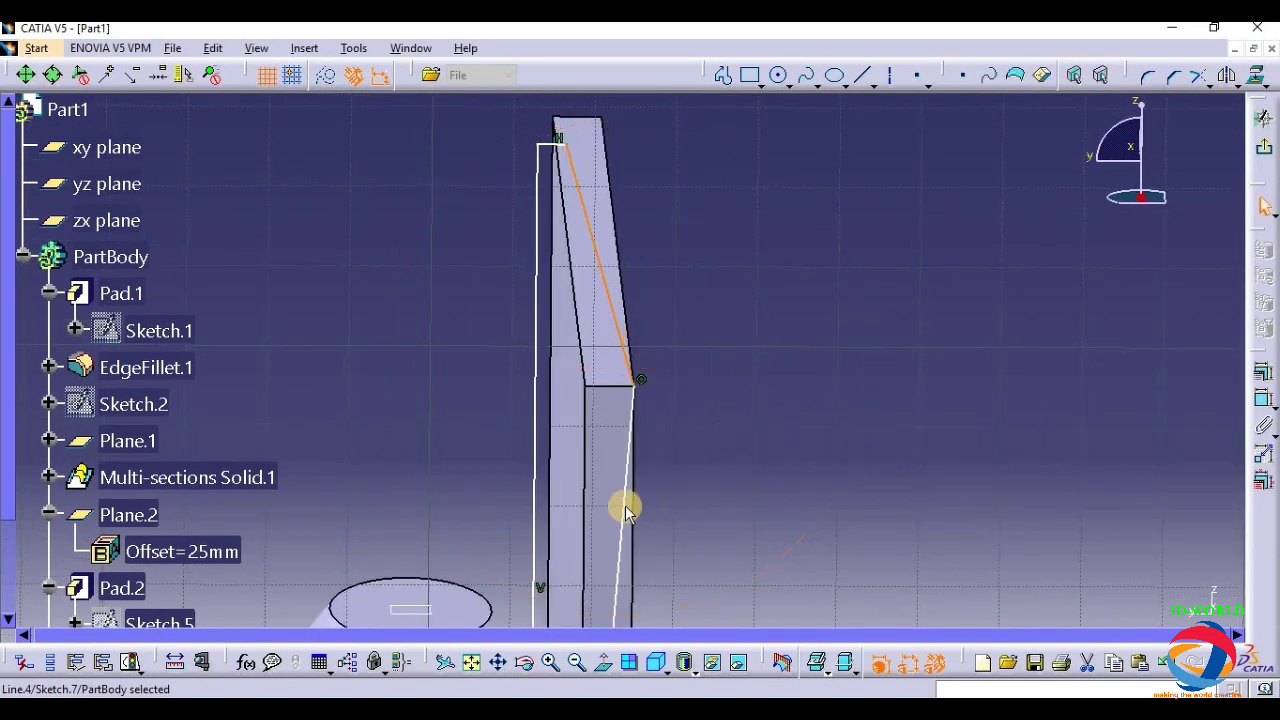
middle_click_drag(594, 477, 608, 528)
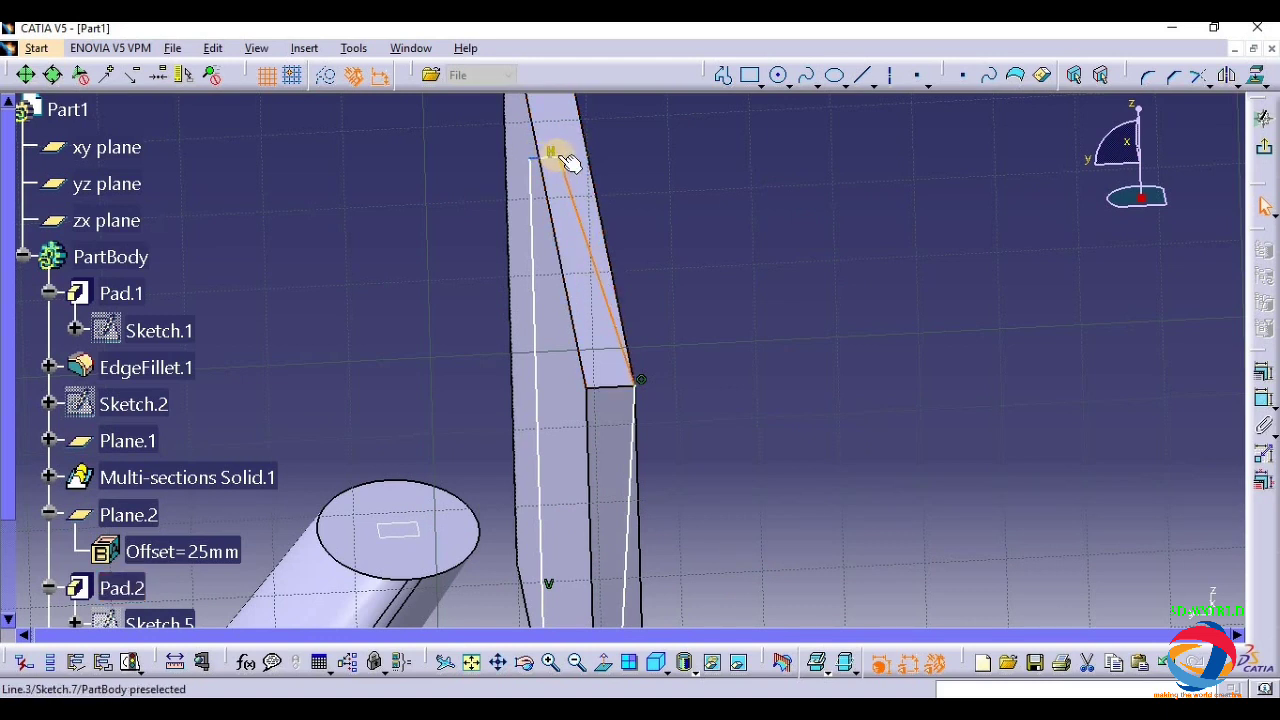
left_click_drag(571, 156, 564, 152)
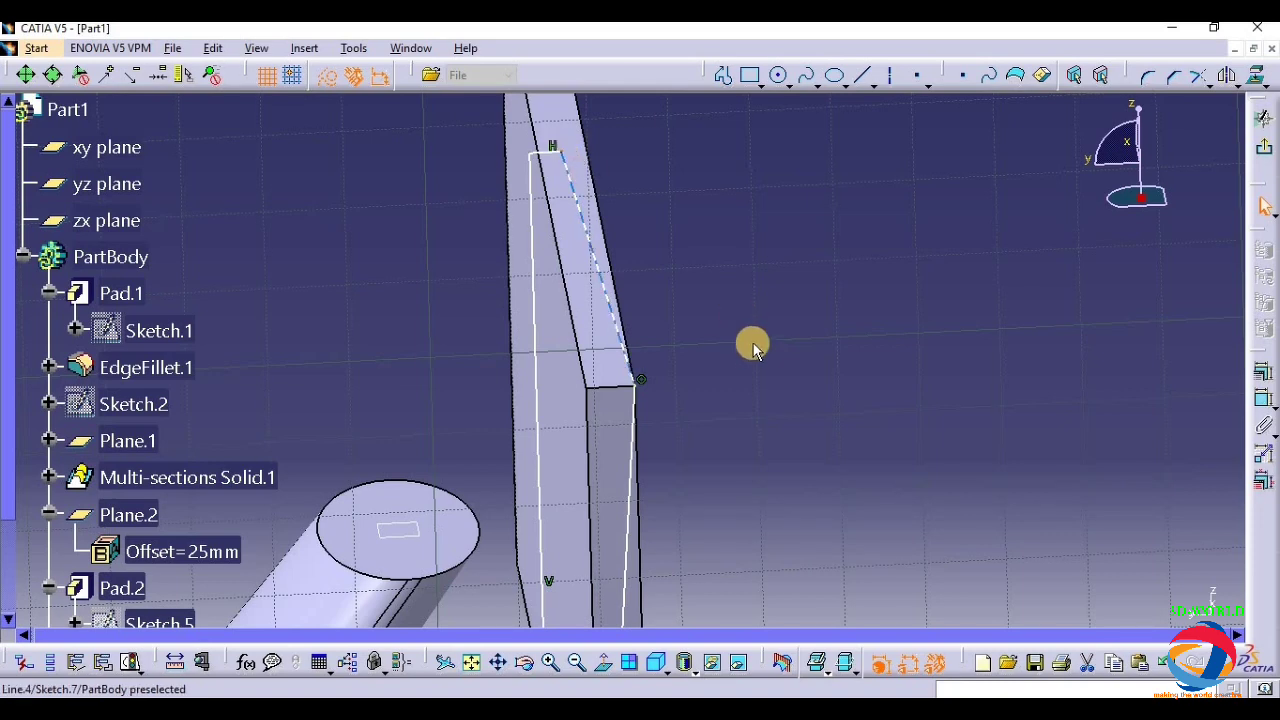
middle_click_drag(748, 300, 648, 305)
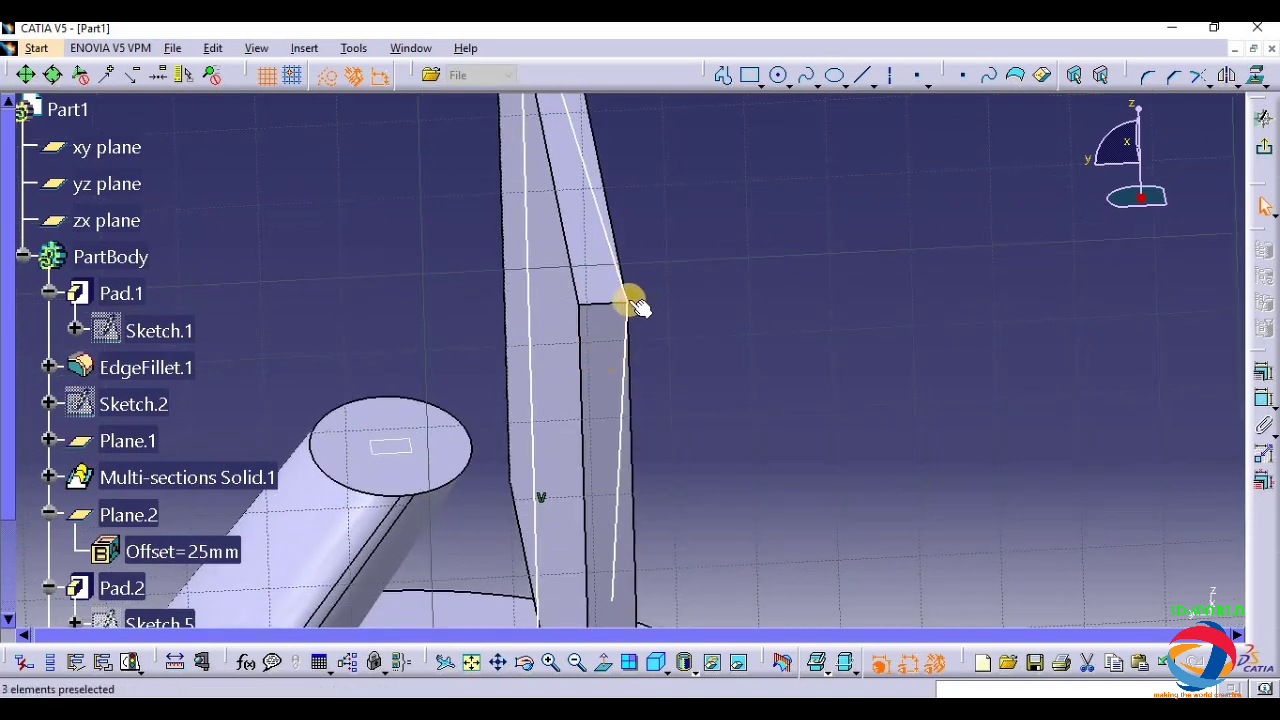
- Delete the coincidence constraint at the slab's upper front corner and shift the profile's bend point and front line slightly inward
left_click_drag(611, 302, 628, 299)
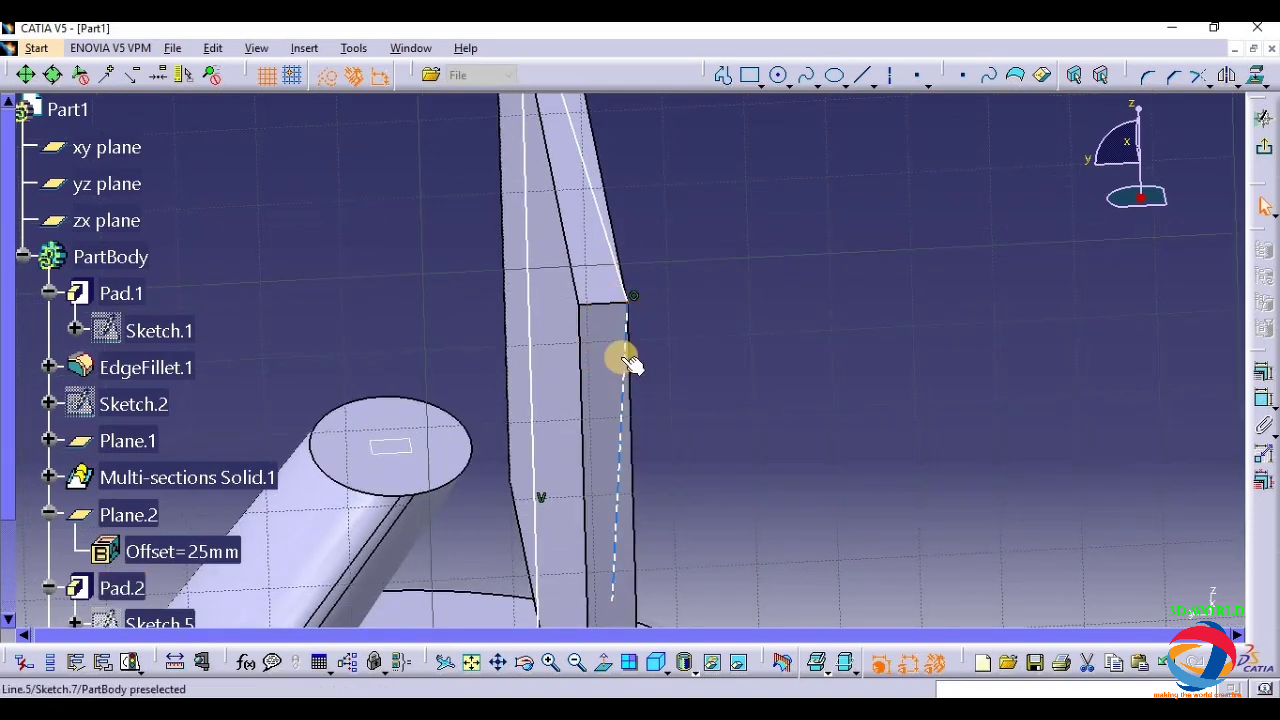
left_click_drag(626, 358, 615, 355)
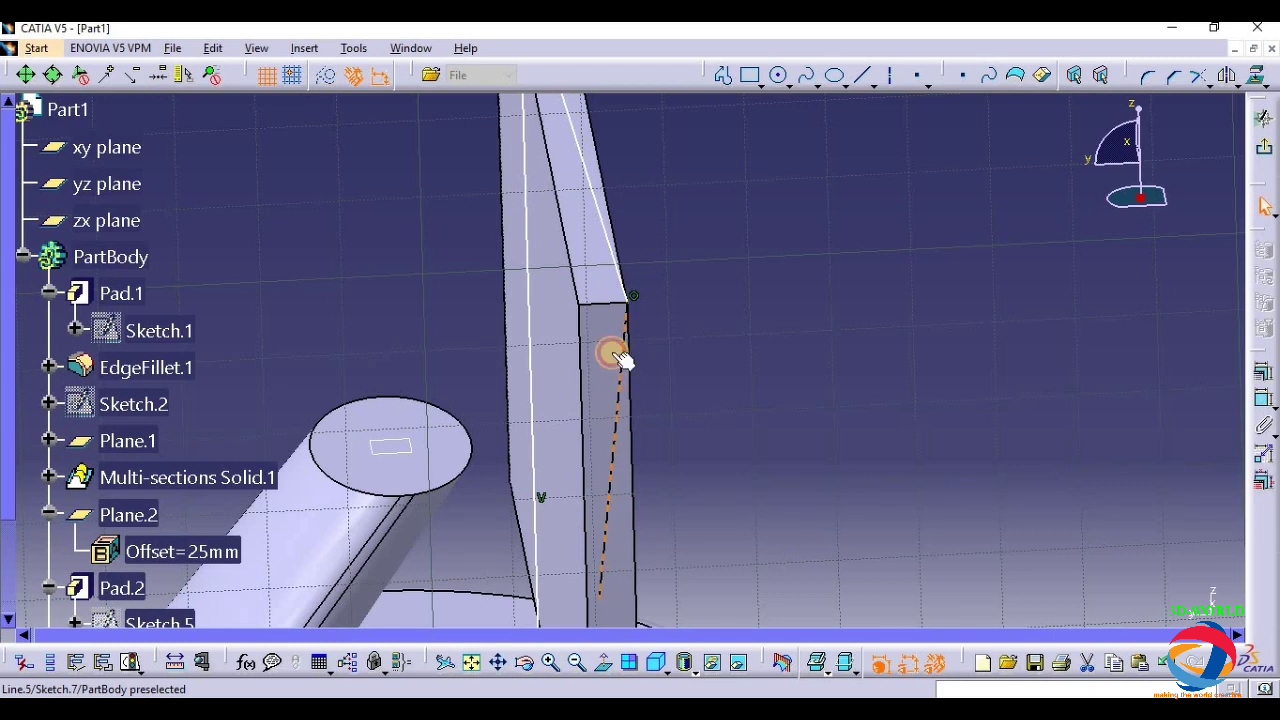
left_click(617, 358)
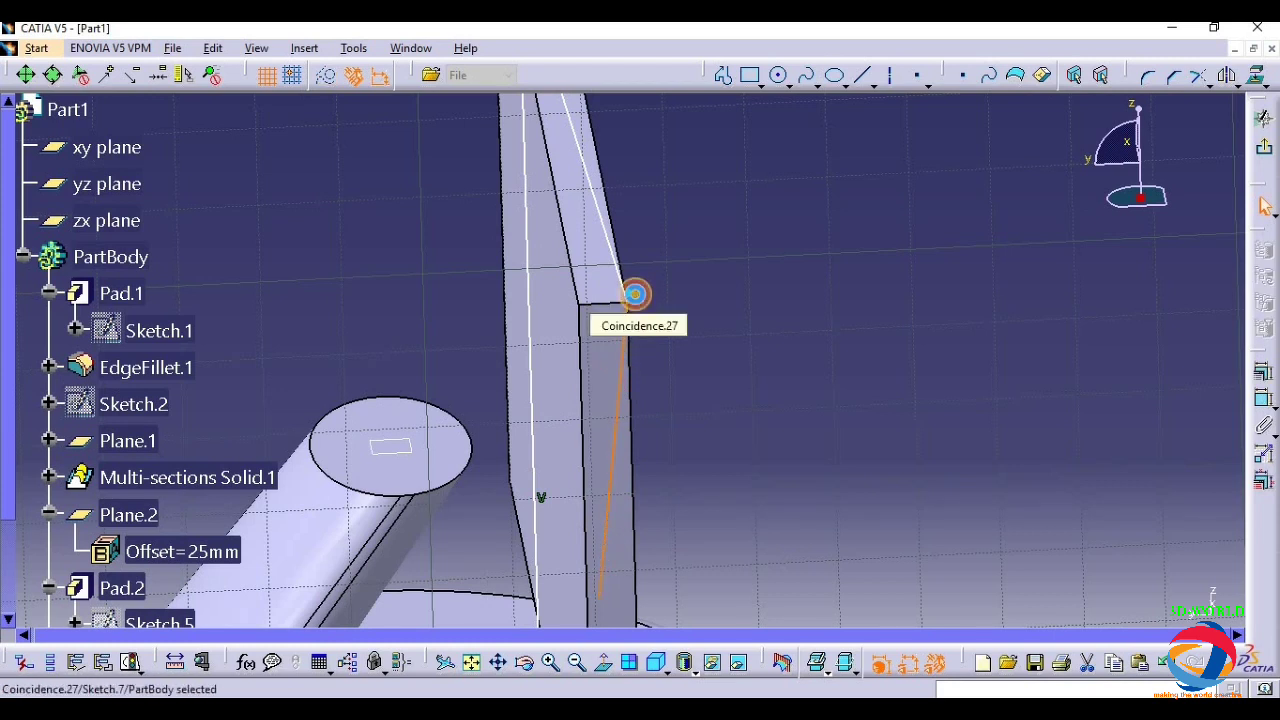
left_click(636, 298)
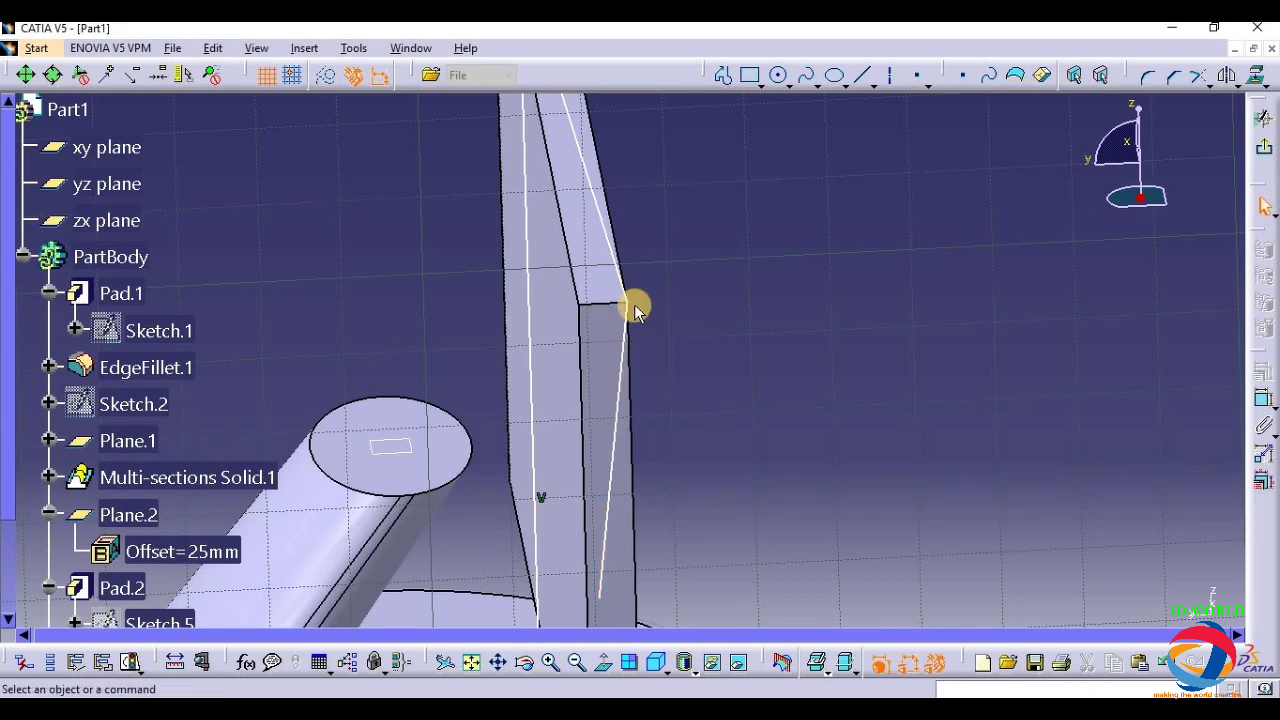
left_click_drag(626, 301, 621, 304)
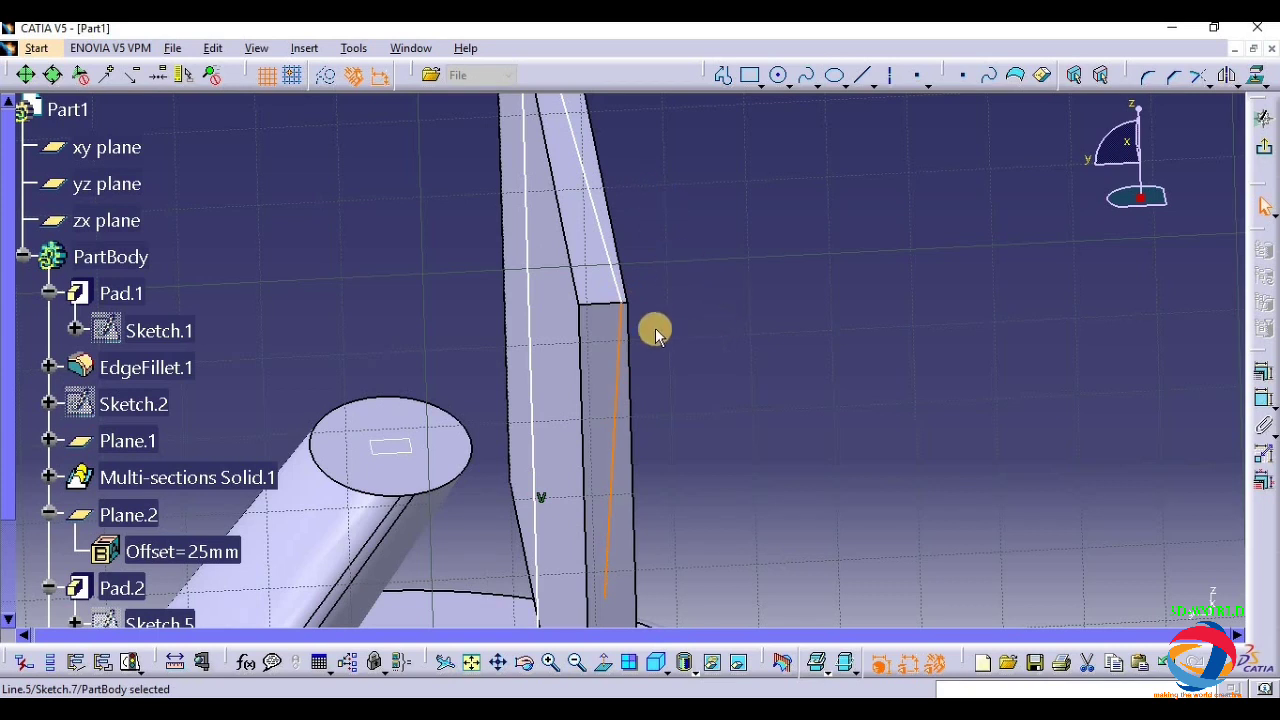
left_click(622, 285)
- Move the lower endpoint of the profile's front line slightly toward the slab's front edge, keeping it within the side face
middle_click_drag(794, 363, 780, 300)
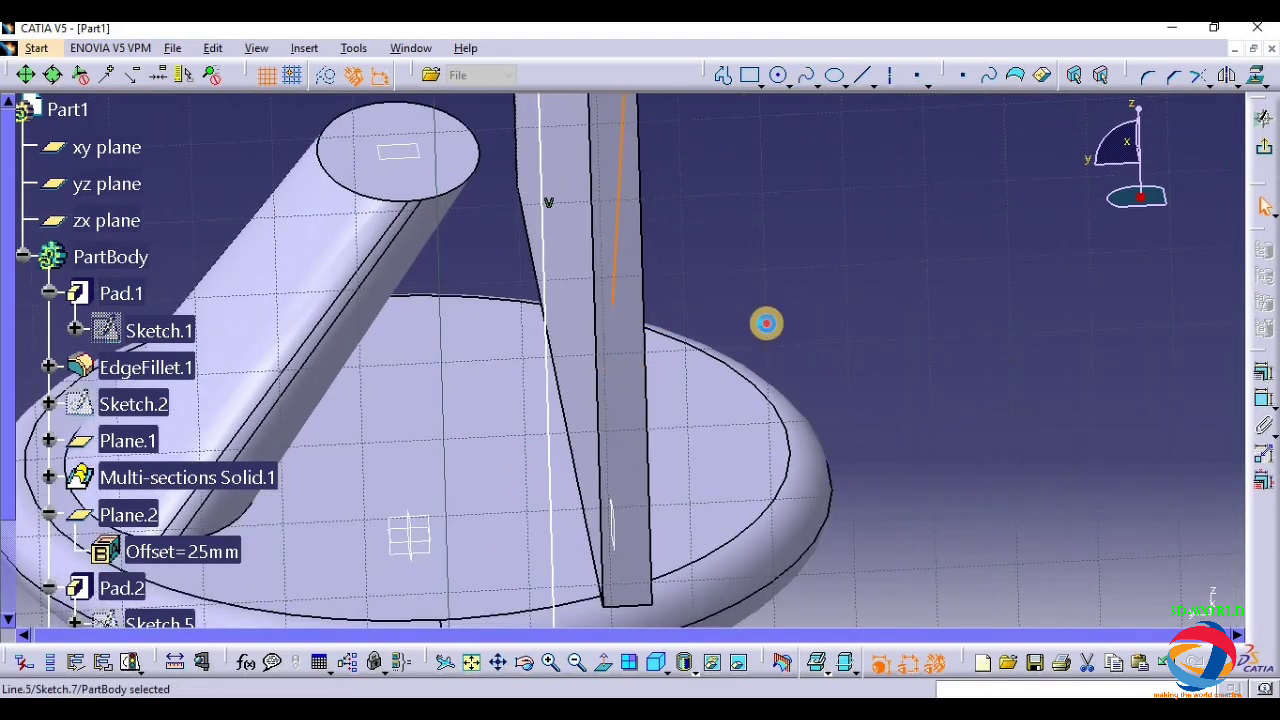
left_click(766, 322)
left_click(611, 305)
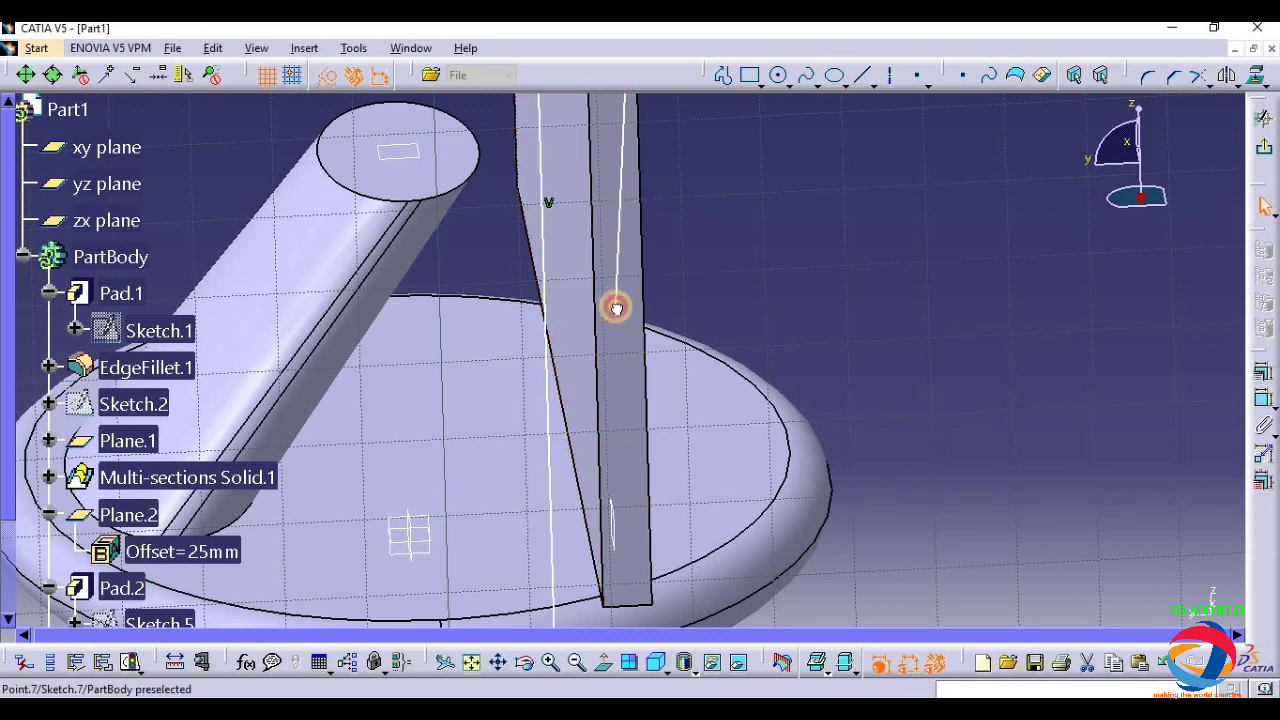
middle_click_drag(686, 223, 675, 505)
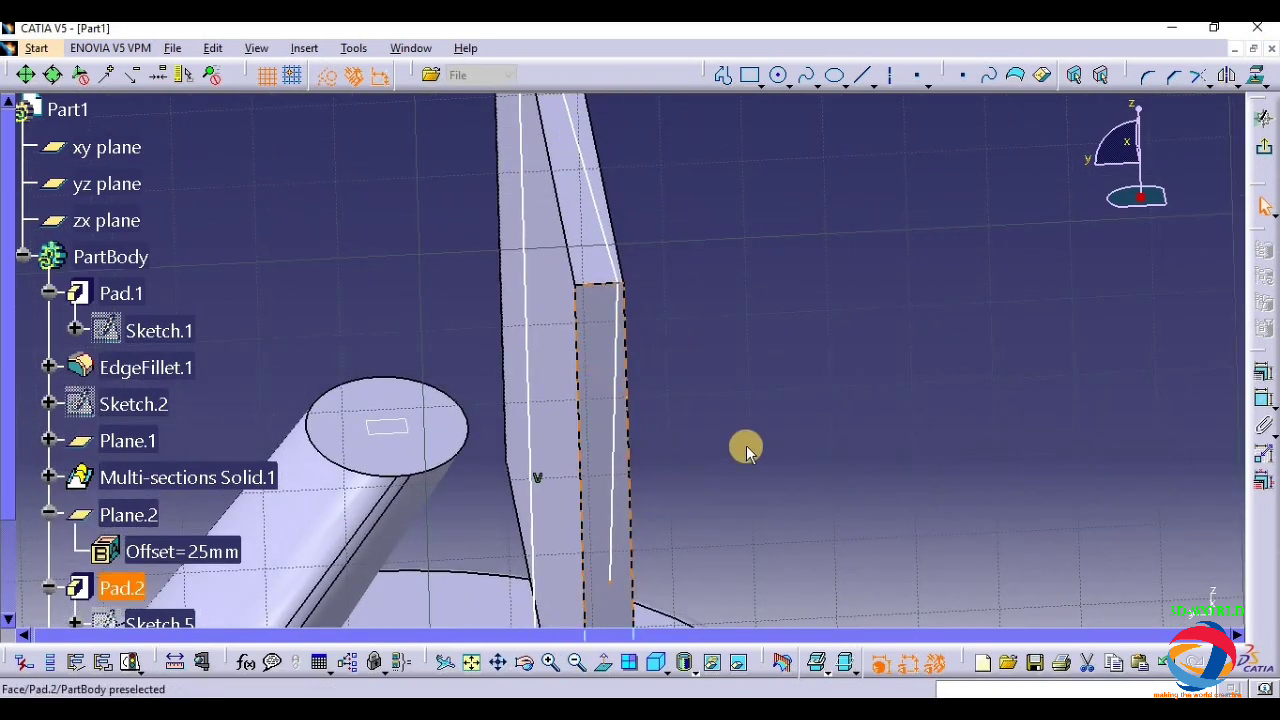
- Draw a five-point spline from the front line's lower endpoint, curving backward down the side face and ending at the slab's bottom edge
middle_click_drag(743, 449, 780, 130)
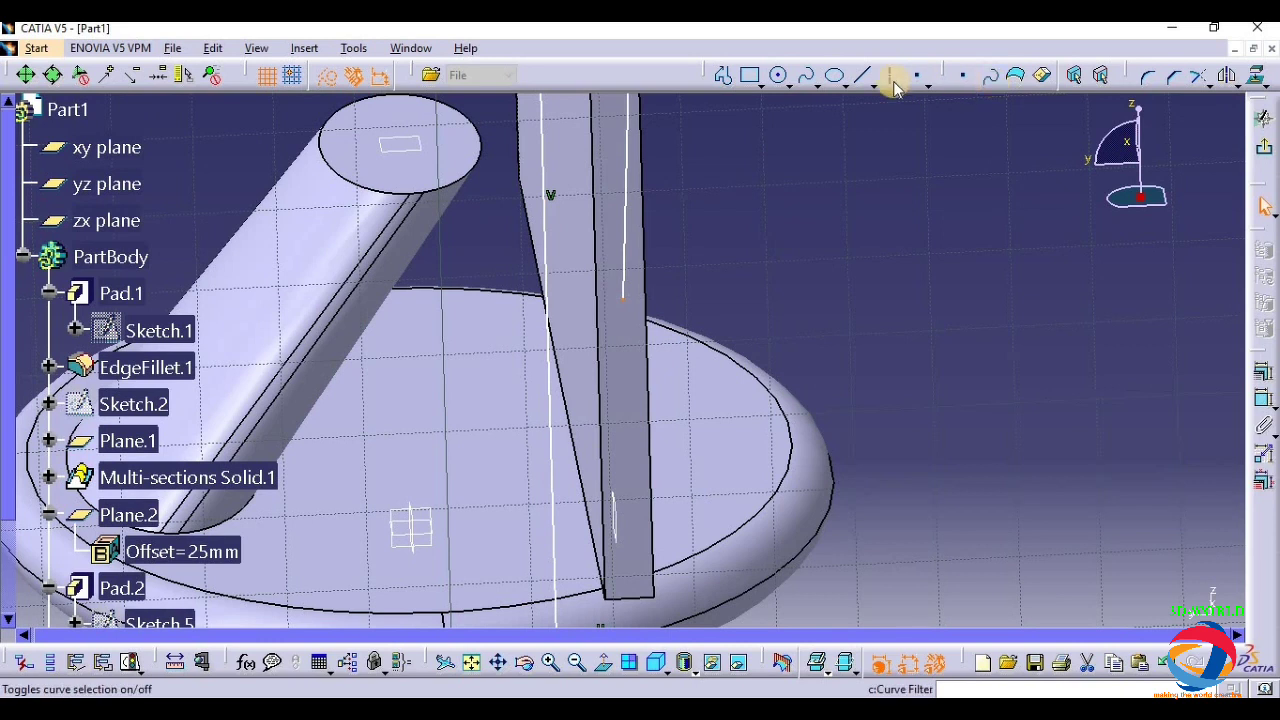
left_click(806, 76)
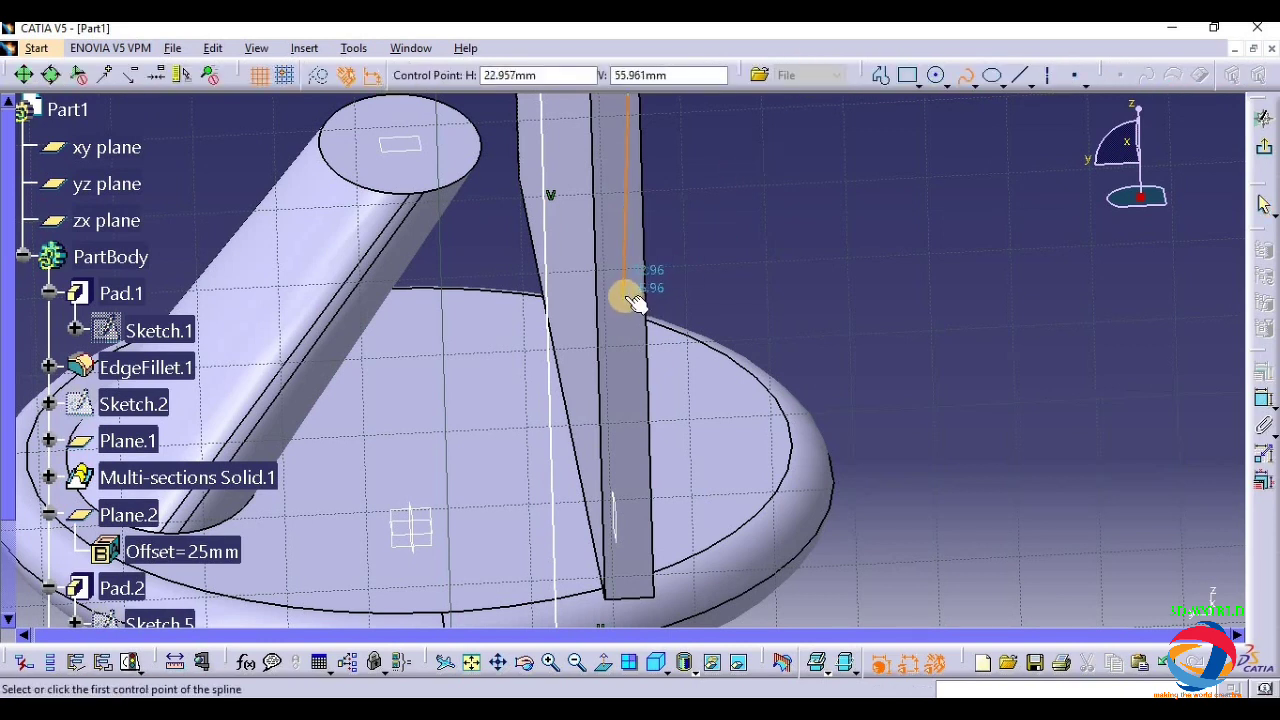
left_click(621, 299)
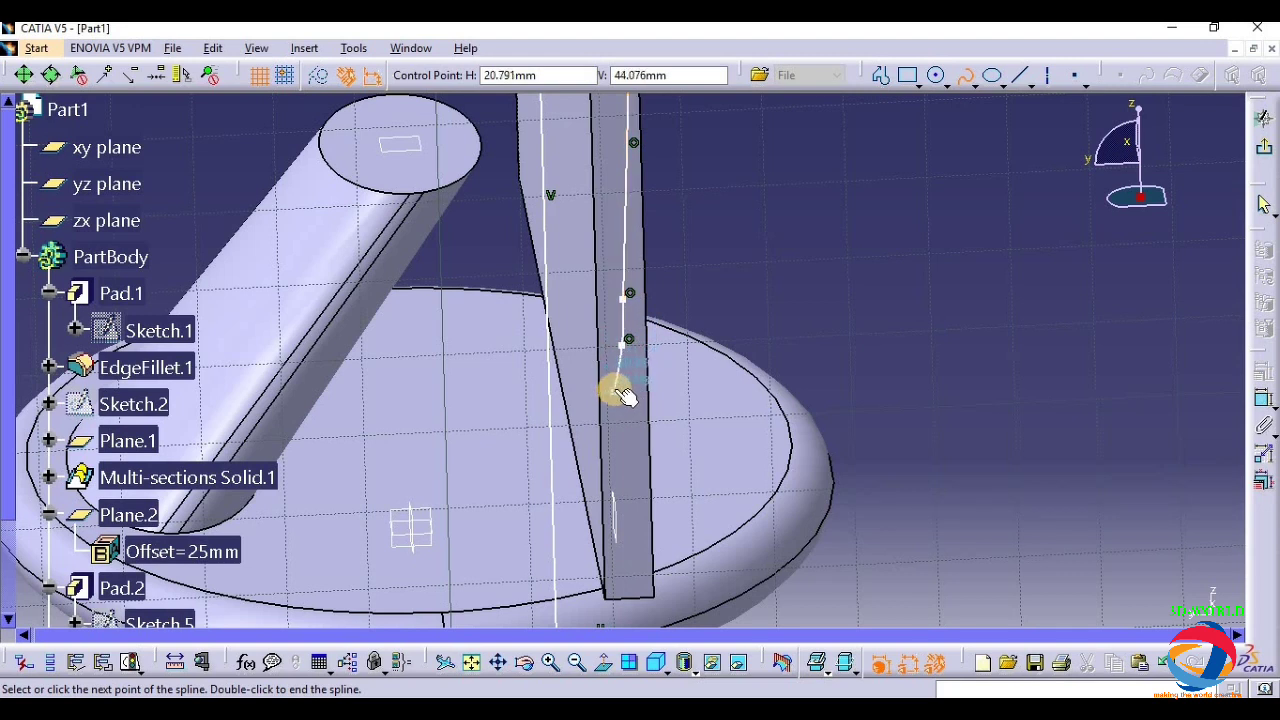
left_click(615, 391)
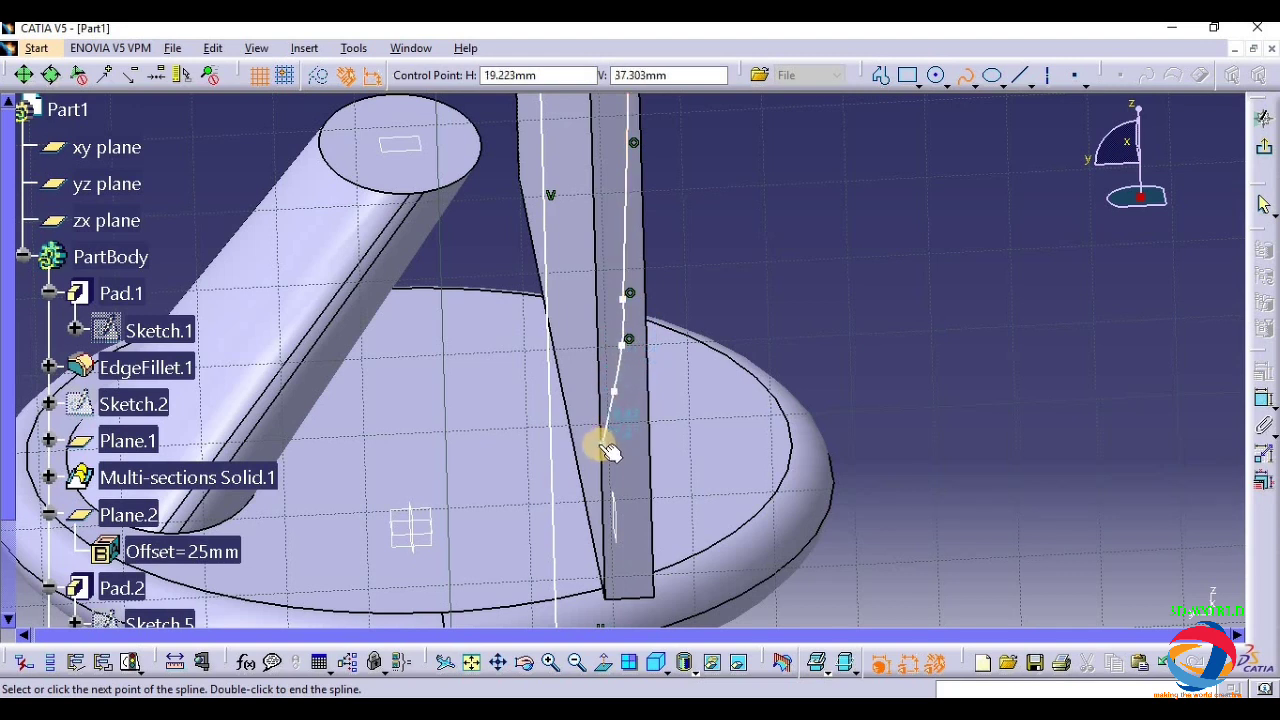
left_click(602, 448)
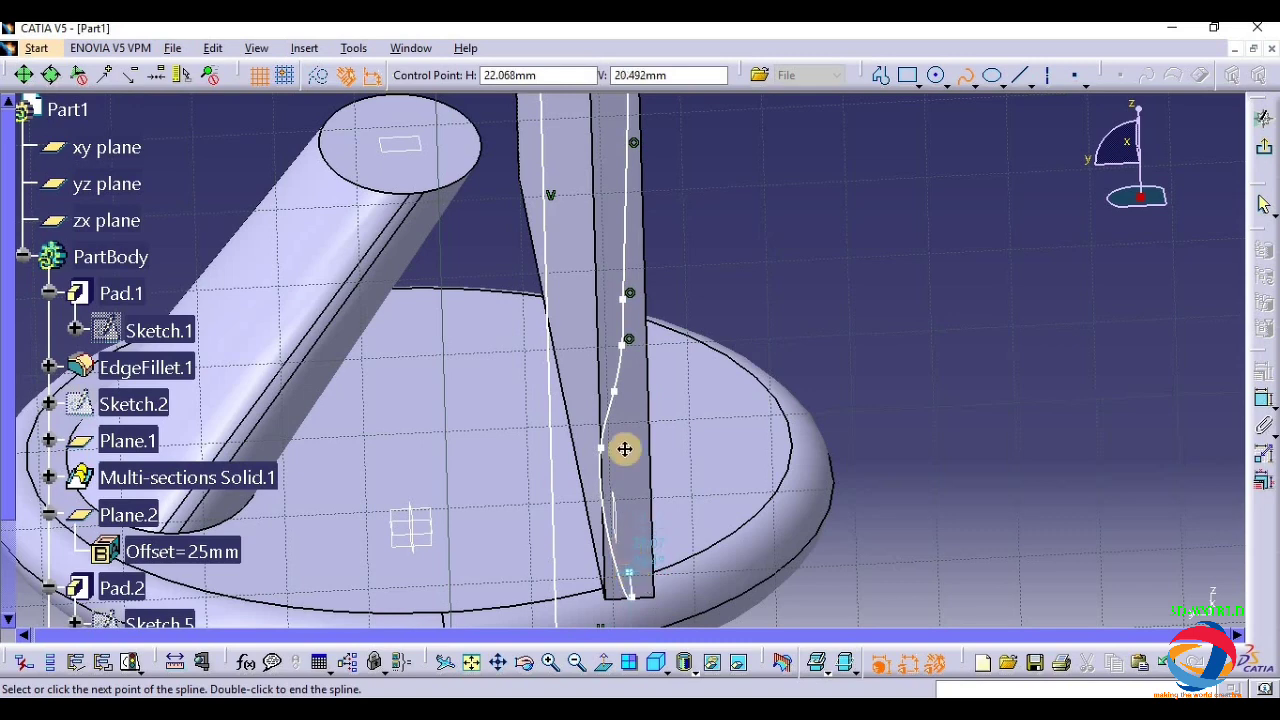
mouse_move(623, 449)
middle_mouse_down()
mouse_move(623, 357)
mouse_move(640, 390)
middle_mouse_up()
left_click(647, 381)
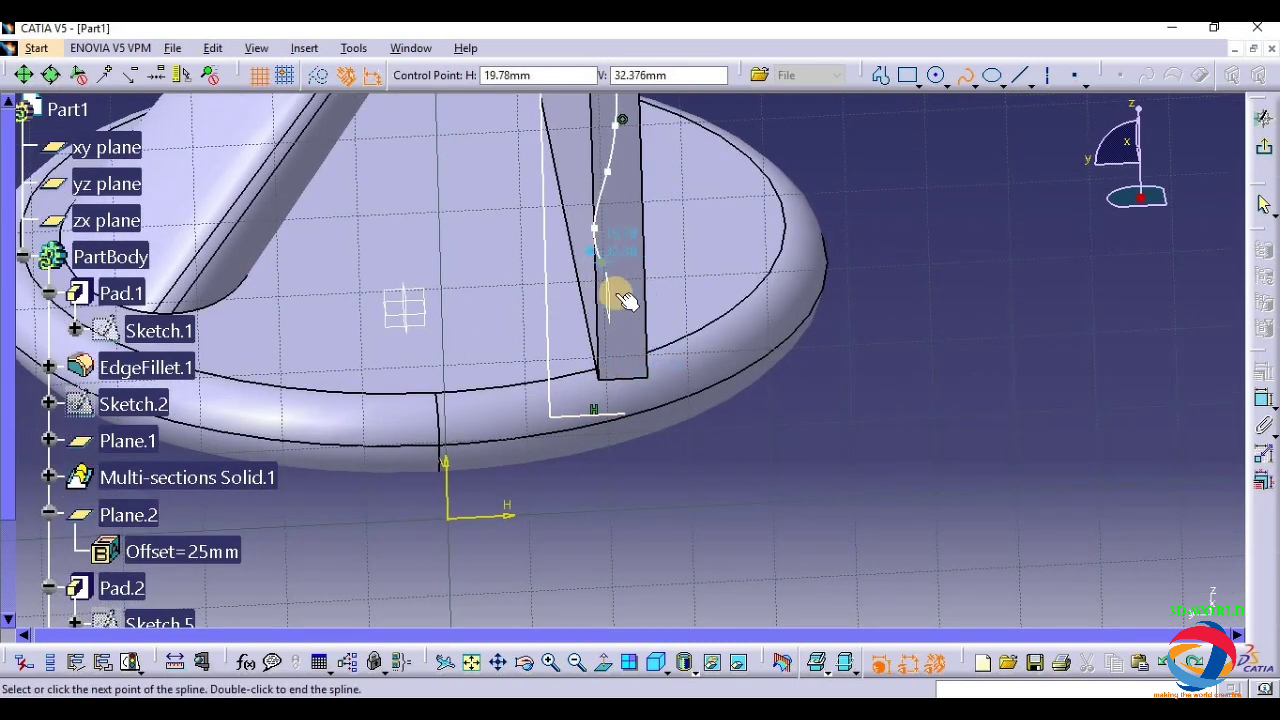
left_click(648, 383)
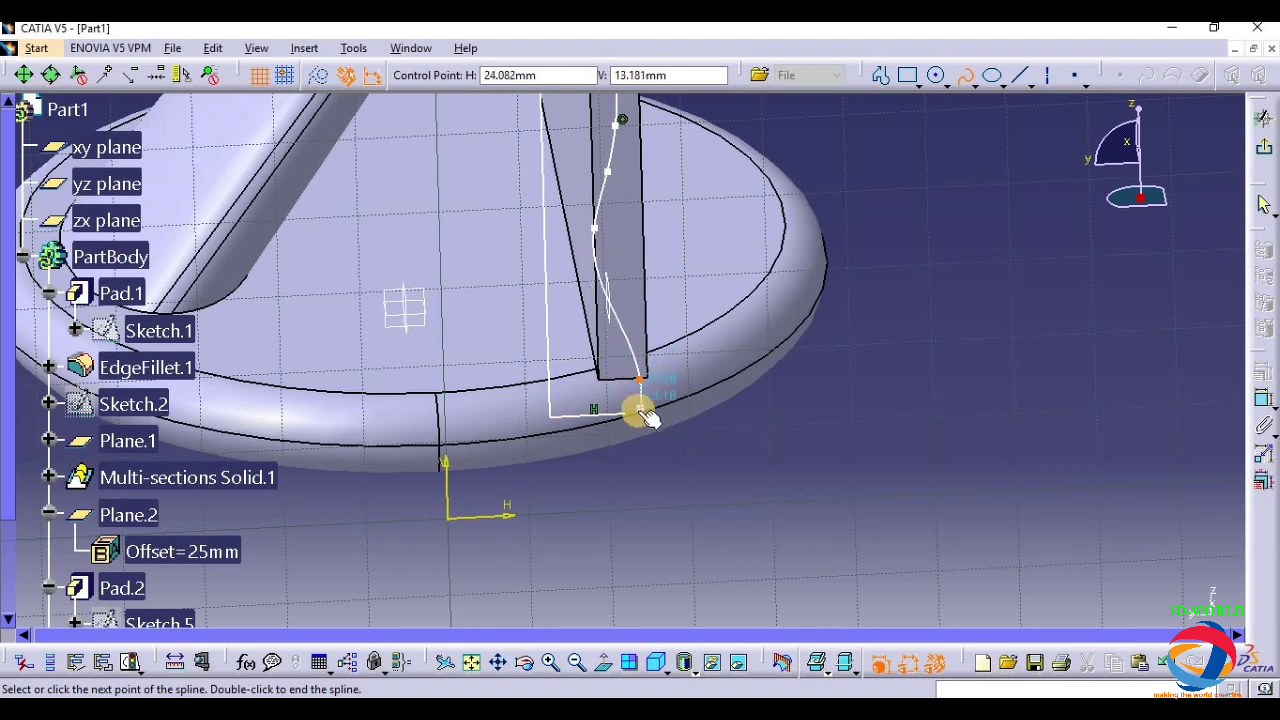
double_click(1088, 117)
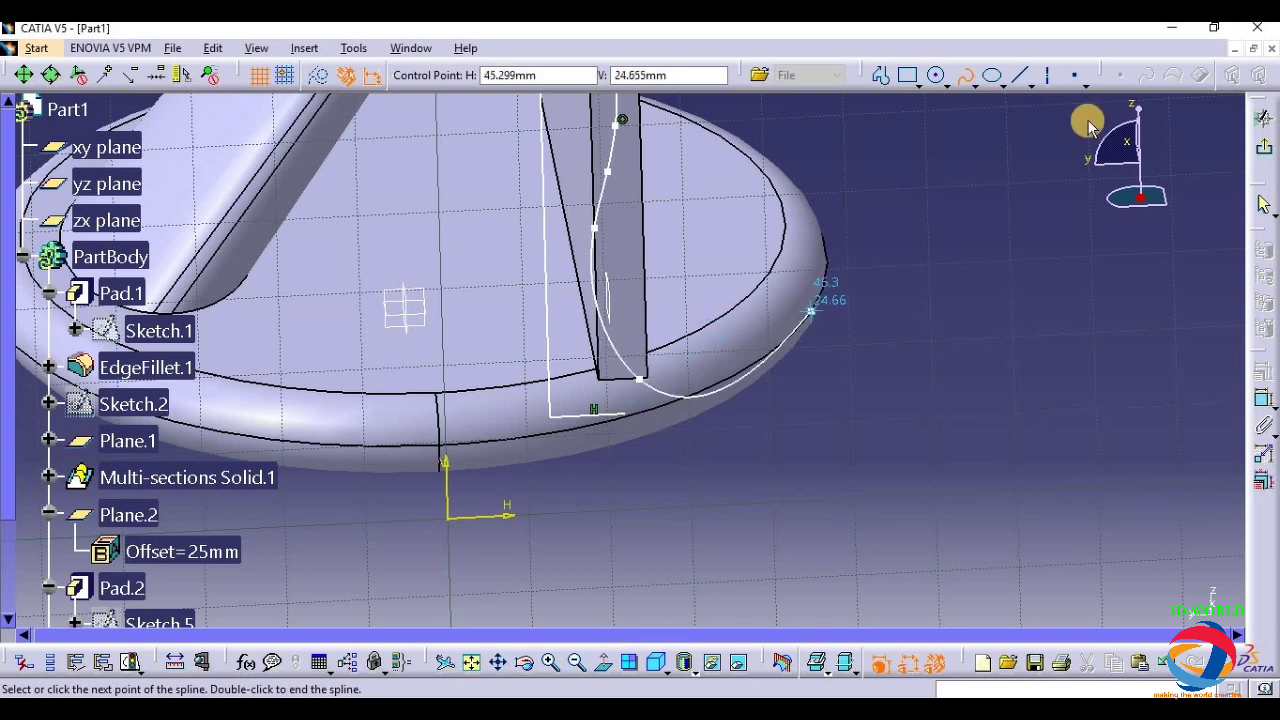
- Draw a short vertical line down from the spline's end and a horizontal line joining it to the profile's open bottom end
left_click(880, 78)
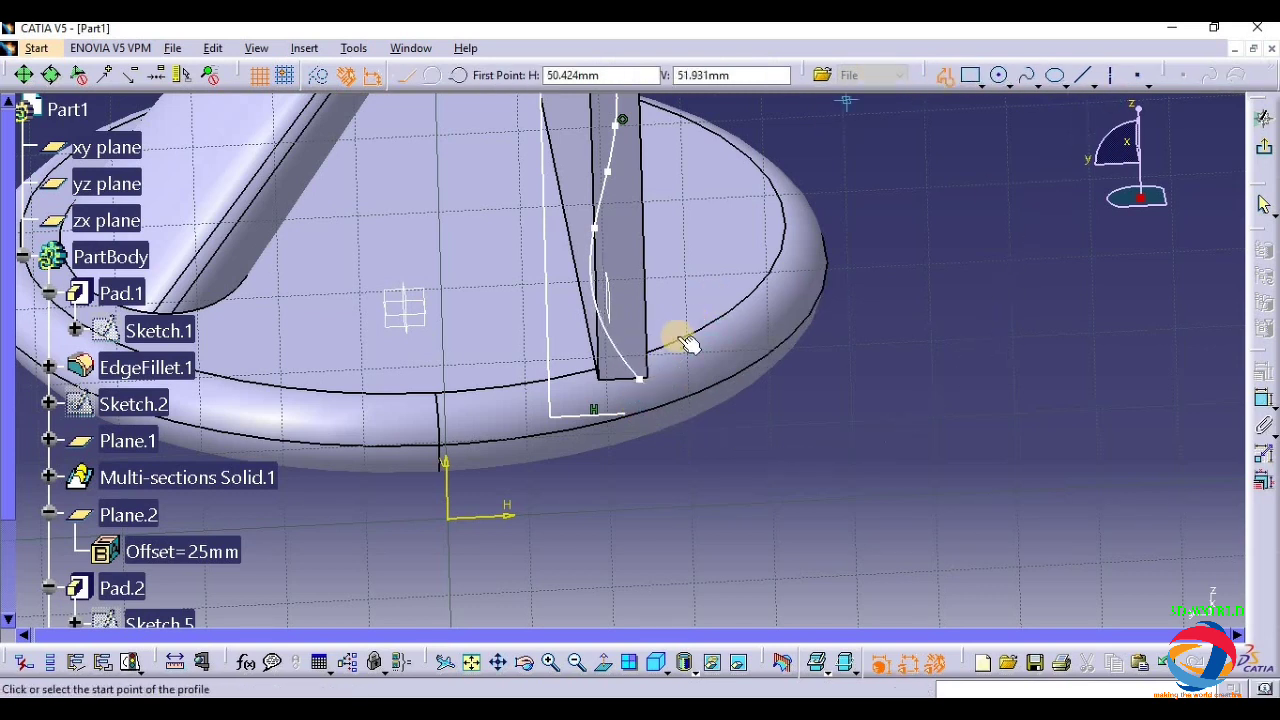
left_click(646, 381)
left_click(626, 415)
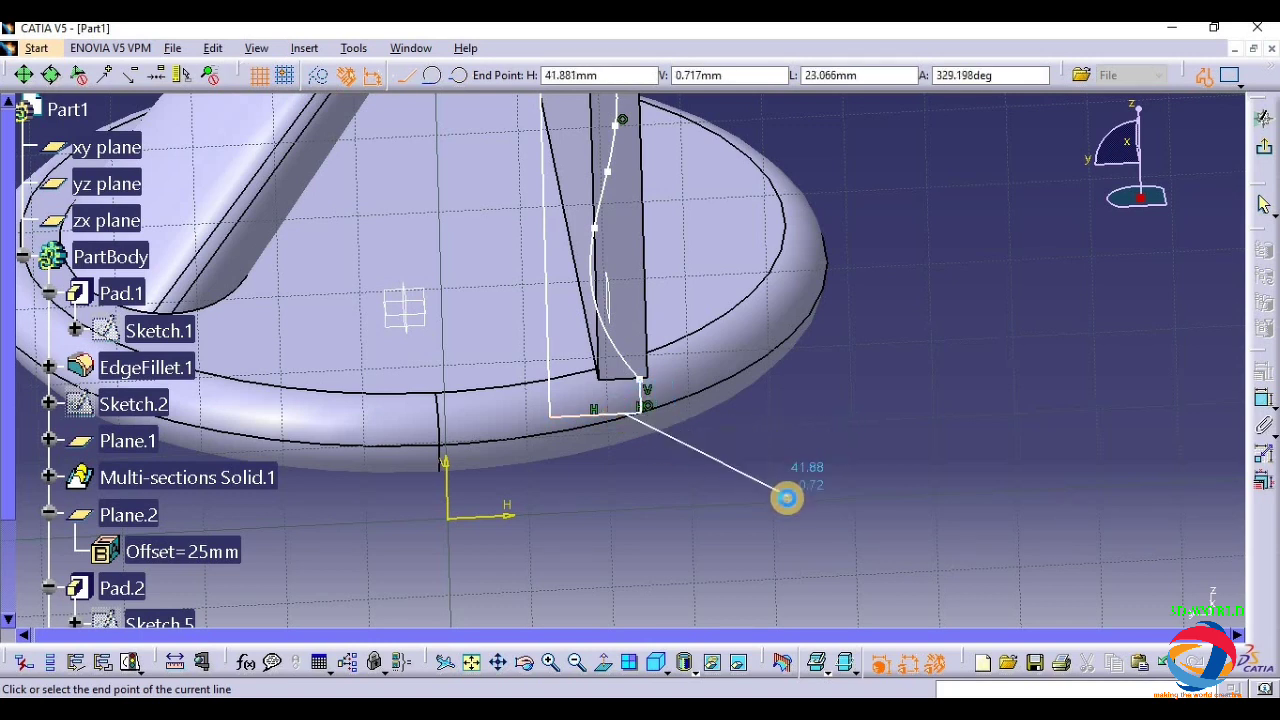
key("Escape")
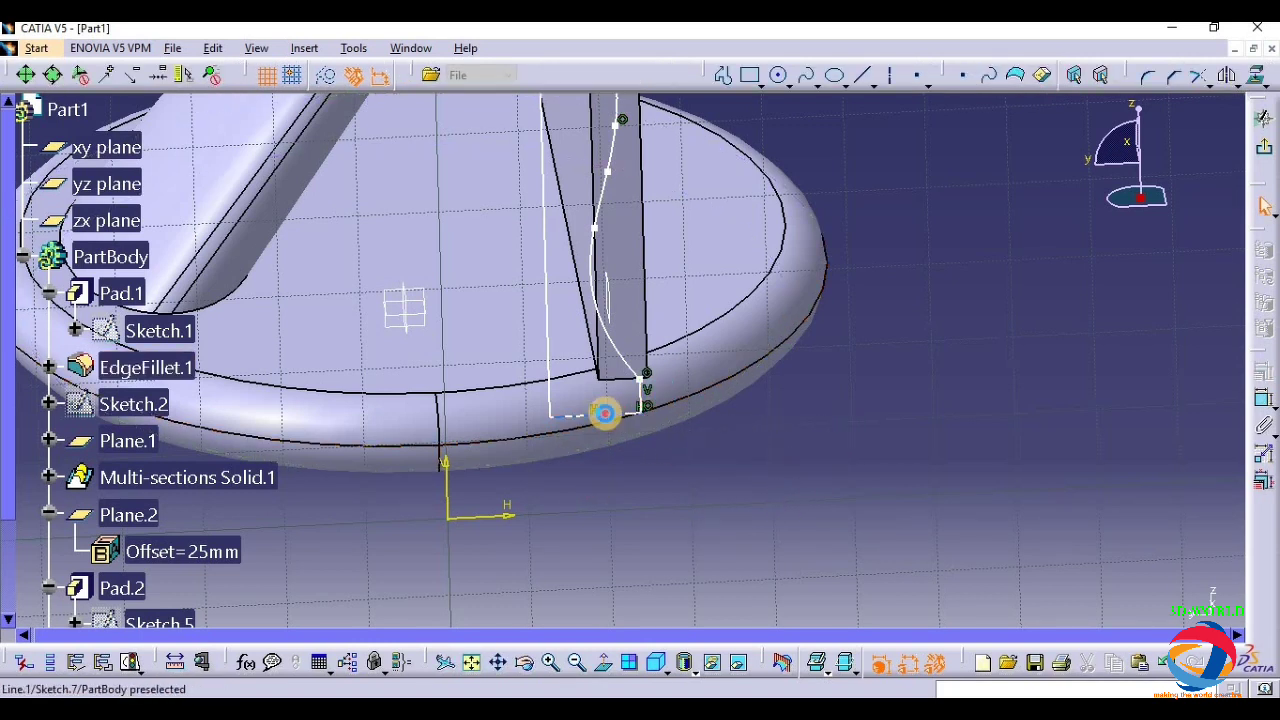
- Make the new short horizontal line collinear with the profile's bottom line using a Coincidence constraint
left_click(637, 415)
left_click(629, 411, "ctrl")
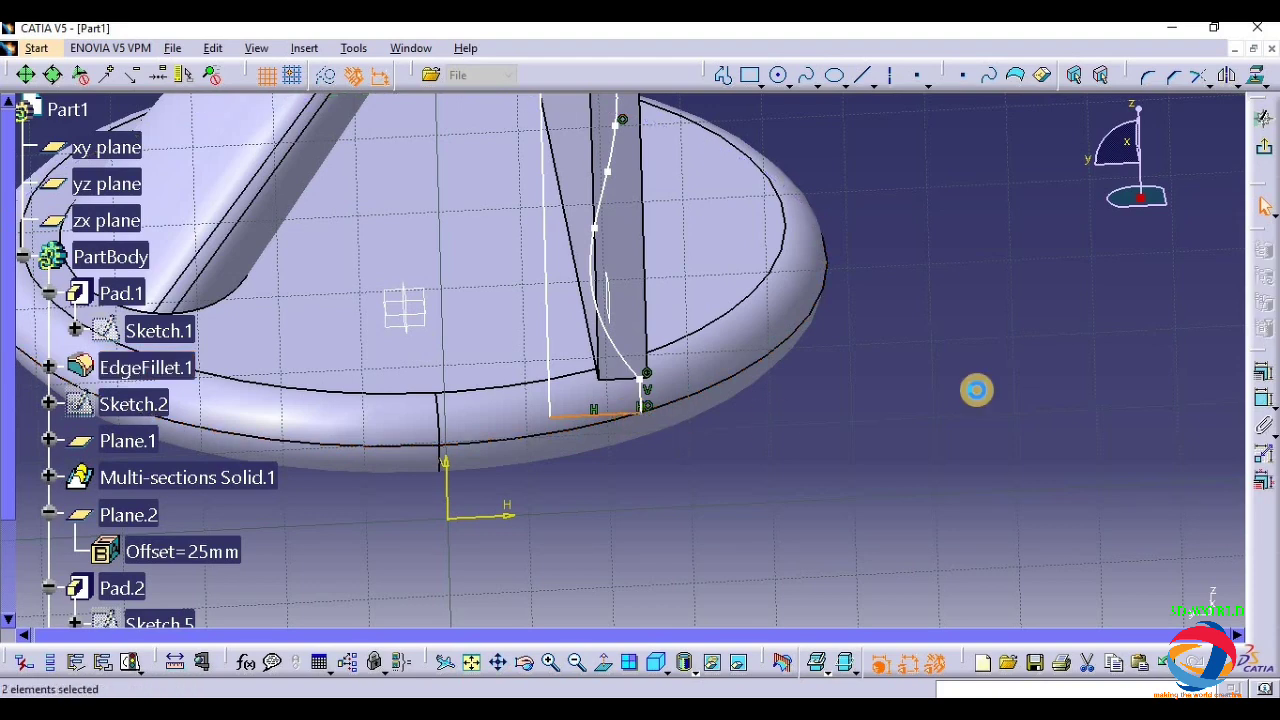
left_click(1263, 371)
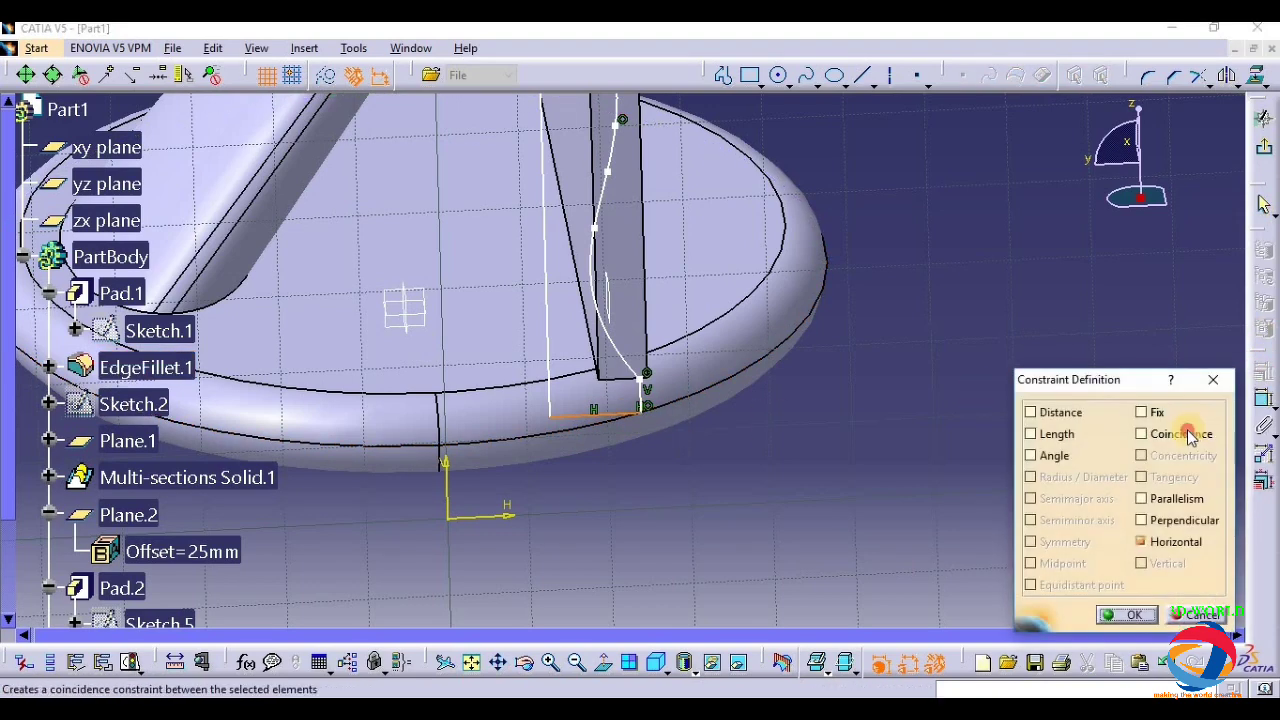
left_click(1188, 434)
left_click(1126, 614)
- Smooth the spline by adjusting its two middle control points and shifting its lower end backward along the slab's bottom edge
mouse_move(951, 309)
middle_mouse_down()
mouse_move(958, 418)
mouse_move(936, 255)
middle_mouse_up()
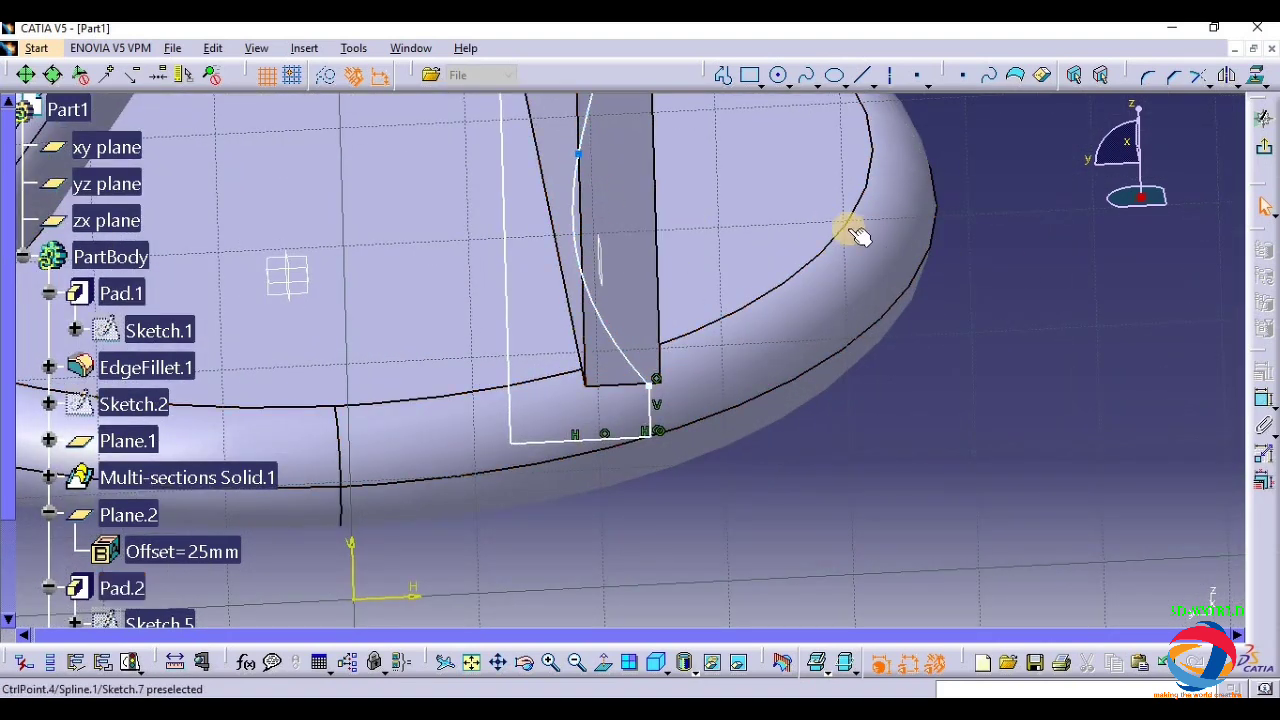
middle_click_drag(812, 266, 766, 323)
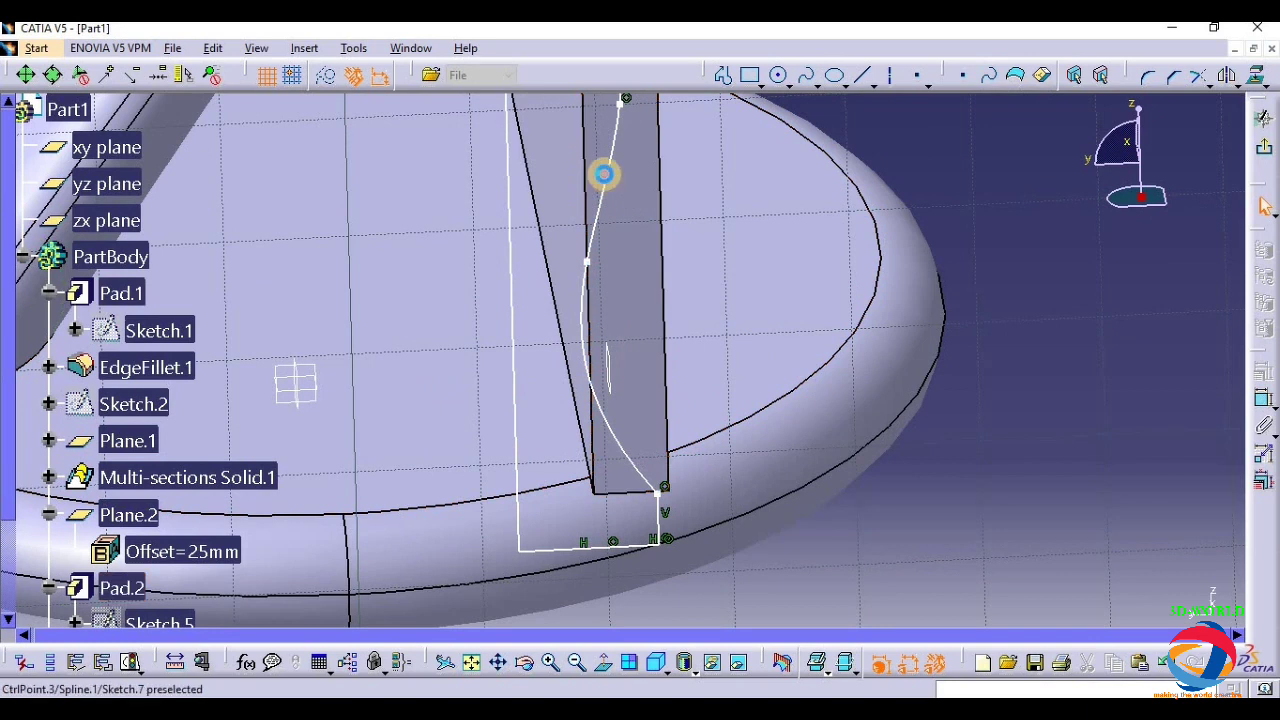
left_click_drag(613, 177, 600, 175)
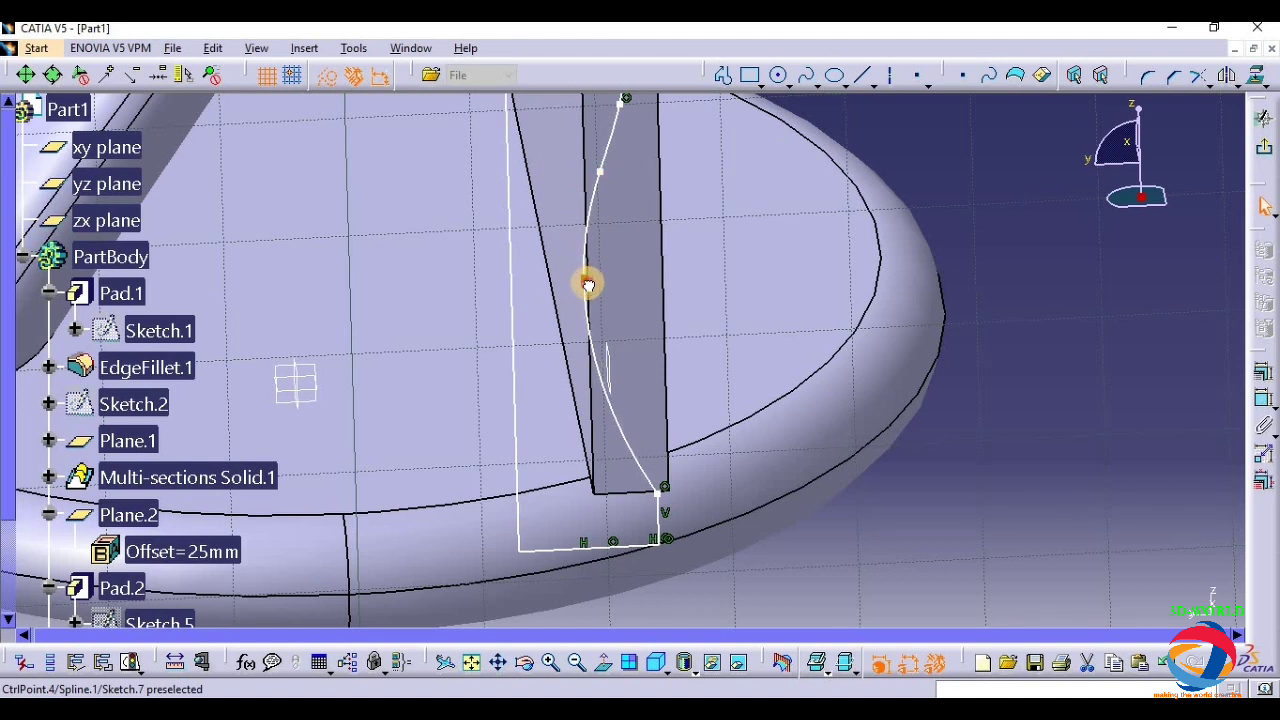
left_click(603, 174)
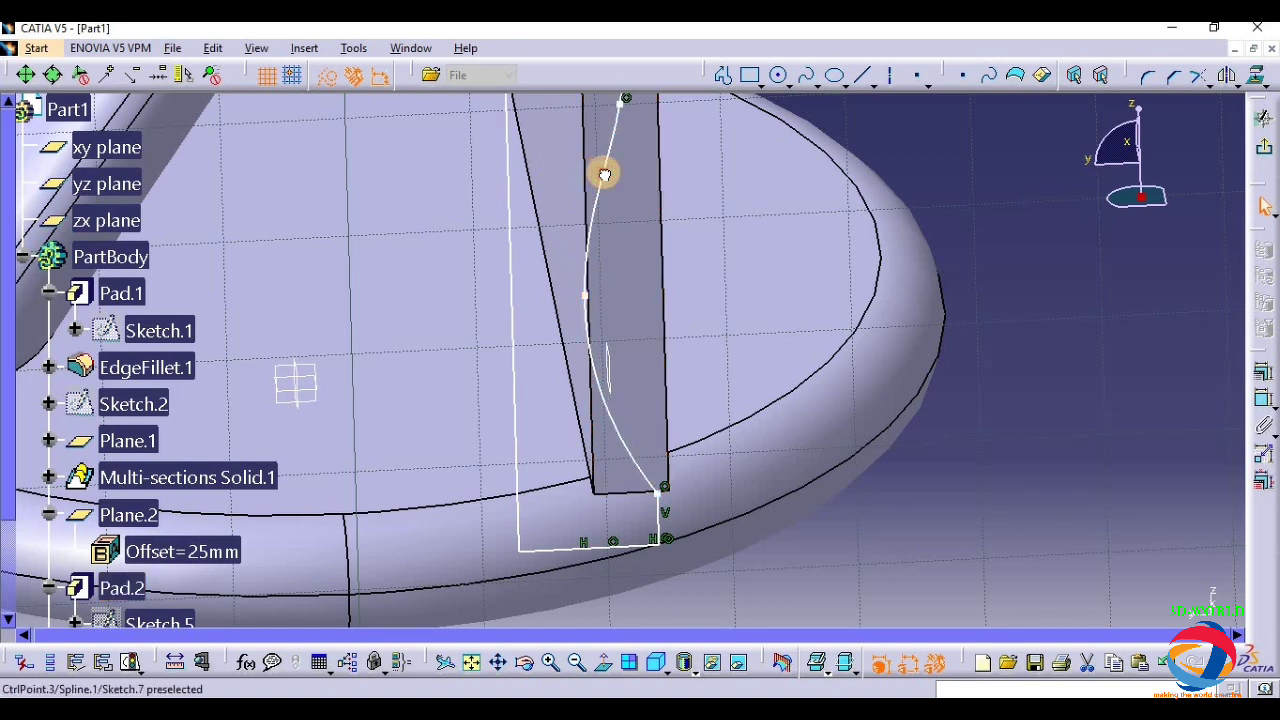
left_click_drag(598, 175, 603, 177)
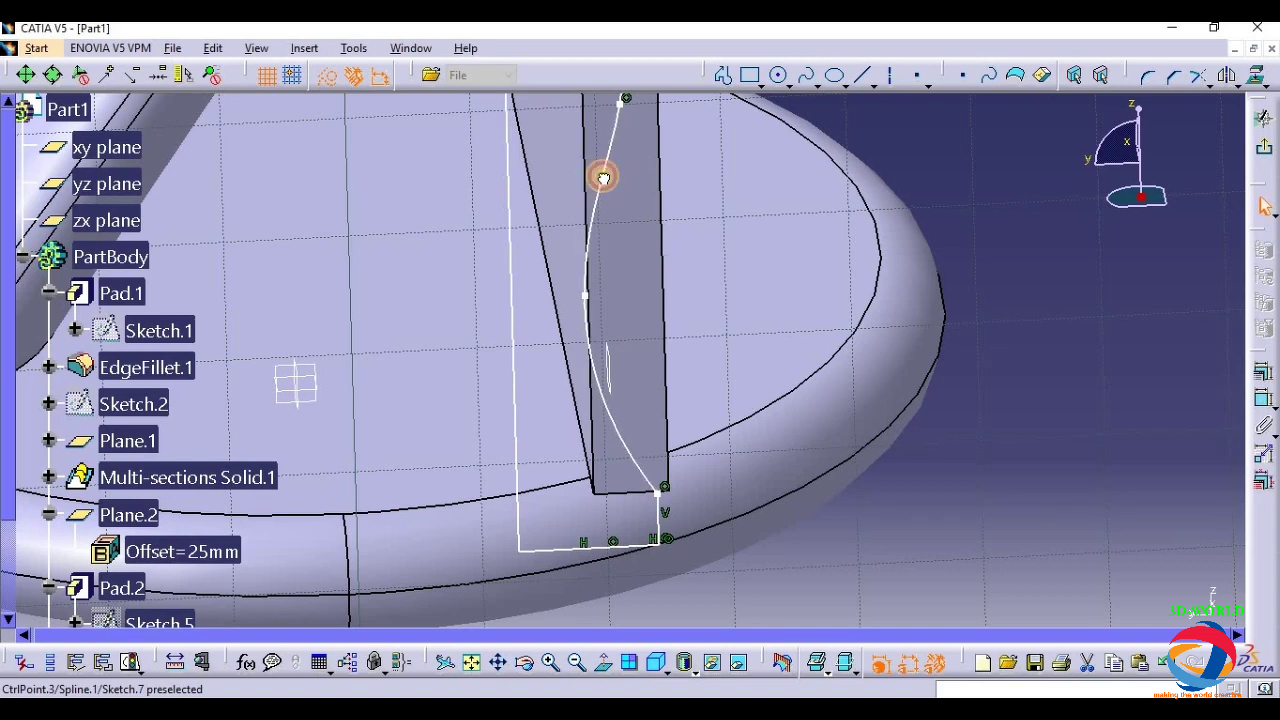
left_click(644, 494)
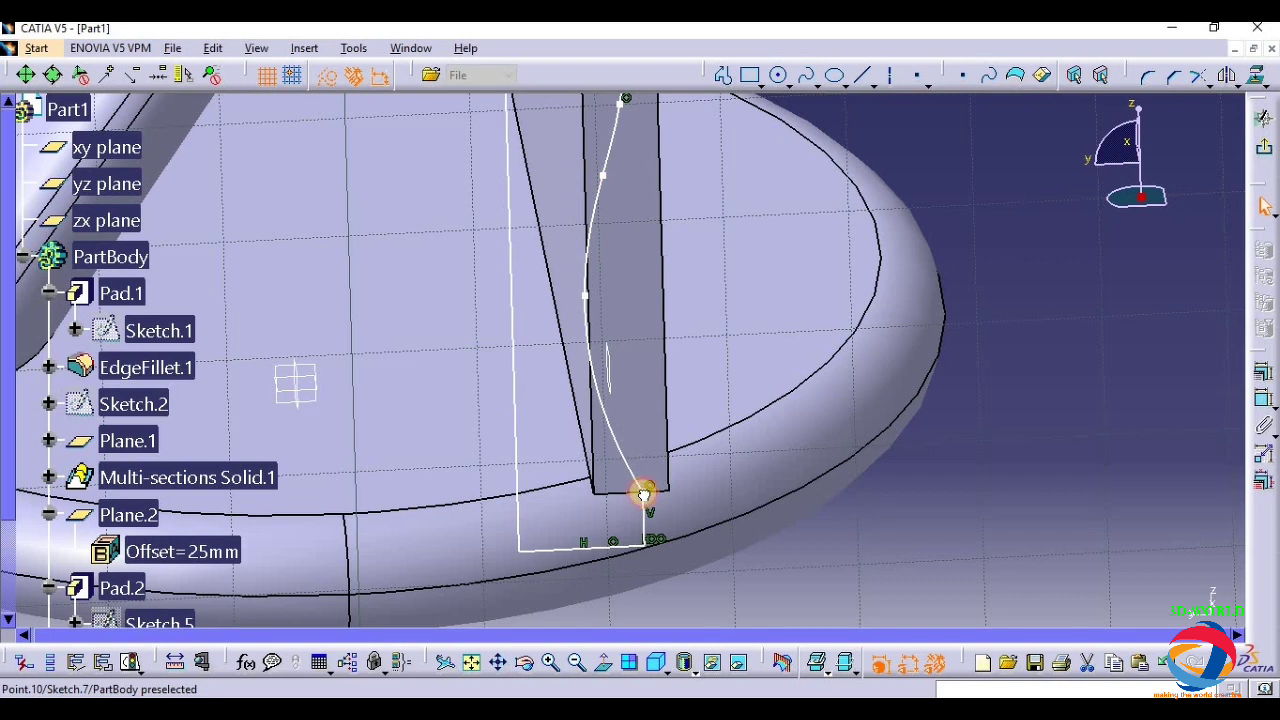
left_click(582, 293)
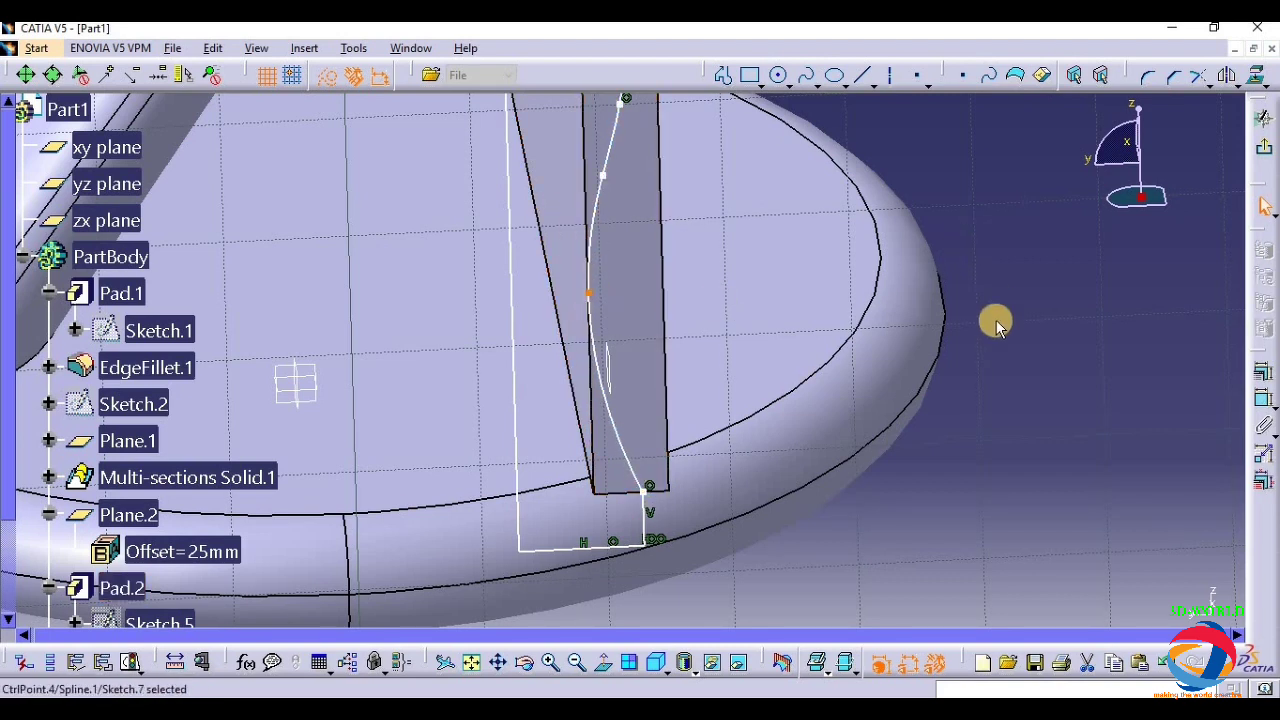
- Examine the side profile from its bottom closure along the spline up to the slab's upper front corner
middle_click_drag(996, 320, 929, 277)
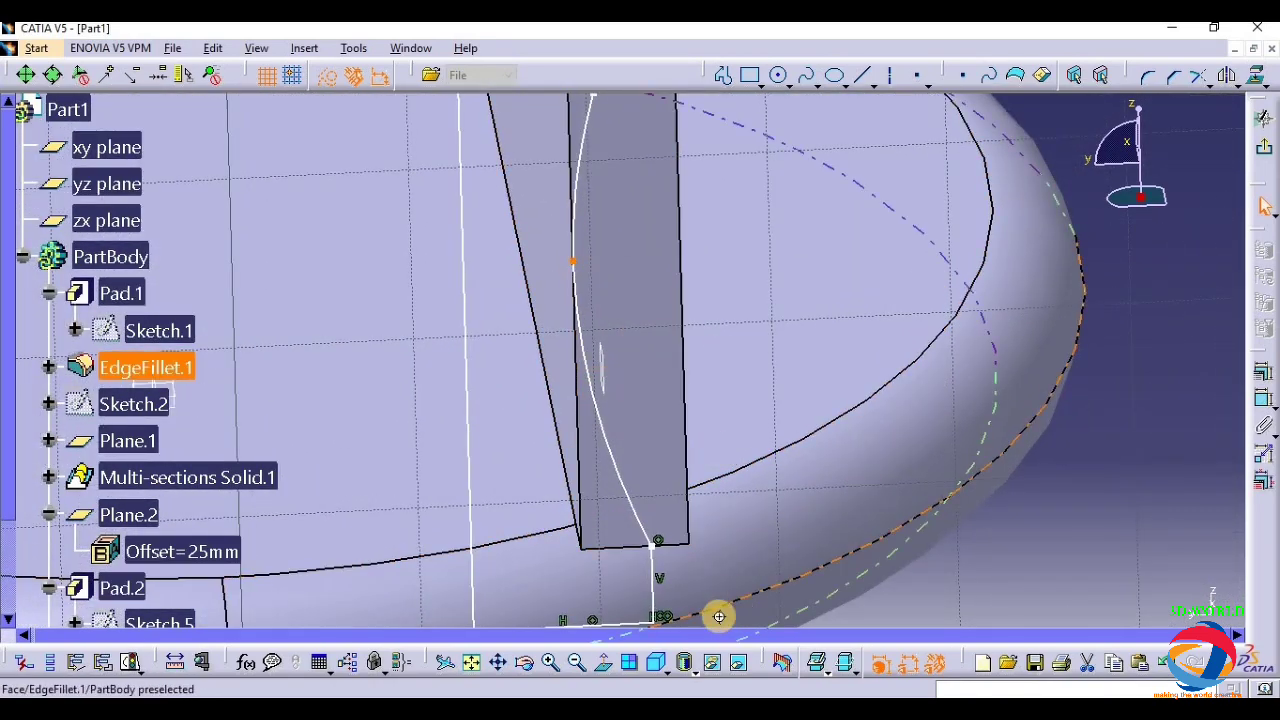
middle_click_drag(720, 576, 720, 520)
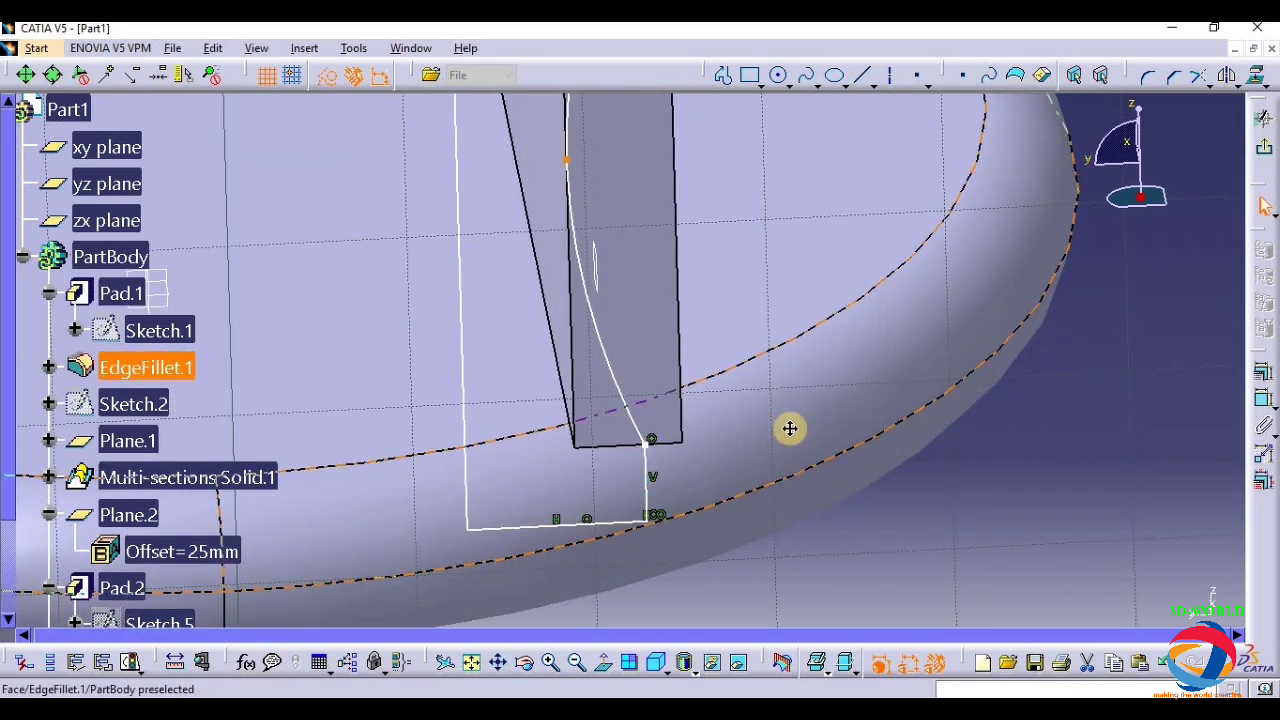
middle_click_drag(789, 429, 742, 560)
middle_click_drag(757, 409, 789, 689)
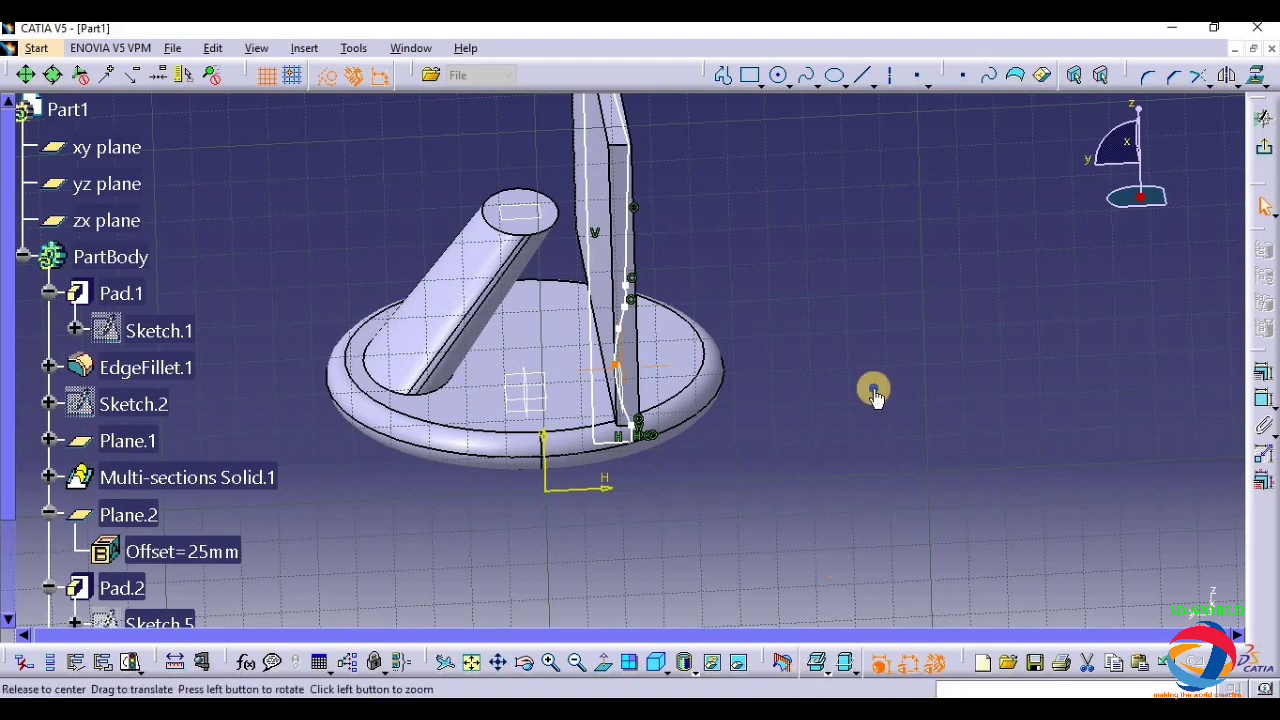
middle_click_drag(875, 398, 873, 390)
left_click(874, 394)
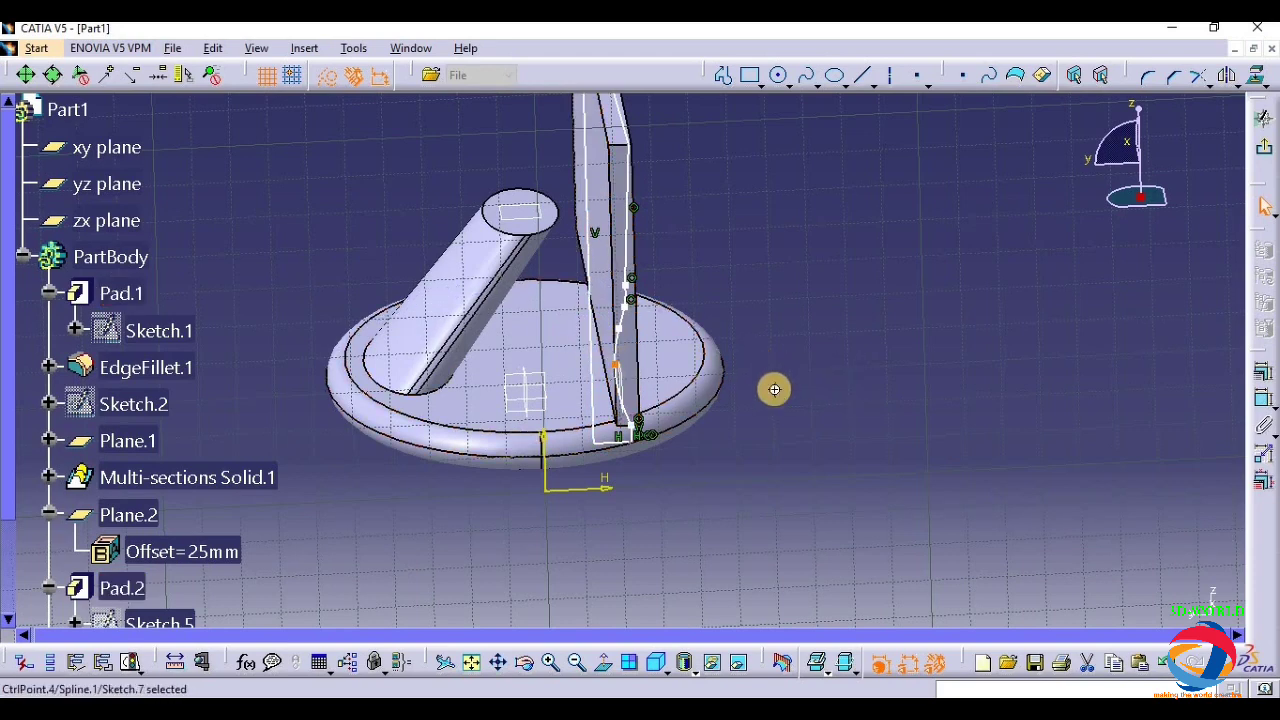
left_click(777, 304)
mouse_move(776, 310)
middle_mouse_down()
mouse_move(814, 243)
mouse_move(683, 563)
middle_mouse_up()
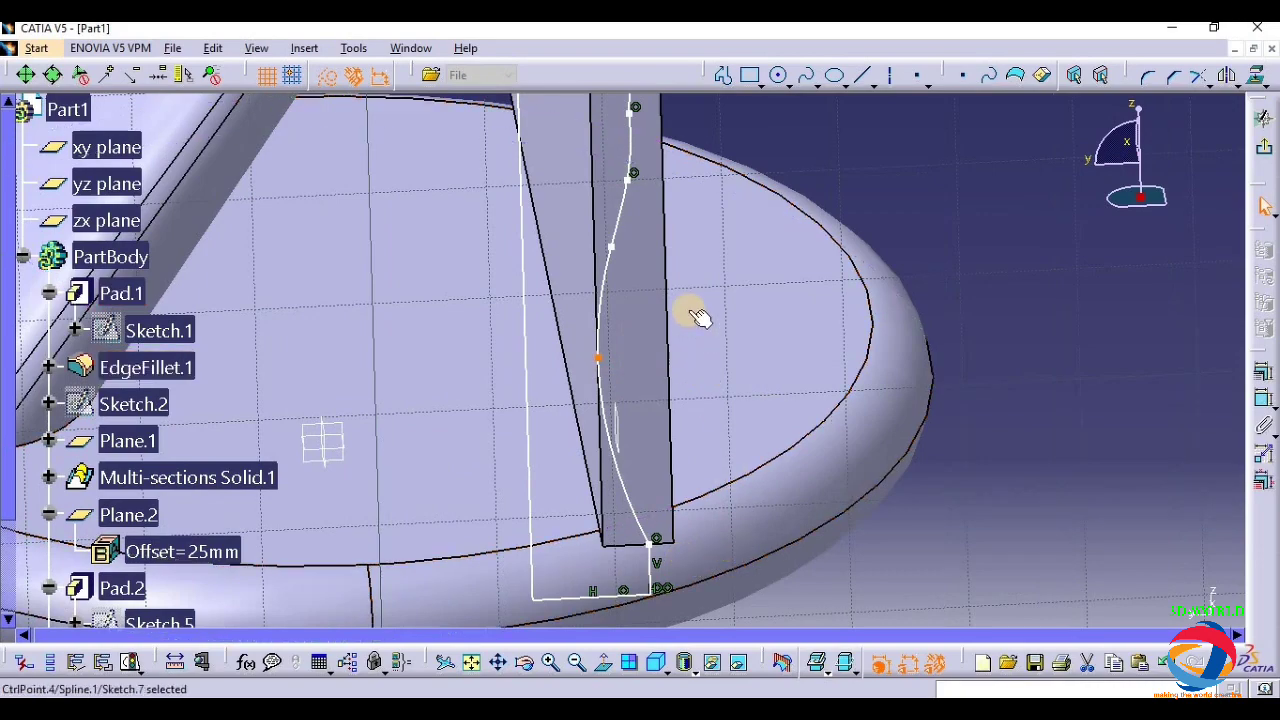
middle_click_drag(701, 392, 737, 560)
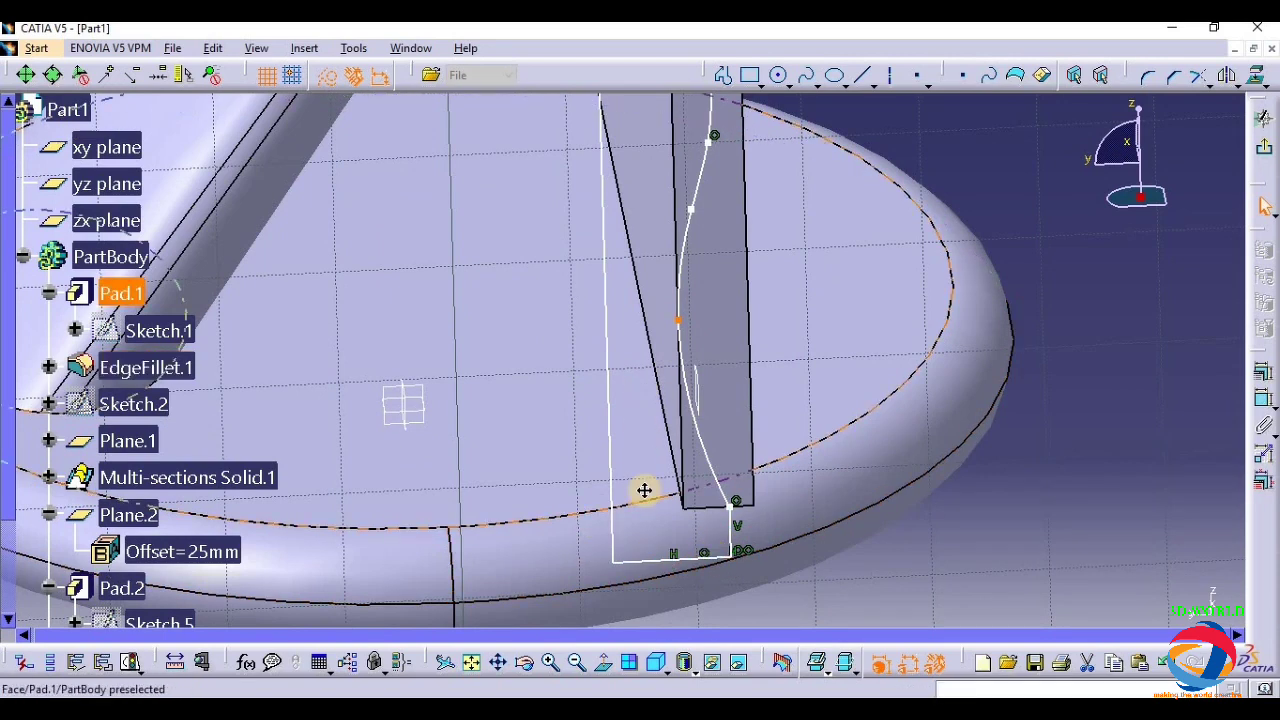
mouse_move(646, 491)
middle_mouse_down()
mouse_move(622, 368)
mouse_move(680, 234)
mouse_move(660, 337)
mouse_move(760, 474)
middle_mouse_up()
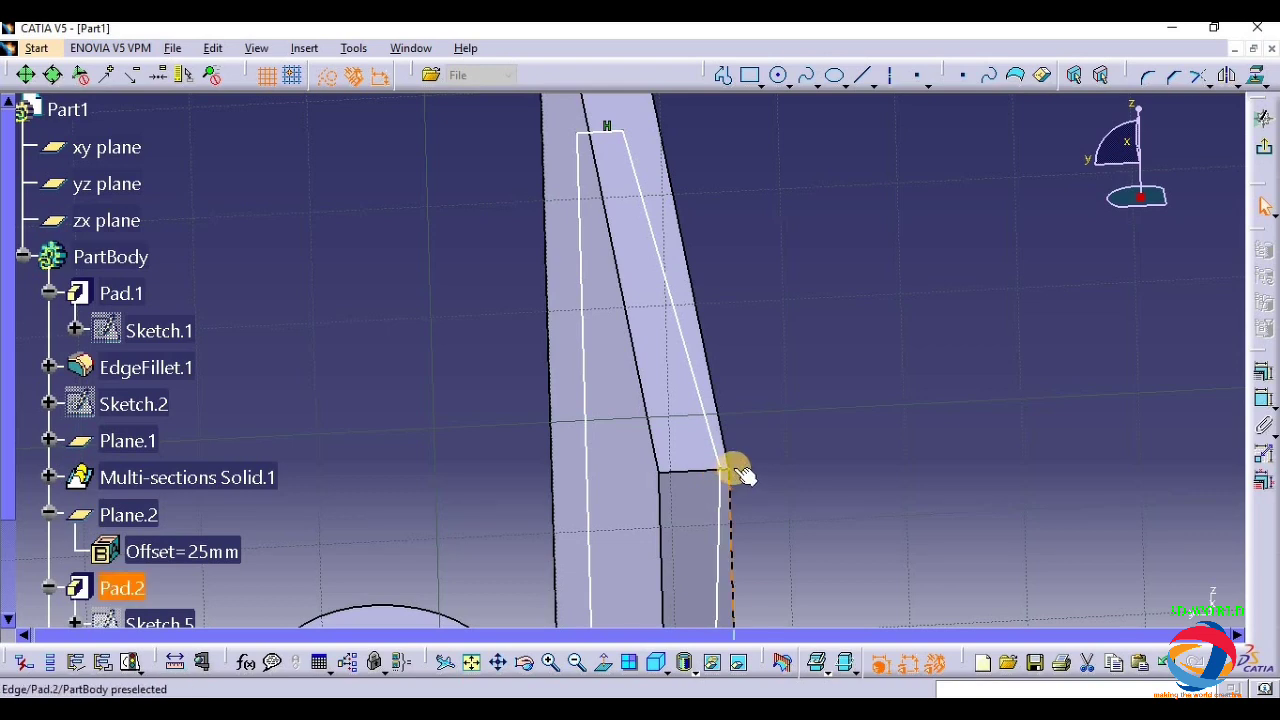
- Make the profile's upper front point coincident with the slab's short top side edge using a Coincidence constraint
left_click(737, 474)
mouse_move(817, 449)
middle_mouse_down()
mouse_move(880, 251)
mouse_move(880, 200)
mouse_move(790, 268)
middle_mouse_up()
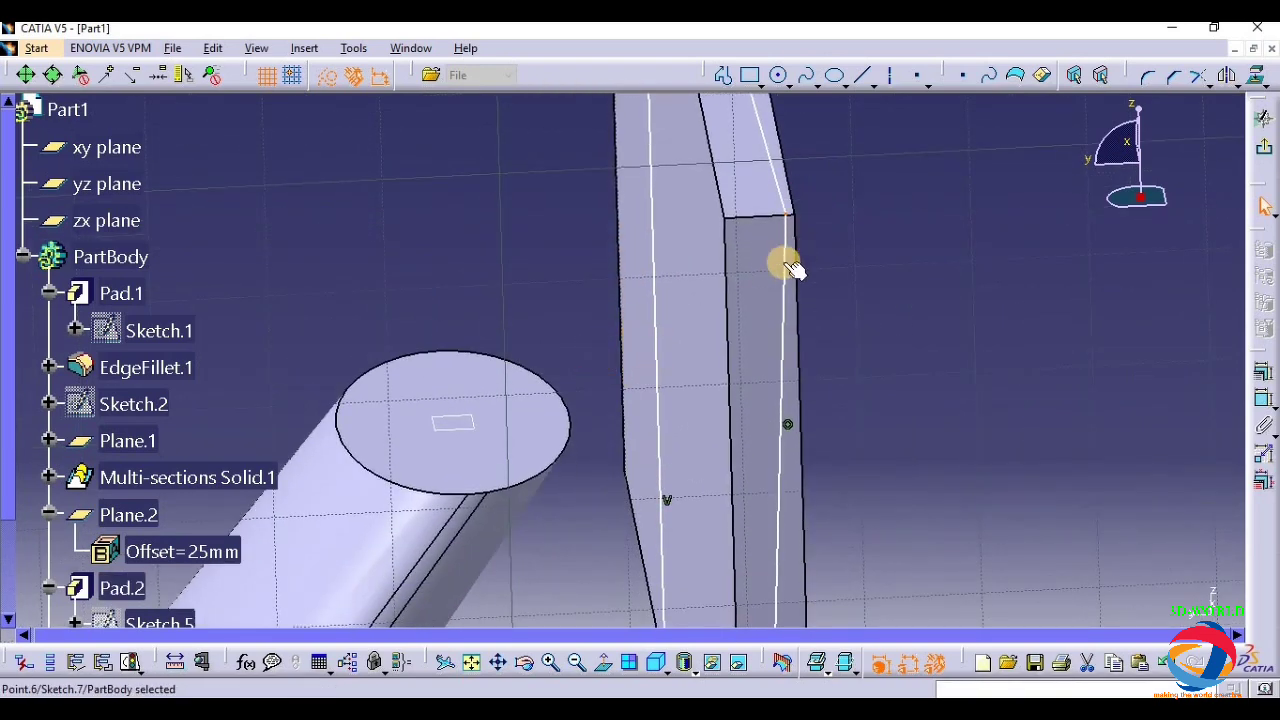
middle_click_drag(827, 415, 912, 165)
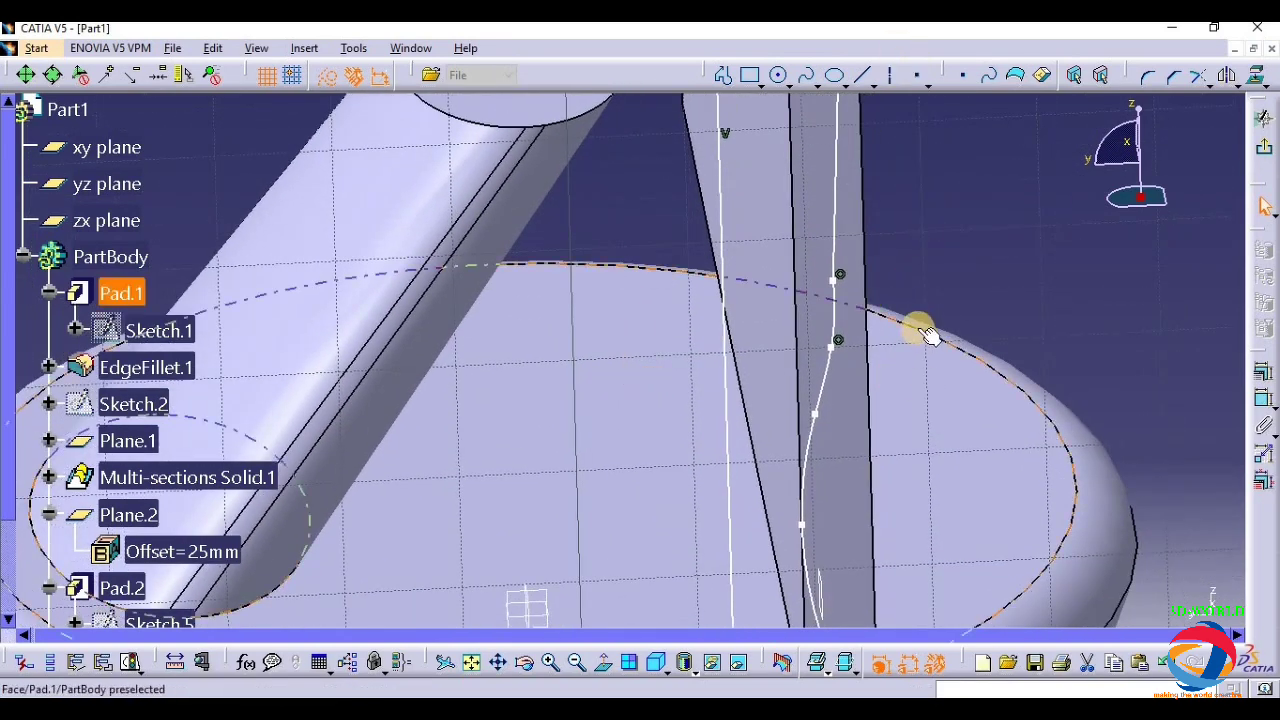
middle_click_drag(929, 336, 894, 94)
middle_click_drag(877, 614, 934, 357, "ctrl")
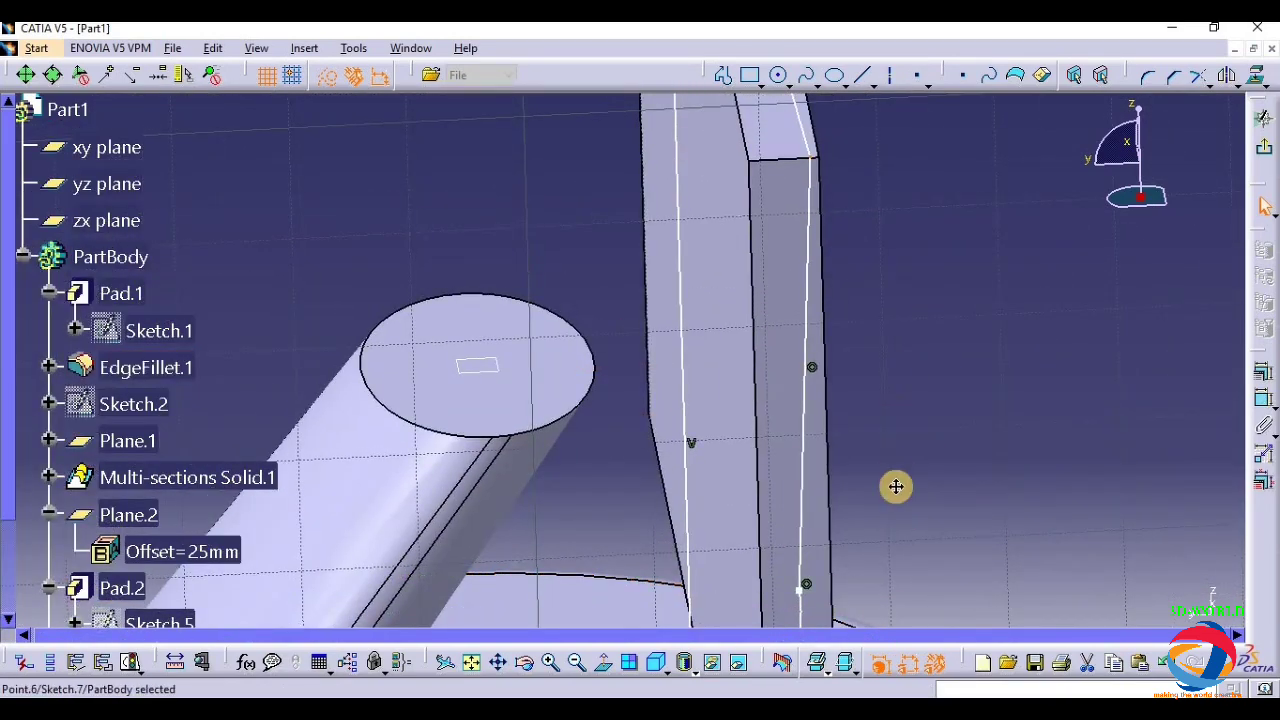
middle_click_drag(895, 486, 920, 606)
middle_click_drag(865, 521, 966, 246, "ctrl")
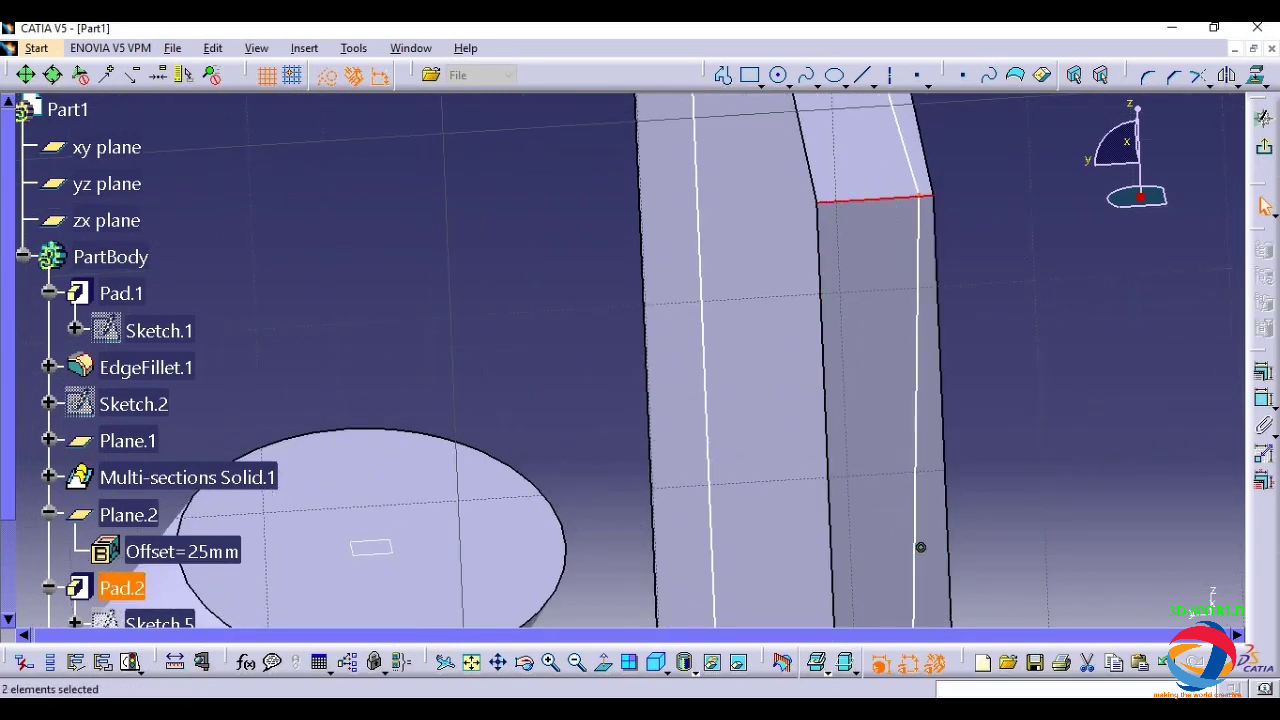
left_click(1263, 370)
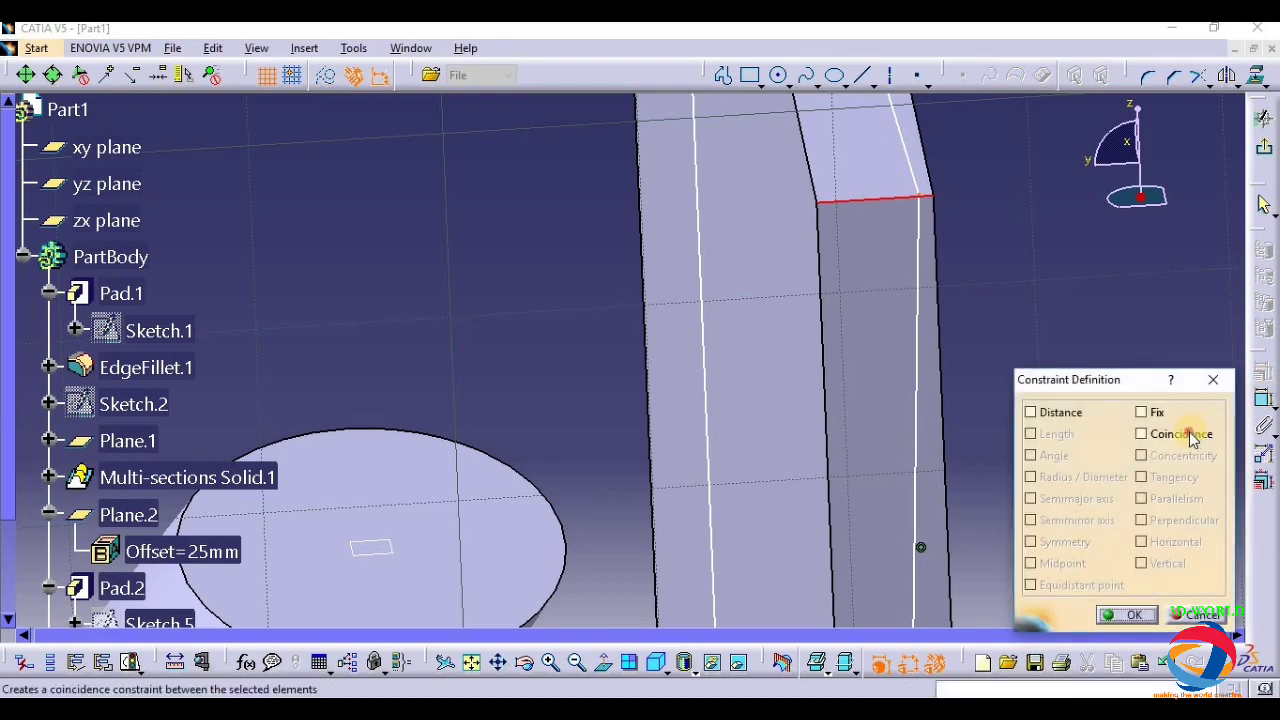
left_click(1143, 614)
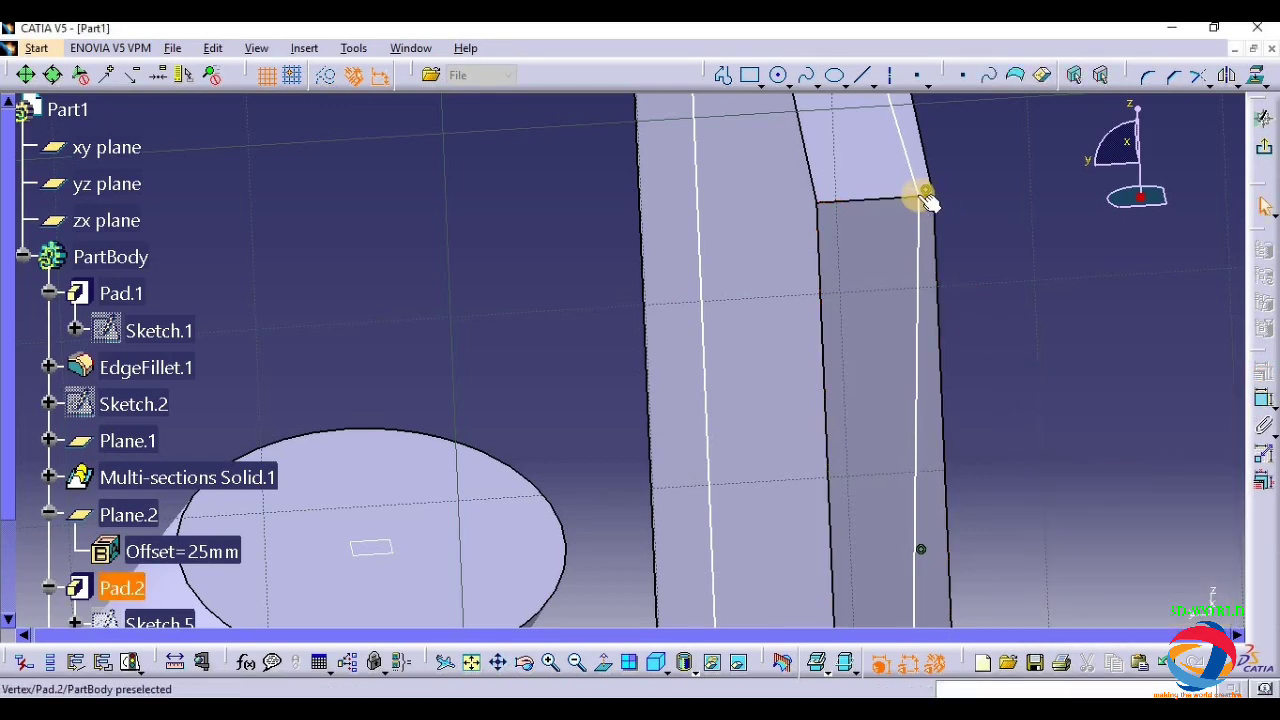
- Exit the side-profile sketch and cut its shape through the slab with a Pocket limited by Up to last
middle_click_drag(1034, 214, 1034, 360)
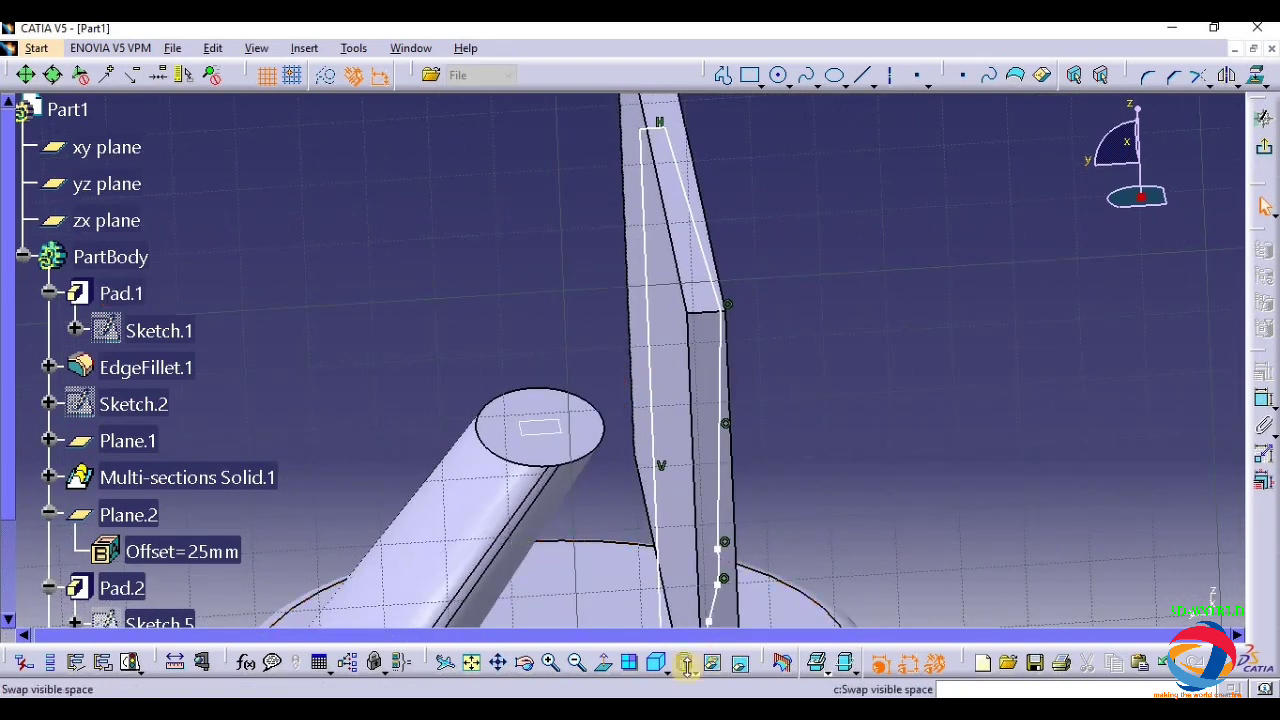
left_click(527, 665)
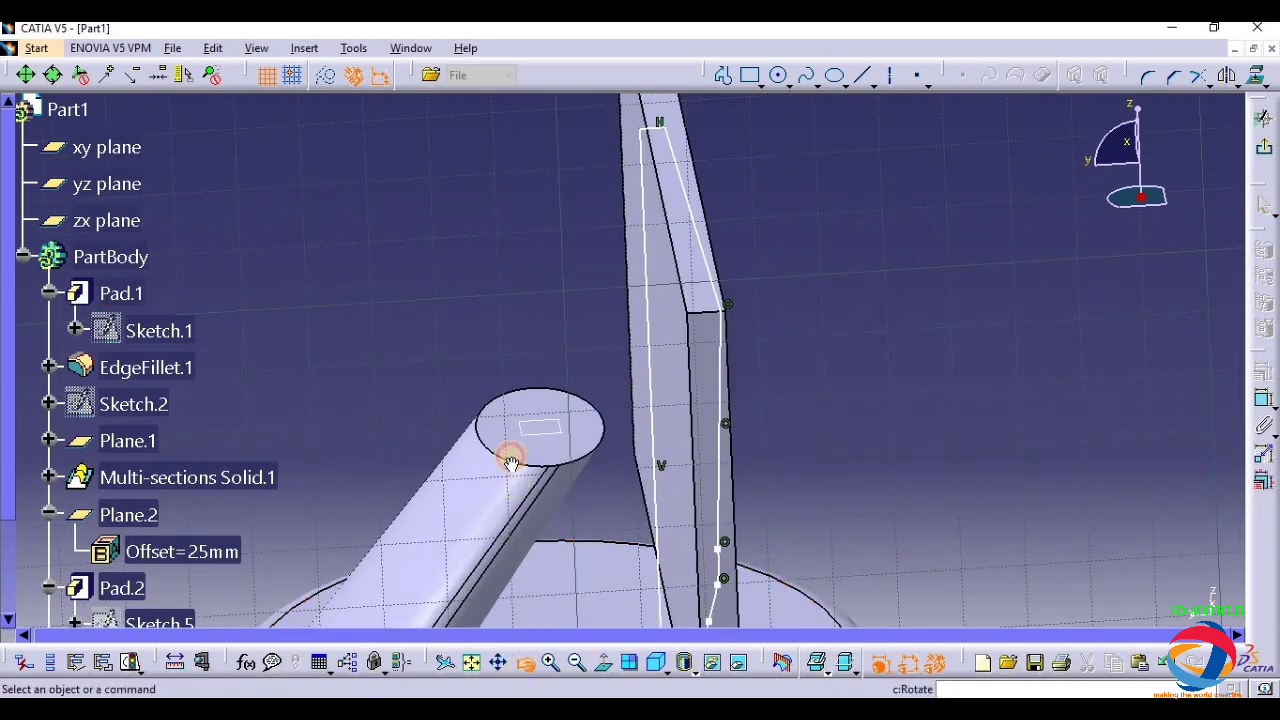
left_click_drag(563, 463, 882, 458)
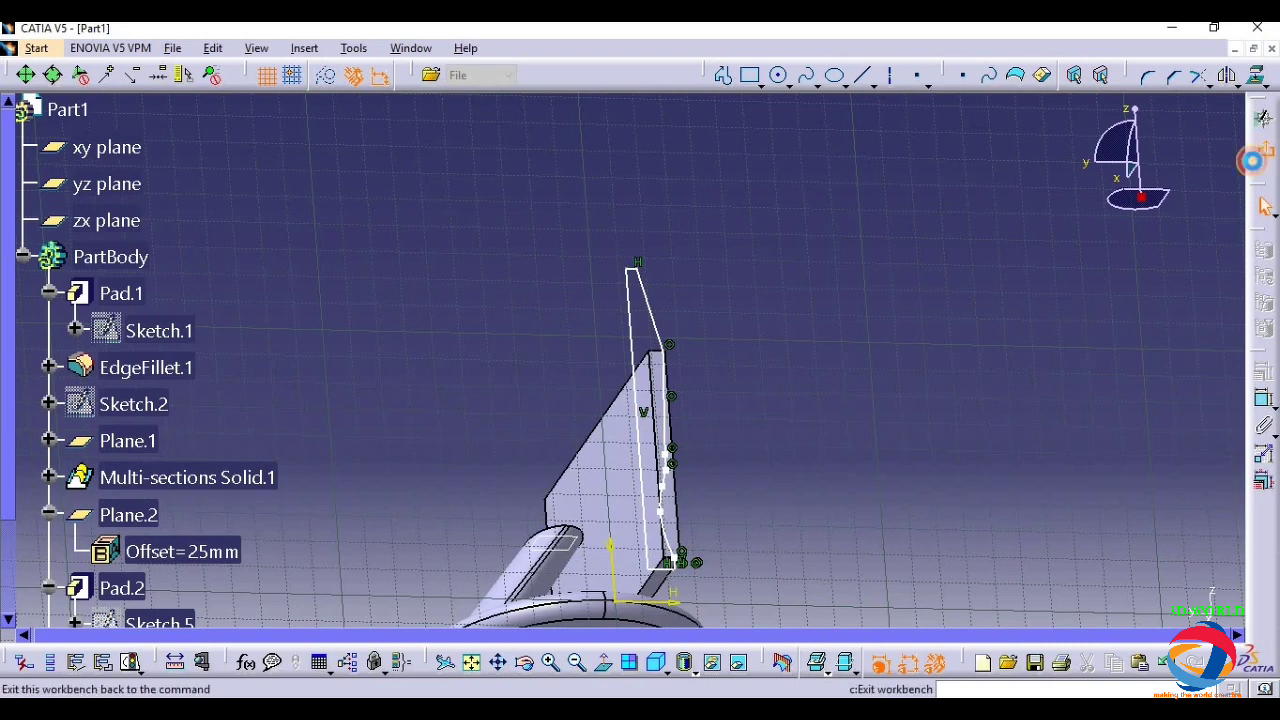
left_click(1262, 148)
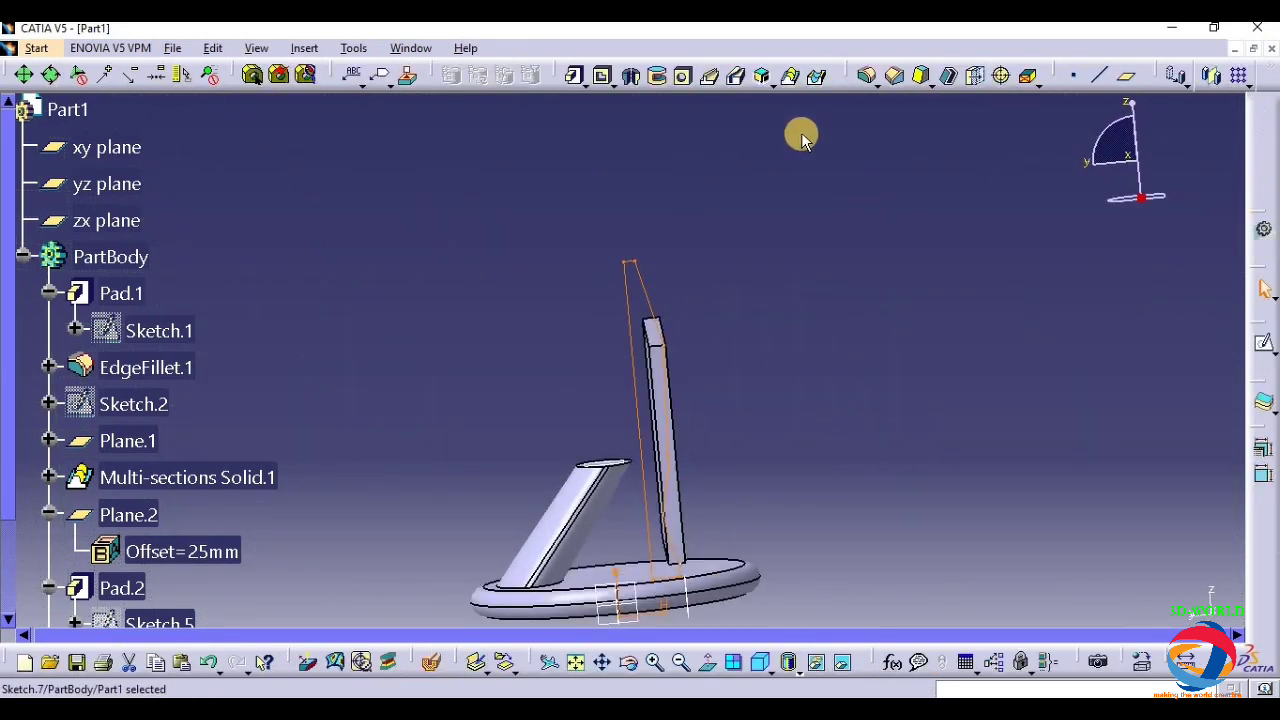
left_click(596, 76)
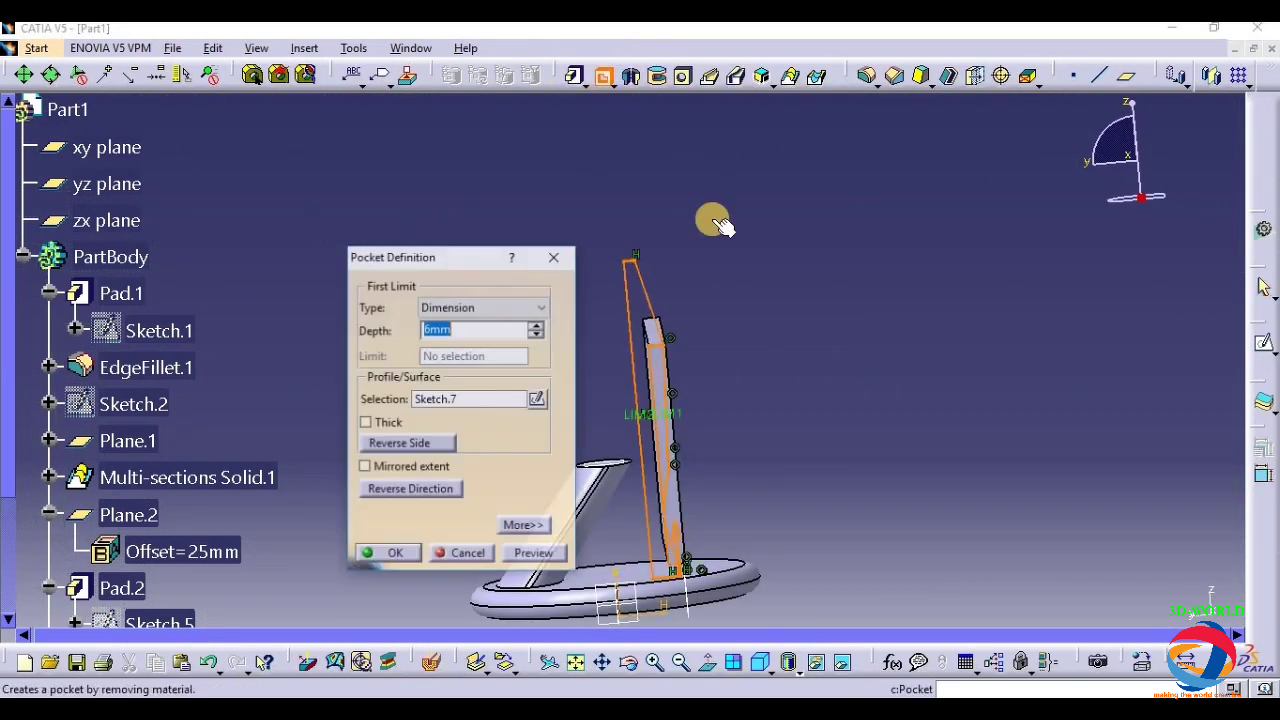
left_click(535, 310)
left_click(473, 368)
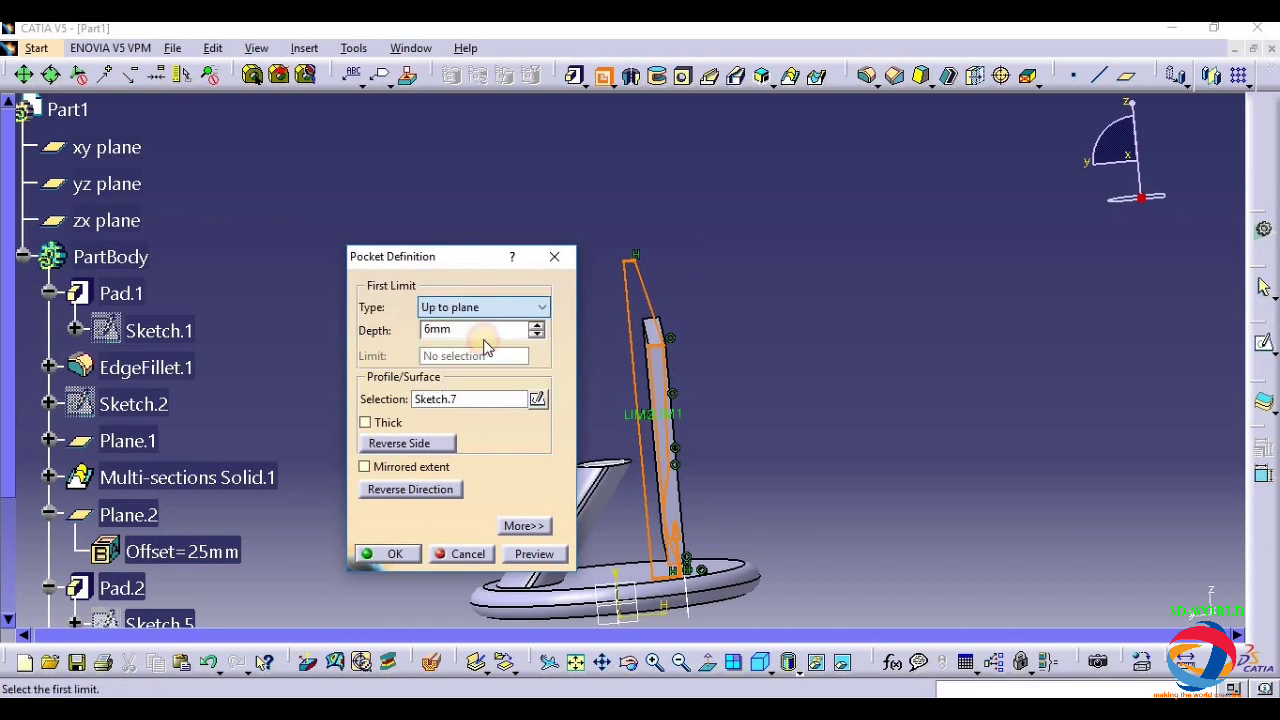
left_click(469, 308)
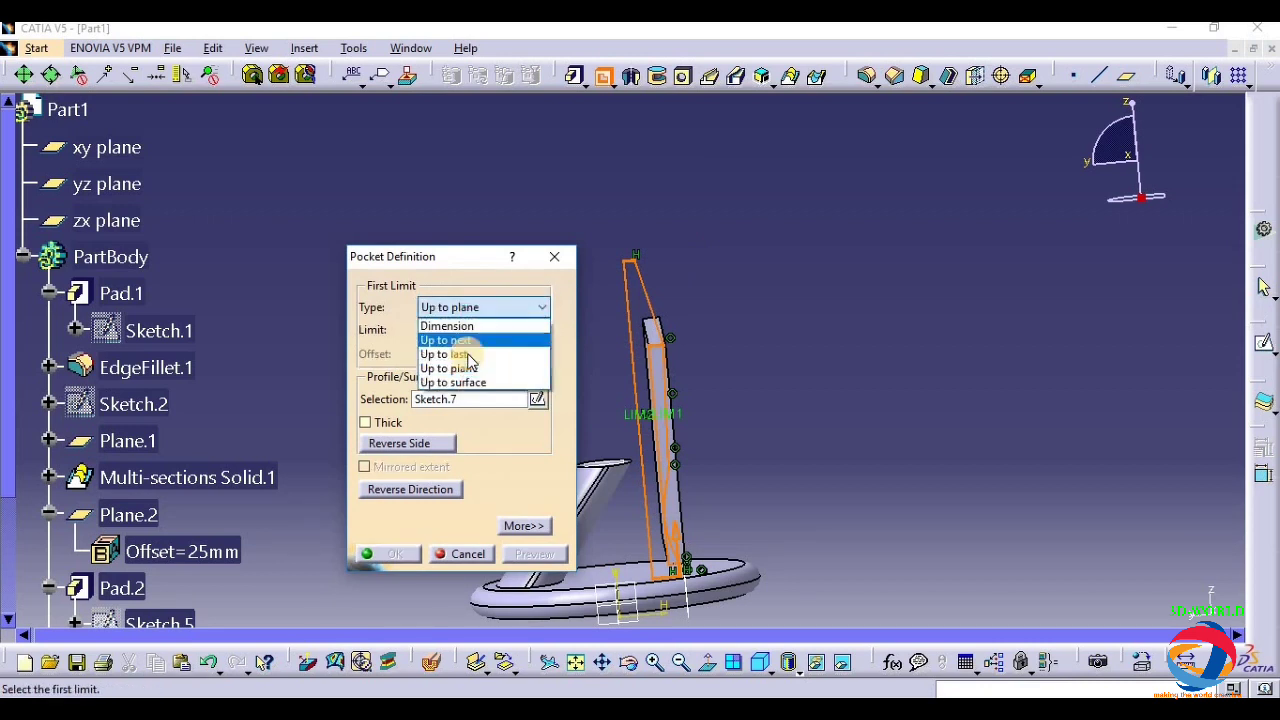
left_click(462, 354)
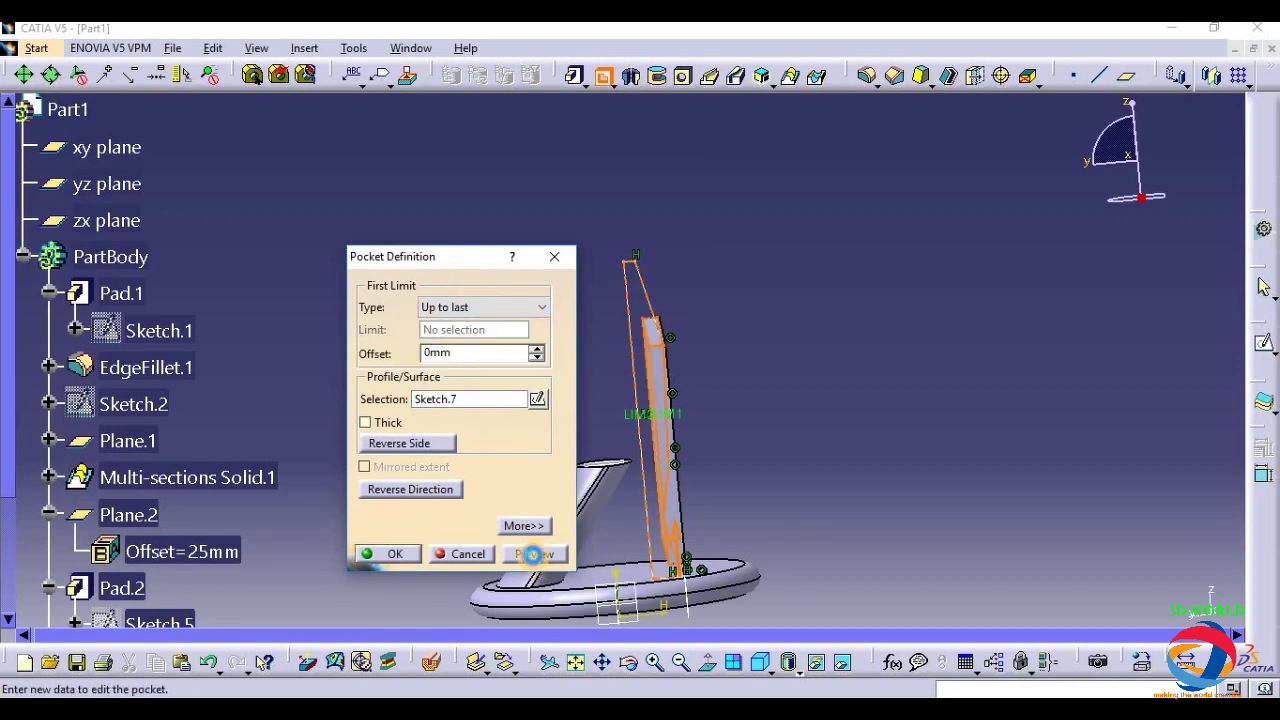
left_click(533, 554)
left_click(395, 554)
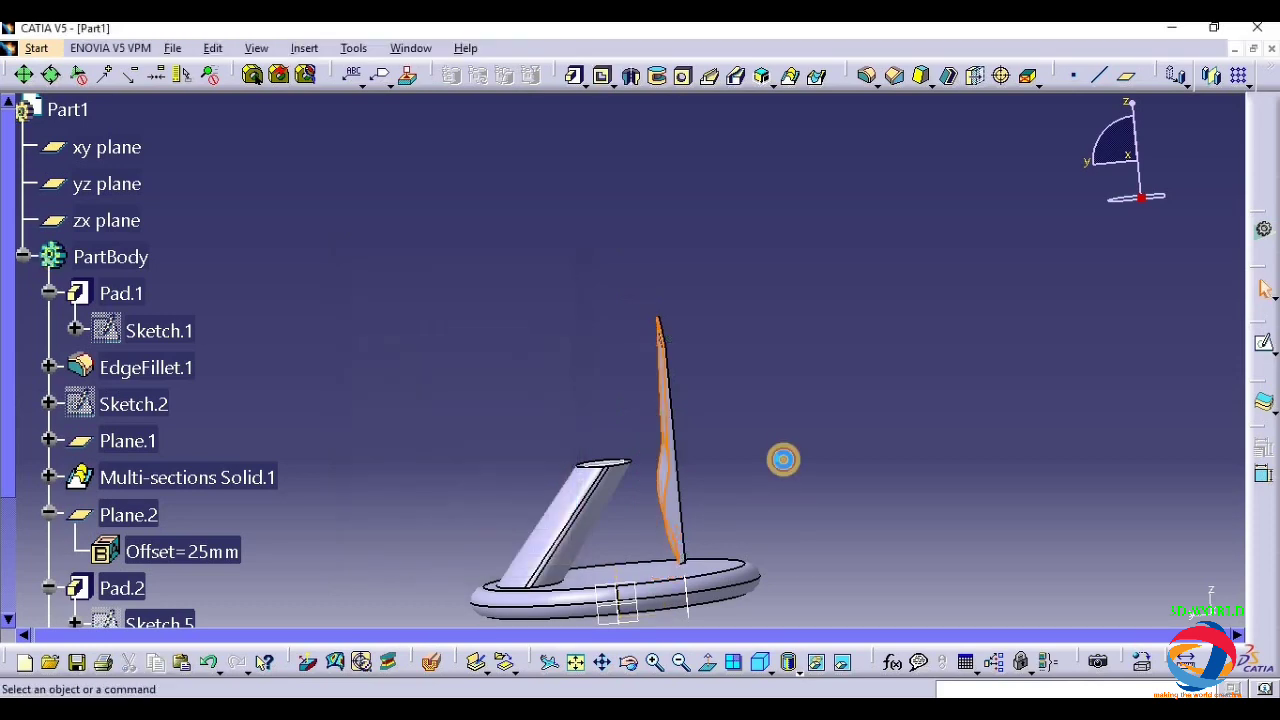
- Sketch an ellipse on the screen's upper back face, centred on the vertical axis, with radii of about 18 mm and 12 mm
left_click(626, 661)
left_click_drag(563, 494, 676, 534)
middle_click_drag(786, 571, 600, 398)
left_click(566, 360)
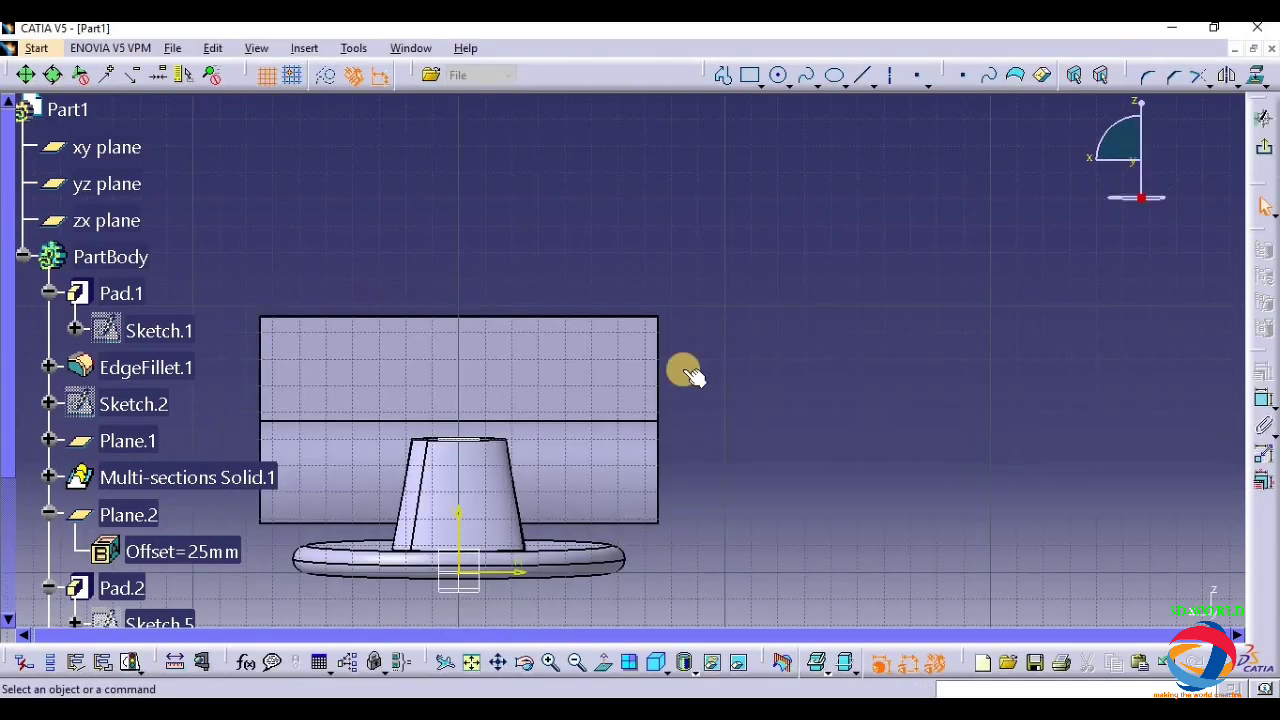
left_click(831, 75)
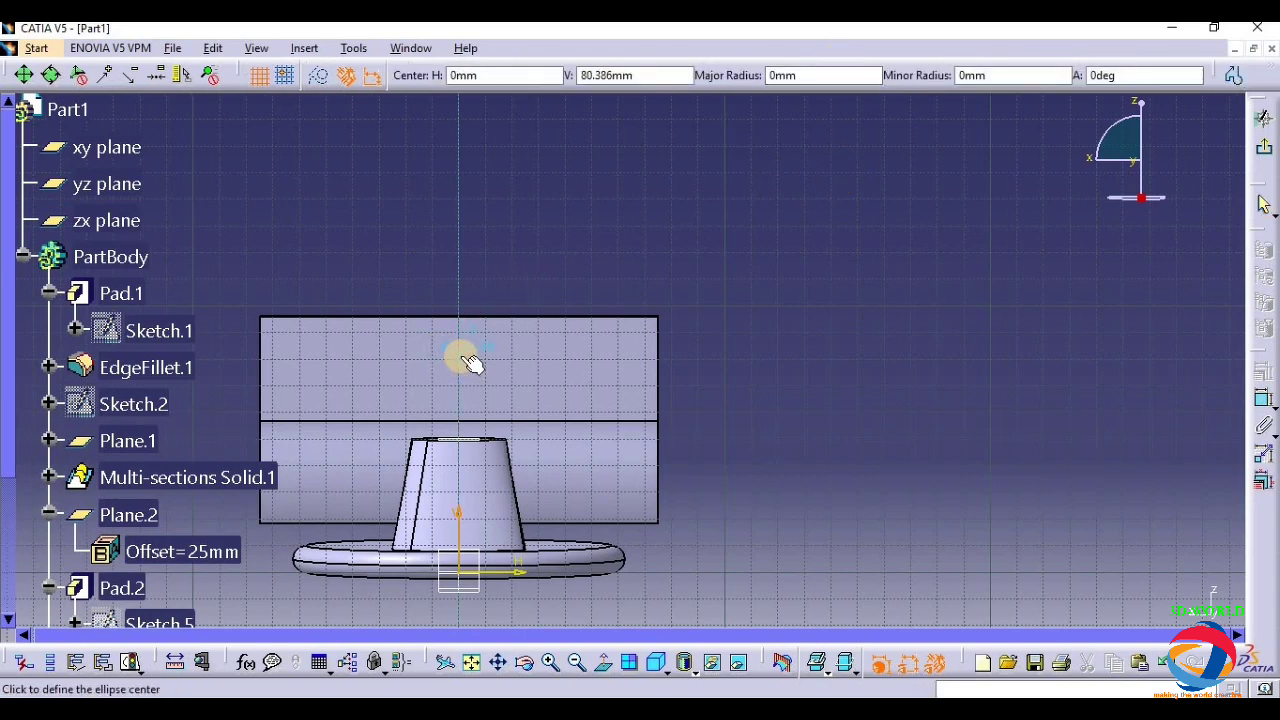
left_click(465, 352)
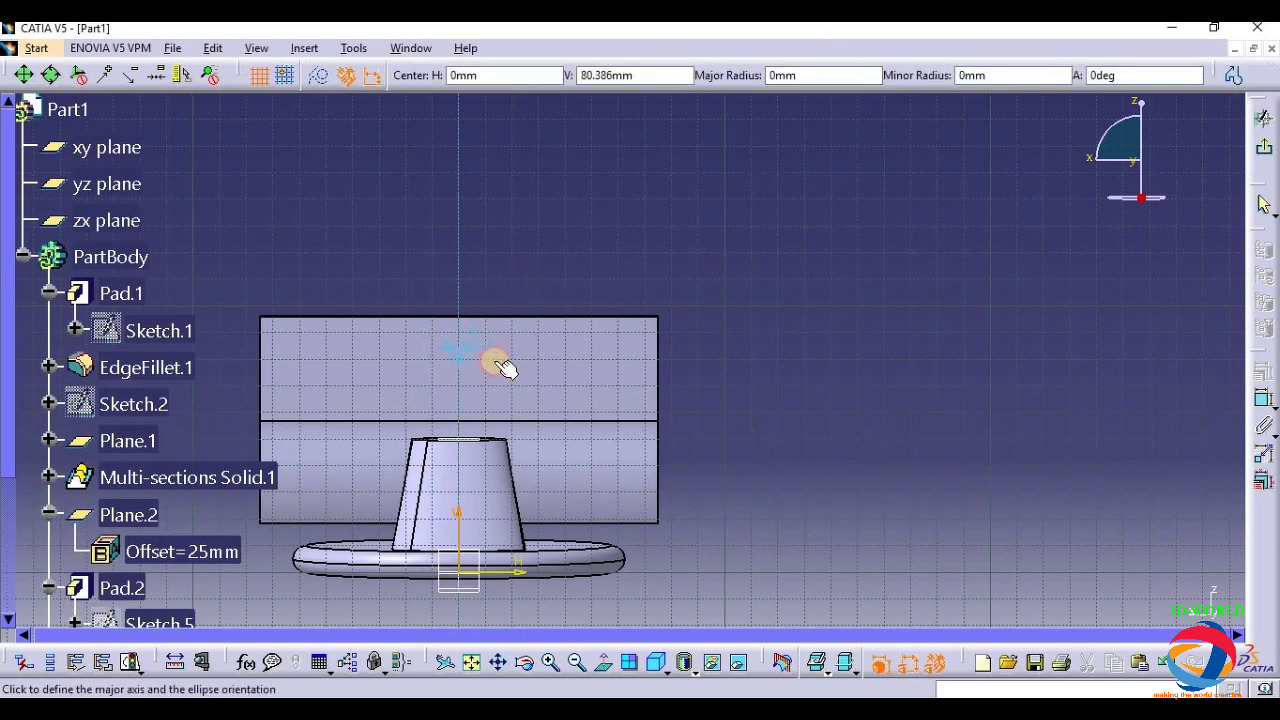
left_click(512, 366)
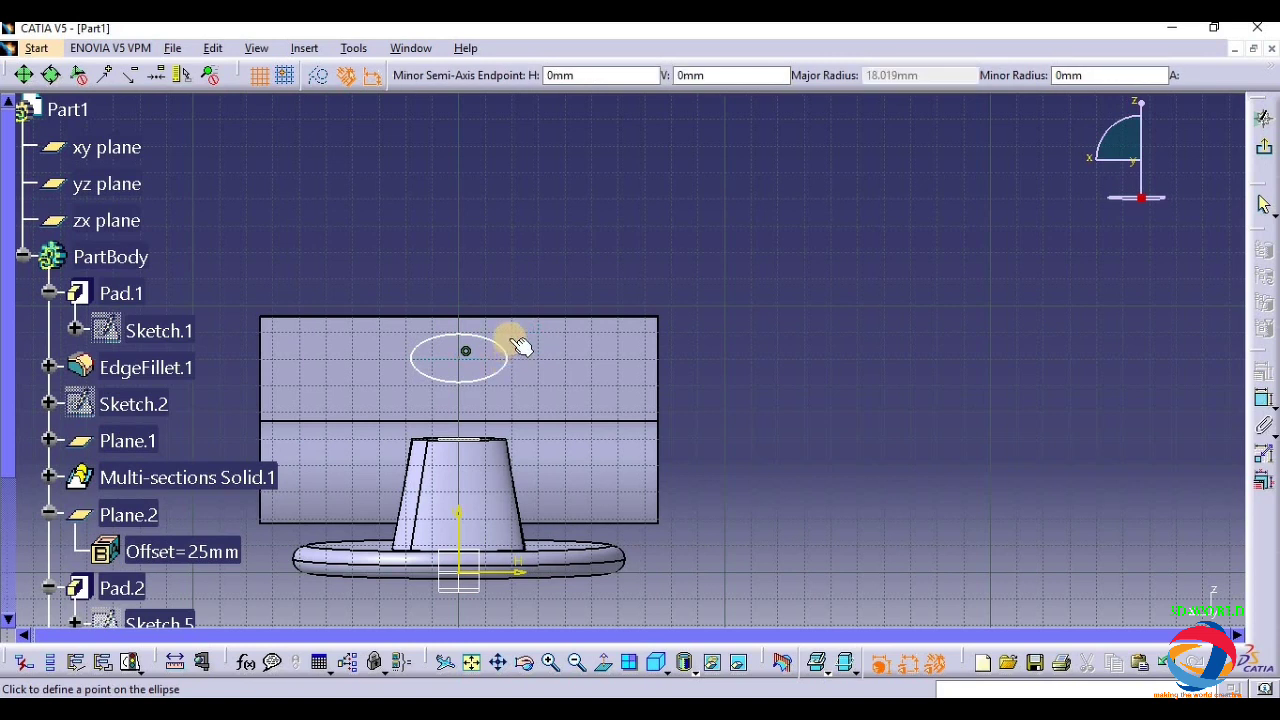
left_click(503, 320)
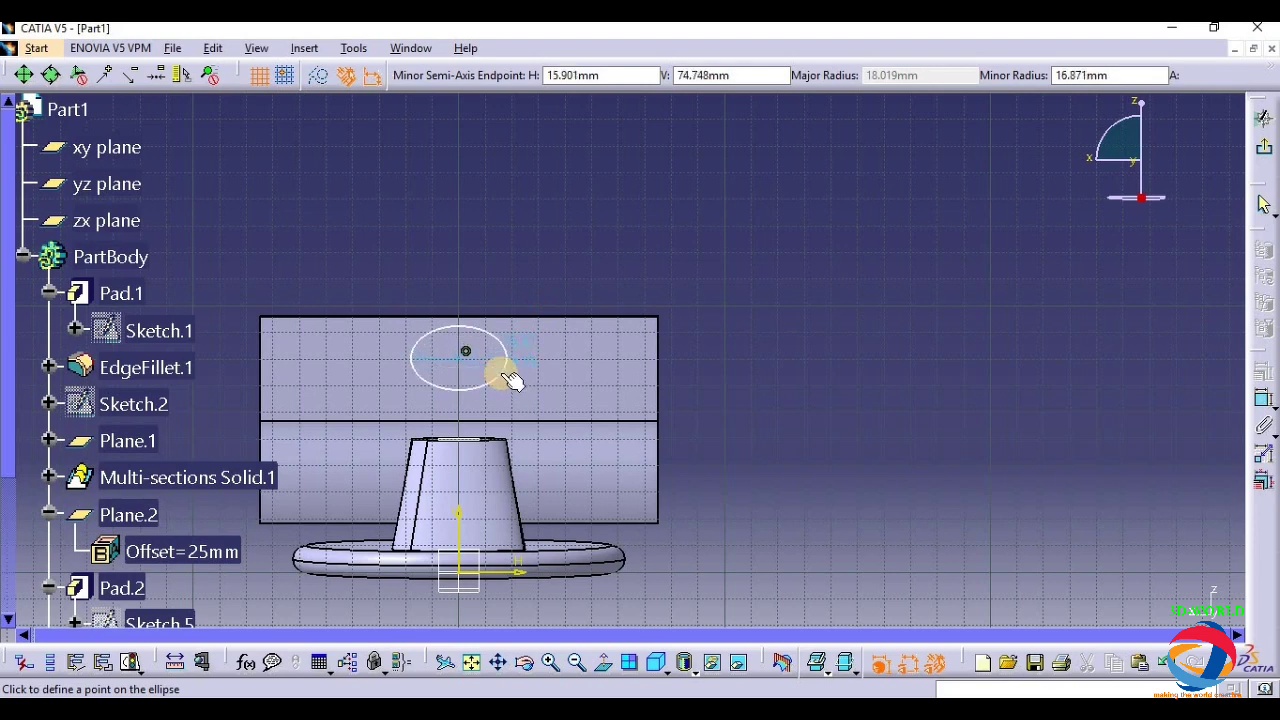
left_click(510, 378)
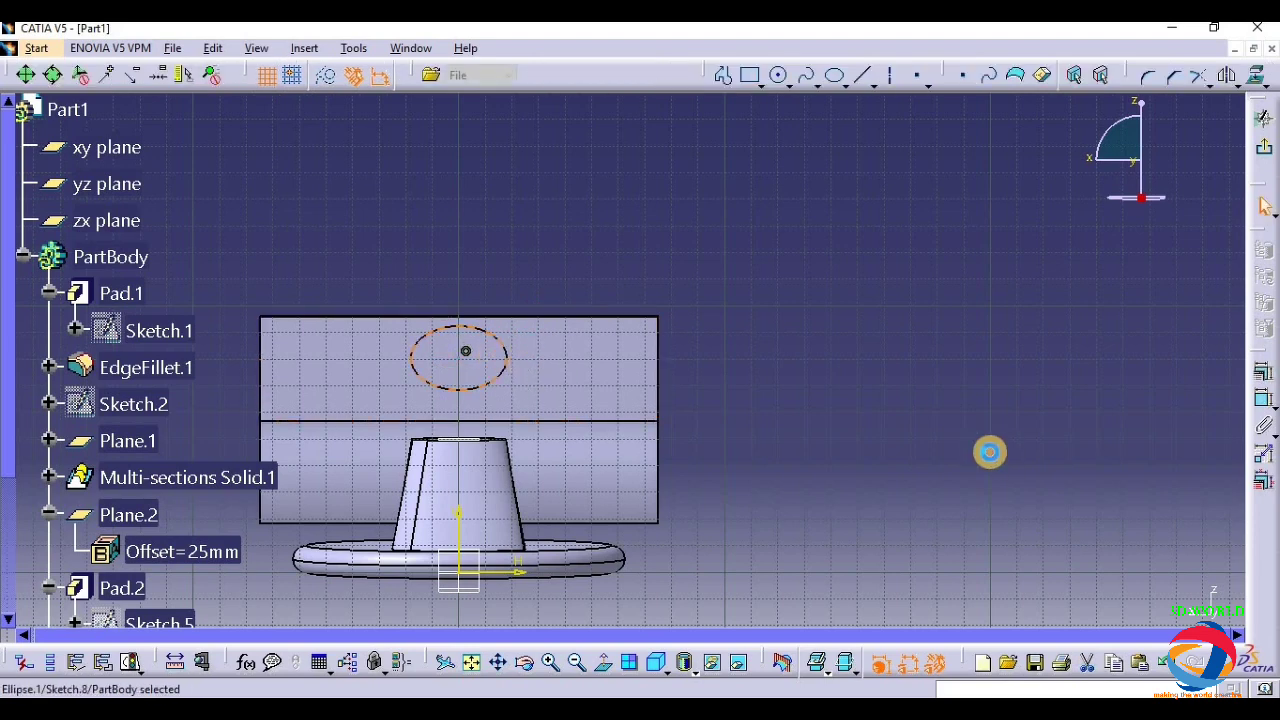
- Set the ellipse's minor radius to 7 mm and exit the sketch
double_click(481, 384)
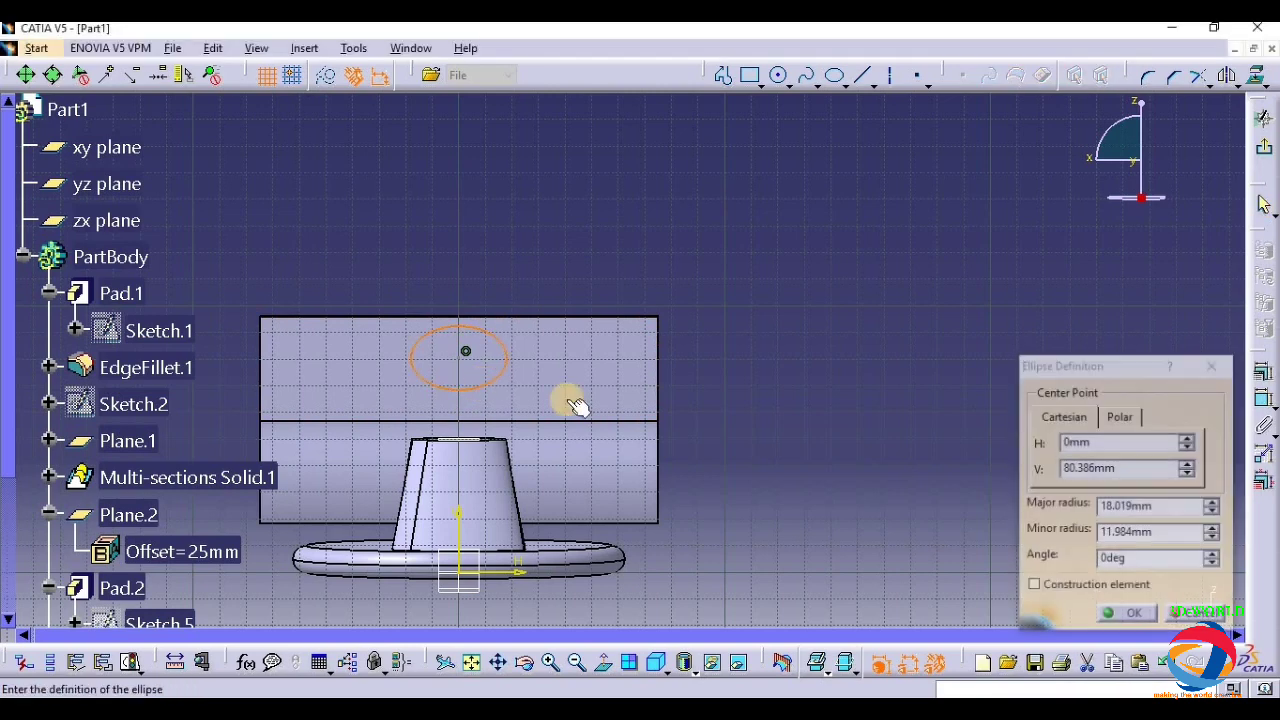
double_click(1160, 533)
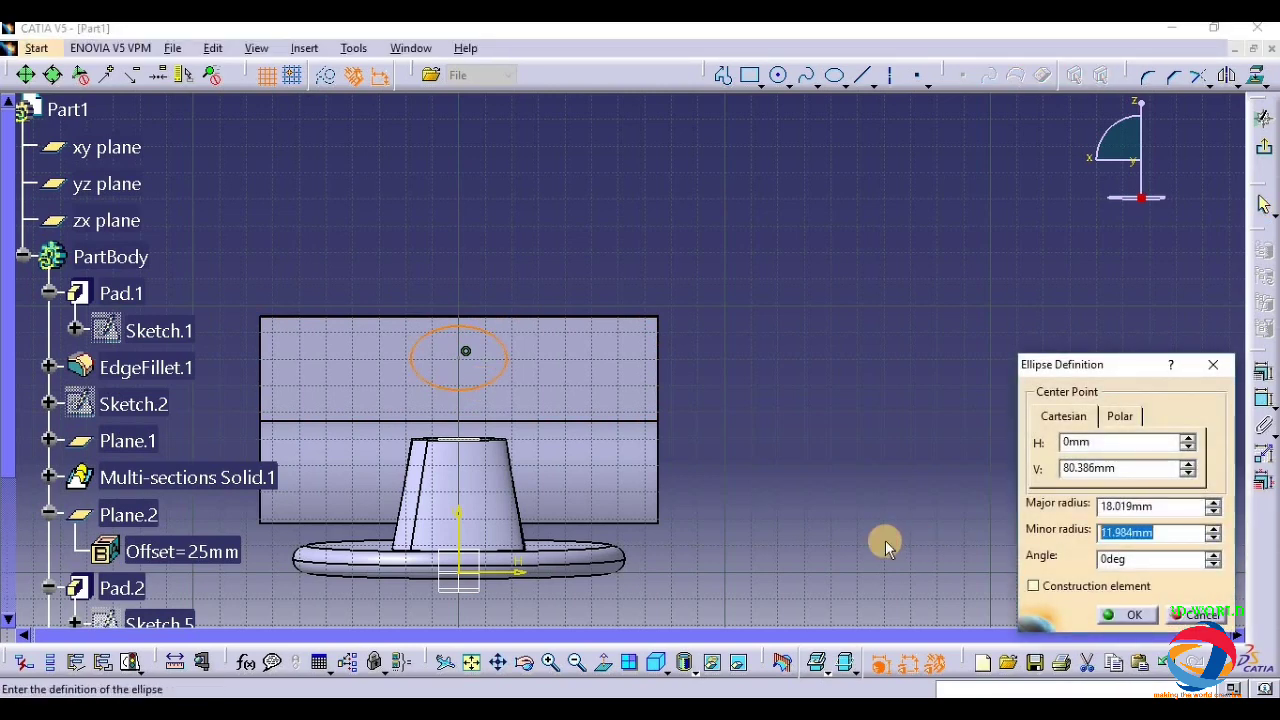
type("7")
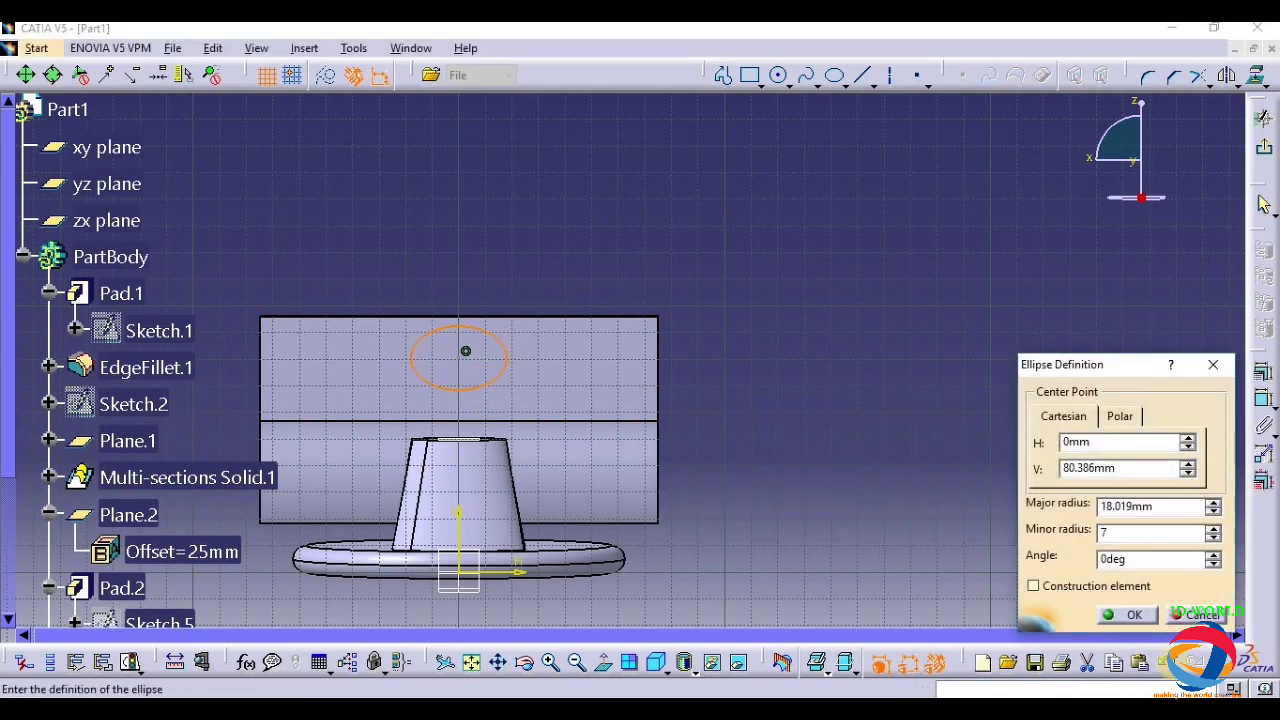
left_click(1130, 613)
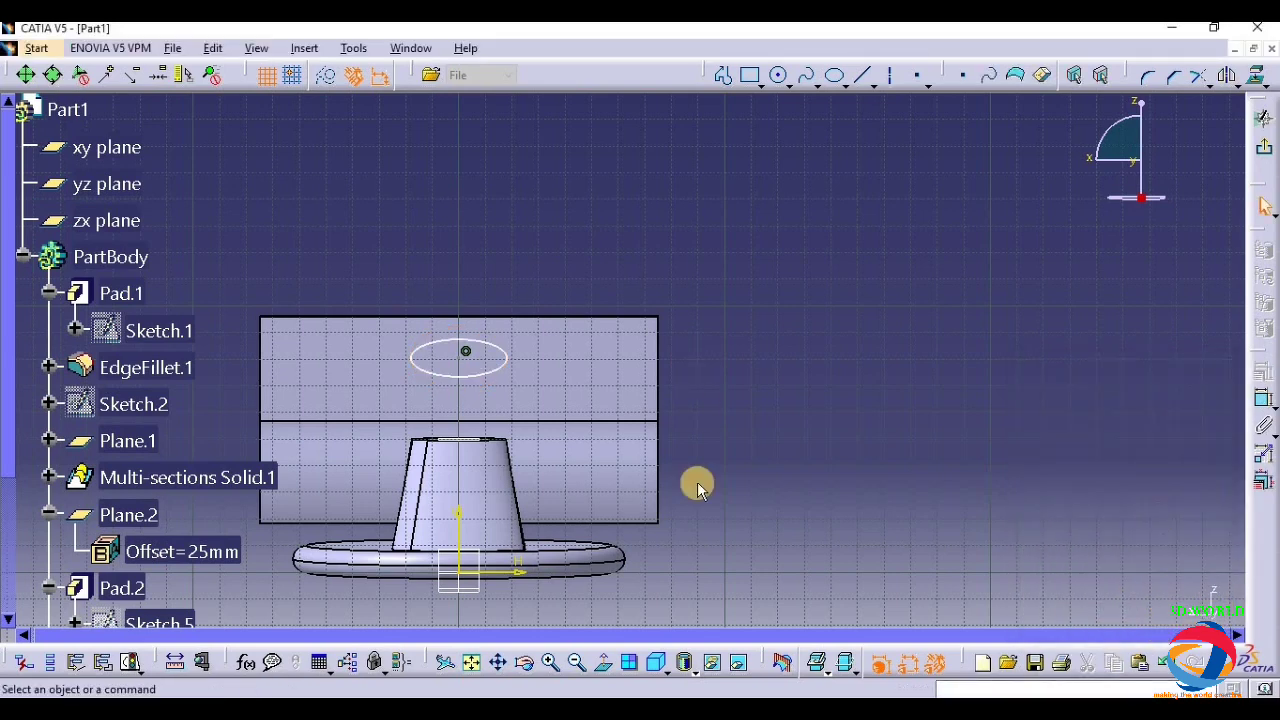
left_click(1265, 145)
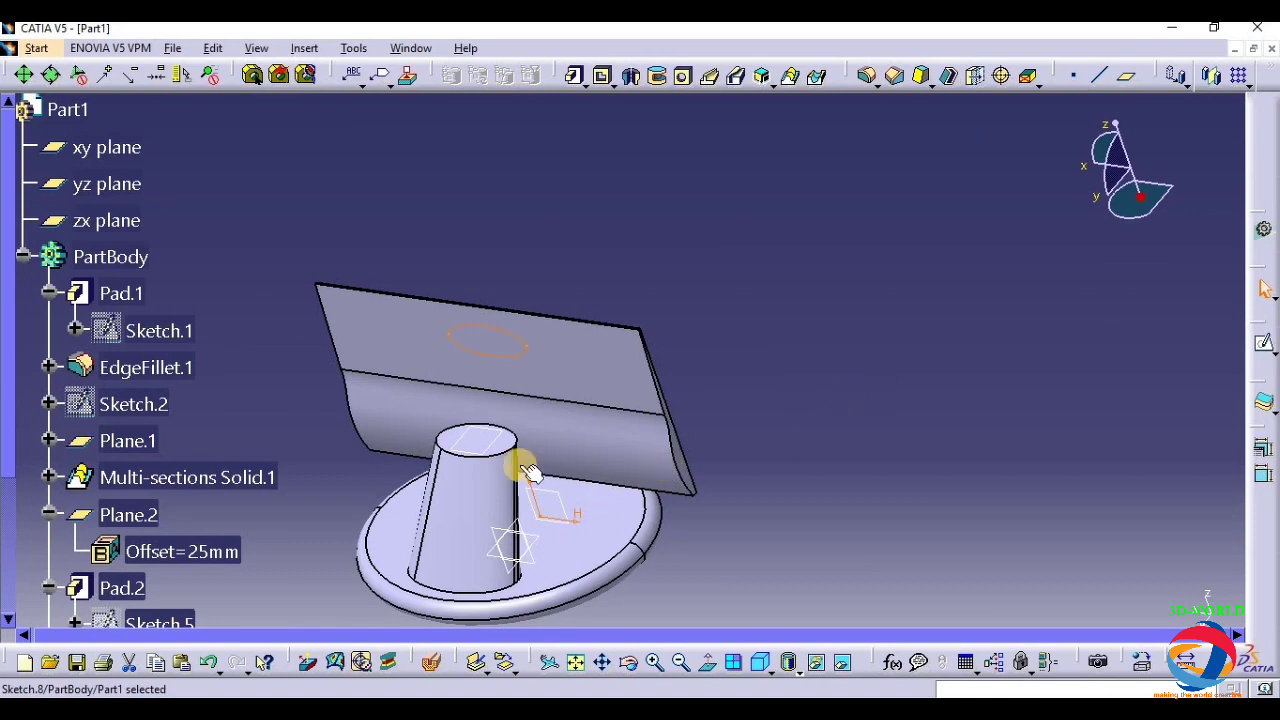
- Select the elliptical top face of the neck
left_click(504, 442)
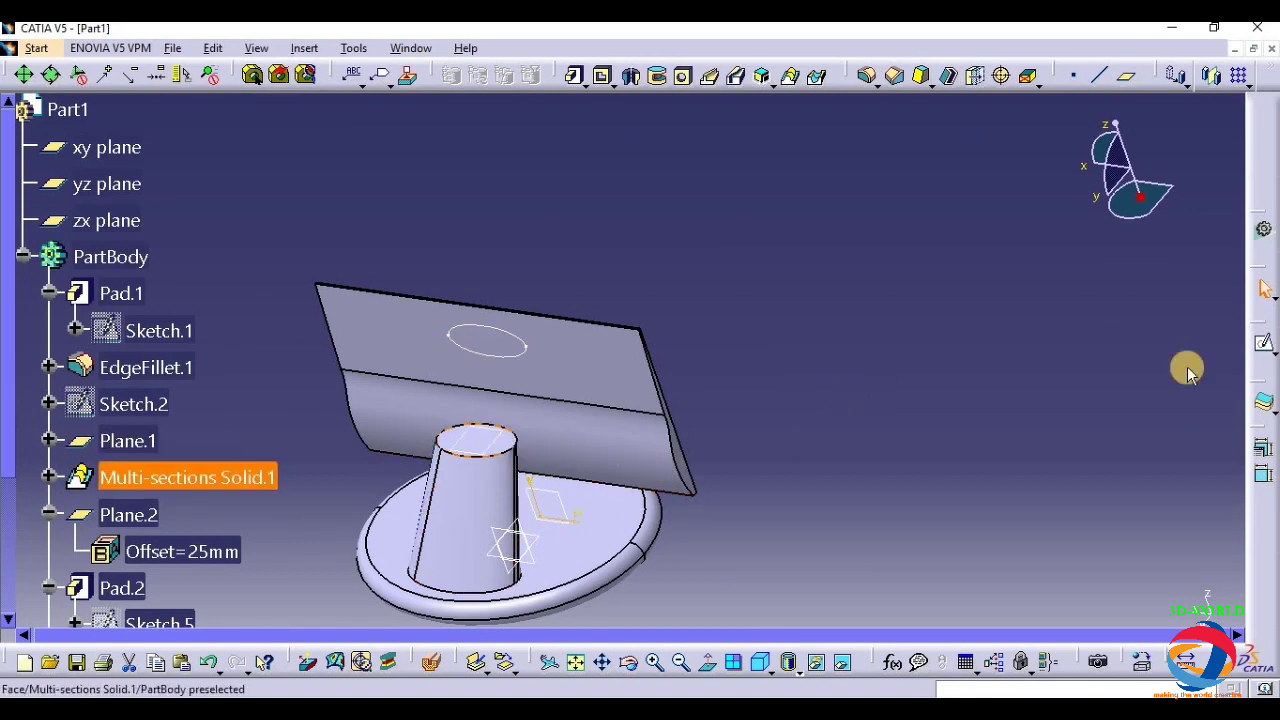
- Create a sketch on the top face of the tapered neck and project the face's outline into it
left_click(1262, 344)
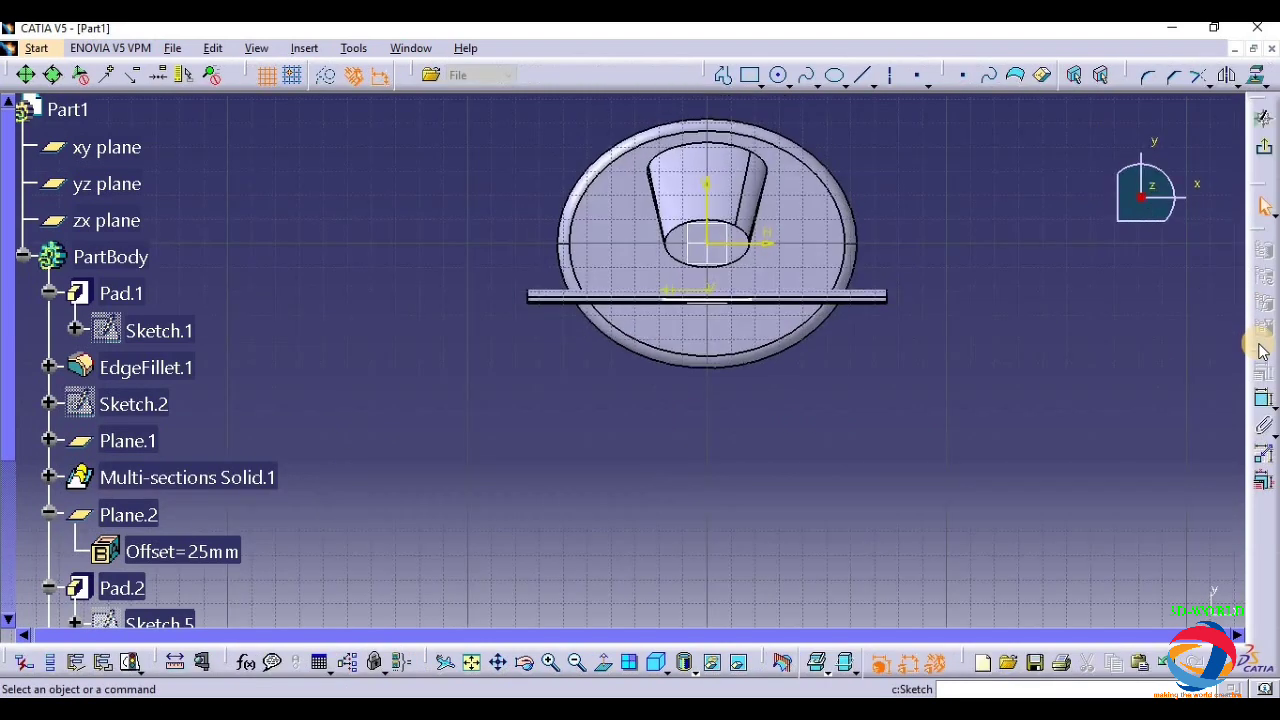
left_click(1259, 79)
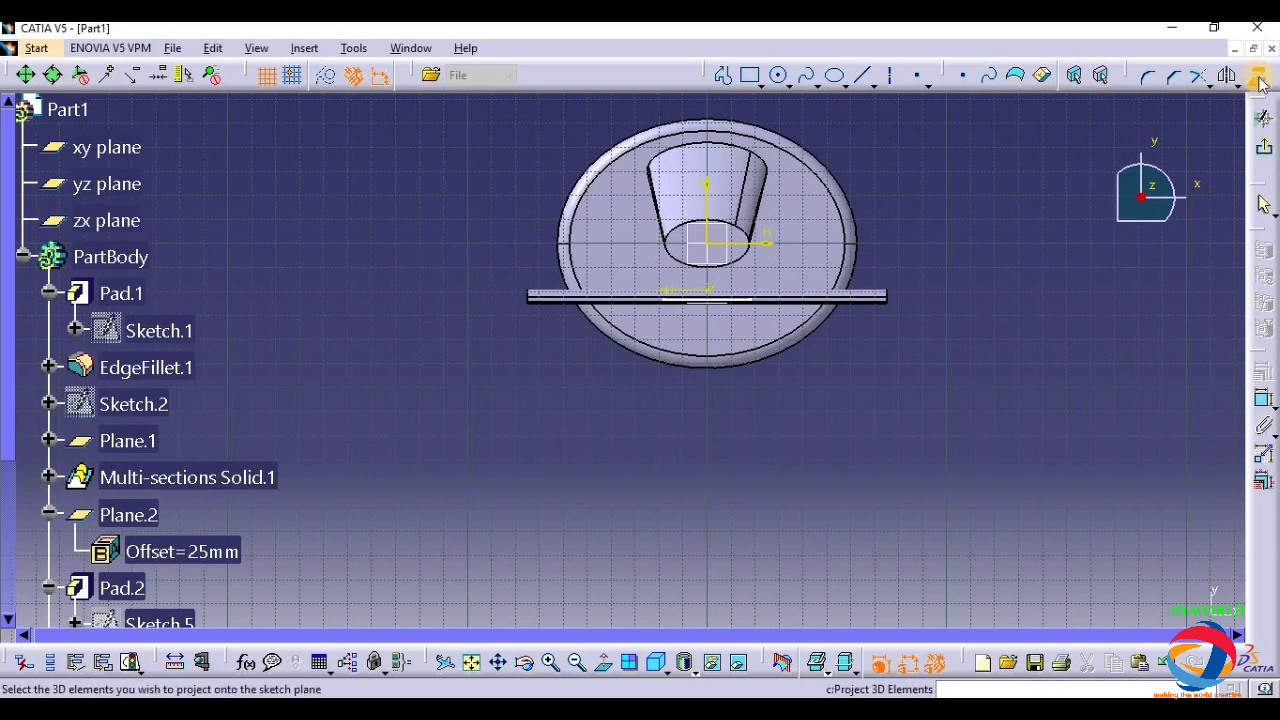
left_click(742, 257)
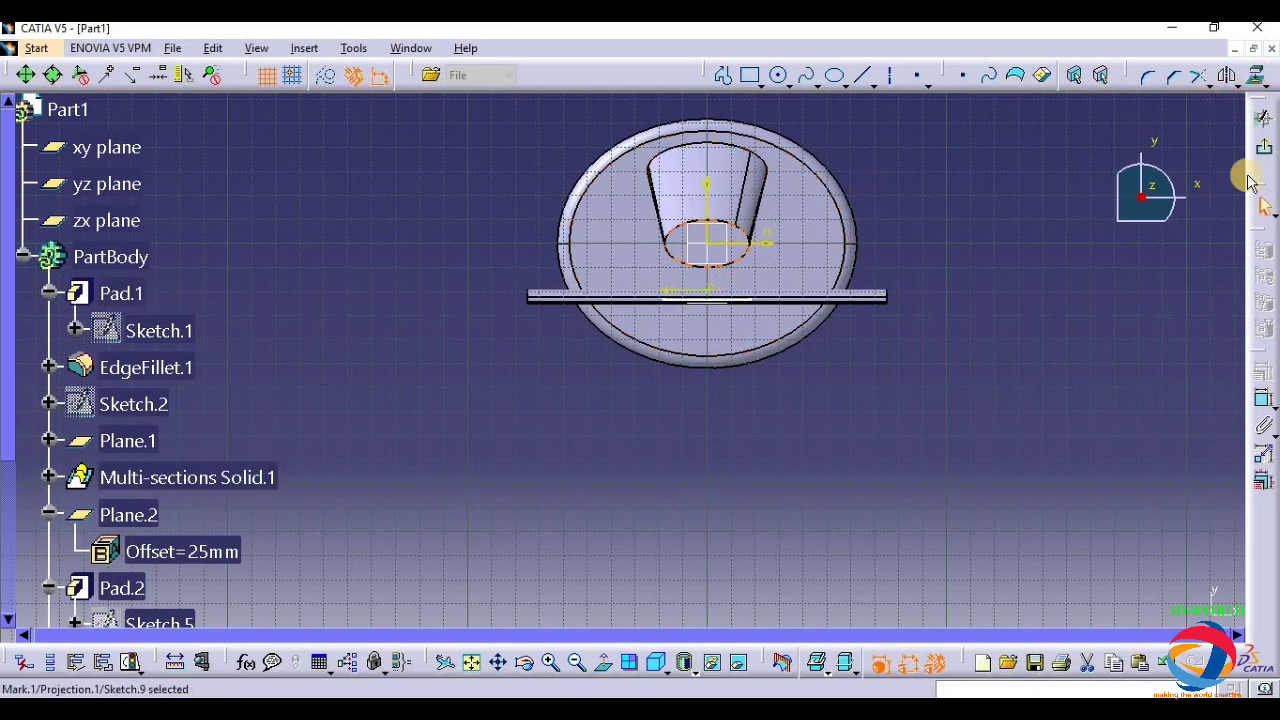
left_click(1262, 118)
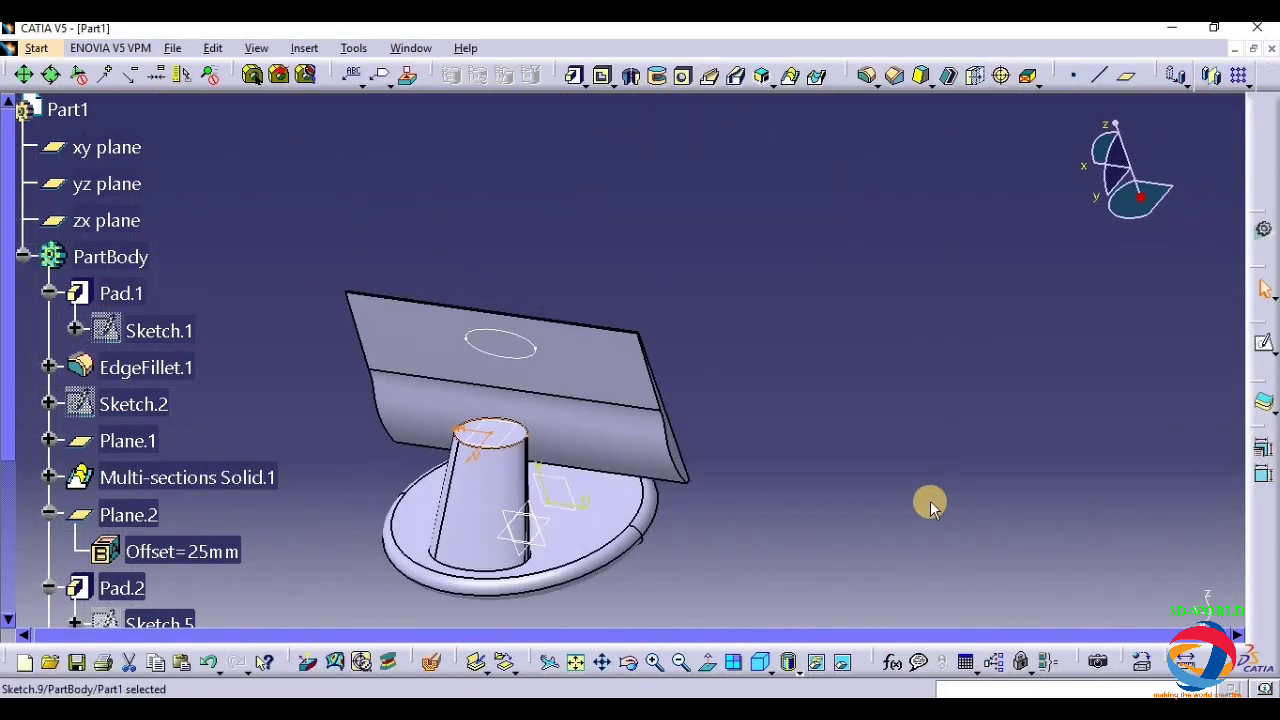
- Create a multi-sections solid from the projected outline on the neck's top (Sketch.9) to the ellipse on the screen's back (Sketch.8)
left_click(790, 79)
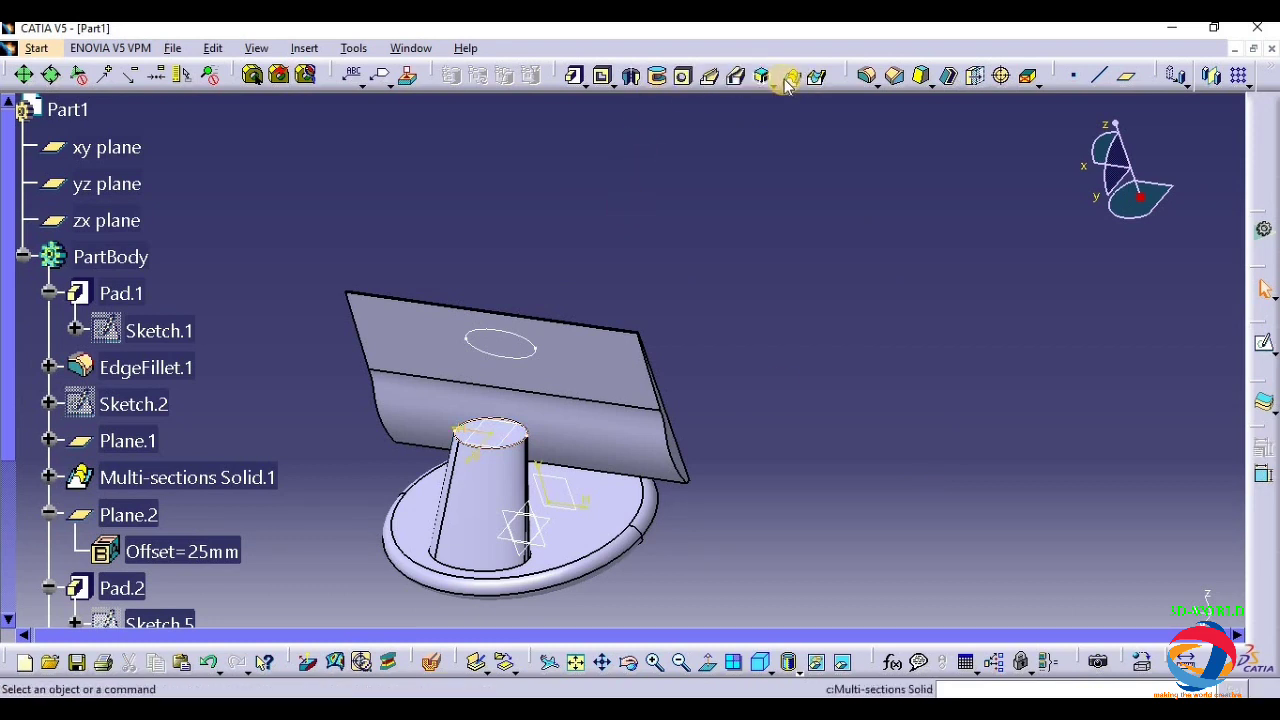
left_click(521, 440)
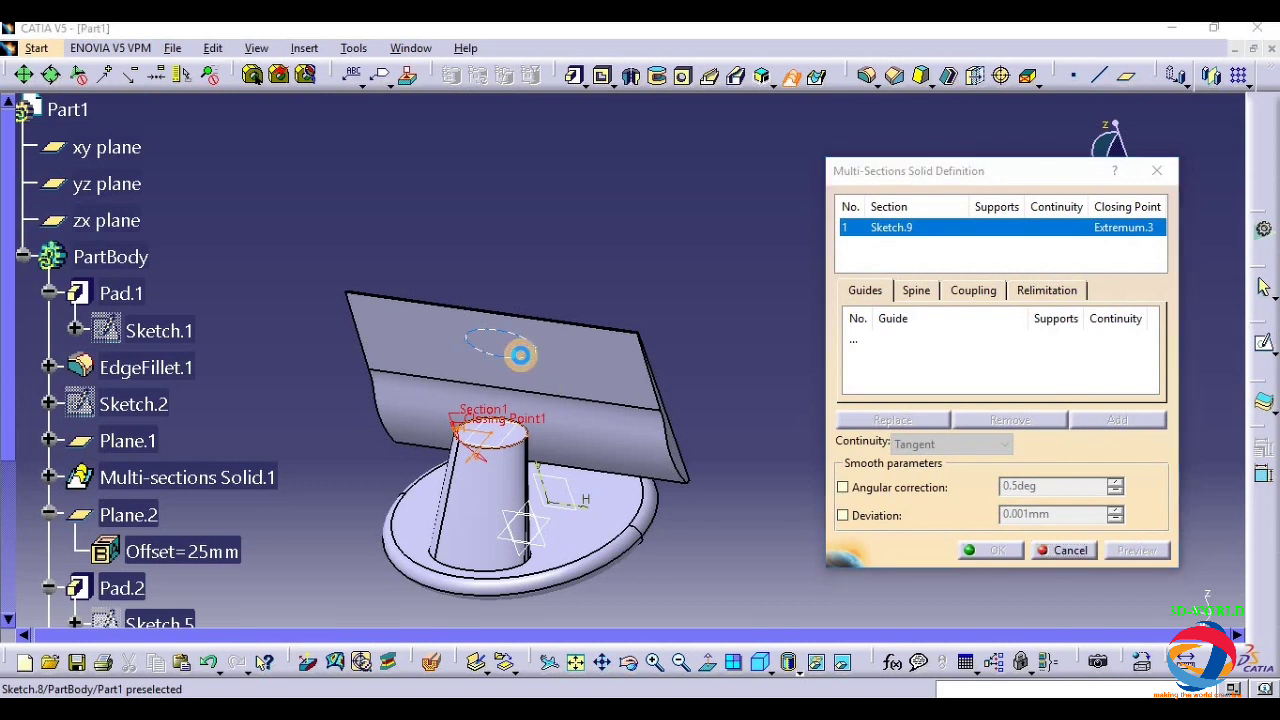
left_click(523, 358)
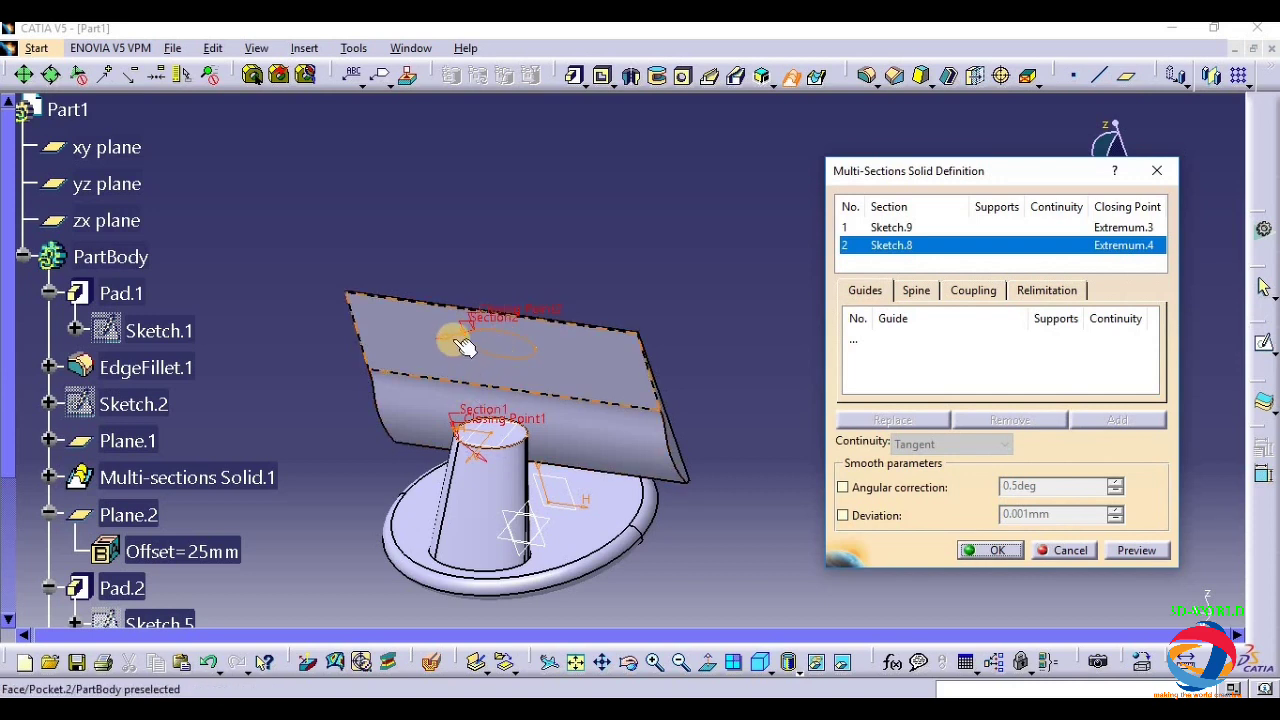
left_click(1134, 548)
left_click(991, 551)
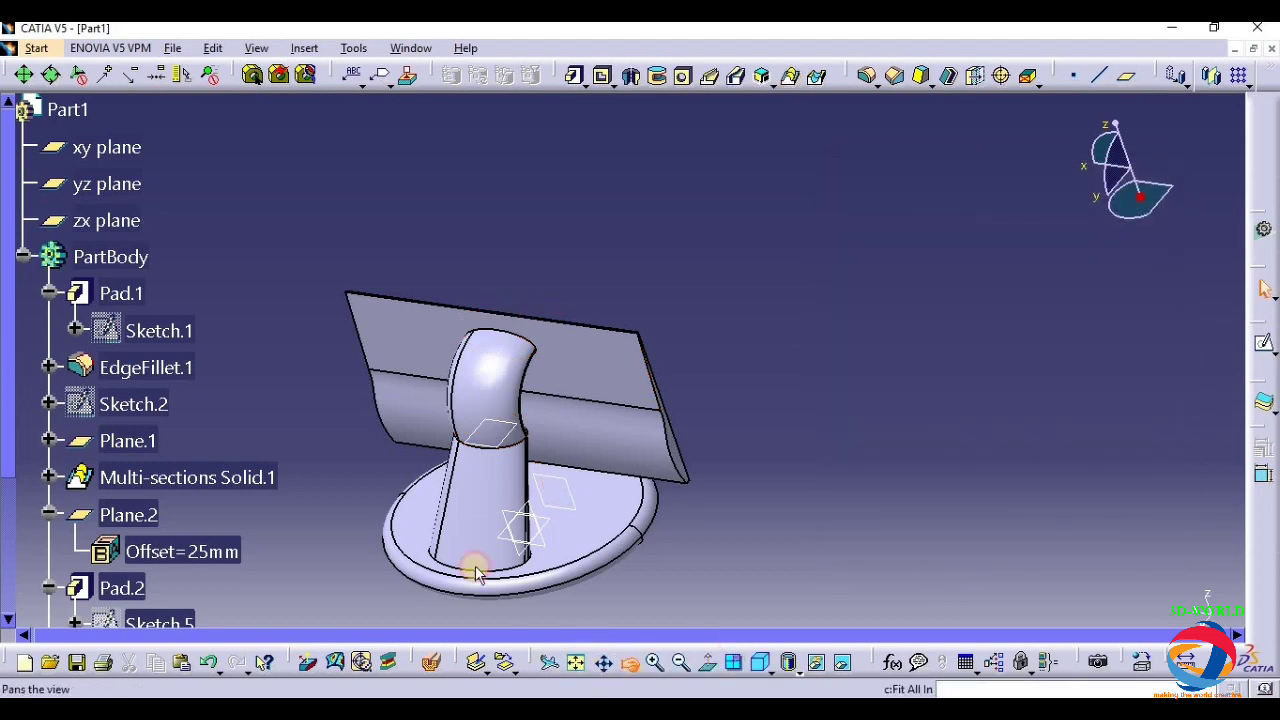
- Edit Sketch.8 under Multi-sections Solid.2 and move its ellipse slightly lower on the screen's back
middle_click_drag(470, 560, 586, 243)
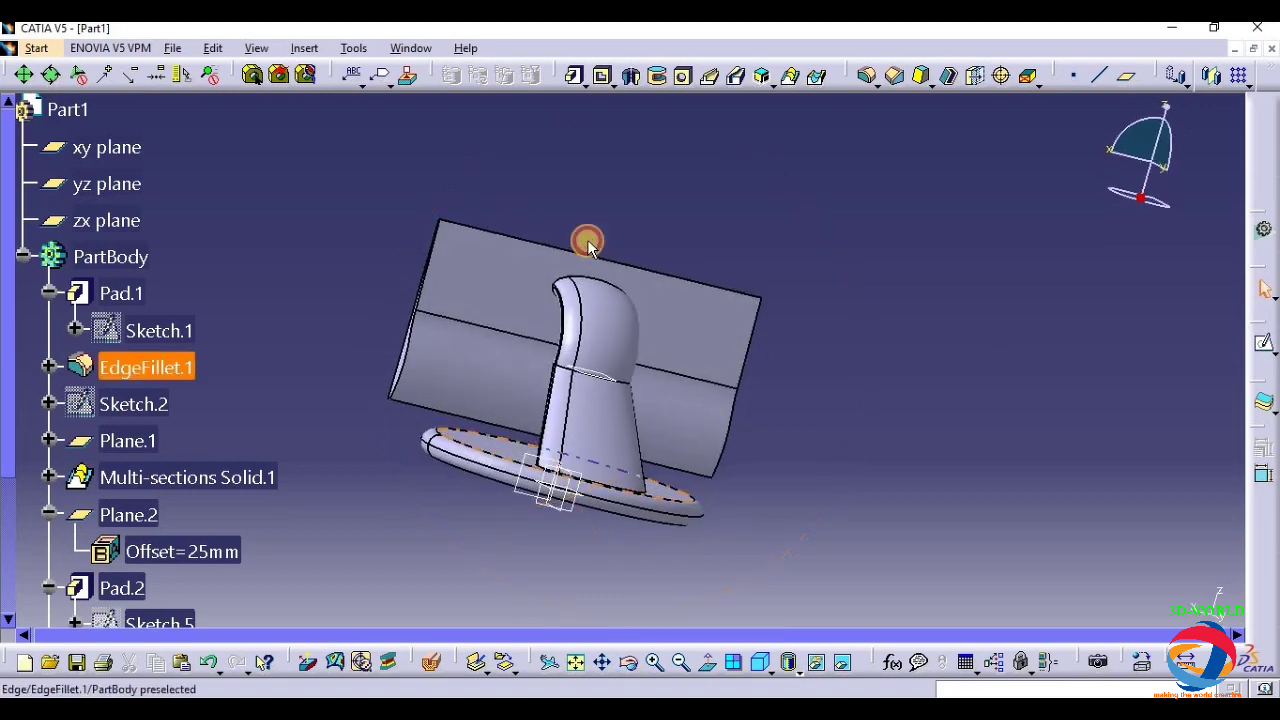
left_click_drag(8, 462, 12, 590)
left_click(50, 611)
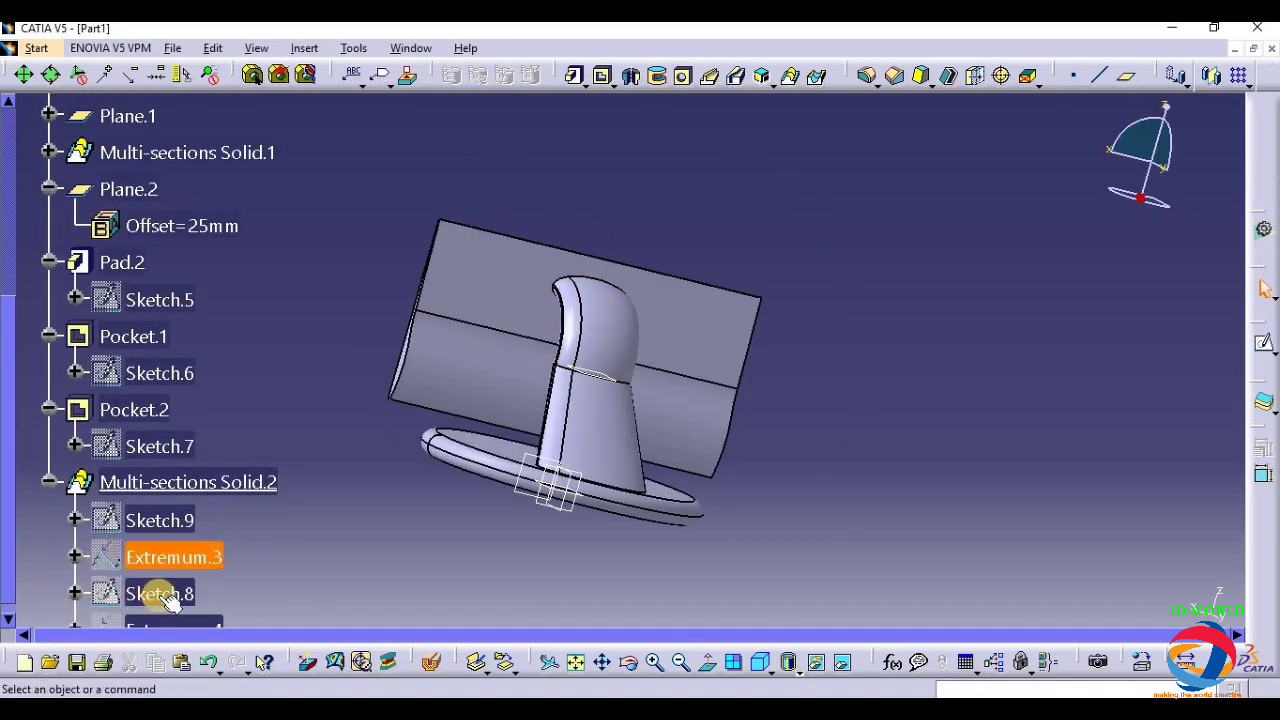
left_click(152, 594)
double_click(158, 594)
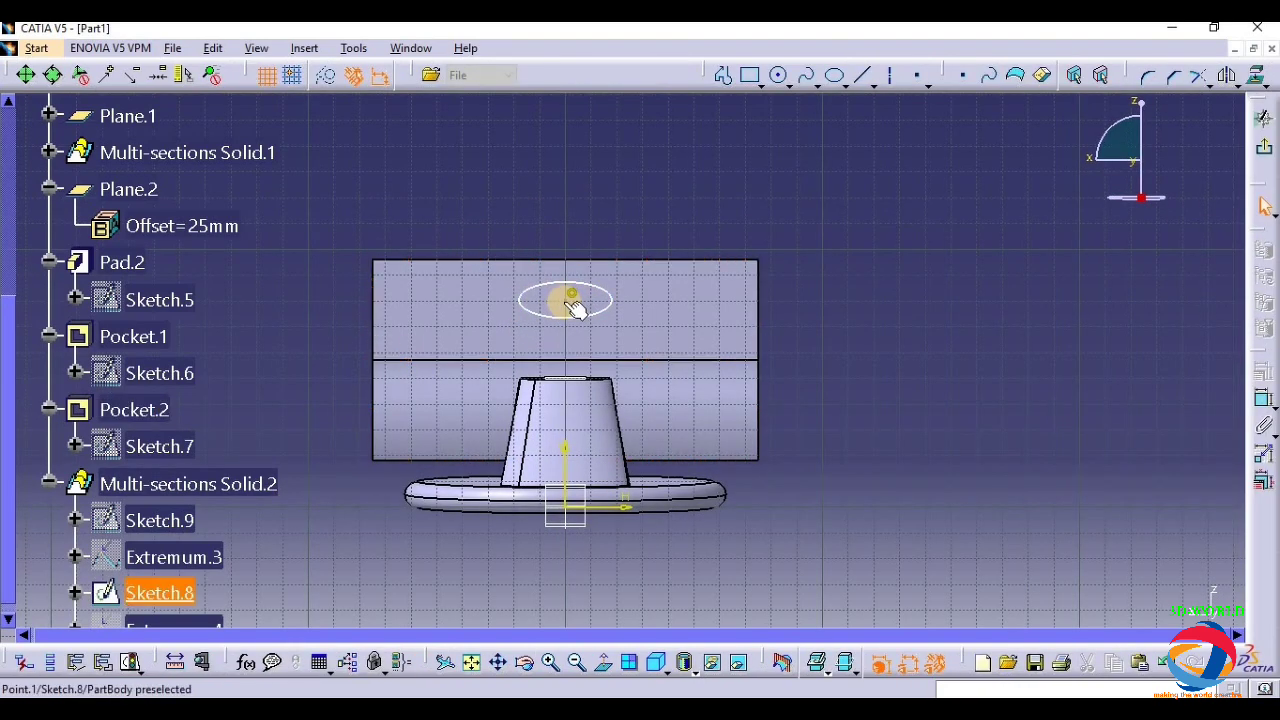
left_click_drag(575, 305, 571, 319)
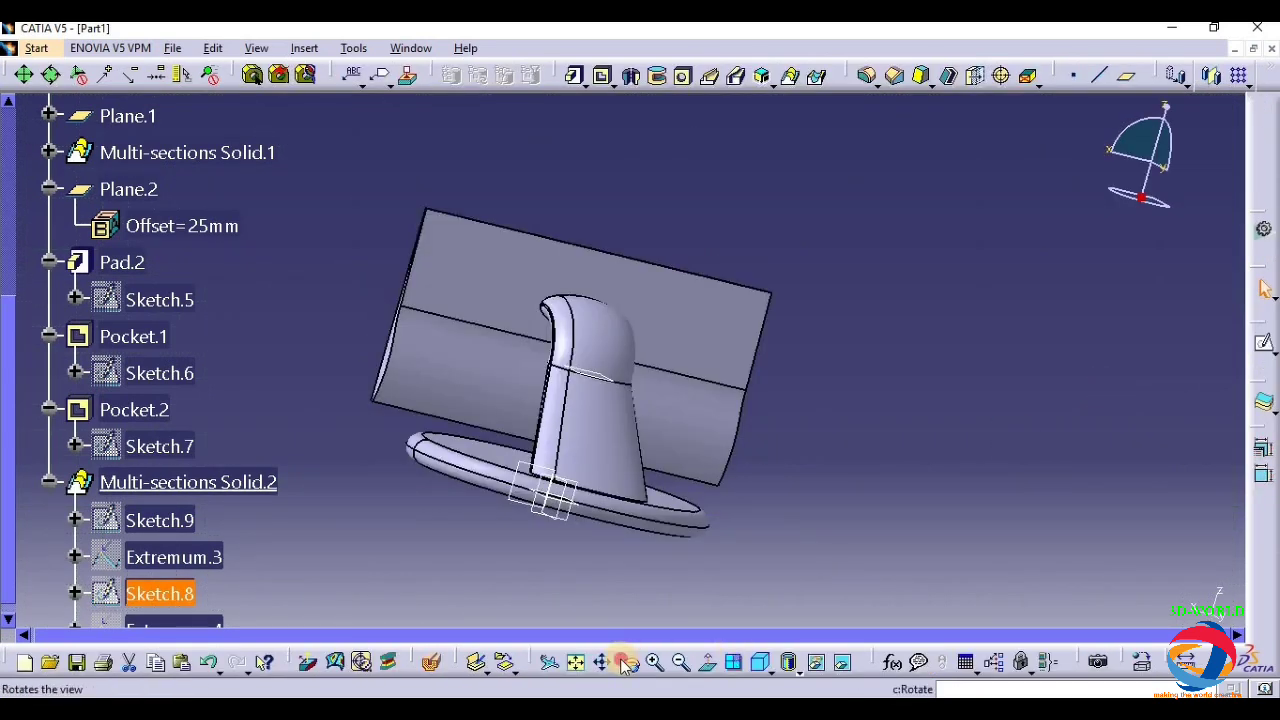
- Reopen Sketch.8, lower the ellipse to just above the horizontal crease of the screen's back, and leave the sketch
left_click(622, 663)
mouse_move(544, 340)
left_mouse_down()
mouse_move(563, 371)
mouse_move(611, 371)
mouse_move(447, 325)
mouse_move(314, 511)
left_mouse_up()
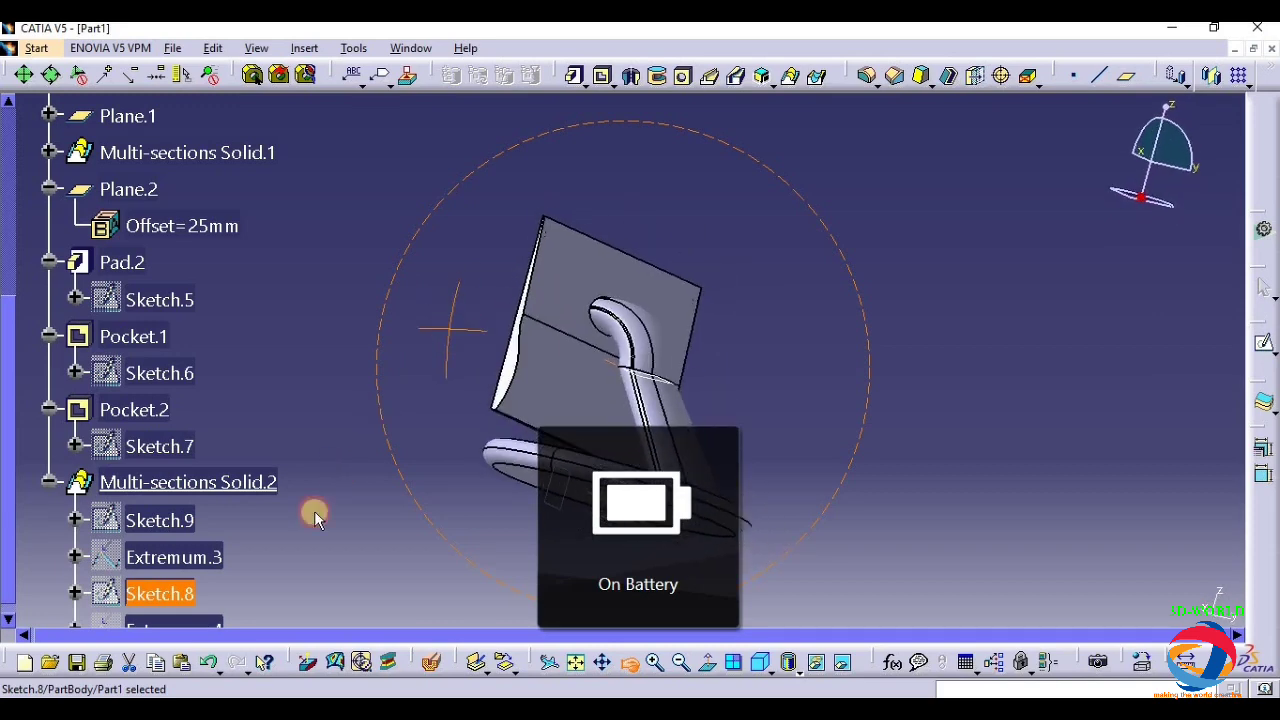
double_click(160, 595)
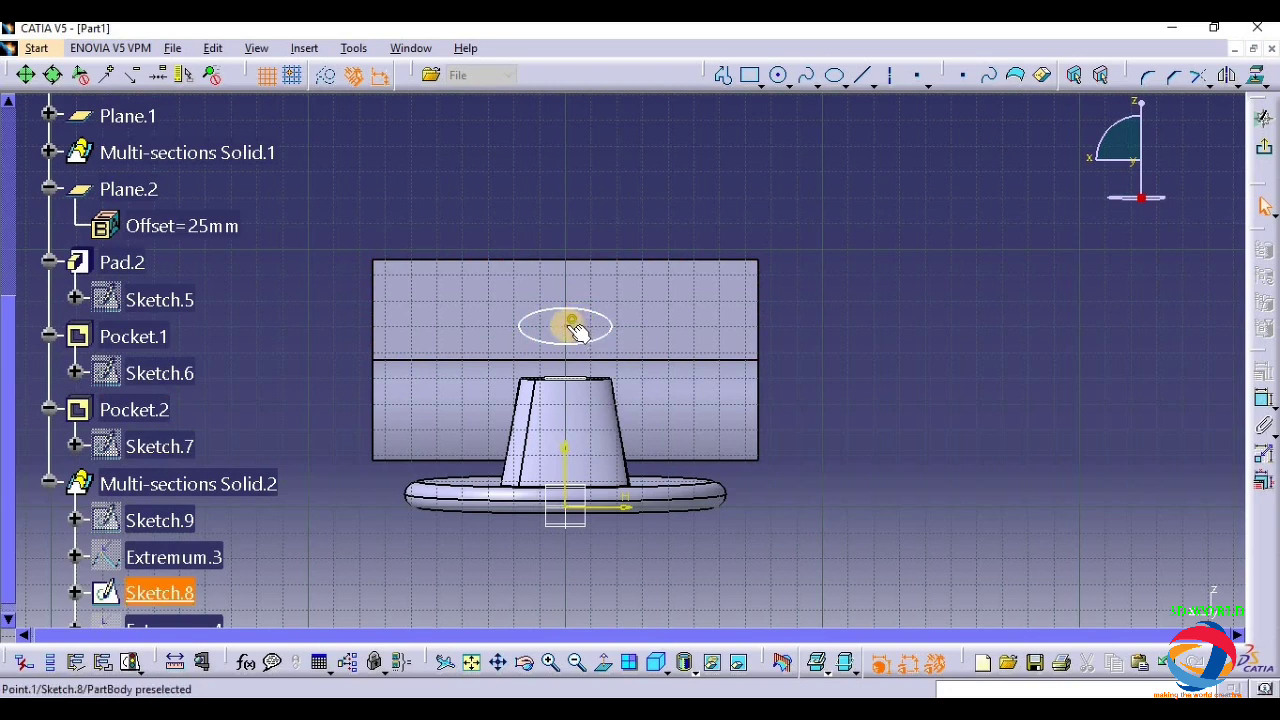
left_click_drag(564, 334, 564, 339)
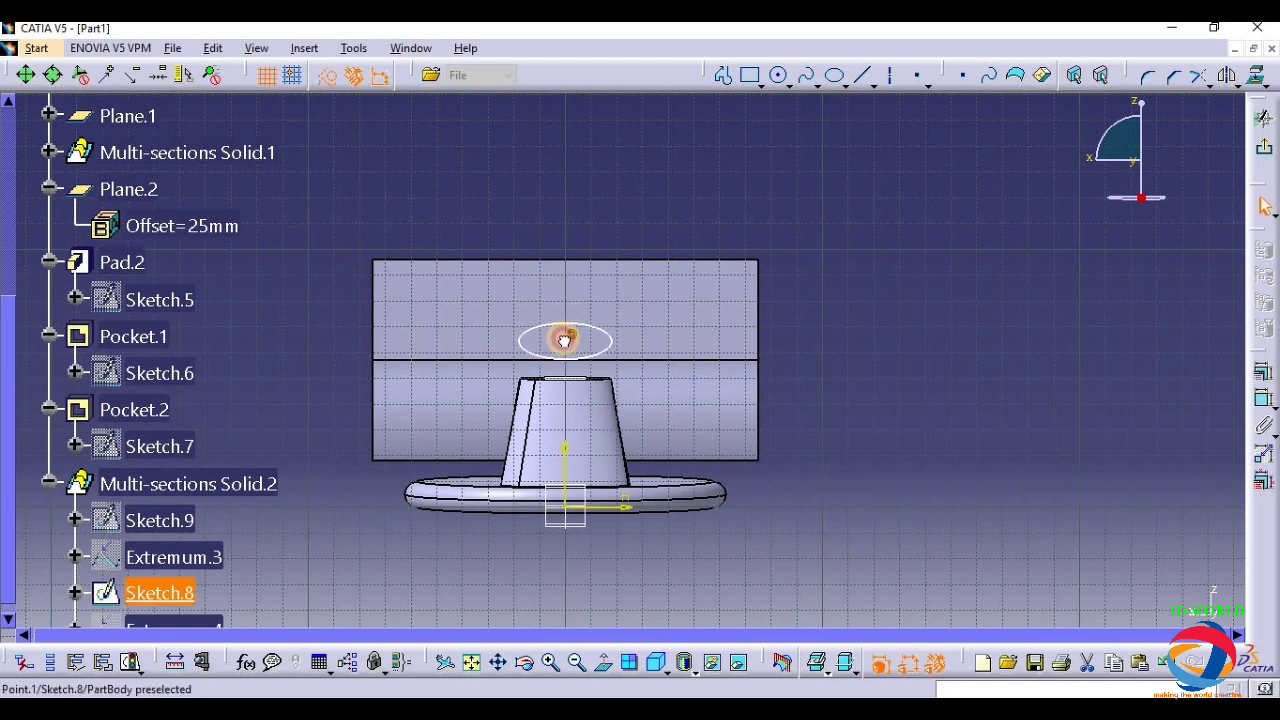
left_click(563, 342)
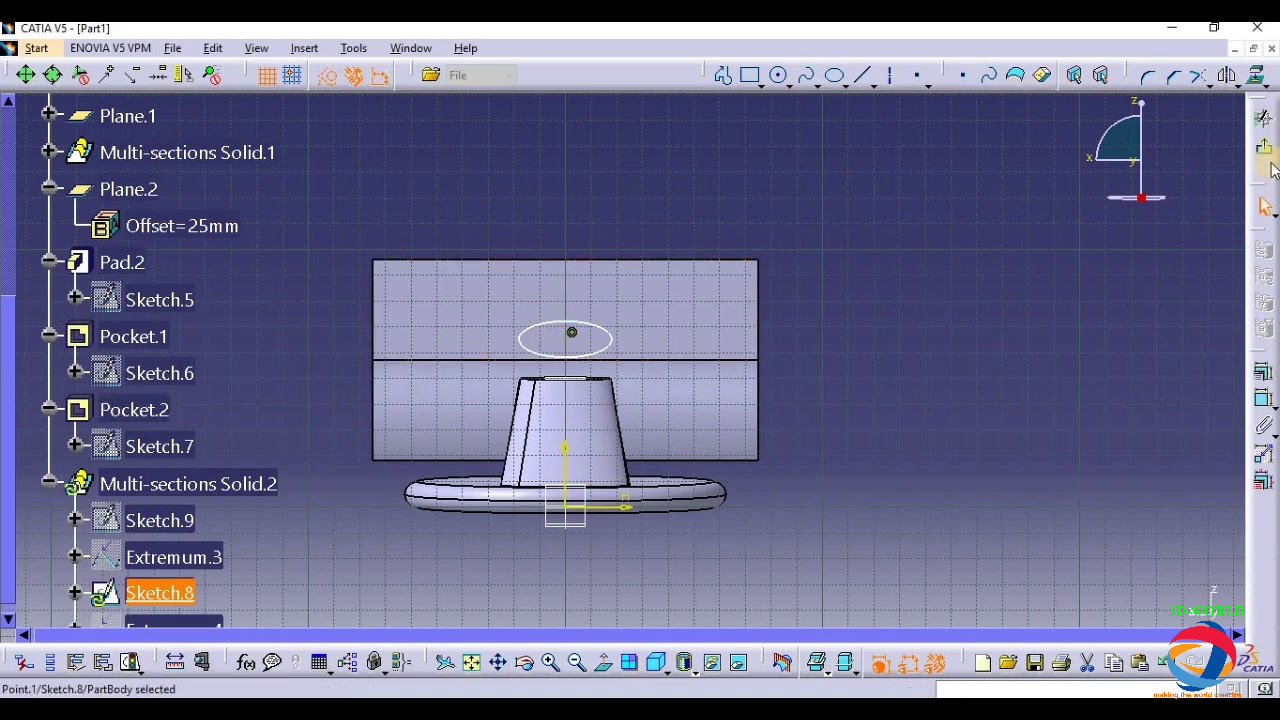
left_click(1264, 153)
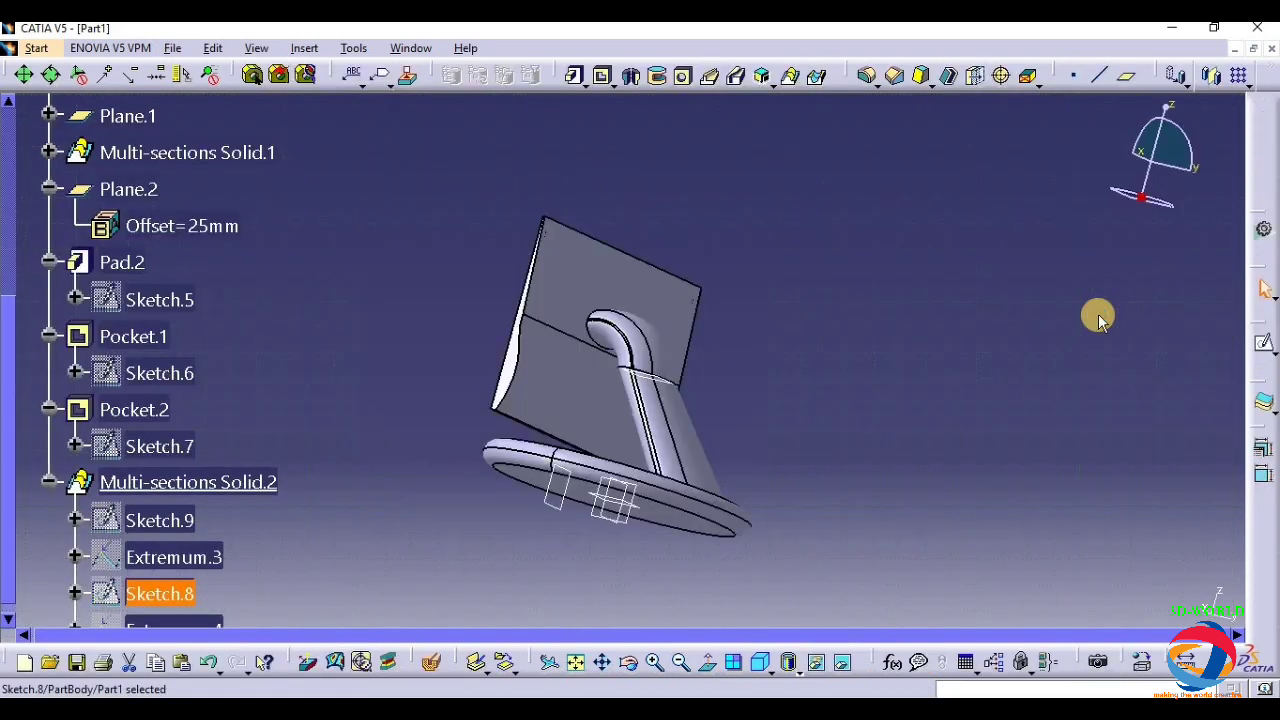
- Set the offset of Plane.2 to 20 mm
left_click(628, 662)
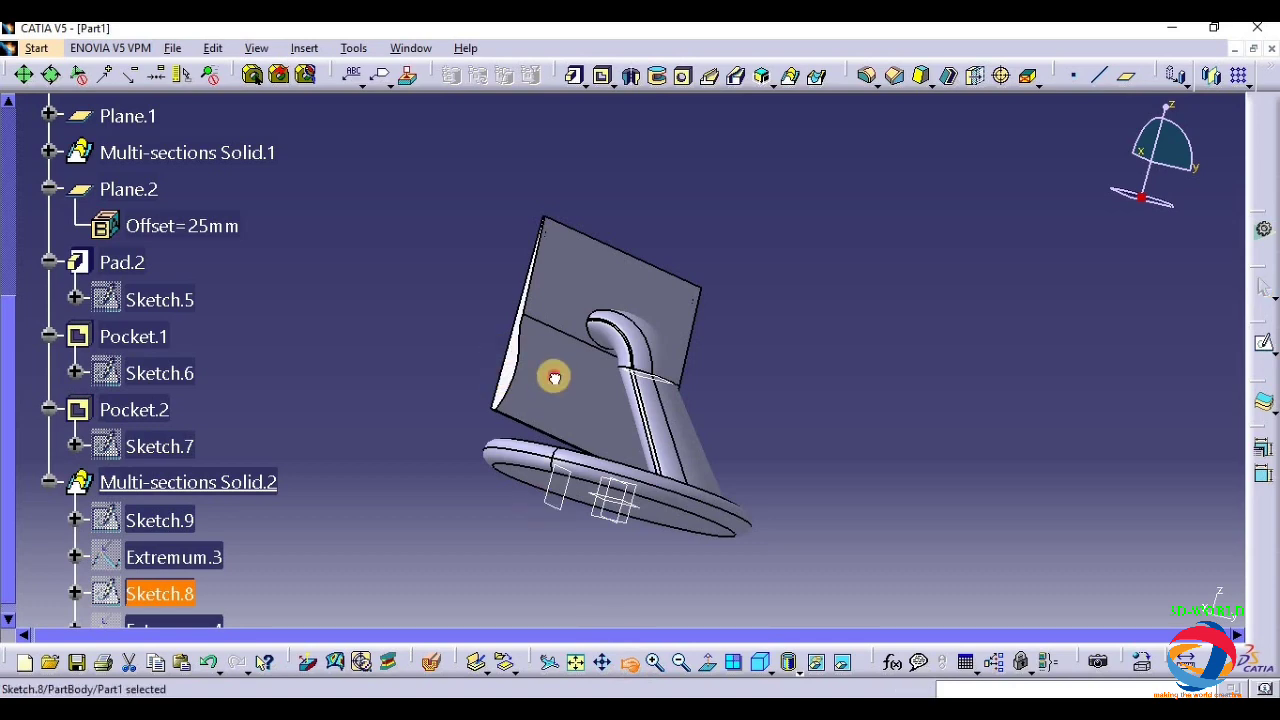
left_click_drag(551, 371, 600, 429)
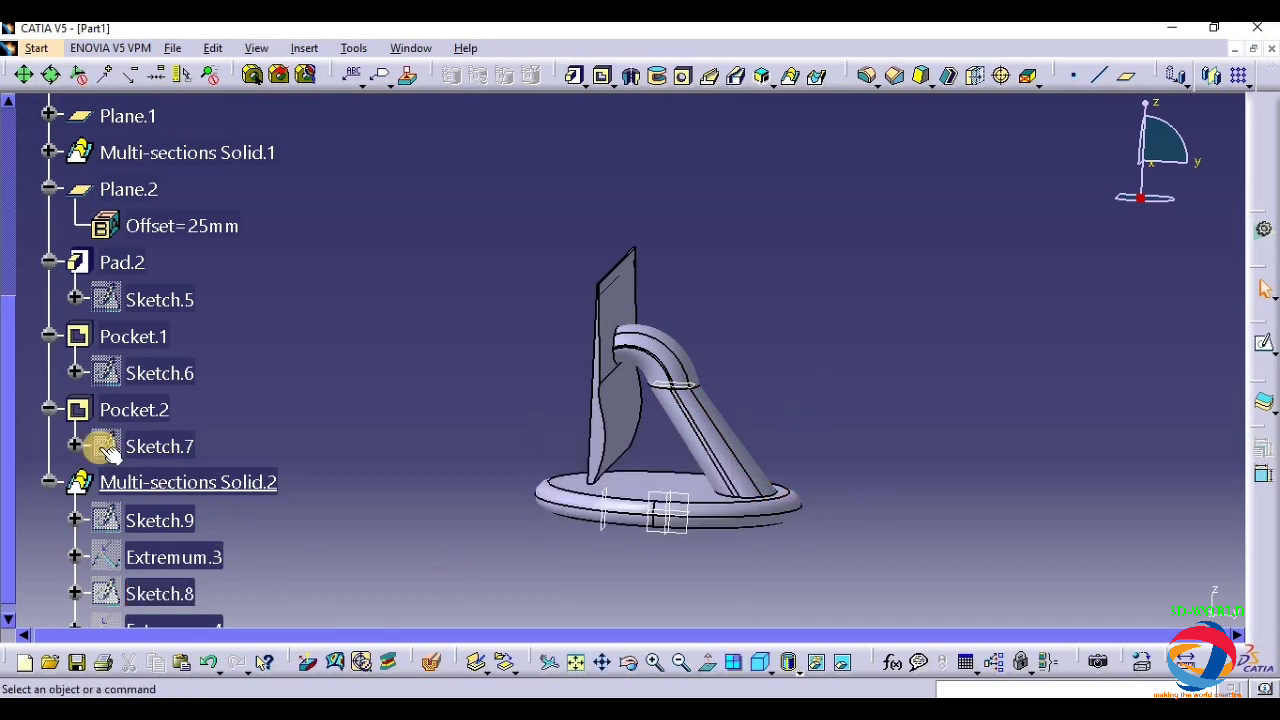
scroll(6, 486, "down", 1)
scroll(4, 485, "up", 4)
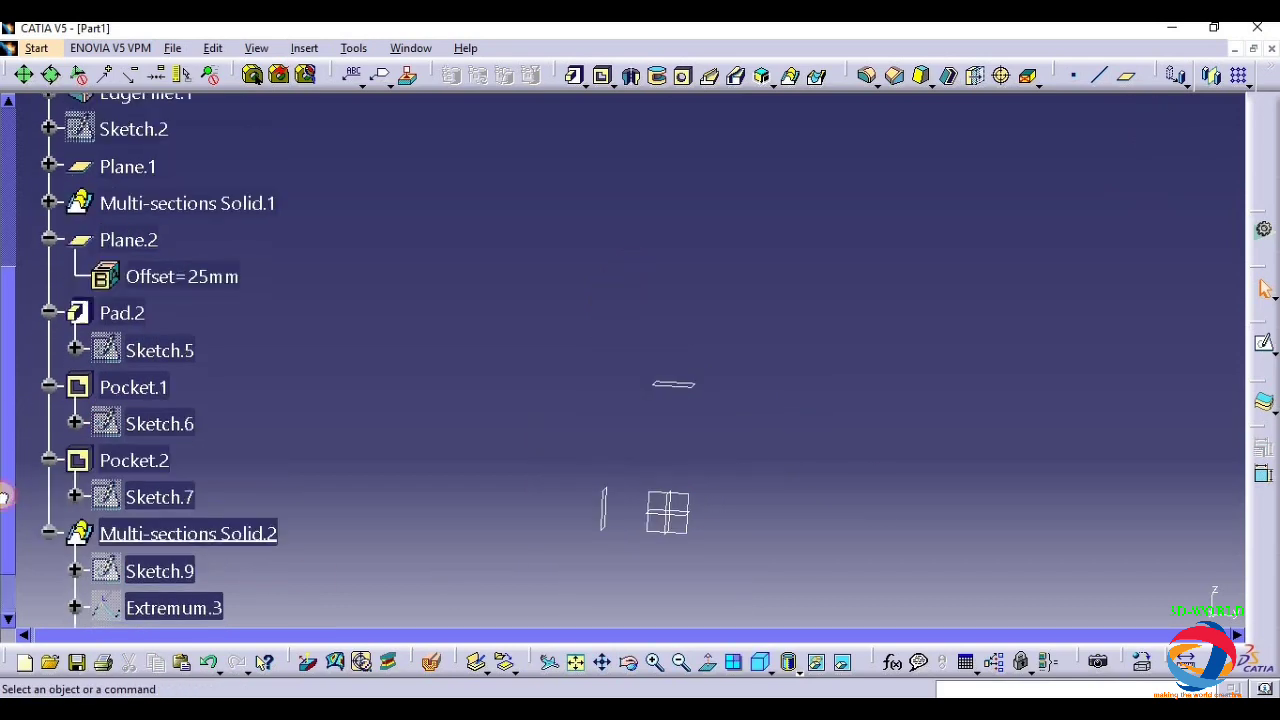
left_click(180, 337)
double_click(197, 343)
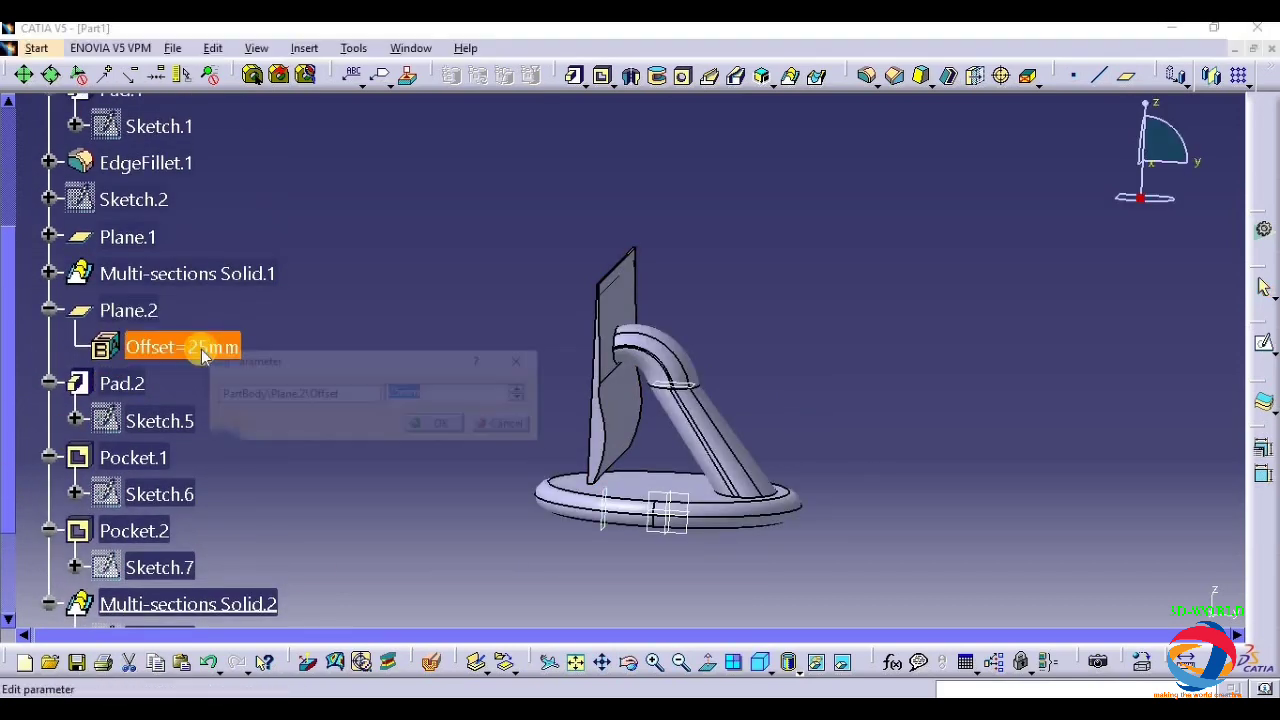
type("20")
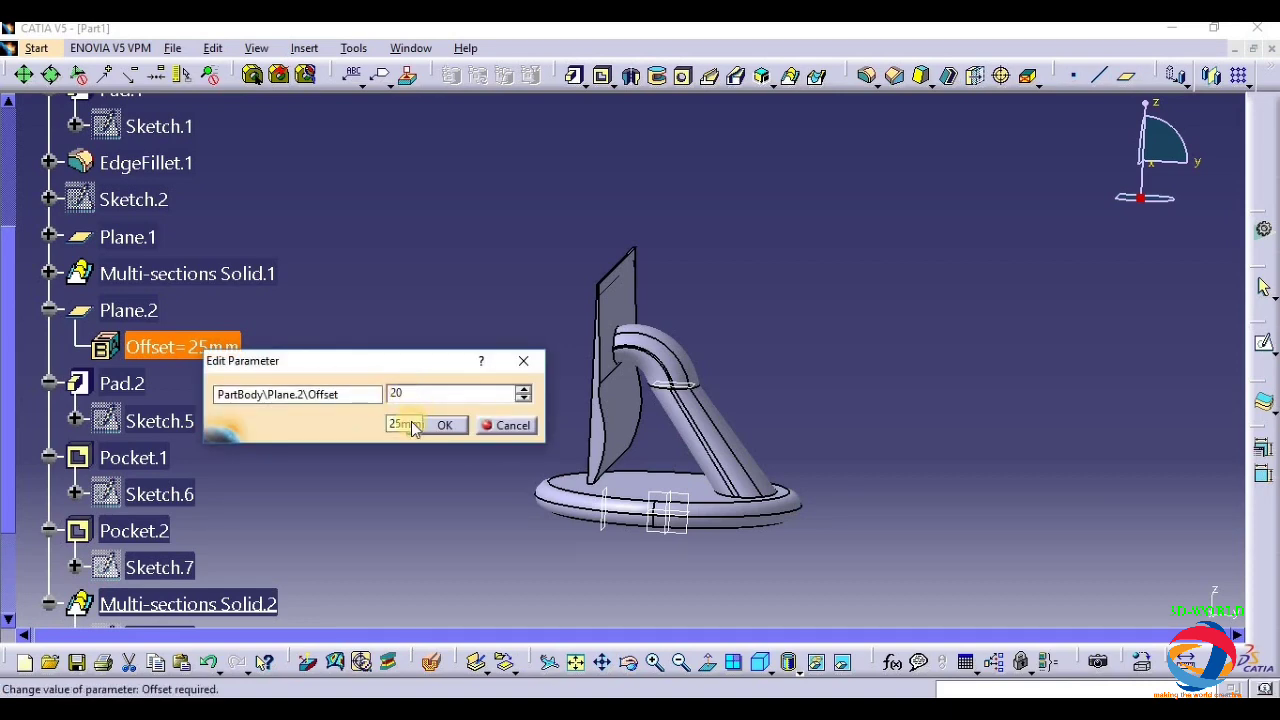
left_click(440, 425)
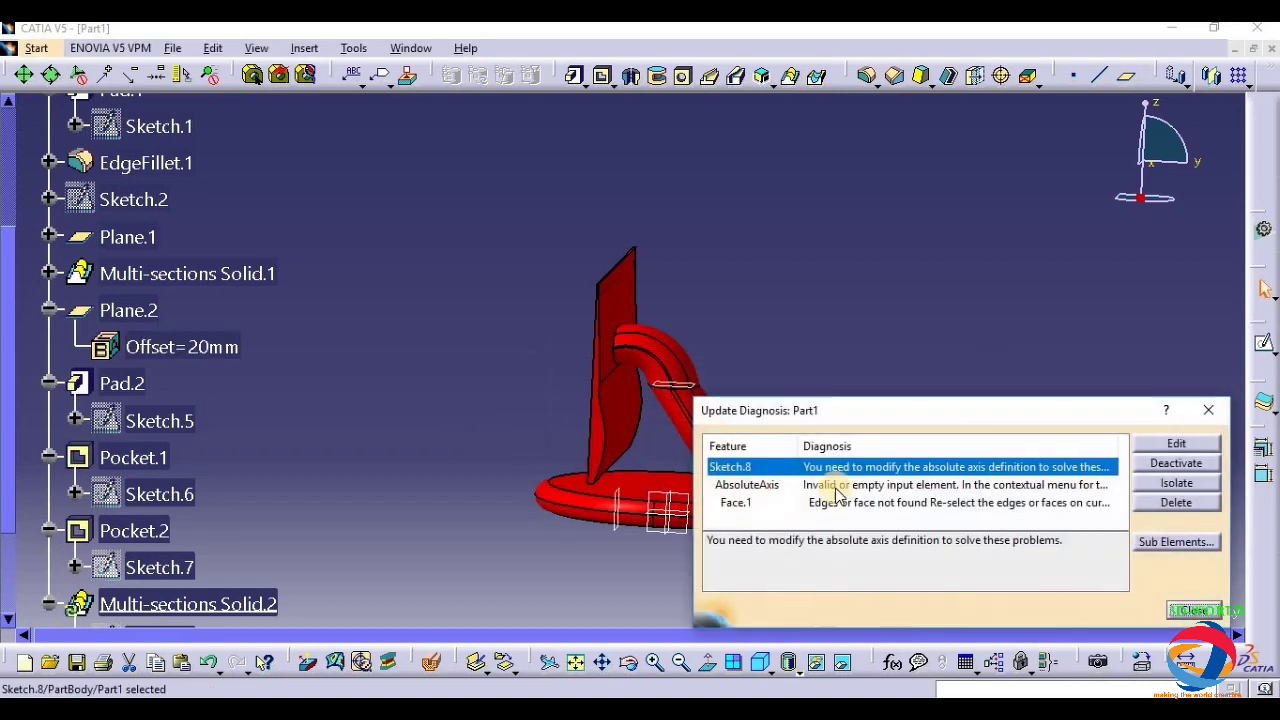
- Try to delete Sketch.8 from the update diagnosis, and delete Multi-sections Solid.2 with its aggregated elements
left_click(1176, 502)
left_click(790, 408)
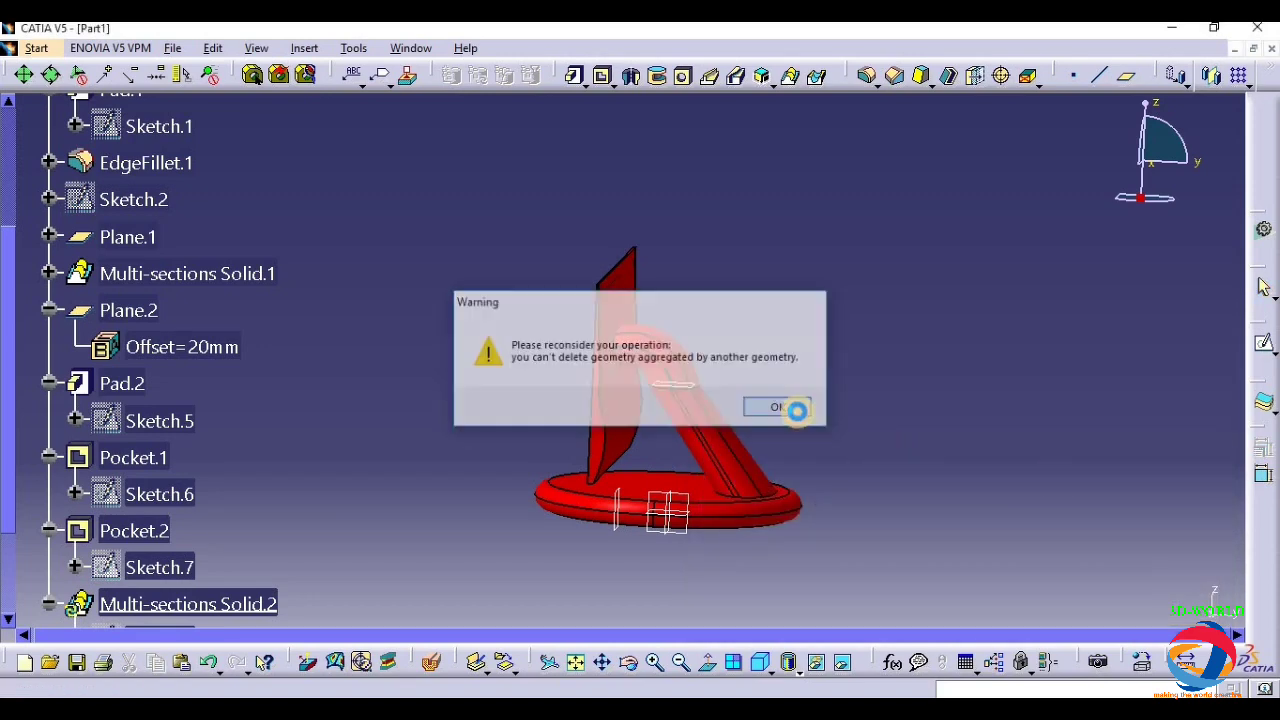
right_click(166, 604)
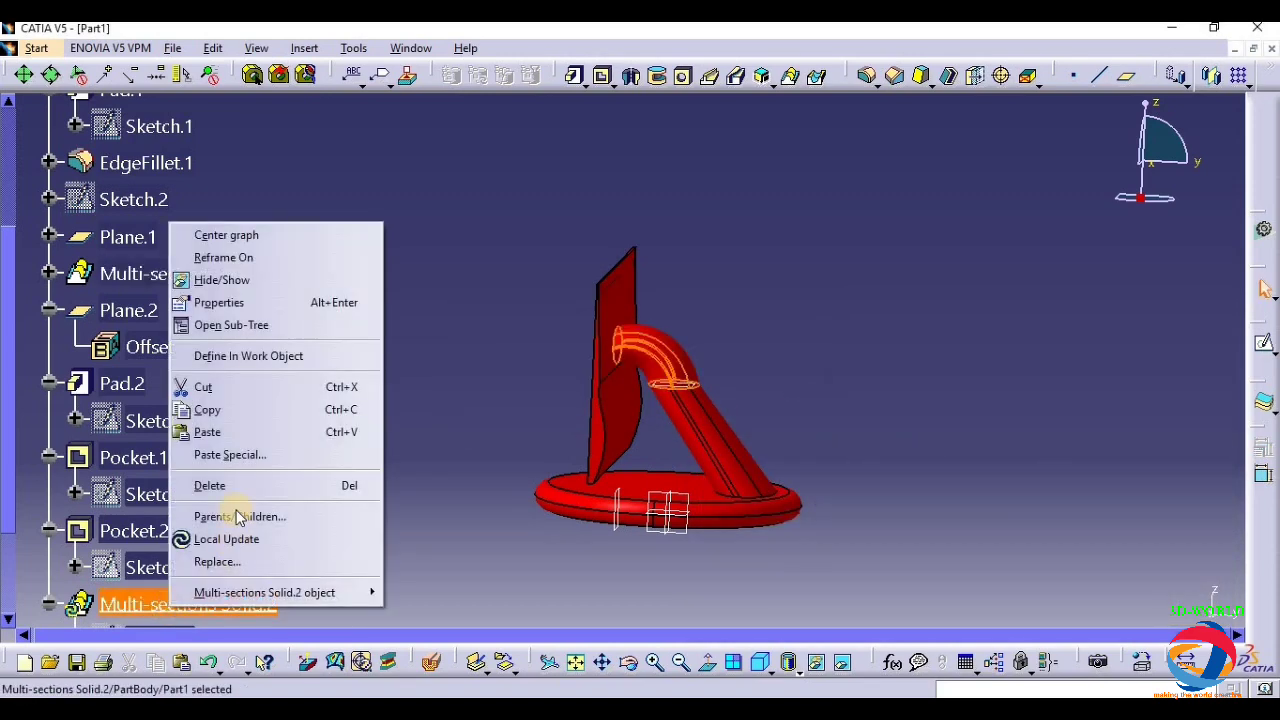
left_click(245, 486)
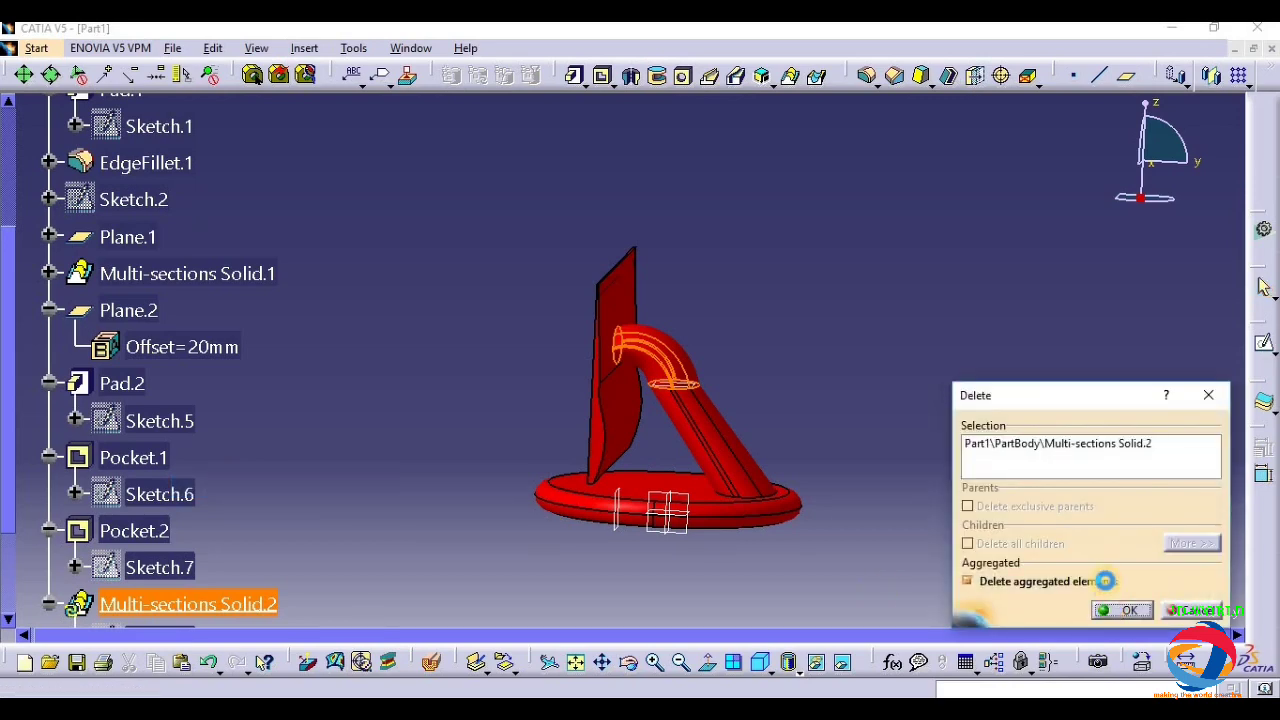
key("Return")
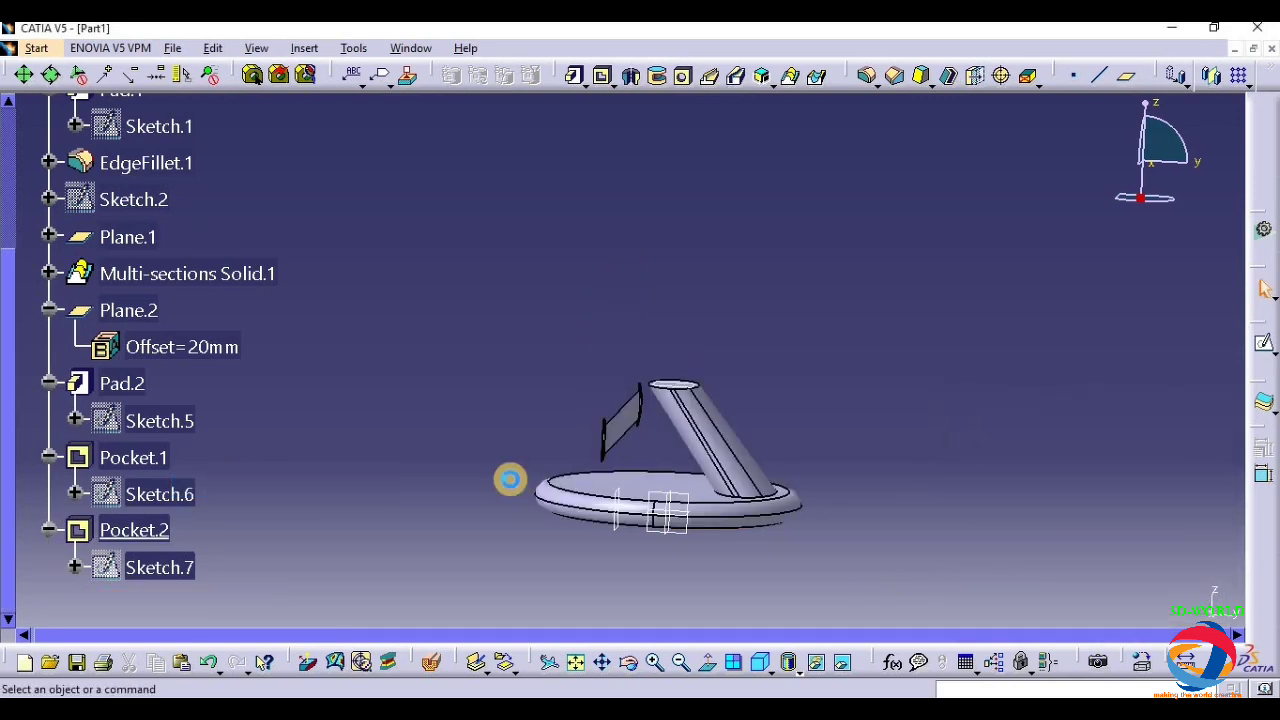
- Undo the recent changes back to before the multi-sections solid that joins the neck to the screen
key("ctrl+z")
key("ctrl+z")
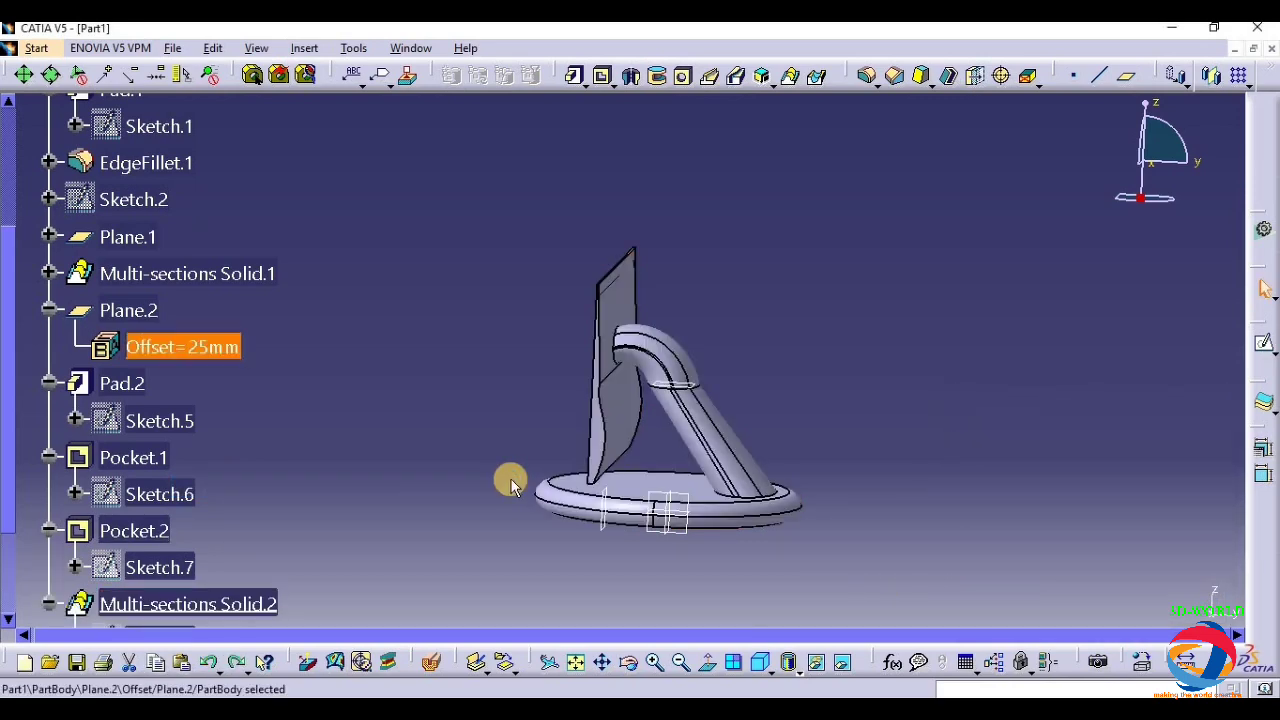
left_click(445, 437)
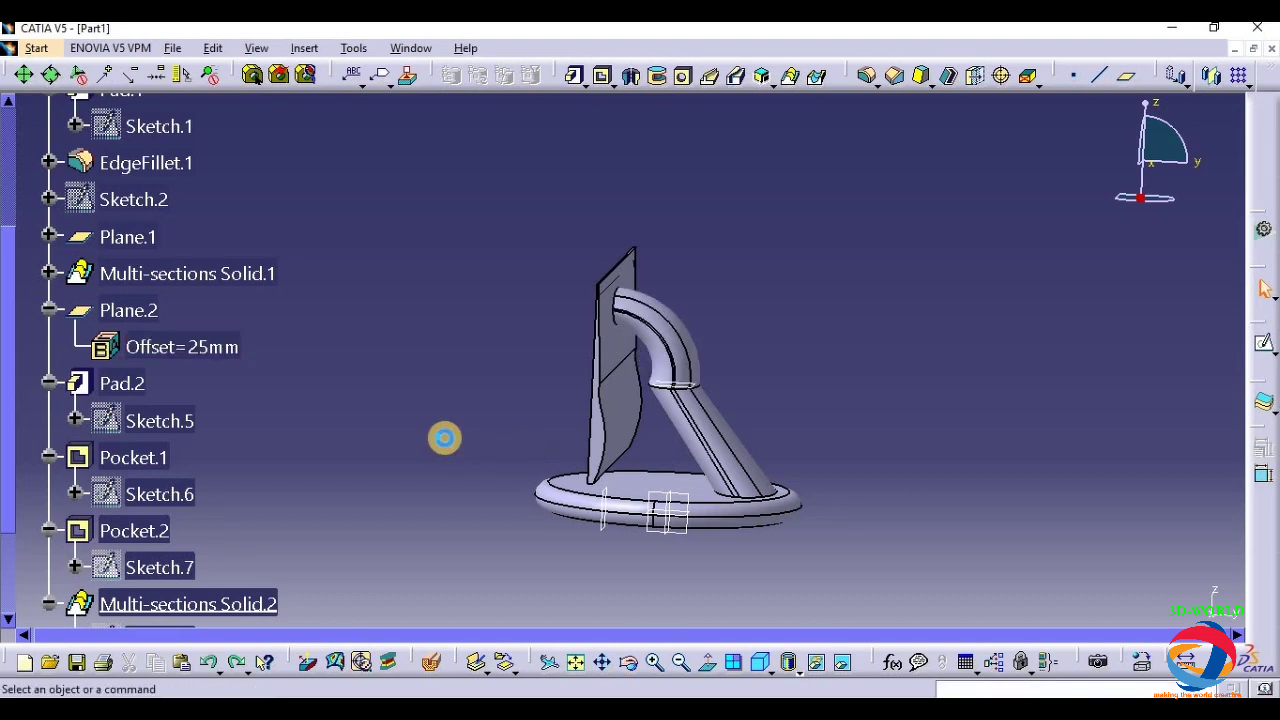
key("ctrl+z")
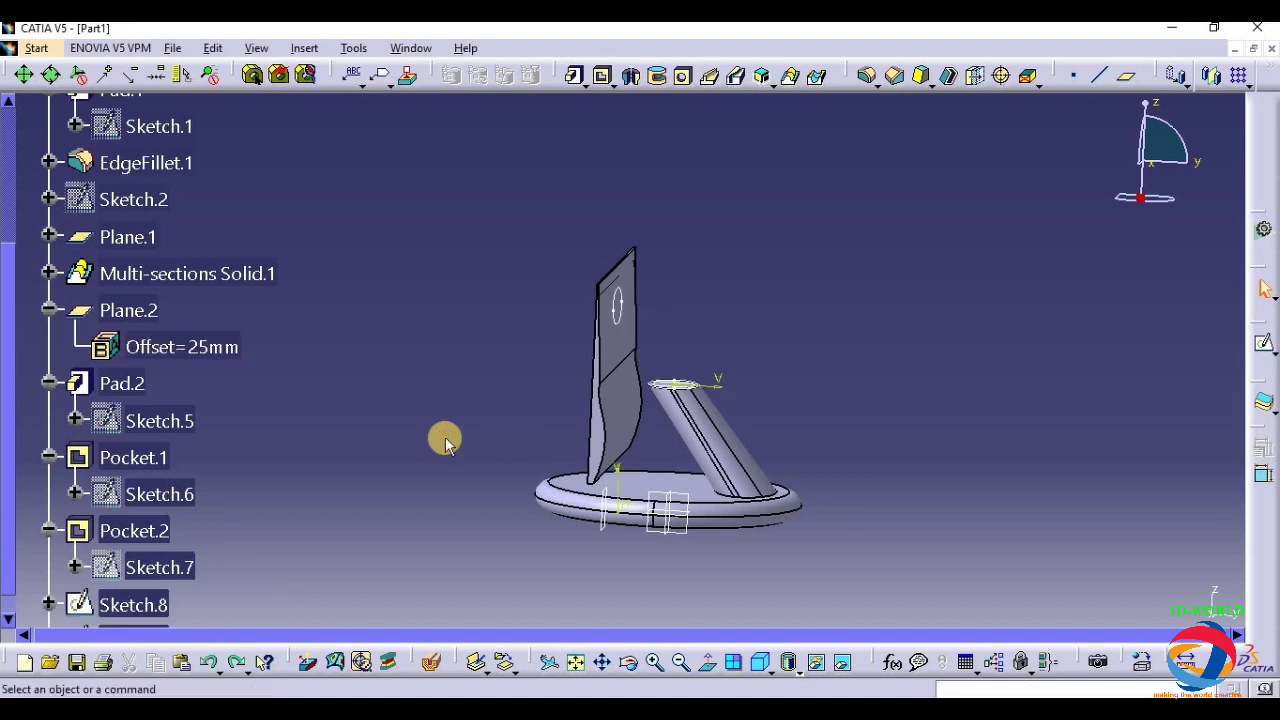
left_click(632, 665)
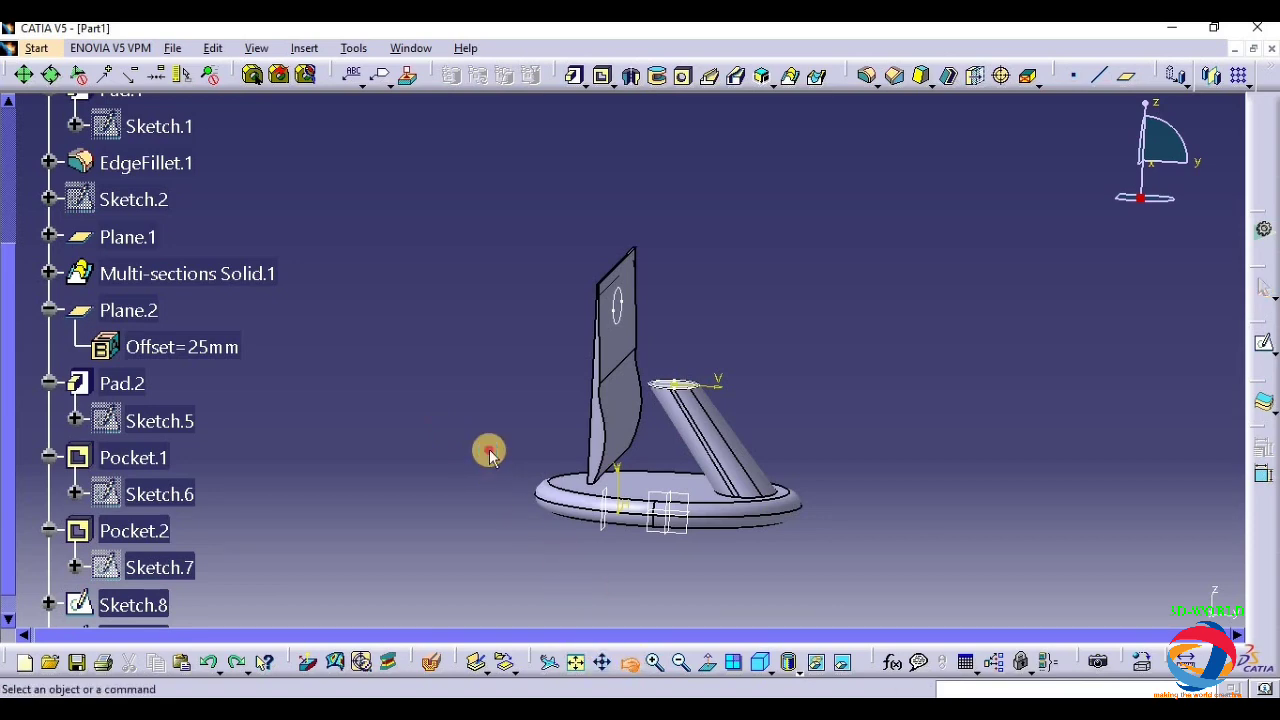
mouse_move(486, 449)
left_mouse_down()
mouse_move(620, 449)
mouse_move(502, 468)
left_mouse_up()
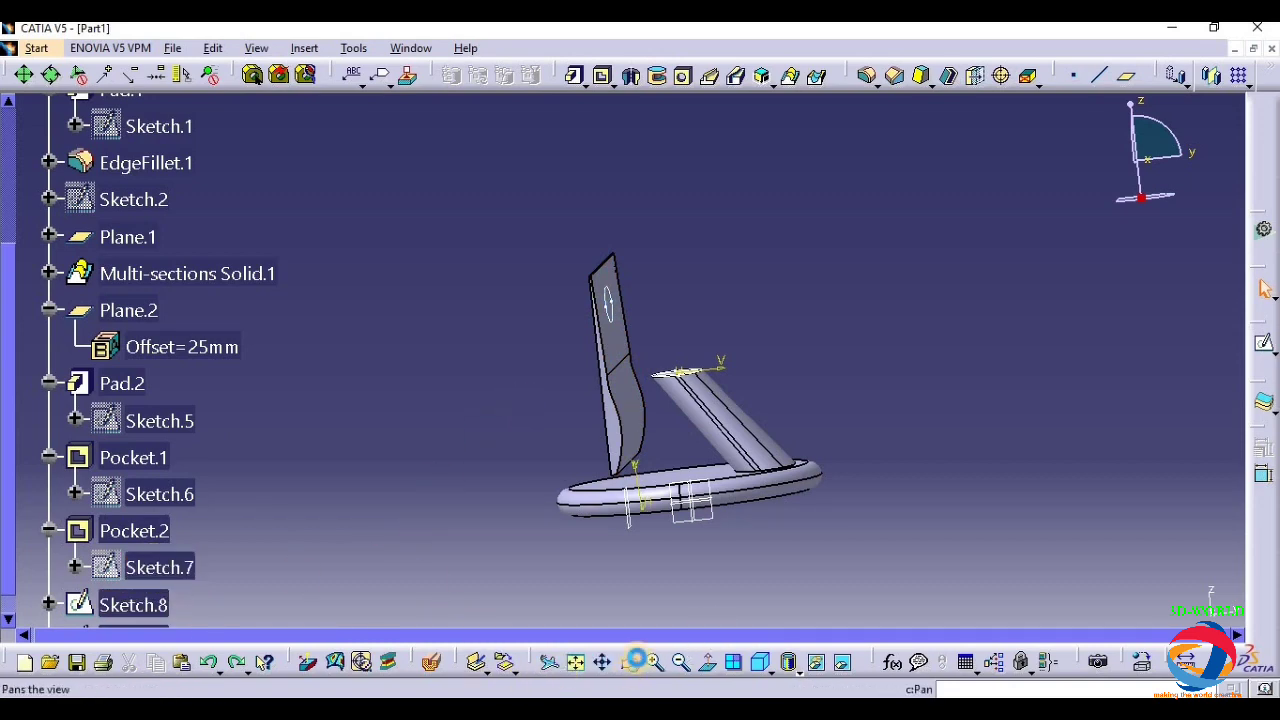
middle_click_drag(780, 420, 676, 428)
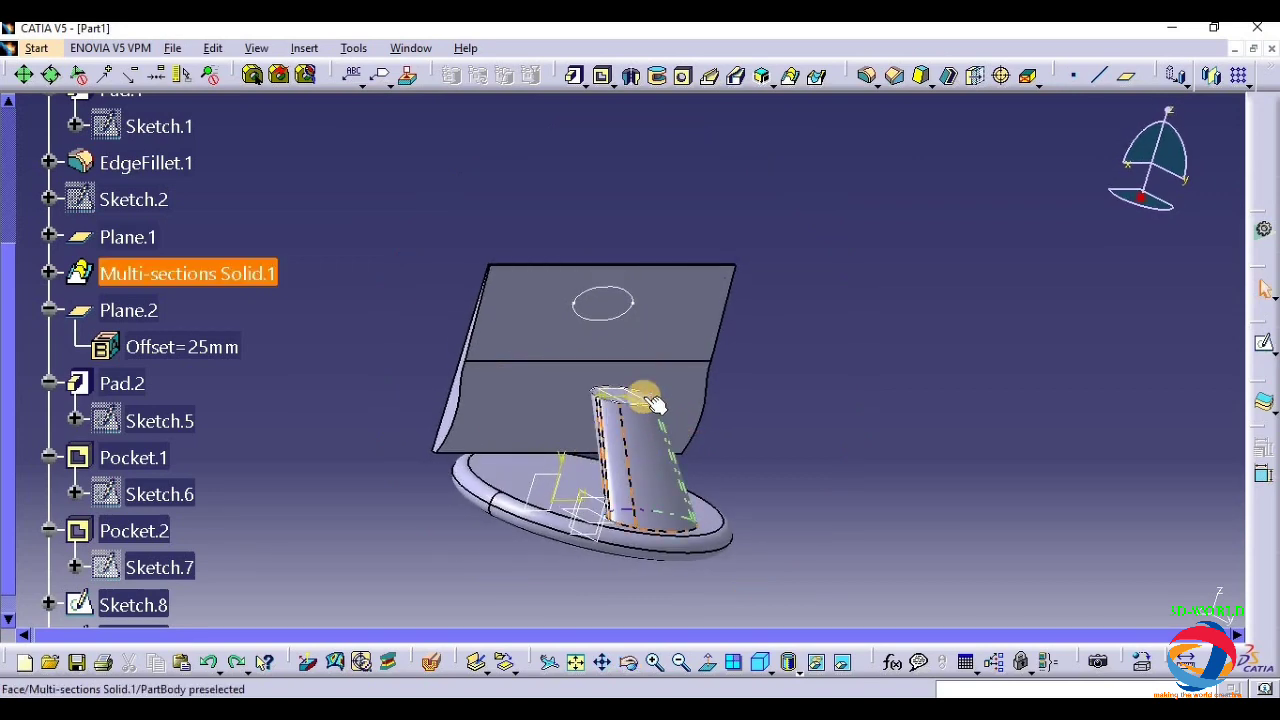
left_click(792, 76)
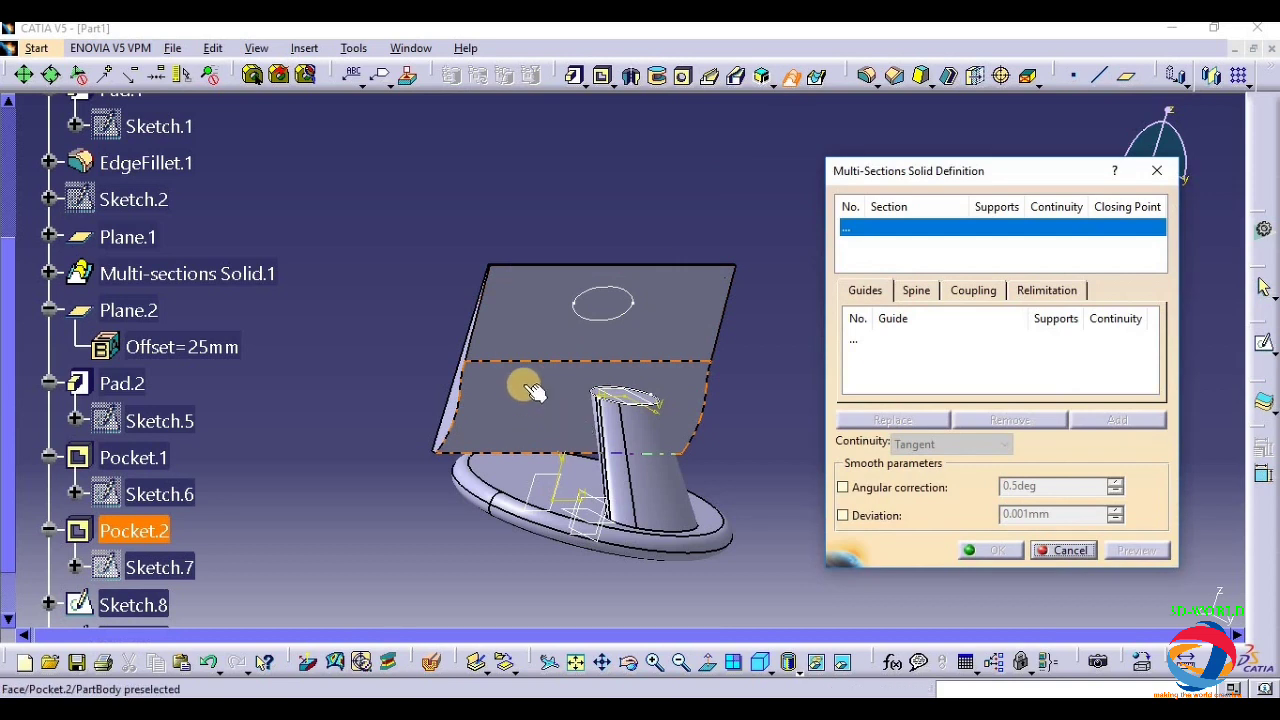
left_click(664, 402)
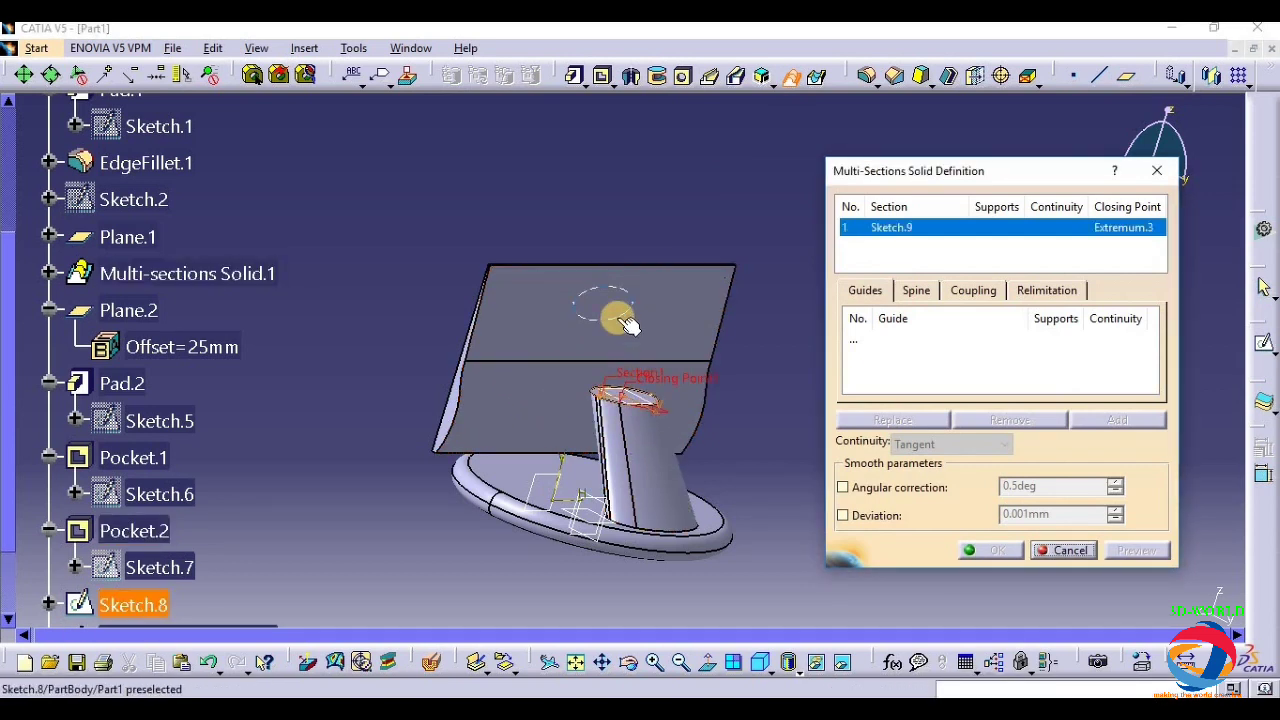
left_click(1156, 171)
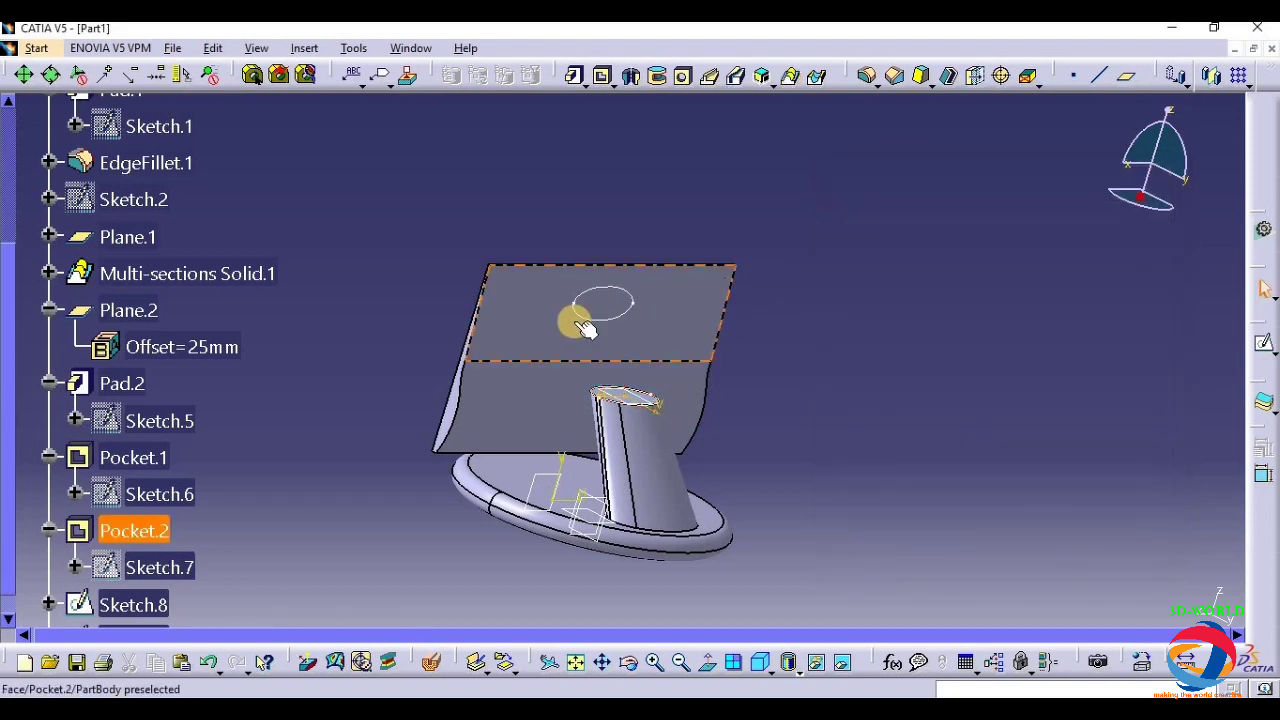
- Reopen Sketch.8, lower the ellipse to just above the horizontal crease of the screen's back, and leave the sketch
double_click(591, 317)
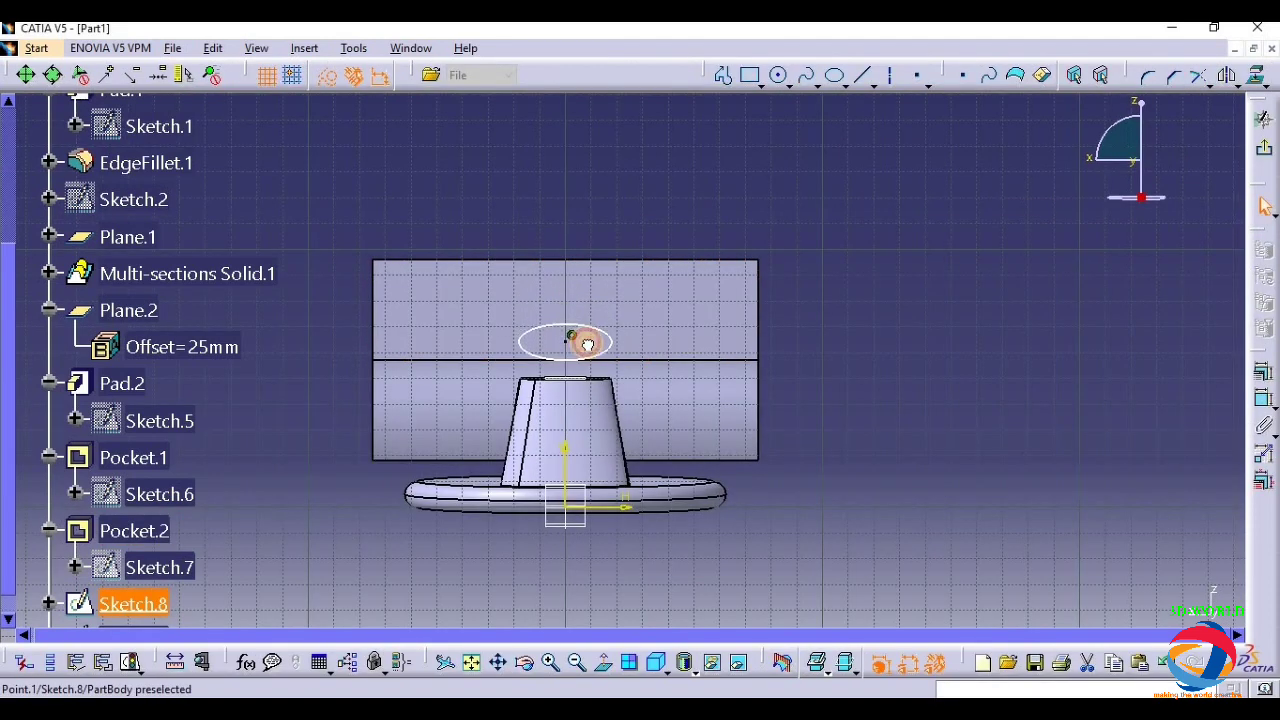
left_click(586, 341)
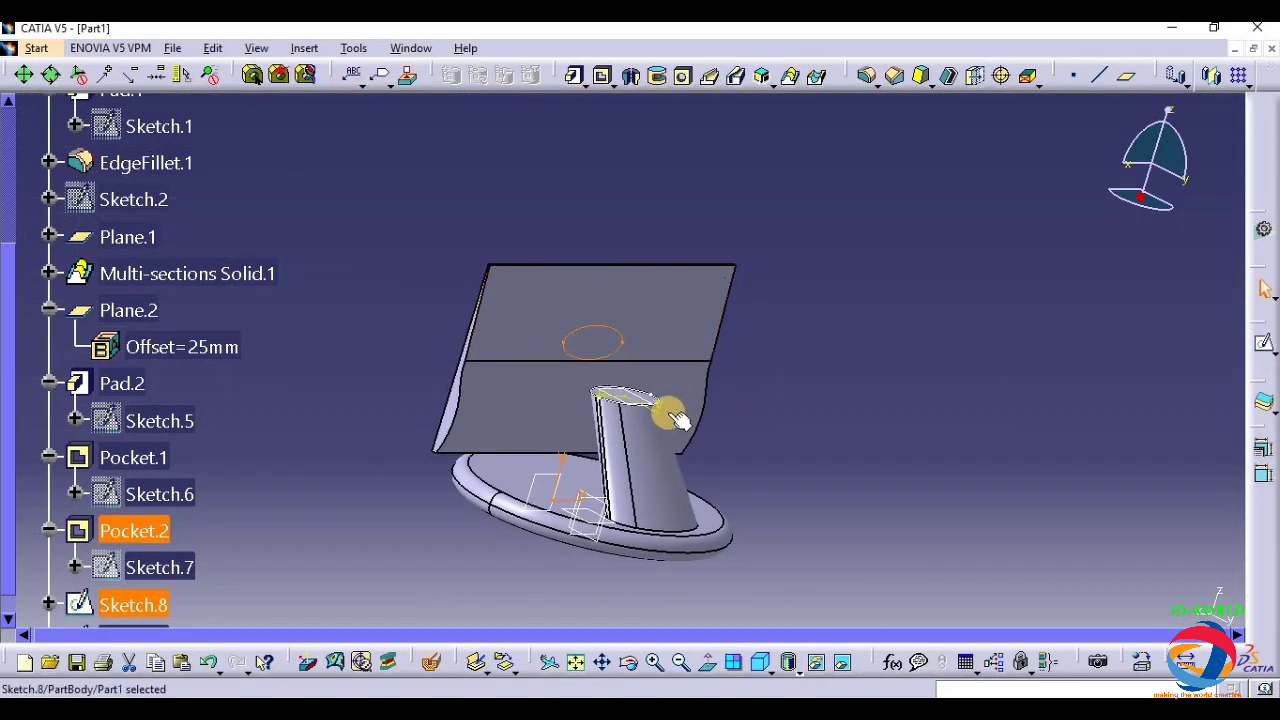
- Join Sketch.8 on the screen's back to Sketch.9 on the neck's top with a multi-sections solid, reversing the second closing point's direction
left_click(780, 89)
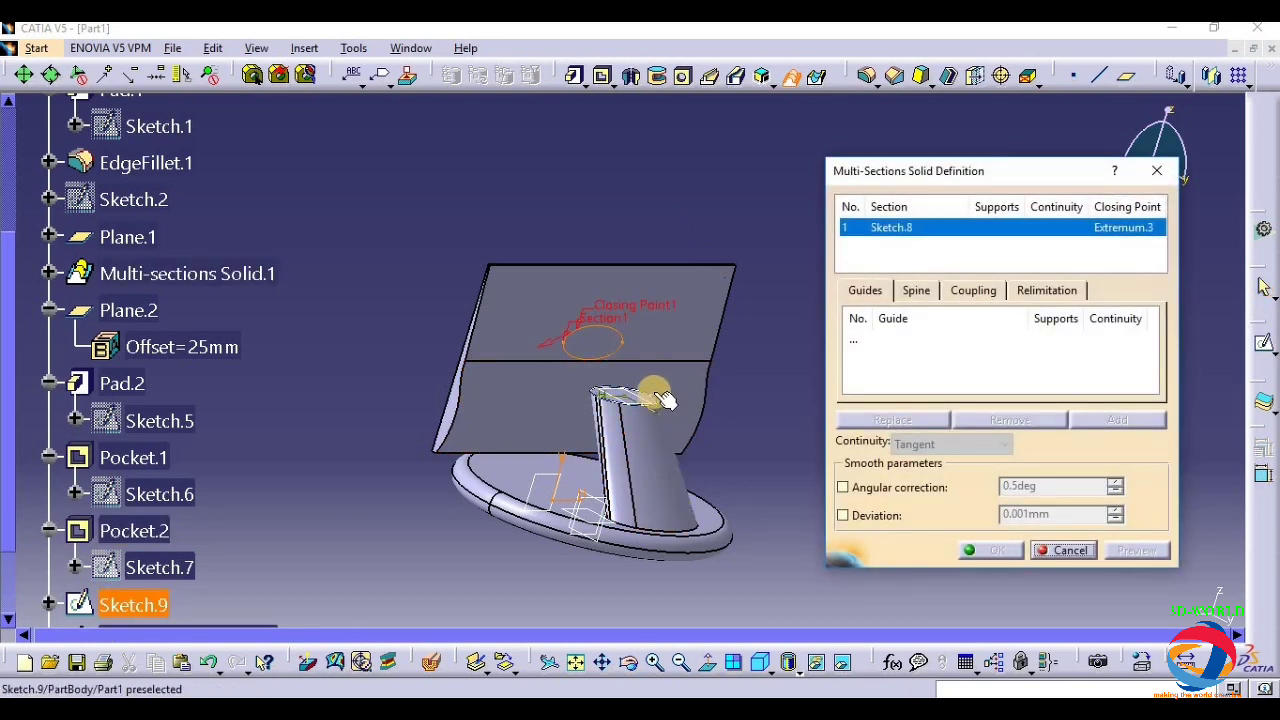
left_click(655, 396)
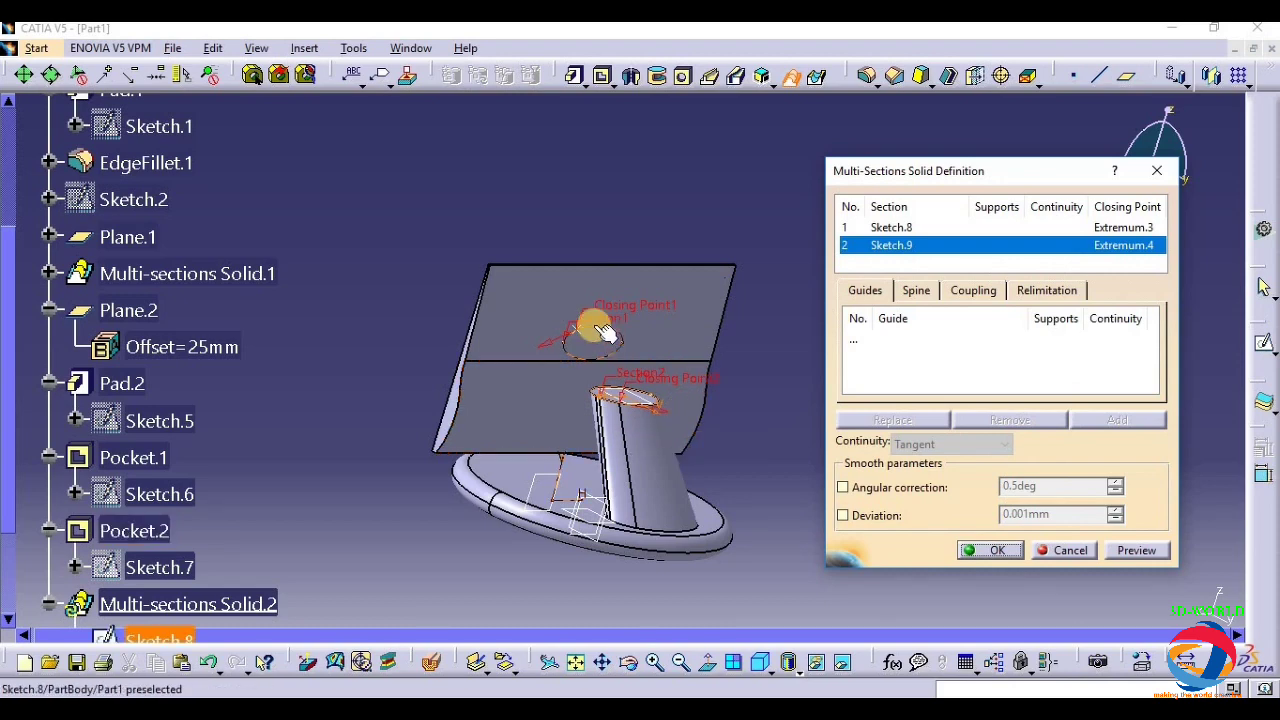
left_click(1130, 560)
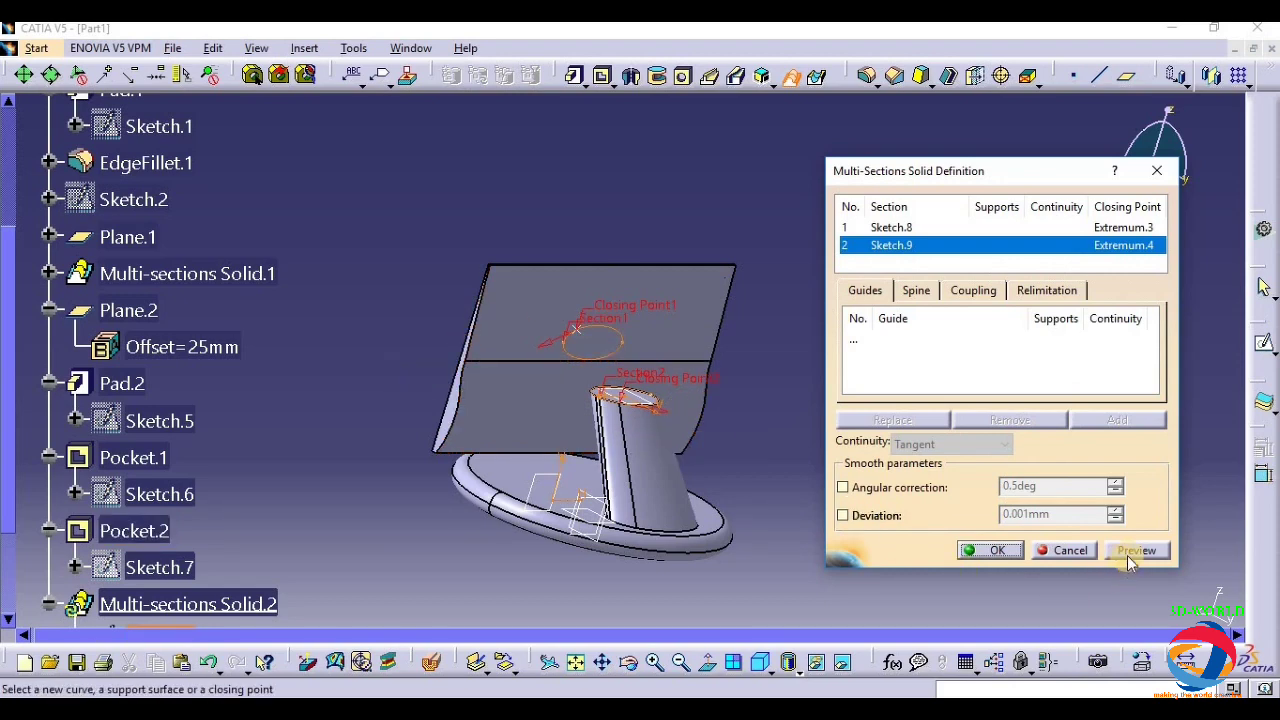
left_click(762, 418)
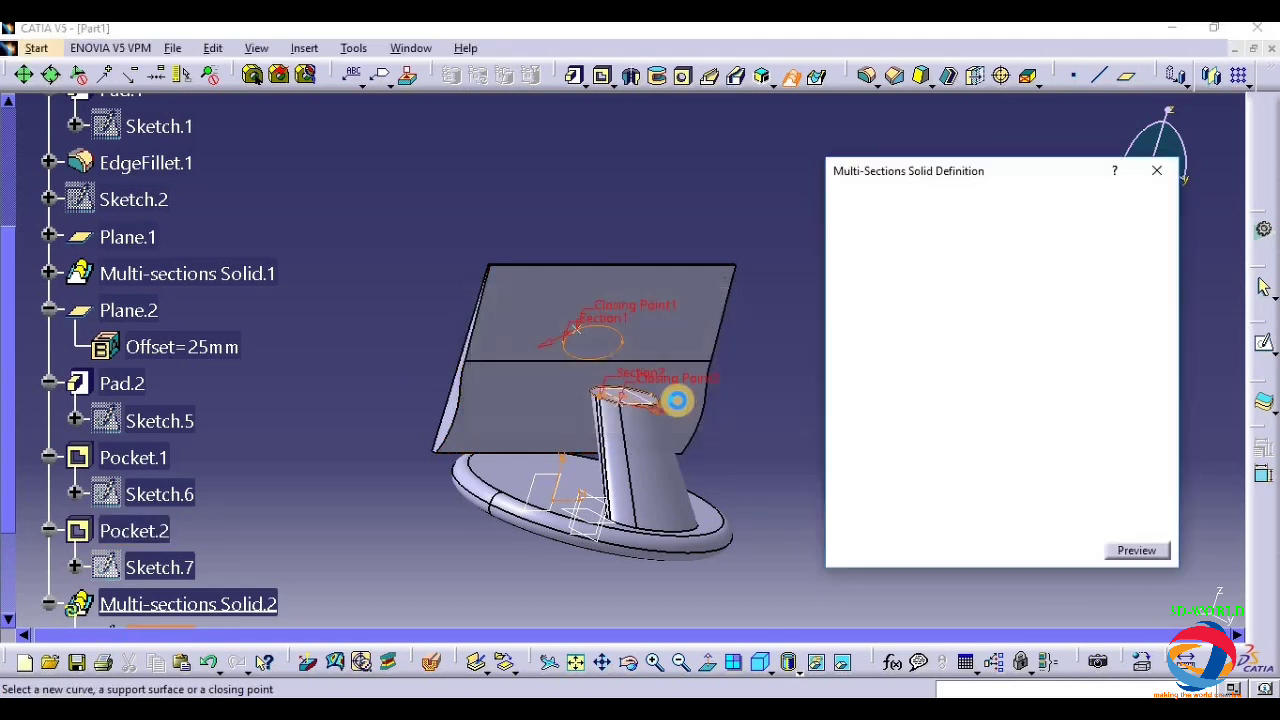
left_click(1124, 553)
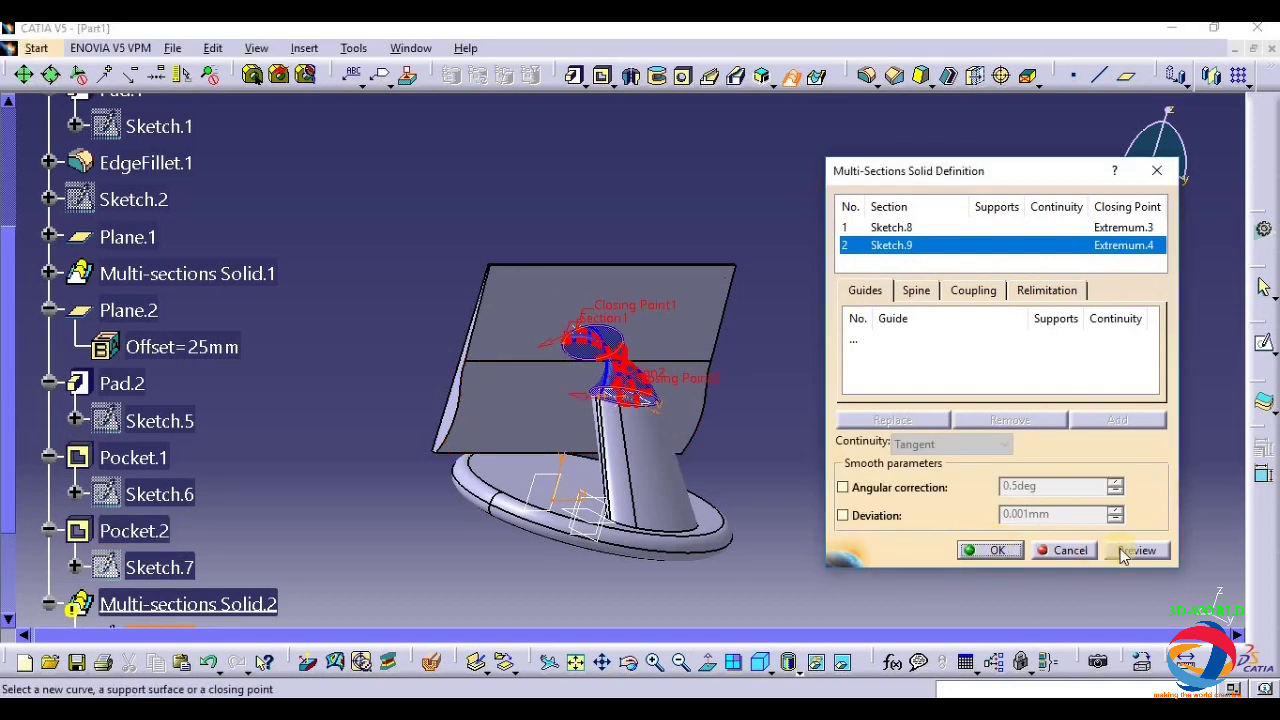
left_click(966, 551)
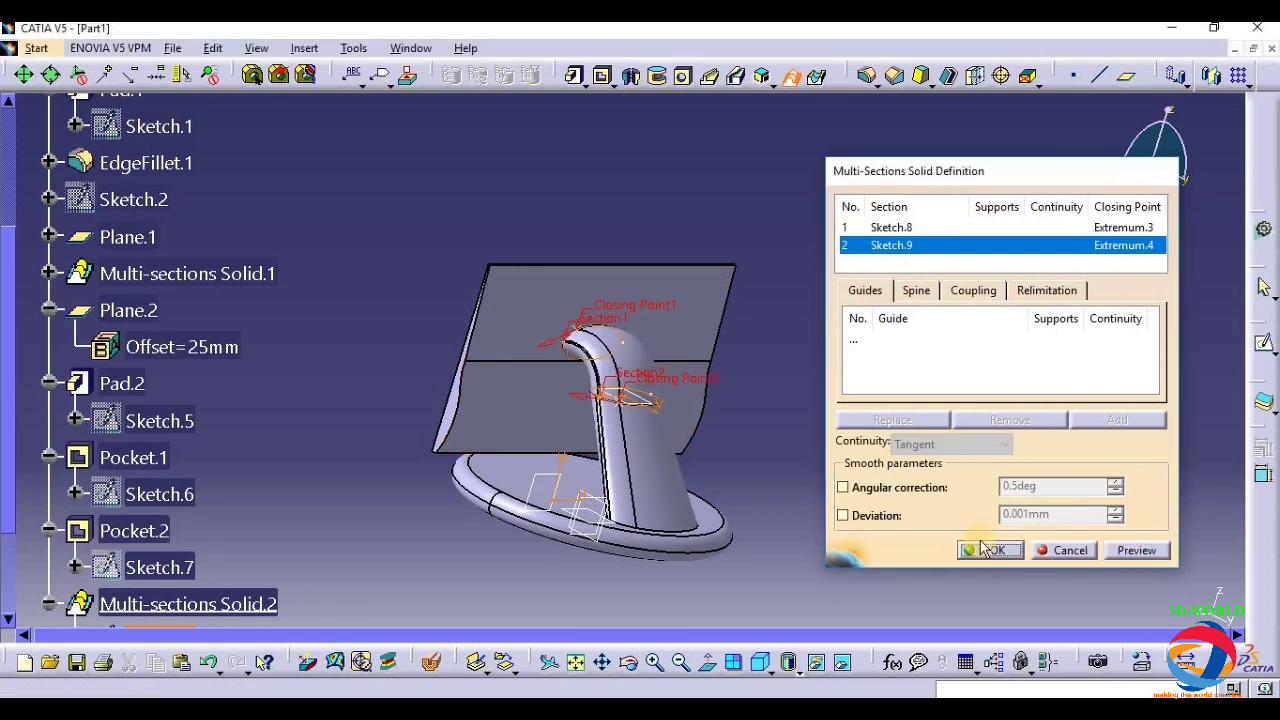
- Create a plane offset 1 mm from Plane.2, on the side facing the neck
left_click(627, 665)
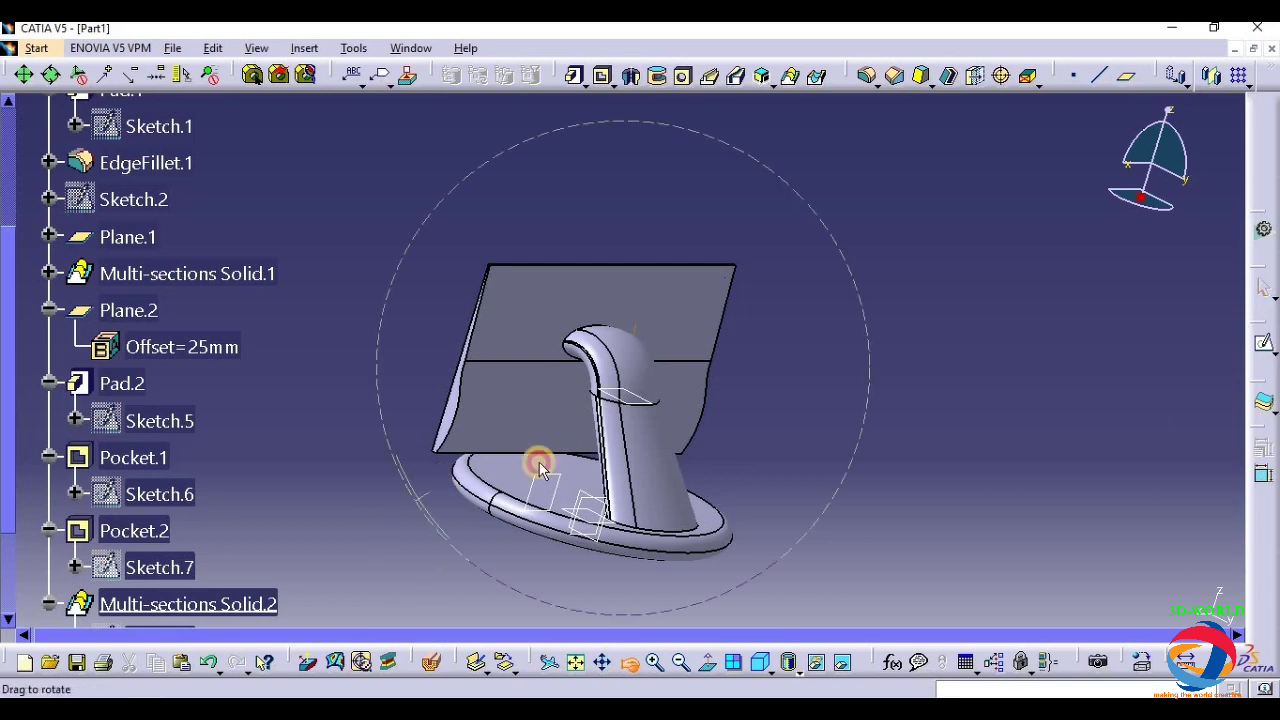
left_click_drag(534, 457, 586, 529)
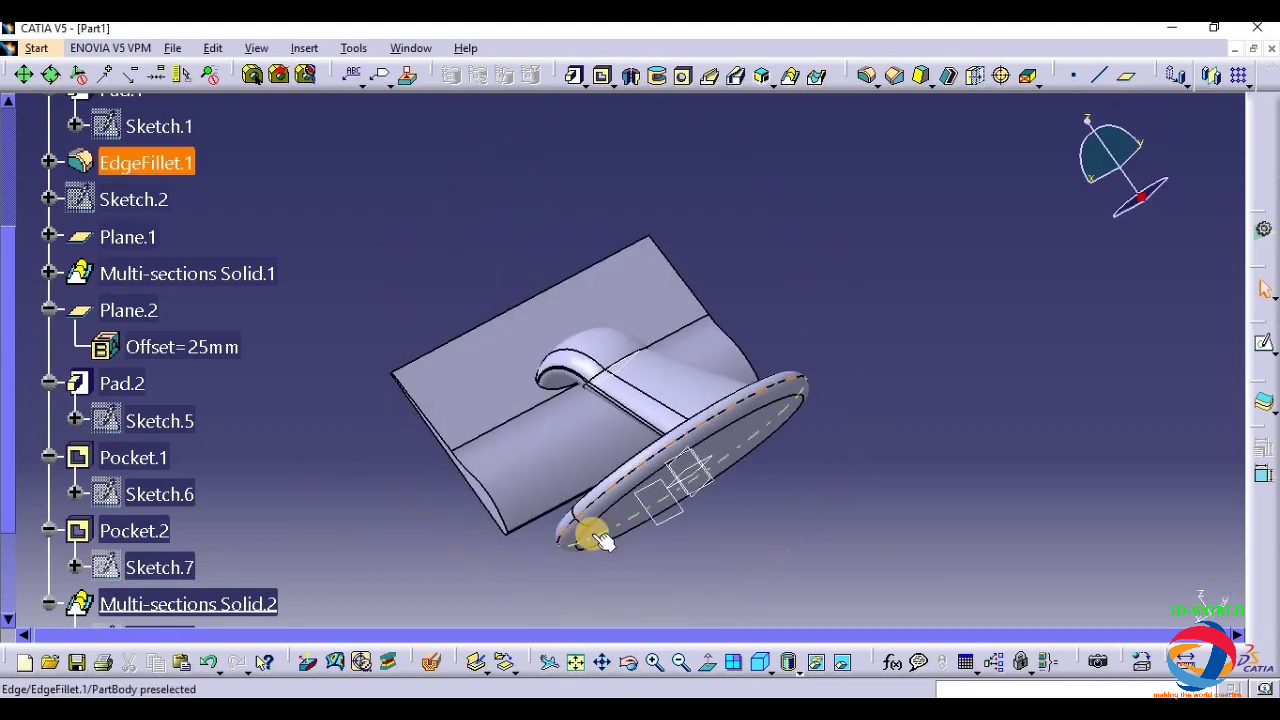
left_click_drag(540, 385, 613, 372)
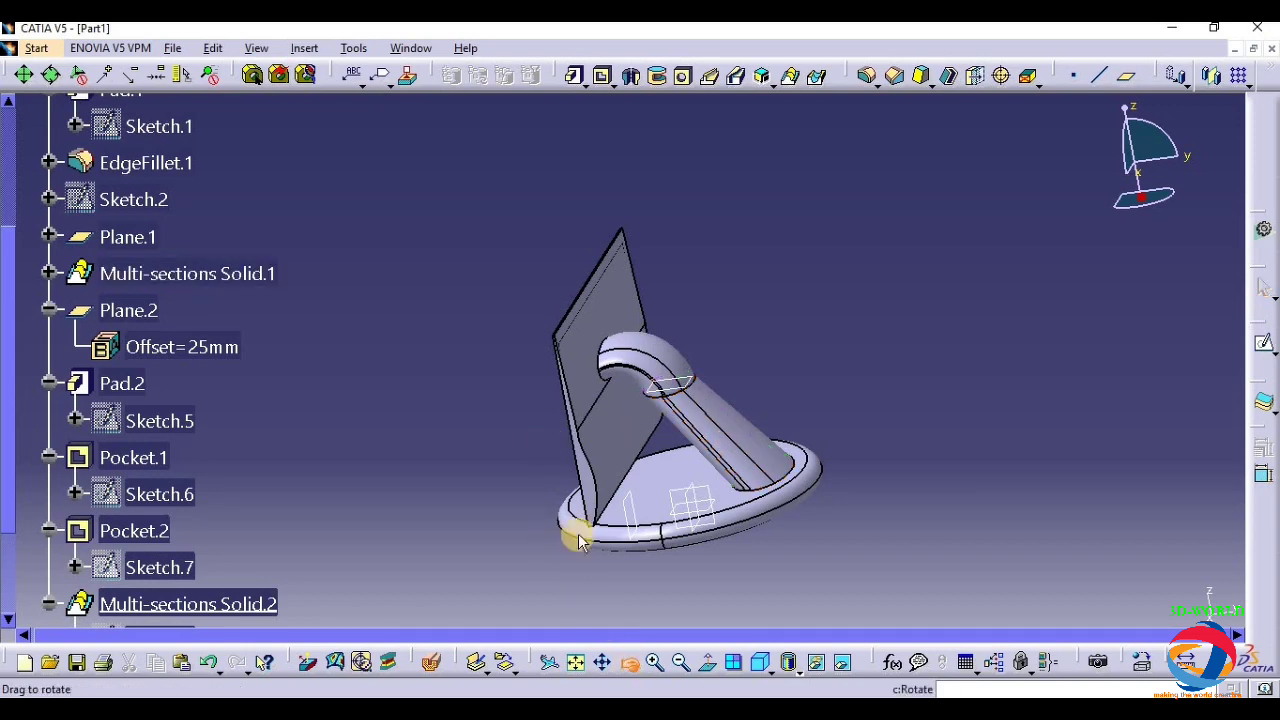
left_click_drag(578, 540, 286, 360)
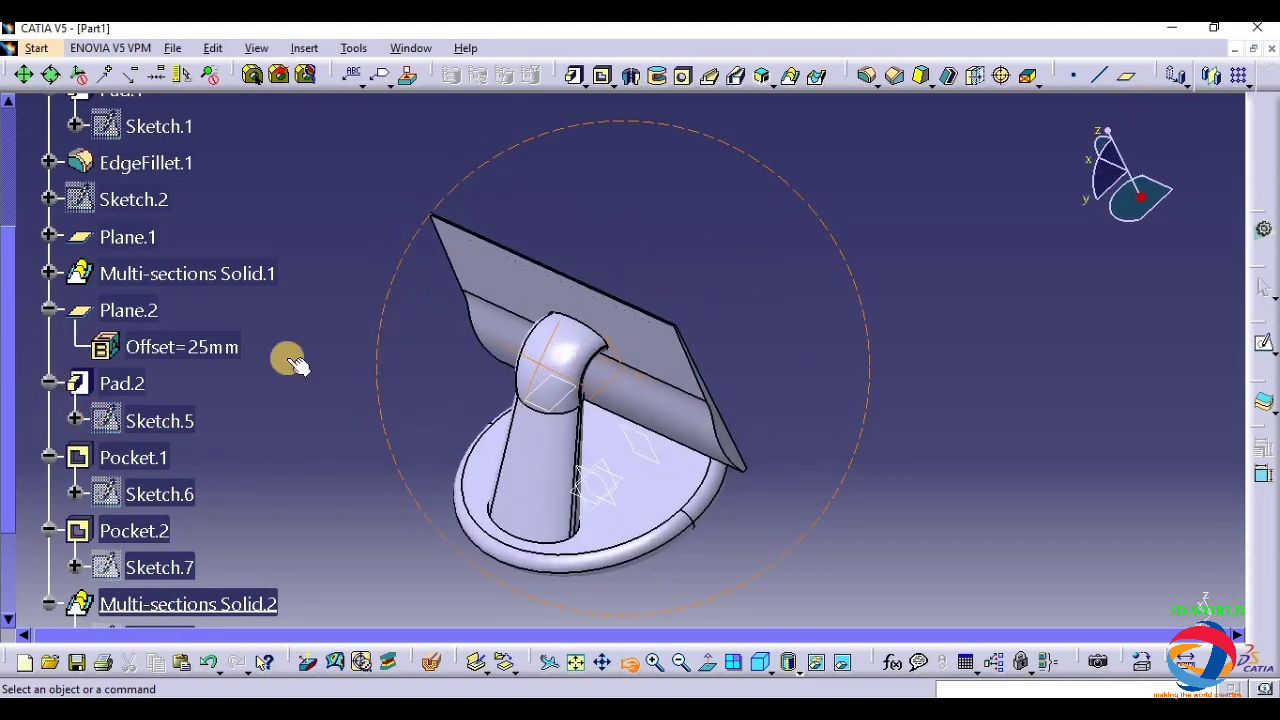
left_click(655, 448)
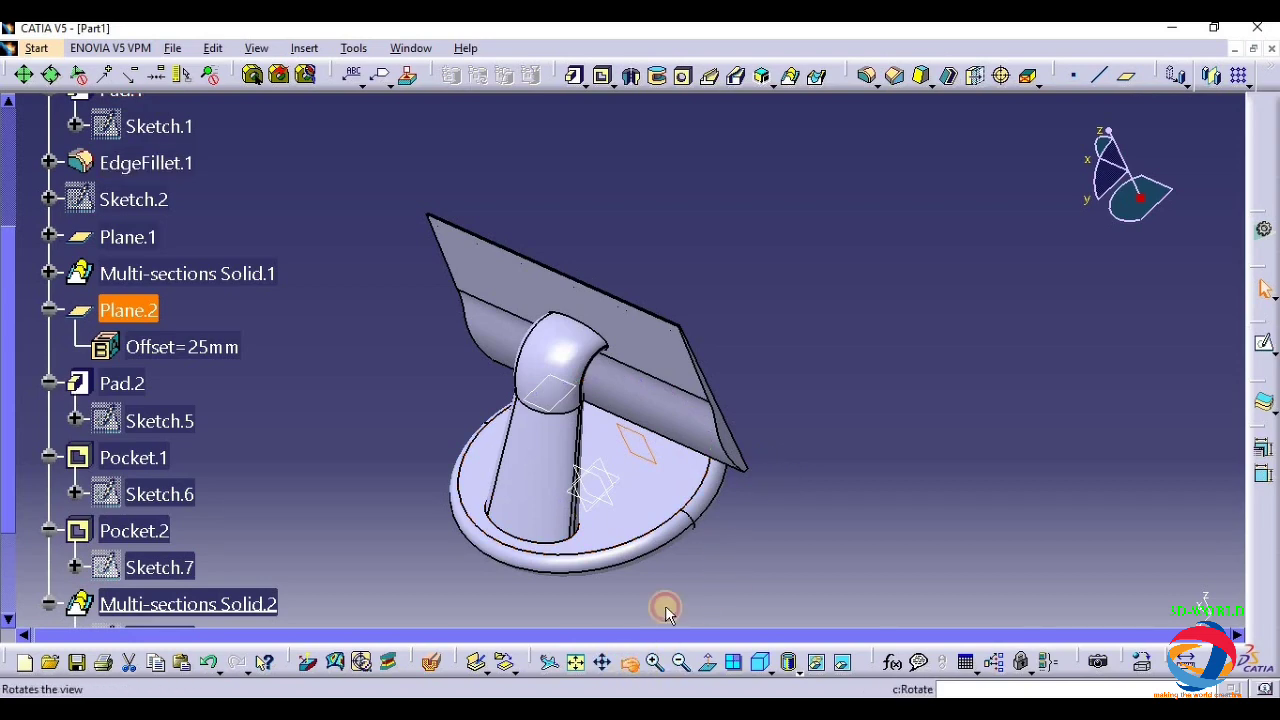
left_click_drag(668, 491, 180, 430)
left_click_drag(500, 420, 560, 420)
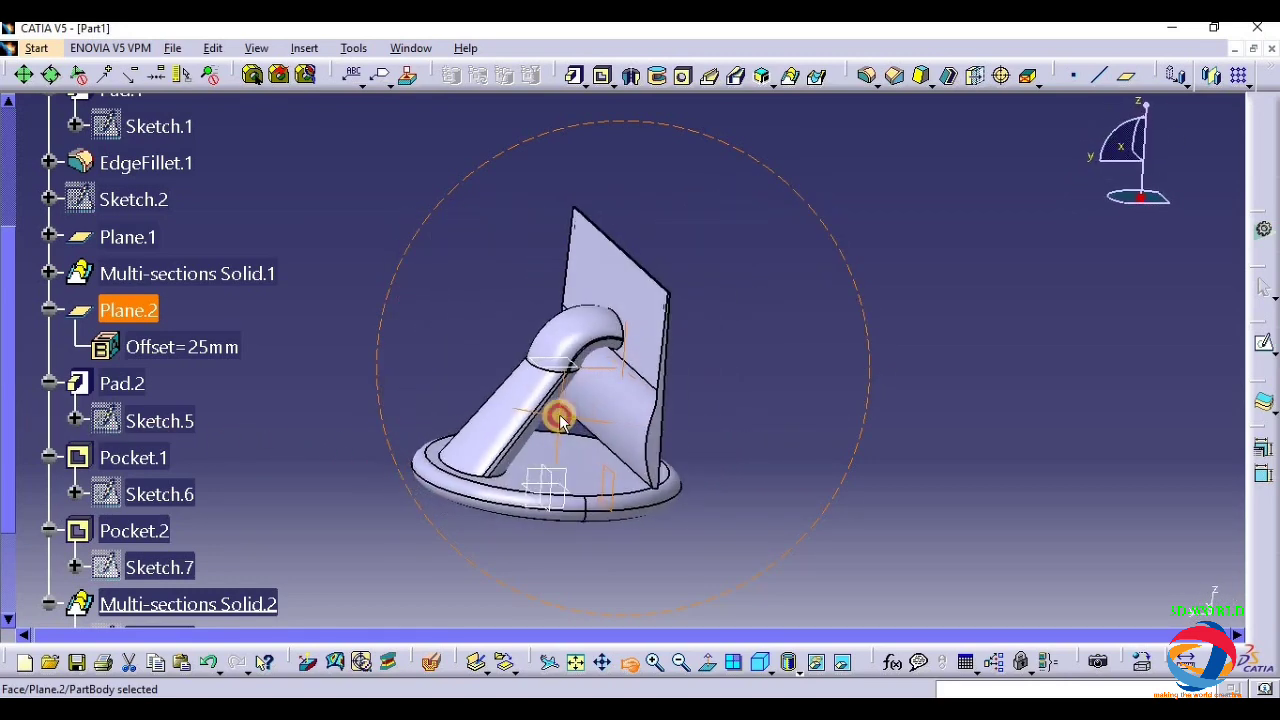
left_click(1124, 76)
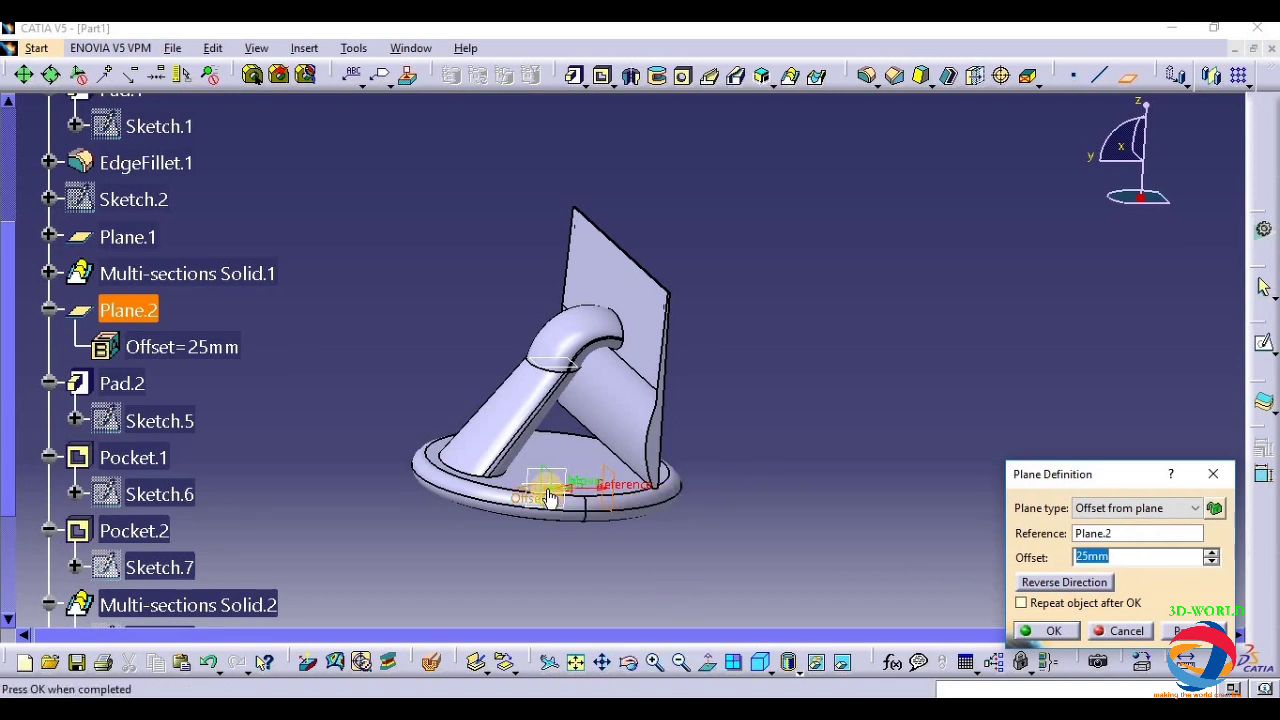
left_click_drag(549, 497, 597, 491)
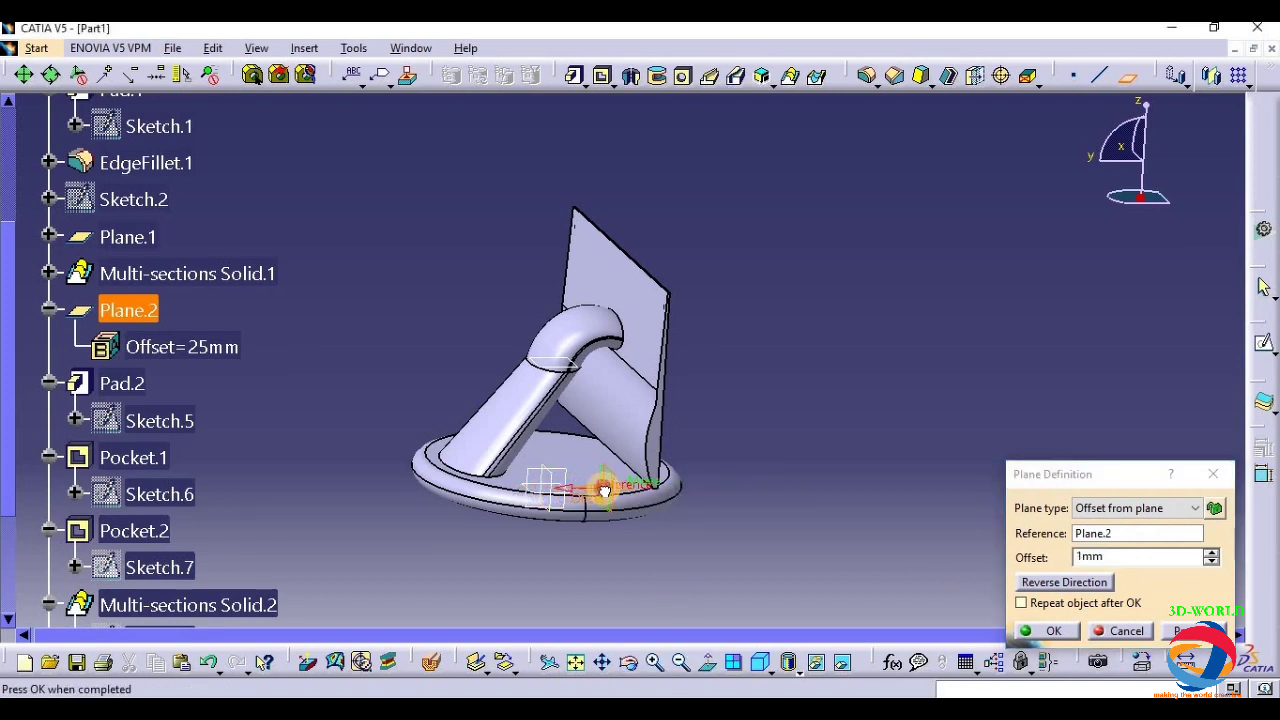
left_click(1195, 630)
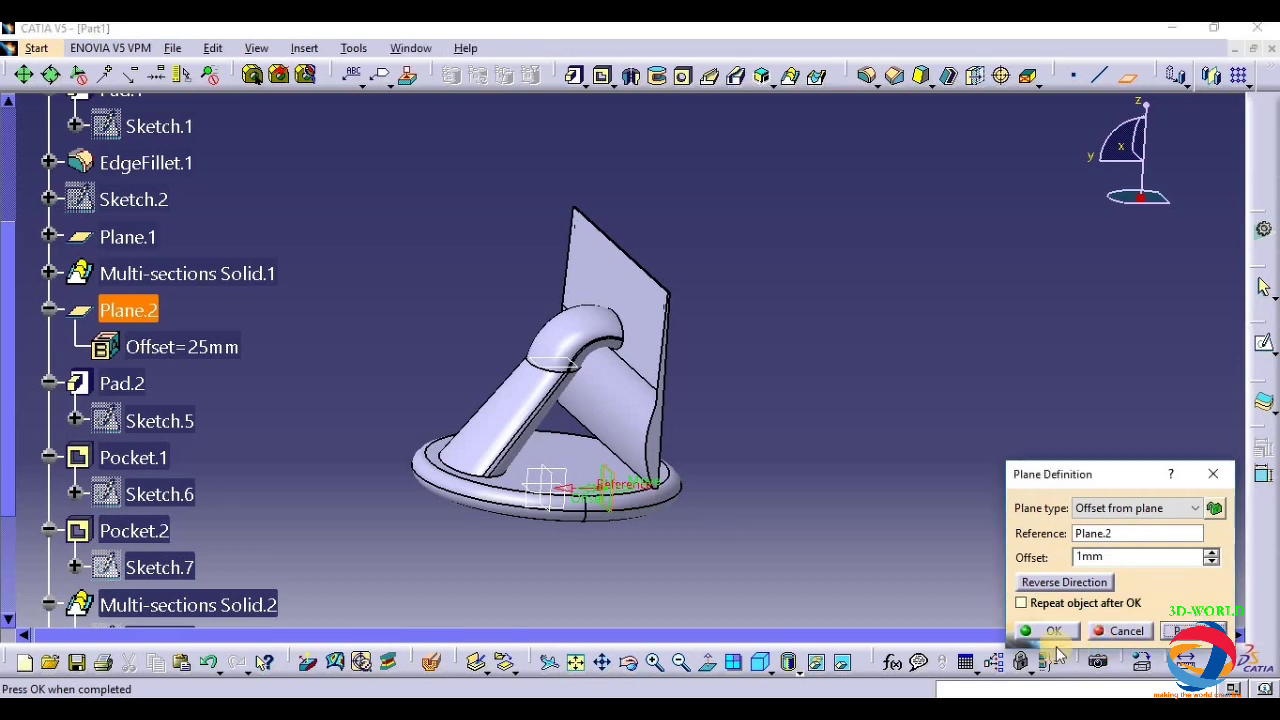
left_click(1052, 631)
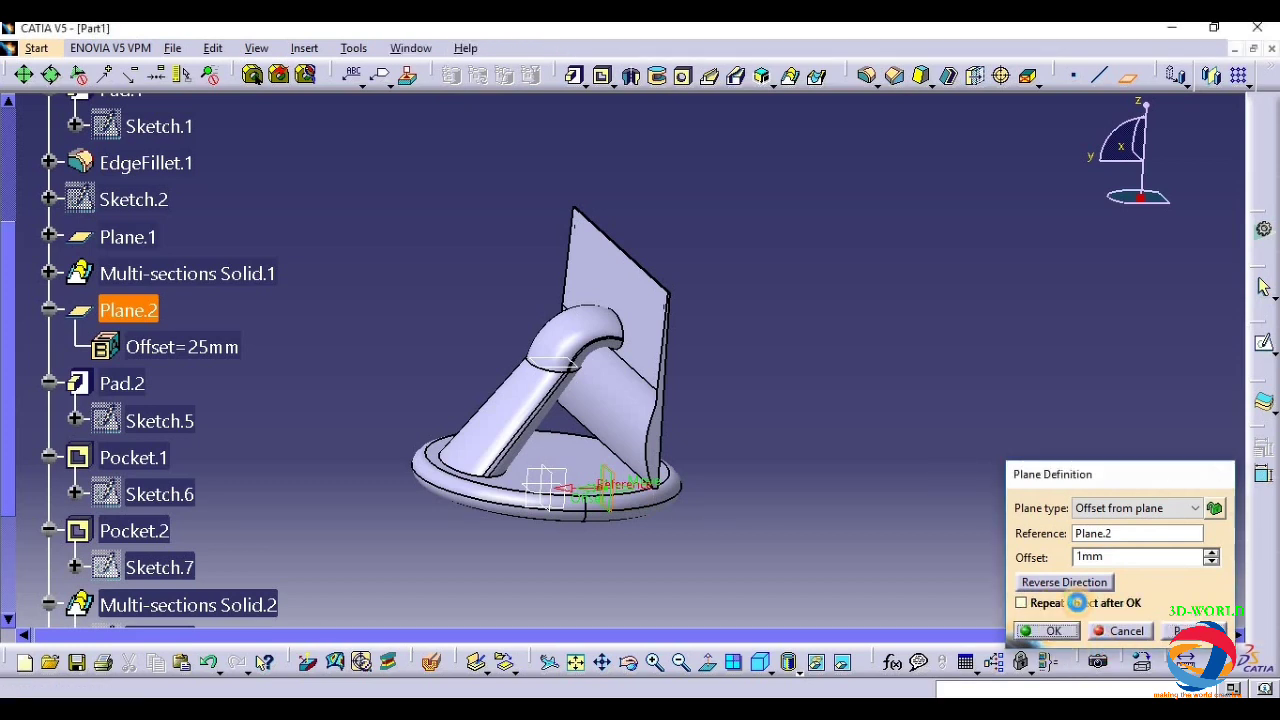
- Reopen the definition of Plane.3 and set its offset from Plane.2 to 5 mm
left_click(606, 504)
left_click(632, 656)
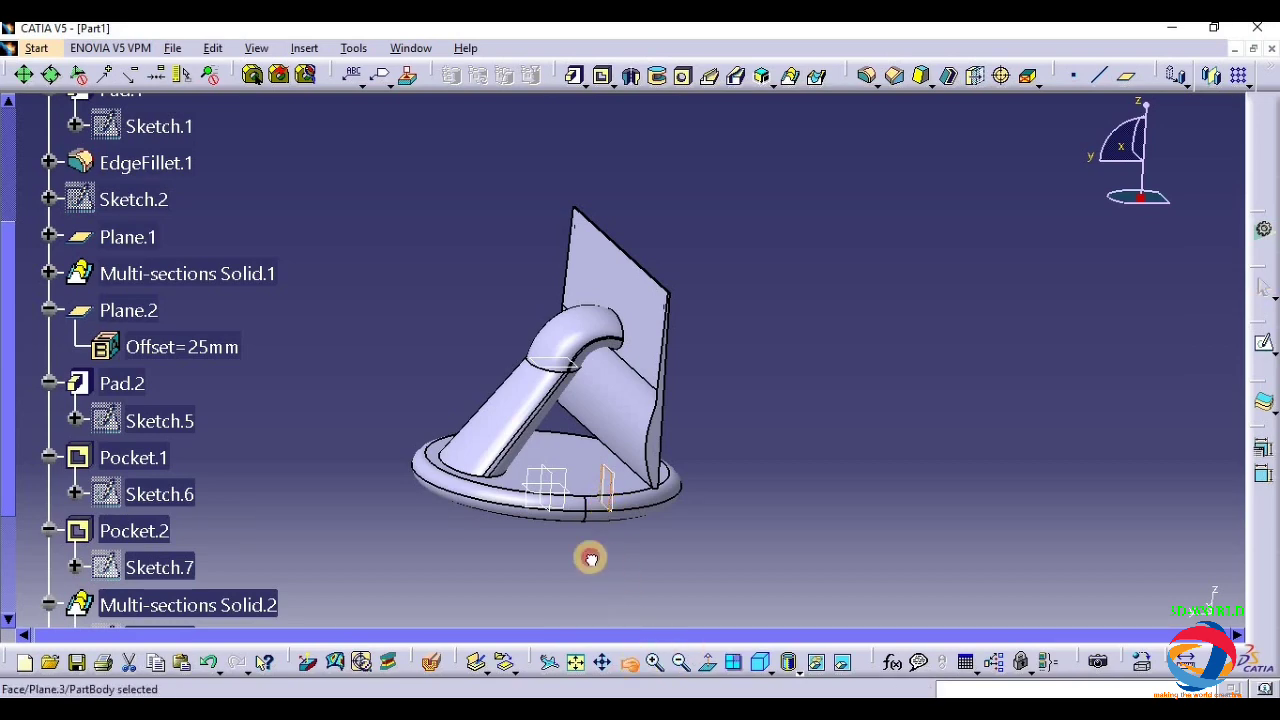
left_click_drag(589, 557, 622, 582)
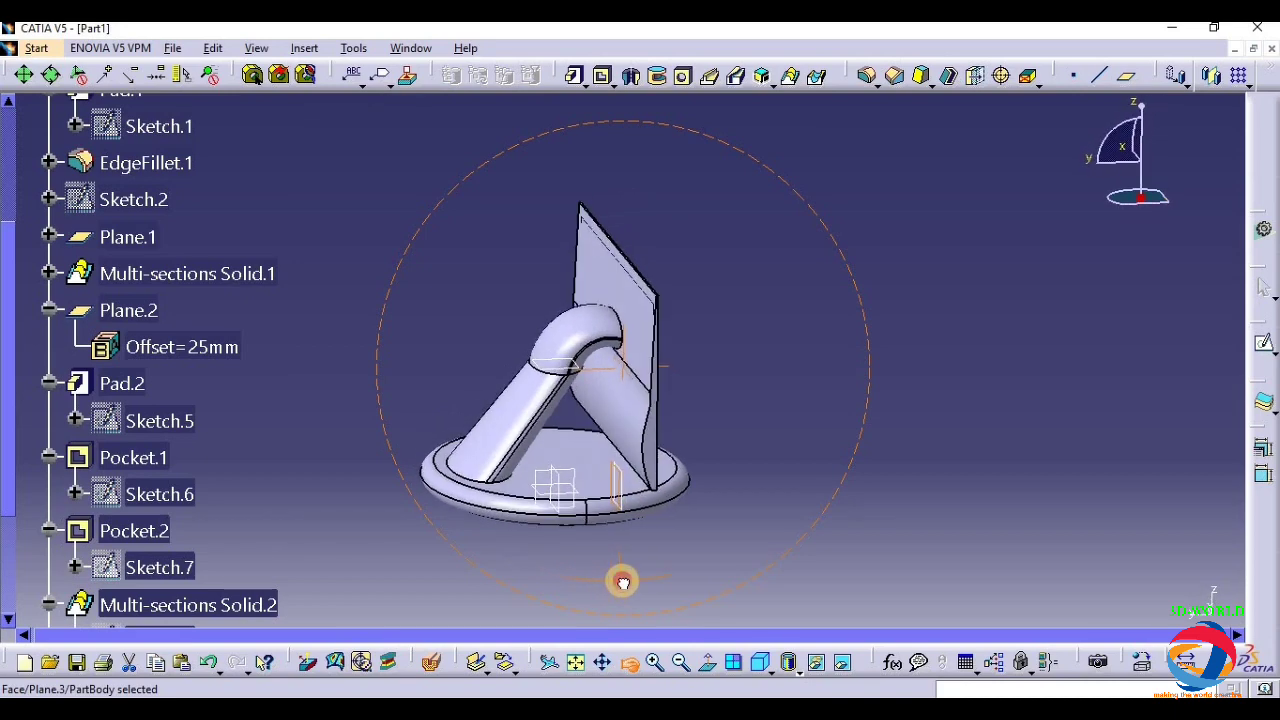
left_click_drag(12, 491, 12, 570)
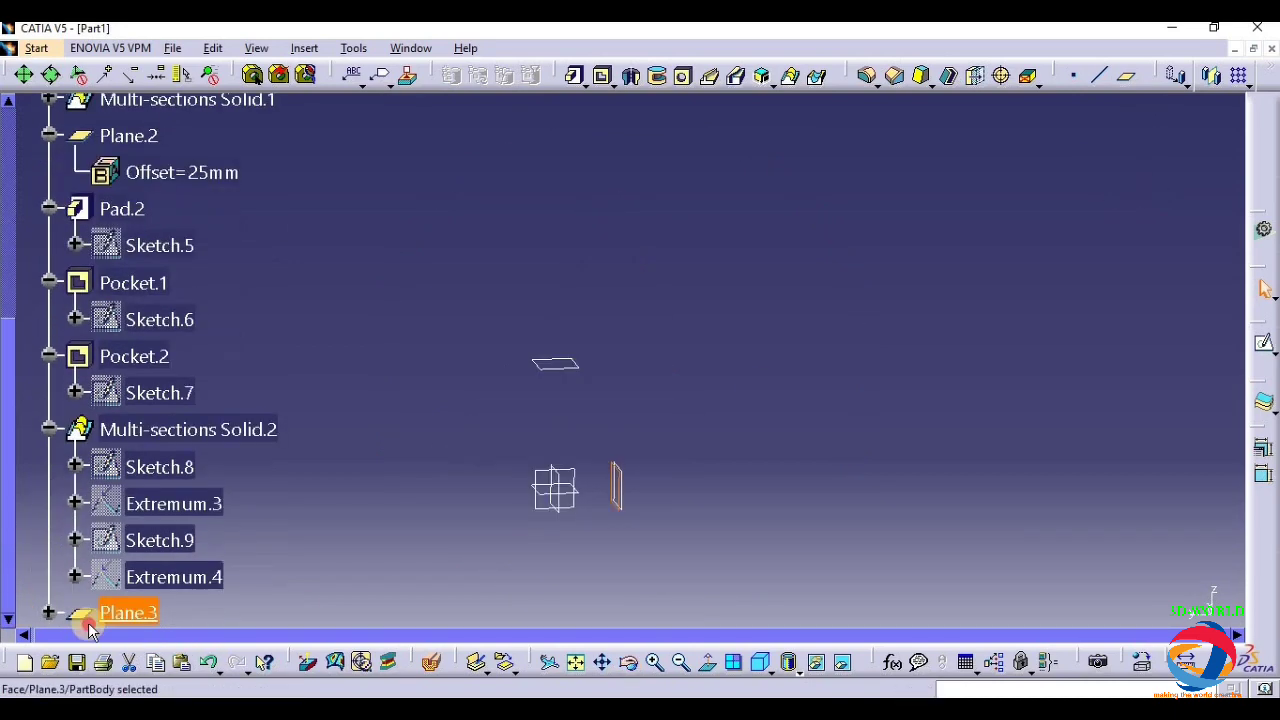
double_click(141, 613)
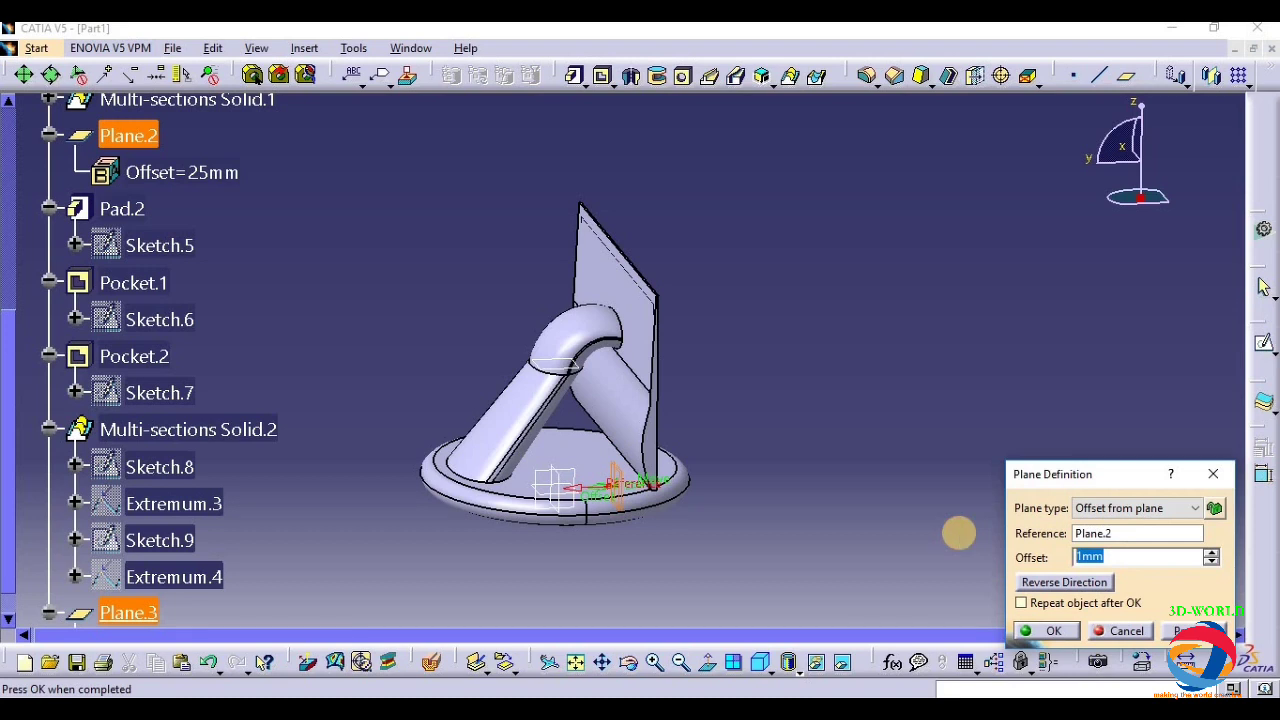
type("5")
key("Return")
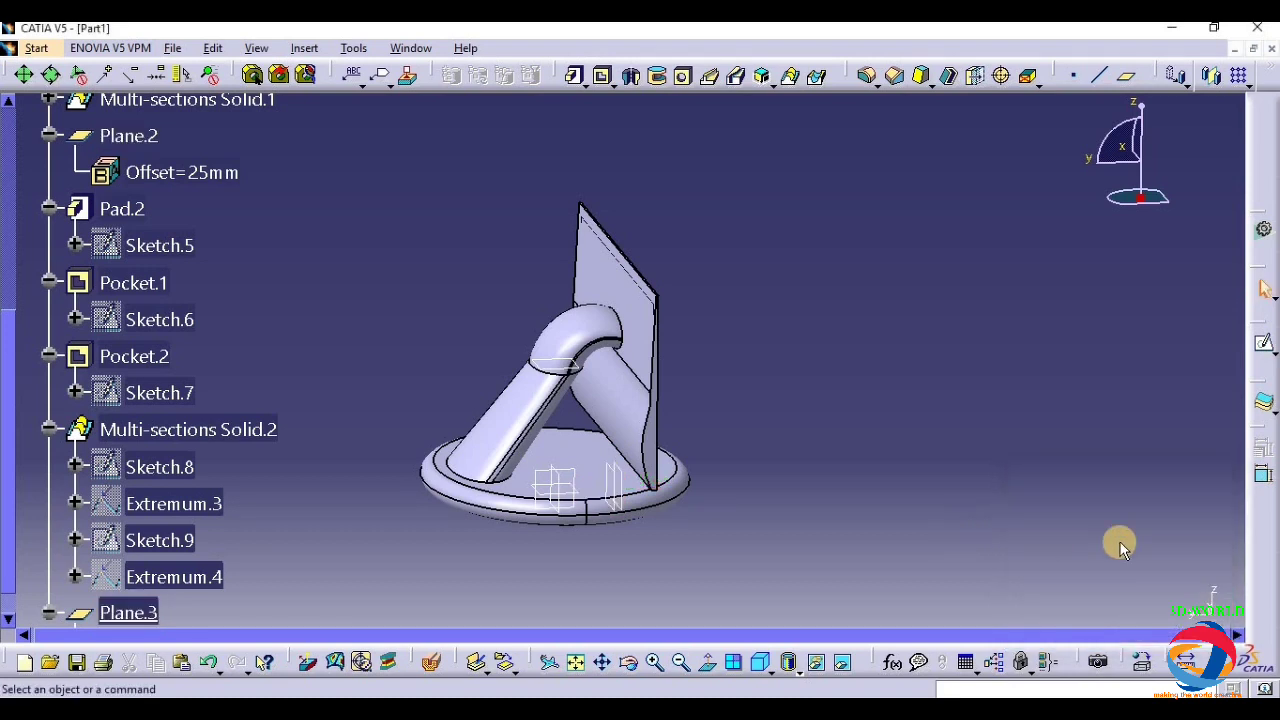
- Sketch a horizontal ellipse with a major radius of about 16 mm on Plane.3, beside the neck on the screen's lower back, and leave the sketch
left_click(608, 500)
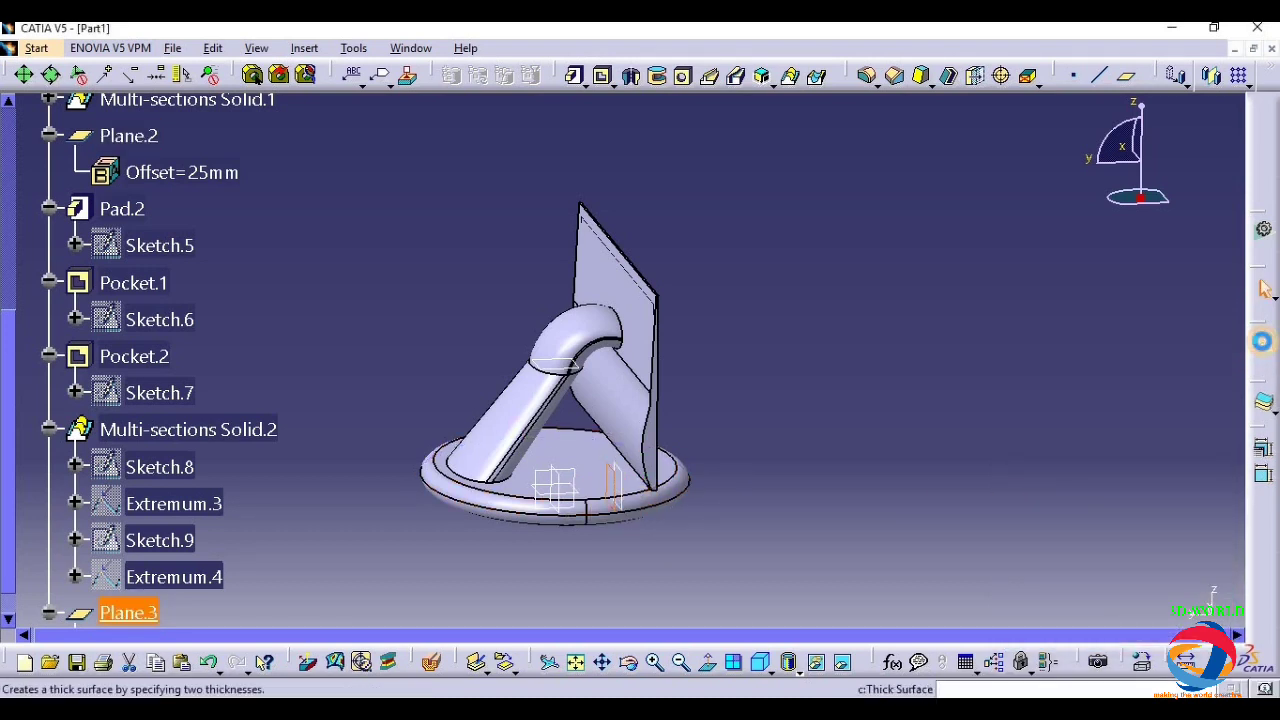
left_click(1264, 345)
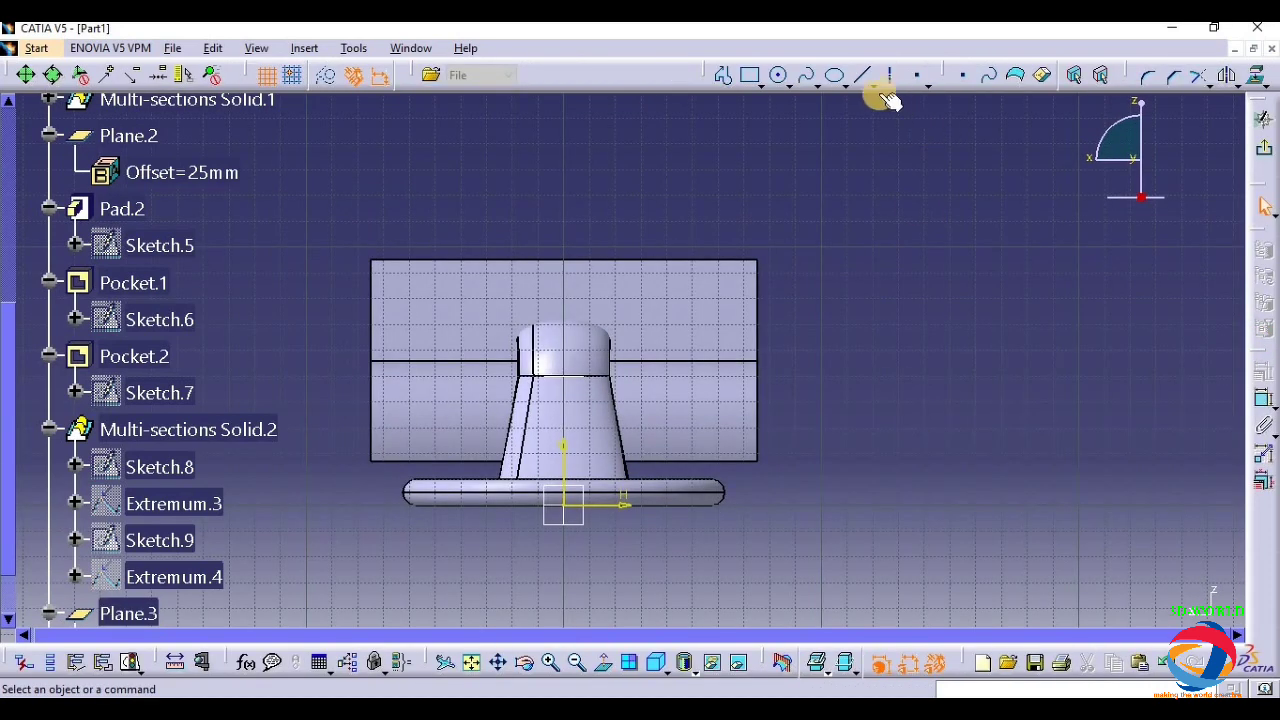
left_click(836, 78)
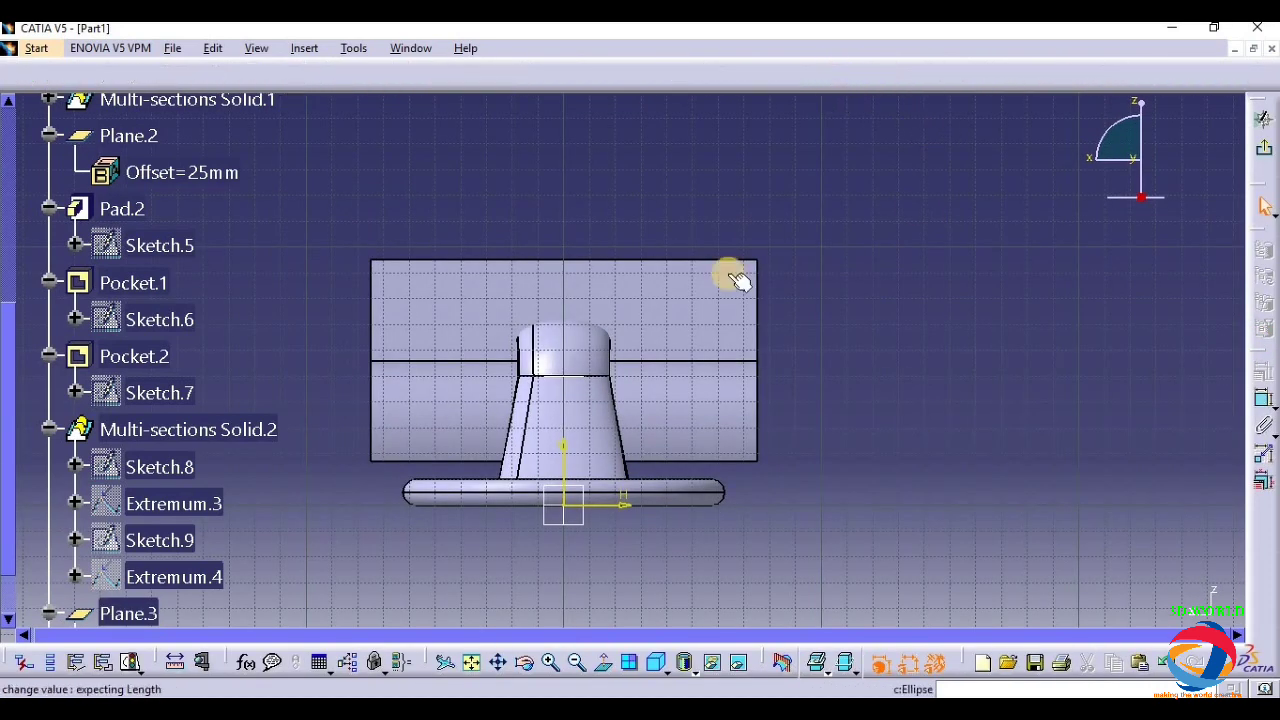
left_click(706, 406)
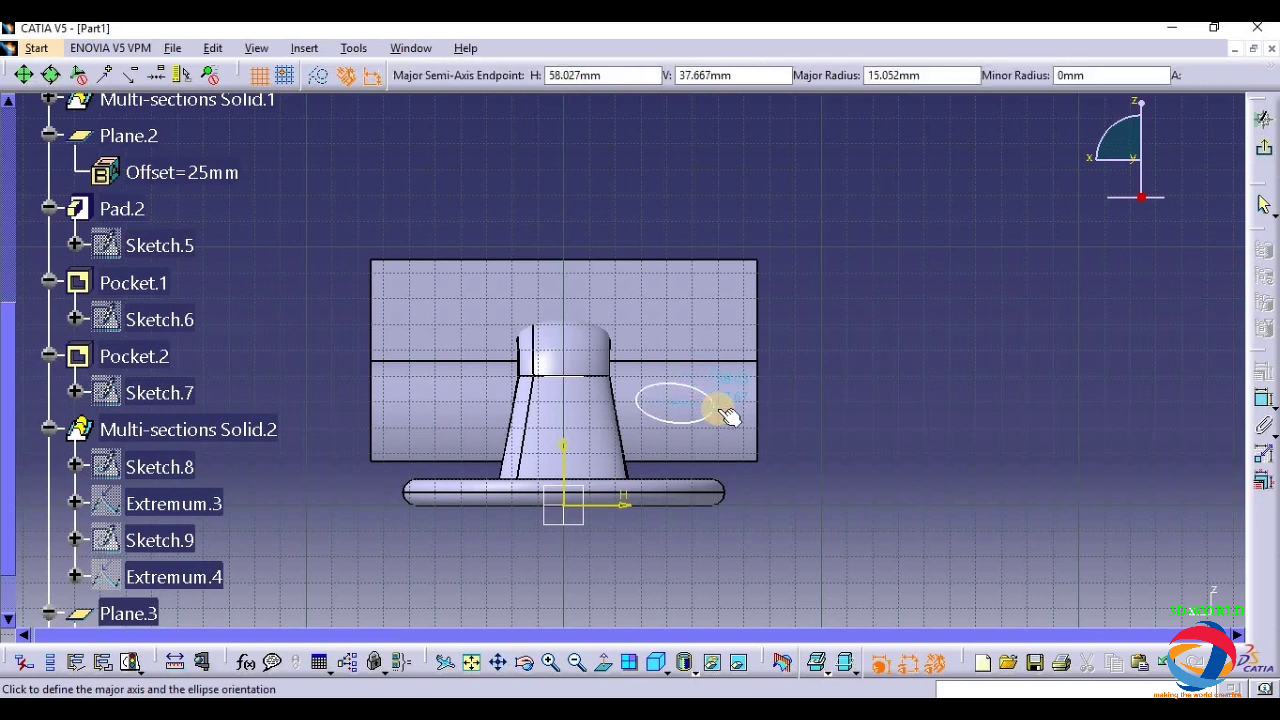
left_click(717, 401)
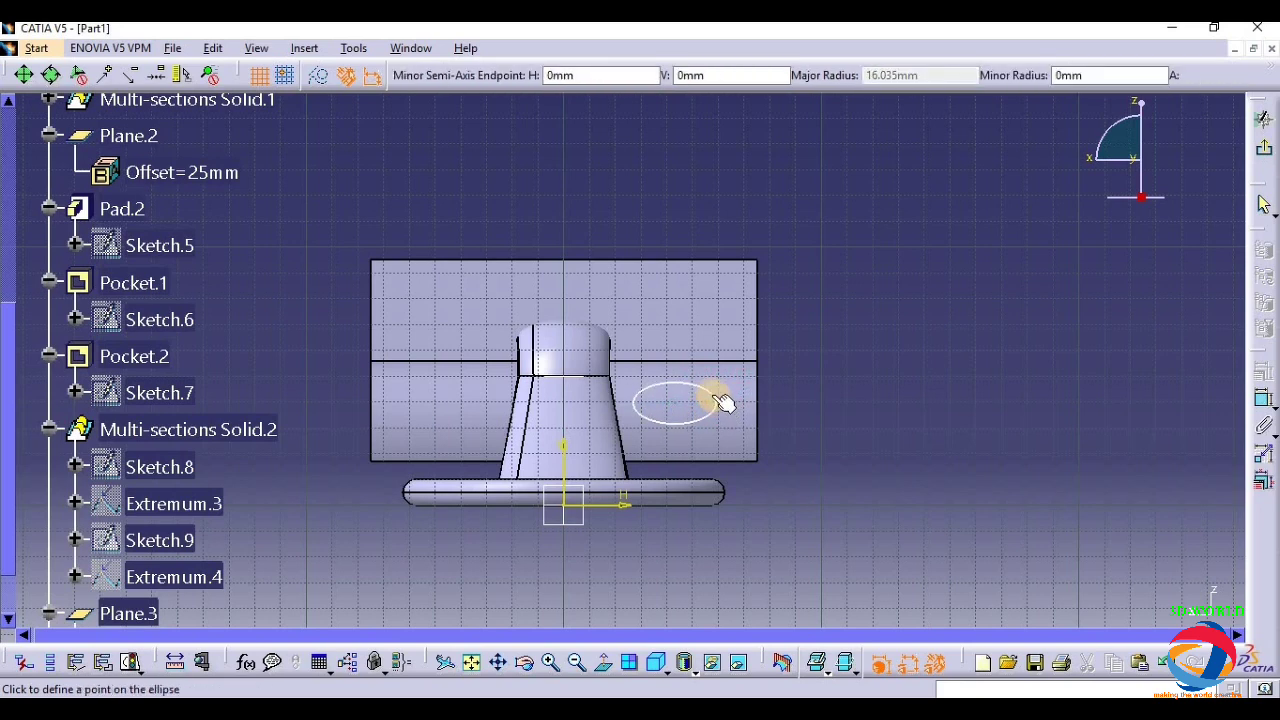
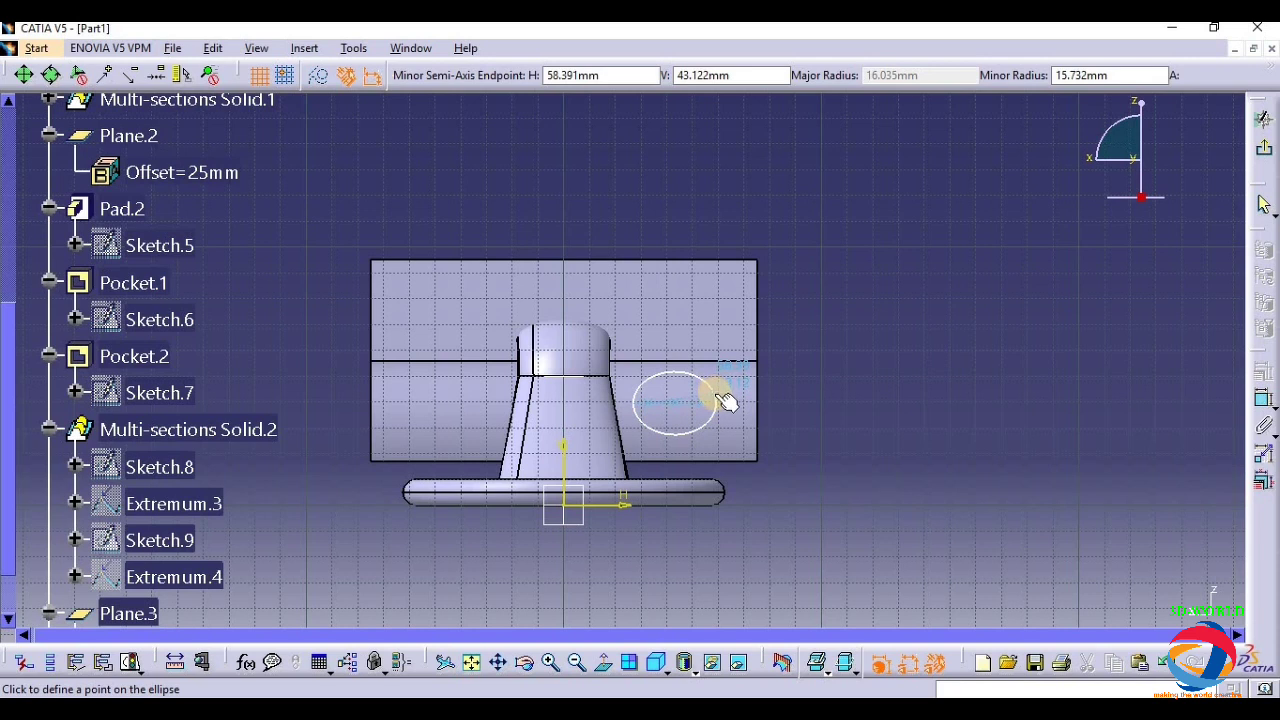
left_click(715, 400)
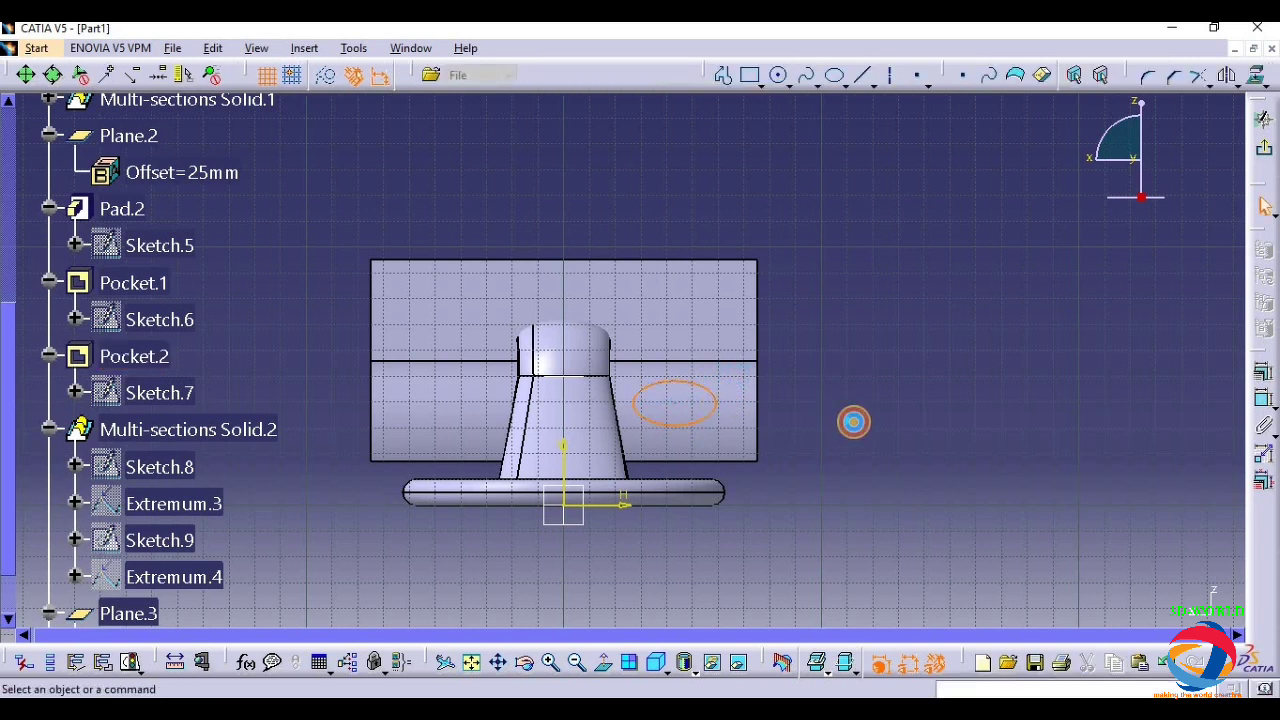
left_click(1264, 205)
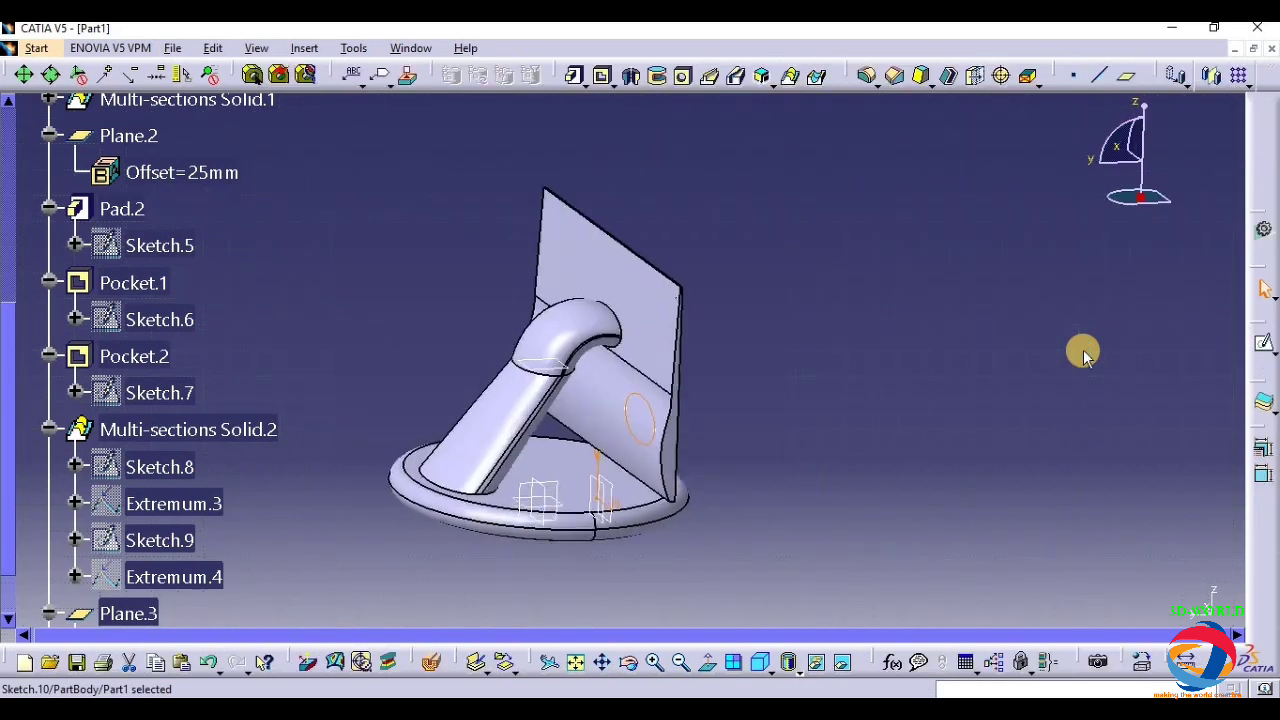
- Reopen the definition of Plane.3 and set its offset from Plane.2 to 5 mm
left_click(626, 667)
left_click_drag(703, 589, 578, 570)
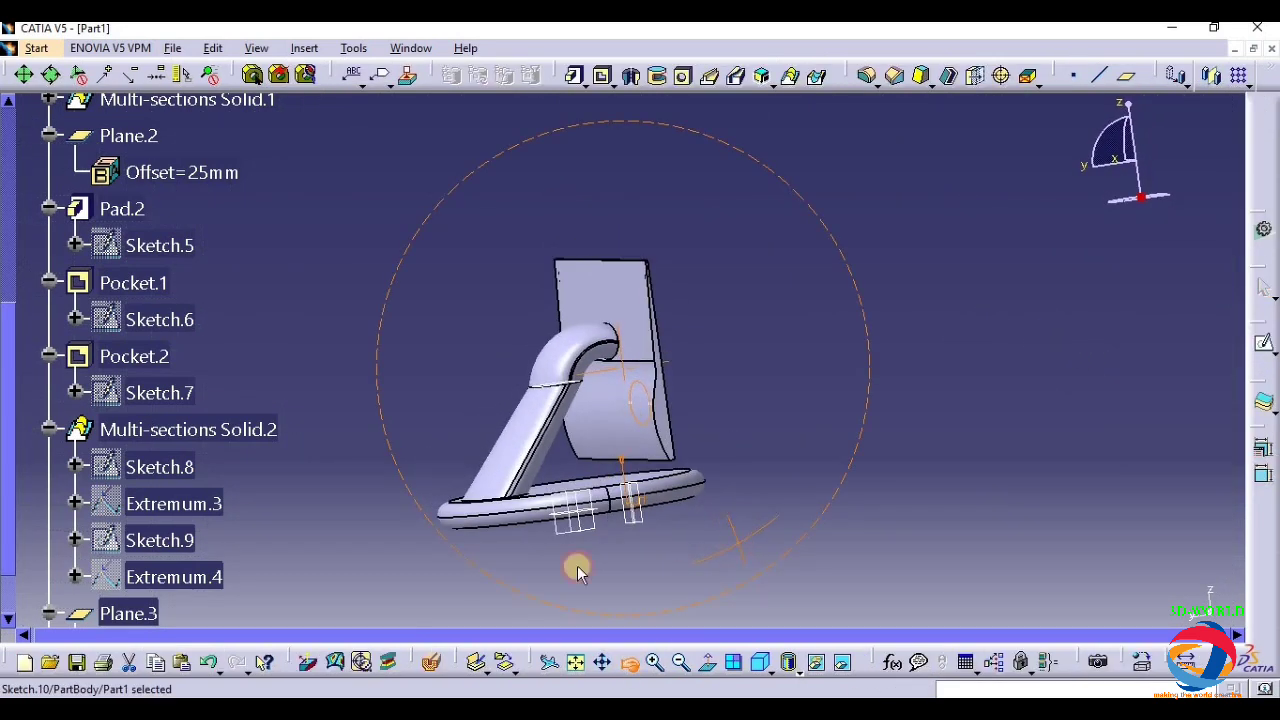
double_click(115, 613)
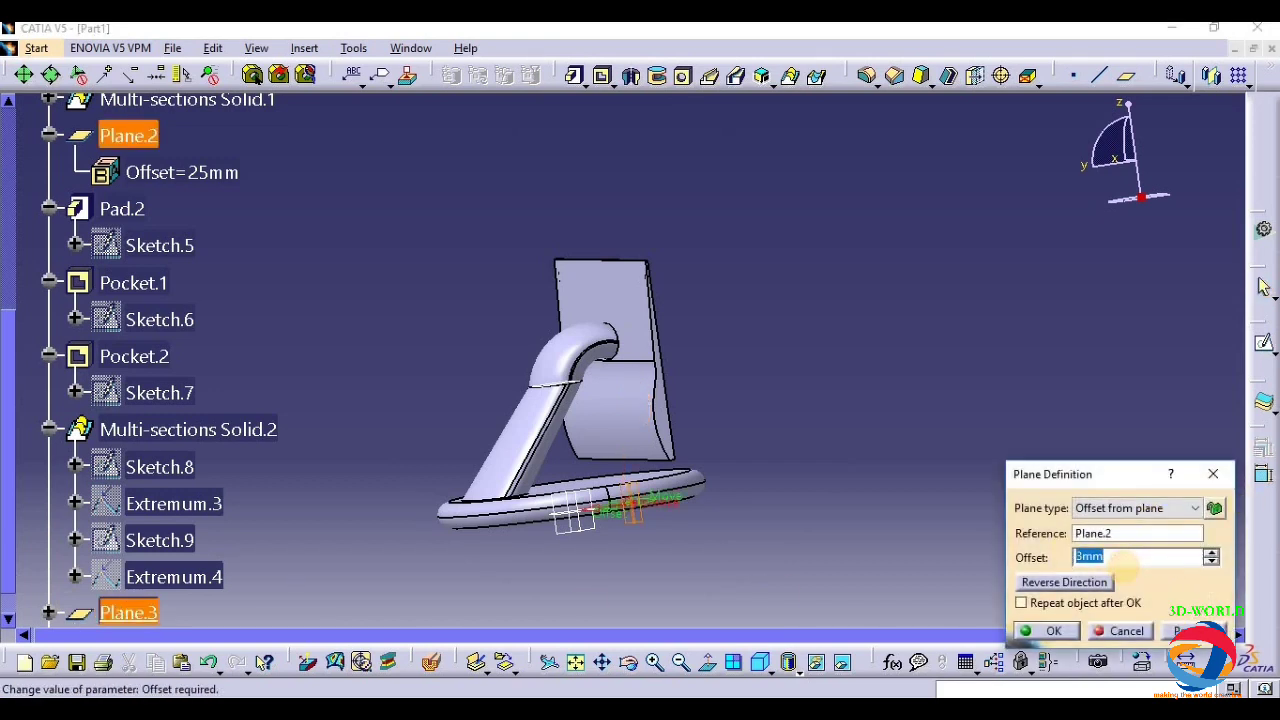
type("5mm")
key("Return")
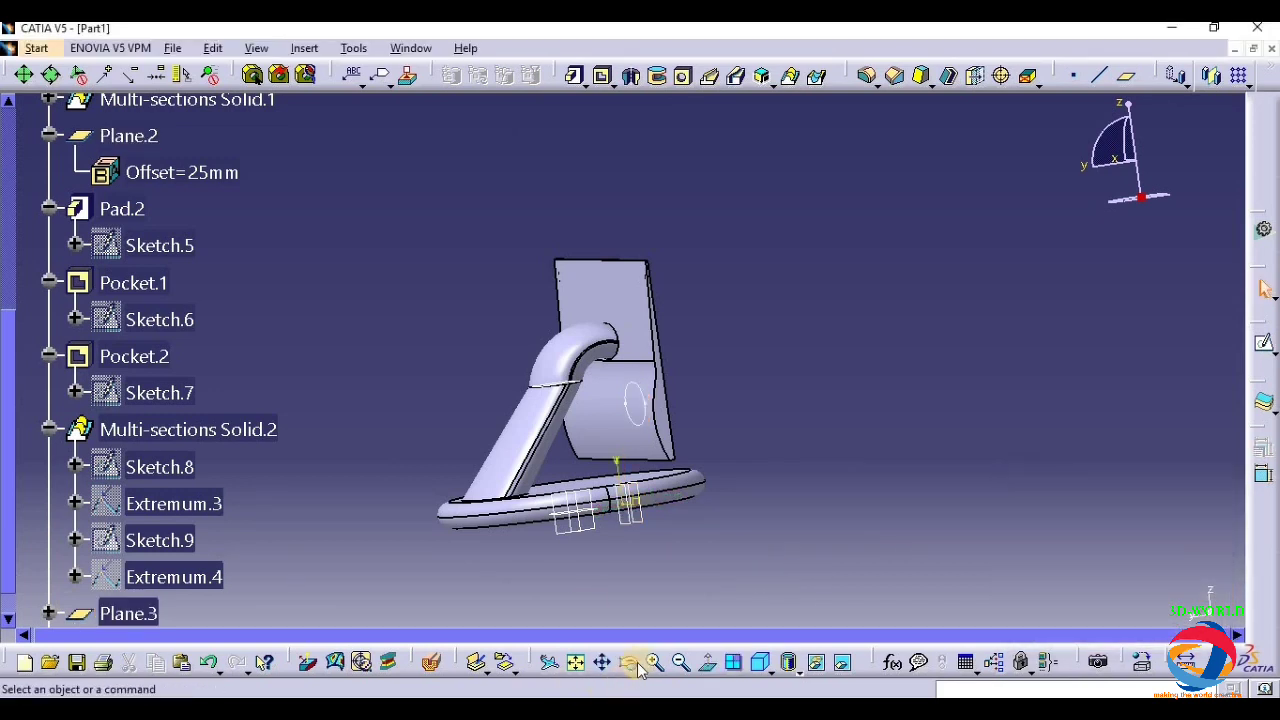
- Increase the offset of Plane.3 from Plane.2 to 10 mm
mouse_move(697, 521)
left_mouse_down()
mouse_move(600, 503)
mouse_move(680, 517)
left_mouse_up()
double_click(130, 615)
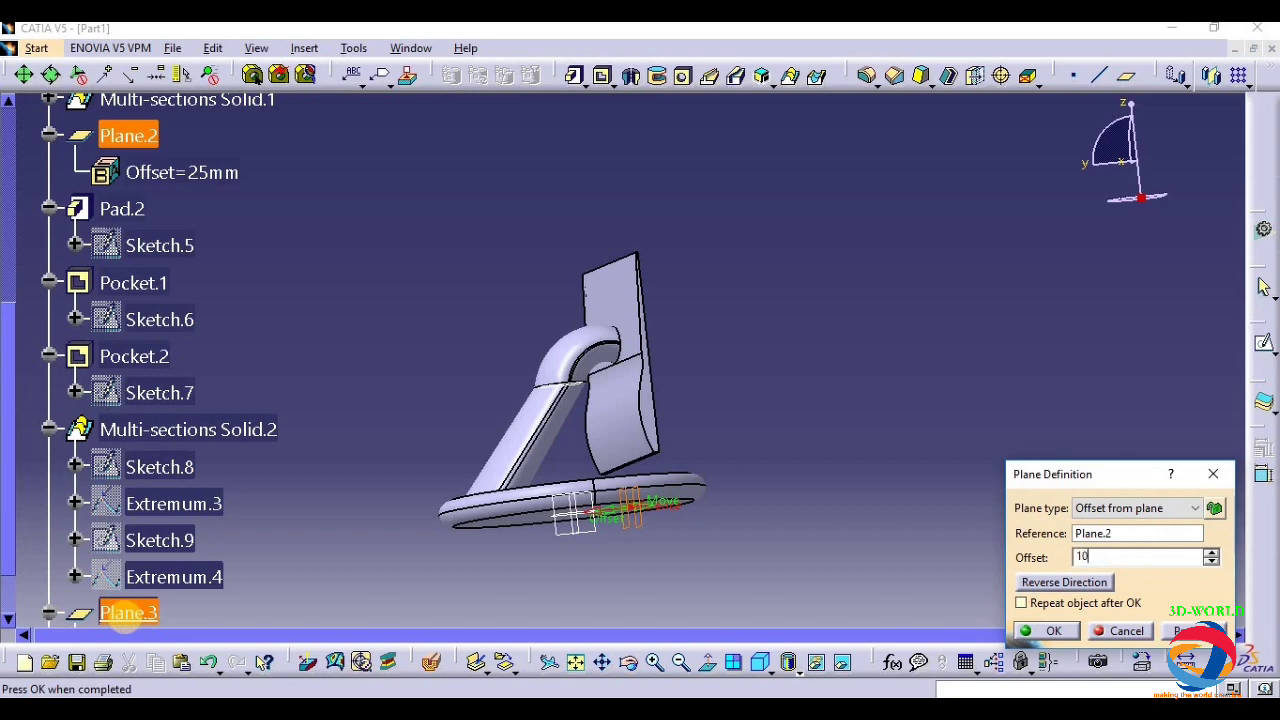
key("Return")
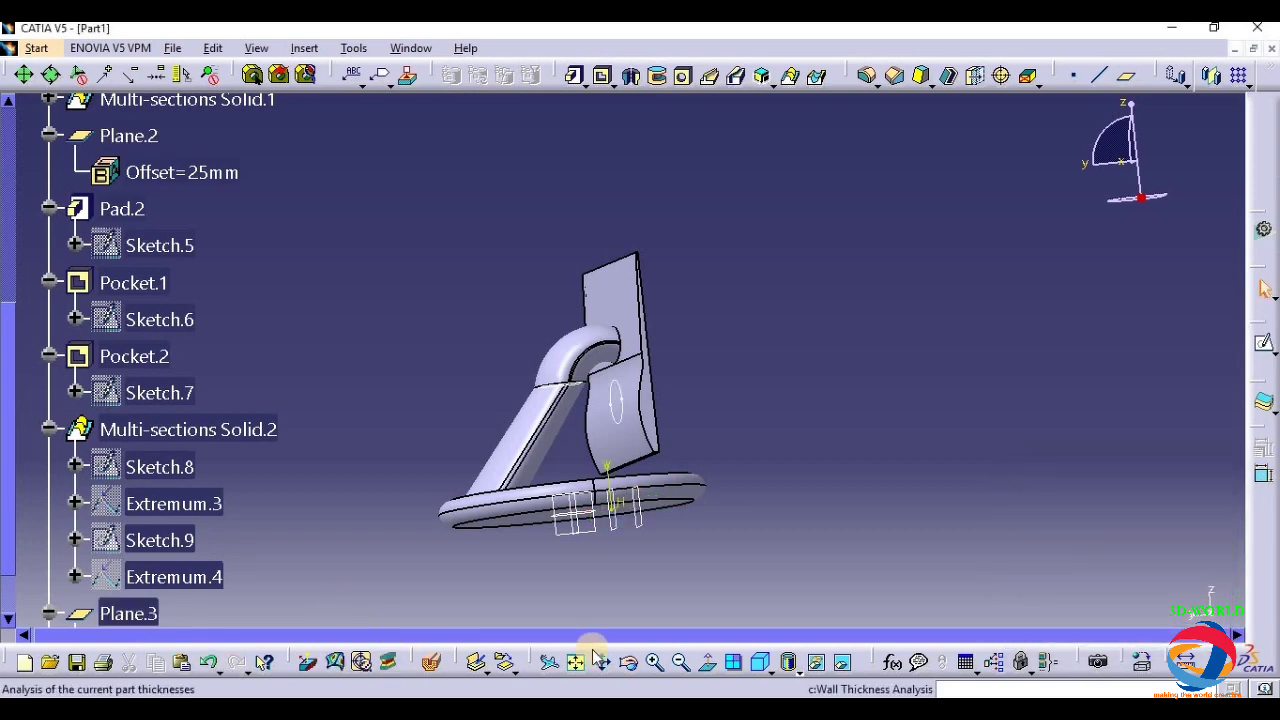
- Change the offset of Plane.3 from Plane.2 to 8 mm
left_click_drag(526, 398, 528, 445)
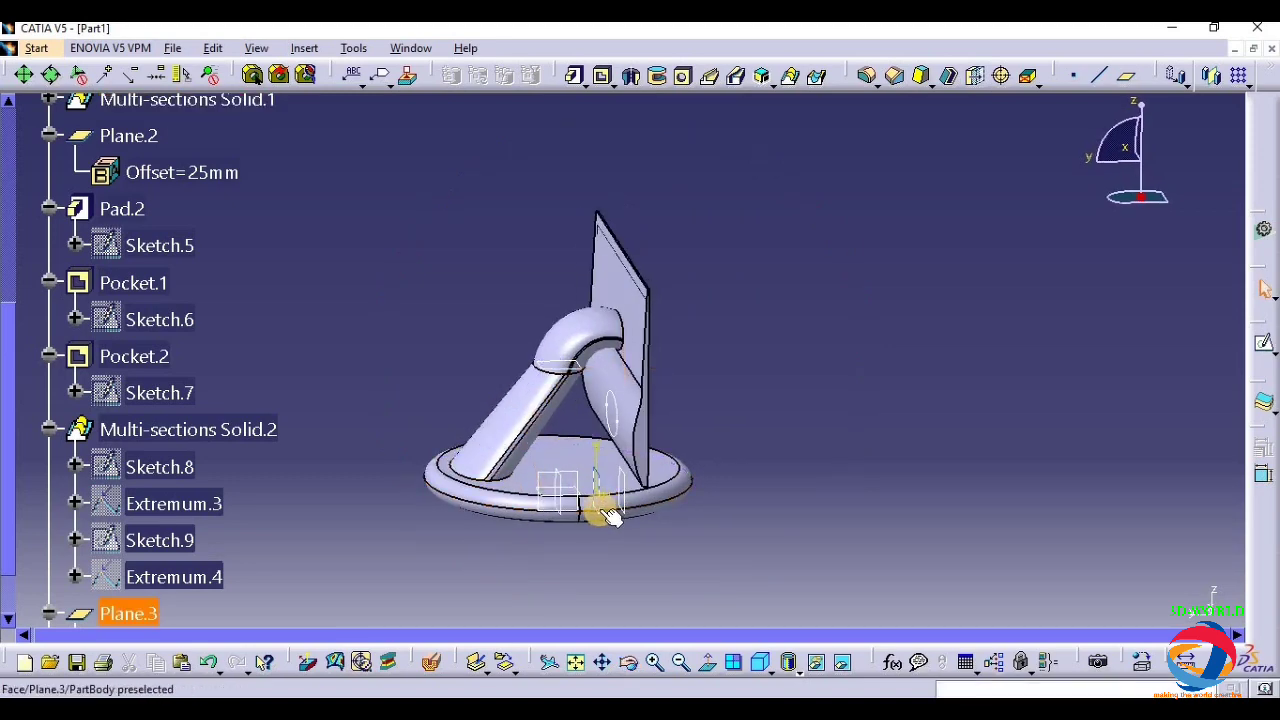
double_click(596, 508)
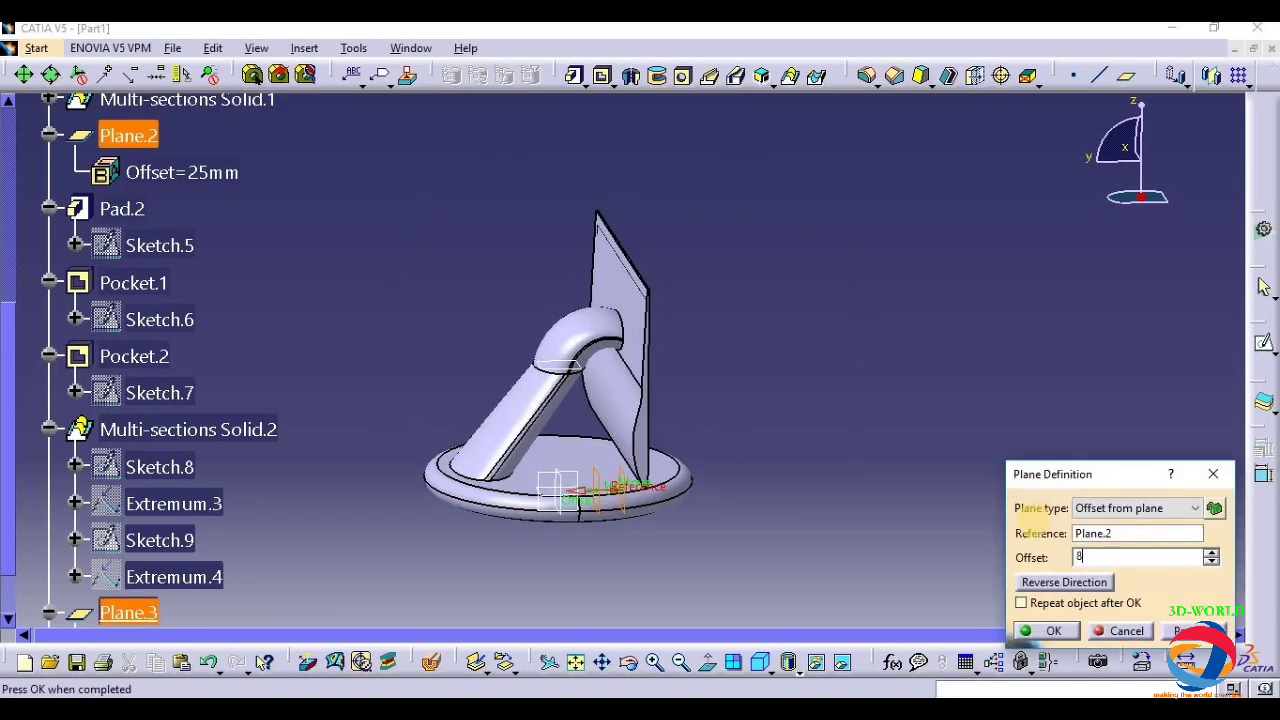
type("8")
key("Return")
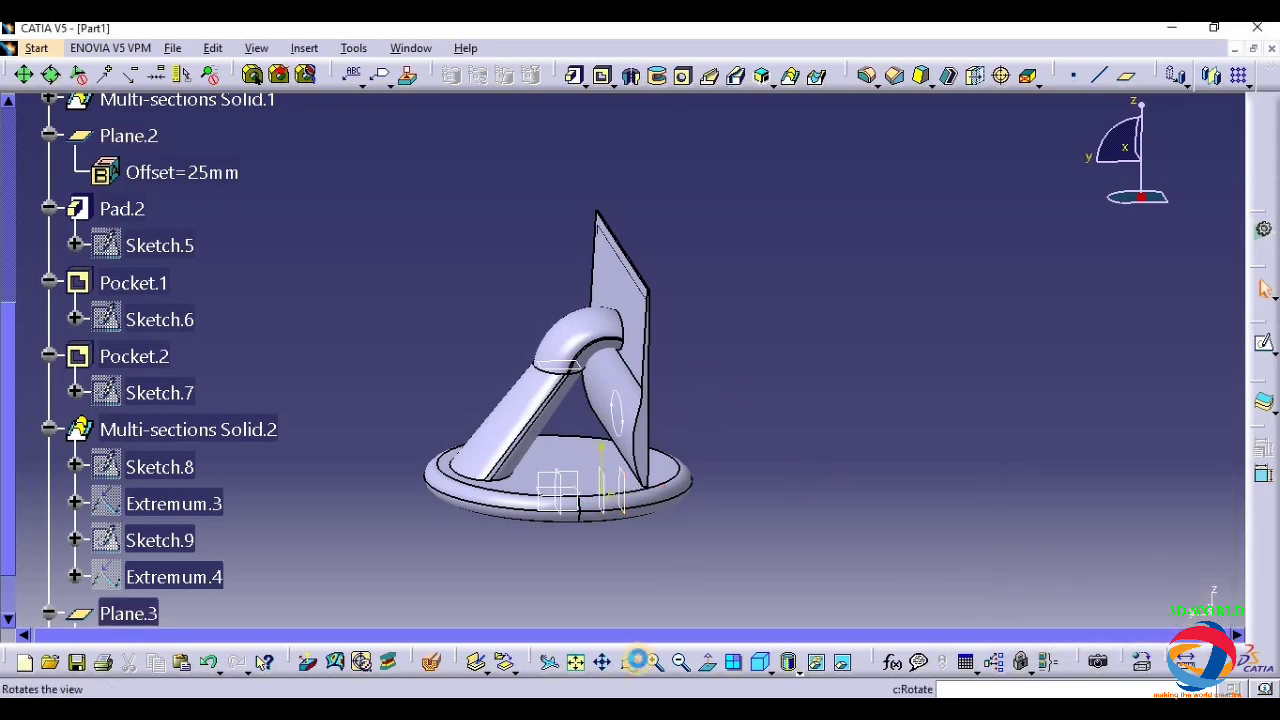
- Cut the ellipse of Sketch.10 into the screen's back as a pocket with a Dimension limit and a depth of 6 mm
left_click(638, 661)
left_click_drag(637, 606, 686, 423)
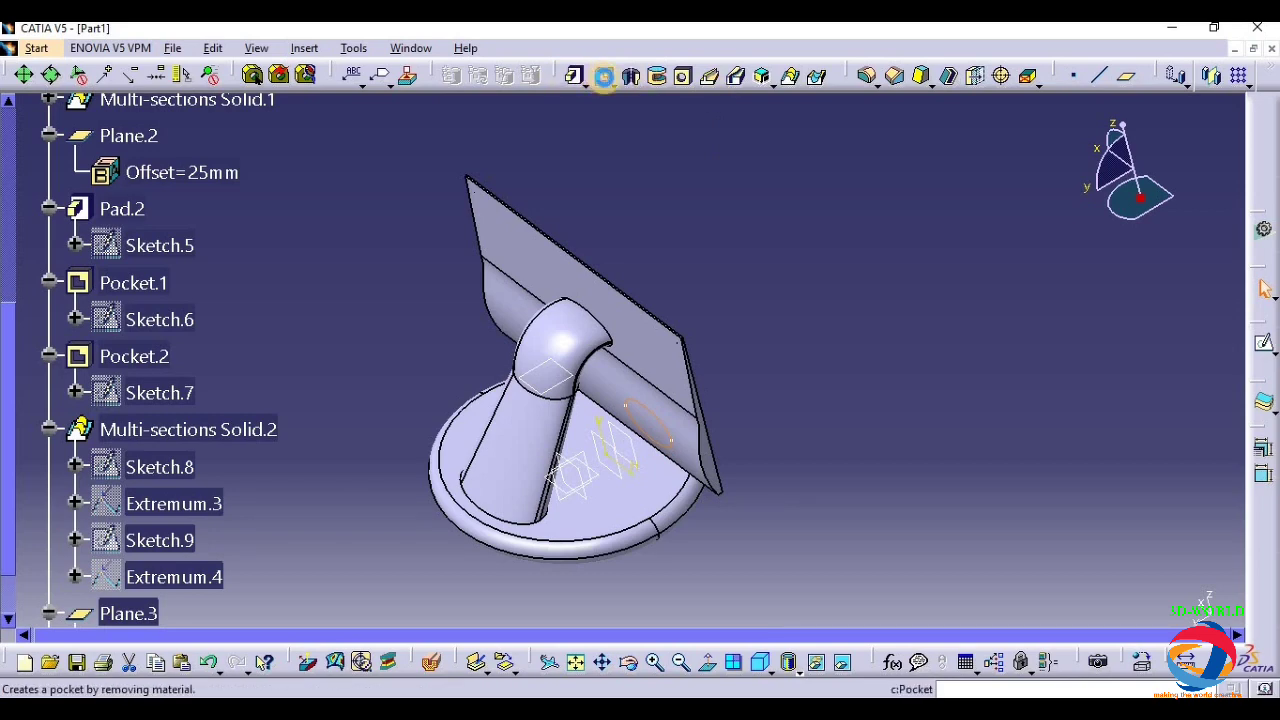
left_click(603, 76)
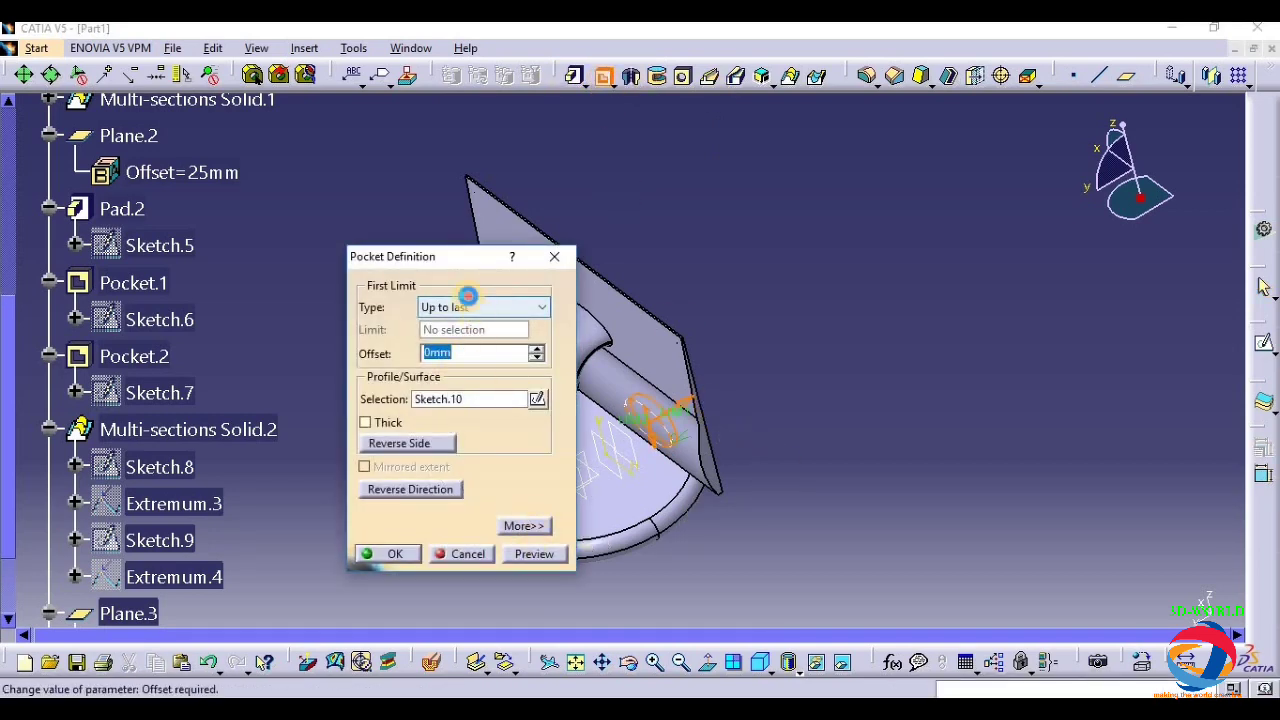
left_click(466, 307)
left_click(476, 382)
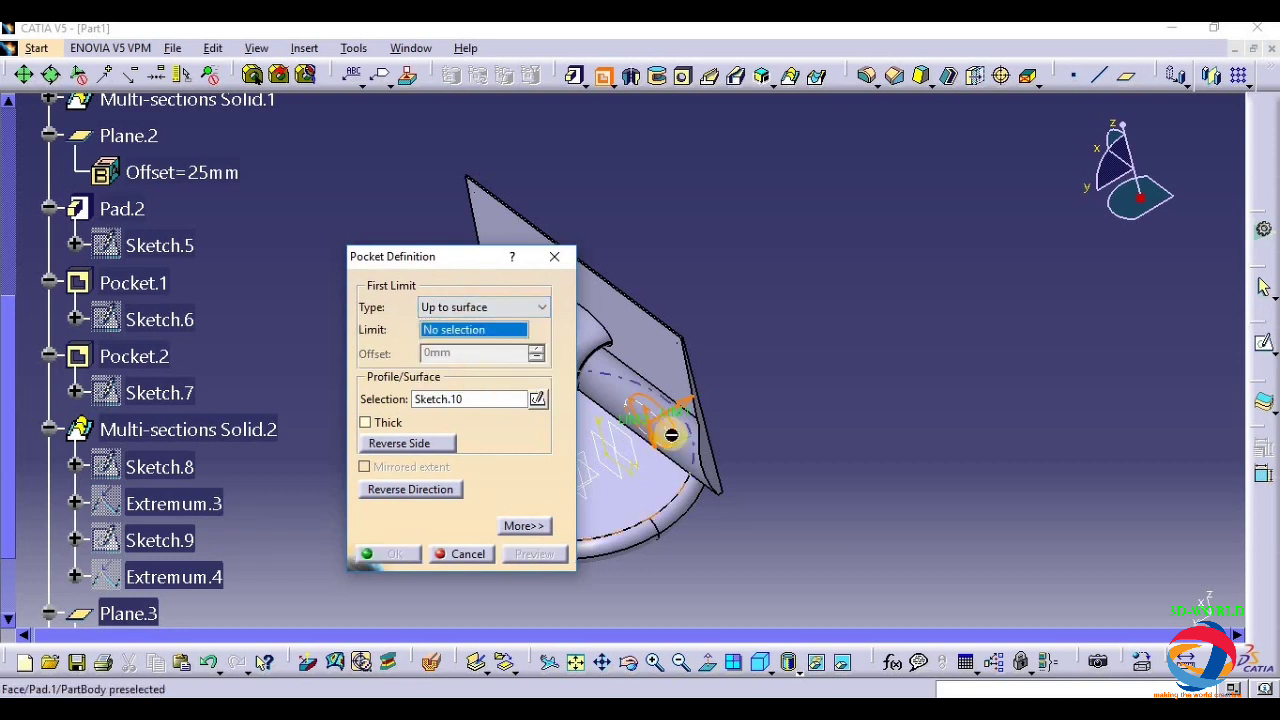
left_click(697, 456)
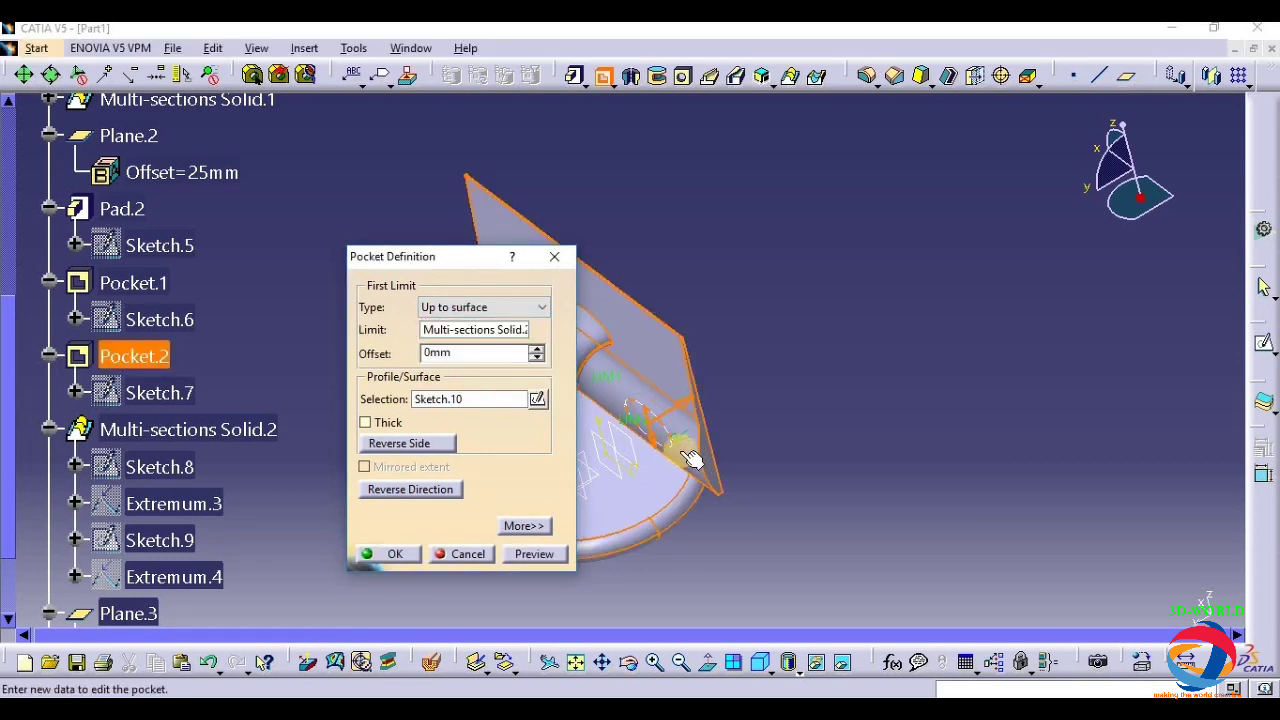
left_click(520, 309)
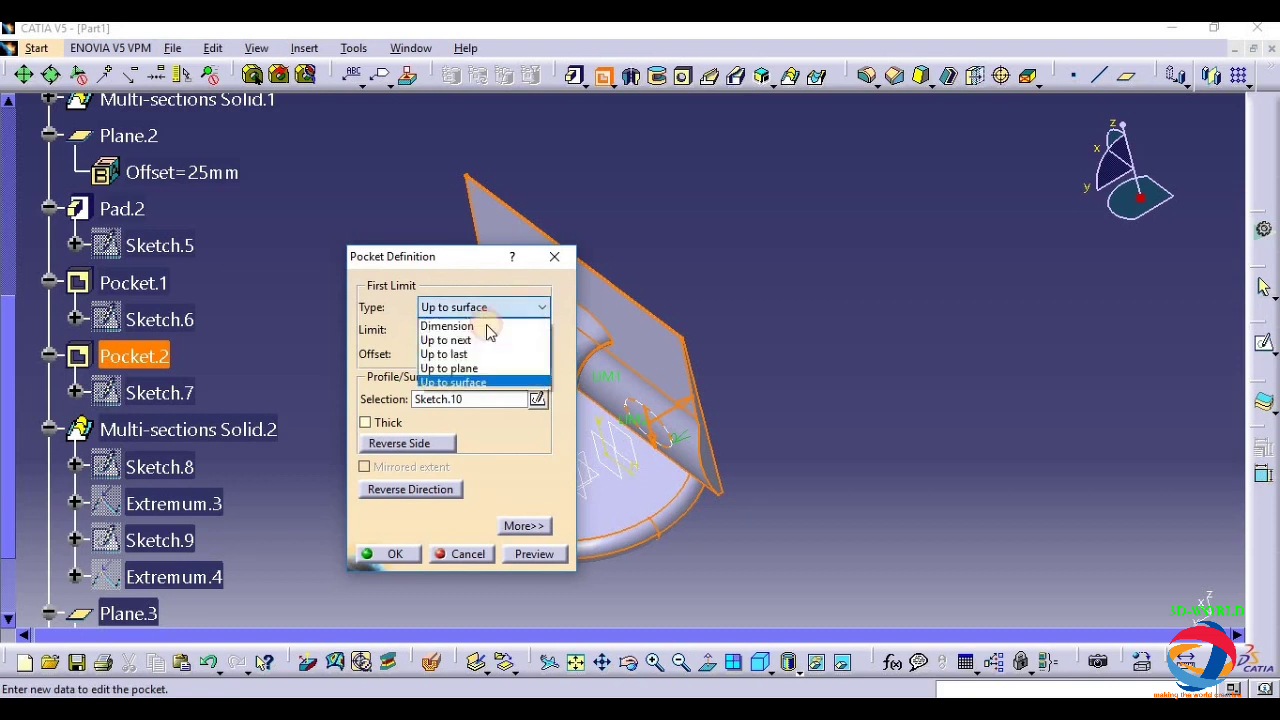
left_click(482, 322)
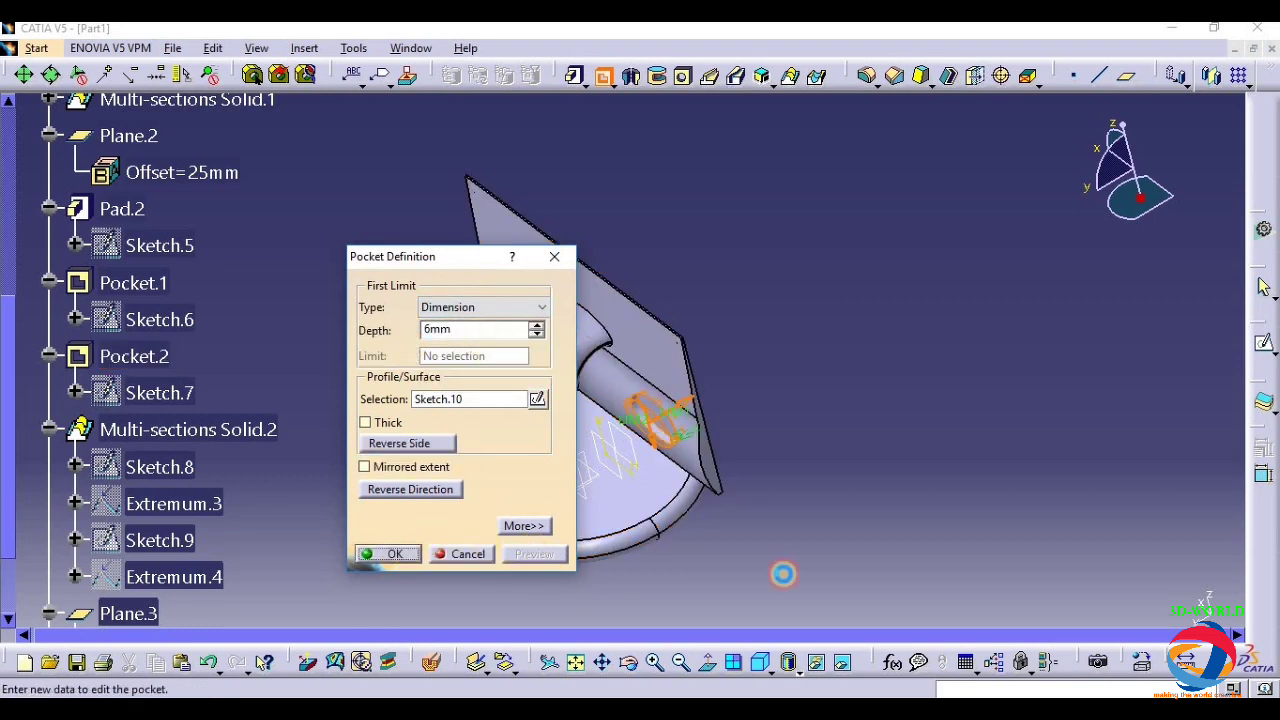
key("Return")
- Start a sketch on the floor of the elliptical pocket and draw a circle about 0.6 mm in diameter just inside its edge nearest the neck
left_click_drag(629, 658, 660, 400)
left_click(660, 400)
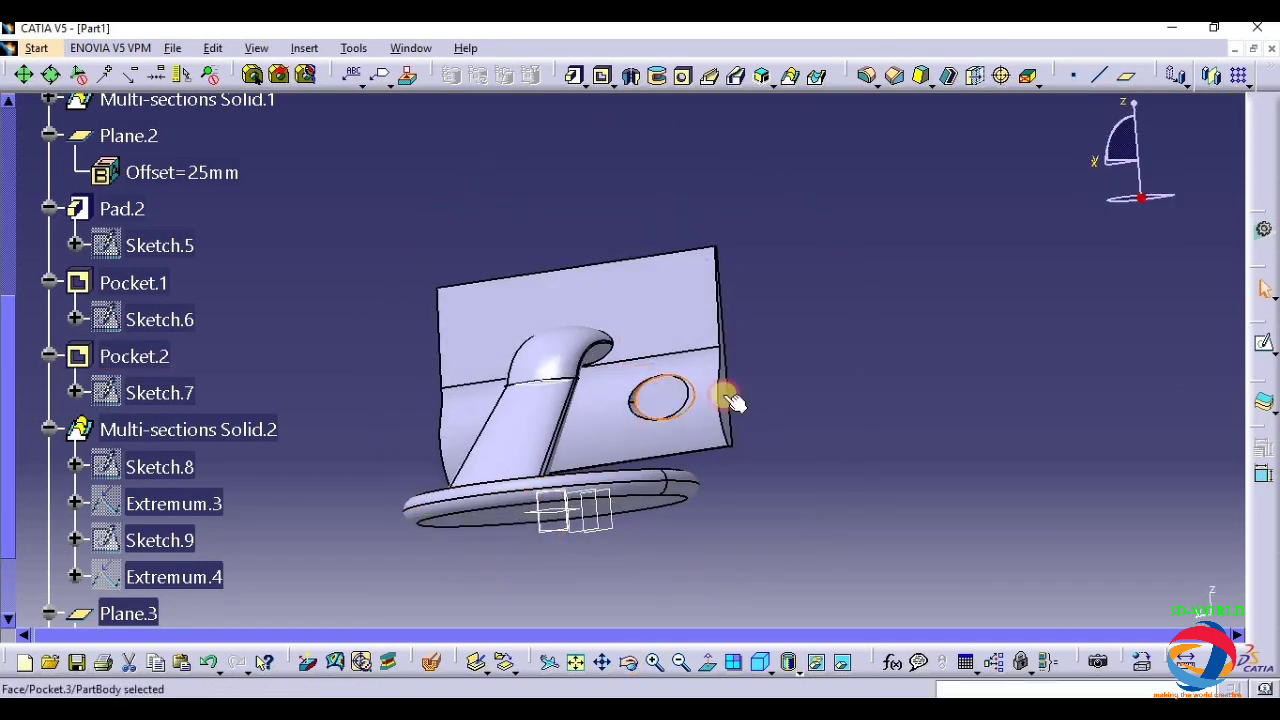
left_click(1265, 347)
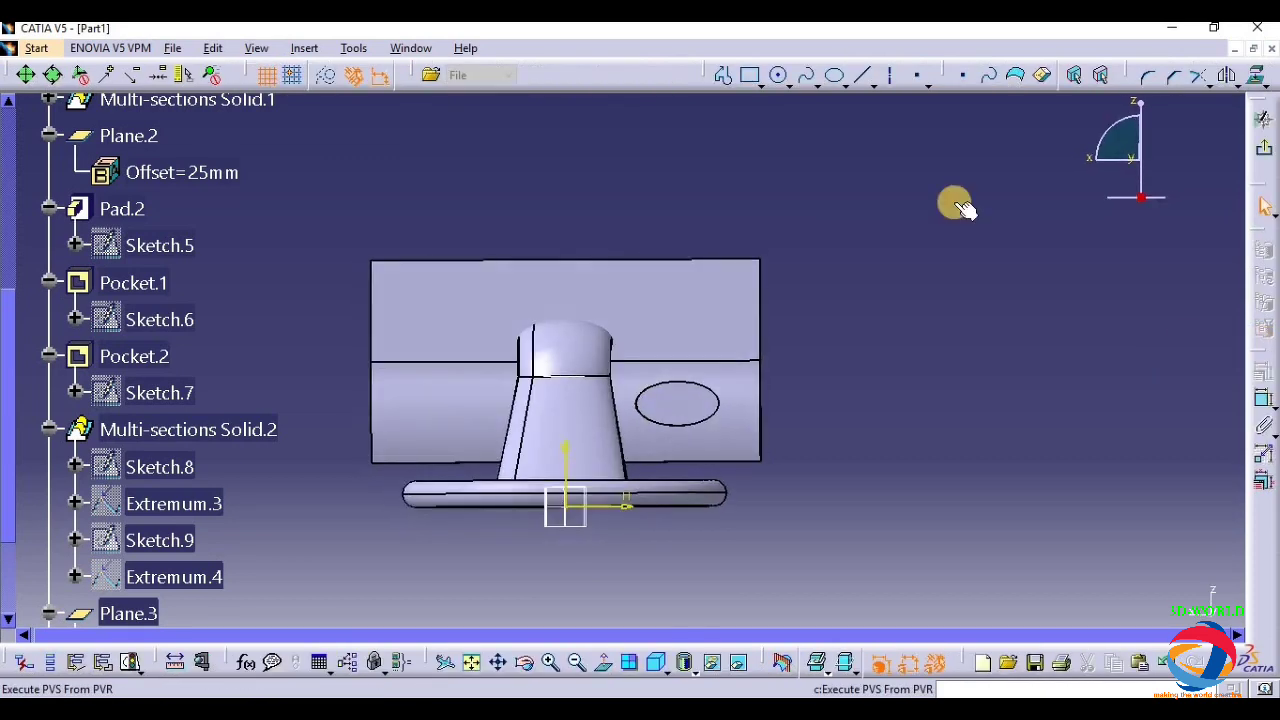
left_click(779, 76)
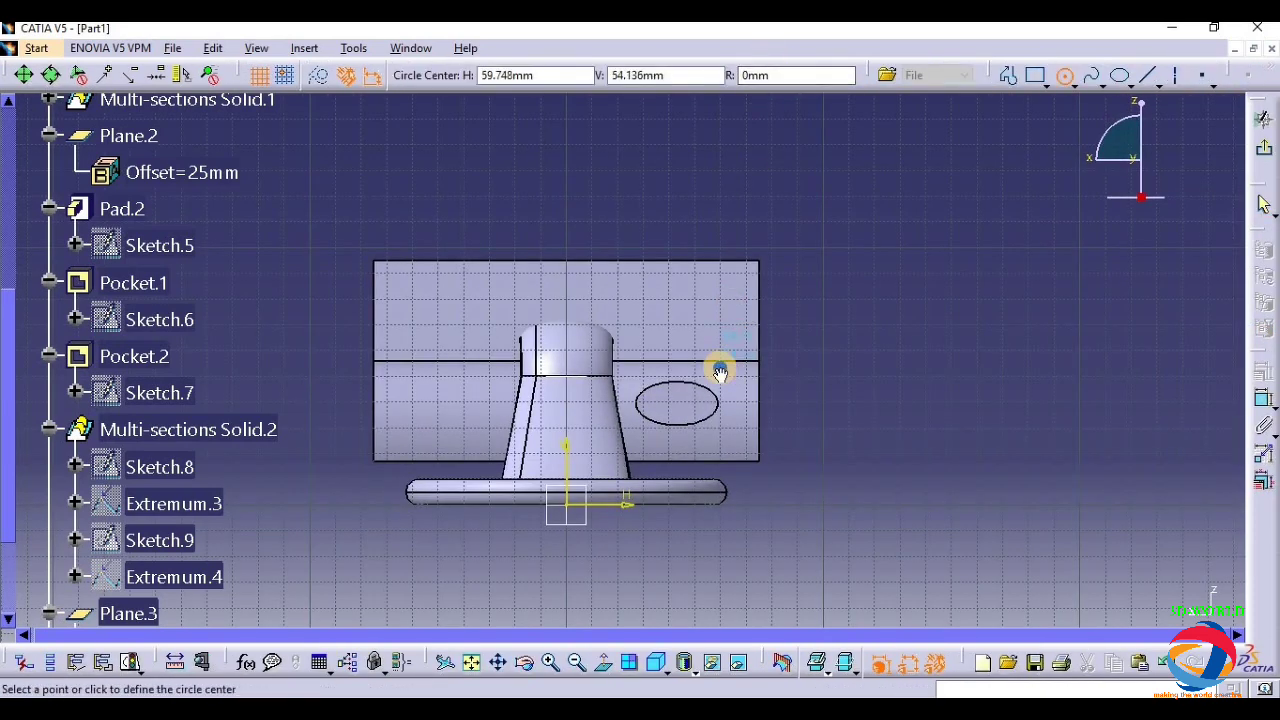
middle_click_drag(720, 372, 663, 137)
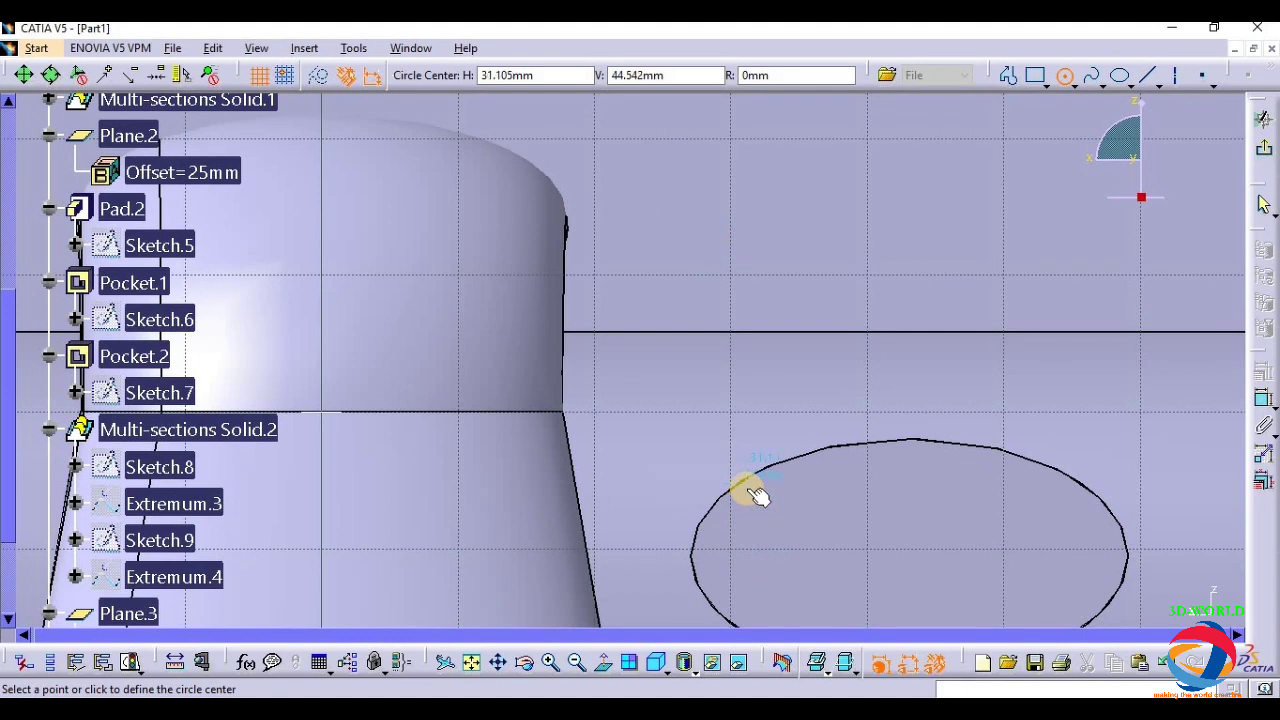
left_click(751, 492)
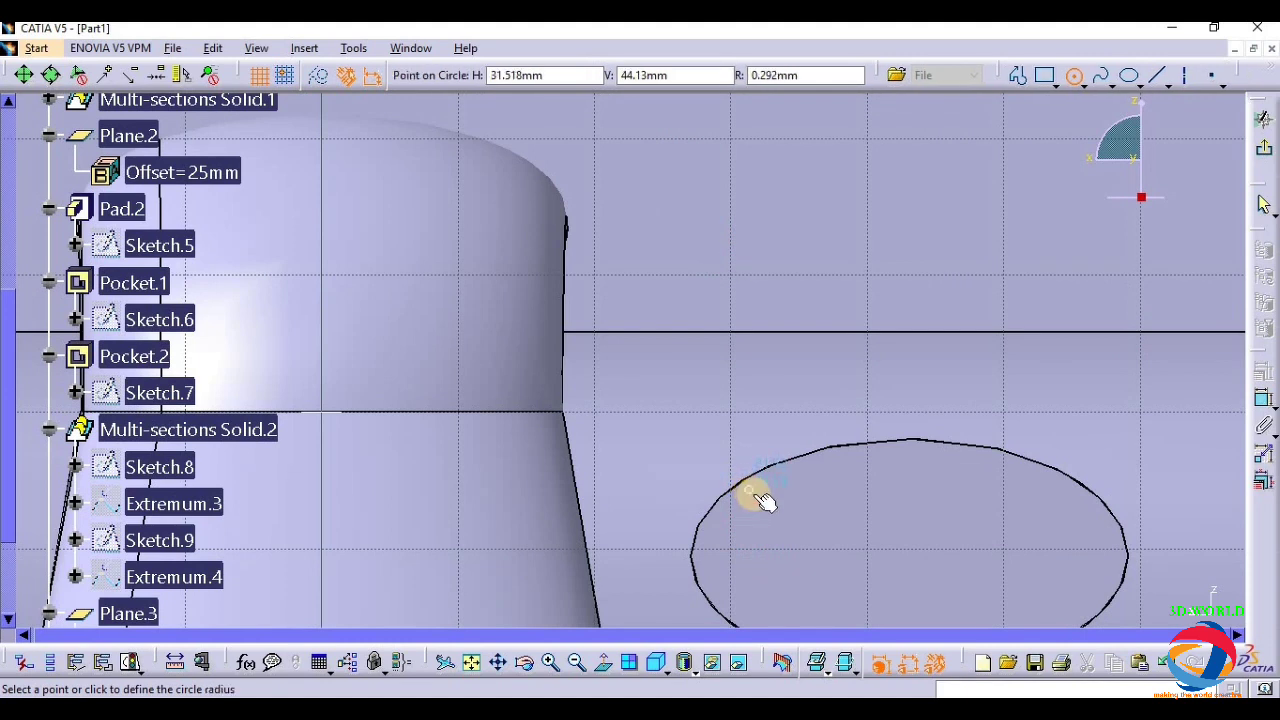
left_click(762, 501)
left_click(758, 499)
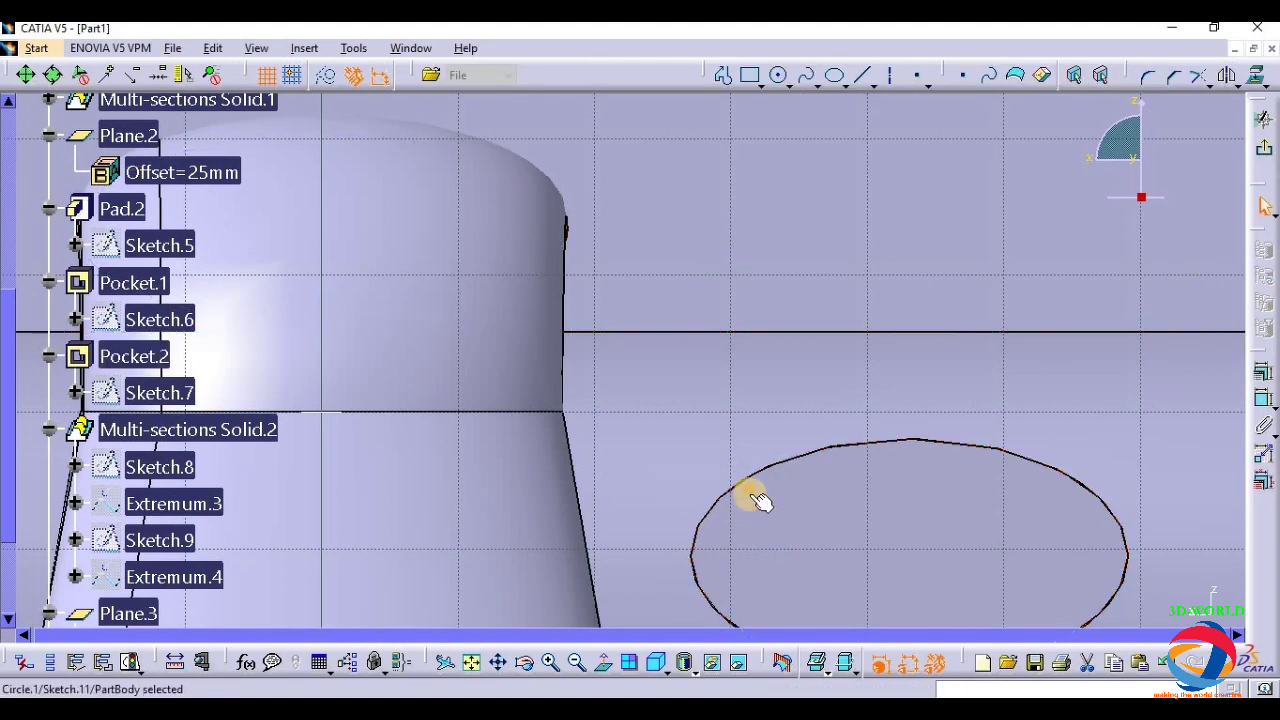
- Dimension the small circle's diameter as 1 mm and leave the sketch
left_click(1263, 398)
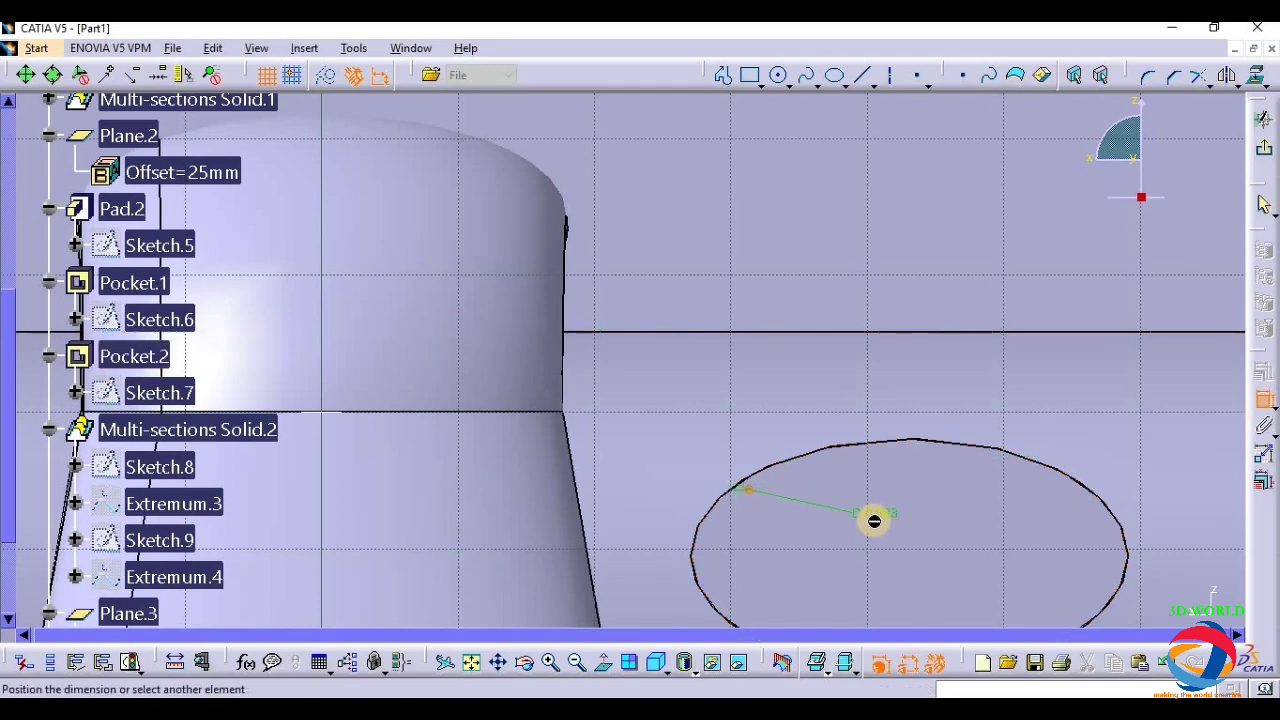
left_click(874, 521)
double_click(880, 517)
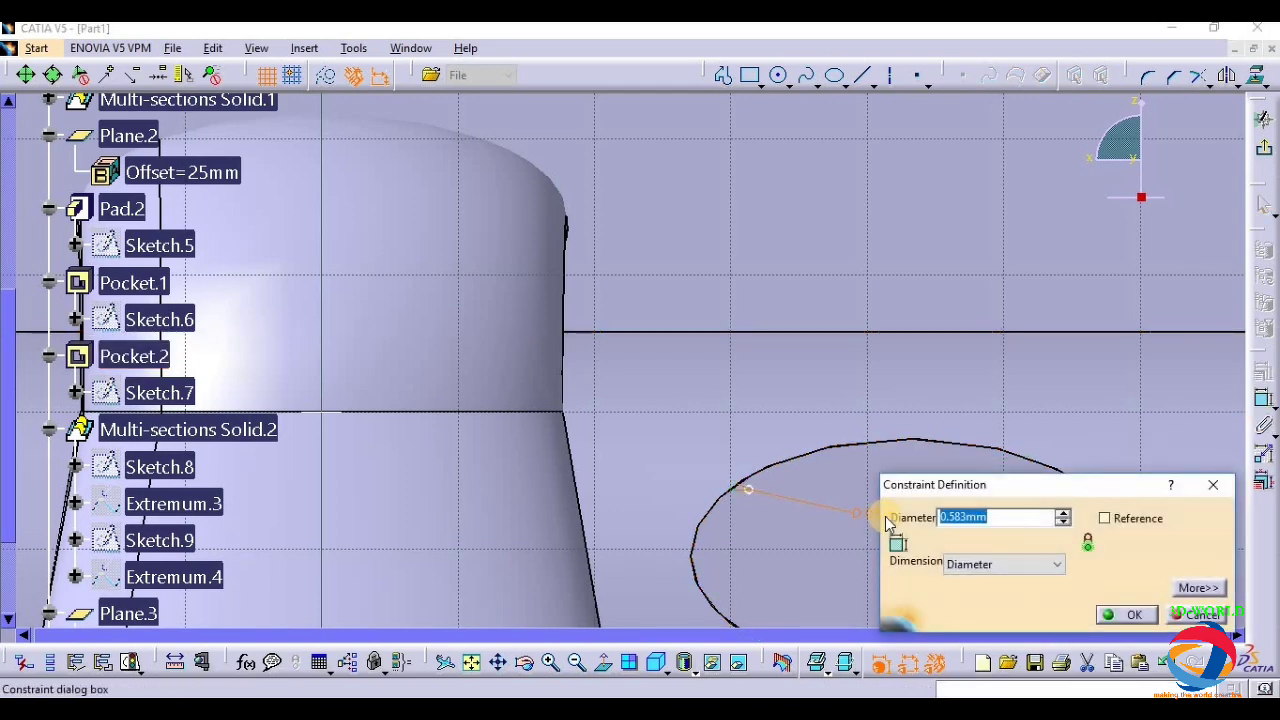
type("1")
key("Return")
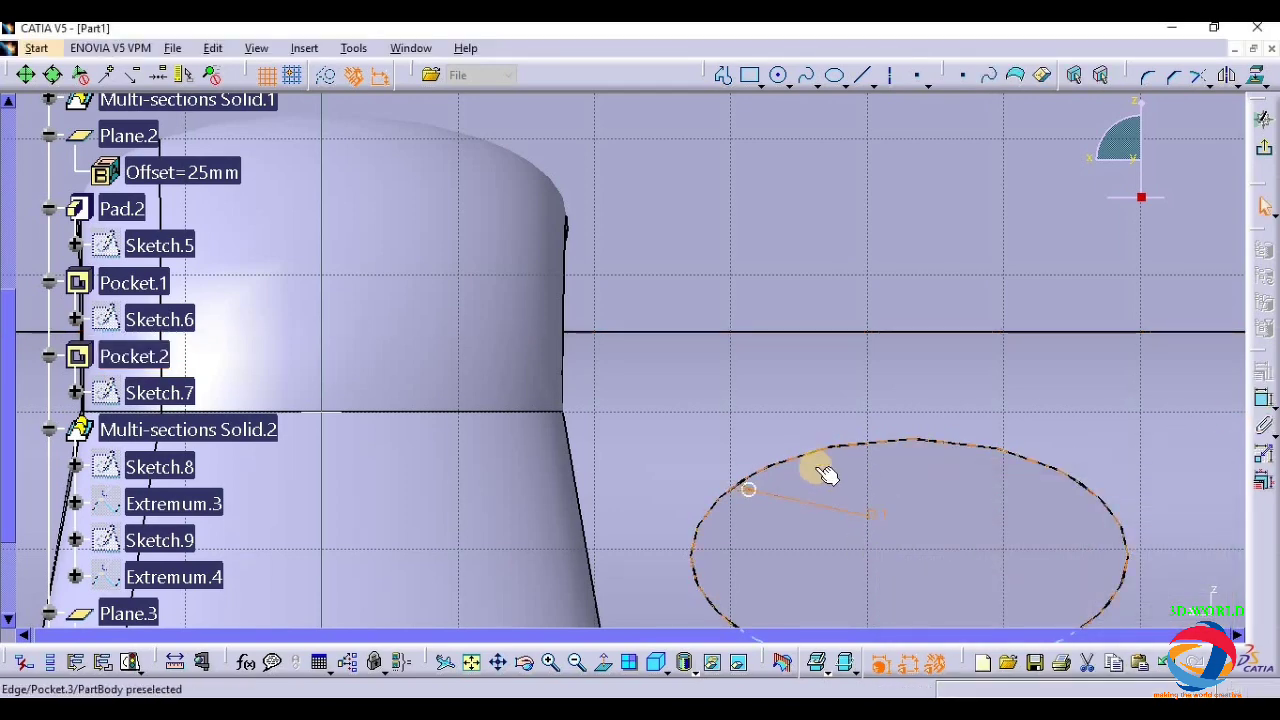
left_click(1264, 147)
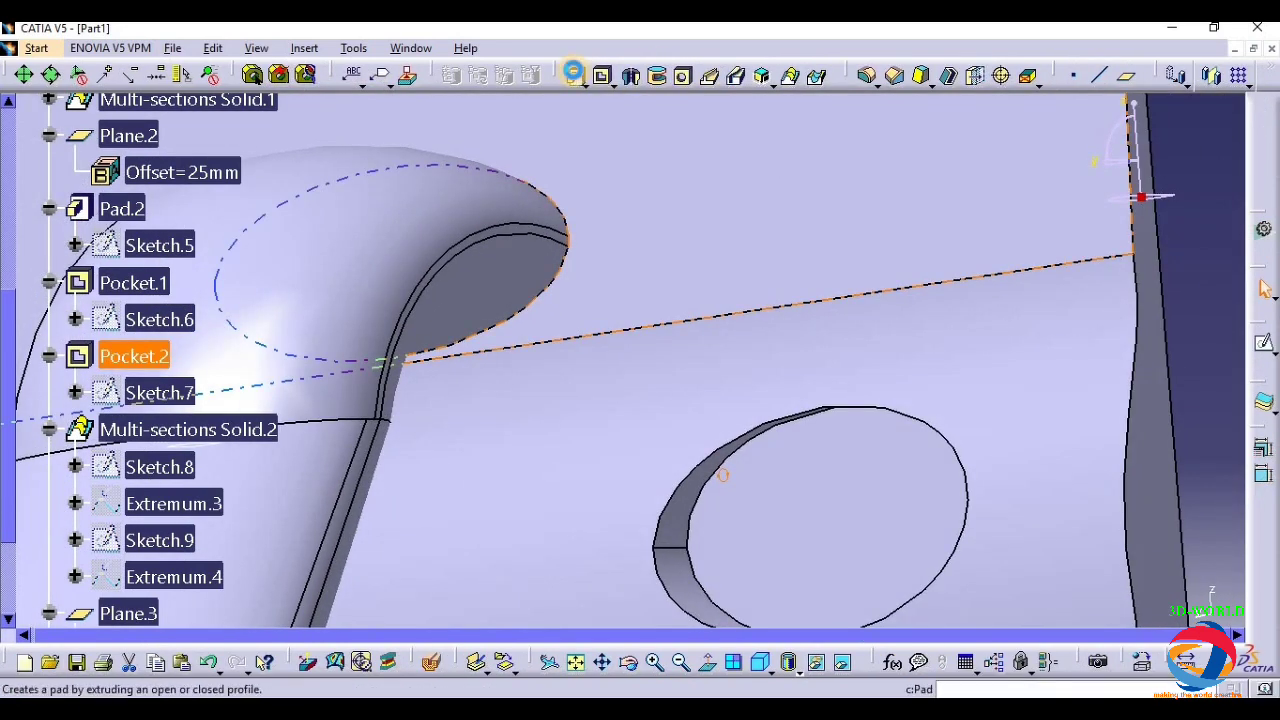
- Start a pad of the small circle and try limiting it up to the curved face around the elliptical pocket
left_click(573, 74)
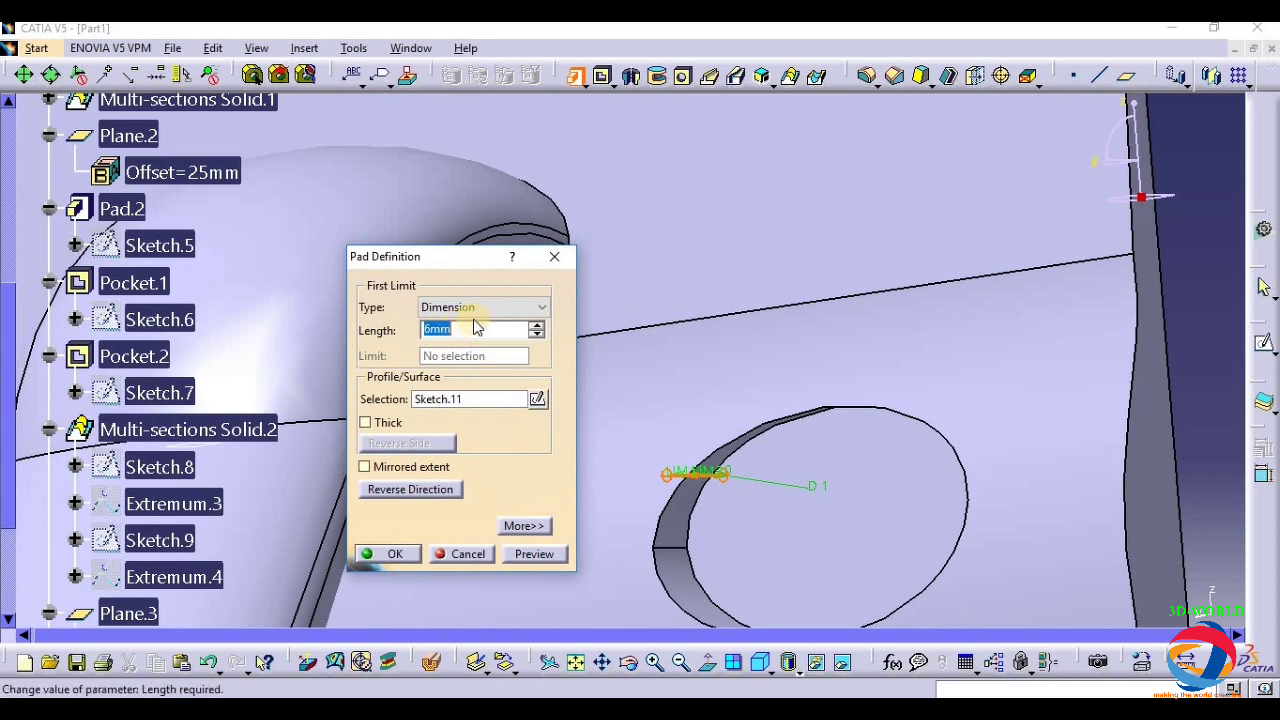
left_click(455, 307)
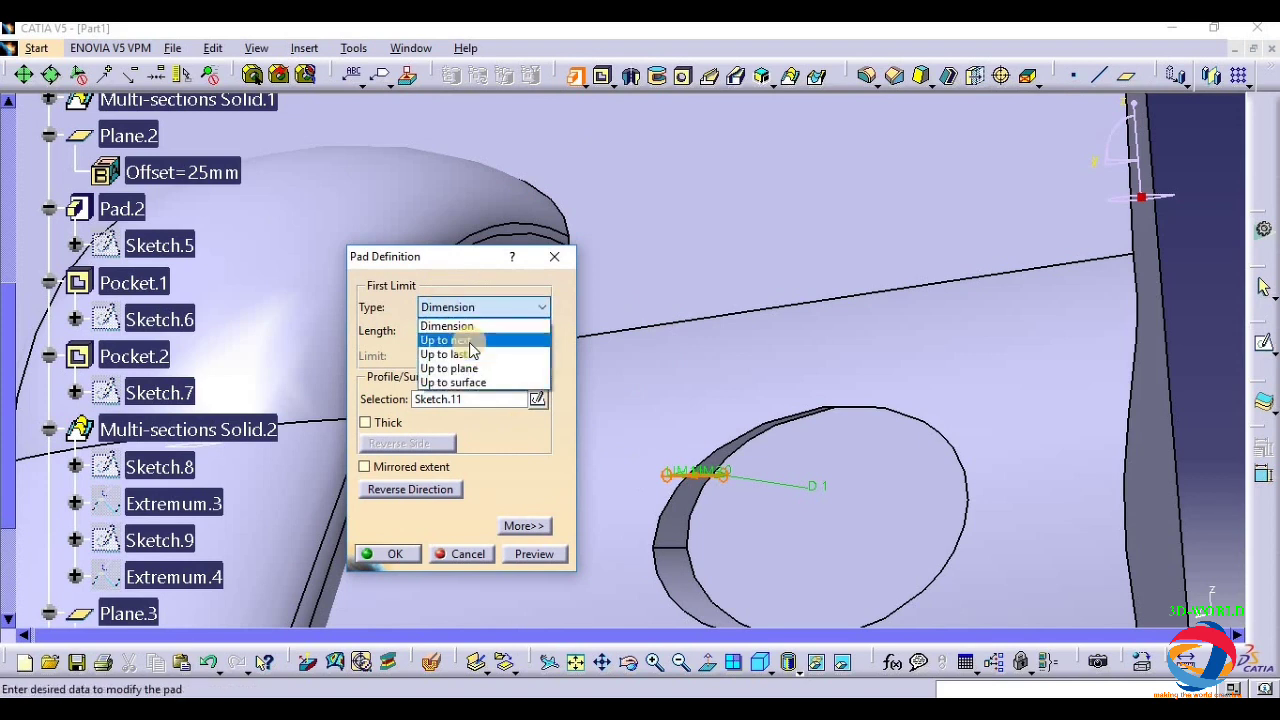
left_click(469, 355)
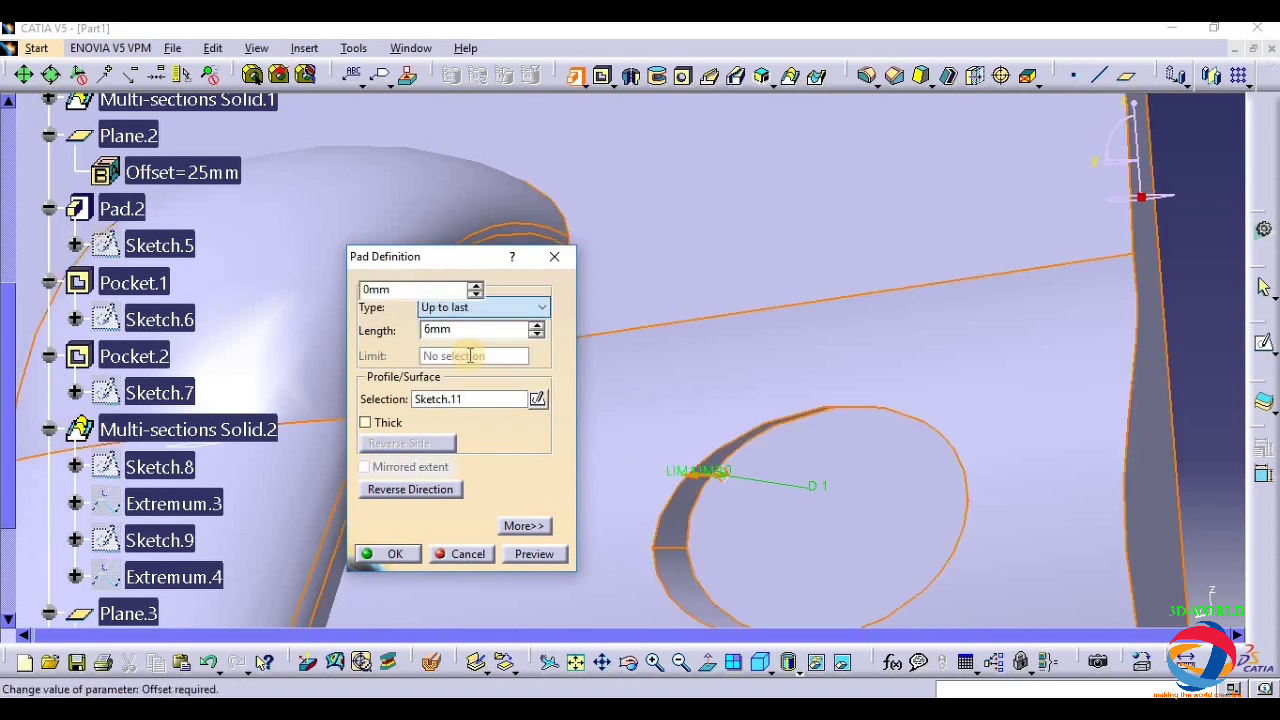
left_click(458, 307)
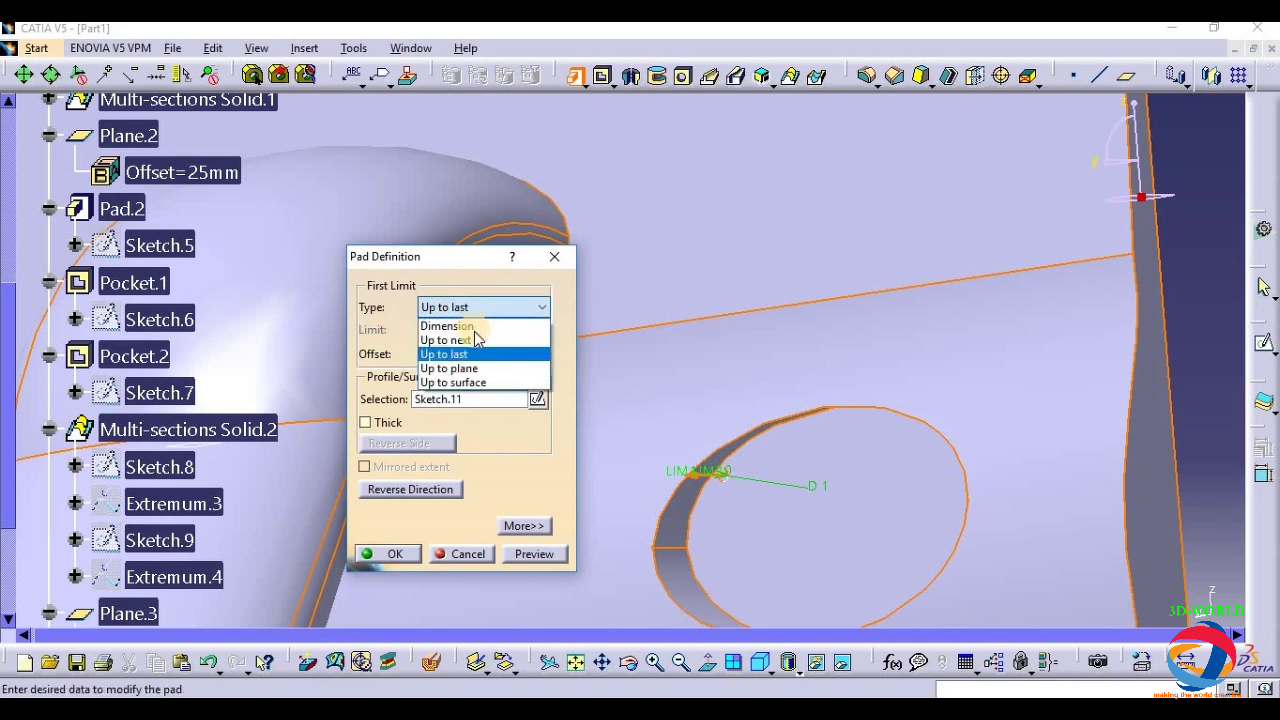
left_click(472, 369)
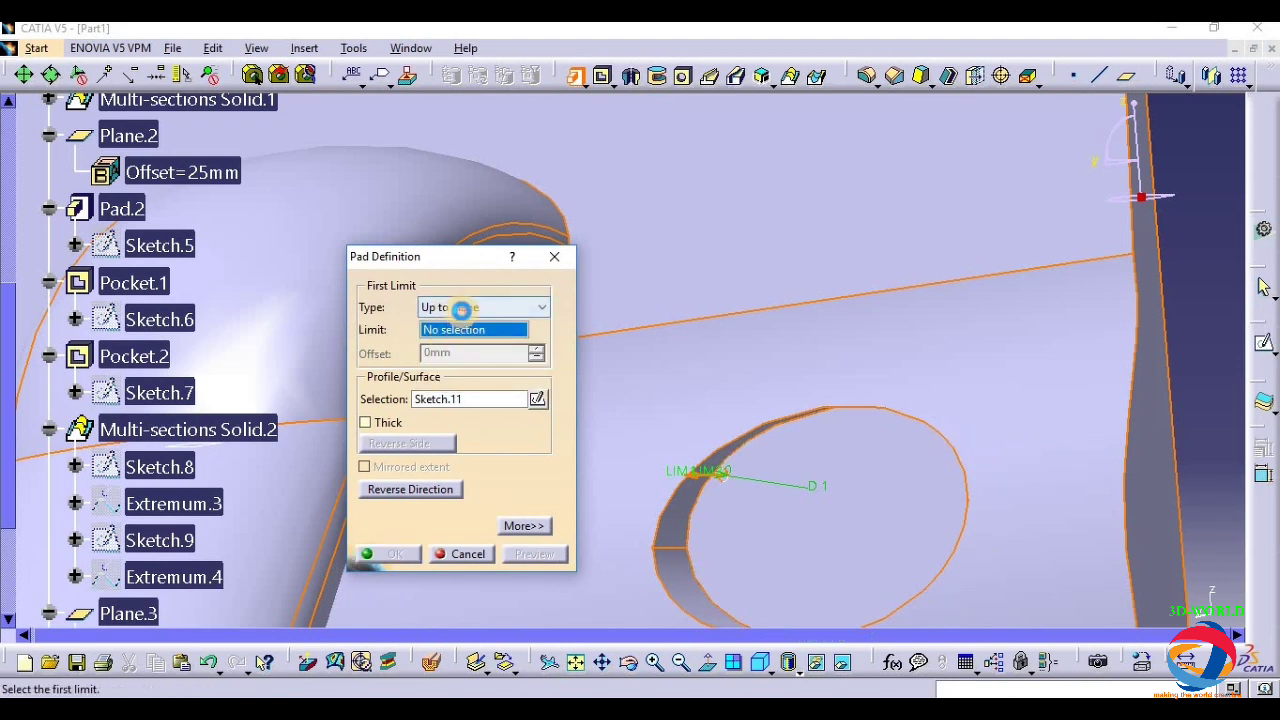
left_click(461, 308)
left_click(488, 380)
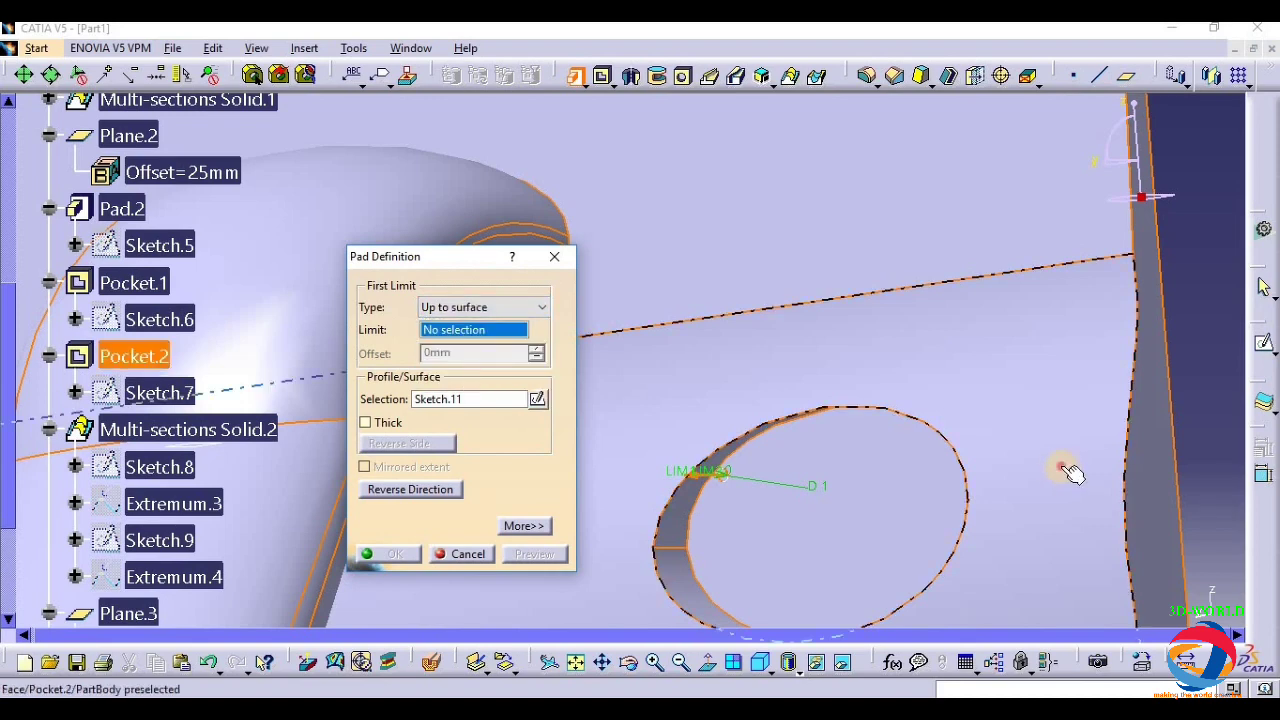
left_click(1070, 473)
left_click(770, 410)
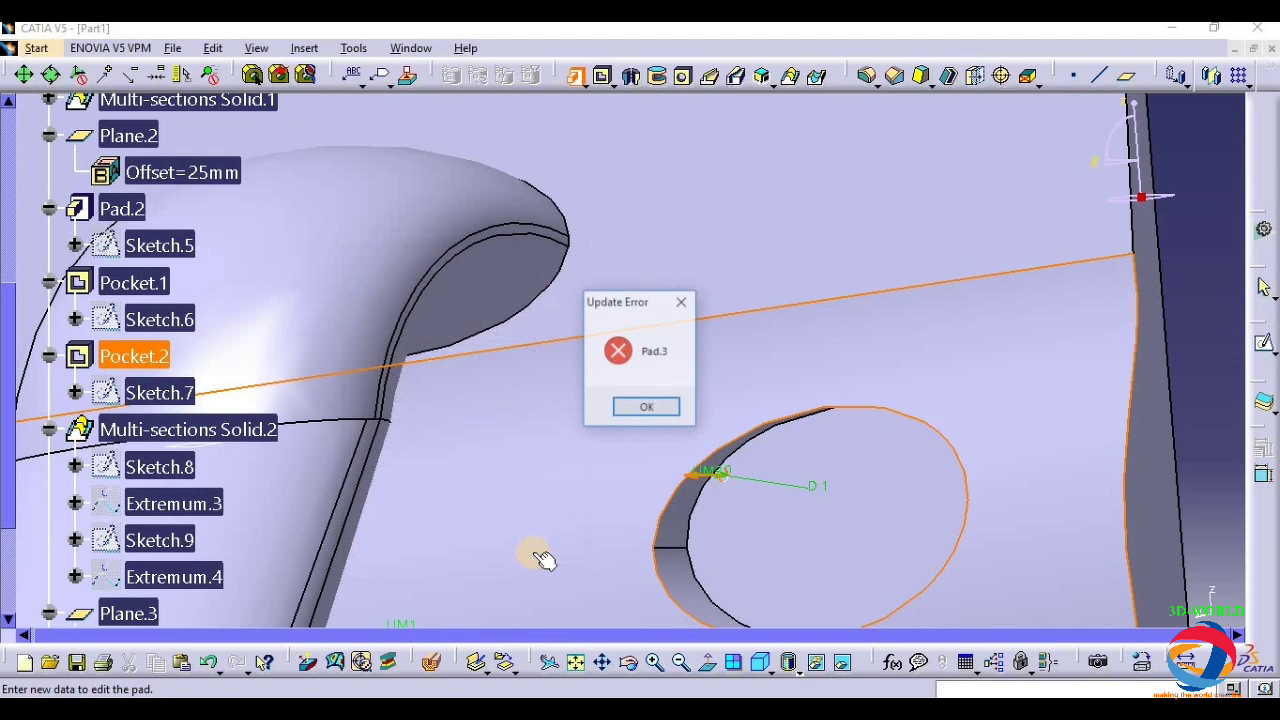
left_click(643, 404)
left_click(366, 354)
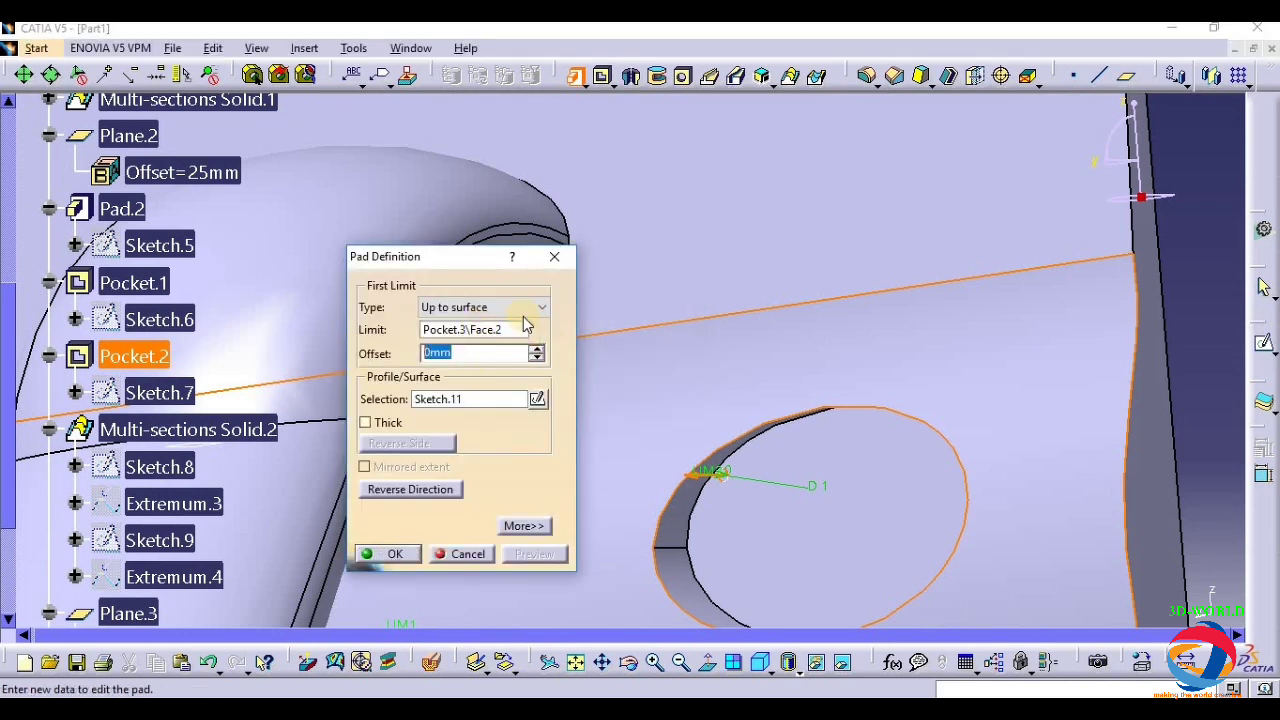
- Try to preview the small circle's pad with an Up to next limit
left_click(517, 306)
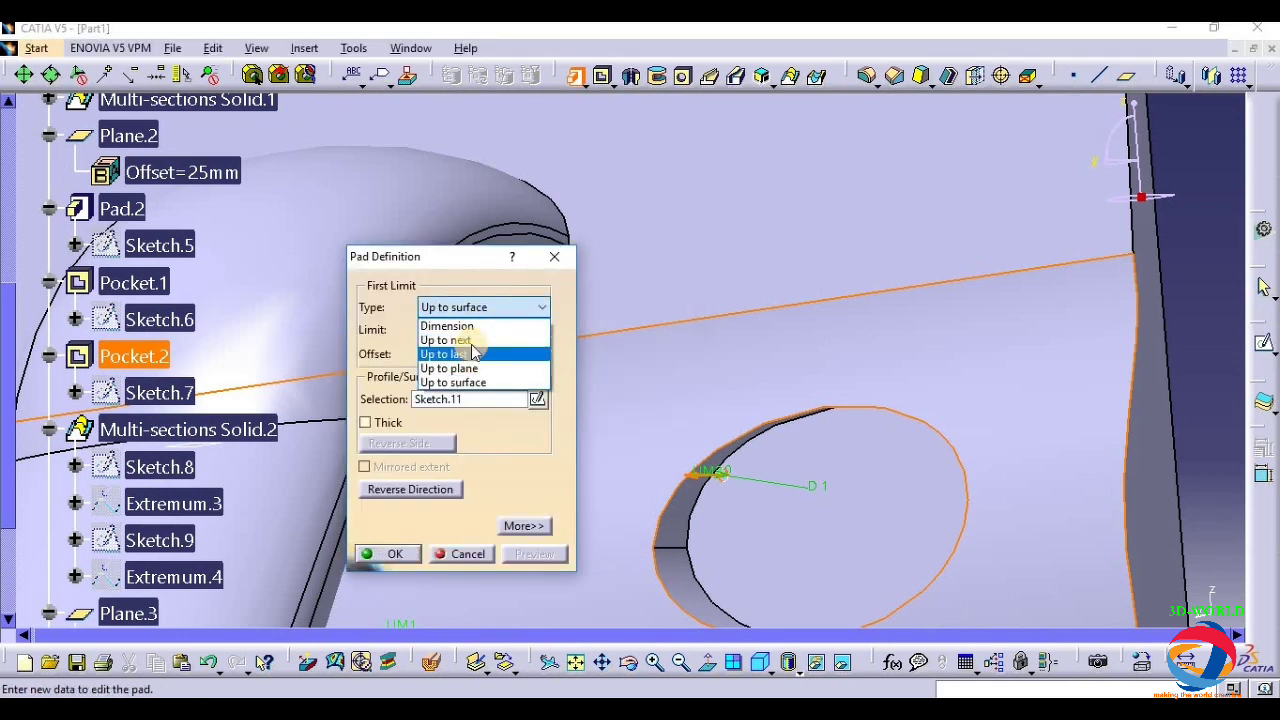
left_click(462, 340)
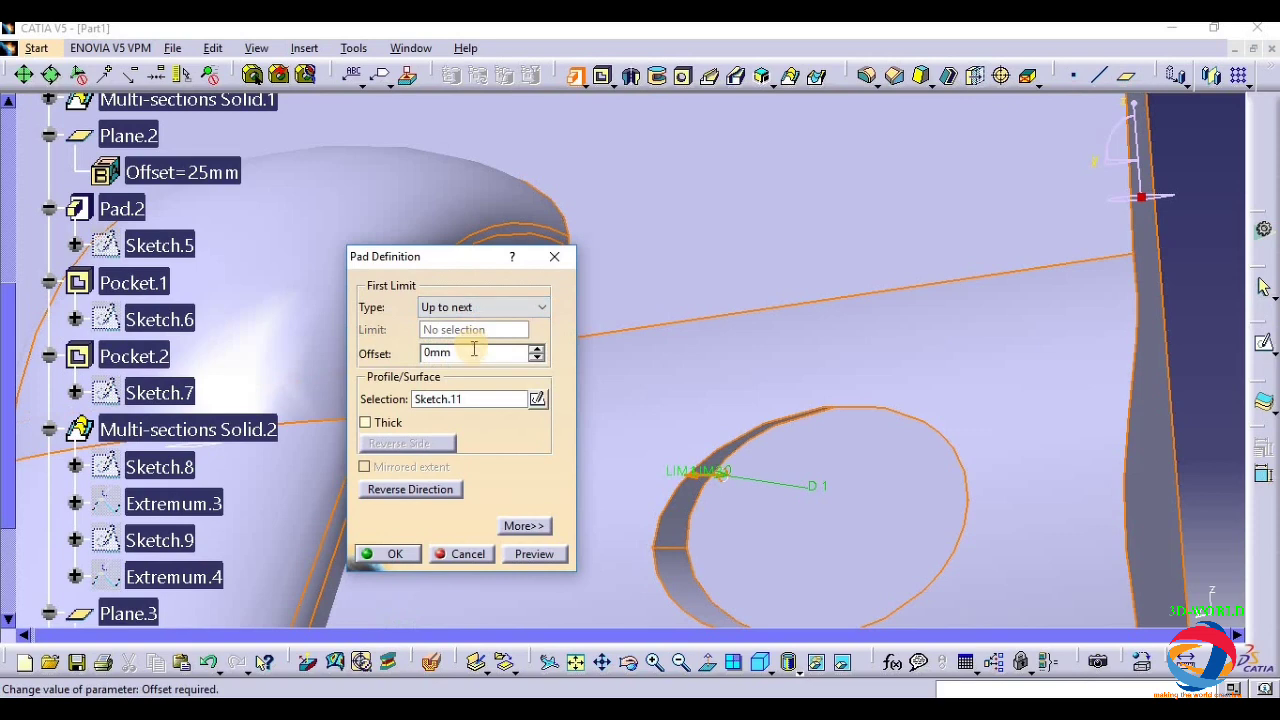
left_click(535, 554)
left_click(783, 405)
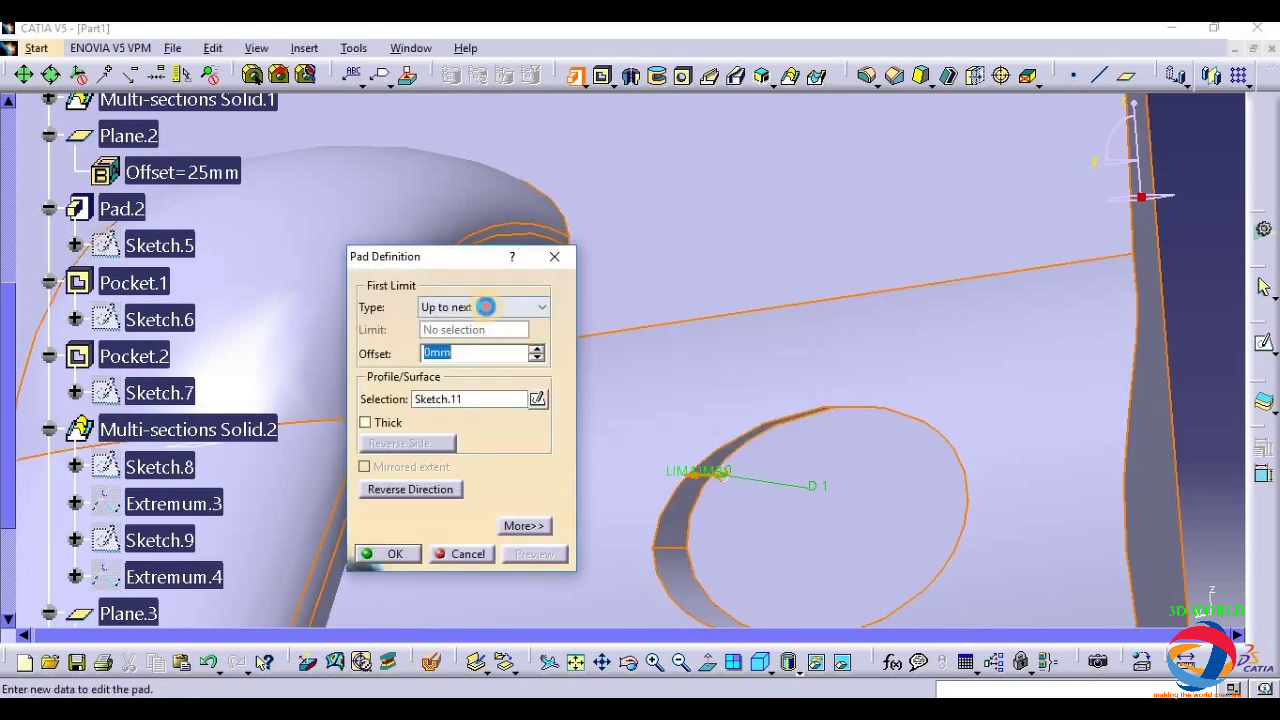
- Pad the small circle of Sketch.11 with a Dimension limit and a length of 1.8 mm
left_click(486, 306)
left_click(474, 332)
left_click(478, 308)
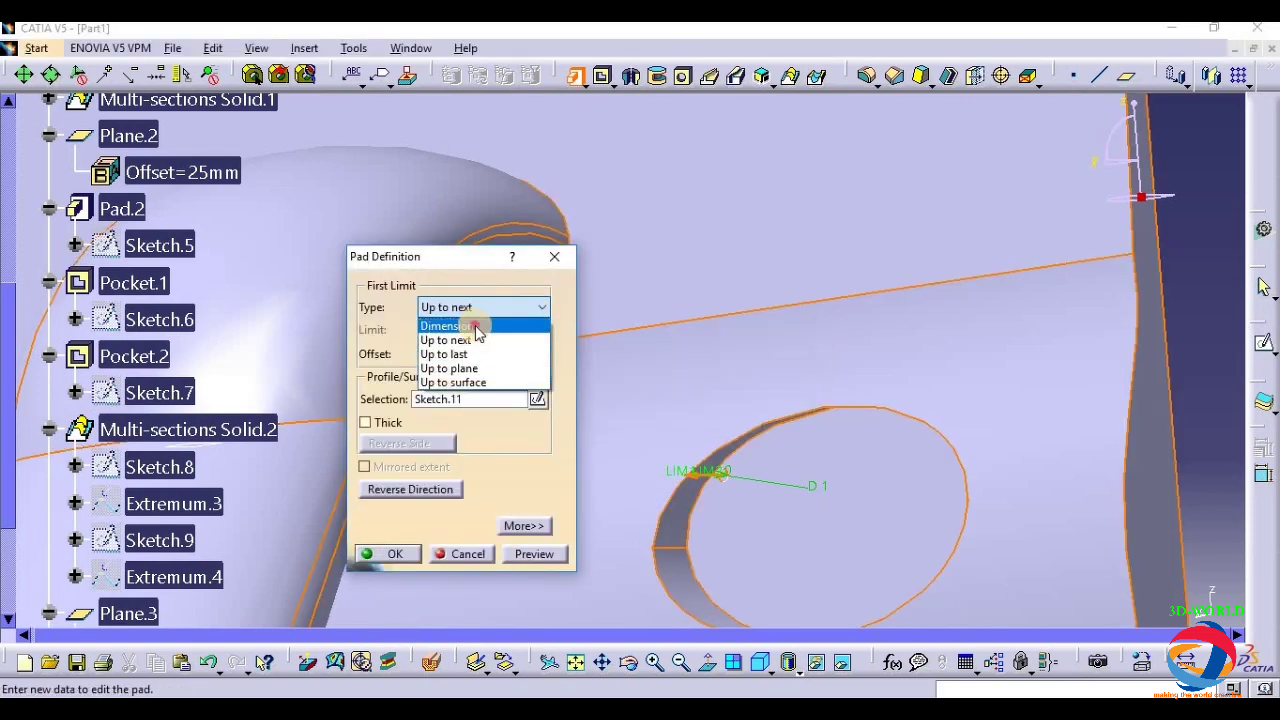
left_click(476, 322)
left_click(333, 332)
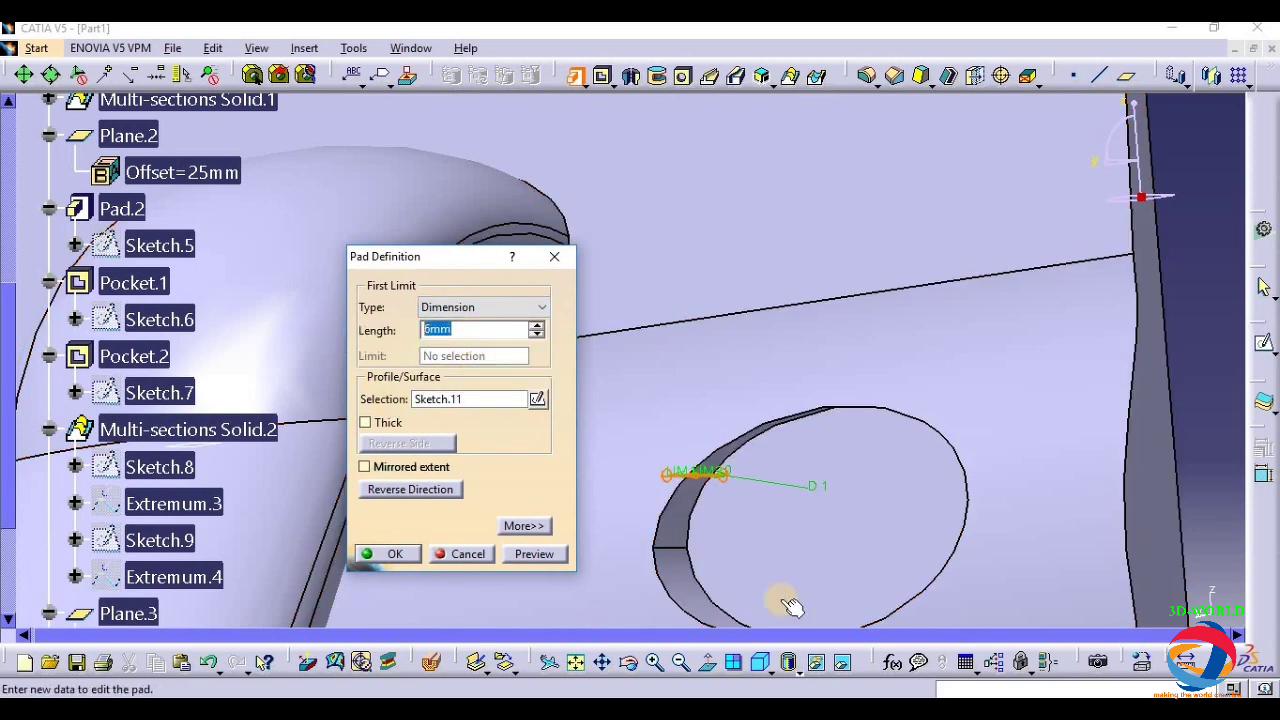
middle_click_drag(665, 607, 717, 509)
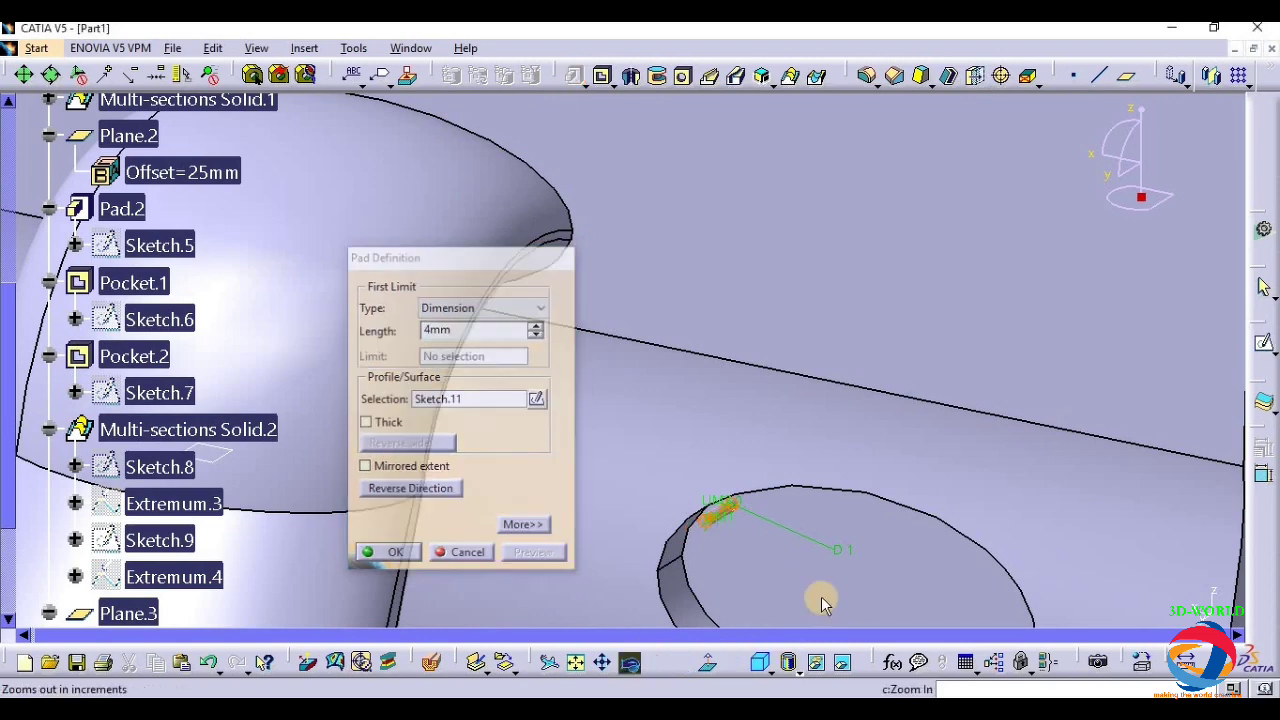
middle_click_drag(823, 597, 749, 517)
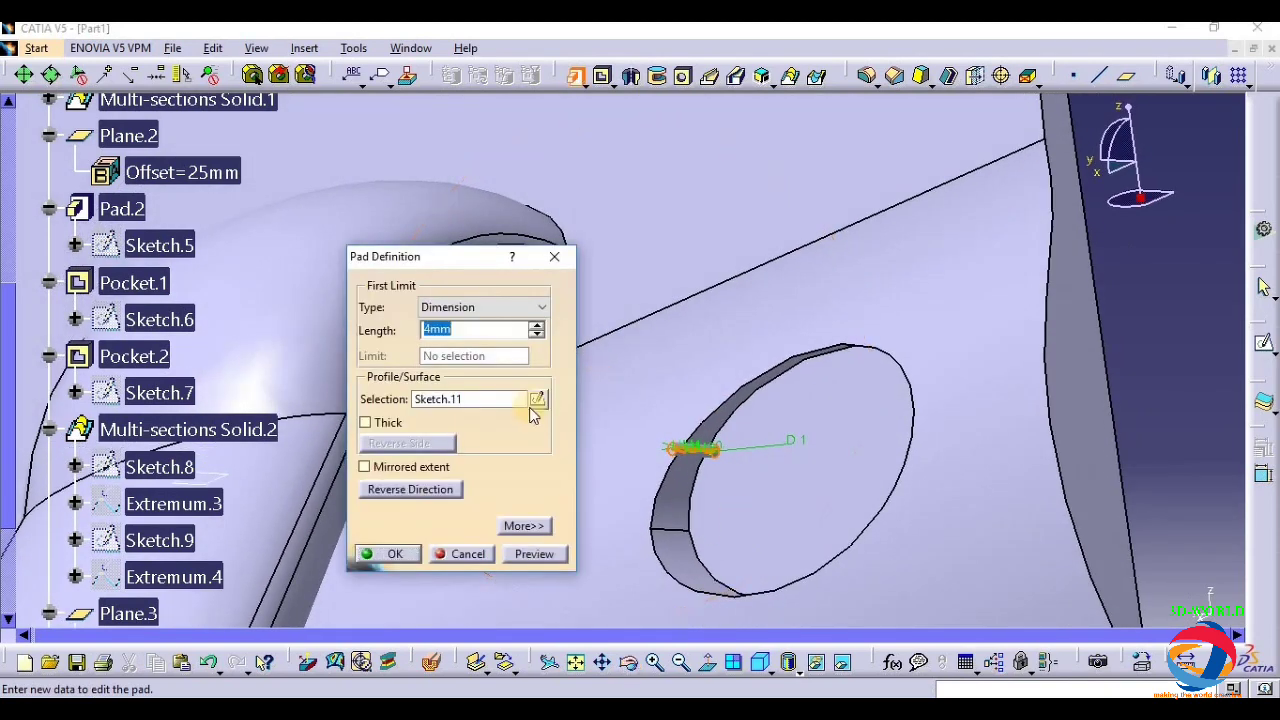
key("BackSpace")
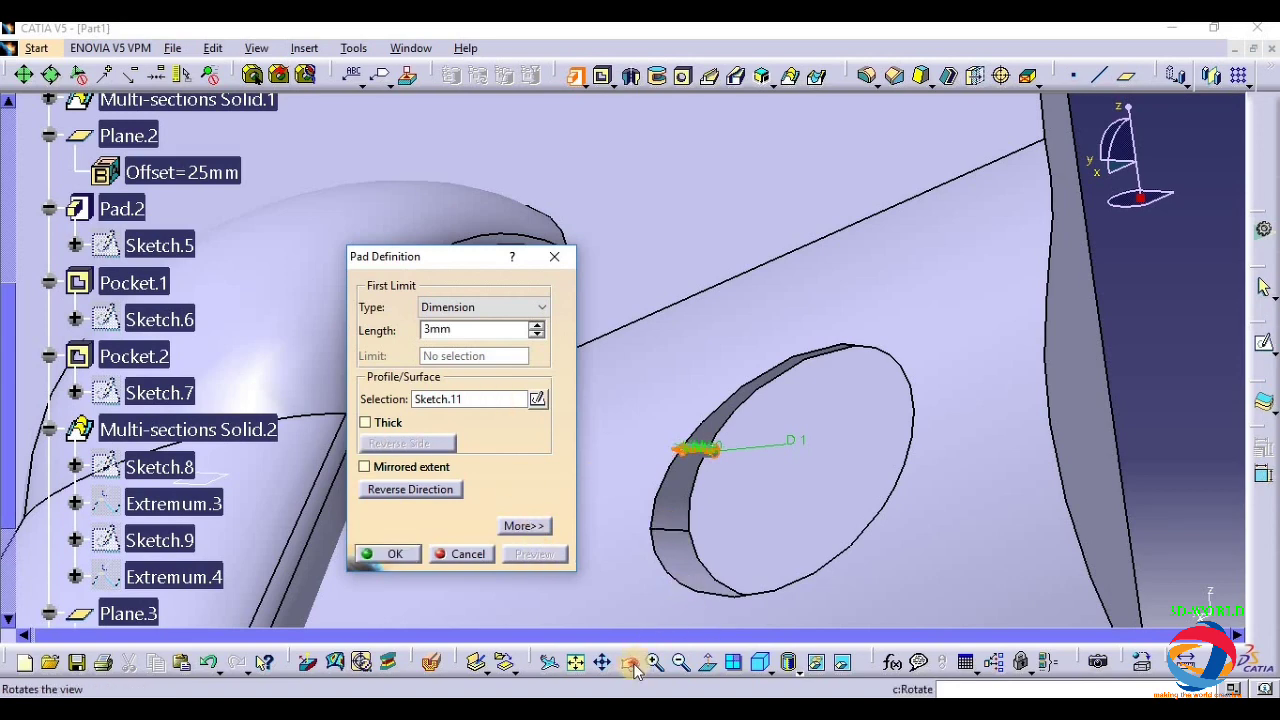
middle_click_drag(700, 400, 758, 498)
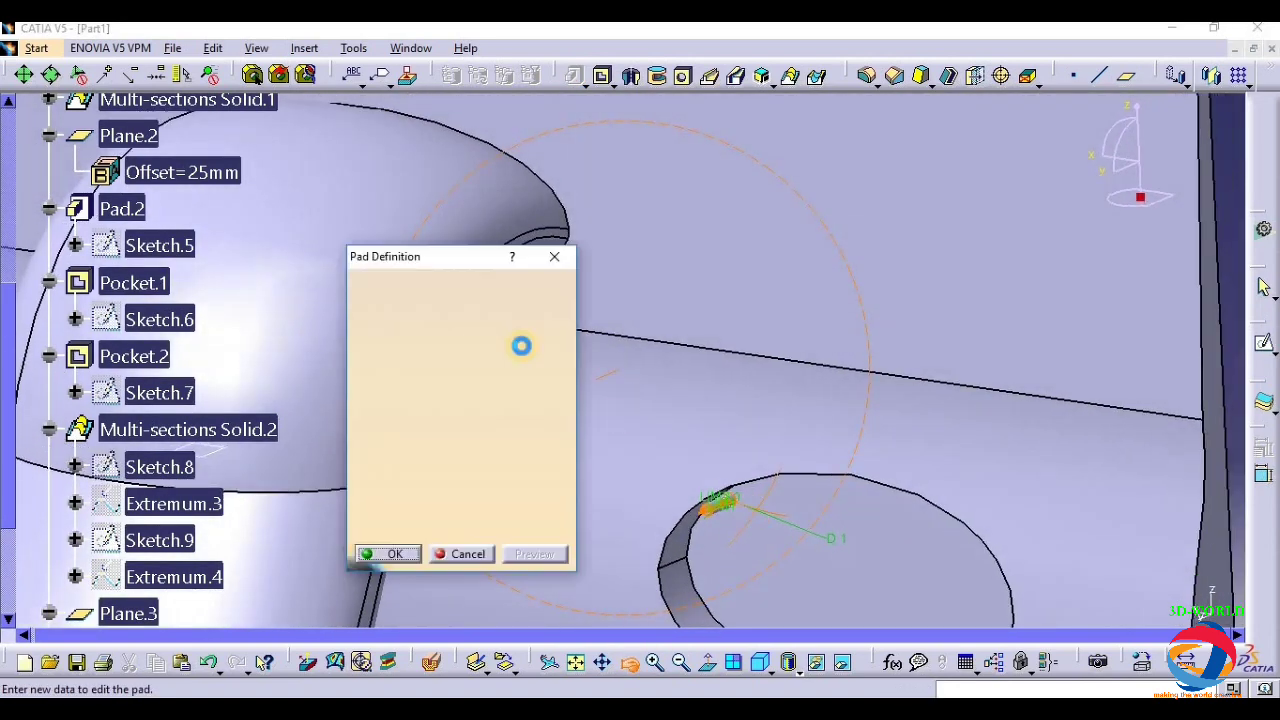
type("5mm")
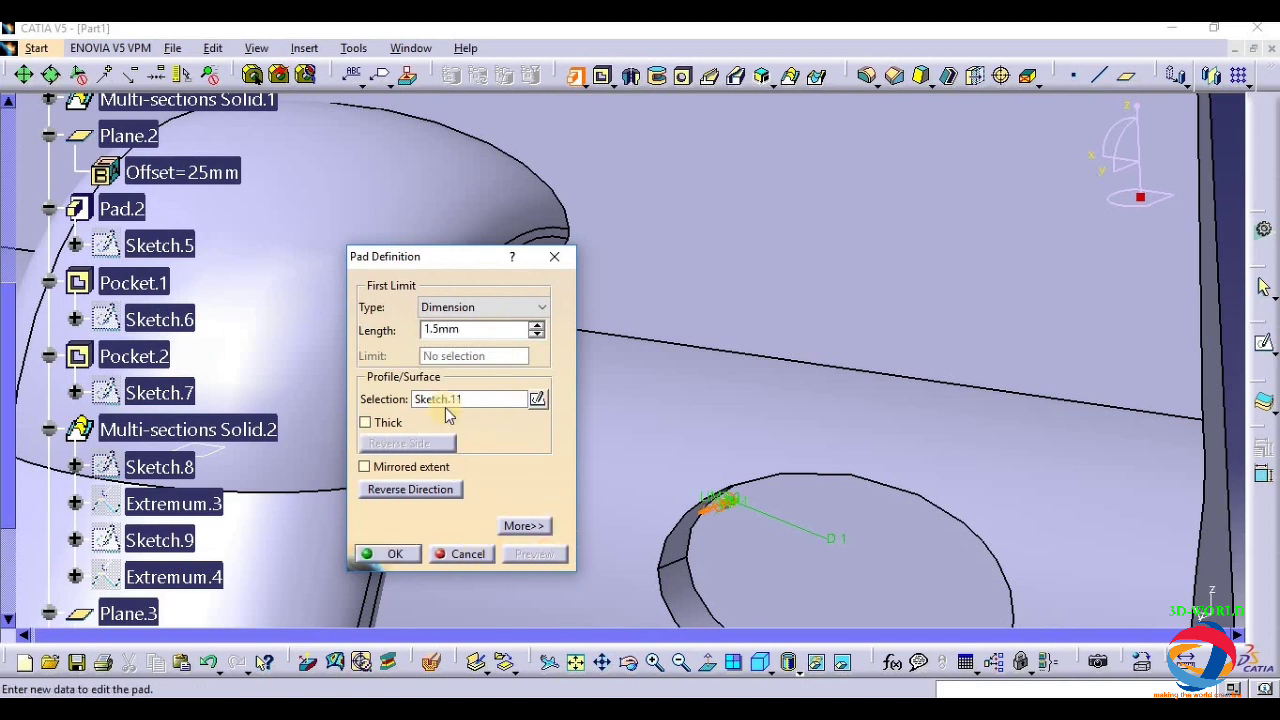
left_click_drag(470, 329, 390, 336)
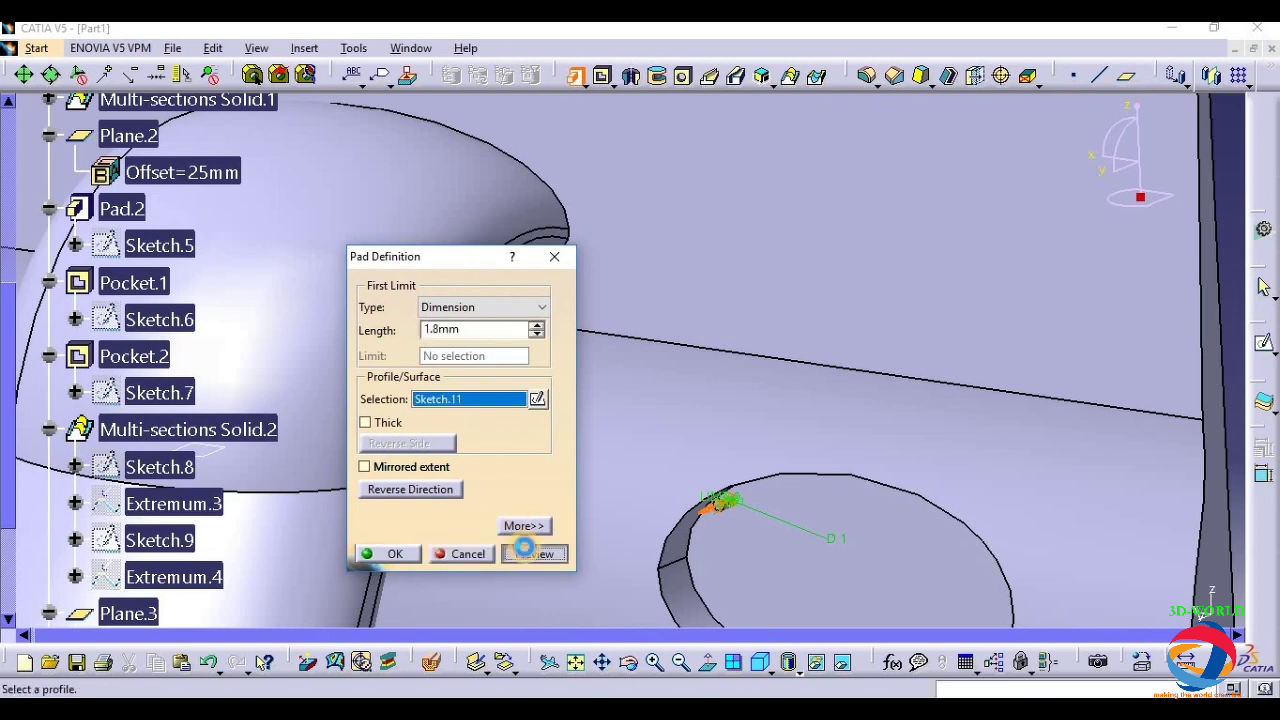
left_click(388, 553)
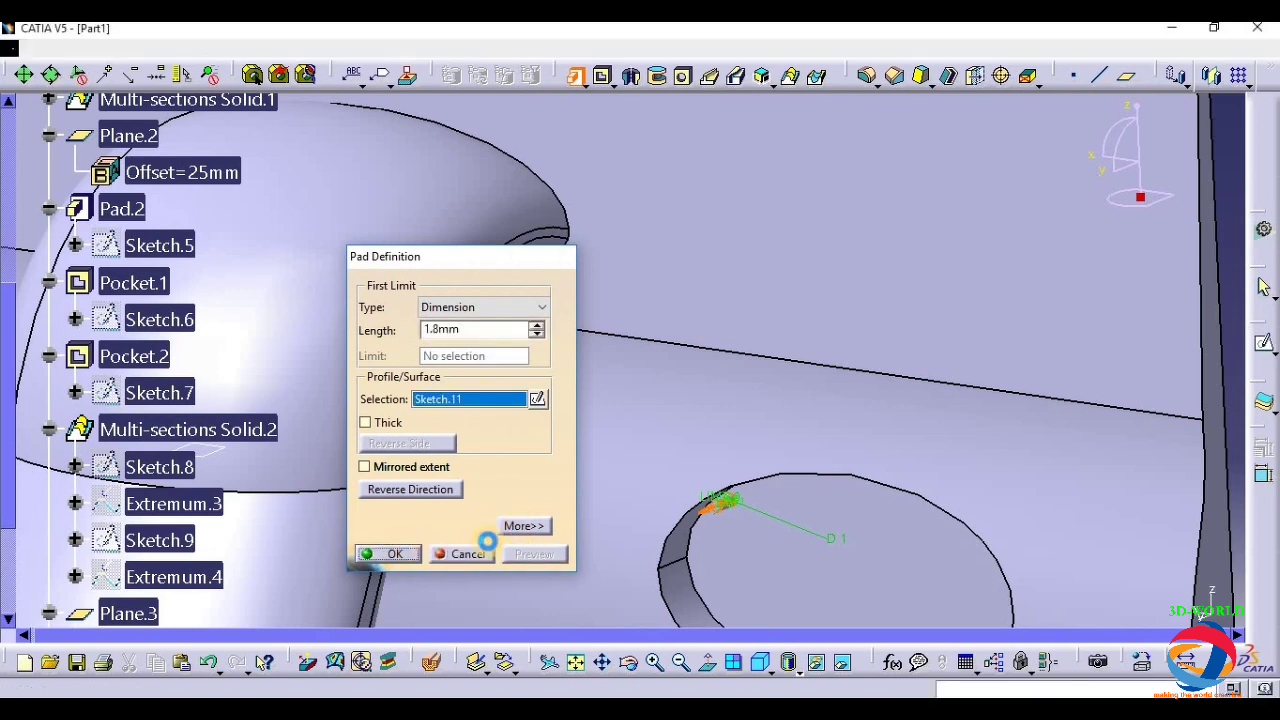
- Start a sketch on the floor of the elliptical pocket and place a point just beside the small round pin
left_click(629, 662)
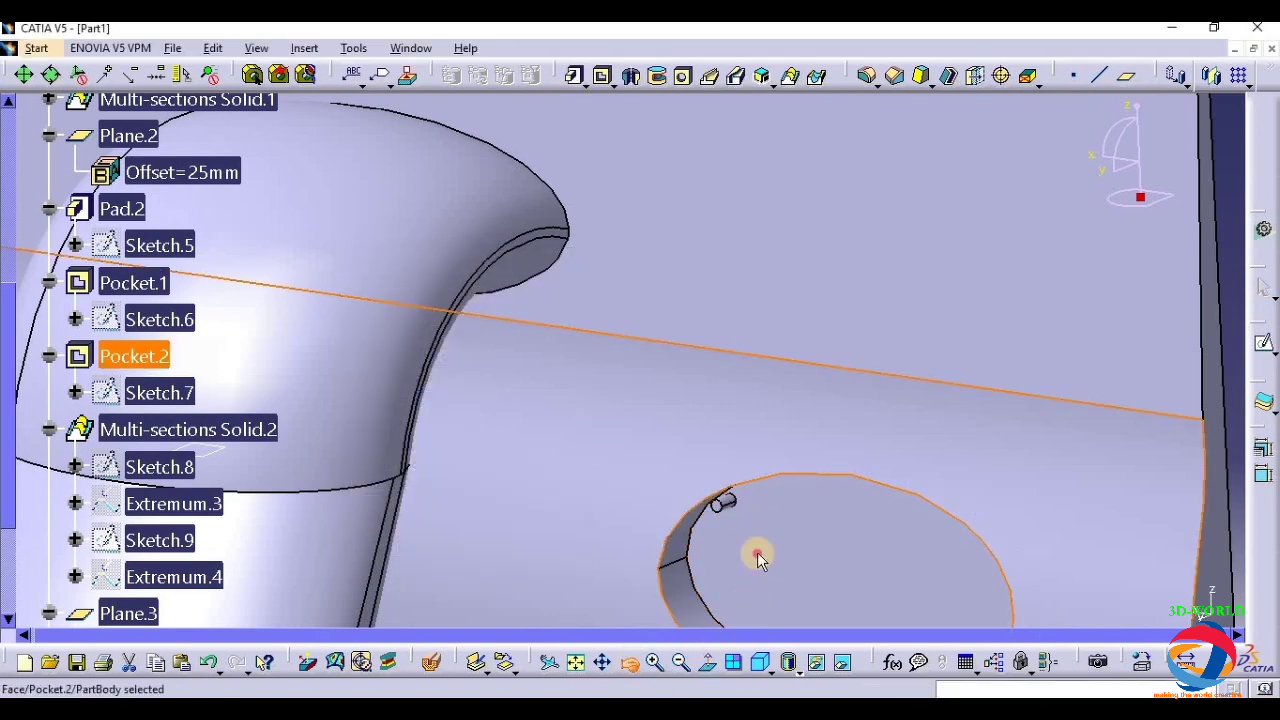
left_click_drag(757, 552, 957, 543)
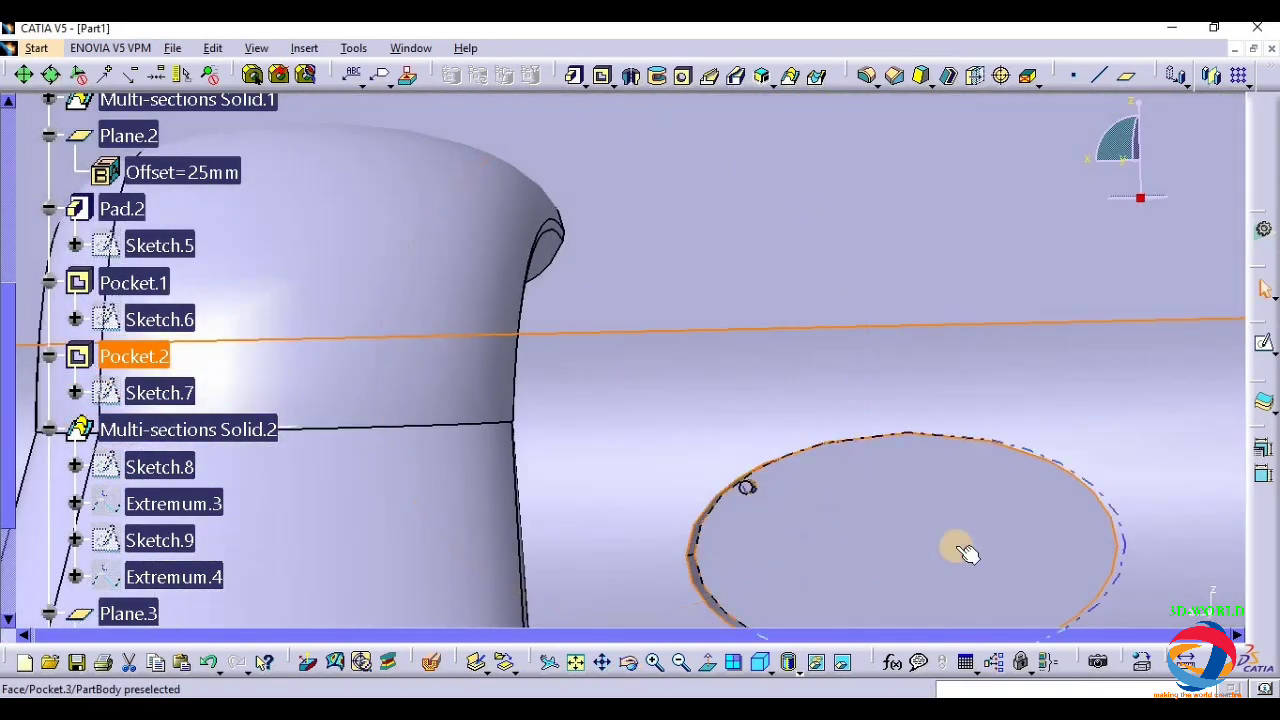
left_click(1264, 344)
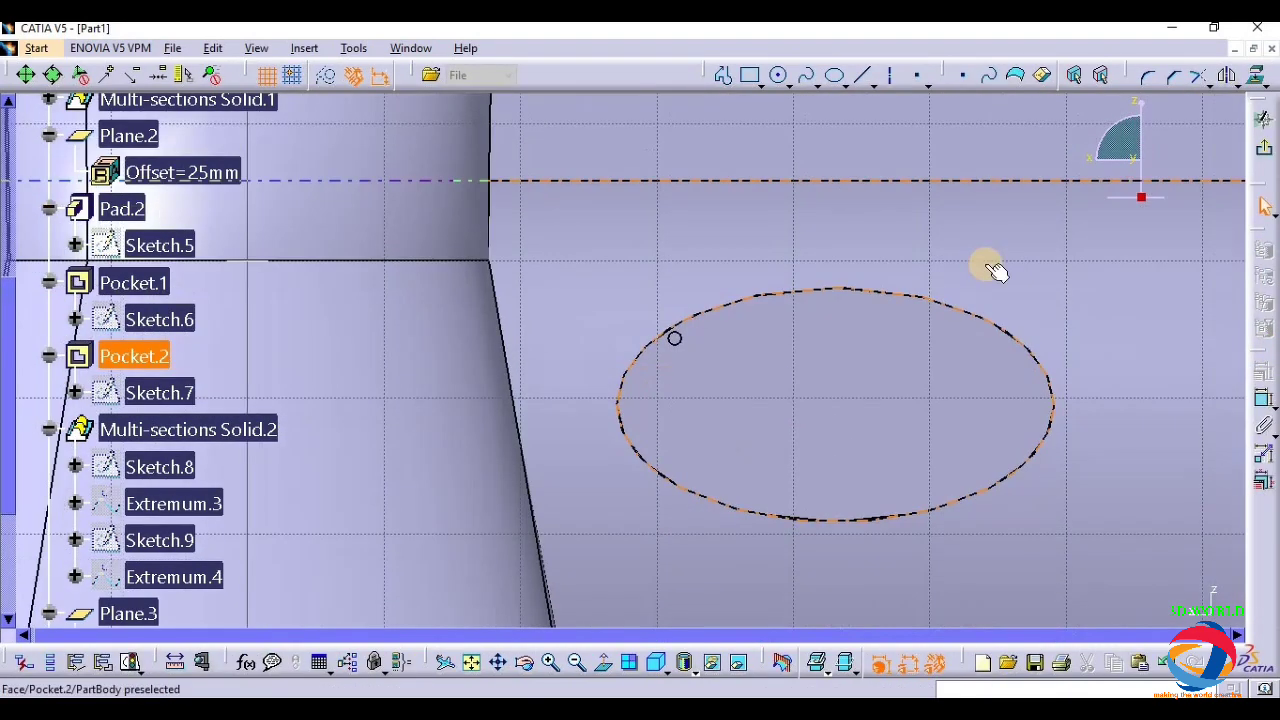
left_click(925, 70)
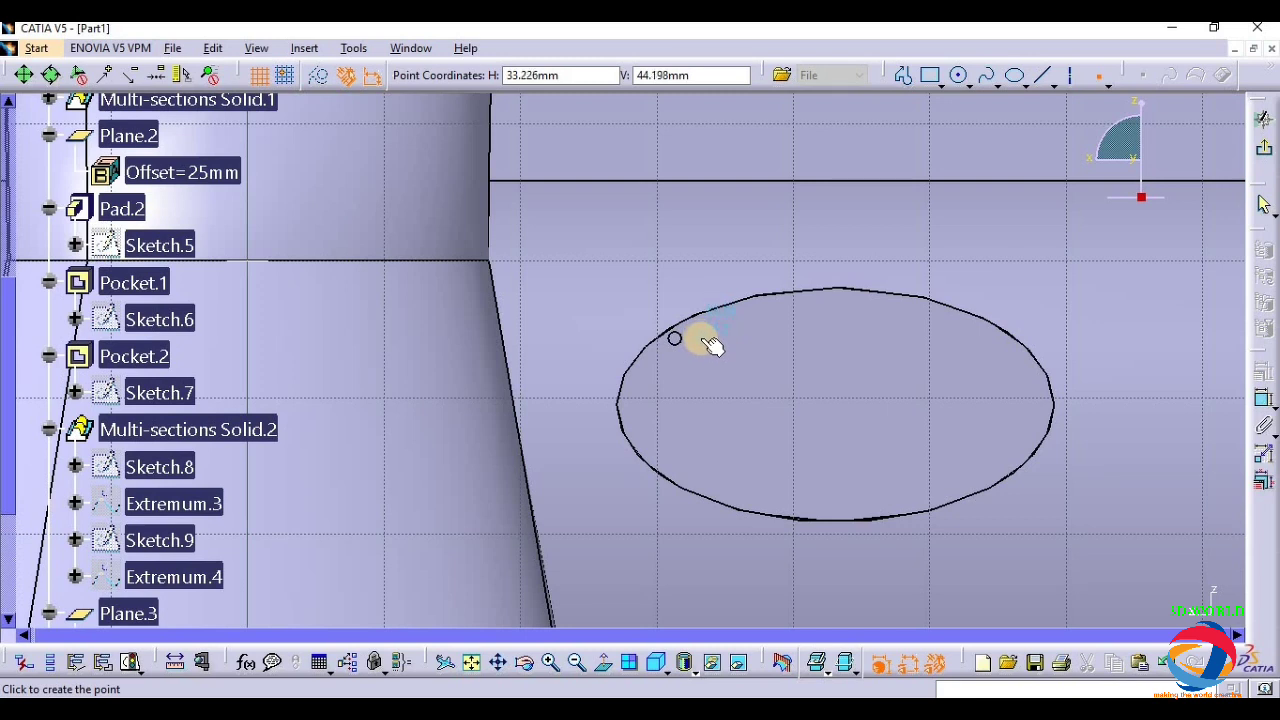
left_click(700, 336)
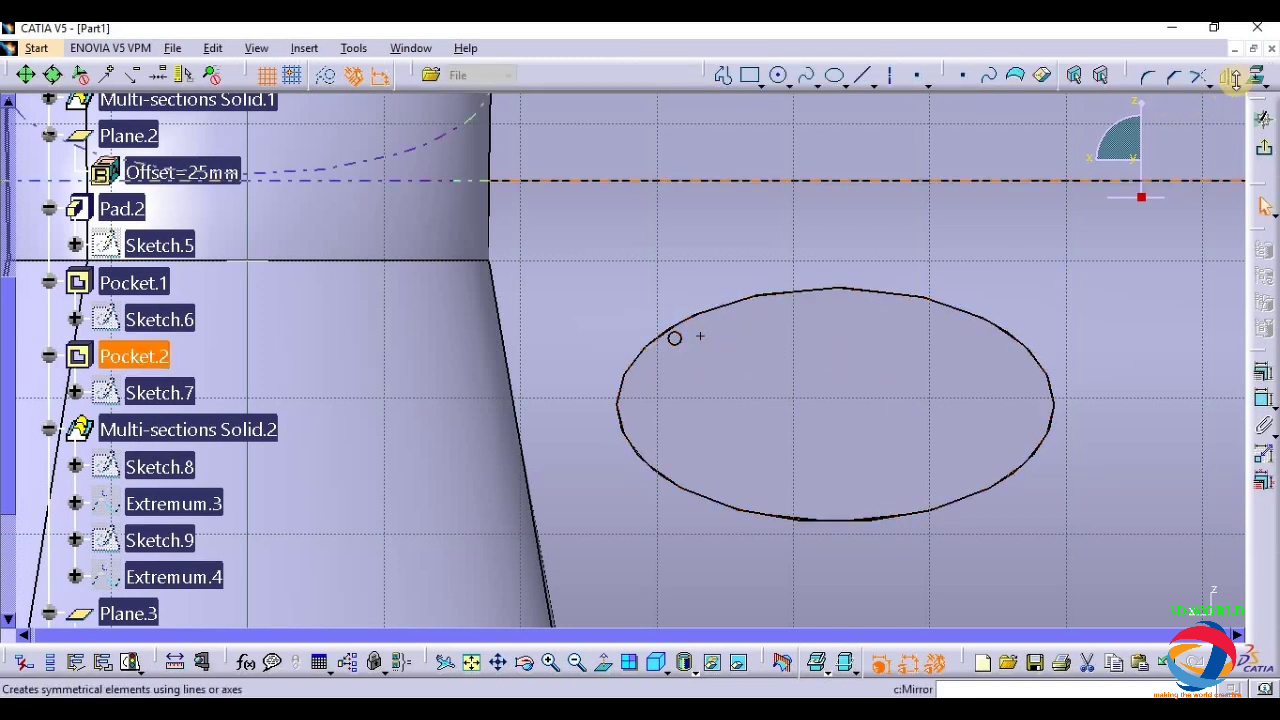
- Translate the point with 8 duplicates about 2.3 mm apart along a horizontal row, and add one more point at the row's far end
left_click(1238, 88)
left_click(1254, 164)
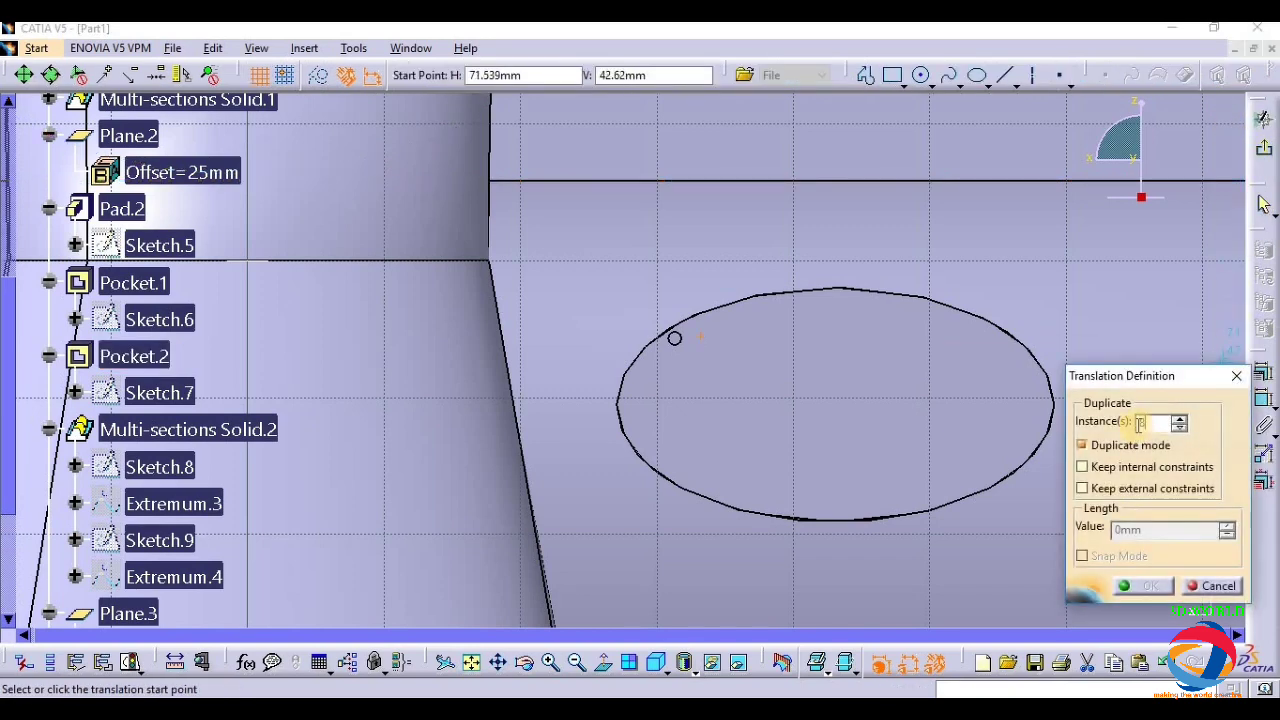
left_click(703, 337)
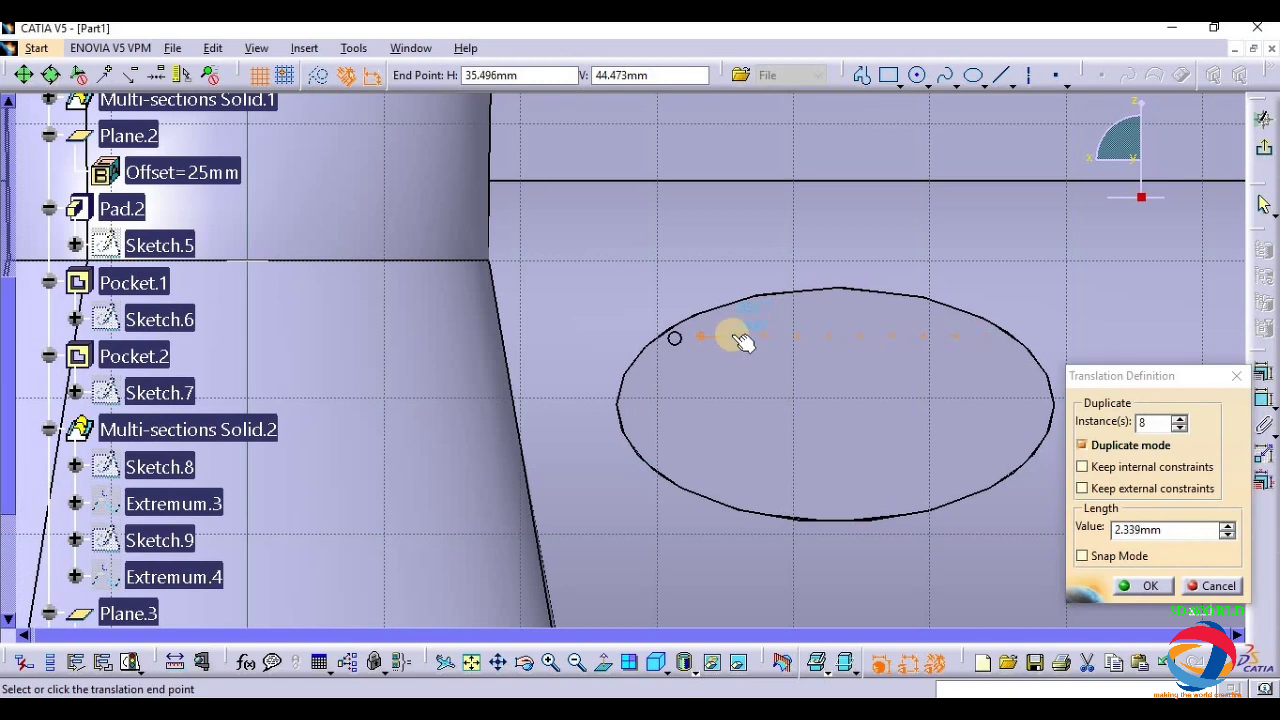
left_click(731, 335)
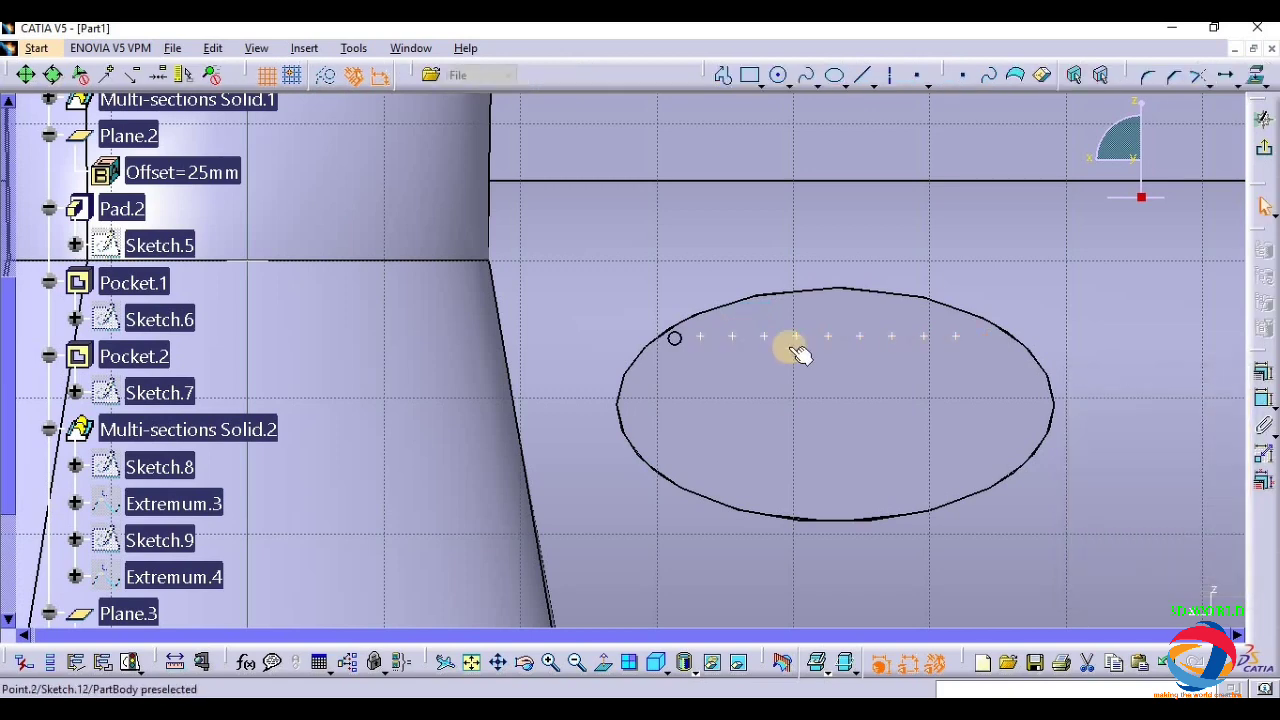
left_click(915, 80)
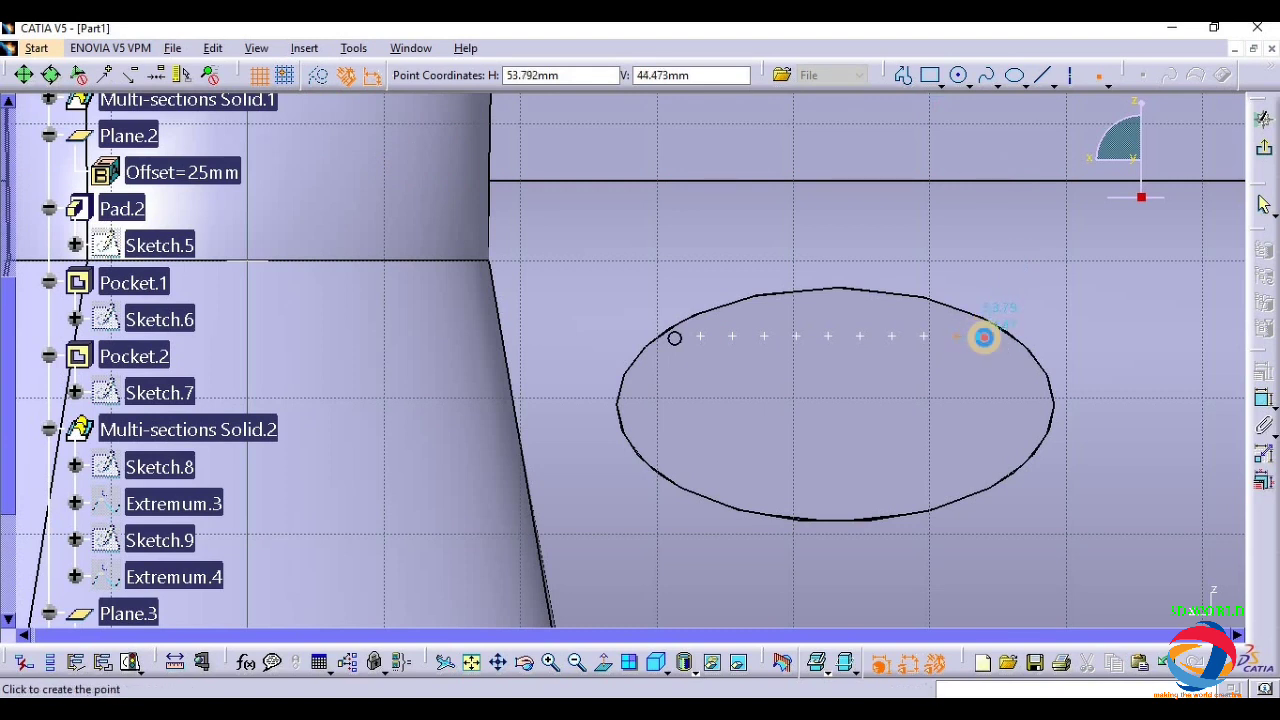
left_click(984, 337)
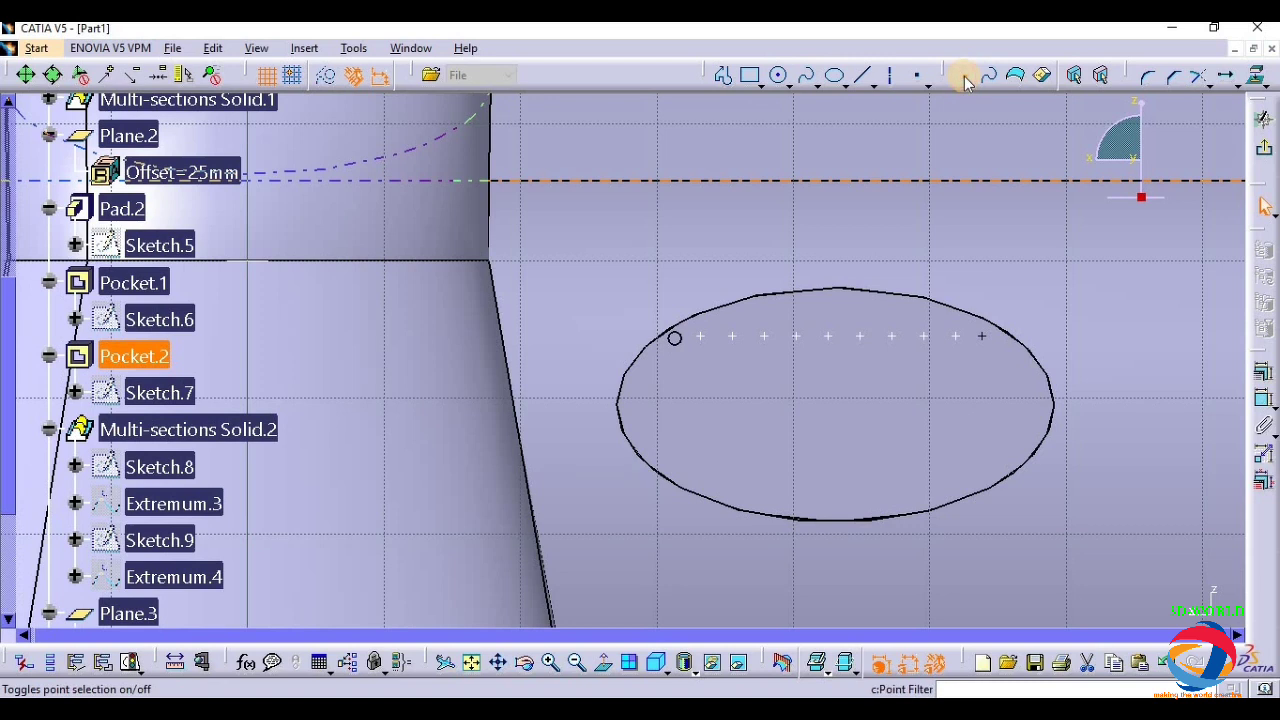
- Place a point at the start of a second row just below the first and translate it with 11 duplicates about 2.3 mm apart
left_click(920, 80)
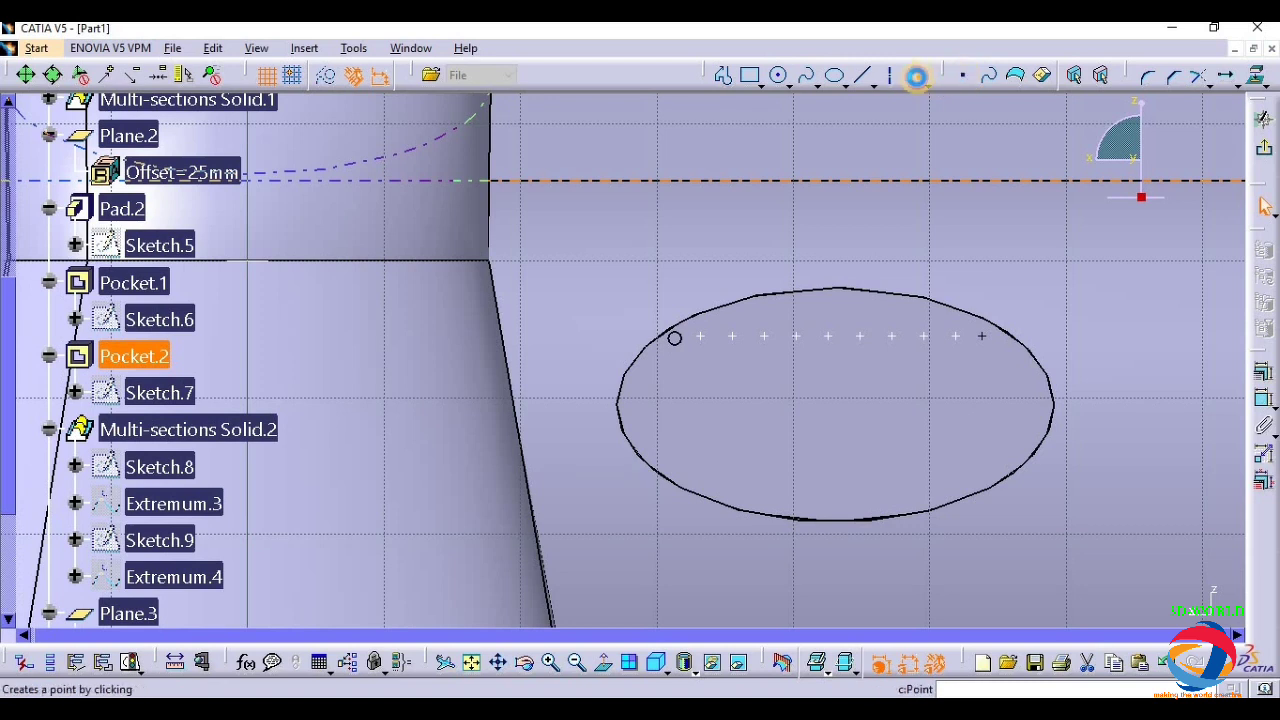
left_click(650, 362)
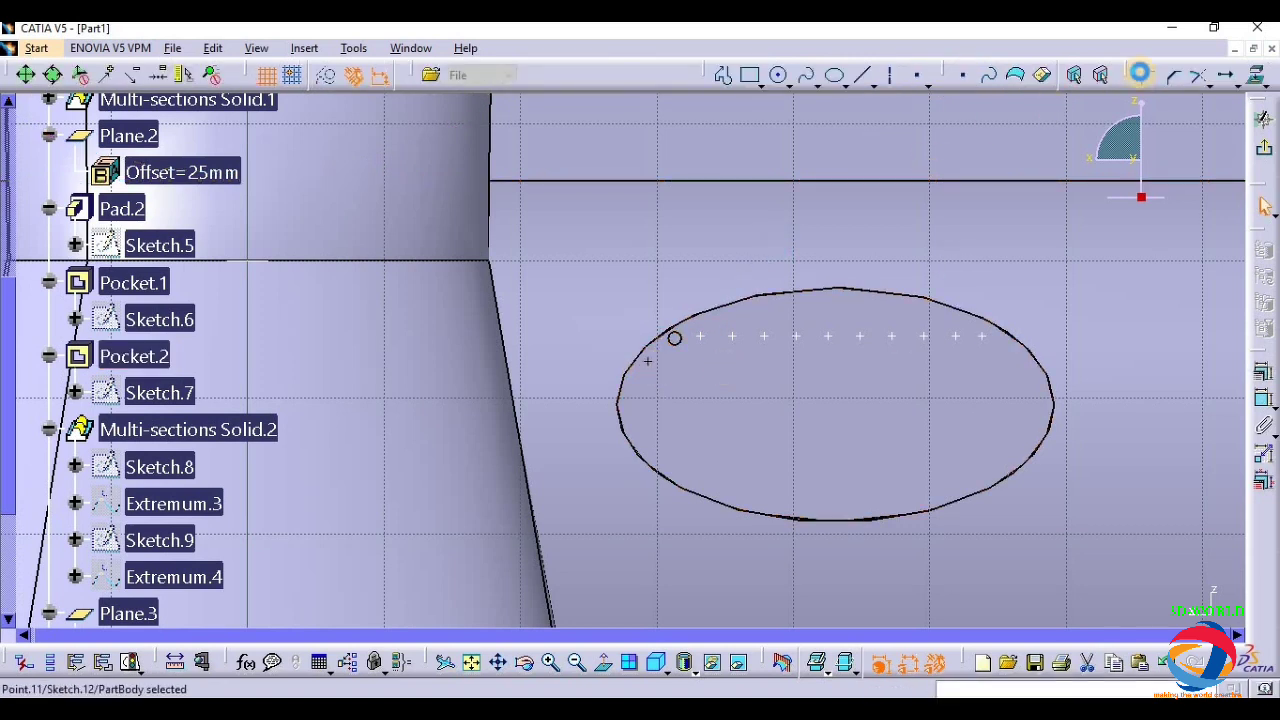
left_click(1222, 77)
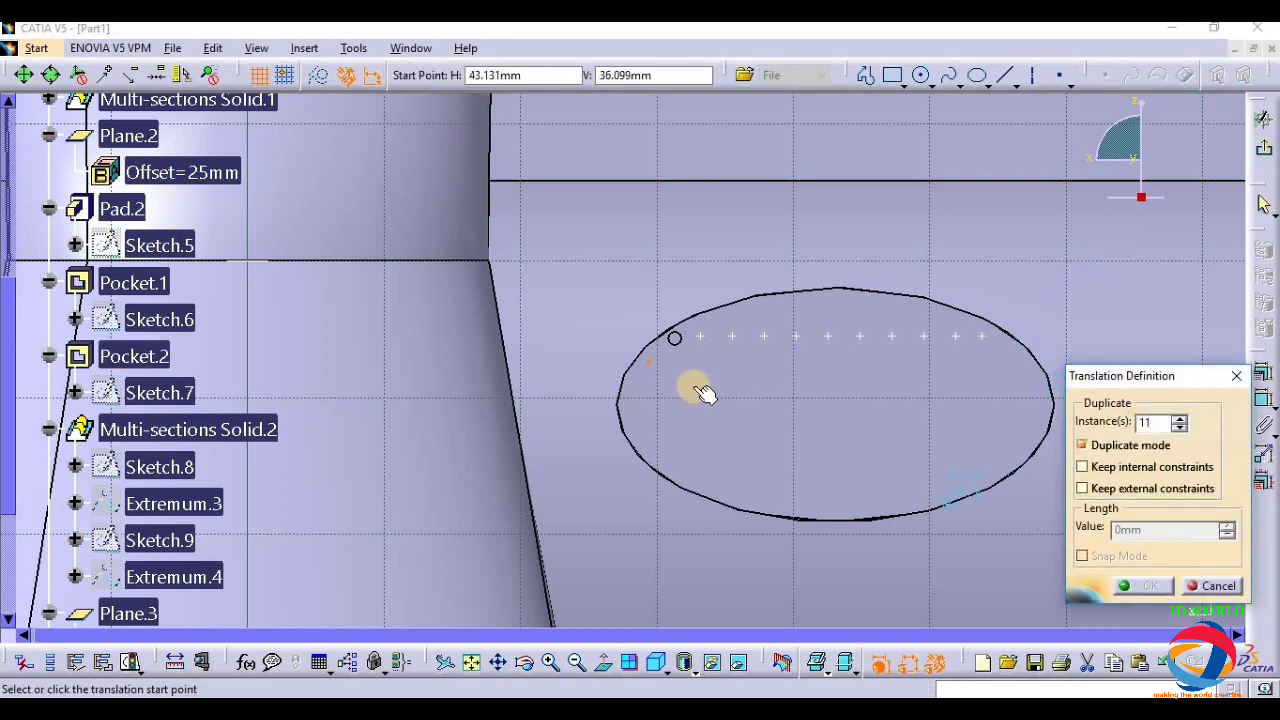
left_click(655, 364)
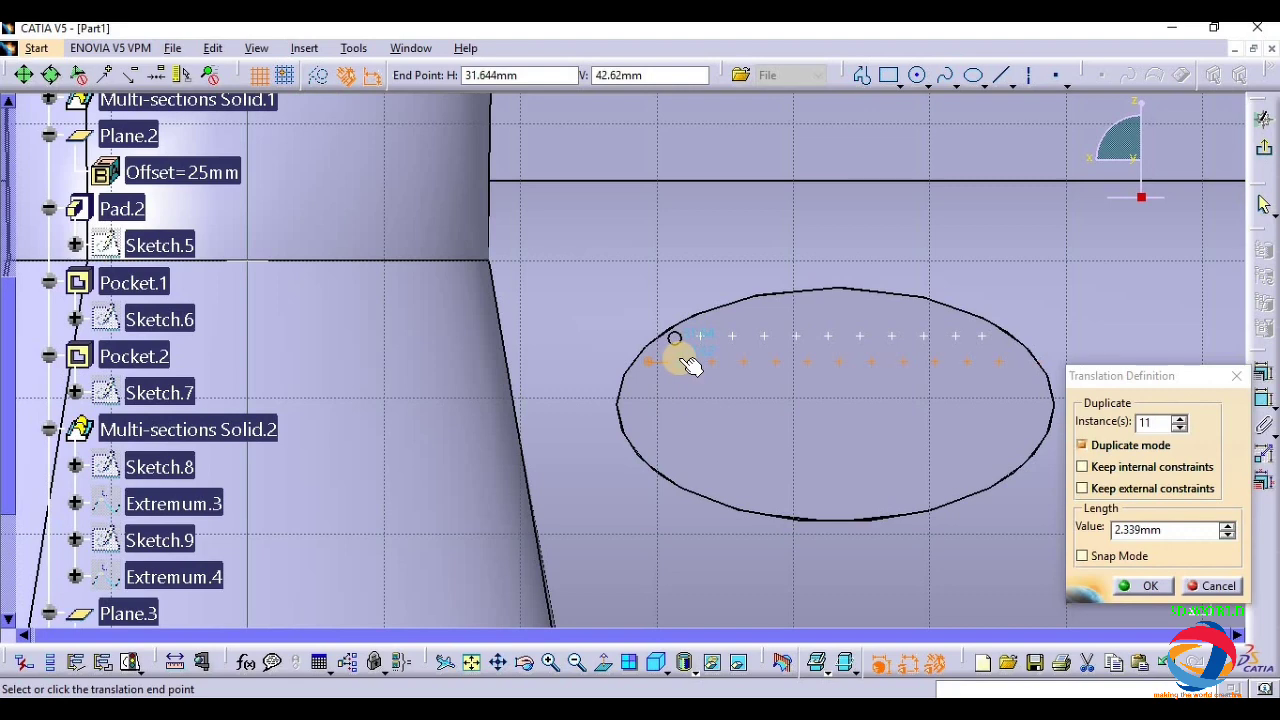
left_click(680, 361)
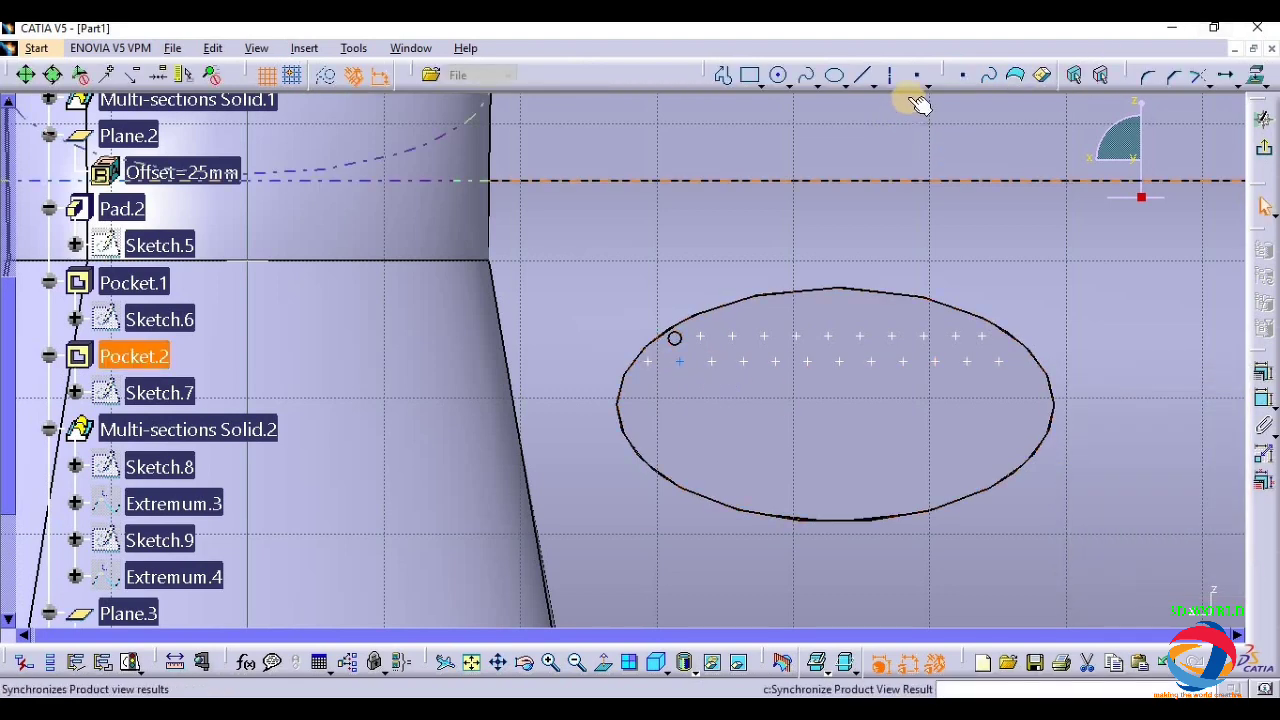
- Place a point at the start of a third row just below the second and translate it with 11 duplicates about 2.3 mm apart
left_click(888, 76)
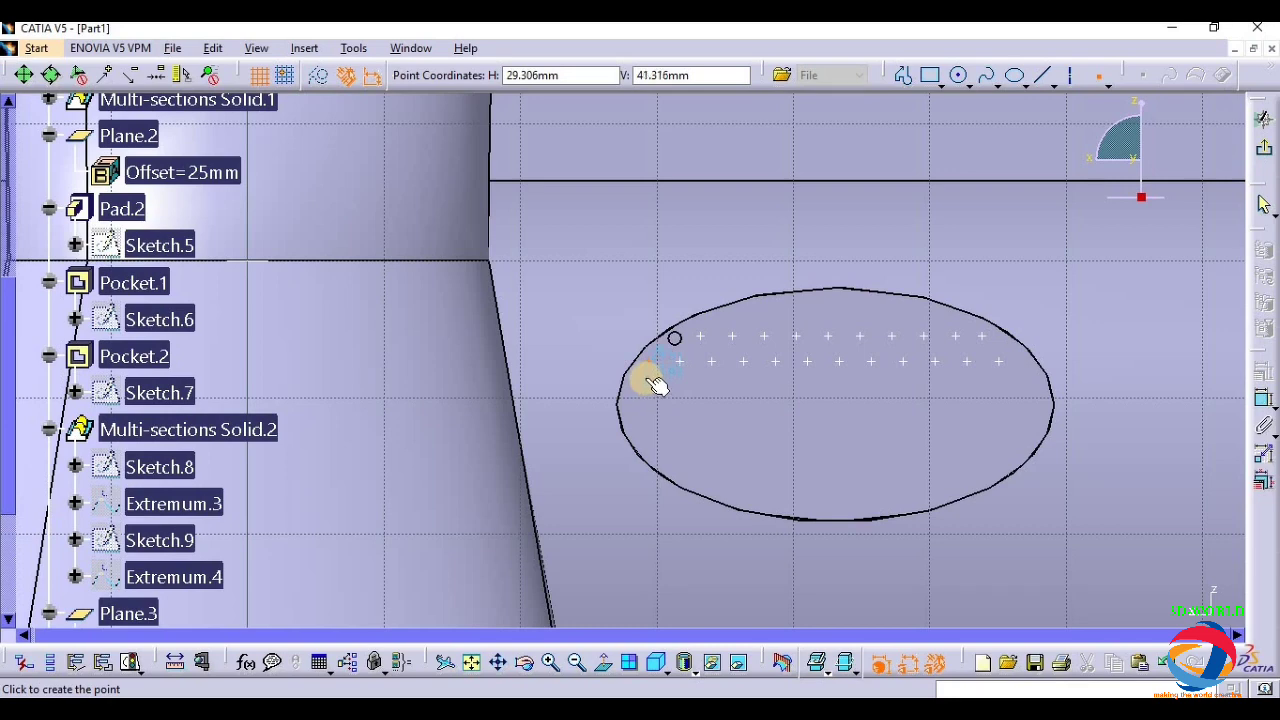
left_click(645, 377)
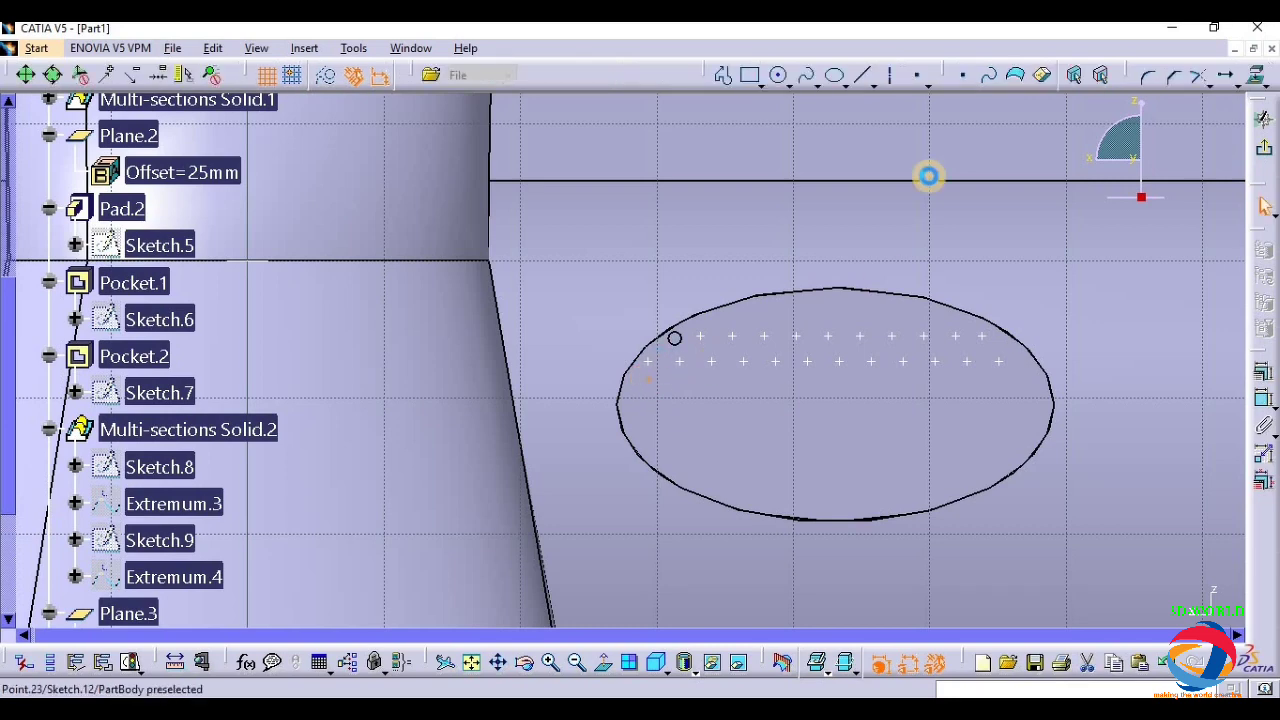
left_click(1228, 80)
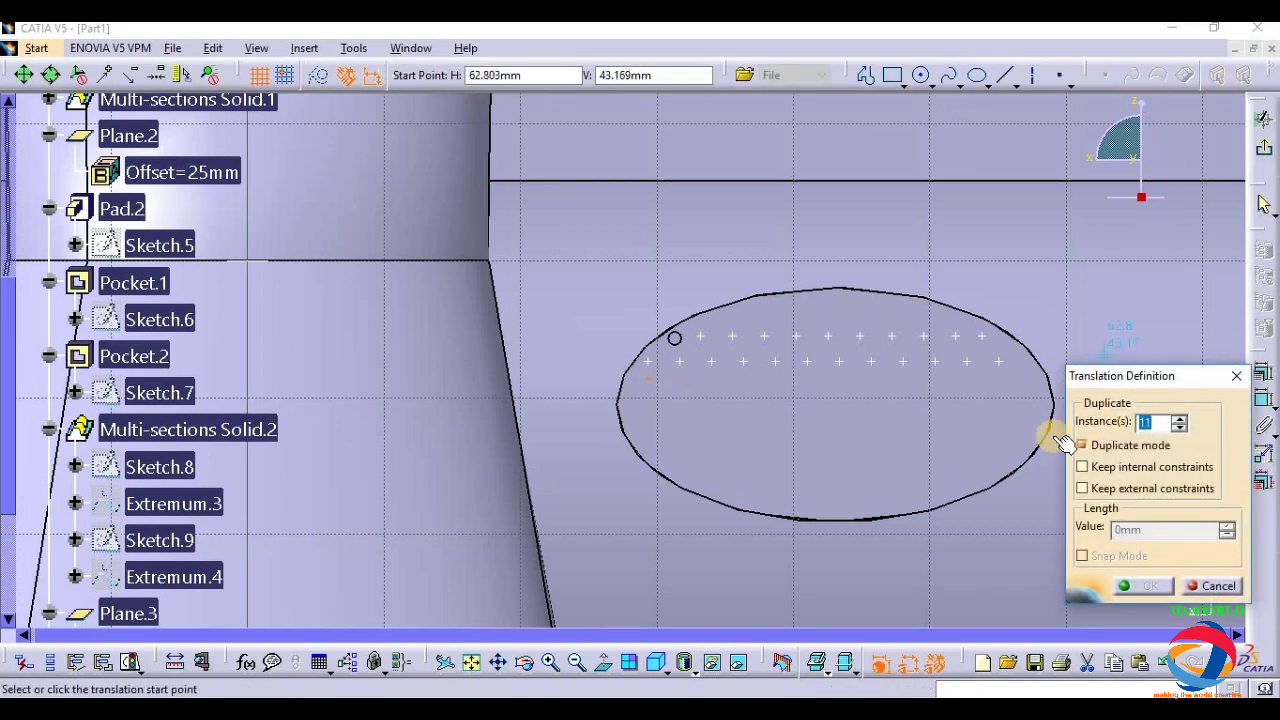
left_click(650, 380)
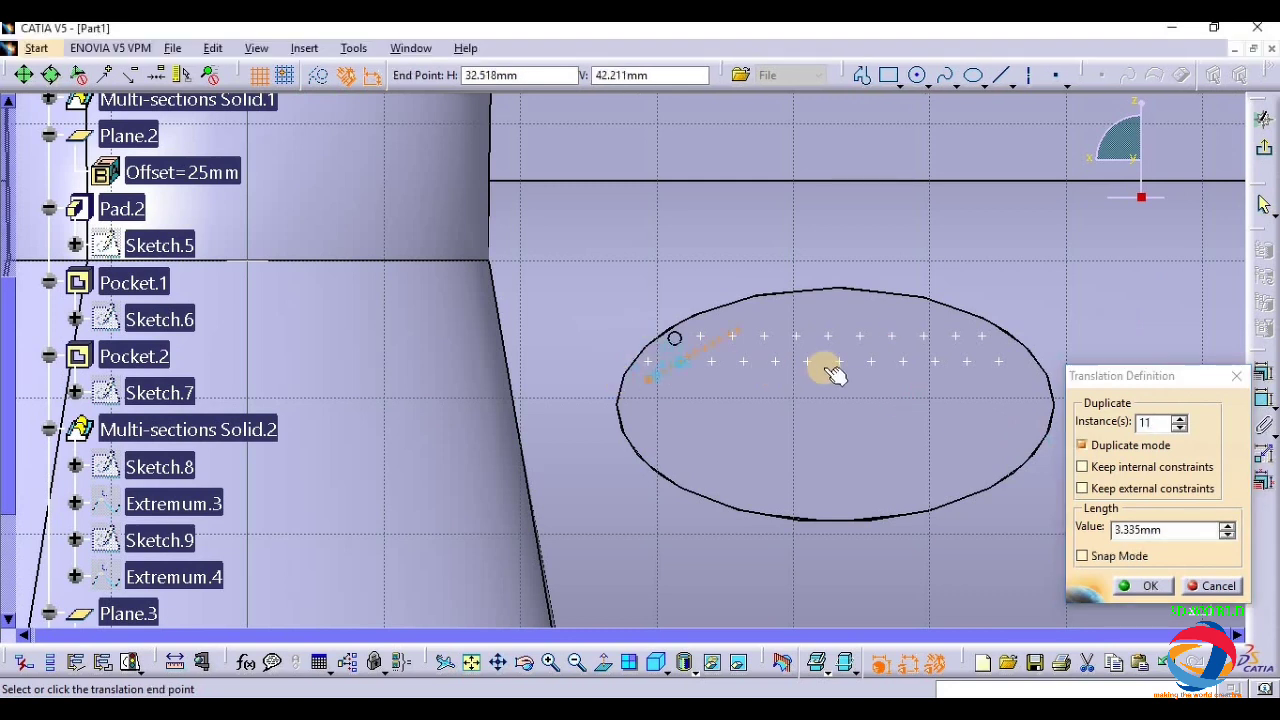
left_click(678, 378)
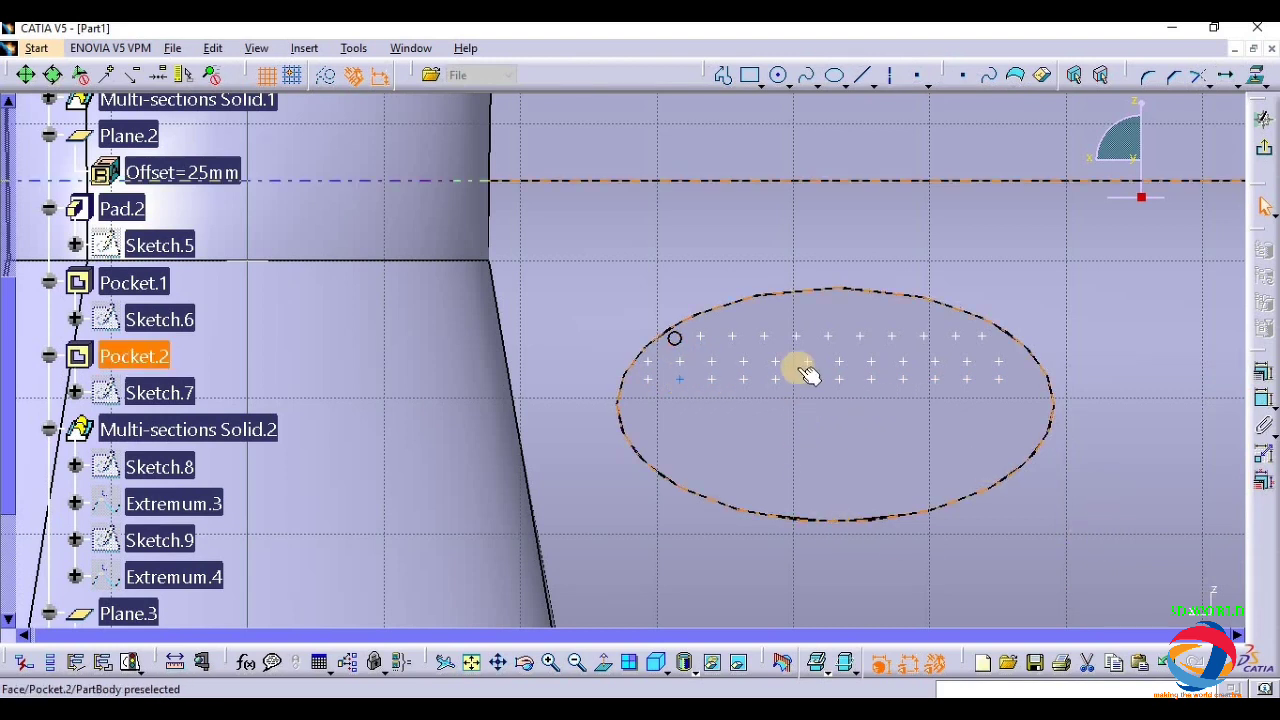
- Place five more row-start points below the third row, the first three in a vertical line and the last two following the ellipse's curve
left_click(914, 75)
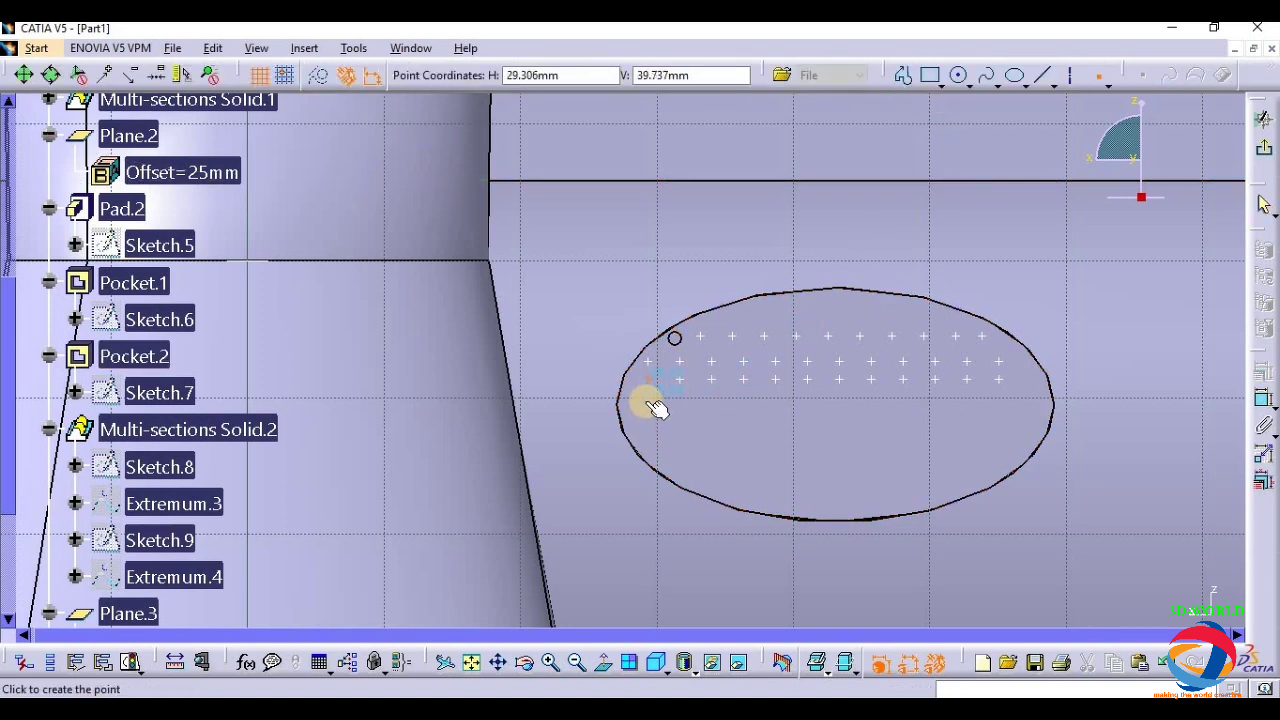
left_click(648, 401)
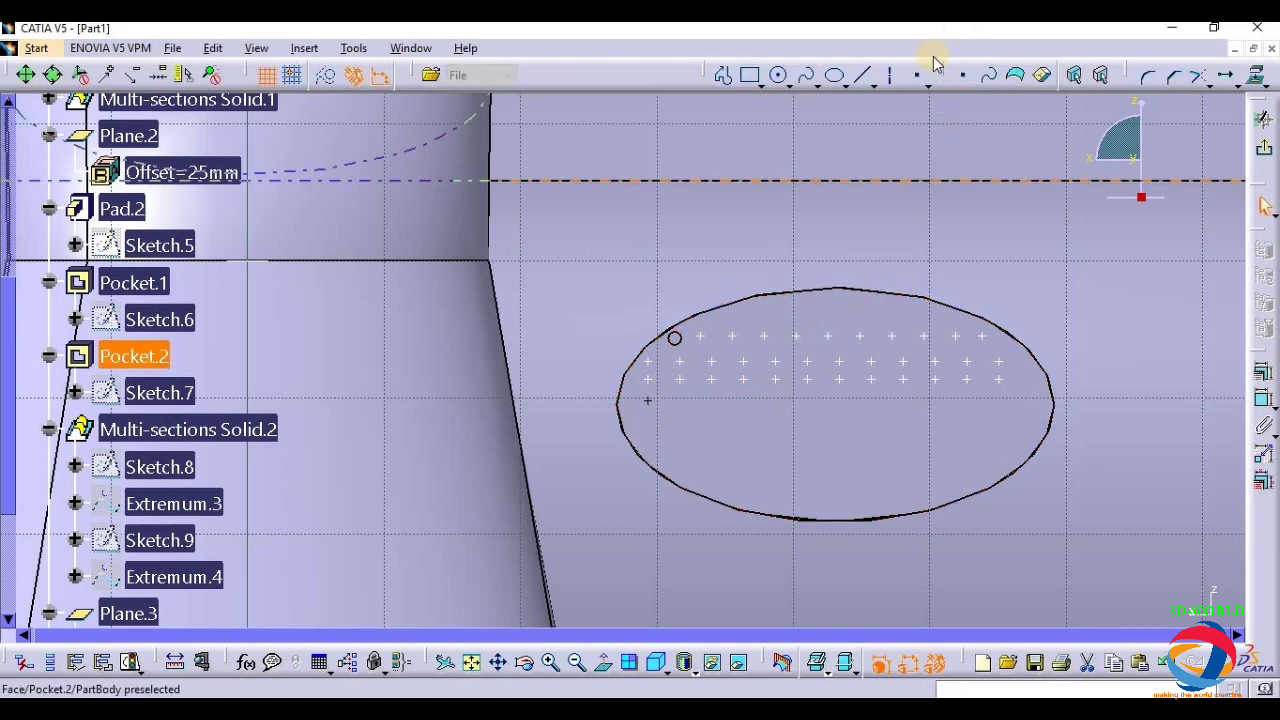
left_click(919, 77)
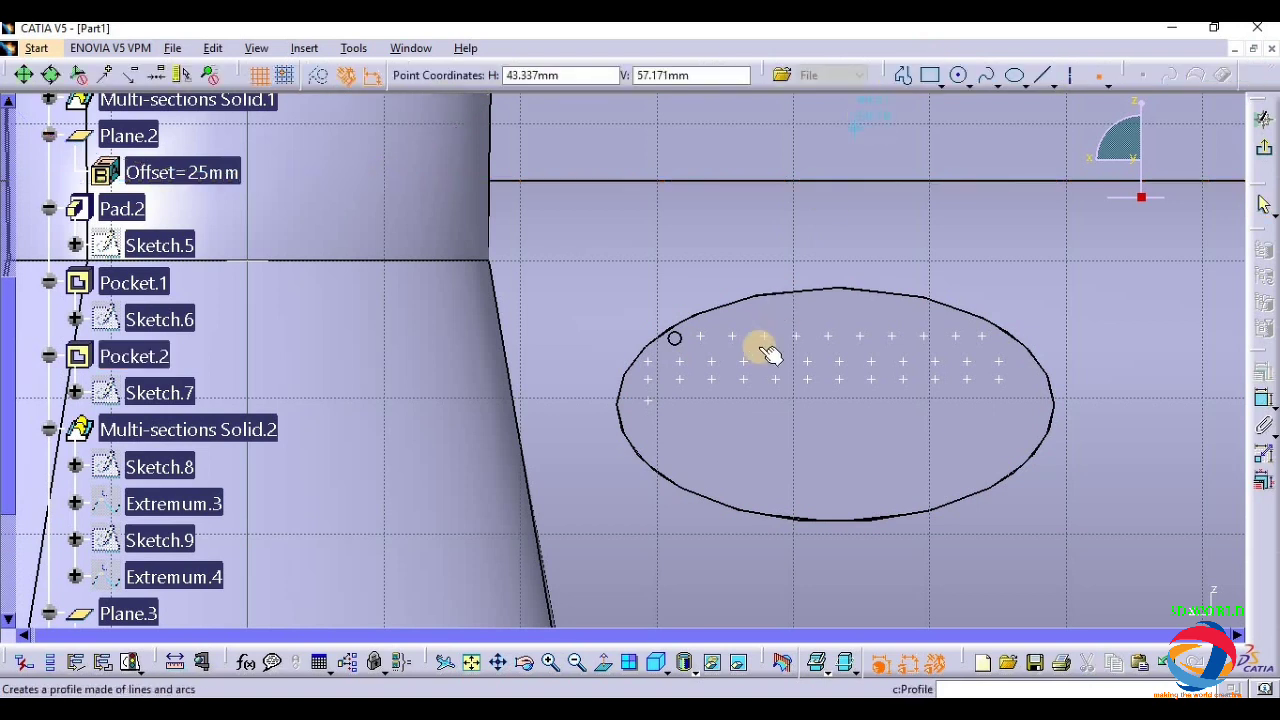
left_click(648, 420)
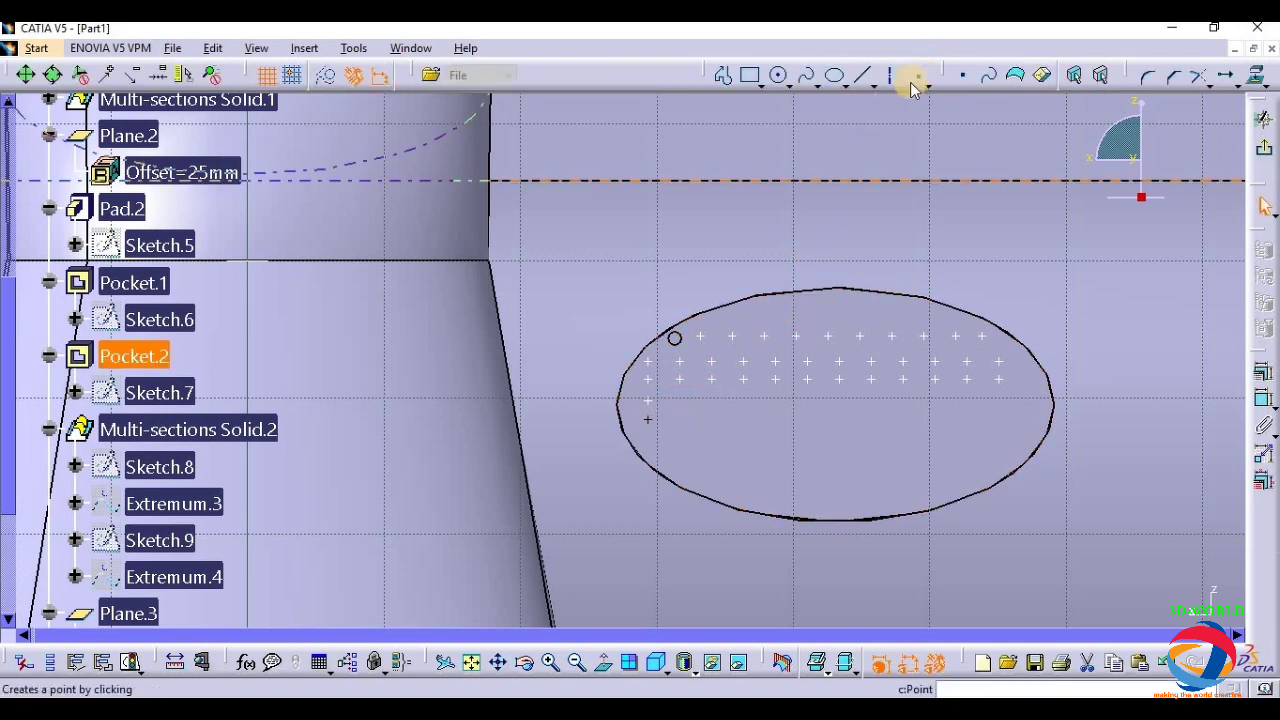
left_click(922, 80)
left_click(928, 103)
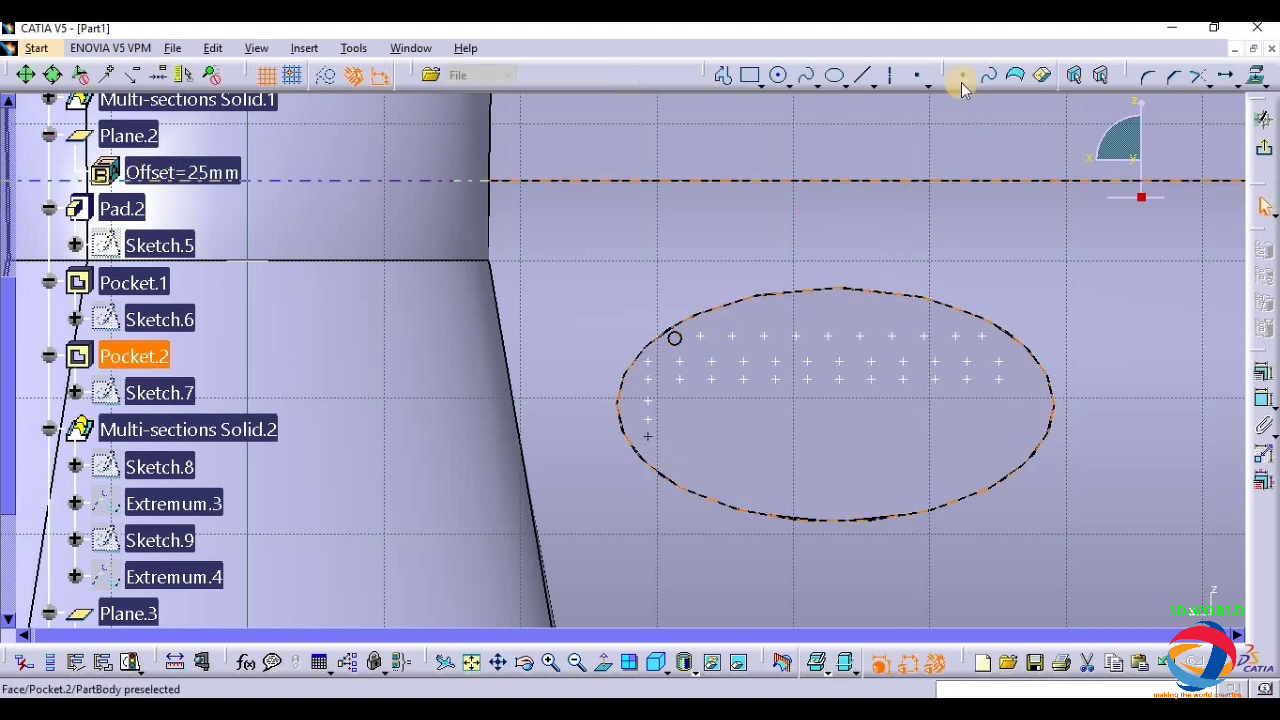
left_click(918, 78)
left_click(668, 466)
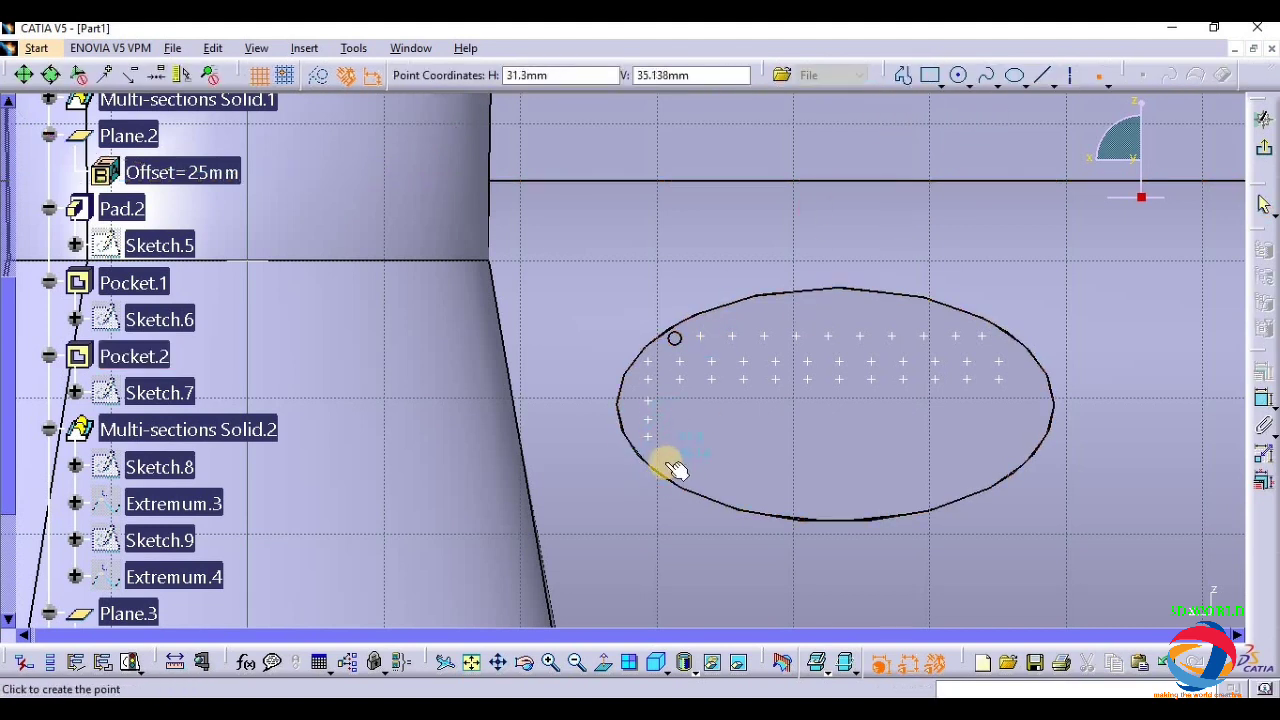
left_click(660, 462)
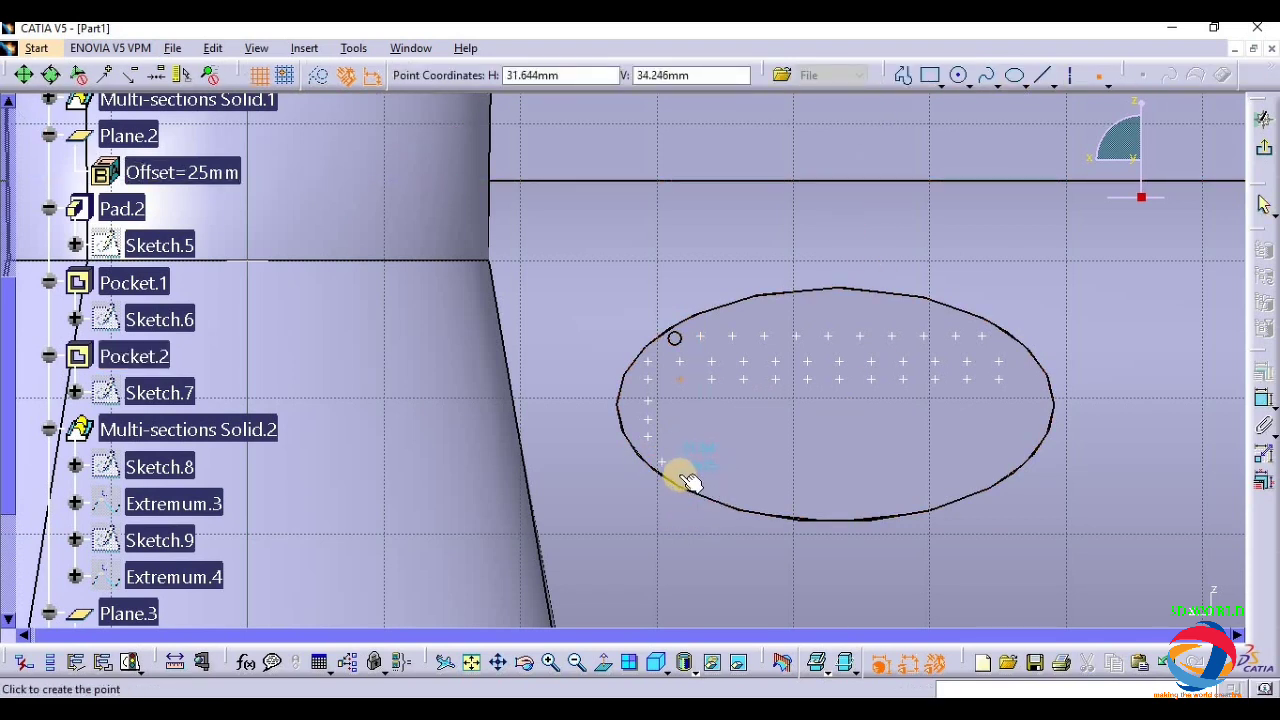
left_click(678, 474)
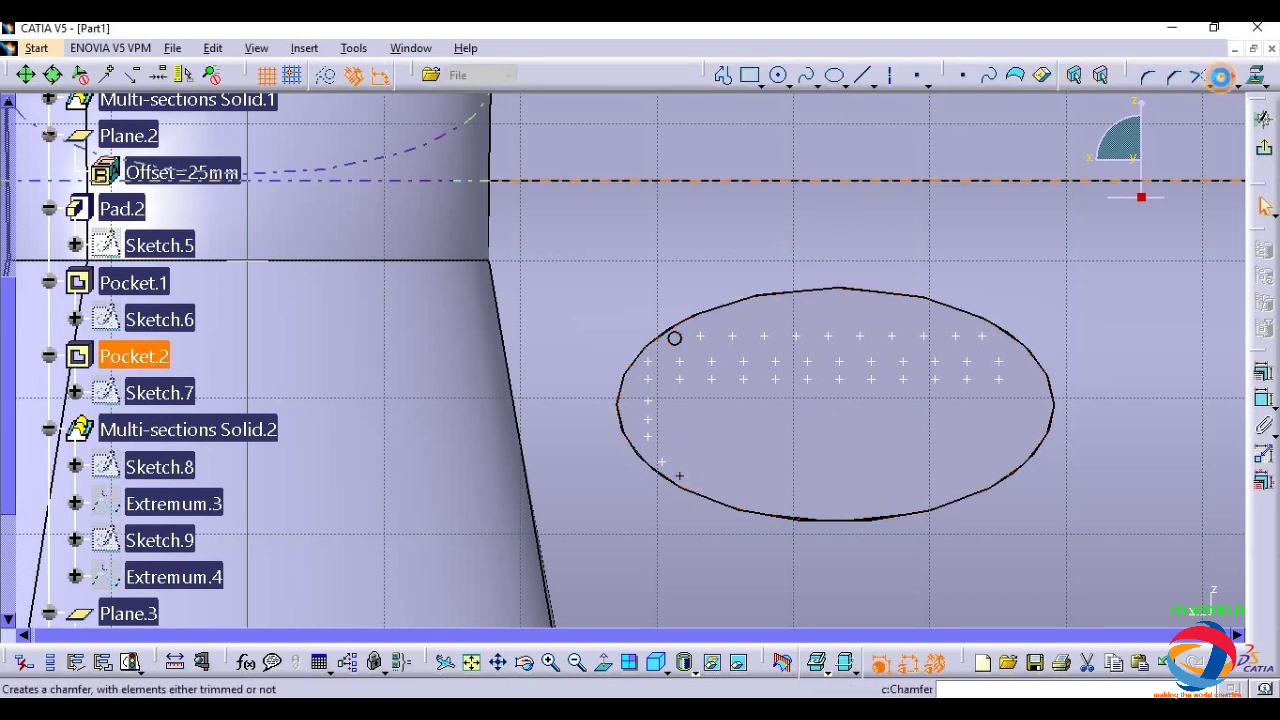
- Translate the lowest row-start point with 9 duplicates about 2.3 mm apart along a horizontal row
left_click(1224, 77)
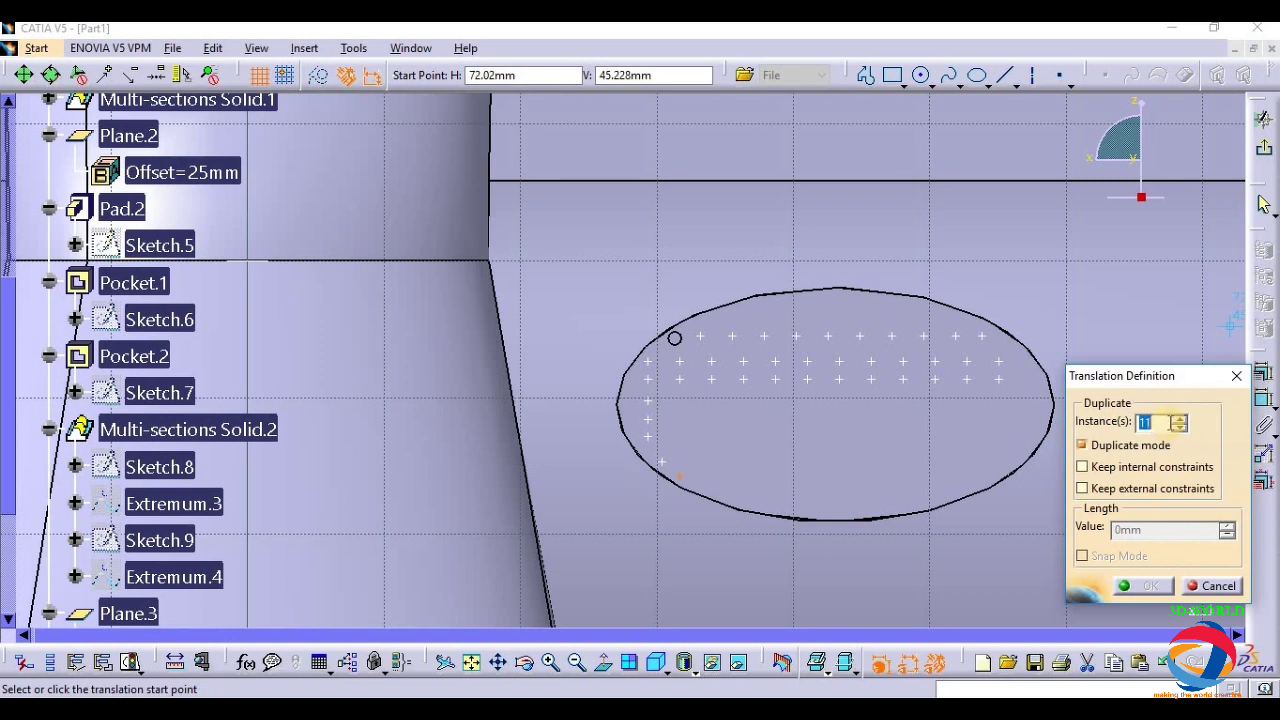
type("5")
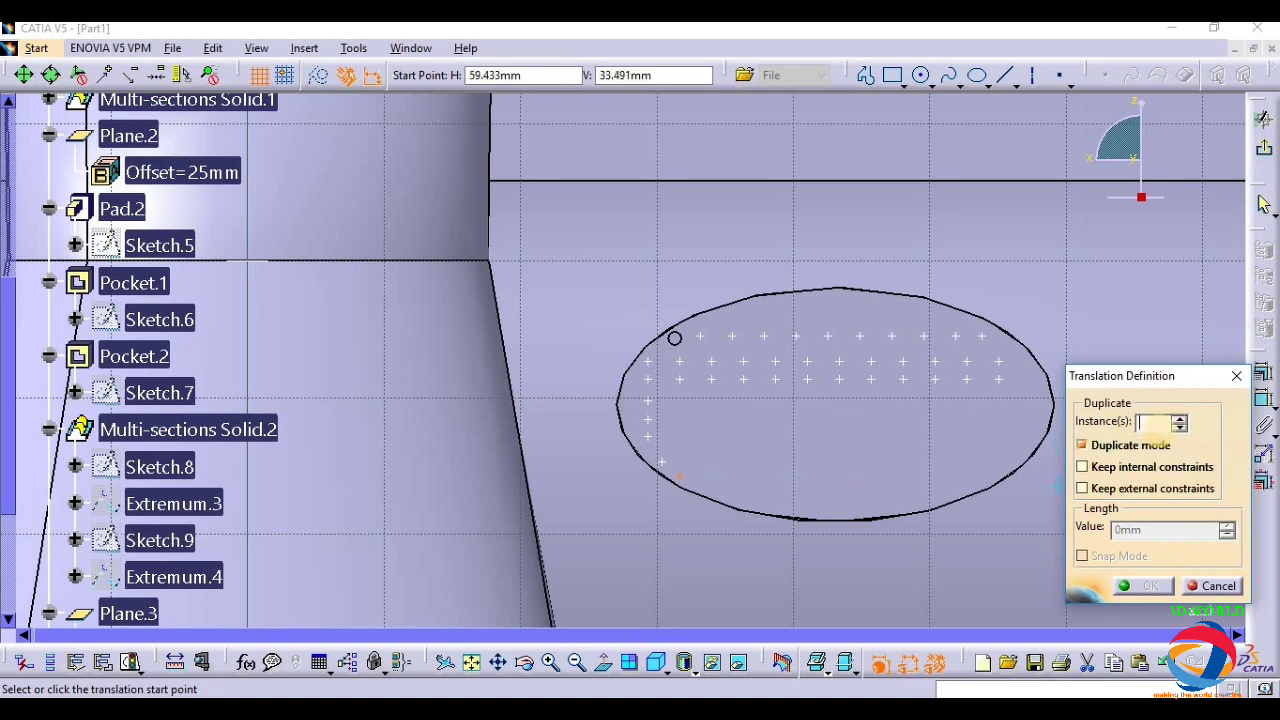
left_click(688, 479)
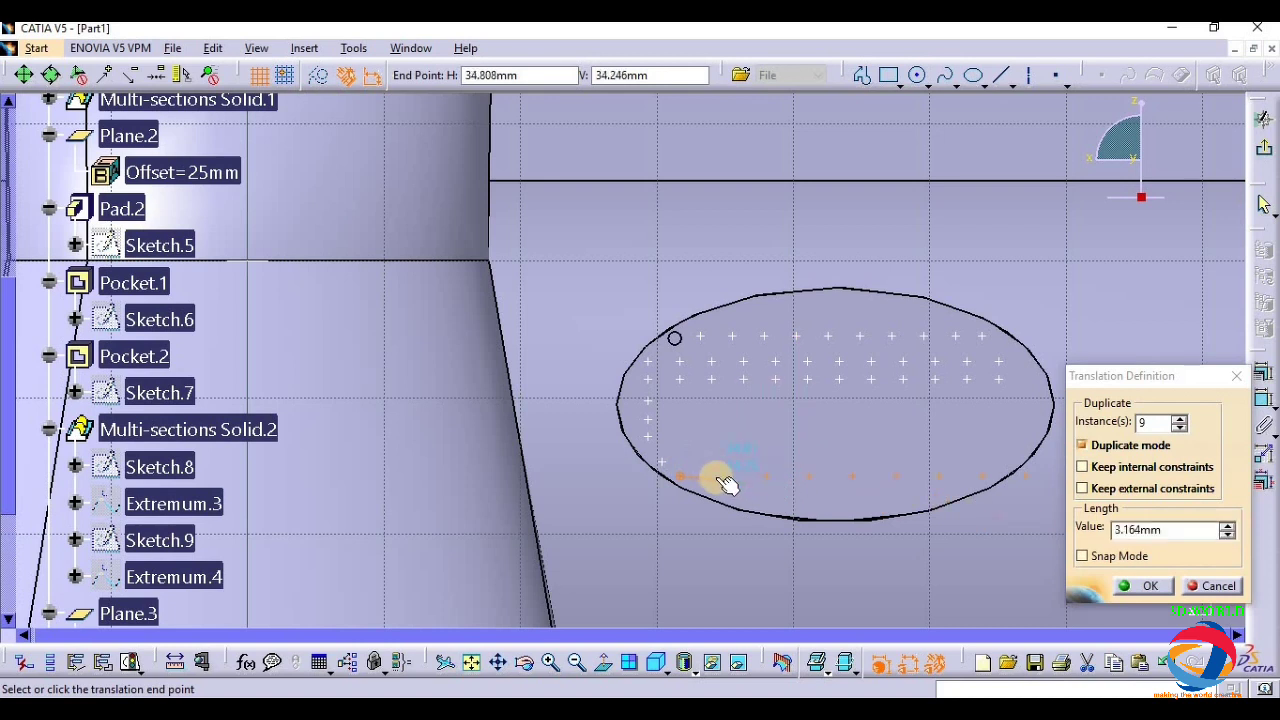
left_click(720, 481)
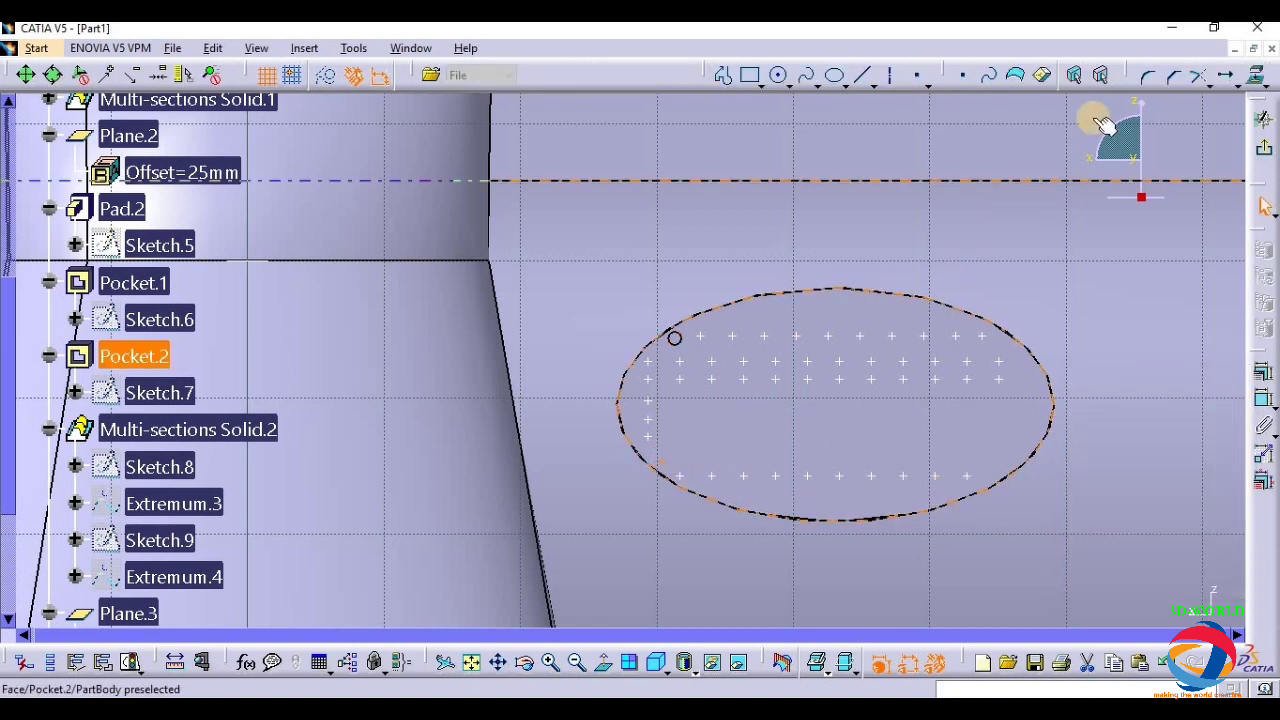
- Translate the start point of the second-lowest row with 10 duplicates about 2.3 mm apart horizontally
left_click(1225, 75)
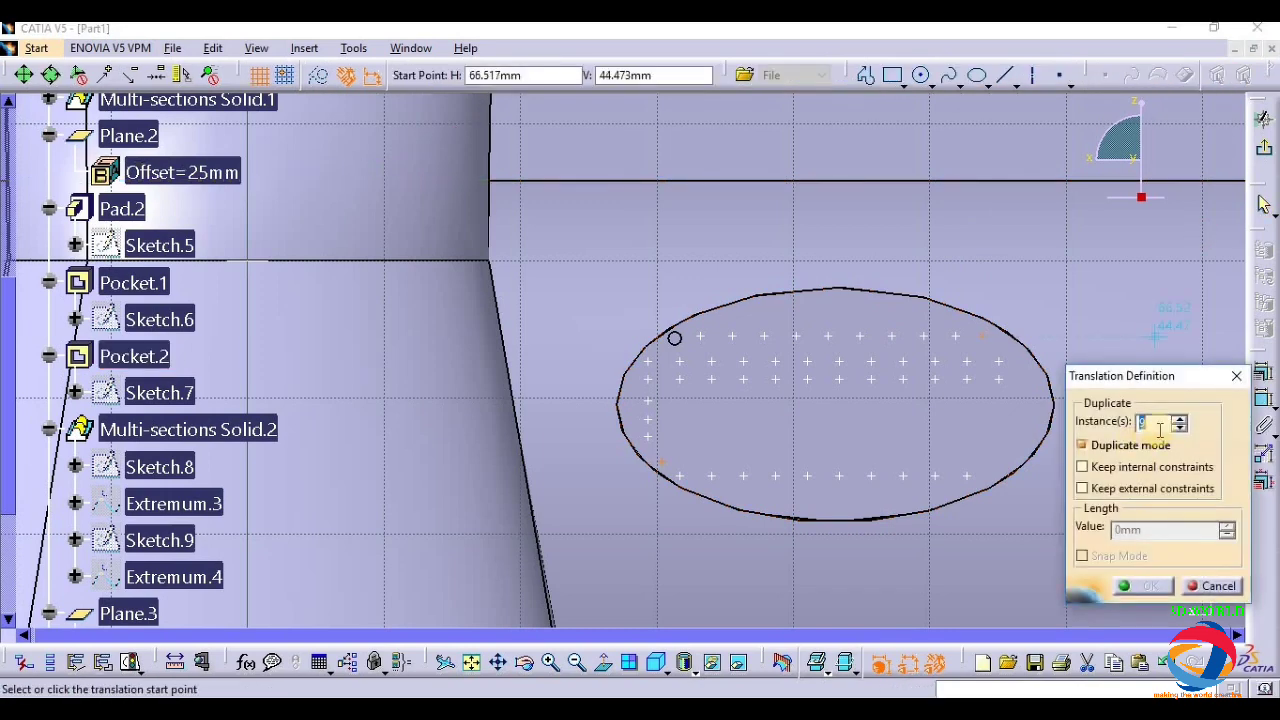
type("0")
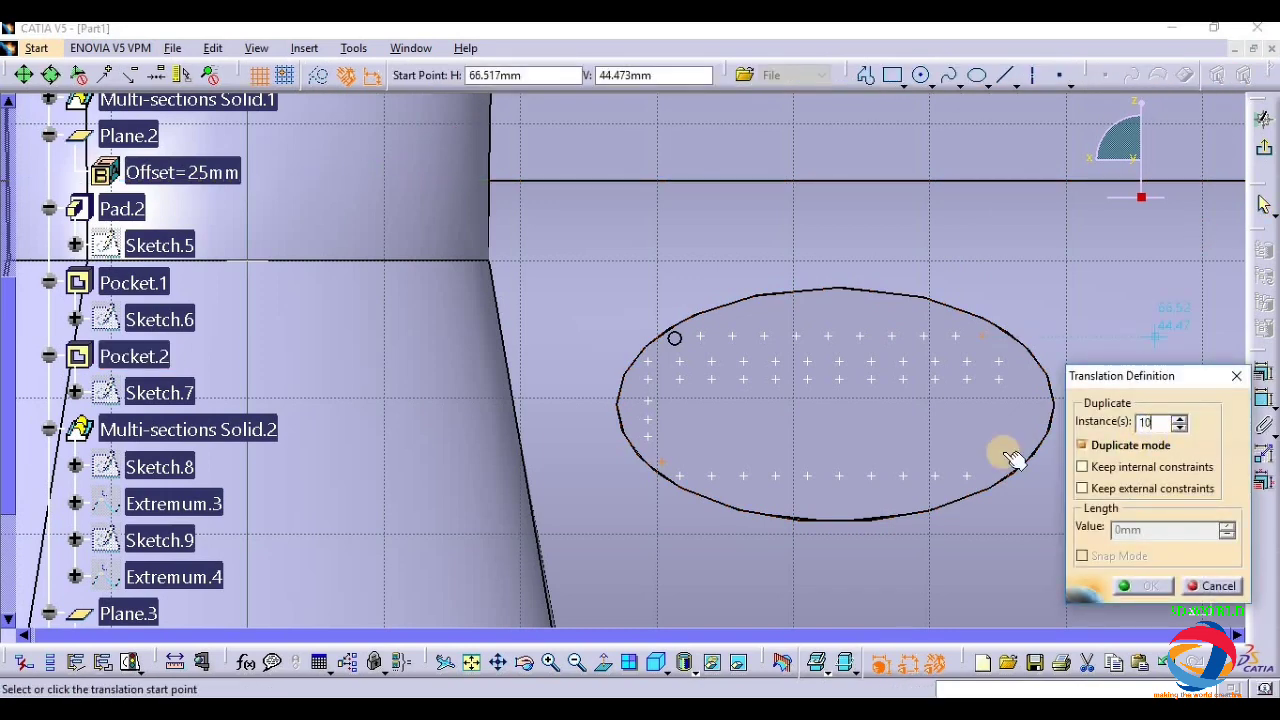
left_click(662, 463)
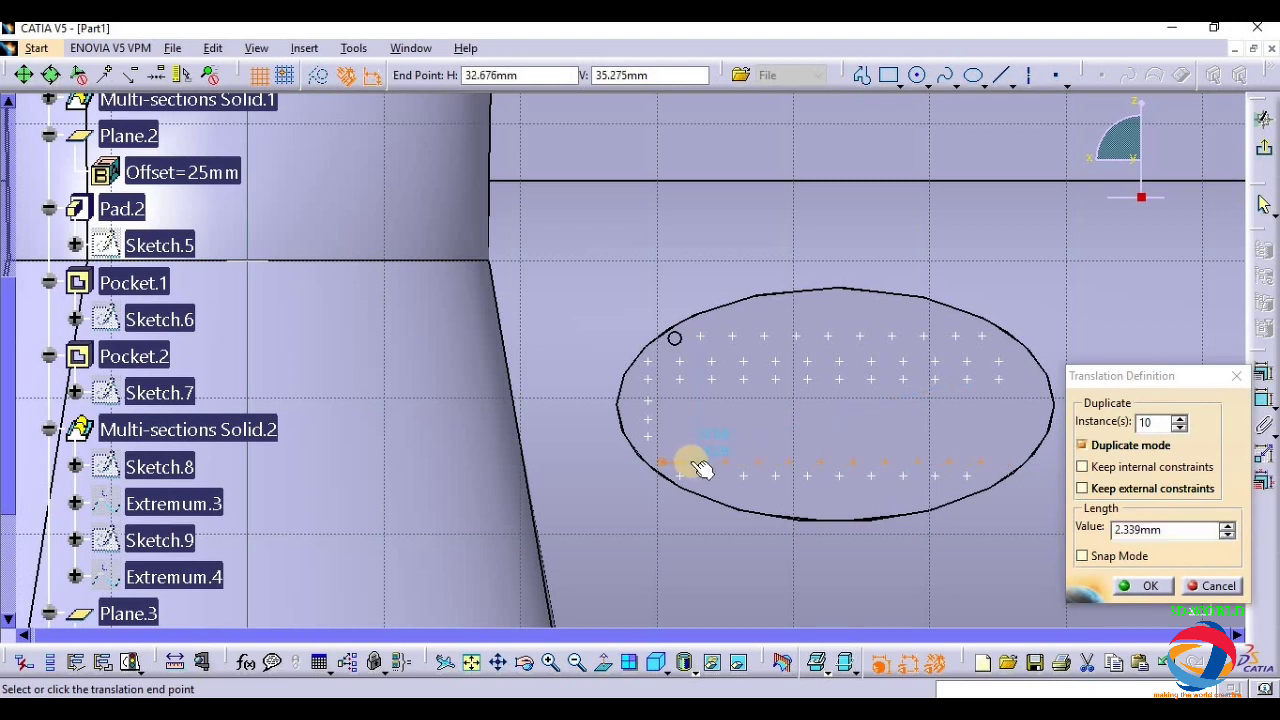
left_click(703, 470)
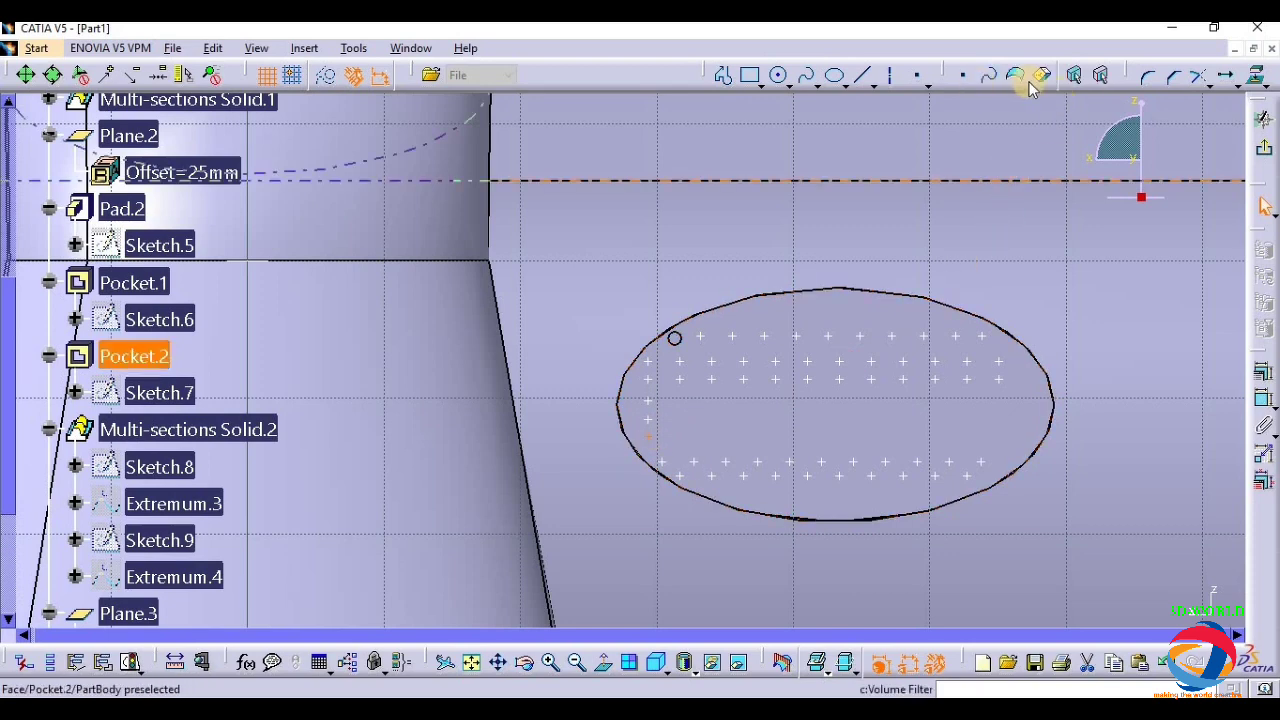
- Translate the start point of the third row from the bottom with 11 duplicates about 2.3 mm apart horizontally
left_click(1198, 76)
left_click(938, 285)
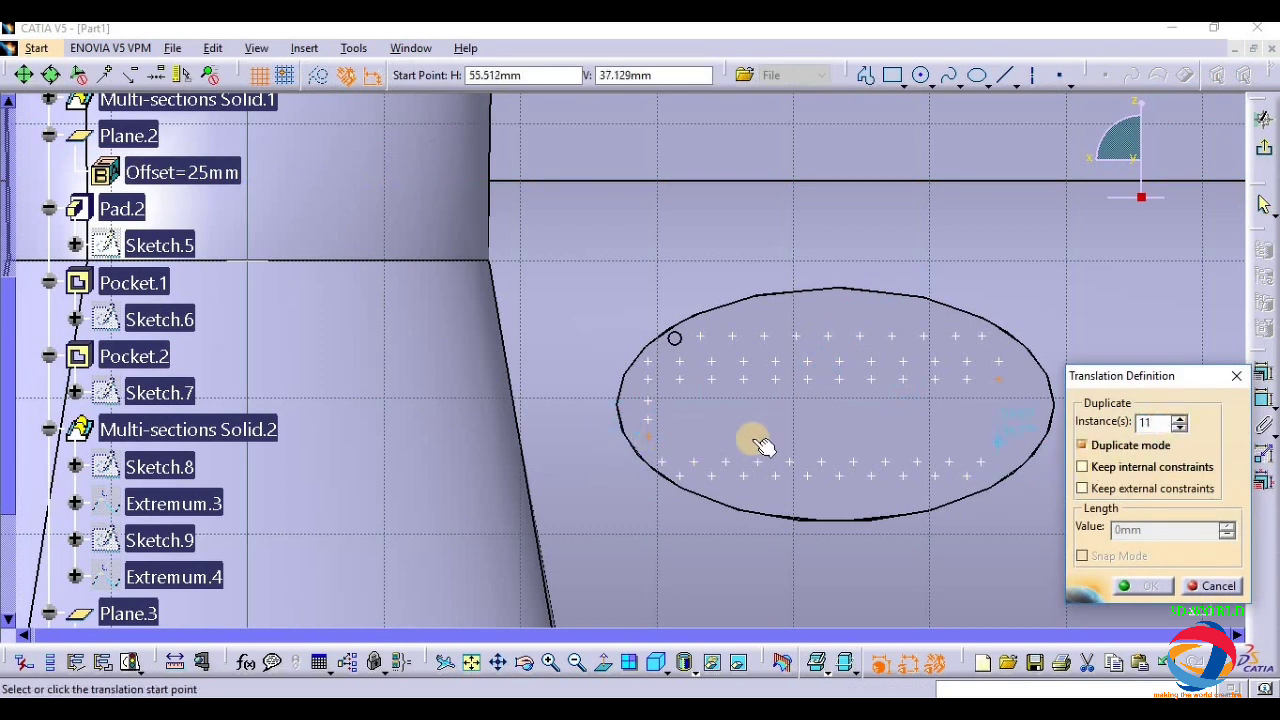
left_click(655, 438)
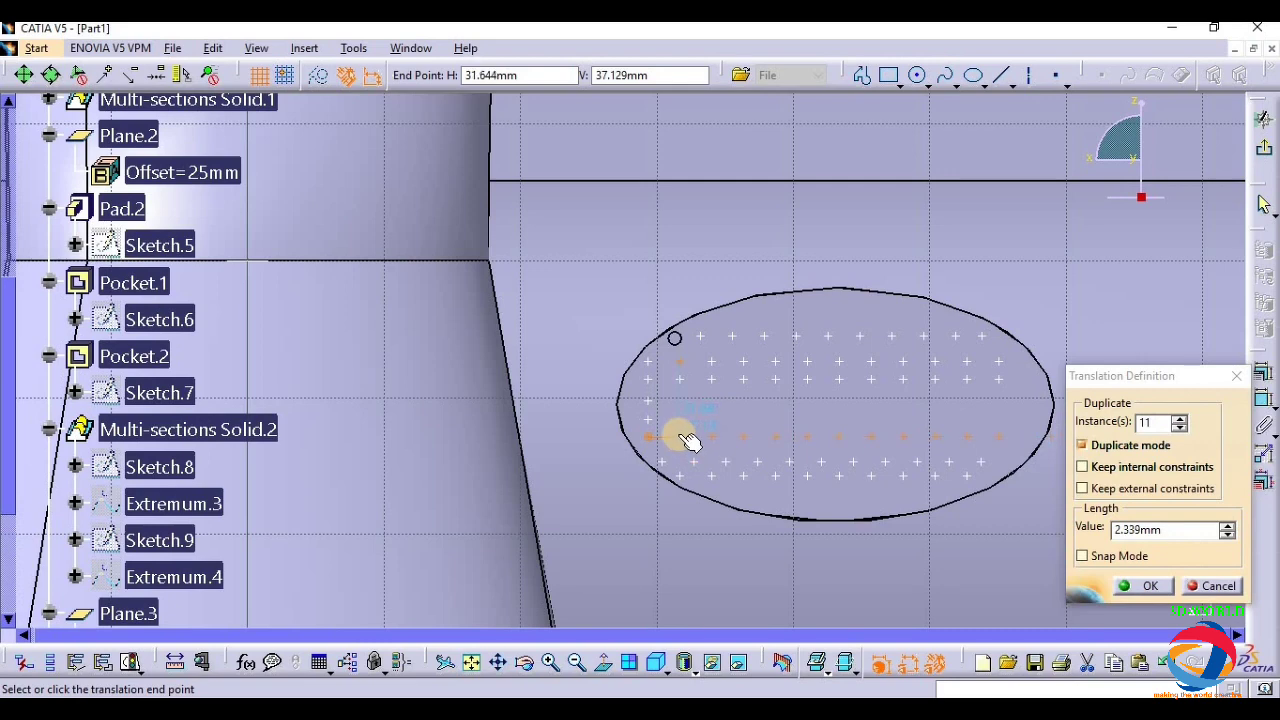
left_click(689, 440)
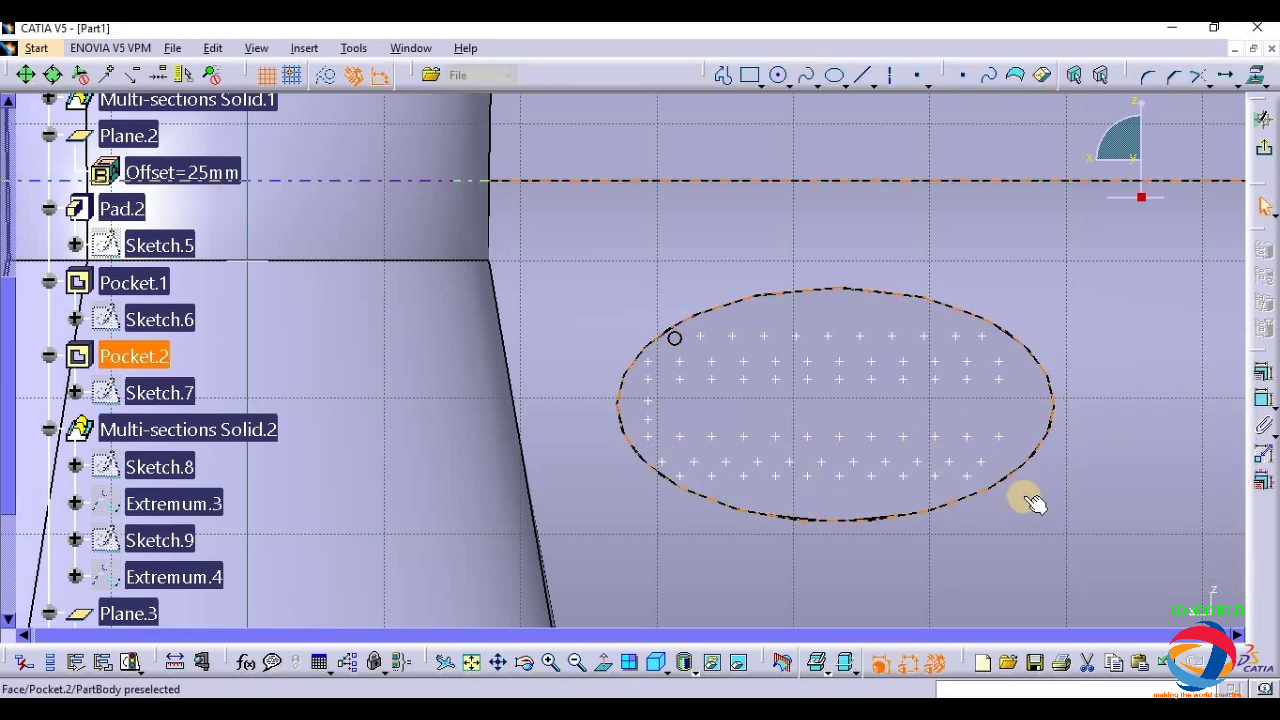
left_click(966, 480)
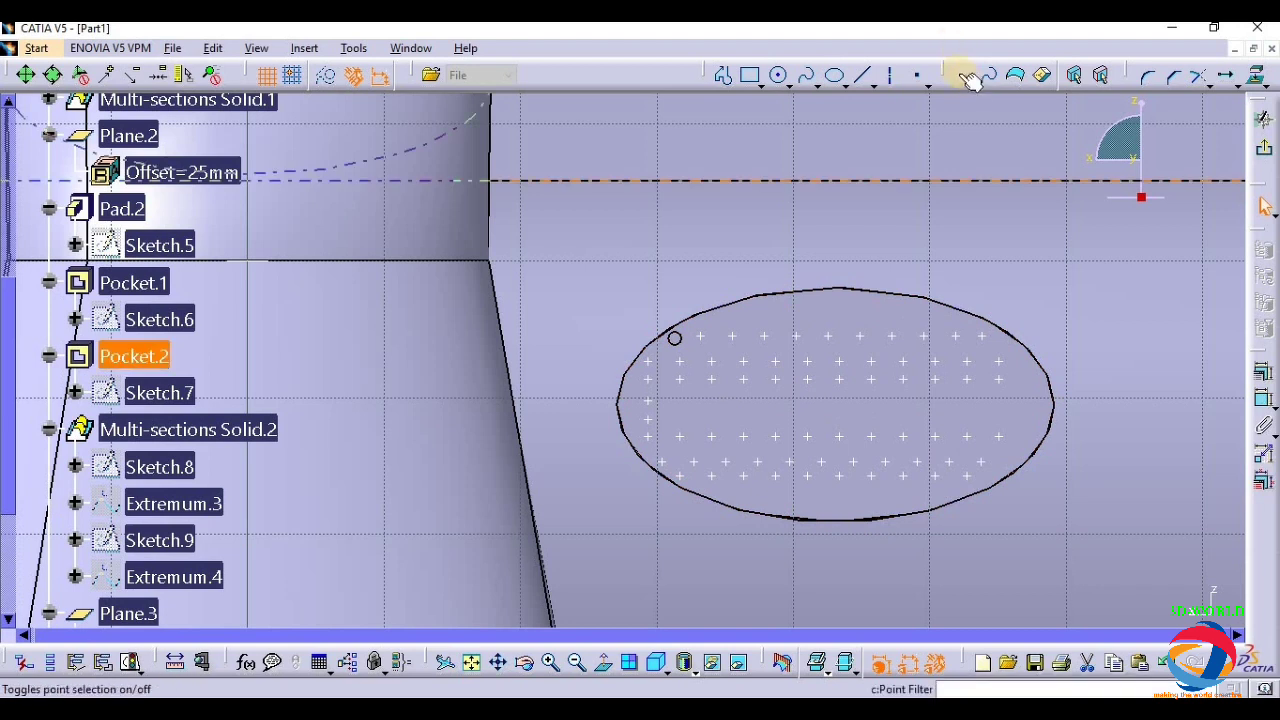
left_click(916, 75)
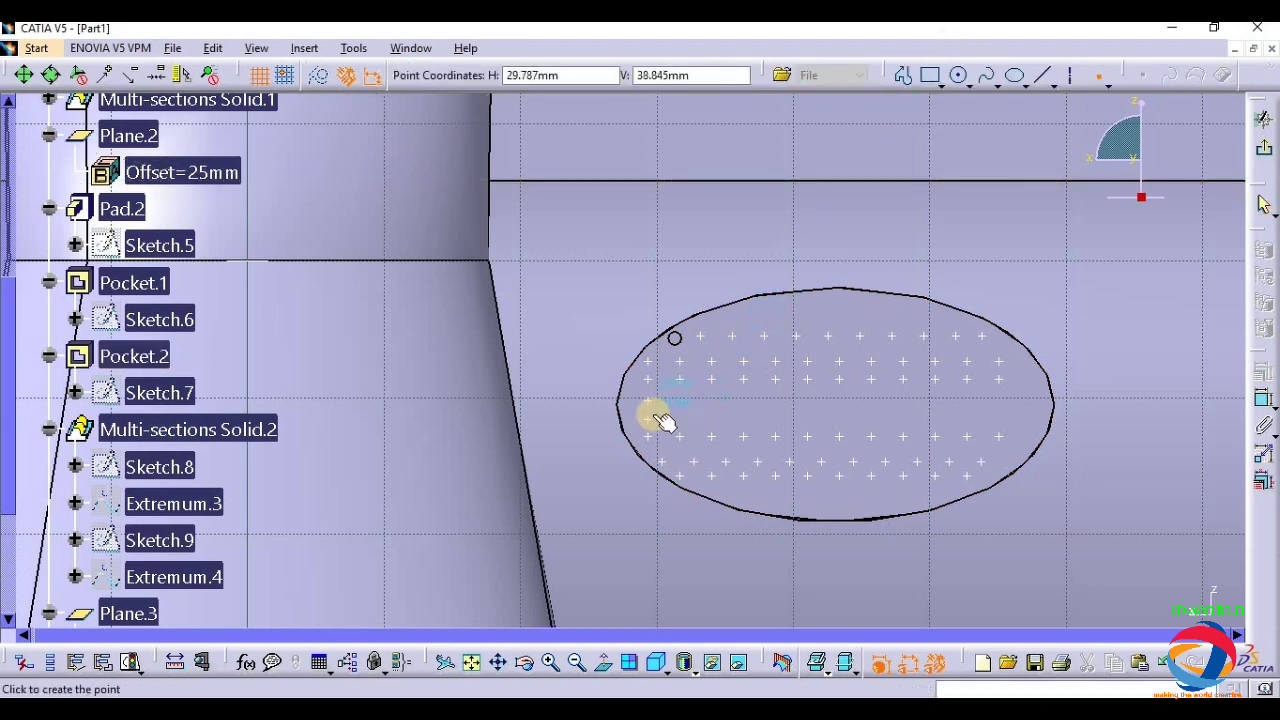
key("Escape")
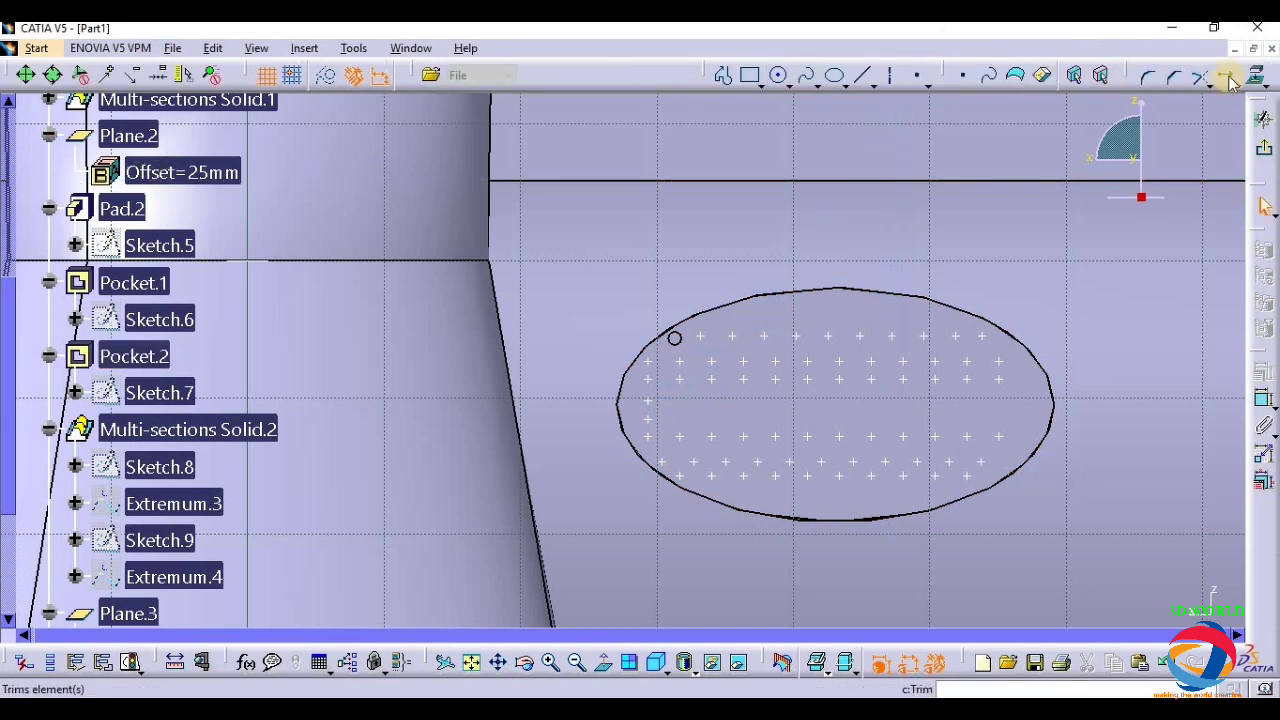
- Translate the lower of the two remaining single row-start points with 11 duplicates about 2.3 mm apart horizontally
key("Return")
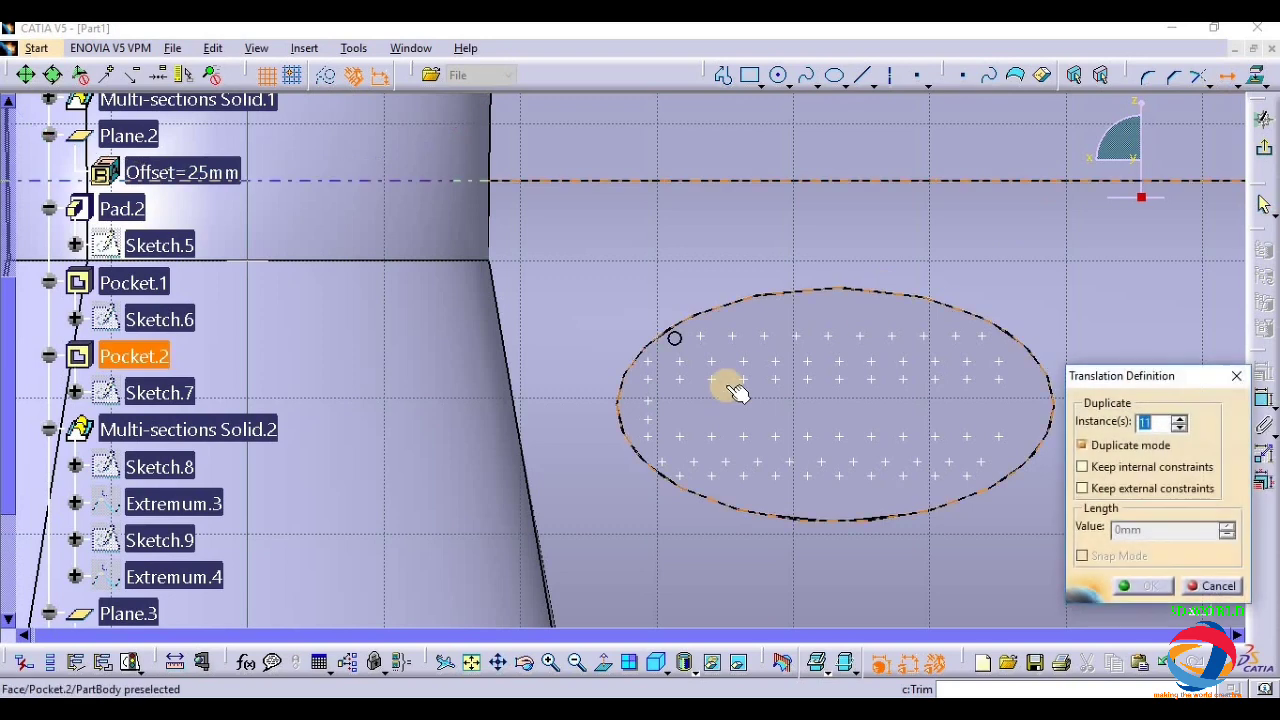
left_click(648, 410)
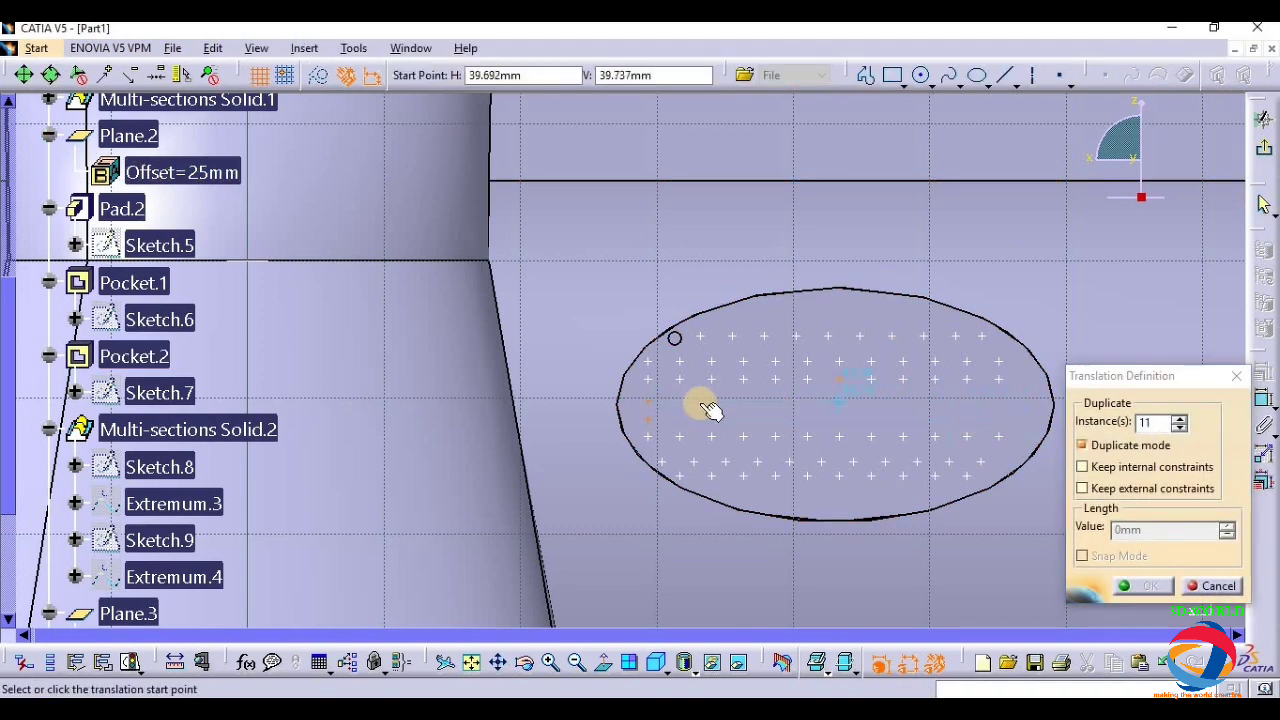
left_click(650, 420)
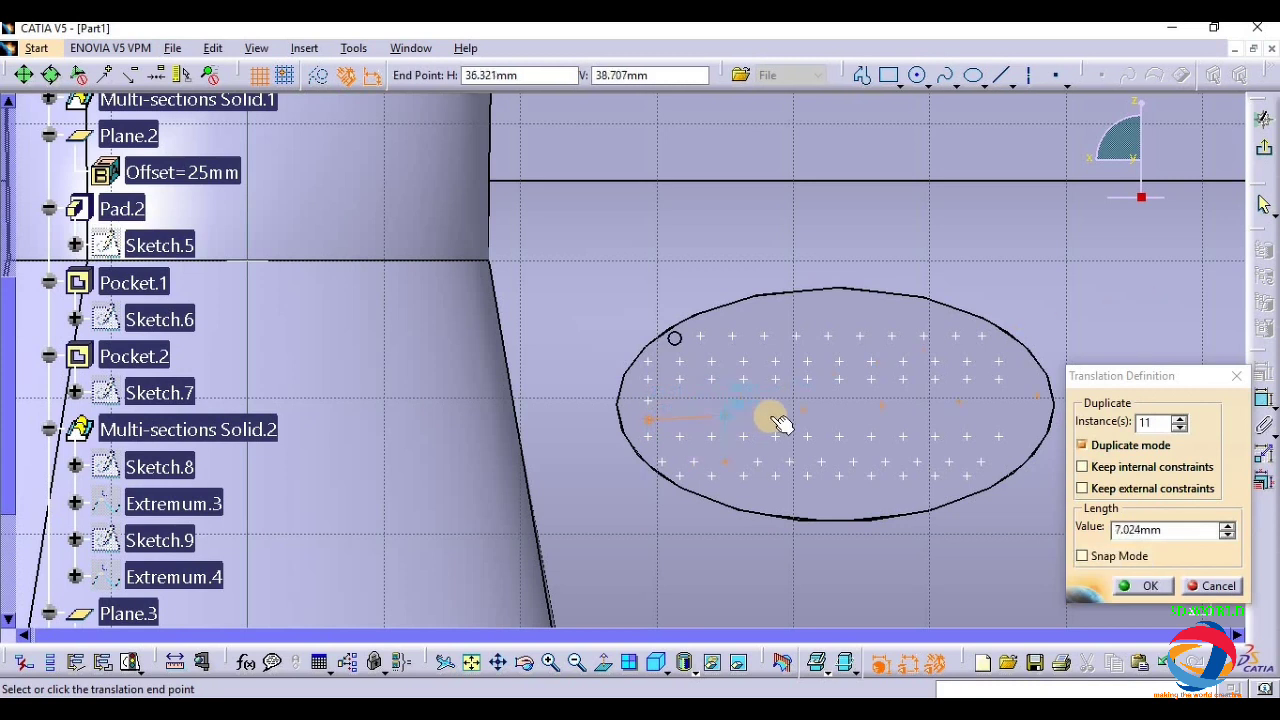
left_click(684, 426)
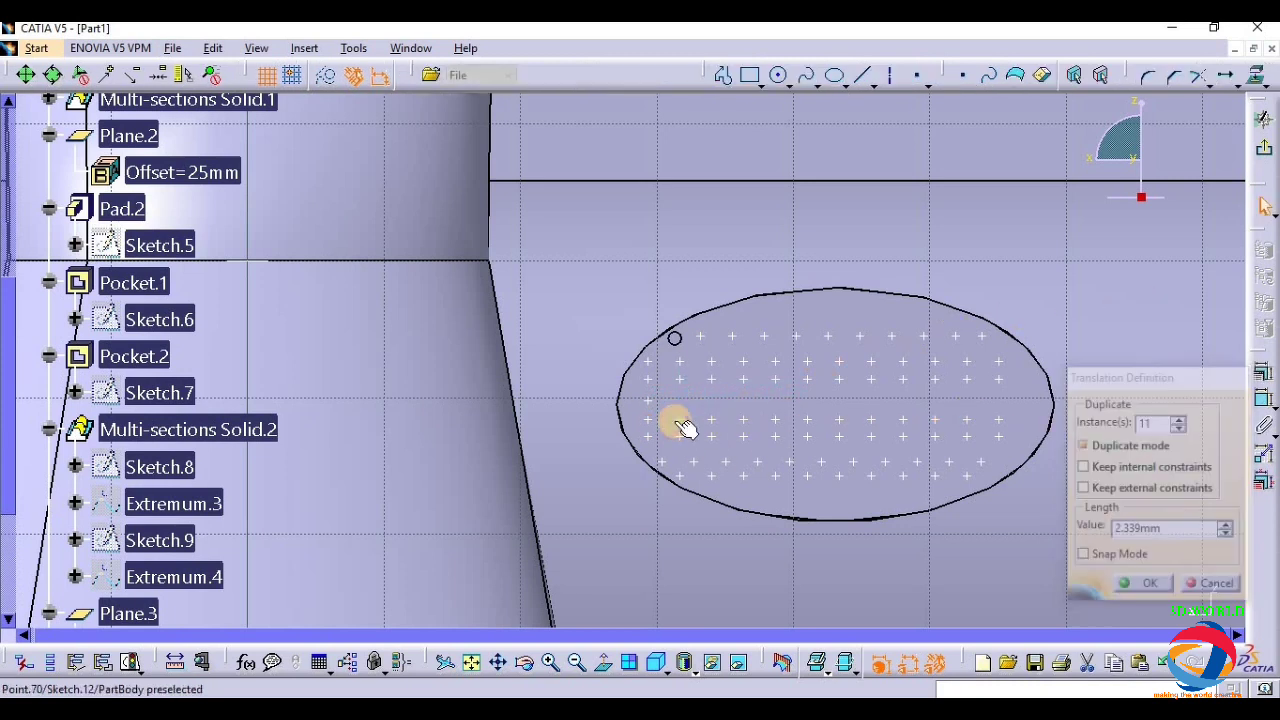
- Translate the last single row-start point, just below the third row, with 11 duplicates about 2.3 mm apart horizontally
left_click(649, 399)
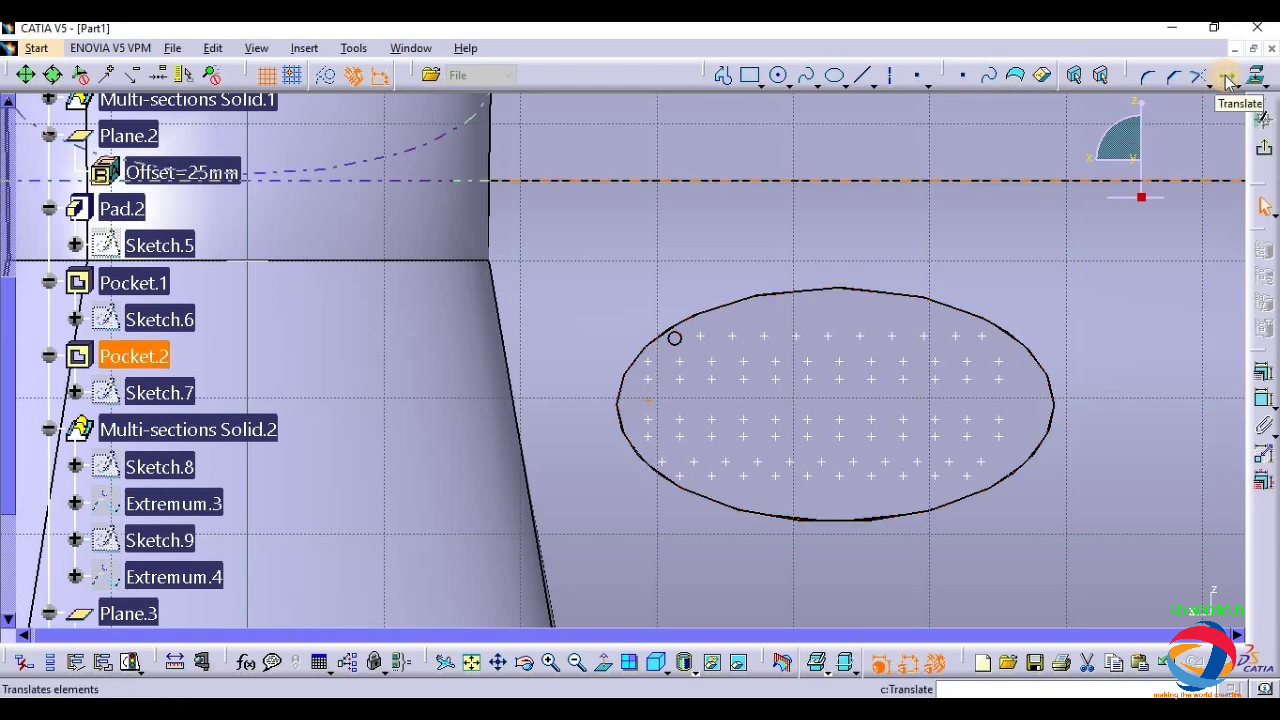
left_click(1228, 82)
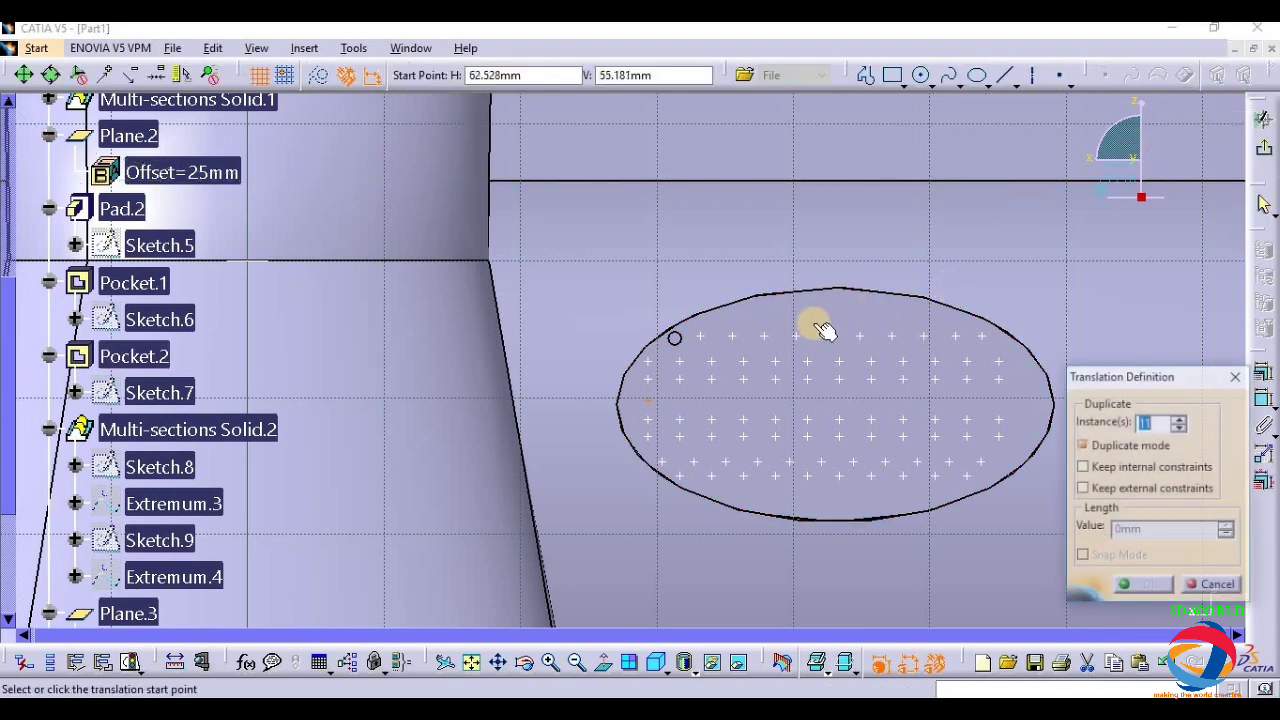
left_click(651, 403)
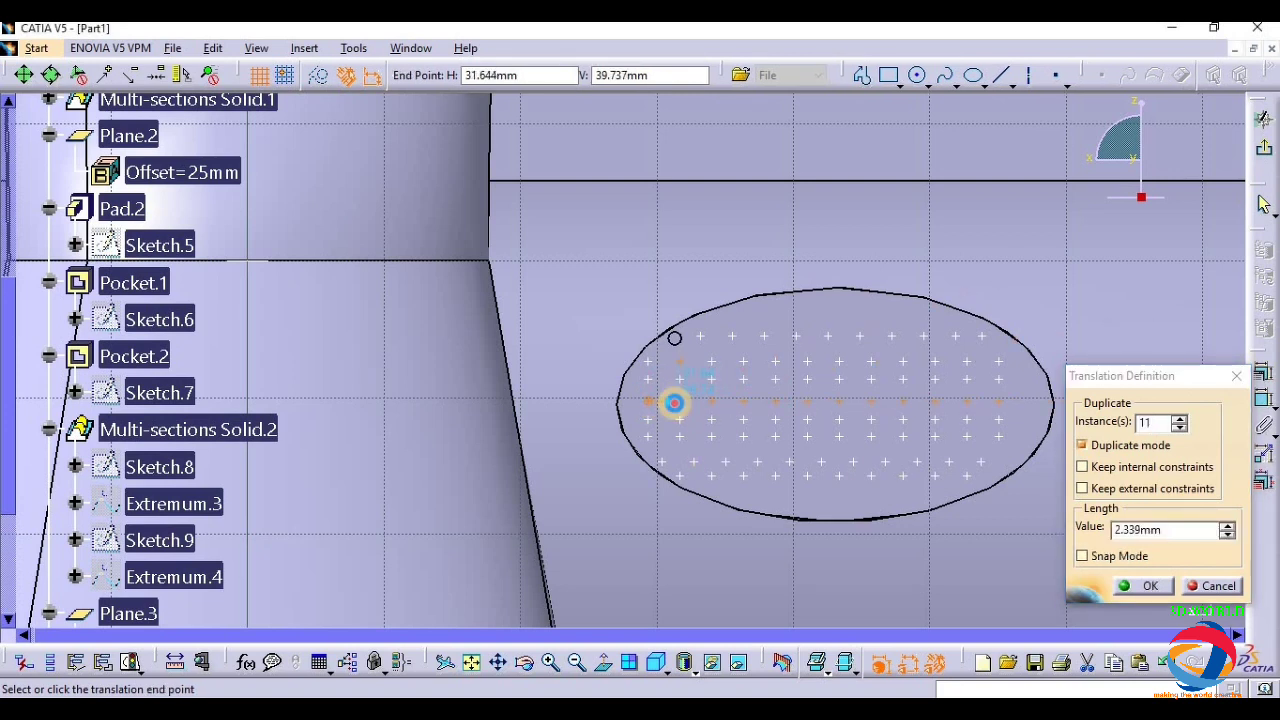
left_click(674, 402)
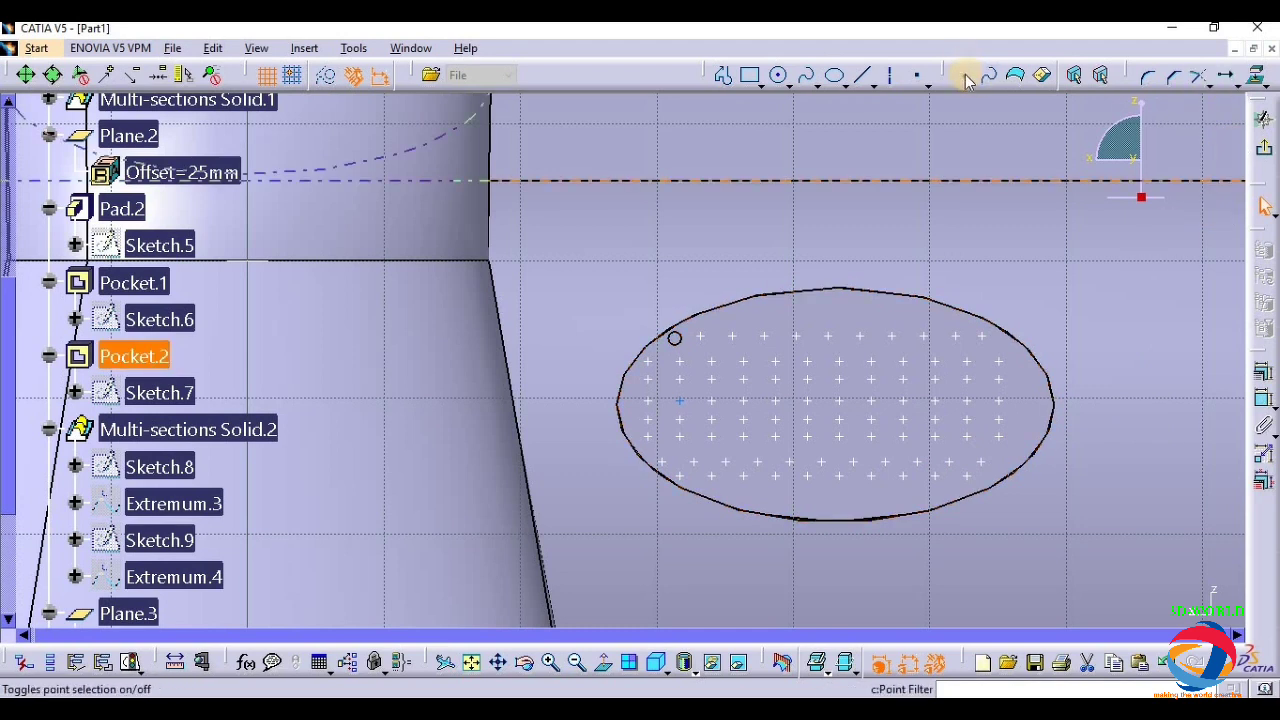
- Add one point at the open right-hand end of the second, third and fourth grid rows from the top
left_click(1010, 360)
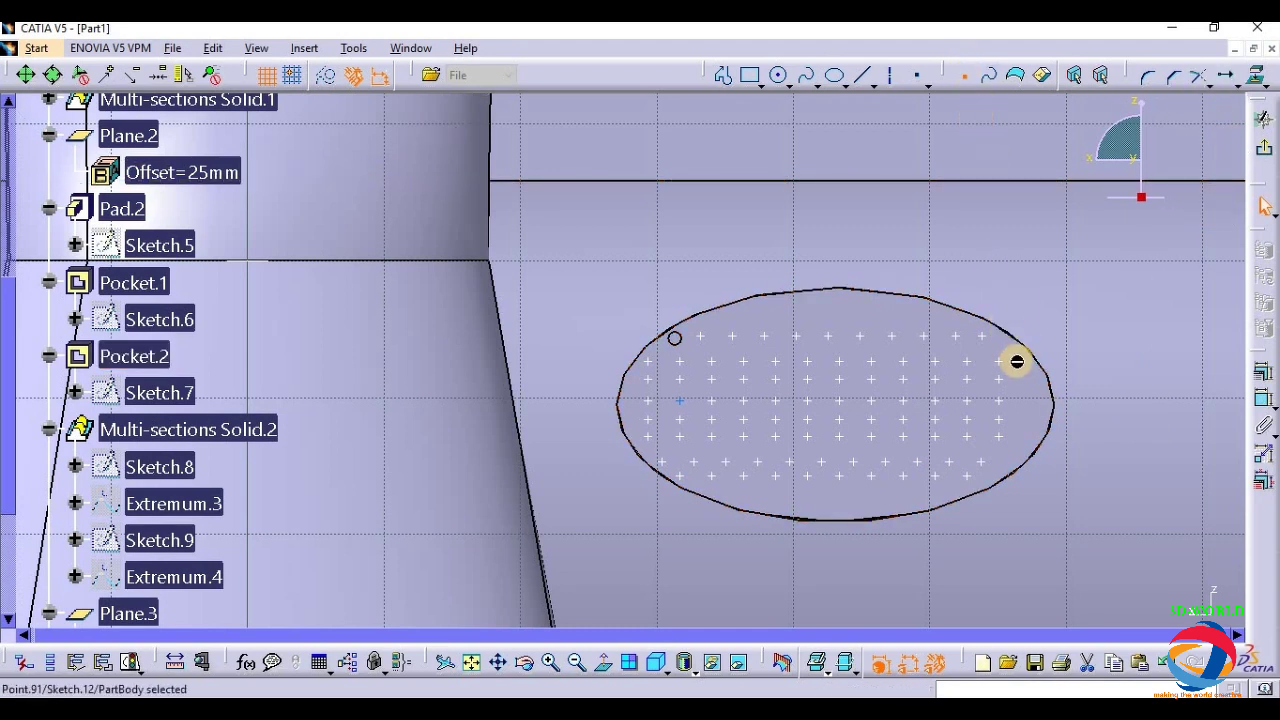
left_click(920, 80)
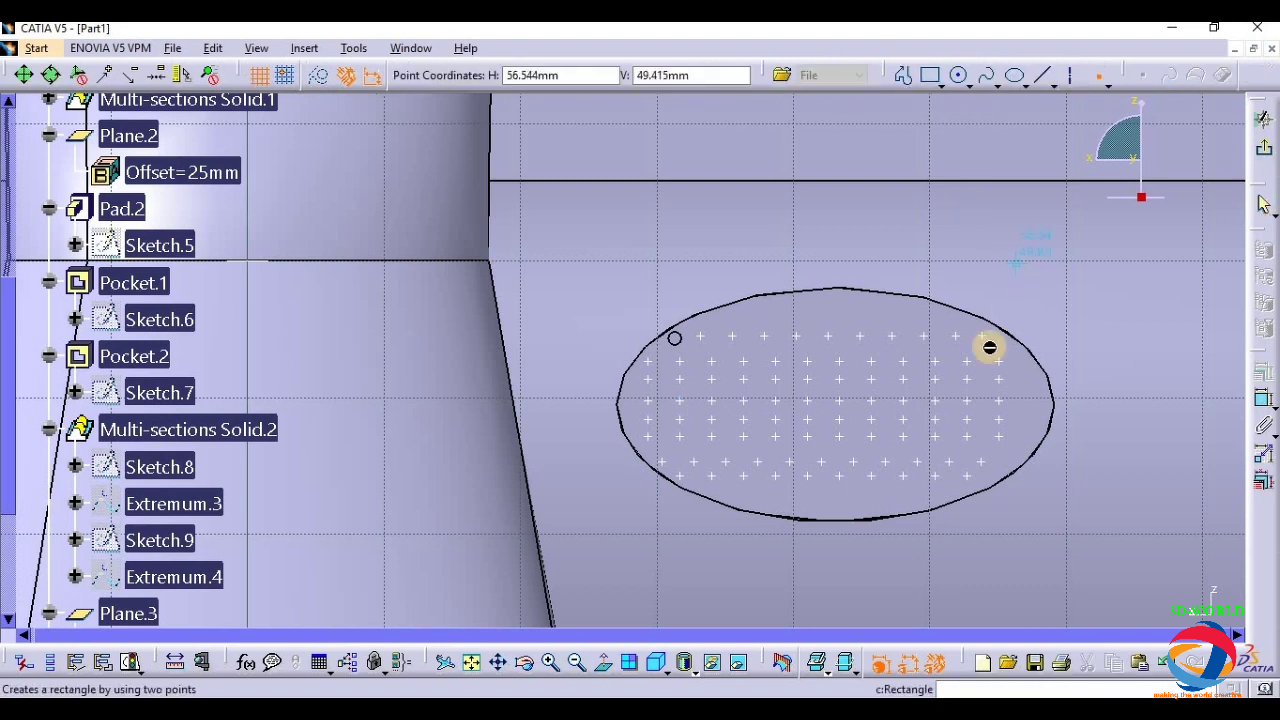
left_click(1018, 361)
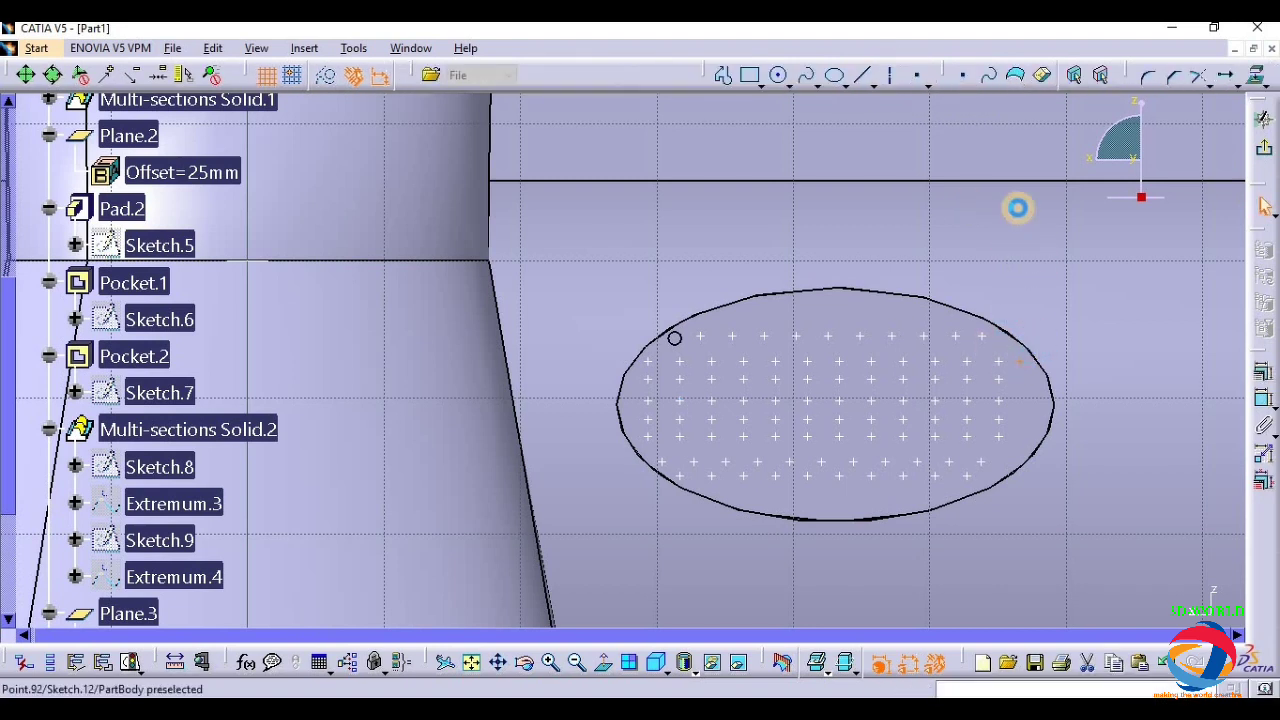
left_click(917, 80)
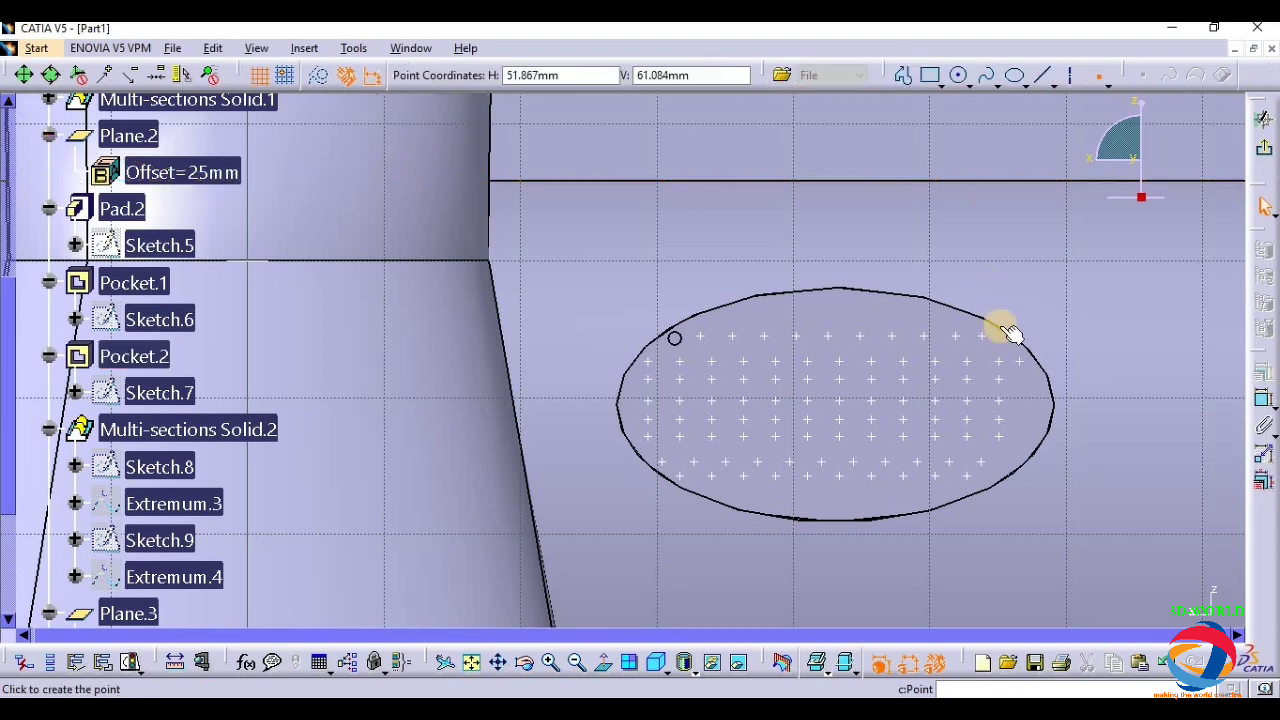
left_click(1020, 380)
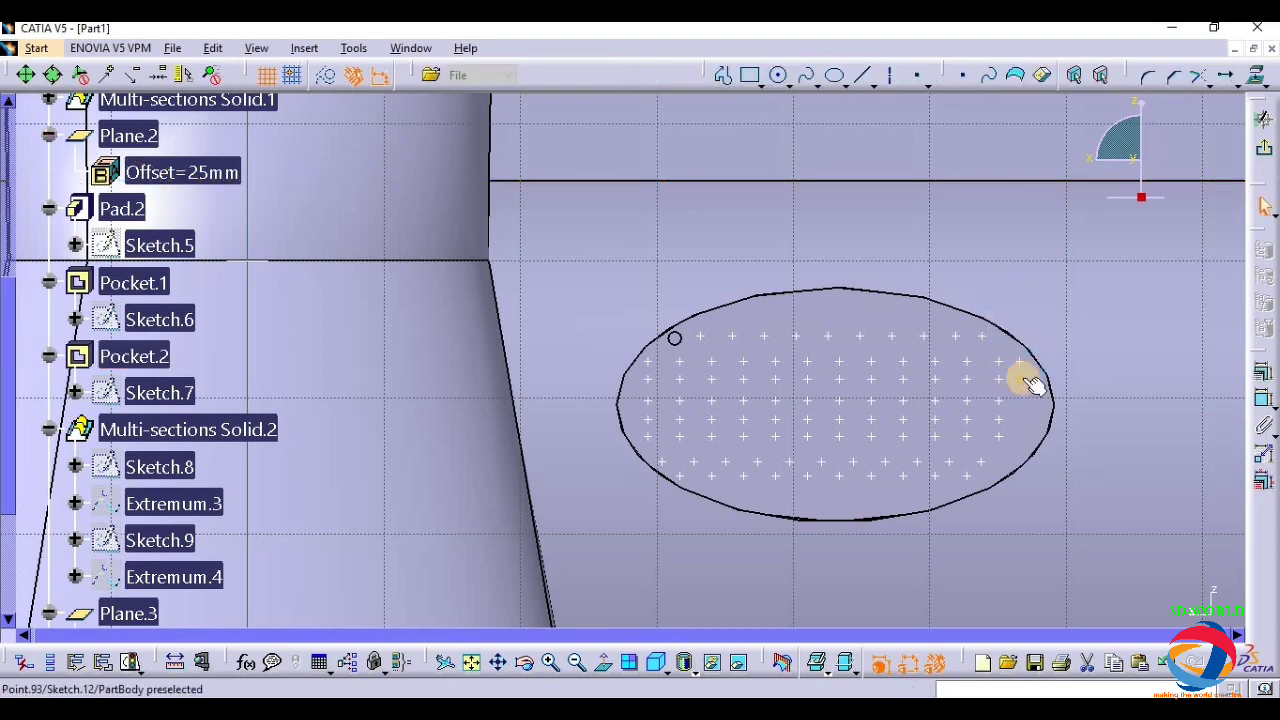
left_click(918, 77)
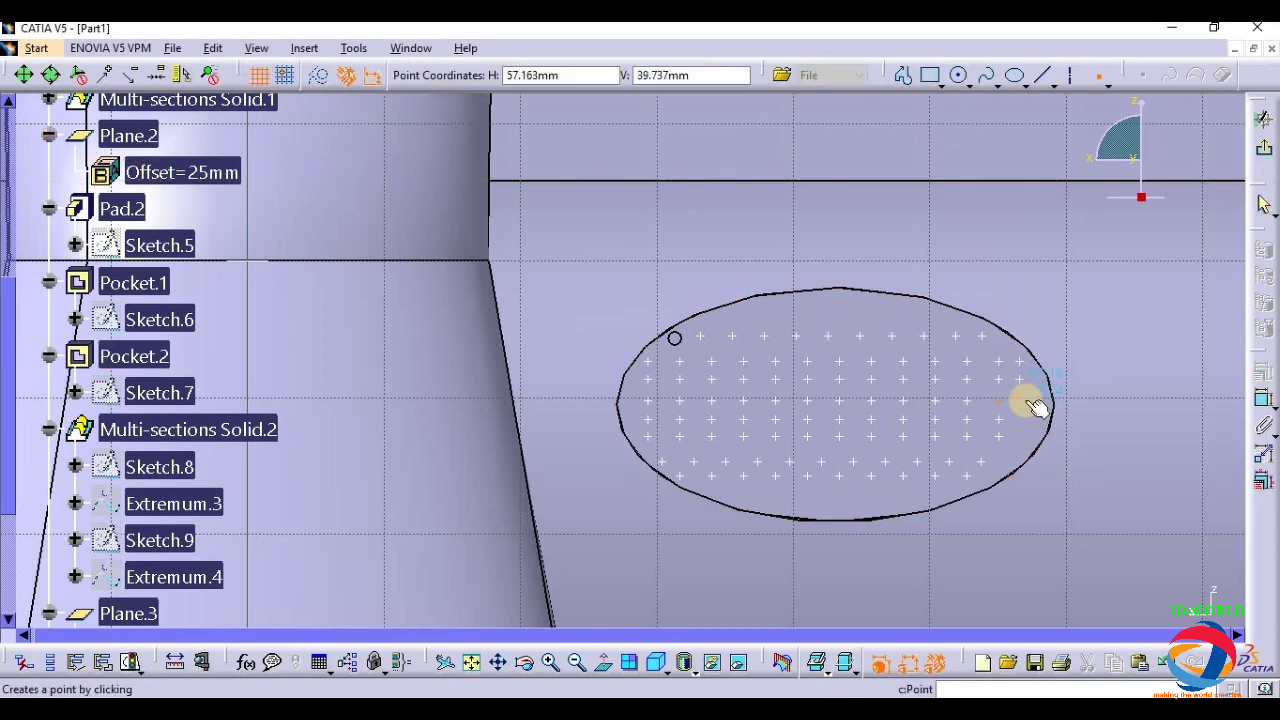
left_click(1018, 400)
- Add one point at the right-hand end of the fifth and sixth grid rows and two at the end of the seventh
left_click(918, 78)
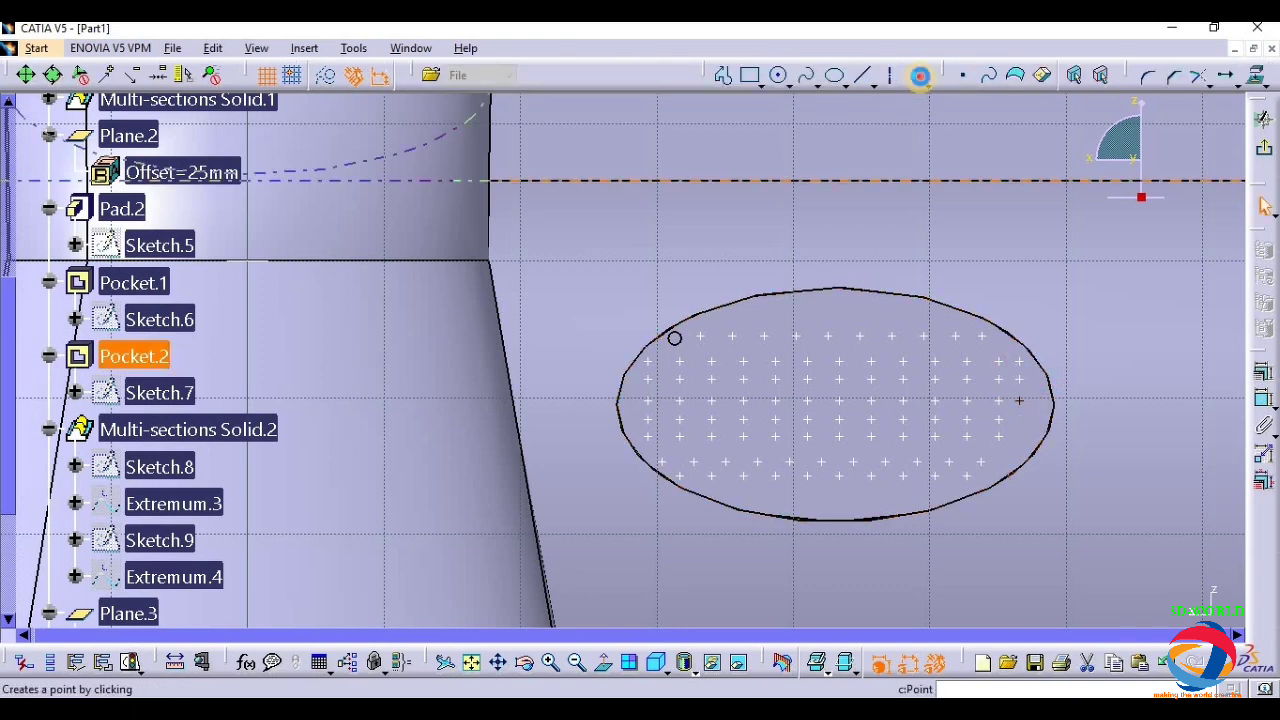
left_click(1020, 418)
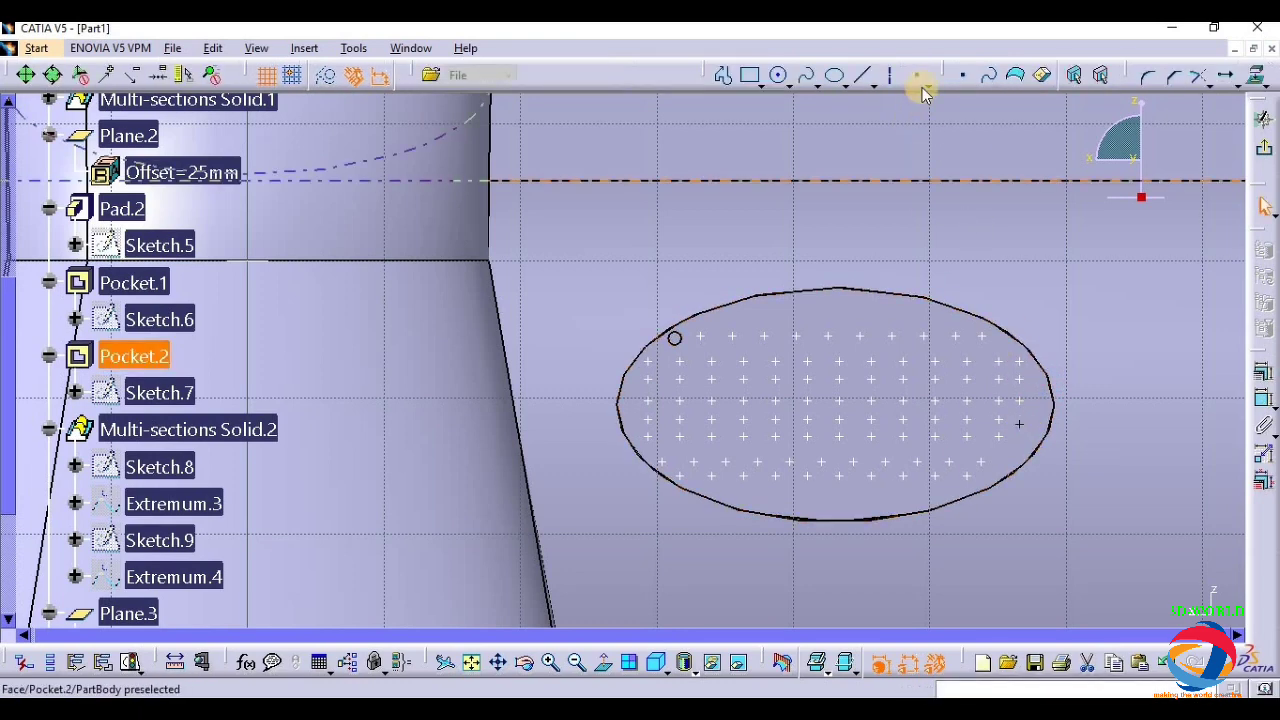
left_click(918, 78)
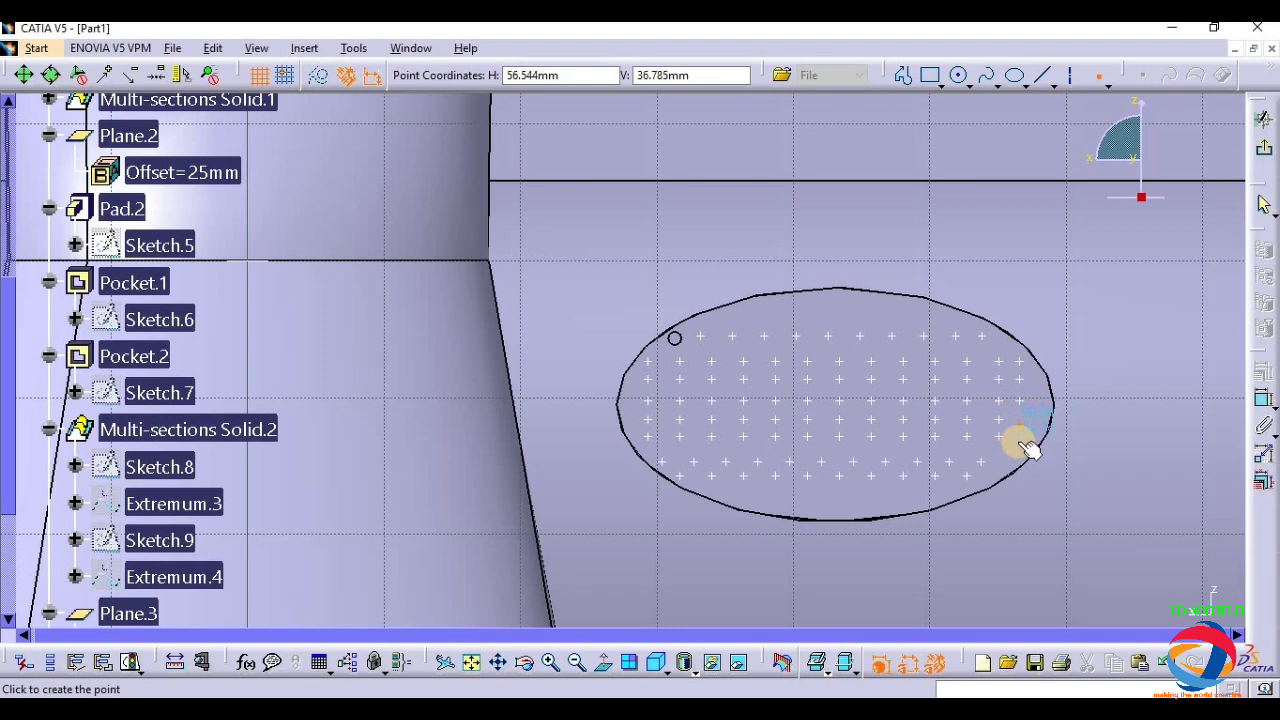
left_click(1015, 435)
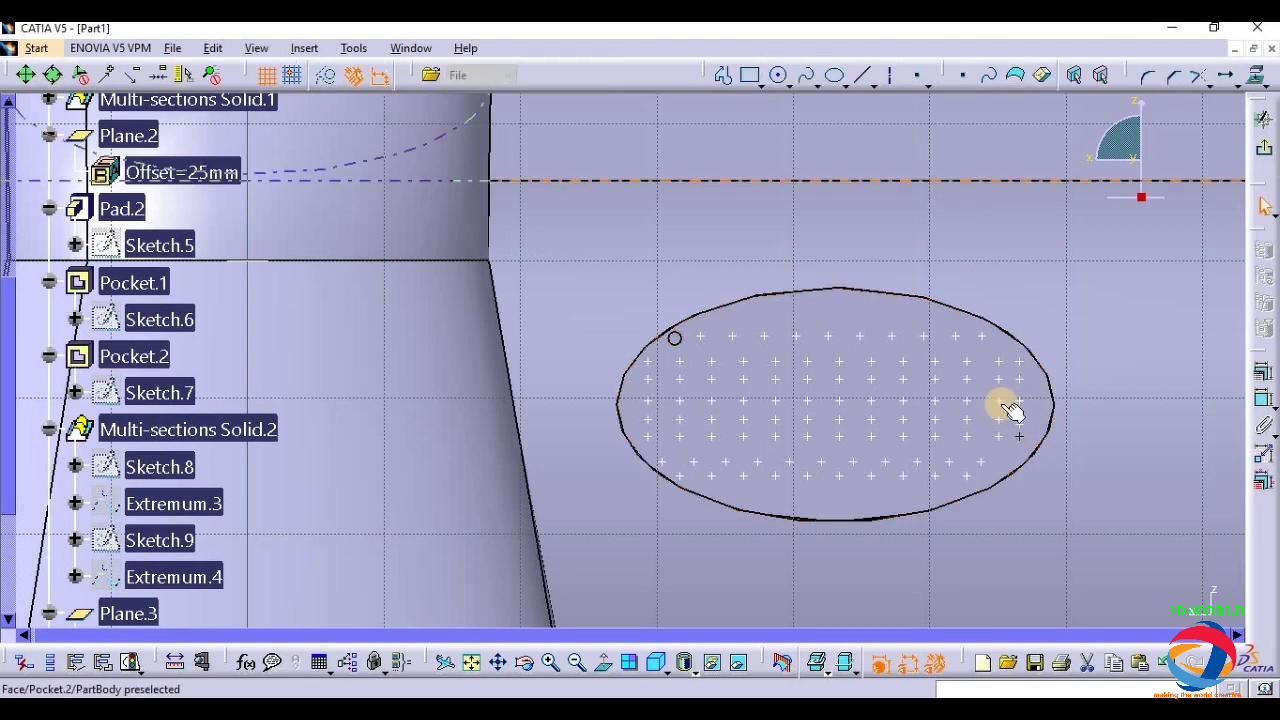
left_click(917, 76)
left_click(1000, 462)
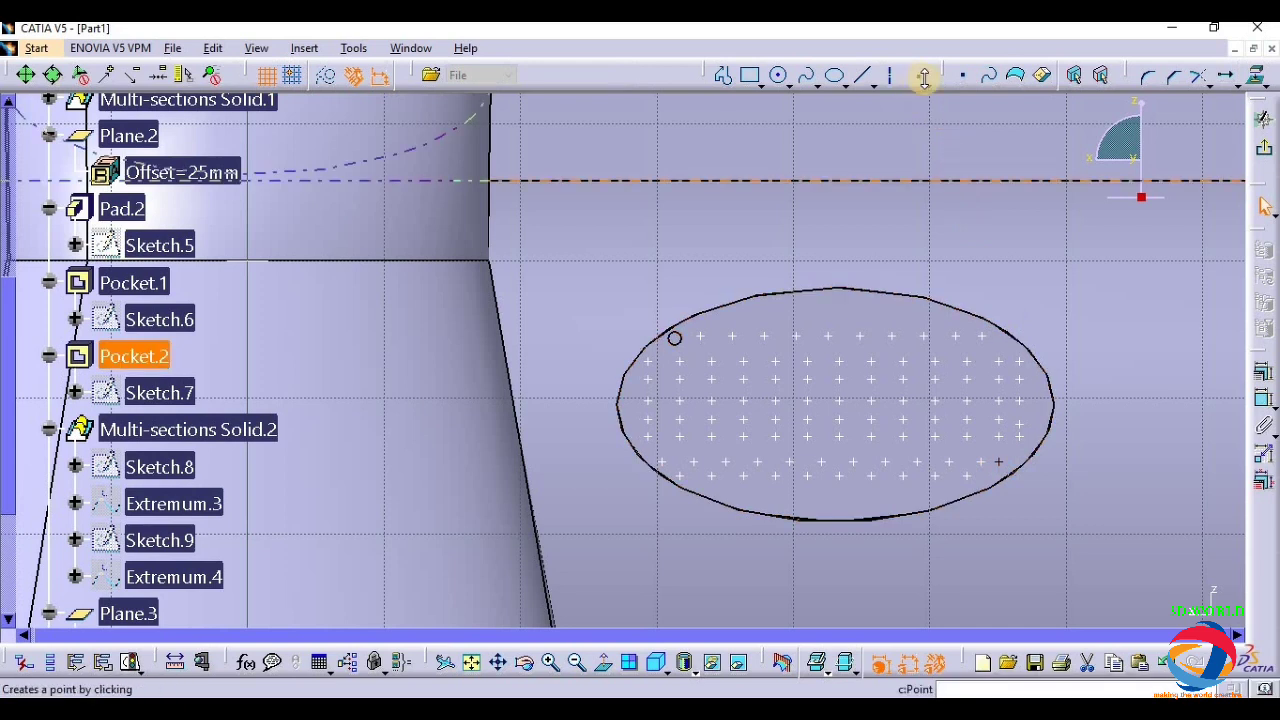
left_click(922, 82)
left_click(922, 82)
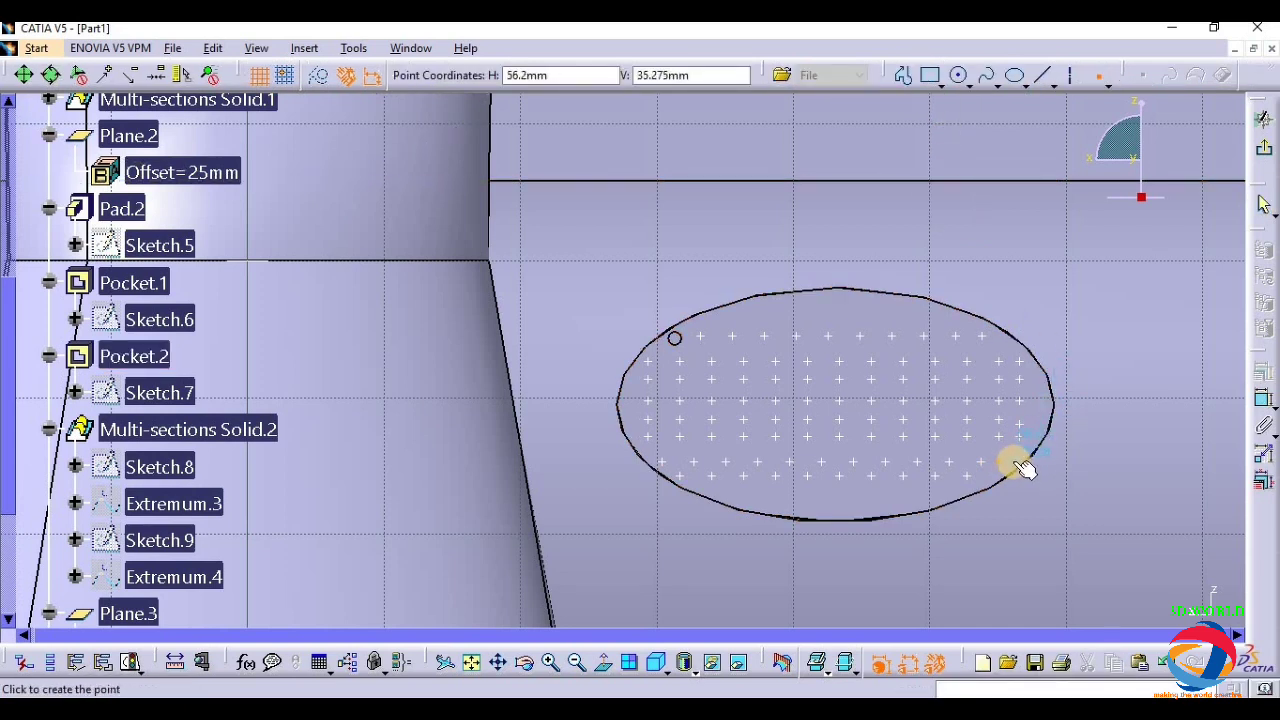
left_click(1014, 462)
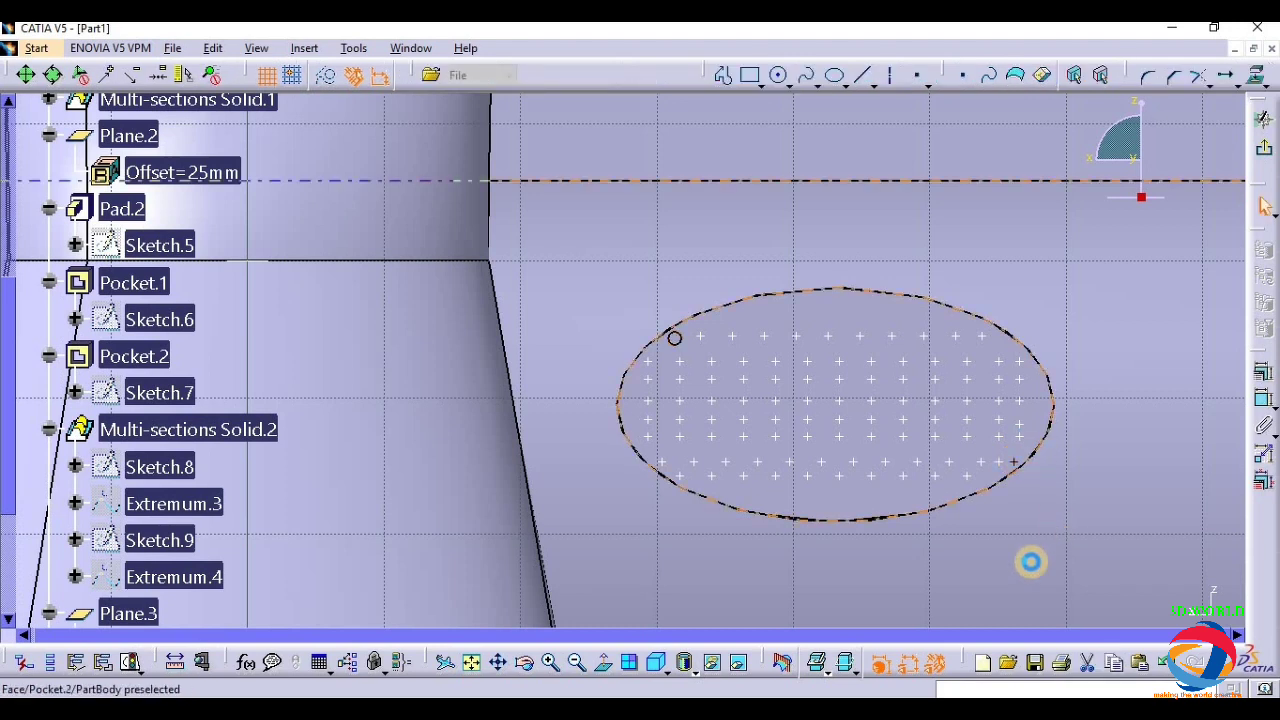
- Place a point below the lowest grid row and translate it with 6 duplicates about 2.8 mm apart horizontally
left_click(917, 76)
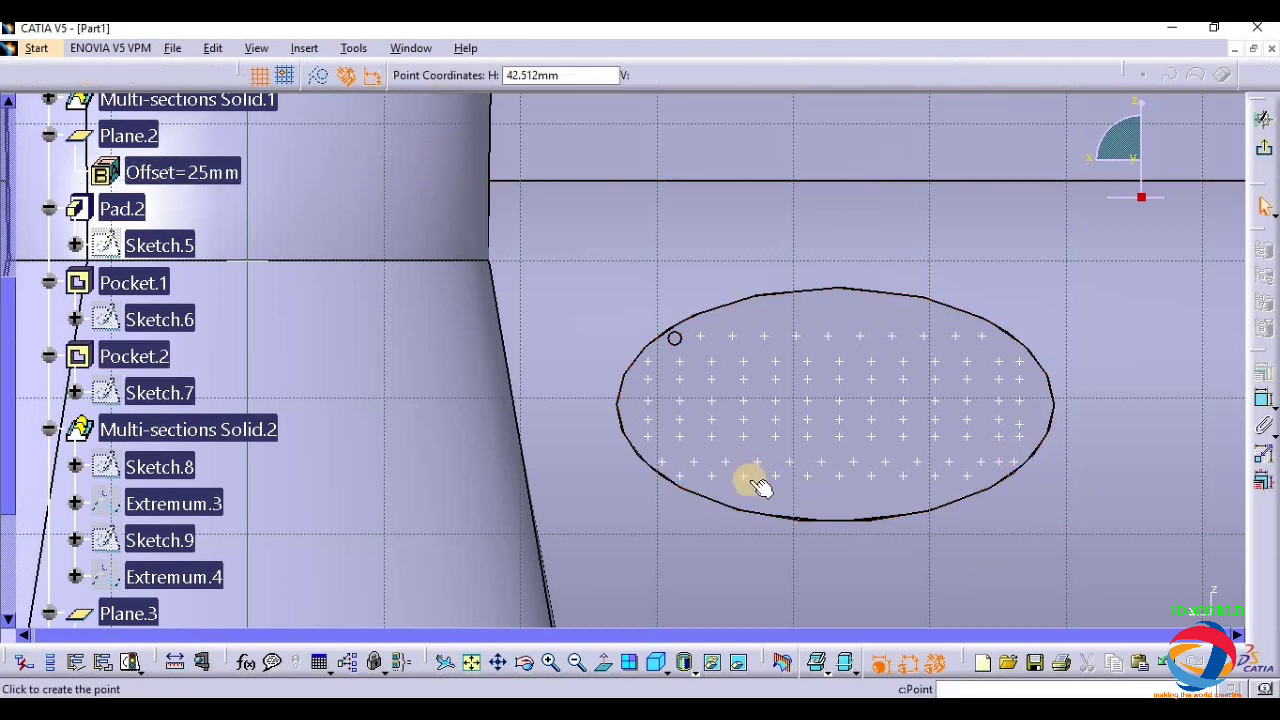
left_click(723, 495)
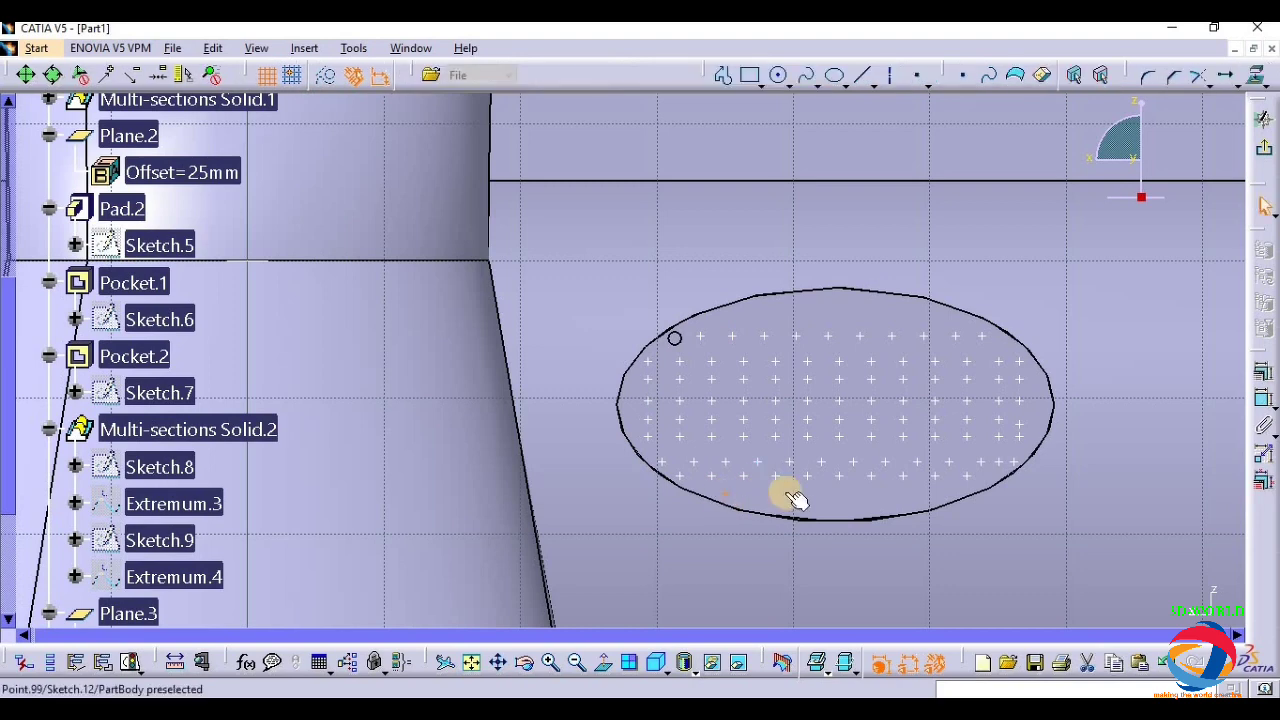
left_click(1228, 75)
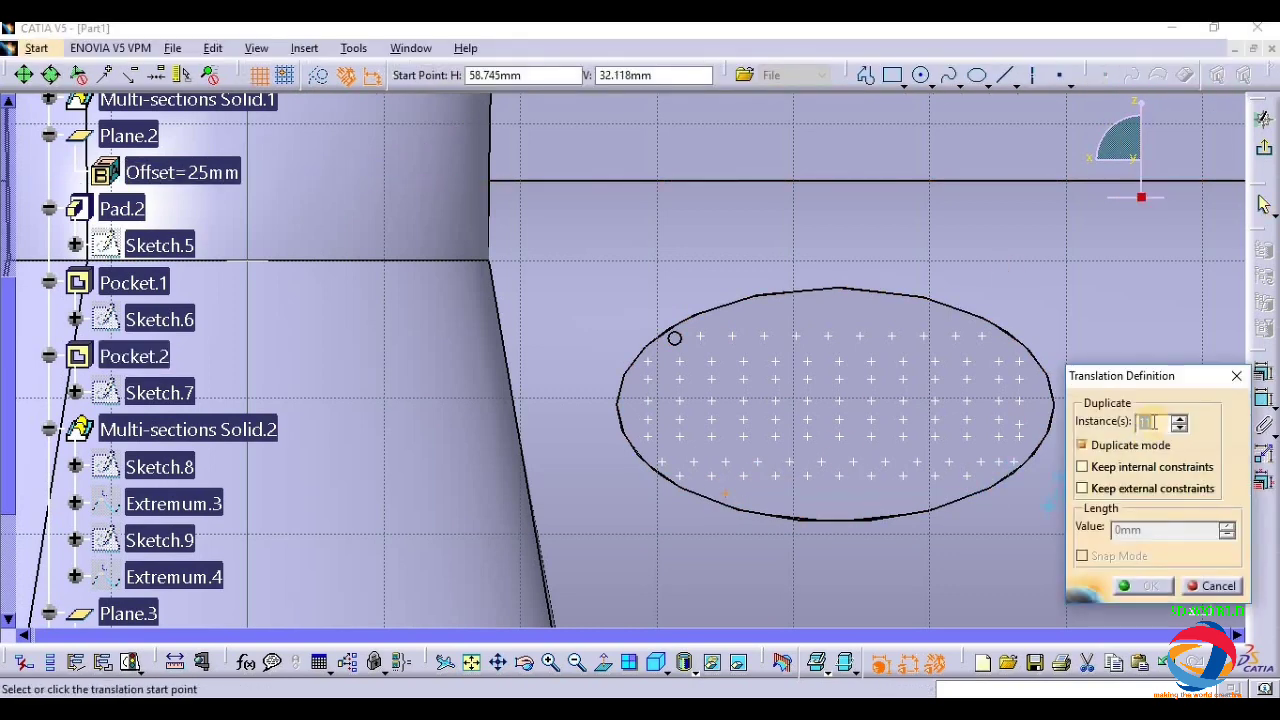
type("6")
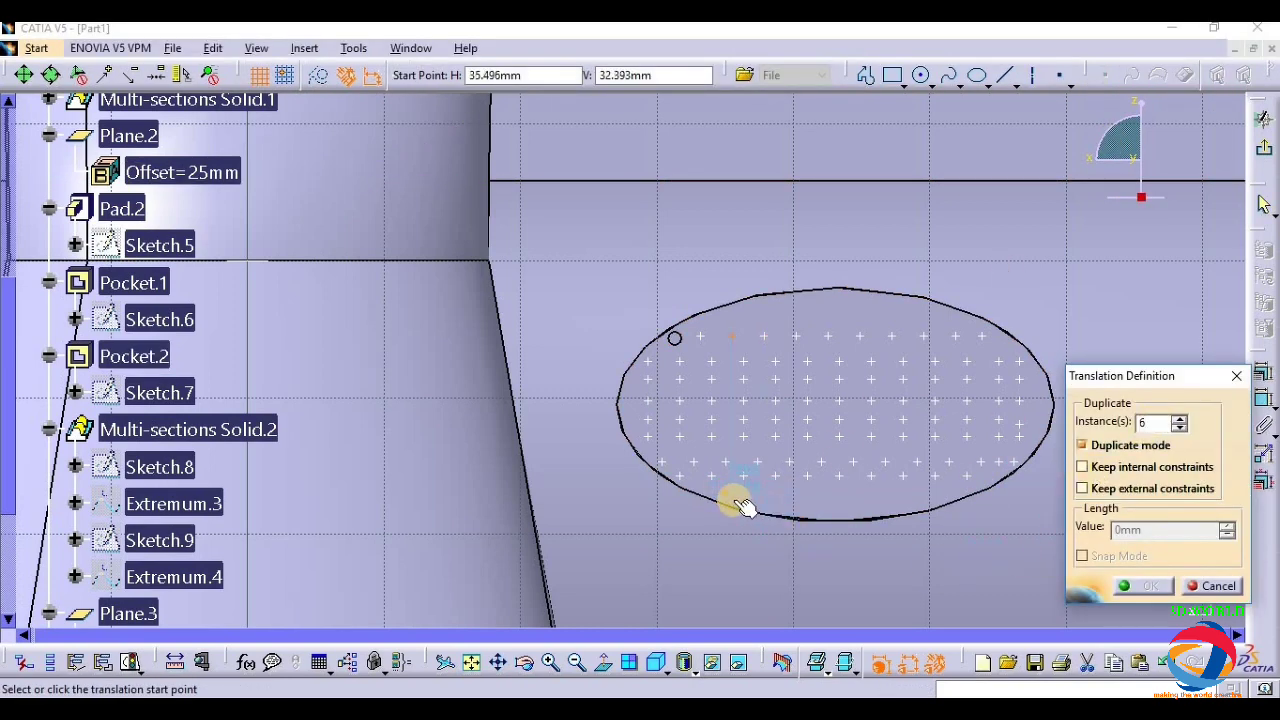
left_click(729, 492)
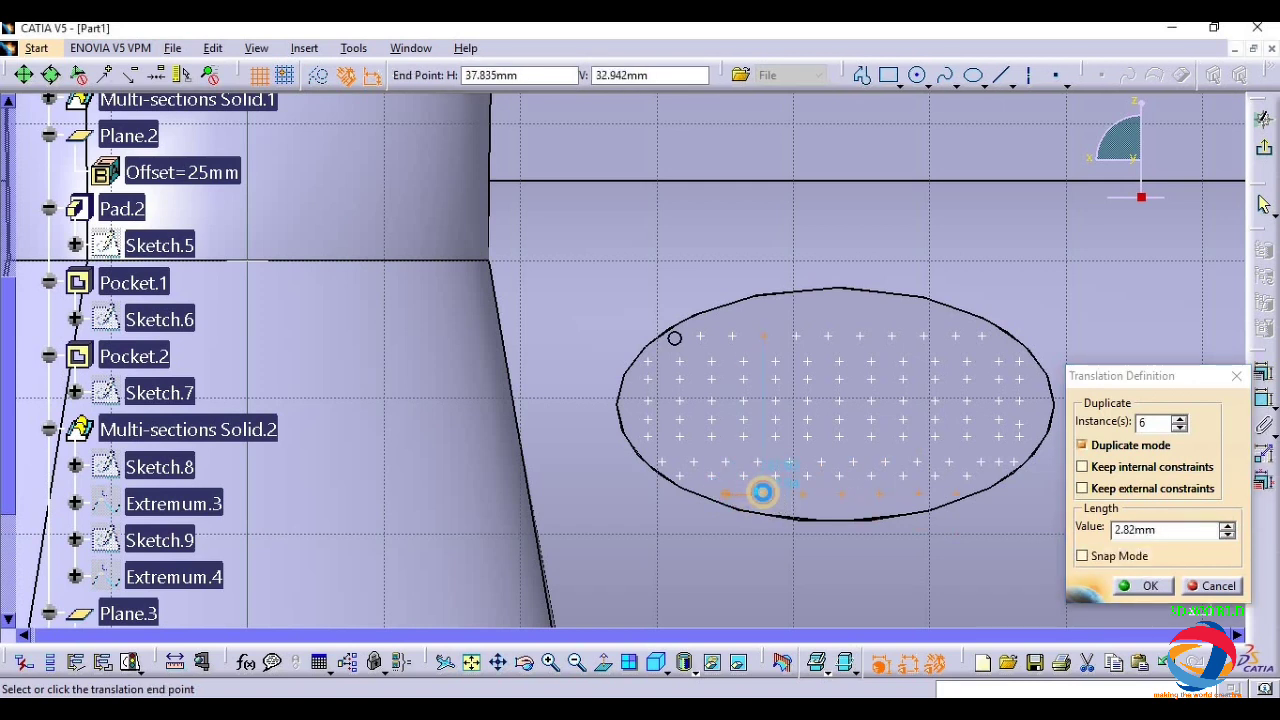
left_click(762, 492)
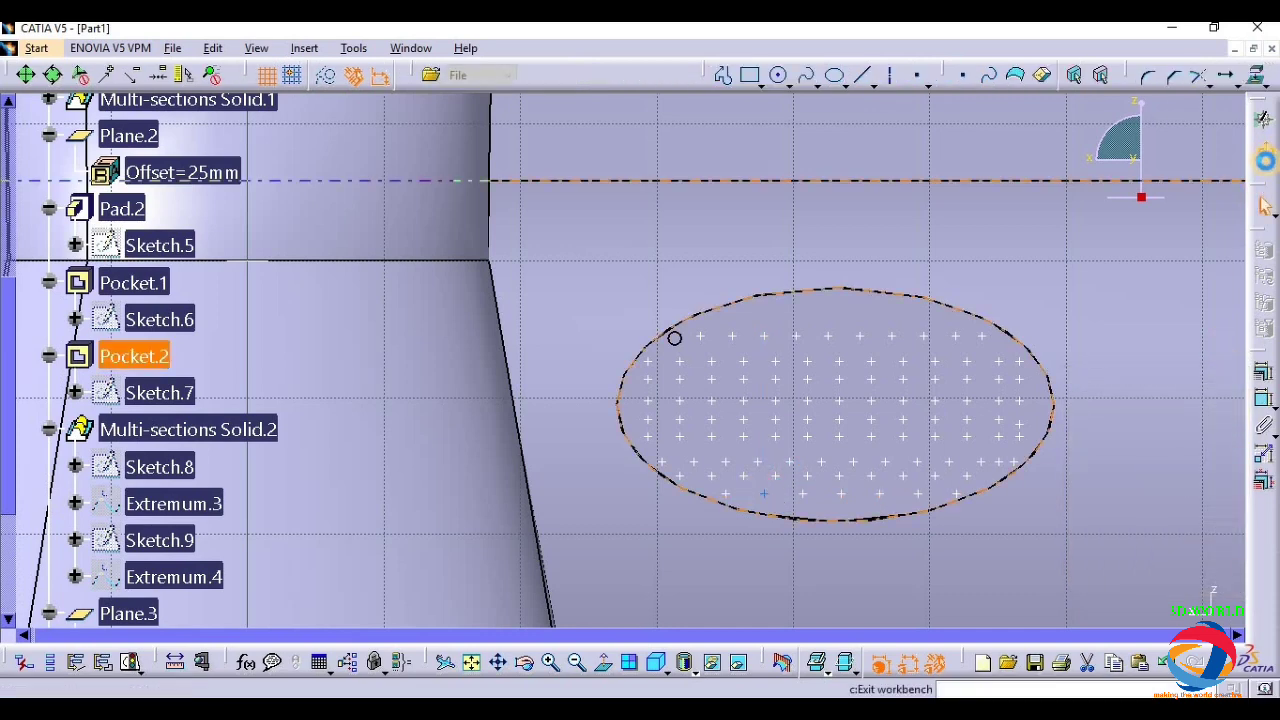
- Exit the sketch and repeat the small pin pad at all sketched grid points with a User Pattern
left_click(1264, 152)
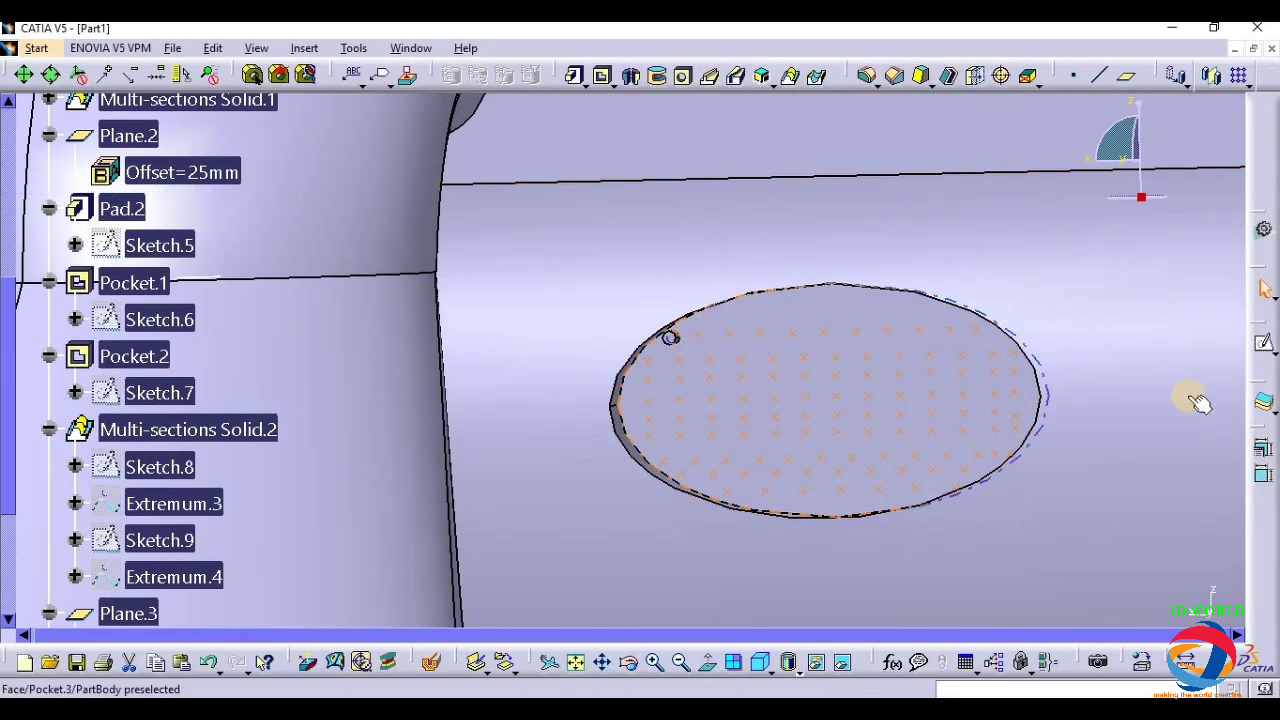
left_click(895, 344)
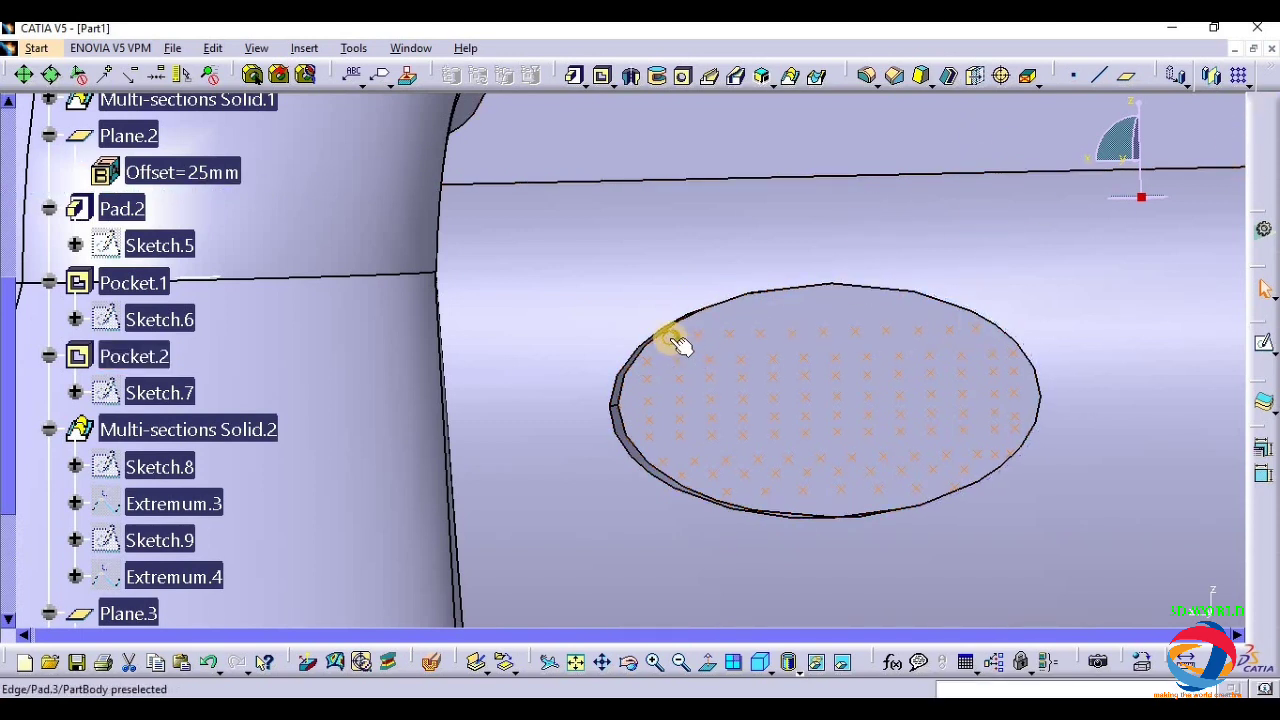
left_click(670, 340)
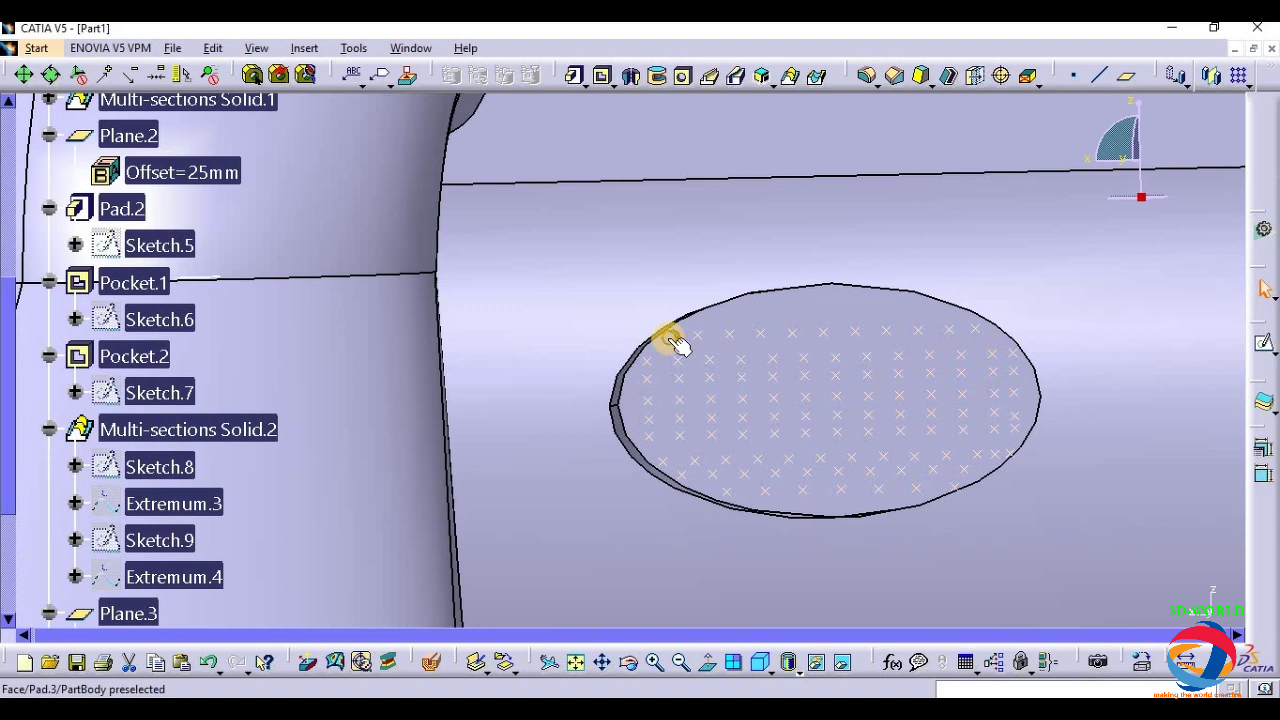
left_click(815, 328)
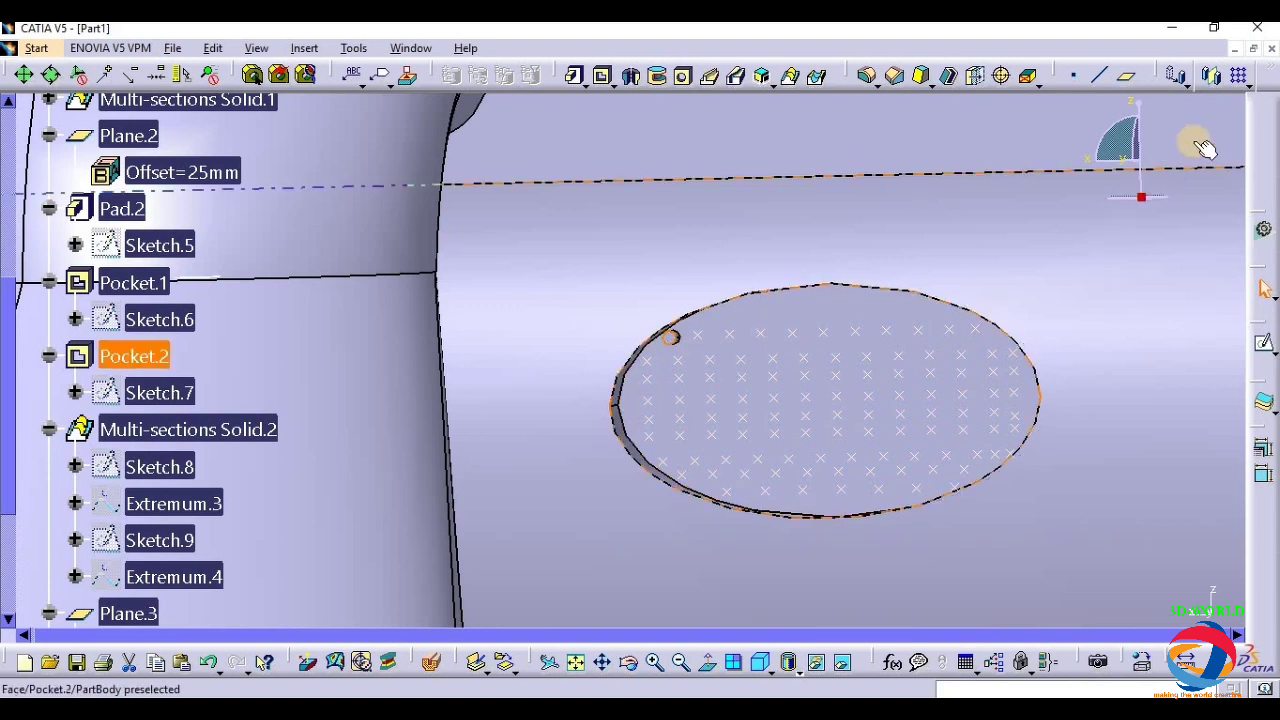
left_click(1255, 90)
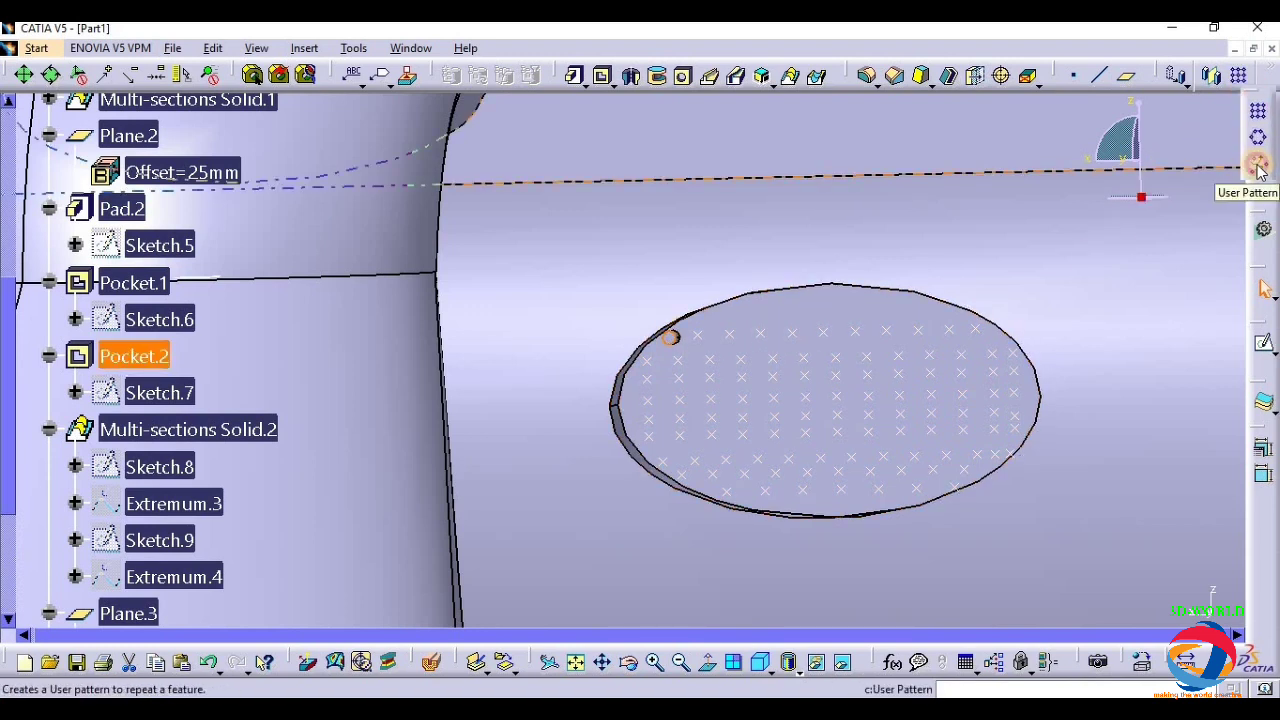
left_click(1256, 164)
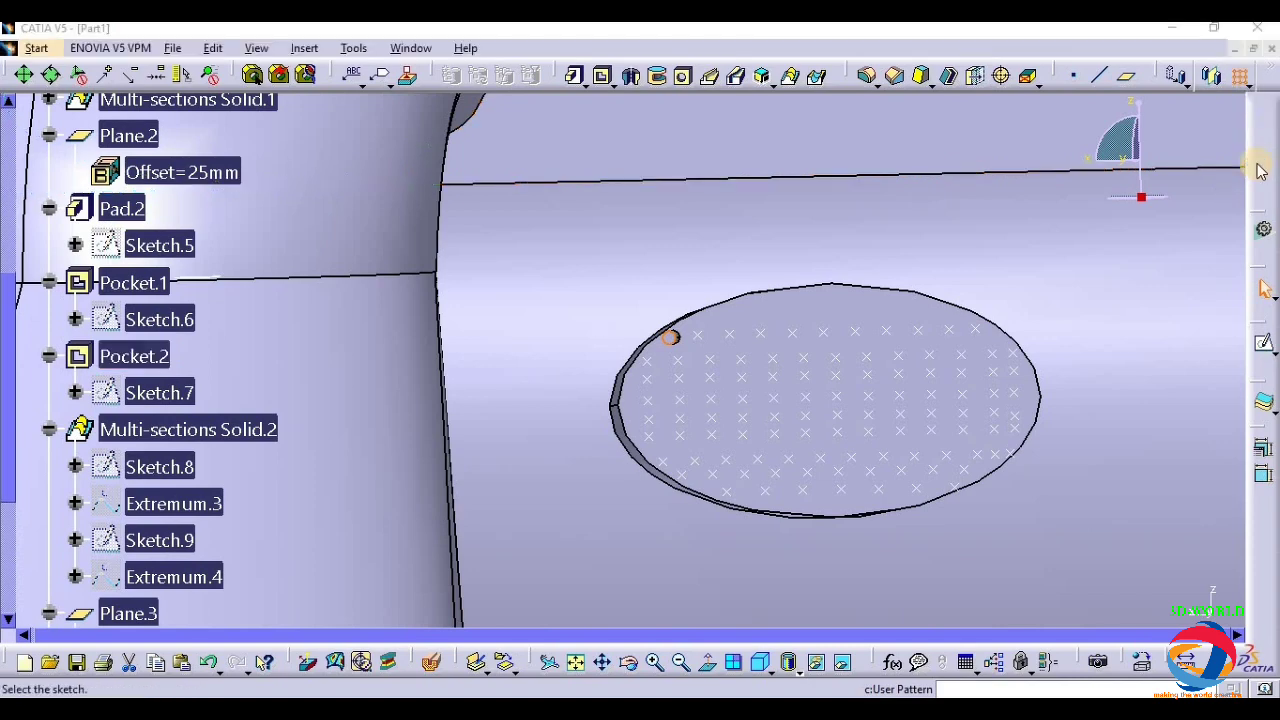
left_click(868, 415)
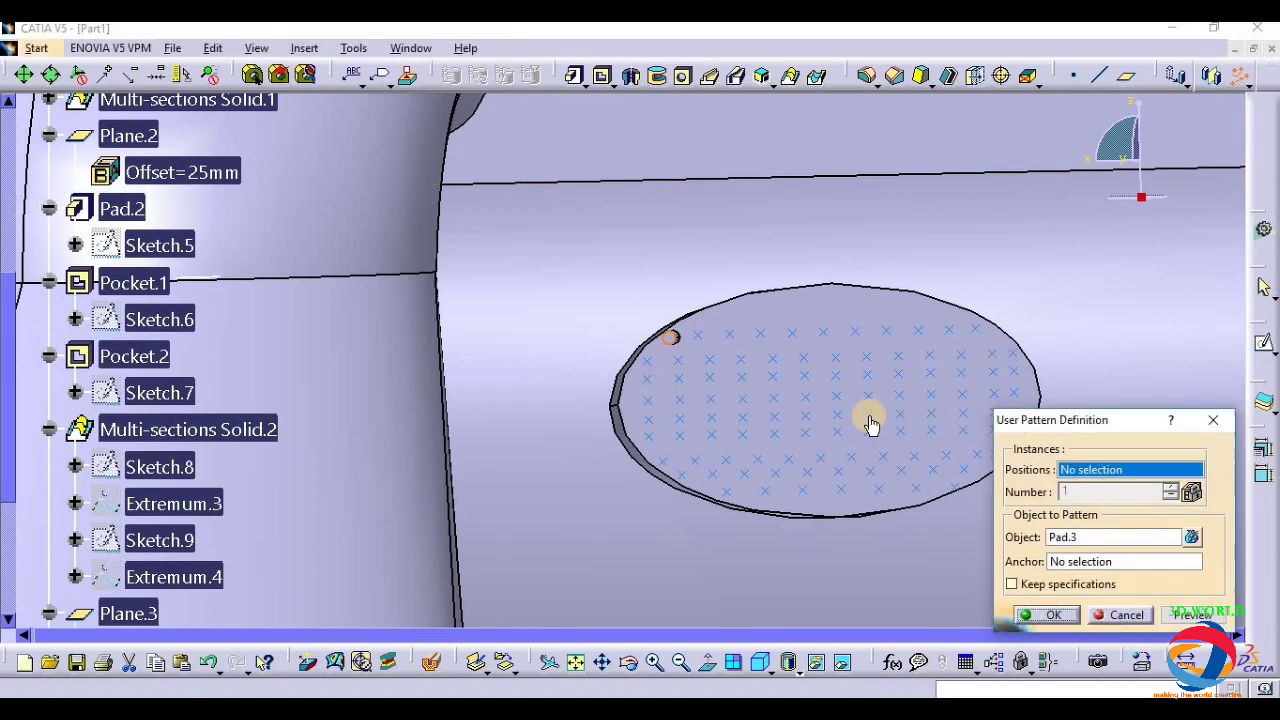
left_click(1195, 614)
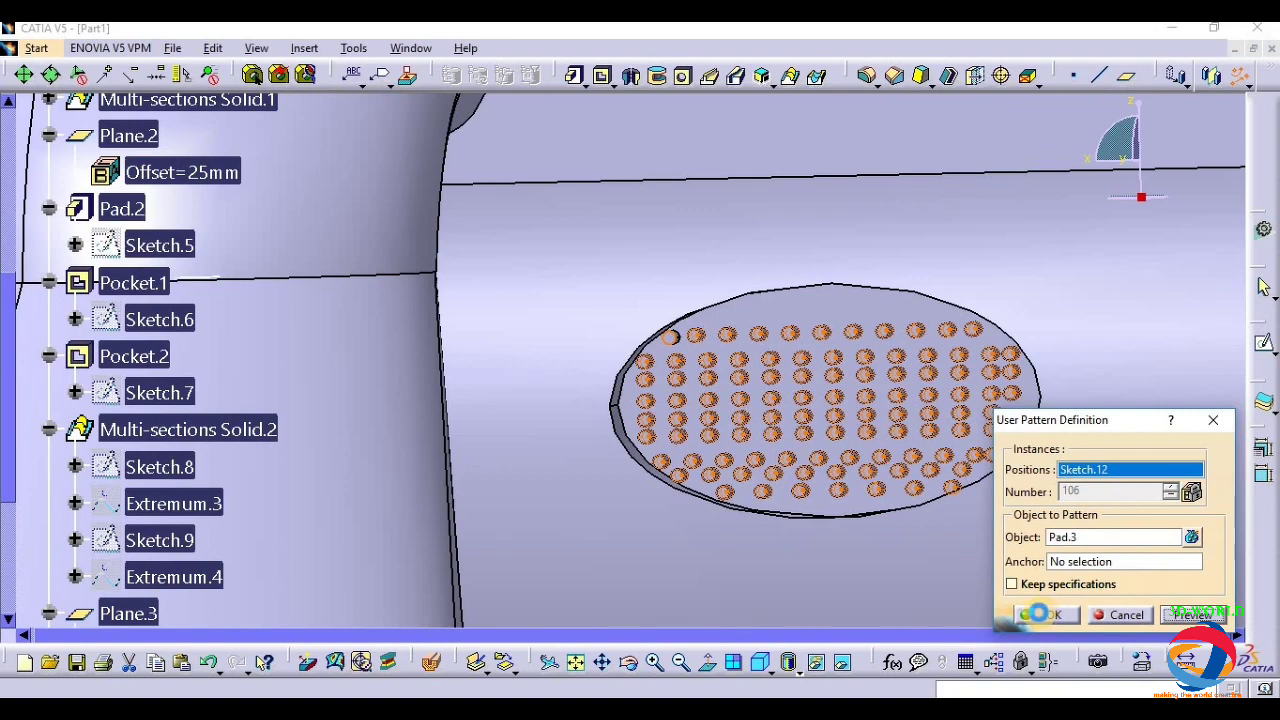
left_click(1040, 614)
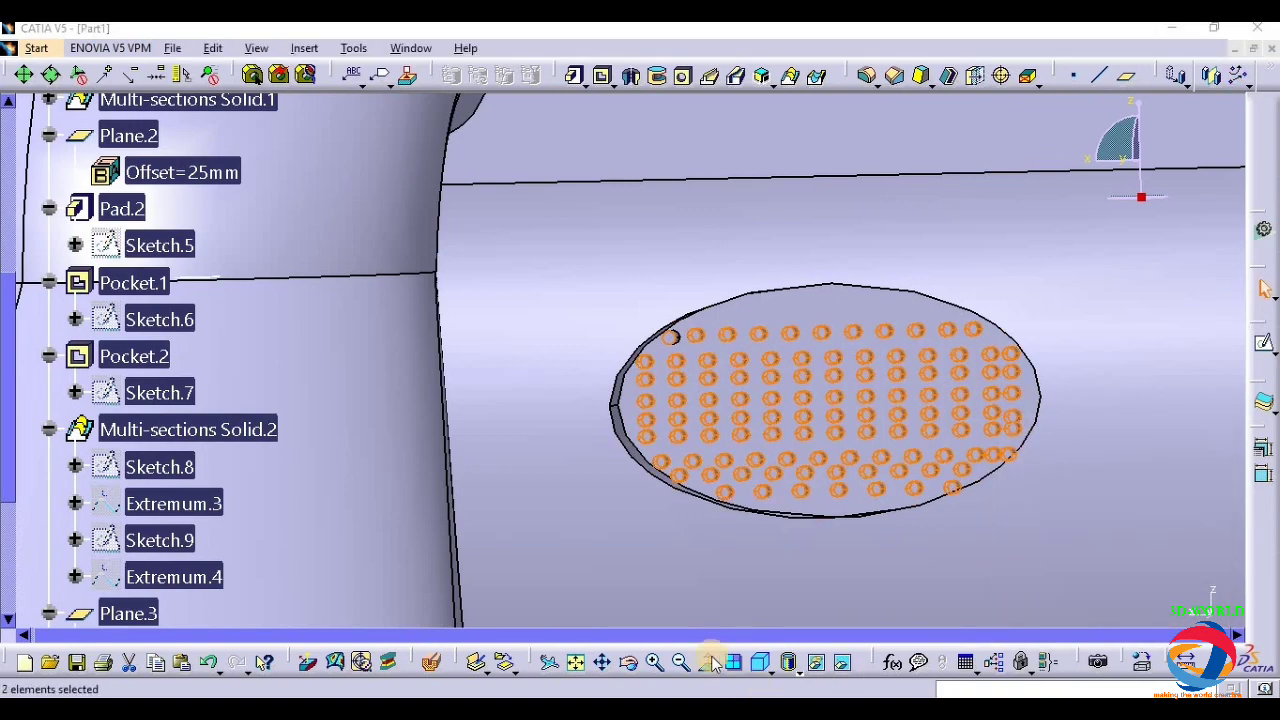
- Start a sketch on the side face of the monitor screen, beside the pin-filled pocket
middle_click_drag(880, 465, 1000, 600)
left_click(628, 662)
left_click_drag(683, 474, 751, 405)
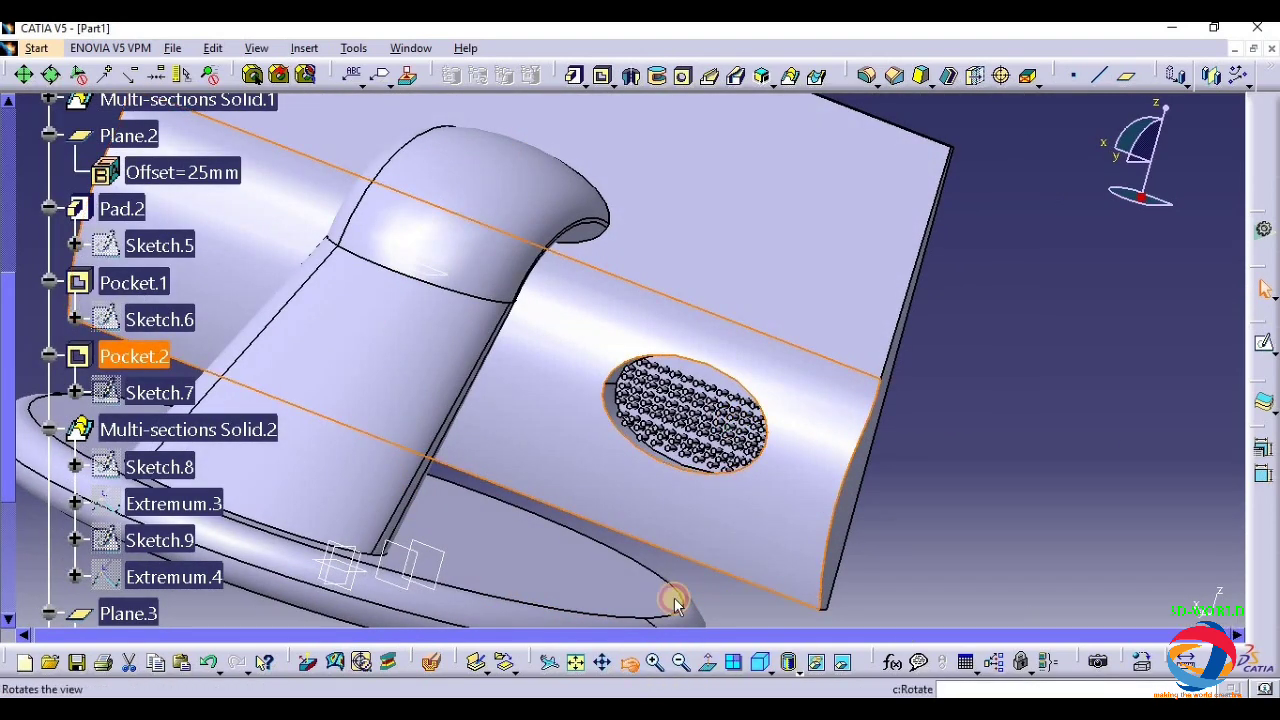
left_click_drag(669, 597, 889, 426)
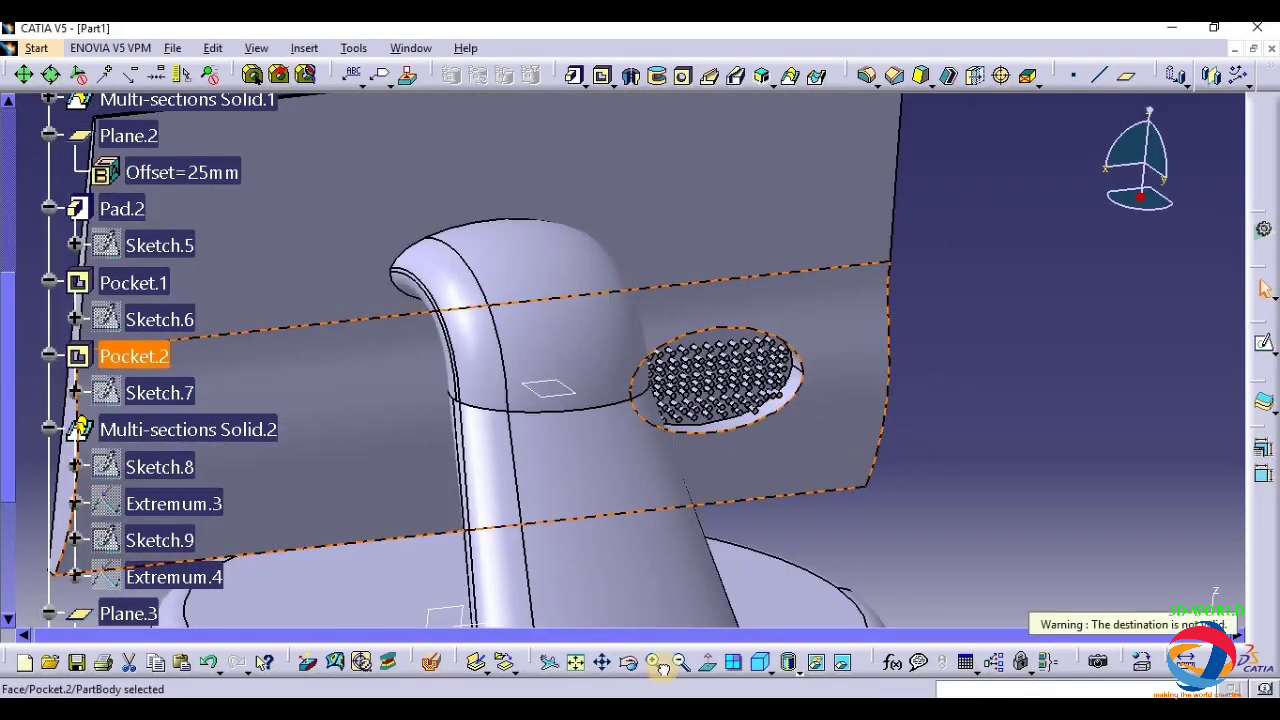
left_click(628, 662)
left_click_drag(957, 371, 672, 347)
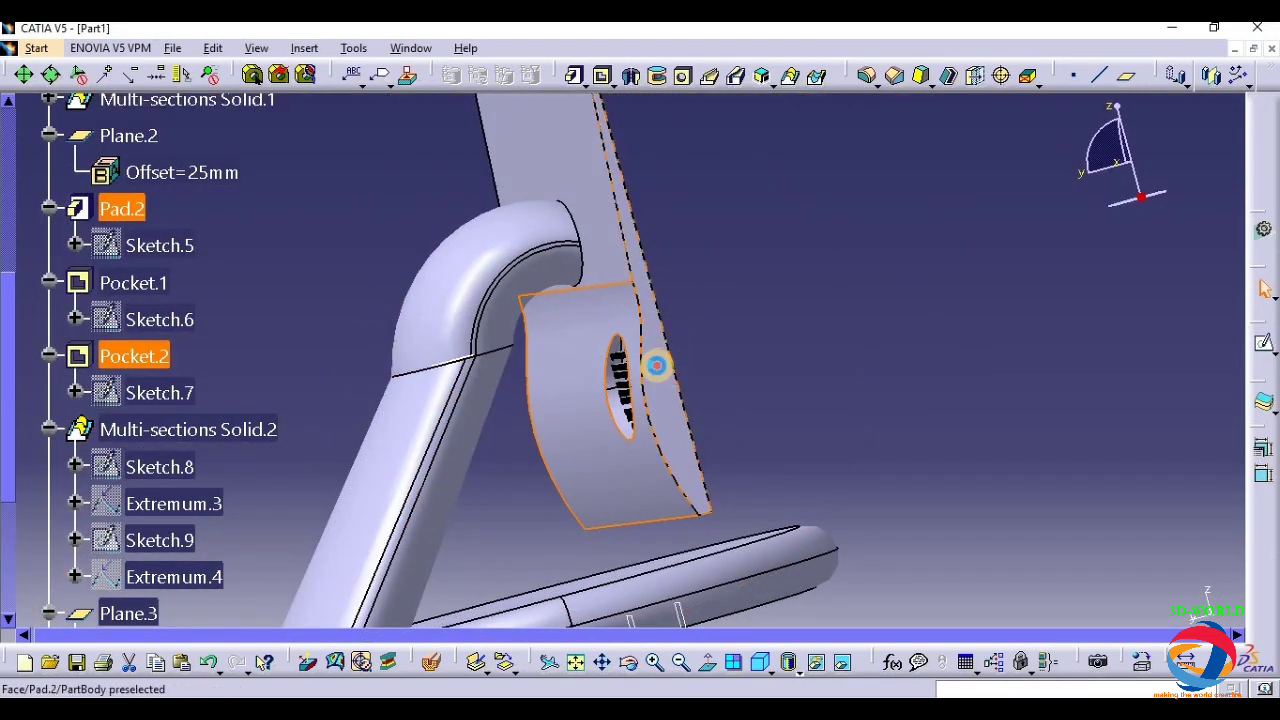
left_click(654, 363)
left_click(1264, 348)
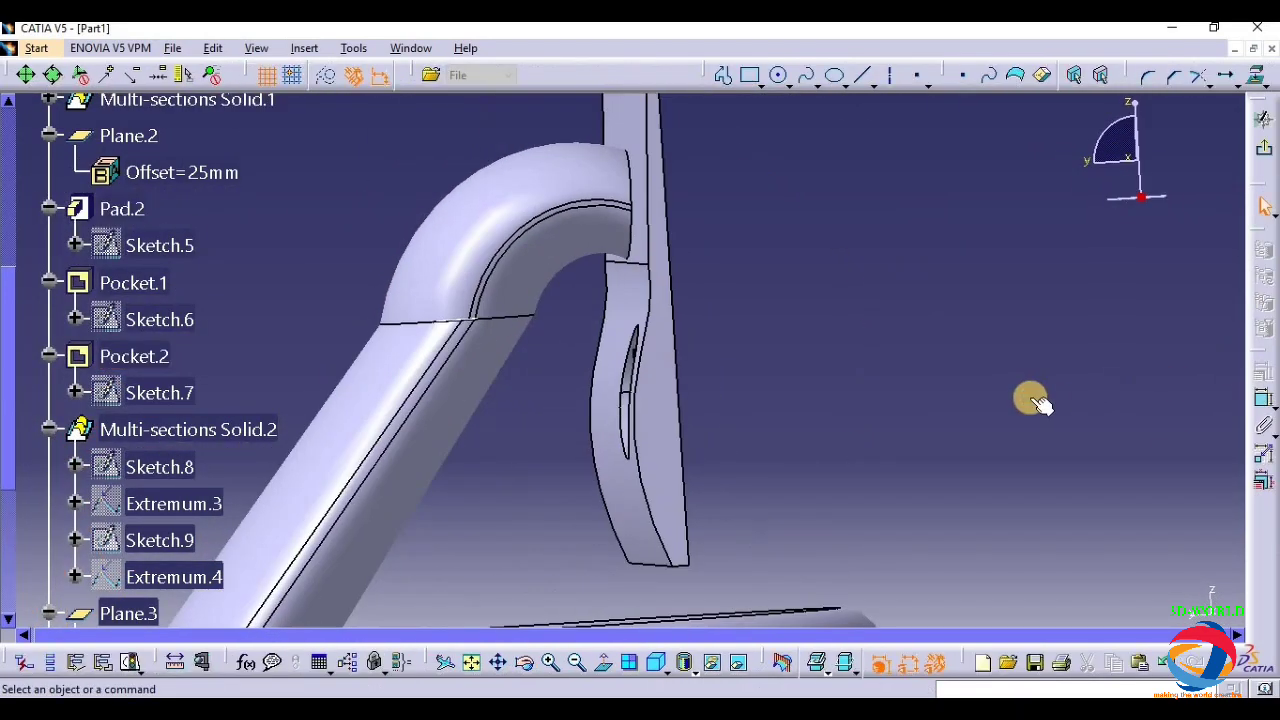
- Draw a small circle on the monitor's side face and translate it downward with 2 duplicates about 7.6 mm apart
left_click(780, 78)
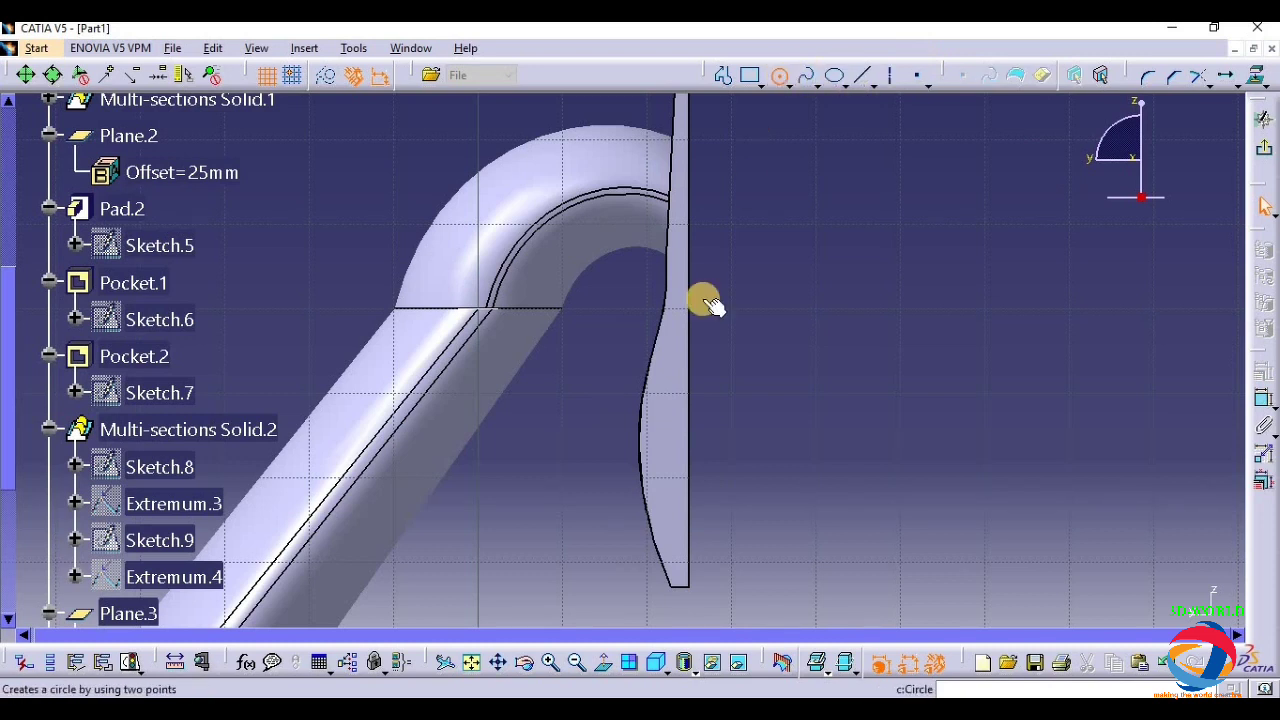
left_click(671, 361)
left_click(678, 369)
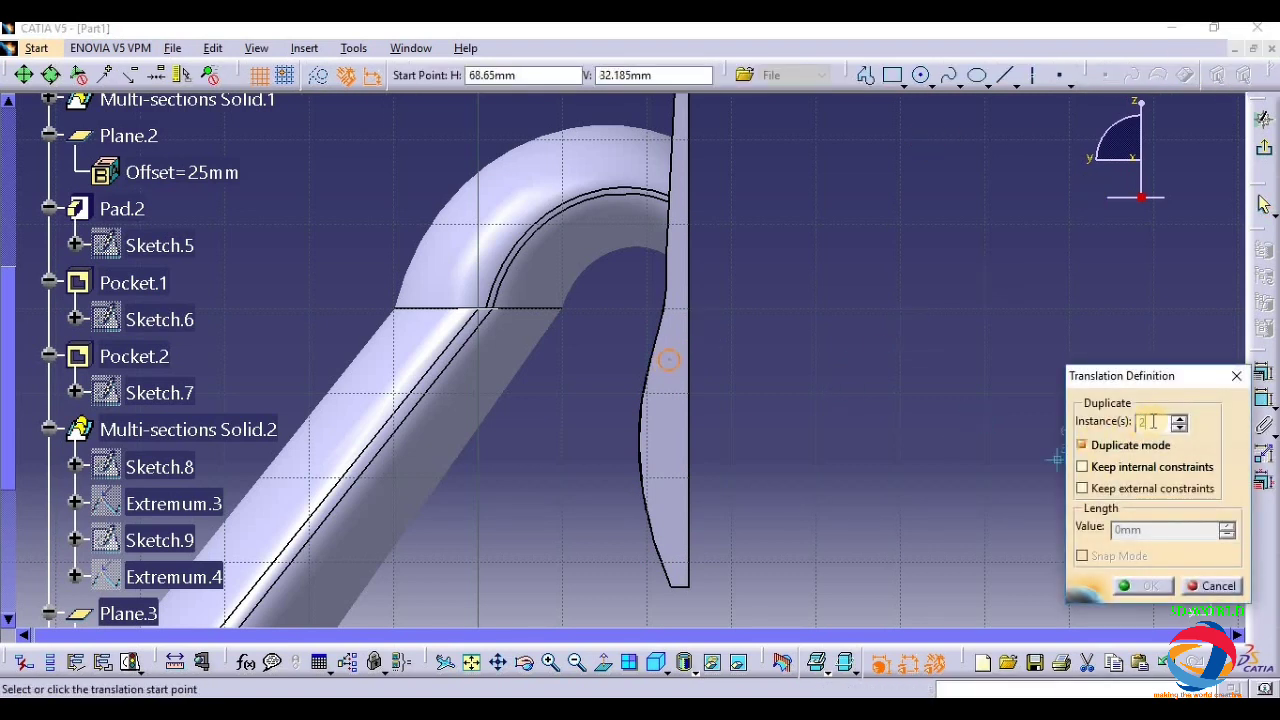
left_click(669, 359)
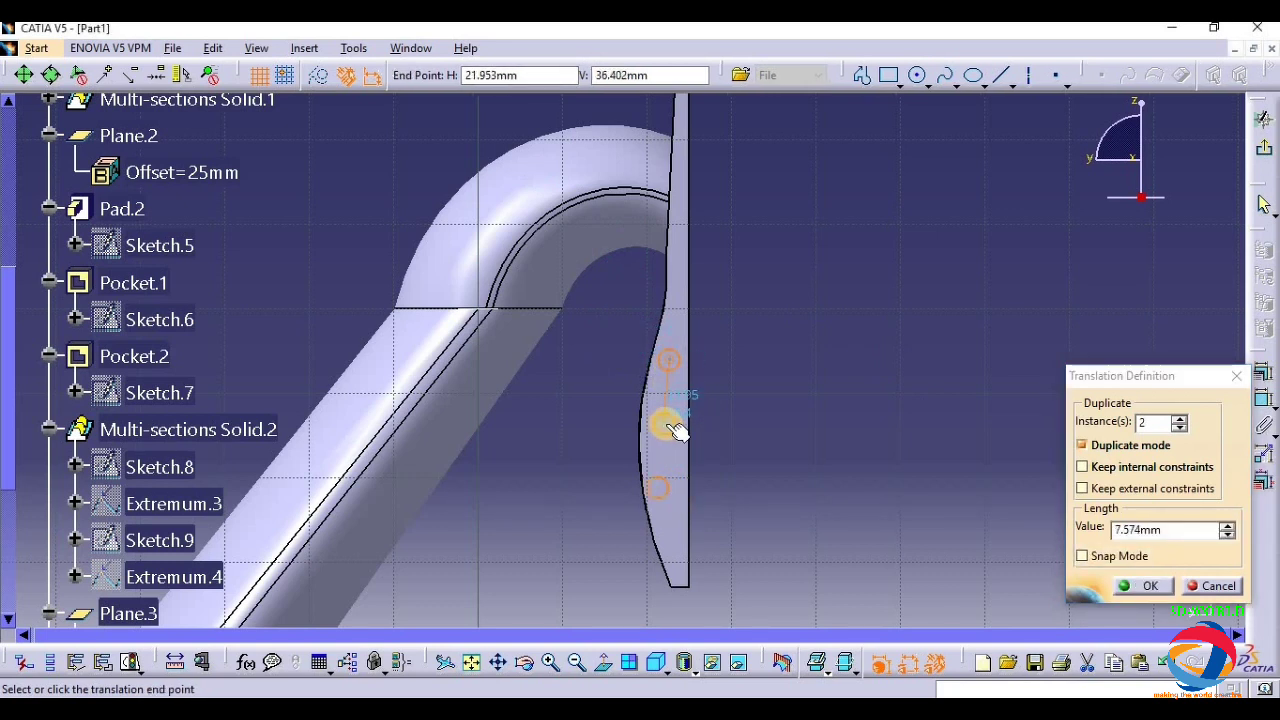
left_click(679, 430)
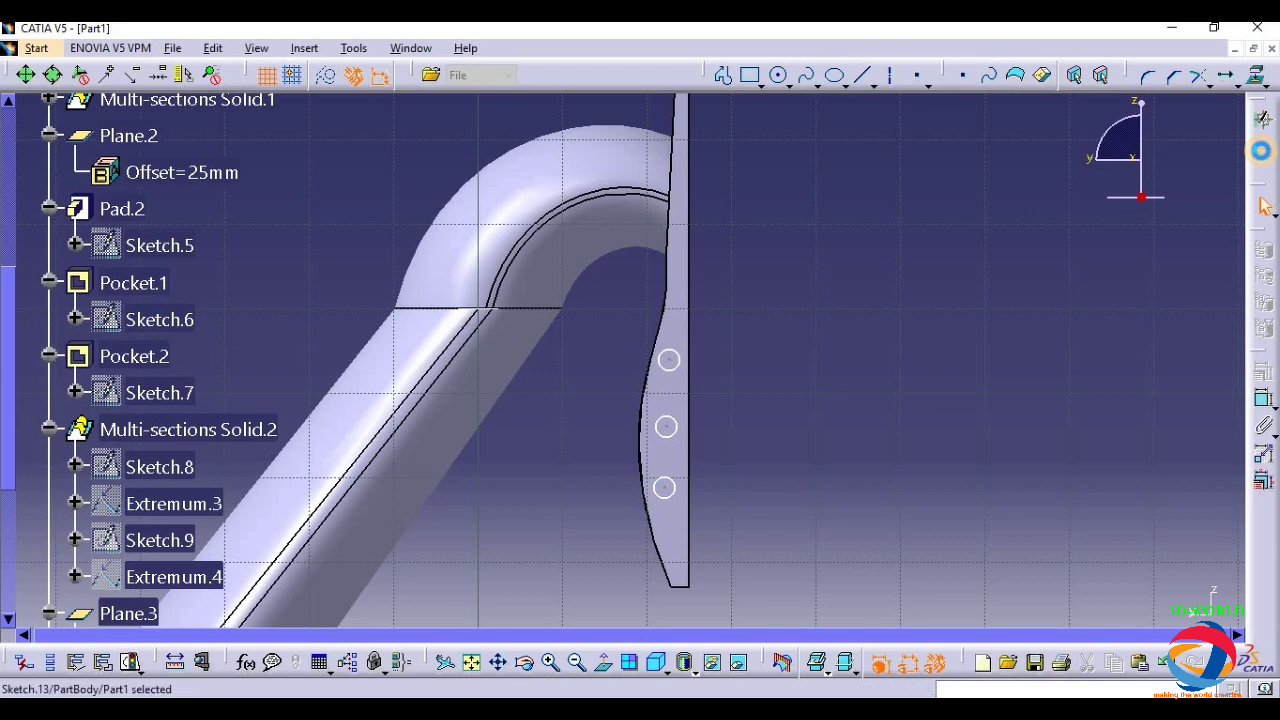
- Exit the sketch and cut the three circles into the side face as a pocket 3.5 mm deep
left_click(1261, 149)
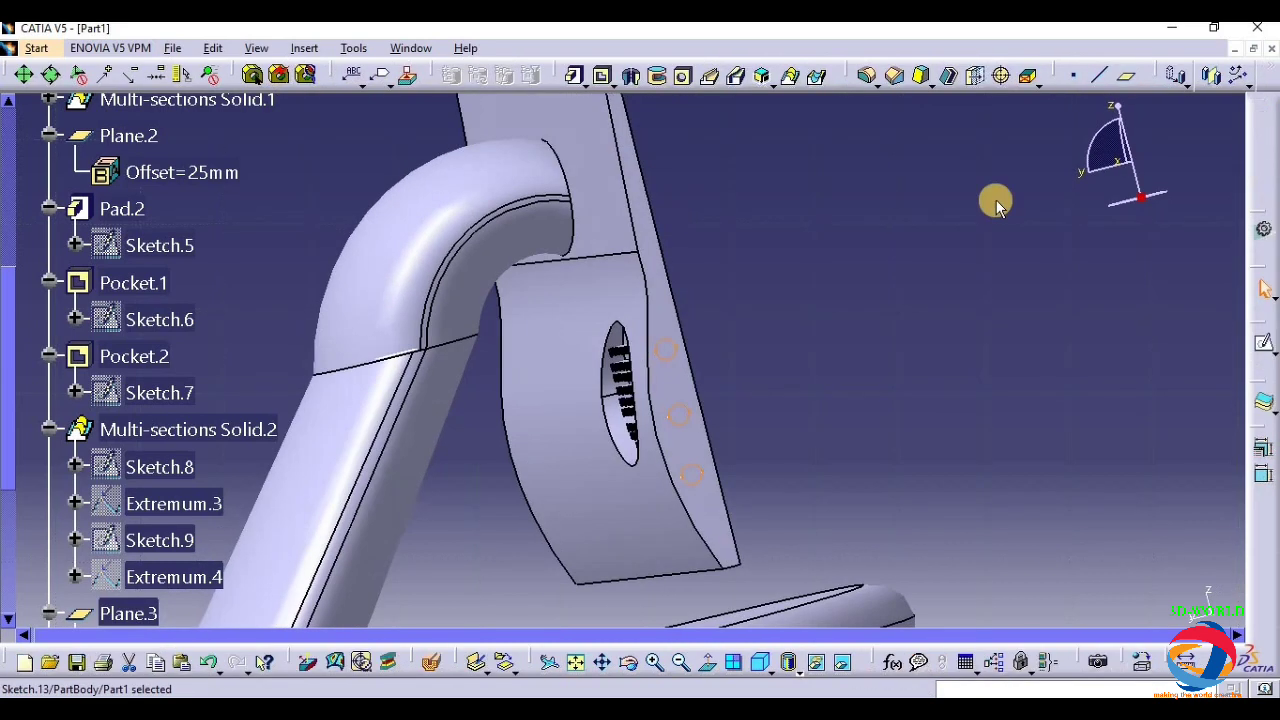
left_click(601, 77)
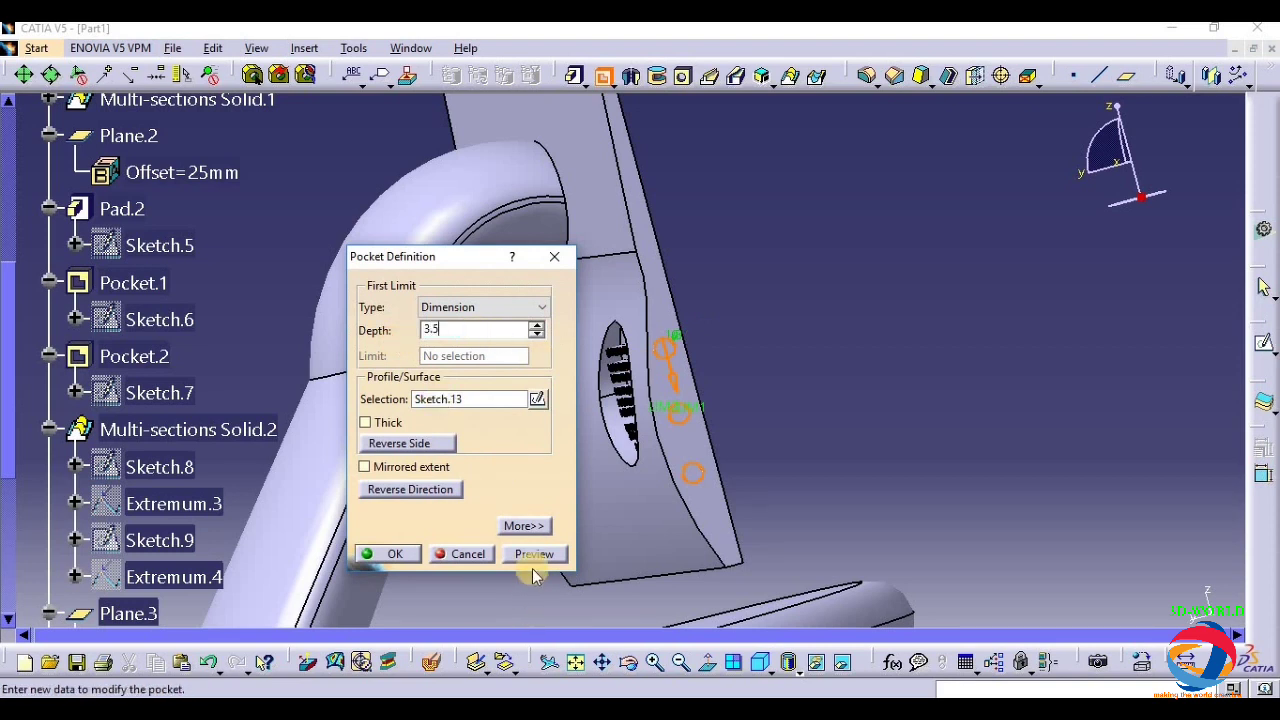
left_click(386, 553)
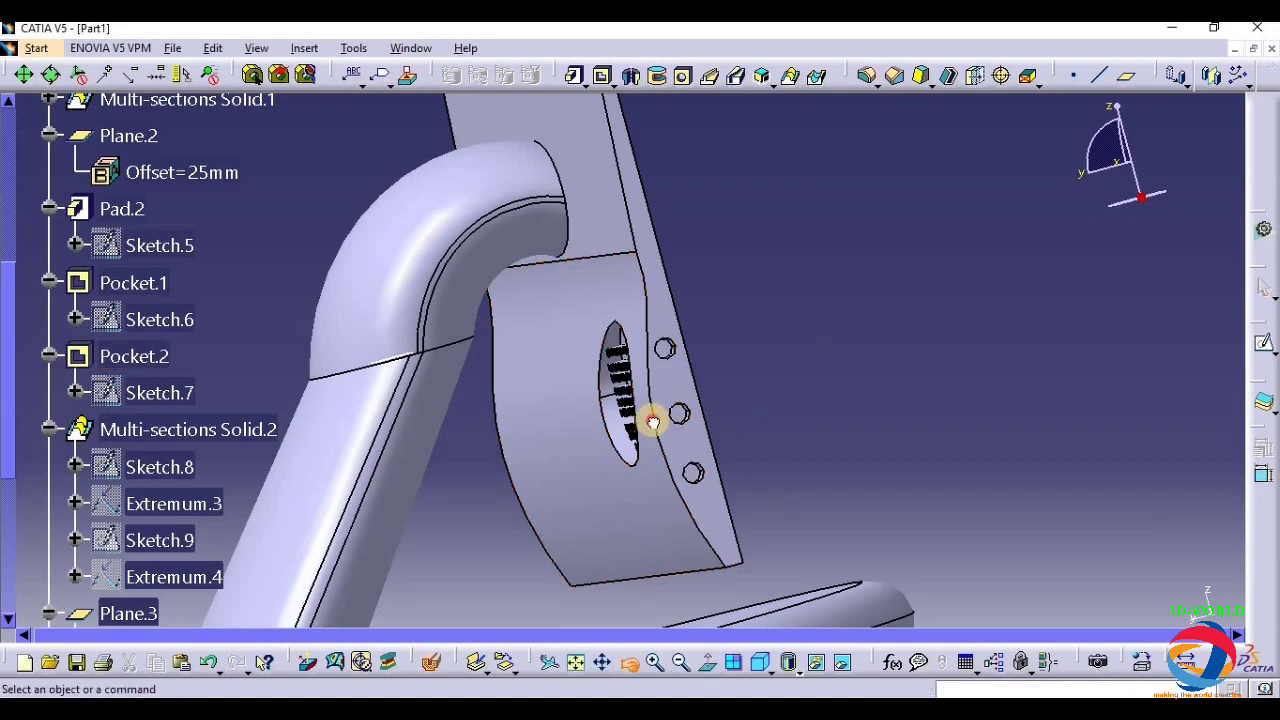
- Set the fill colour of the three-hole side pocket to yellow
left_click_drag(651, 420, 667, 356)
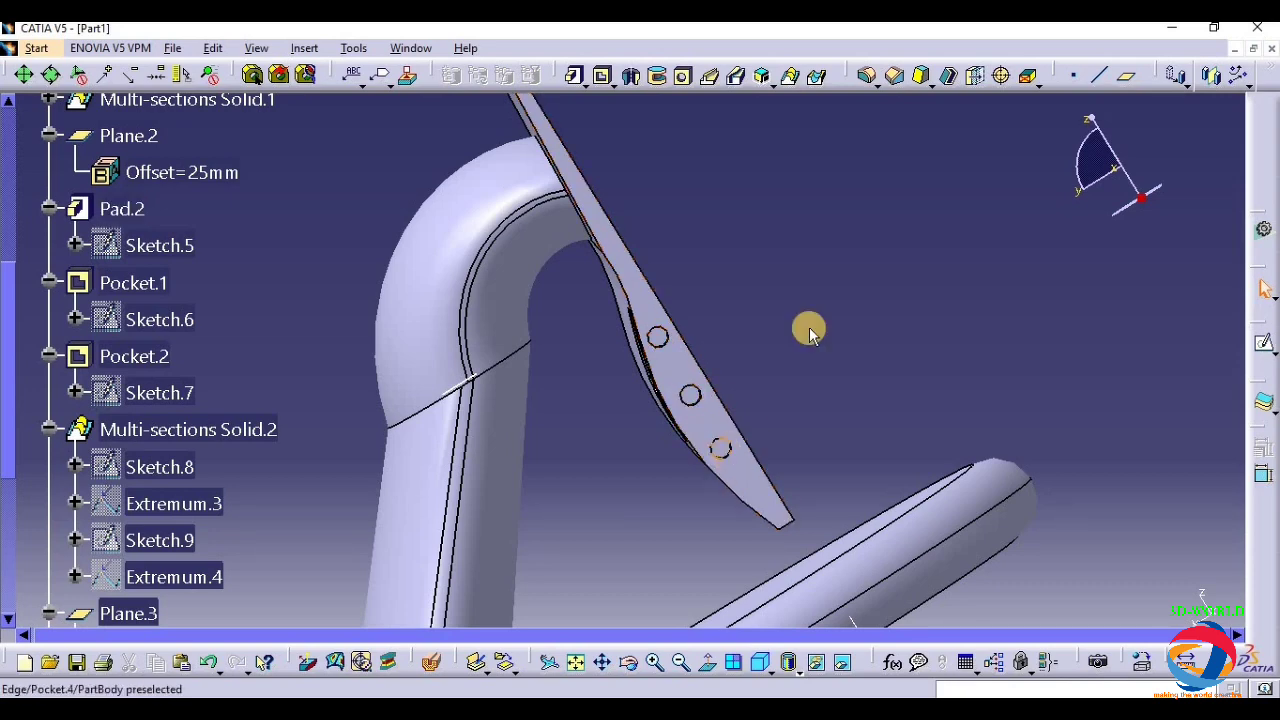
middle_click(837, 310)
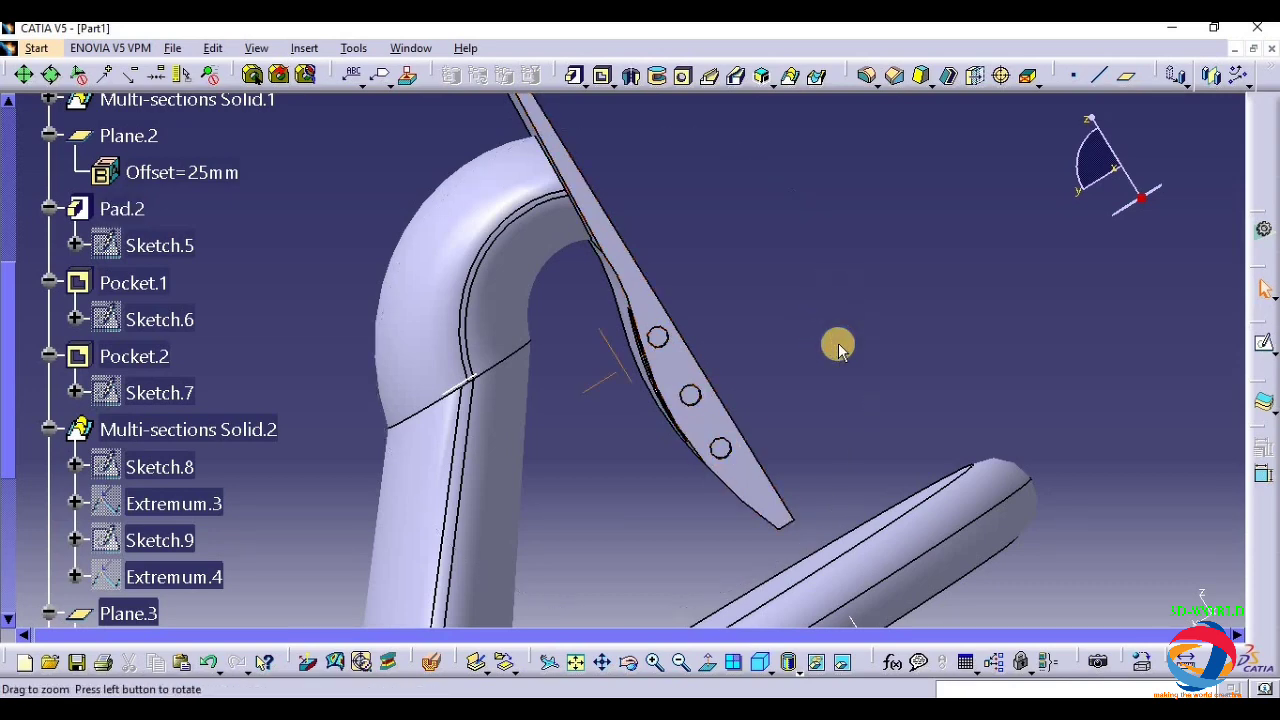
right_click(721, 450)
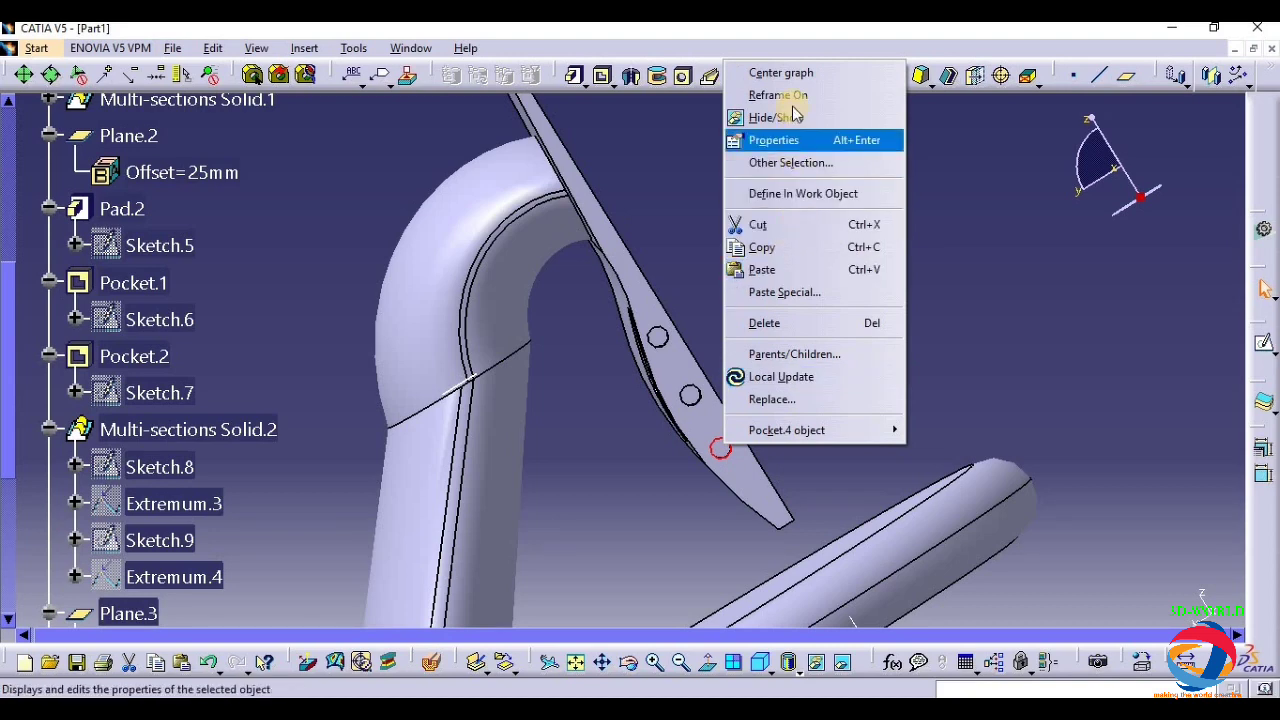
left_click(775, 140)
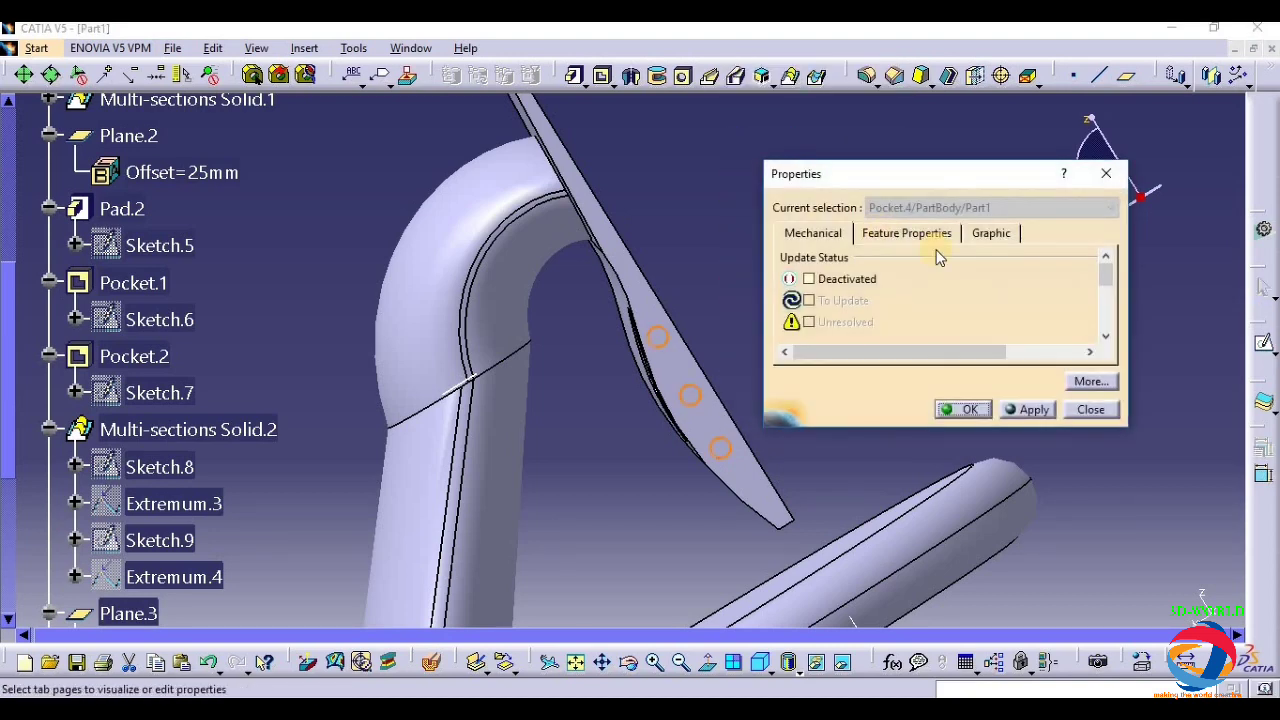
left_click(985, 235)
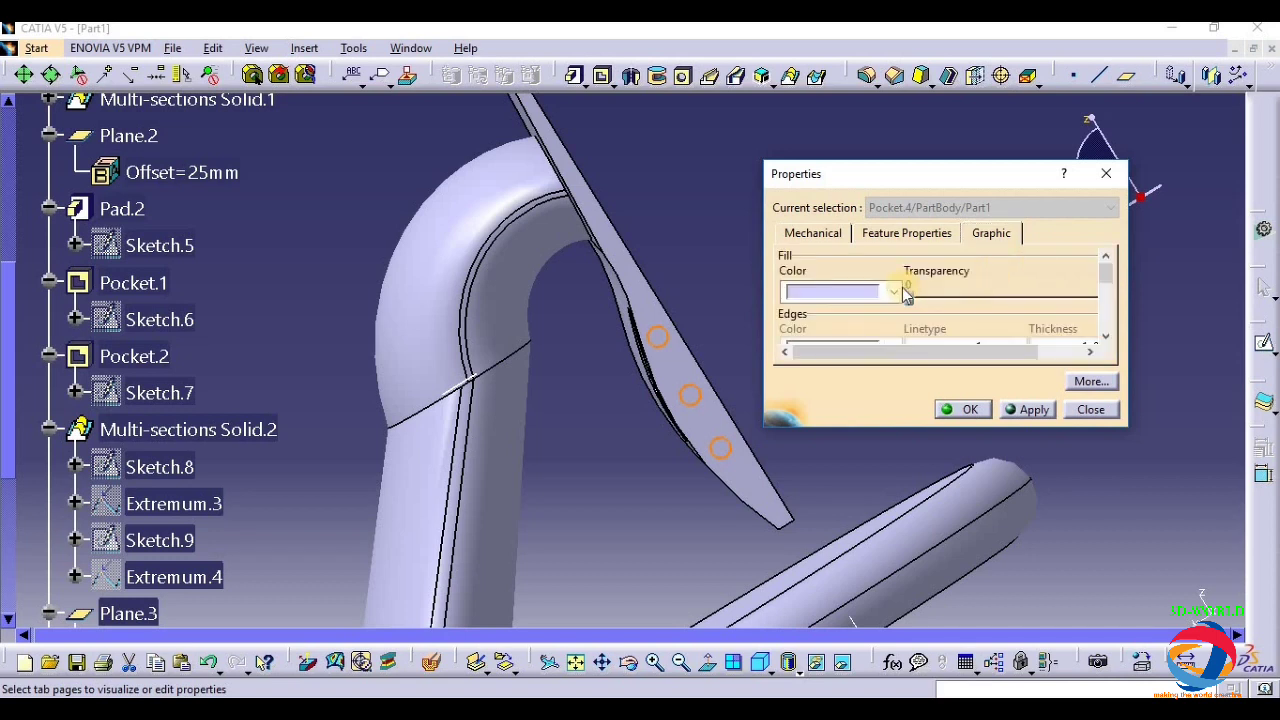
left_click(893, 291)
left_click(862, 354)
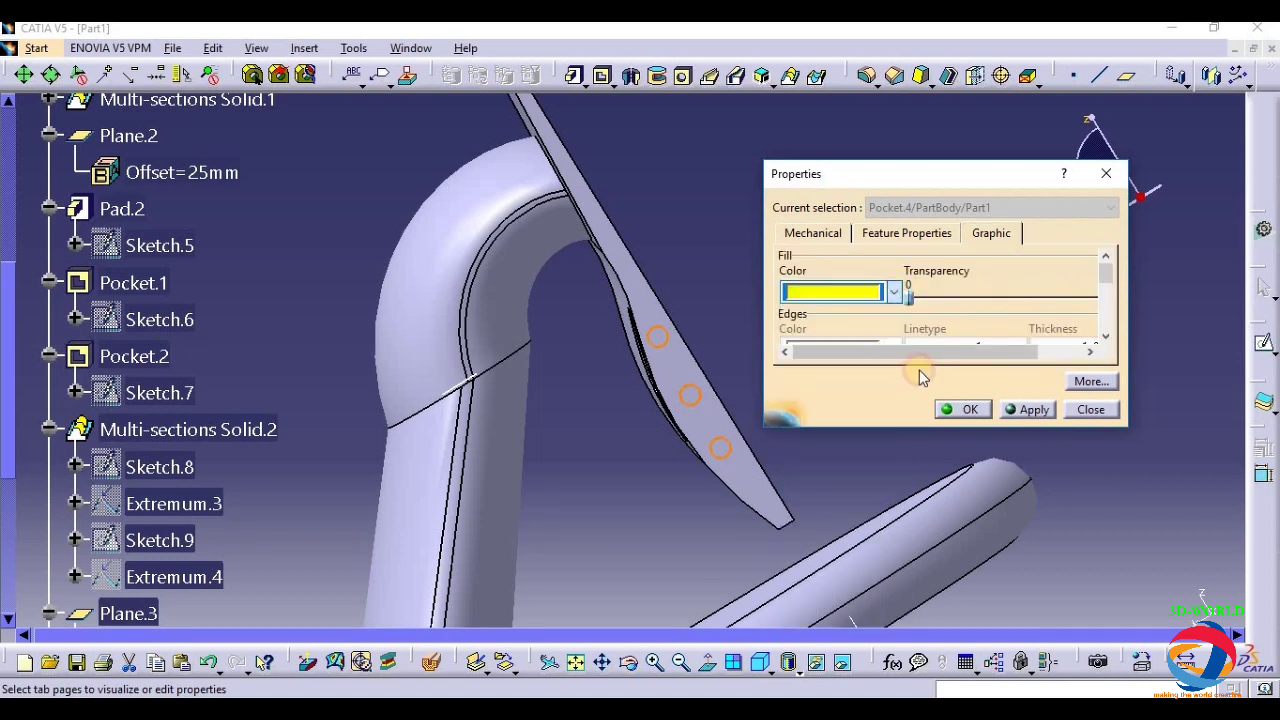
left_click(1035, 410)
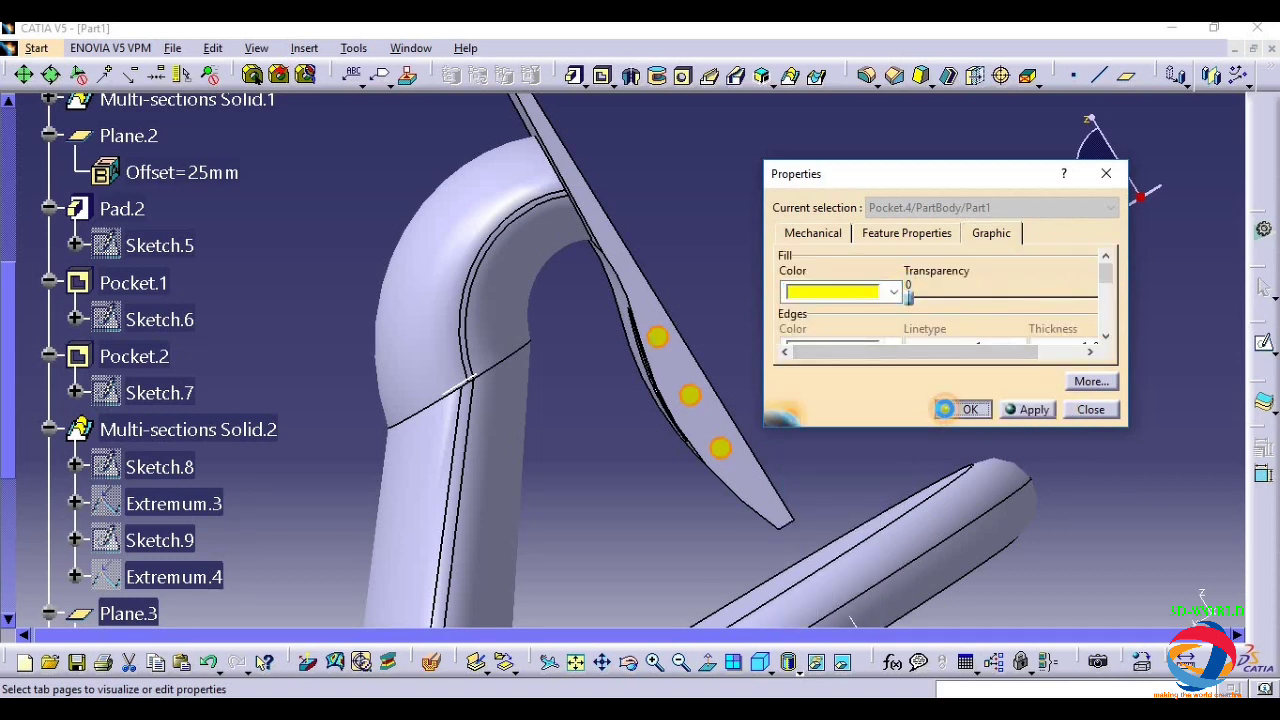
left_click(944, 409)
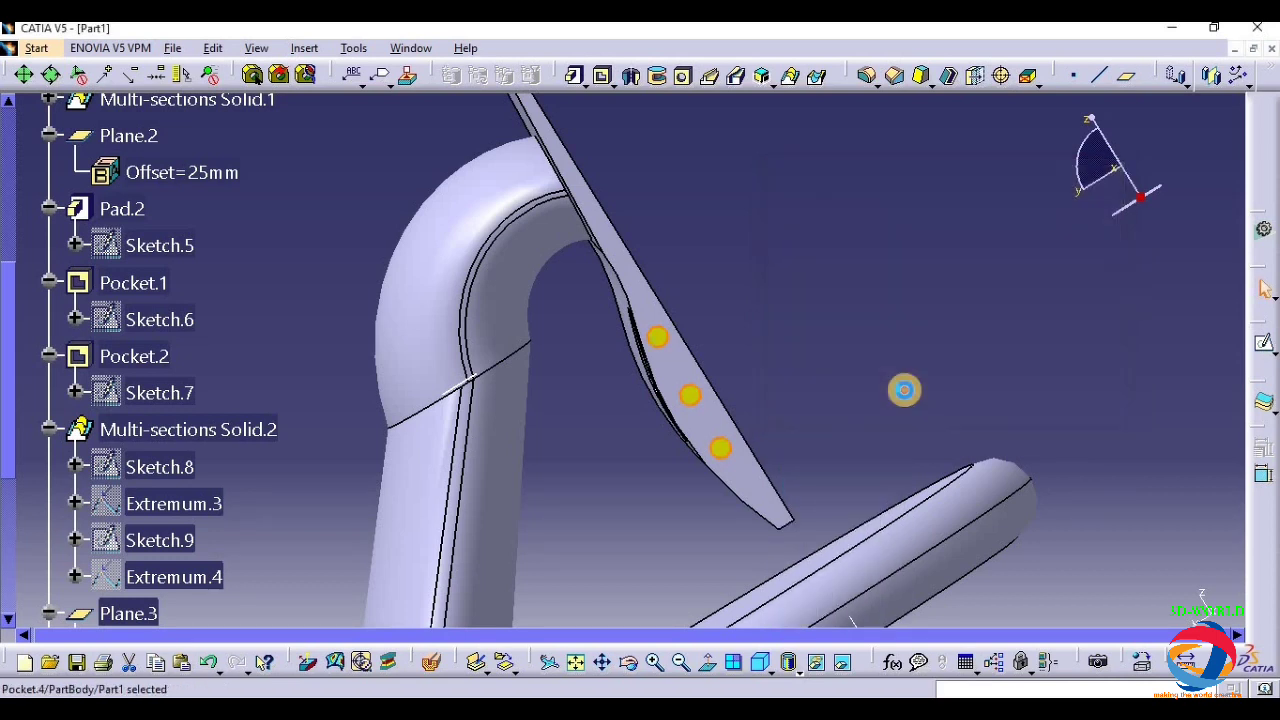
- Colour the bottom face of the middle side hole red
right_click(691, 396)
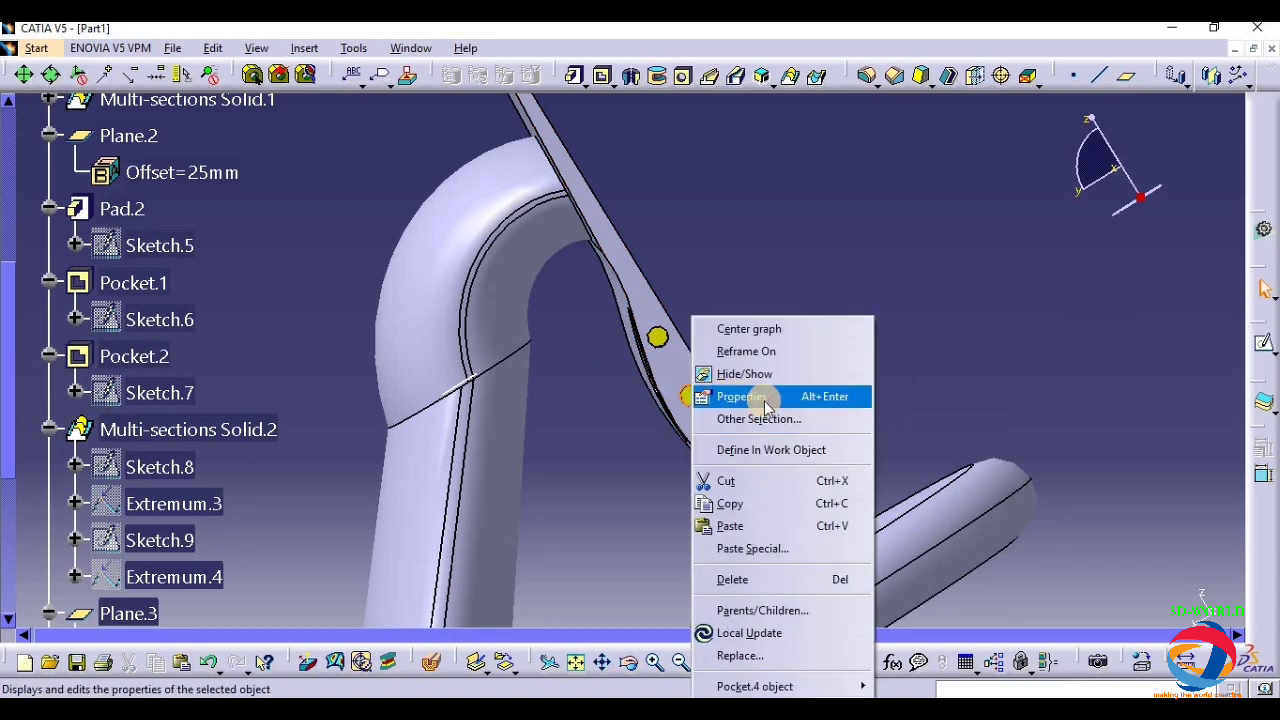
left_click(766, 397)
left_click(897, 292)
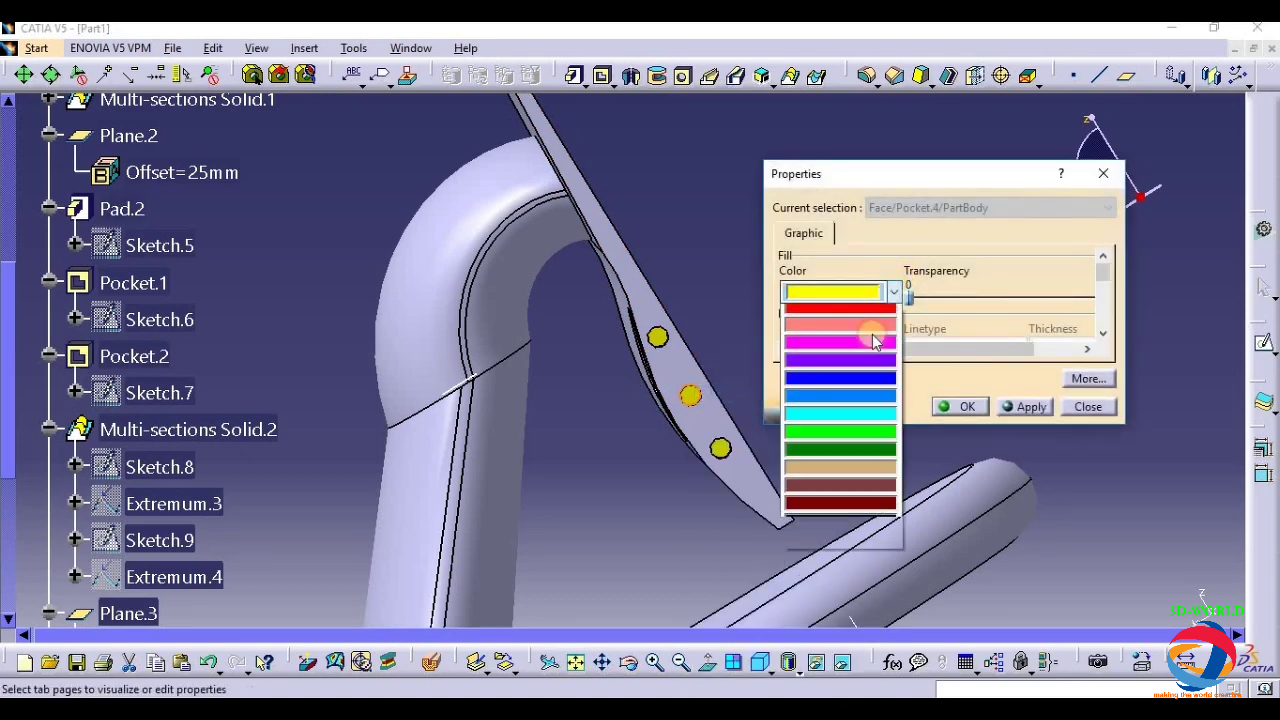
left_click(855, 382)
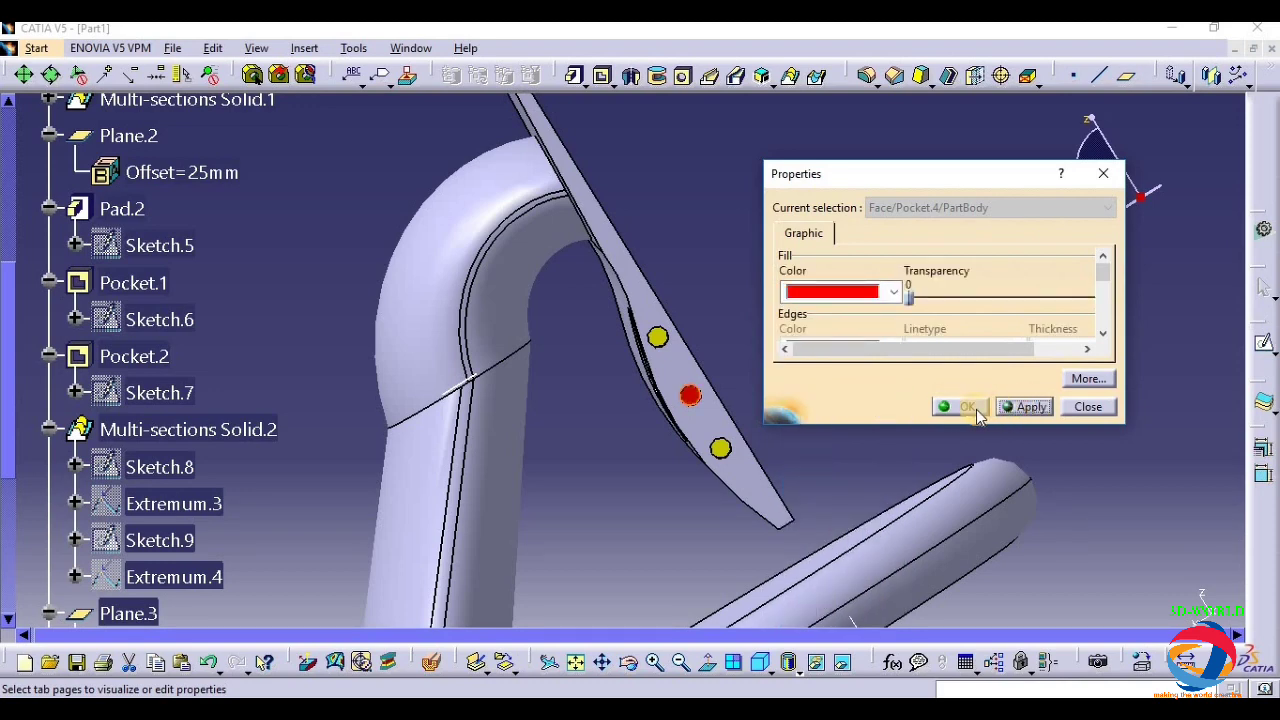
left_click(976, 410)
- Colour the bottom face of the uppermost side hole white
right_click(656, 318)
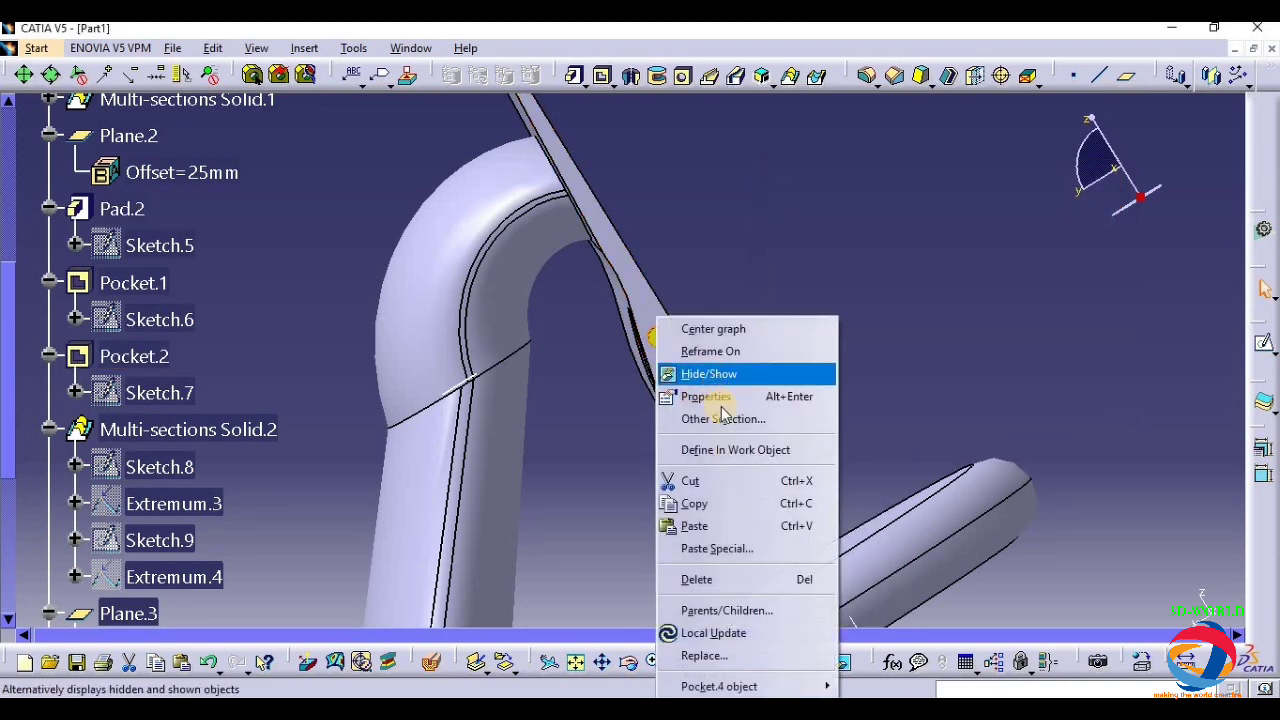
left_click(720, 399)
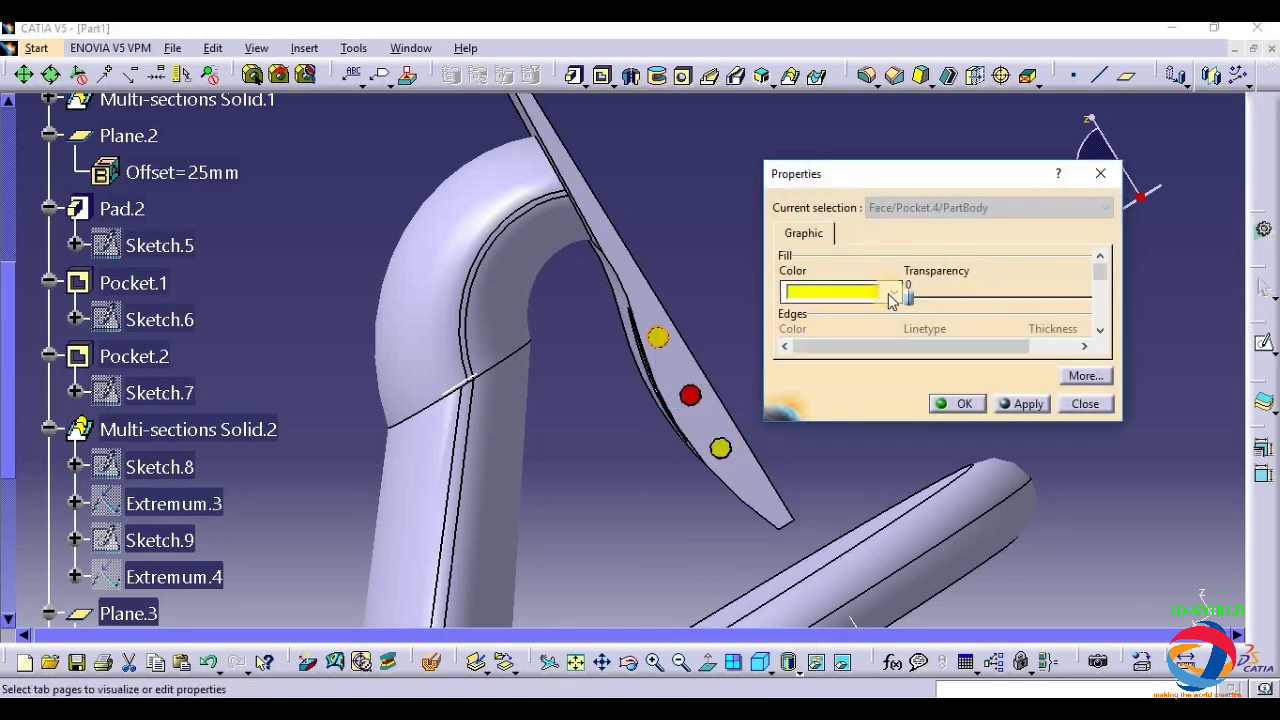
left_click(891, 297)
left_click(851, 340)
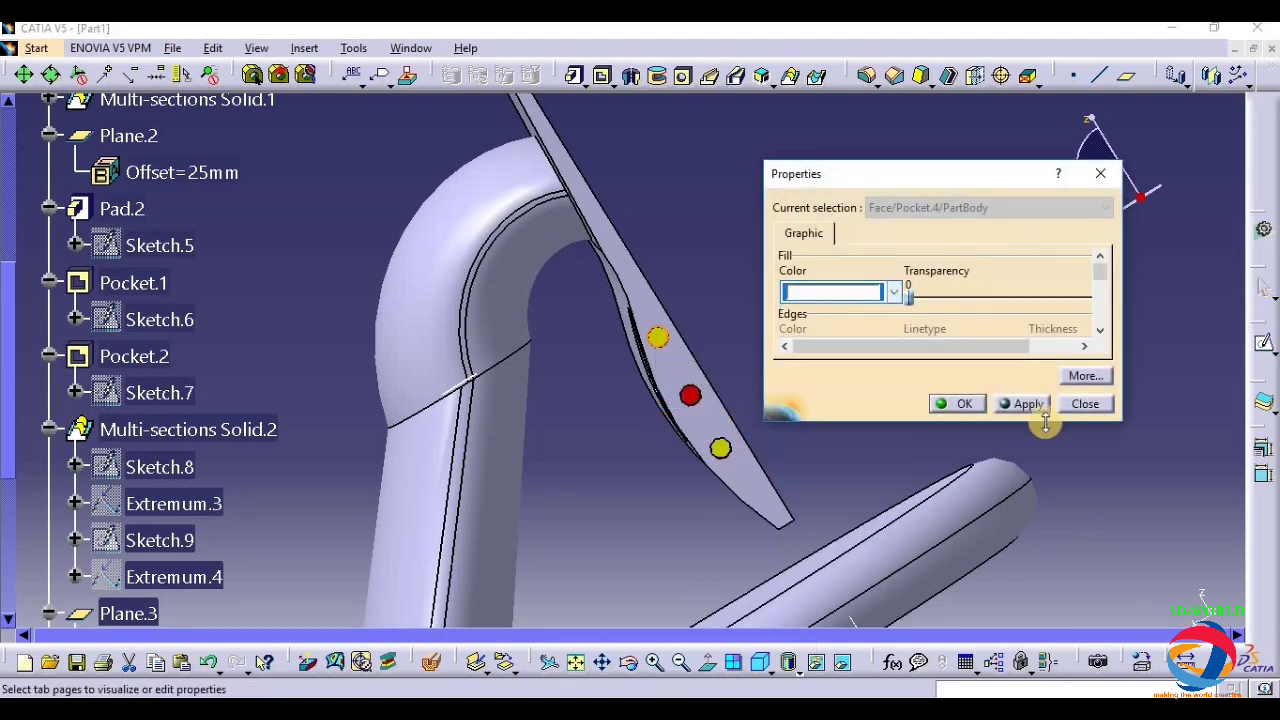
left_click(1025, 404)
left_click(956, 400)
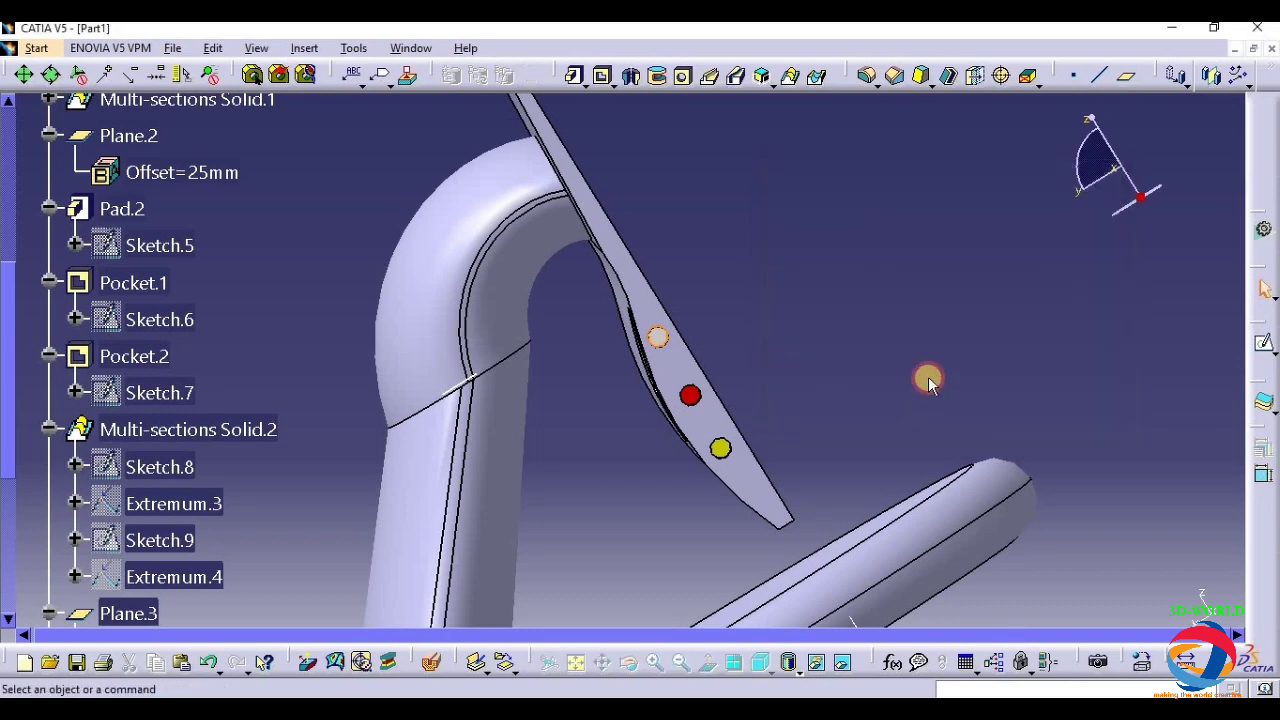
- Colour the inner wall of the middle side hole red to match its bottom face
middle_click_drag(851, 320, 840, 461)
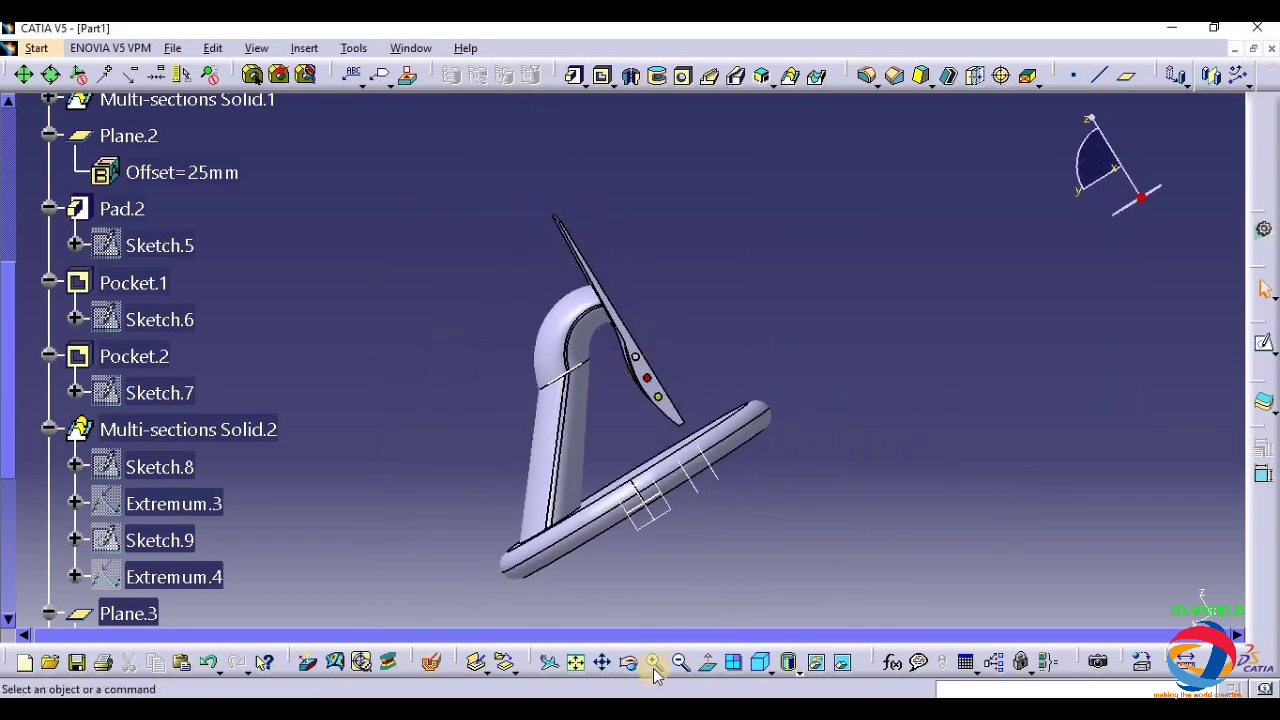
left_click(678, 470)
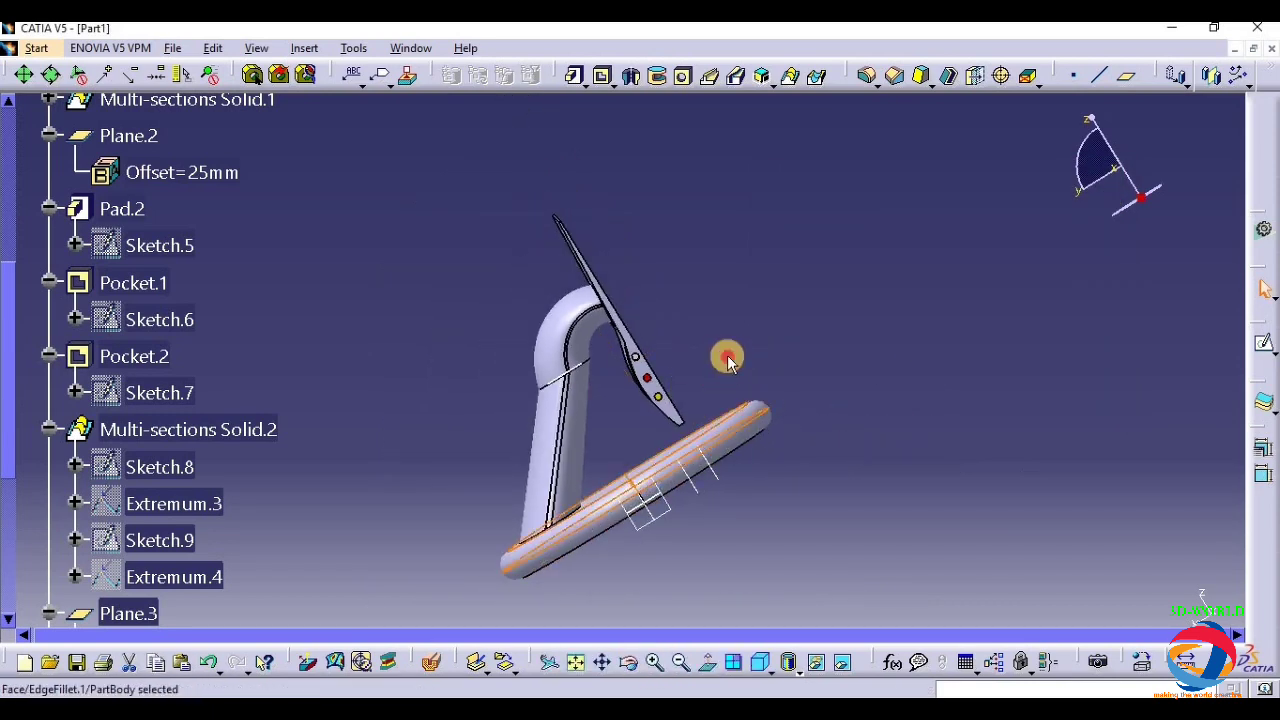
left_click(809, 429)
middle_click_drag(748, 425, 697, 340)
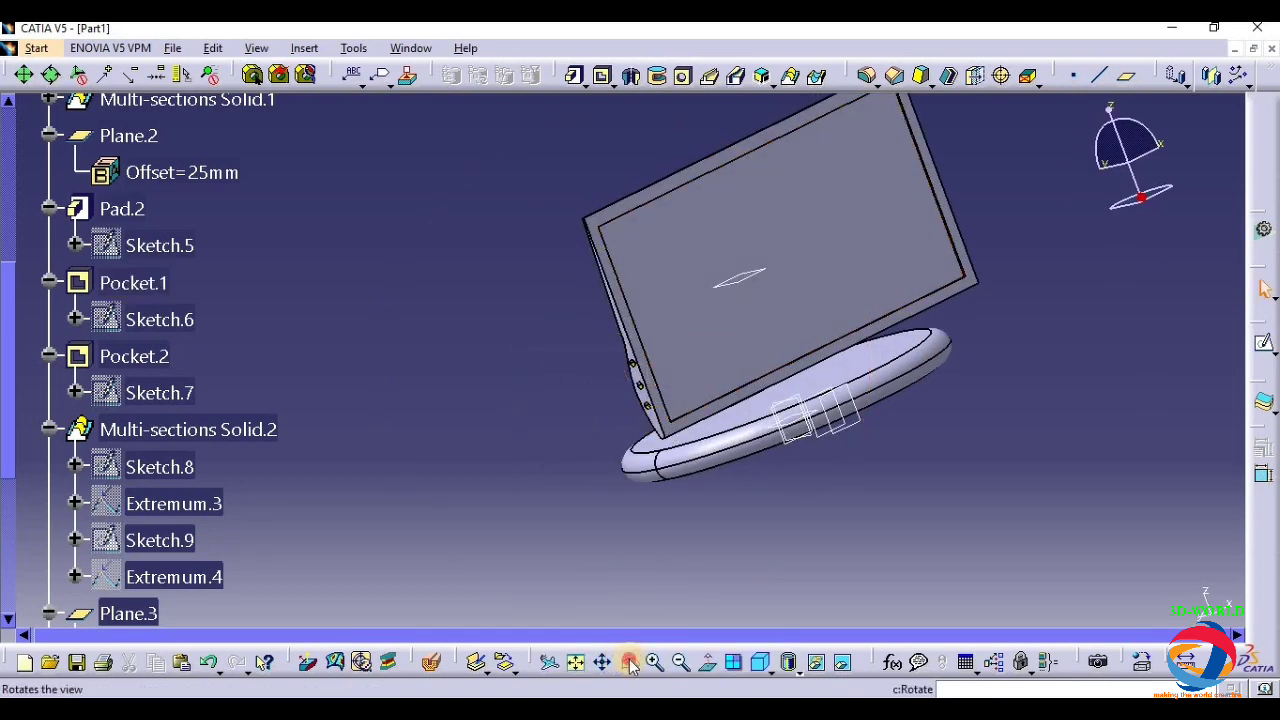
left_click_drag(580, 392, 773, 346)
middle_click_drag(684, 401, 775, 480)
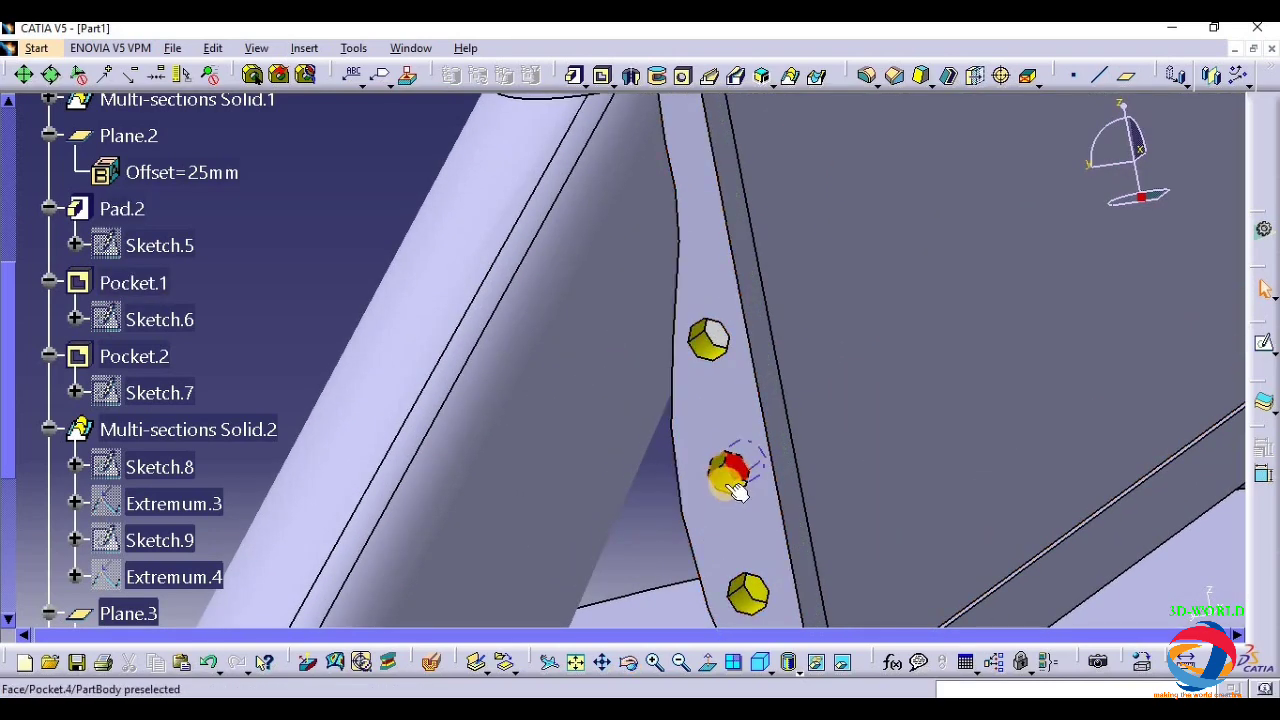
right_click(738, 490)
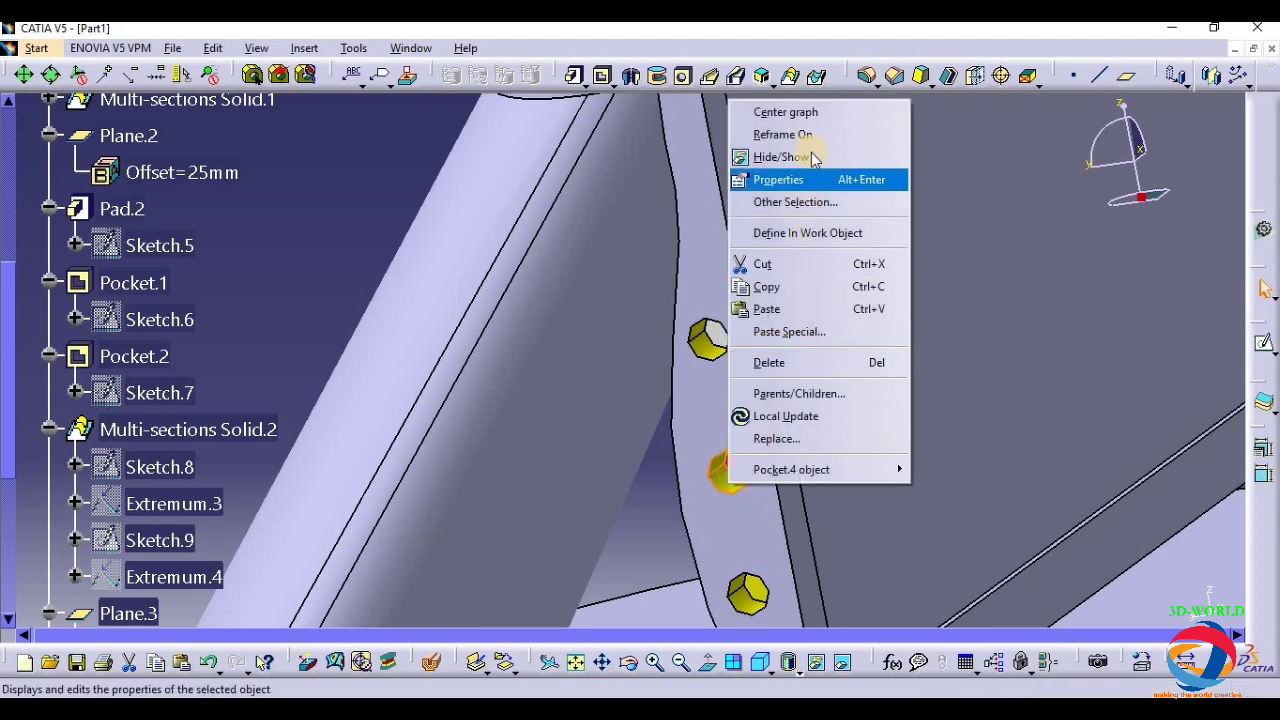
left_click(806, 177)
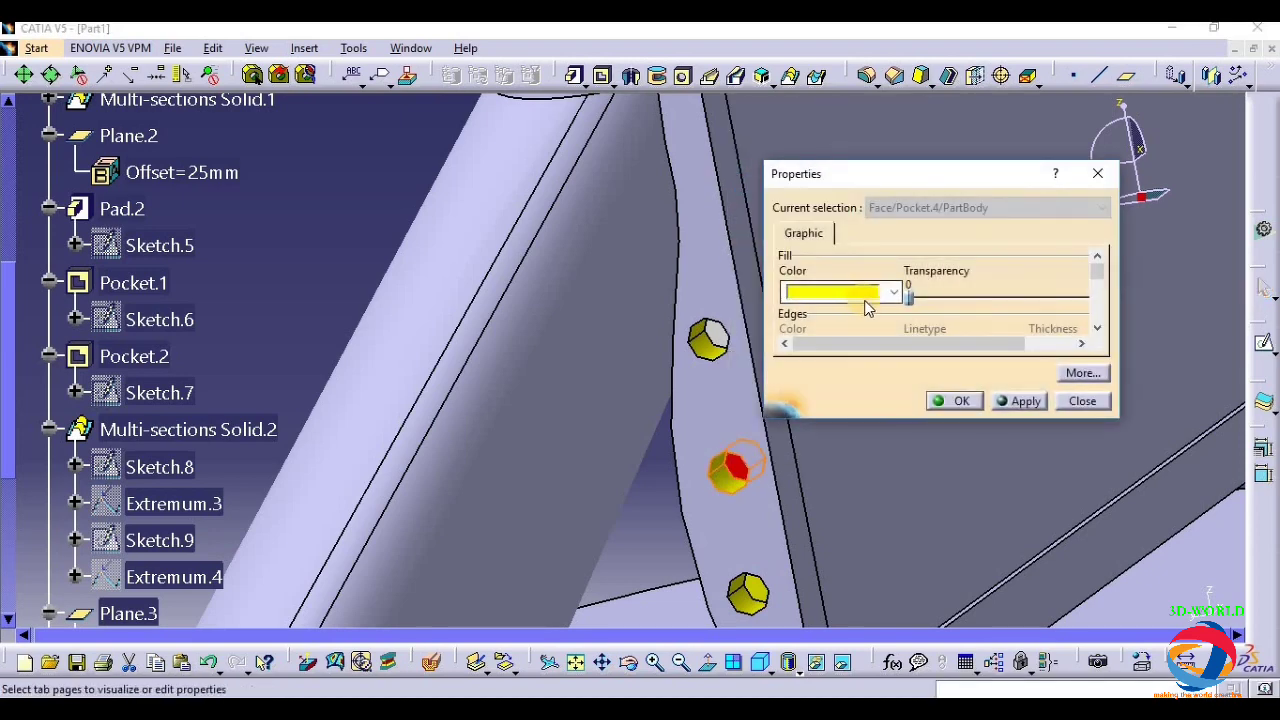
left_click(890, 290)
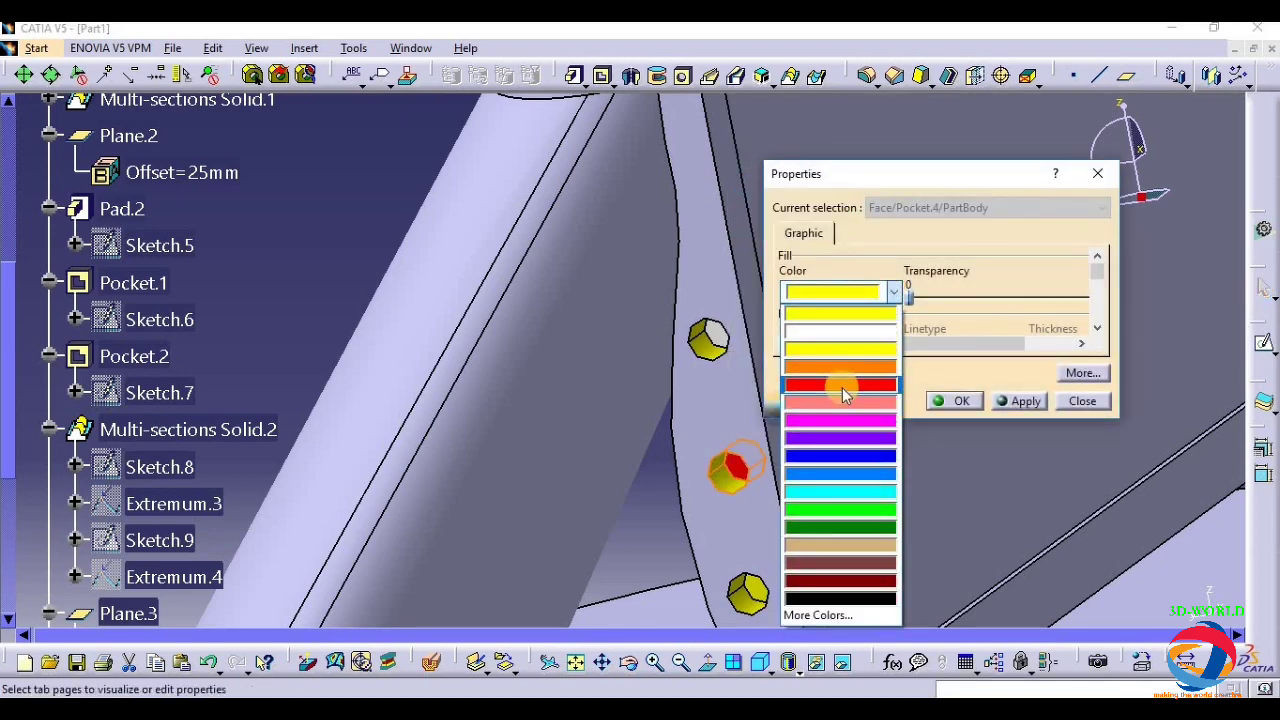
left_click(888, 386)
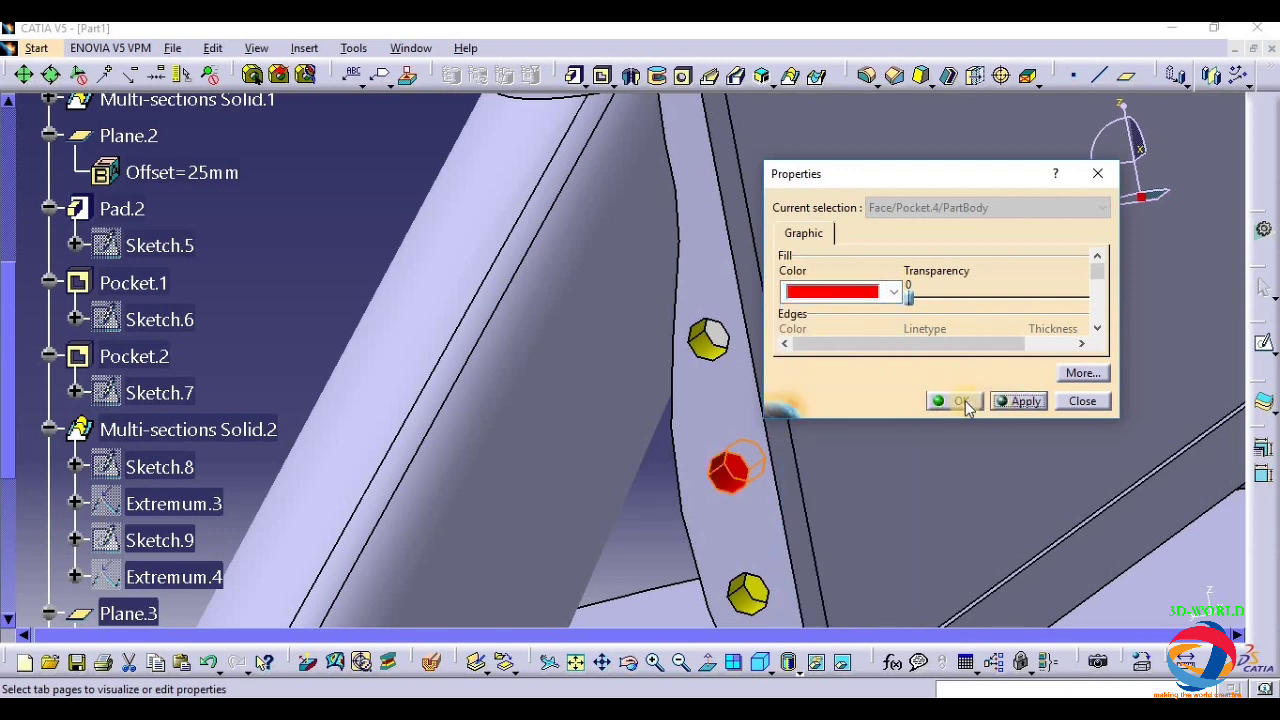
left_click(925, 400)
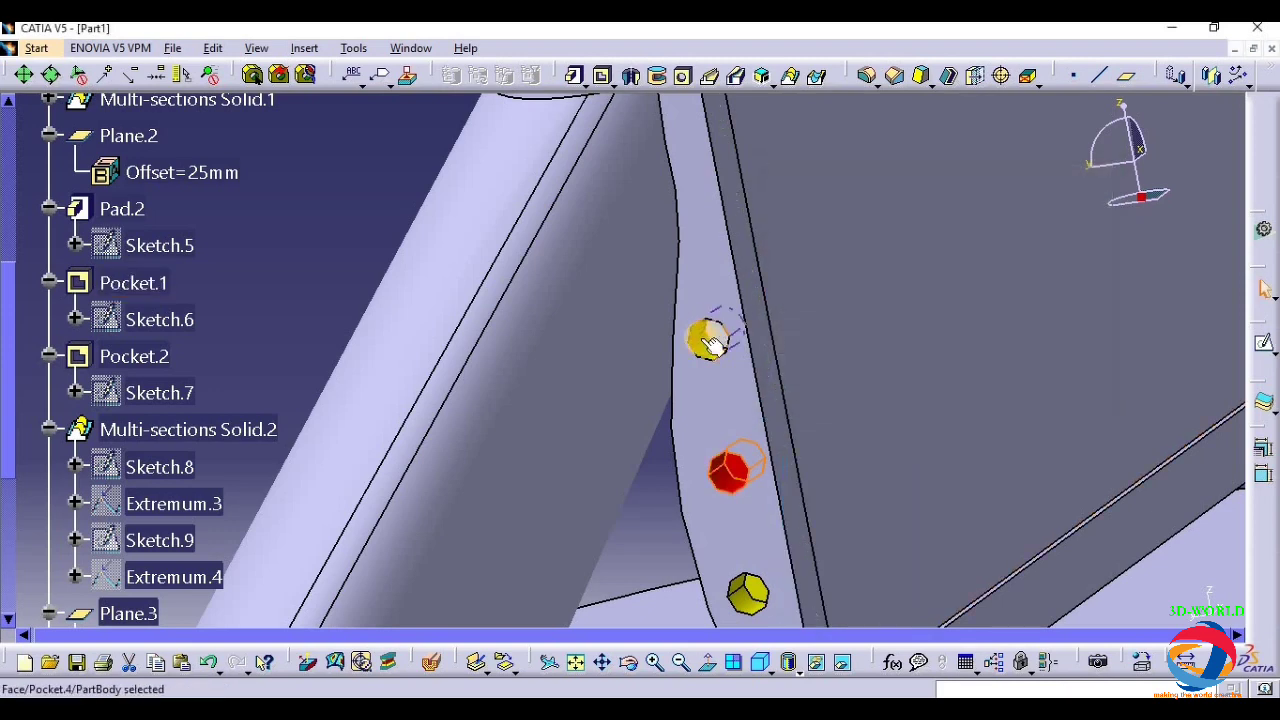
- Colour the inner wall of the uppermost side hole white to match its bottom face
right_click(703, 344)
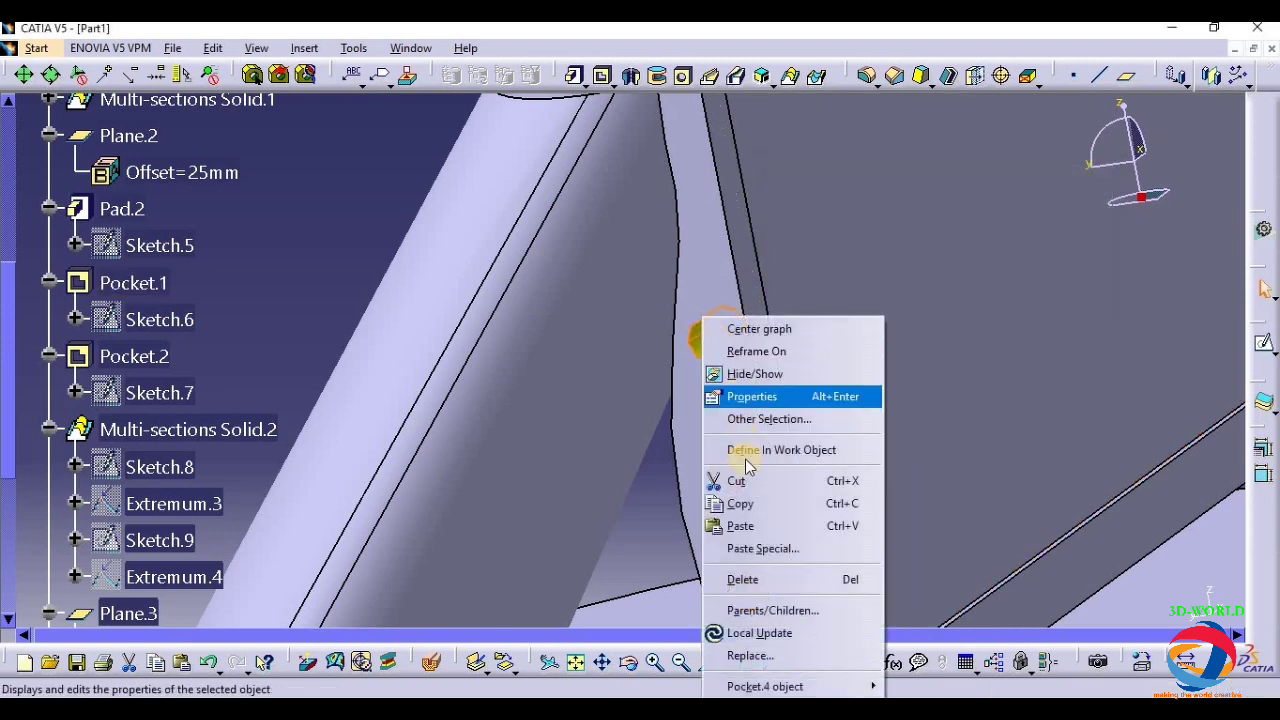
left_click(751, 398)
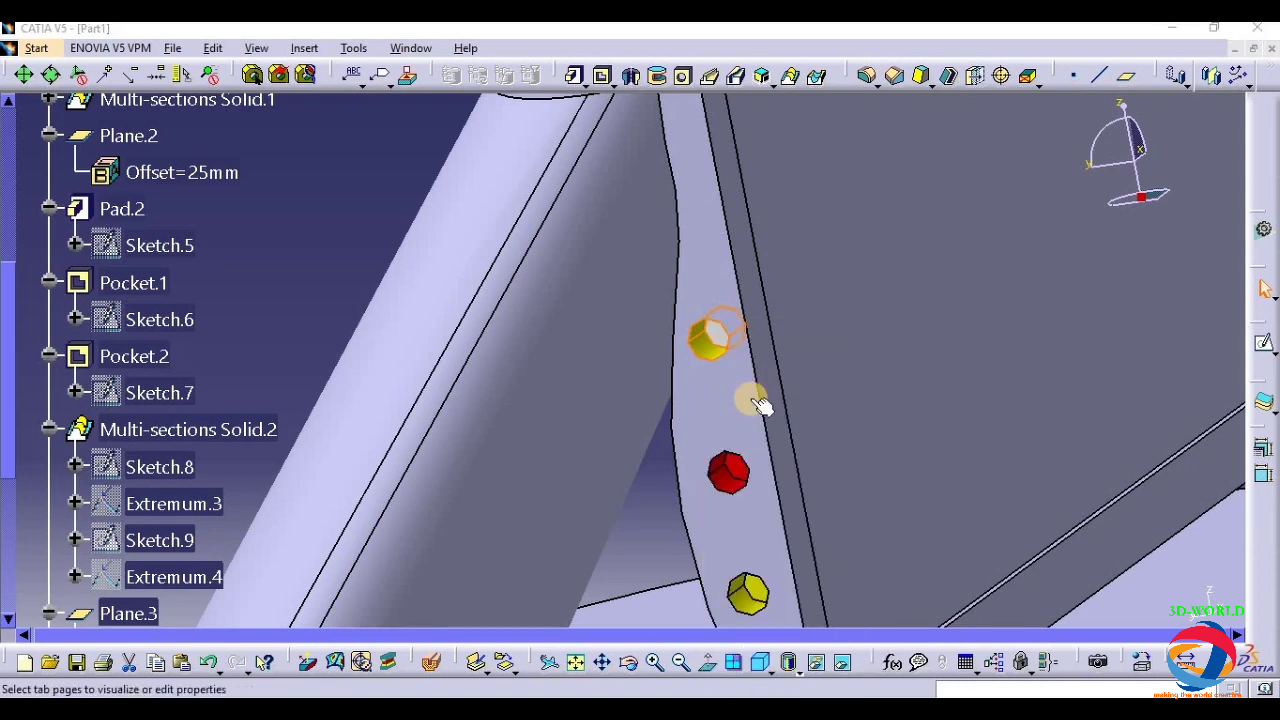
left_click(903, 292)
left_click(866, 330)
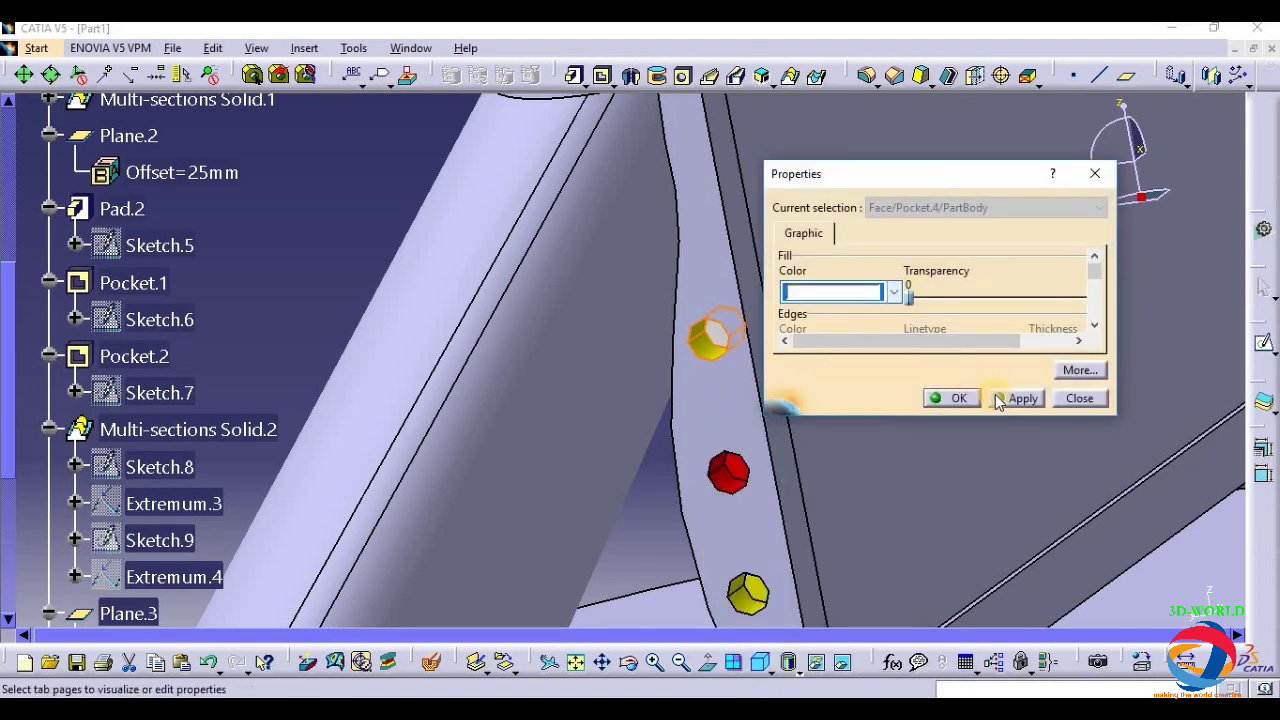
left_click(952, 398)
middle_click_drag(943, 386, 895, 541)
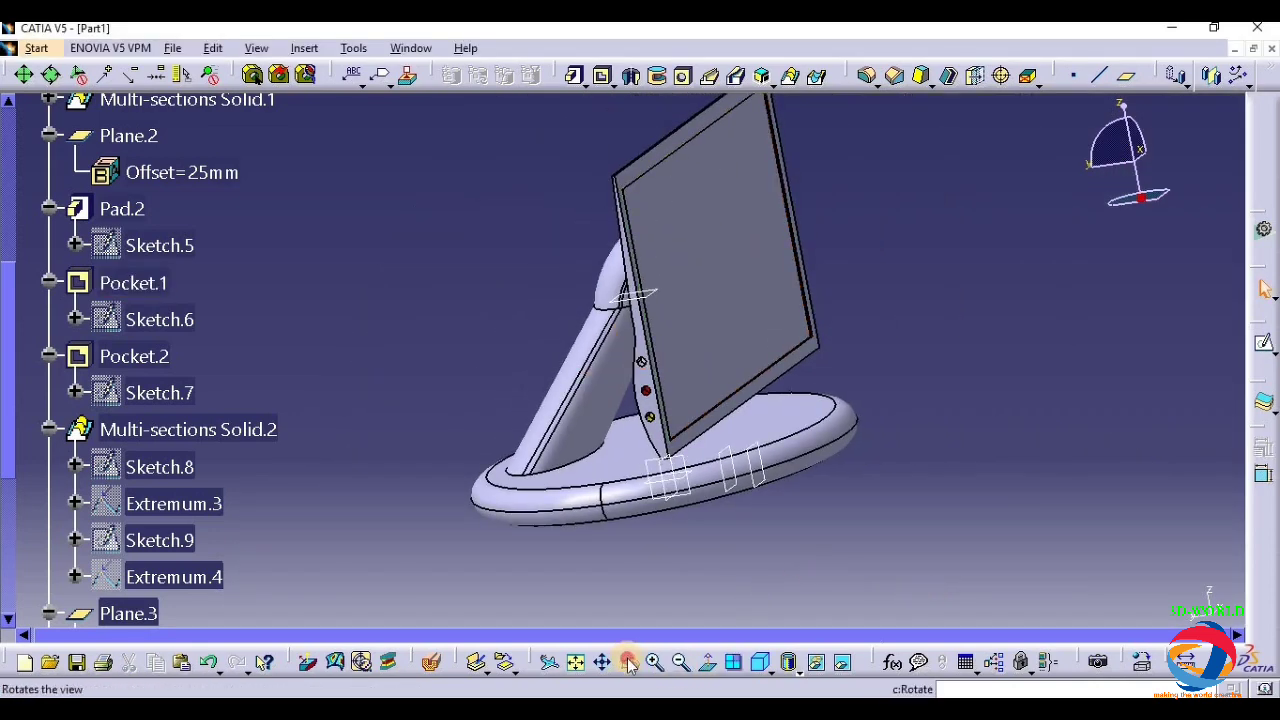
middle_click_drag(978, 370, 797, 417)
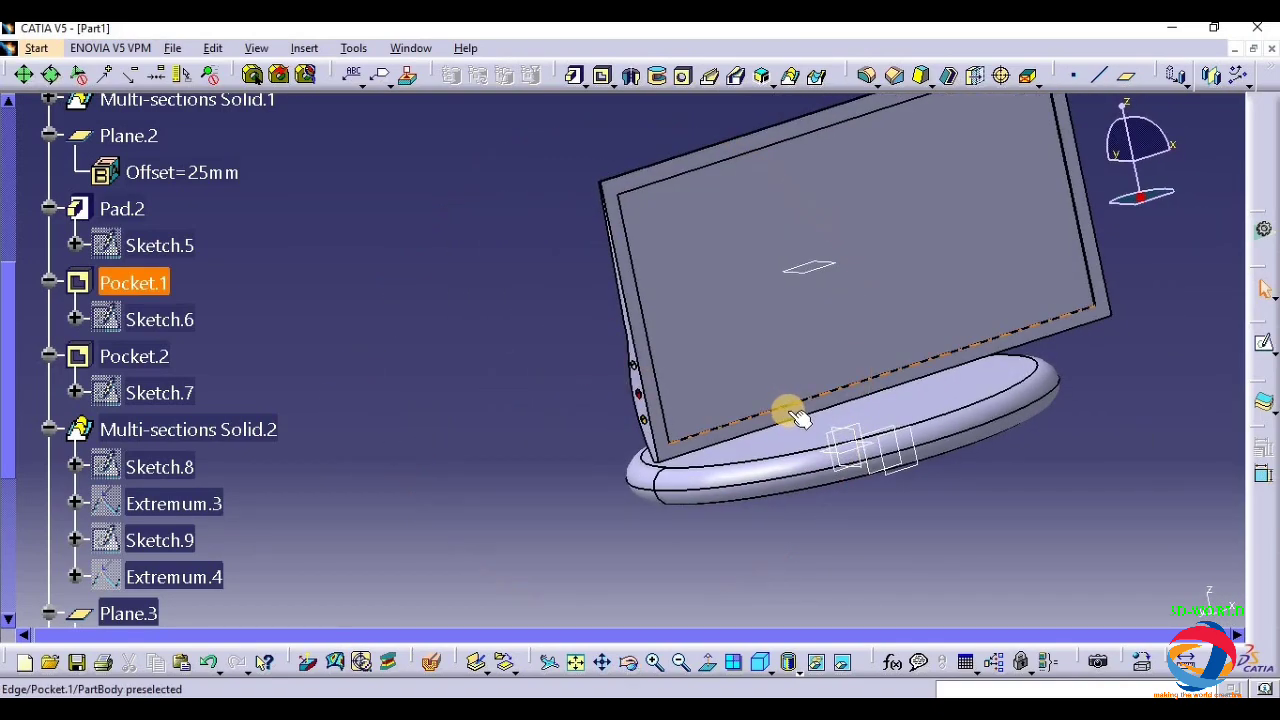